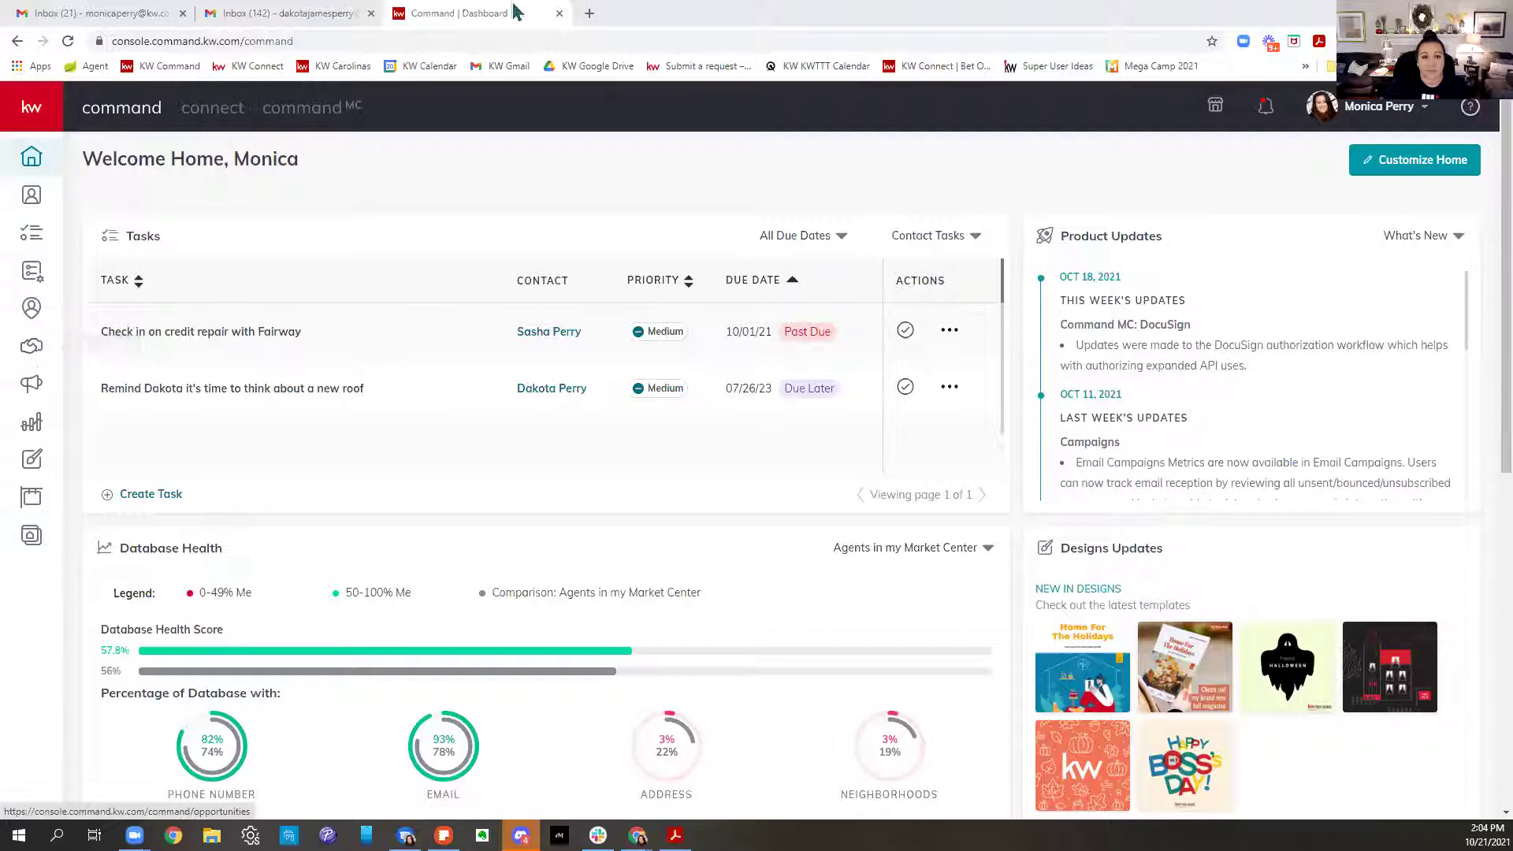
Open a new tab and go to the kwtriadtech.com resource page
left_click(588, 14)
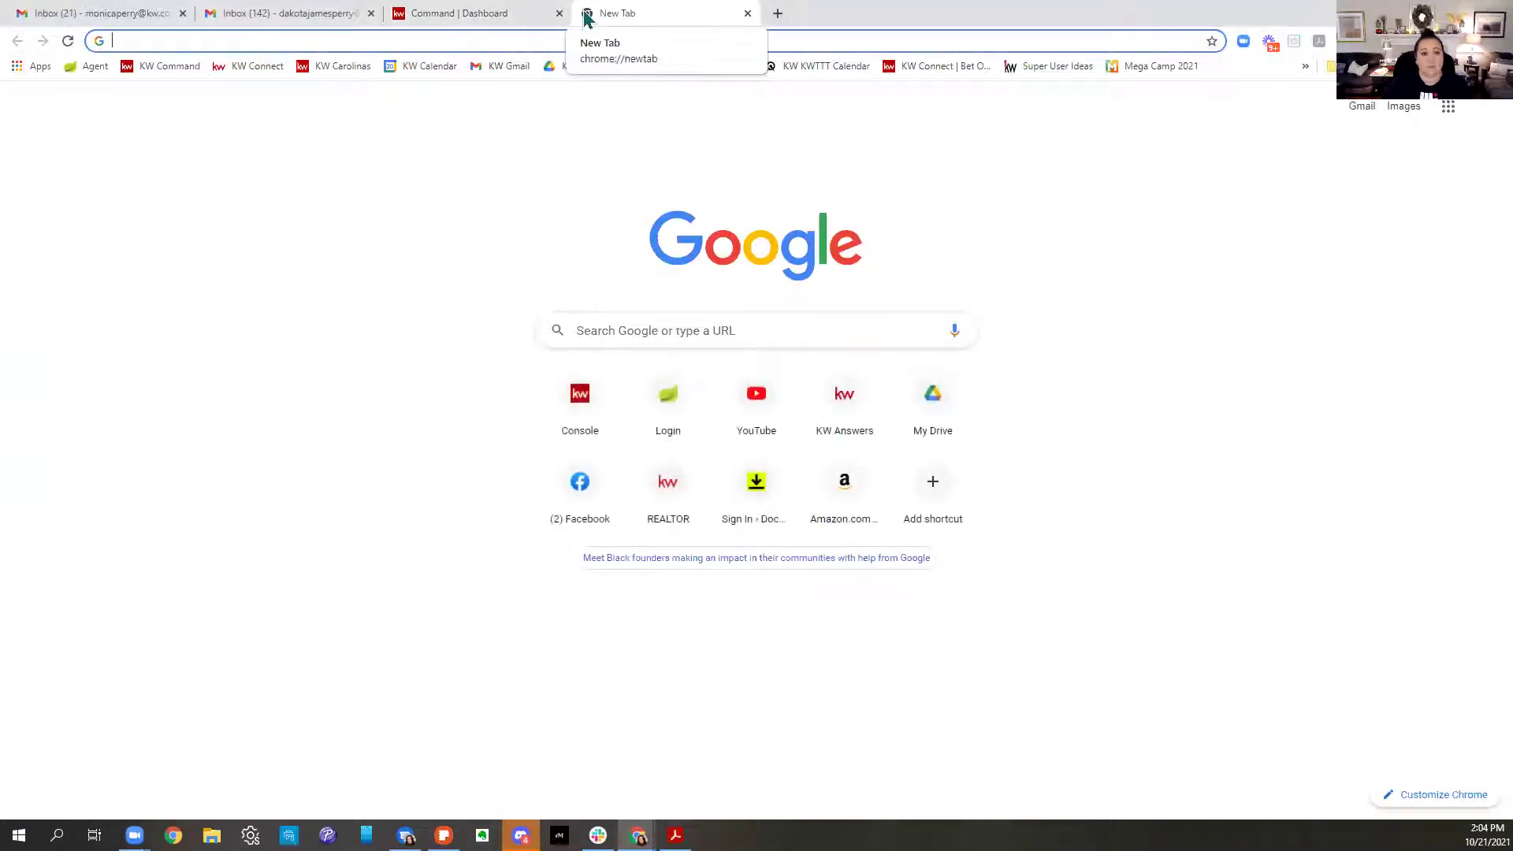
type("kwtriadtech.com")
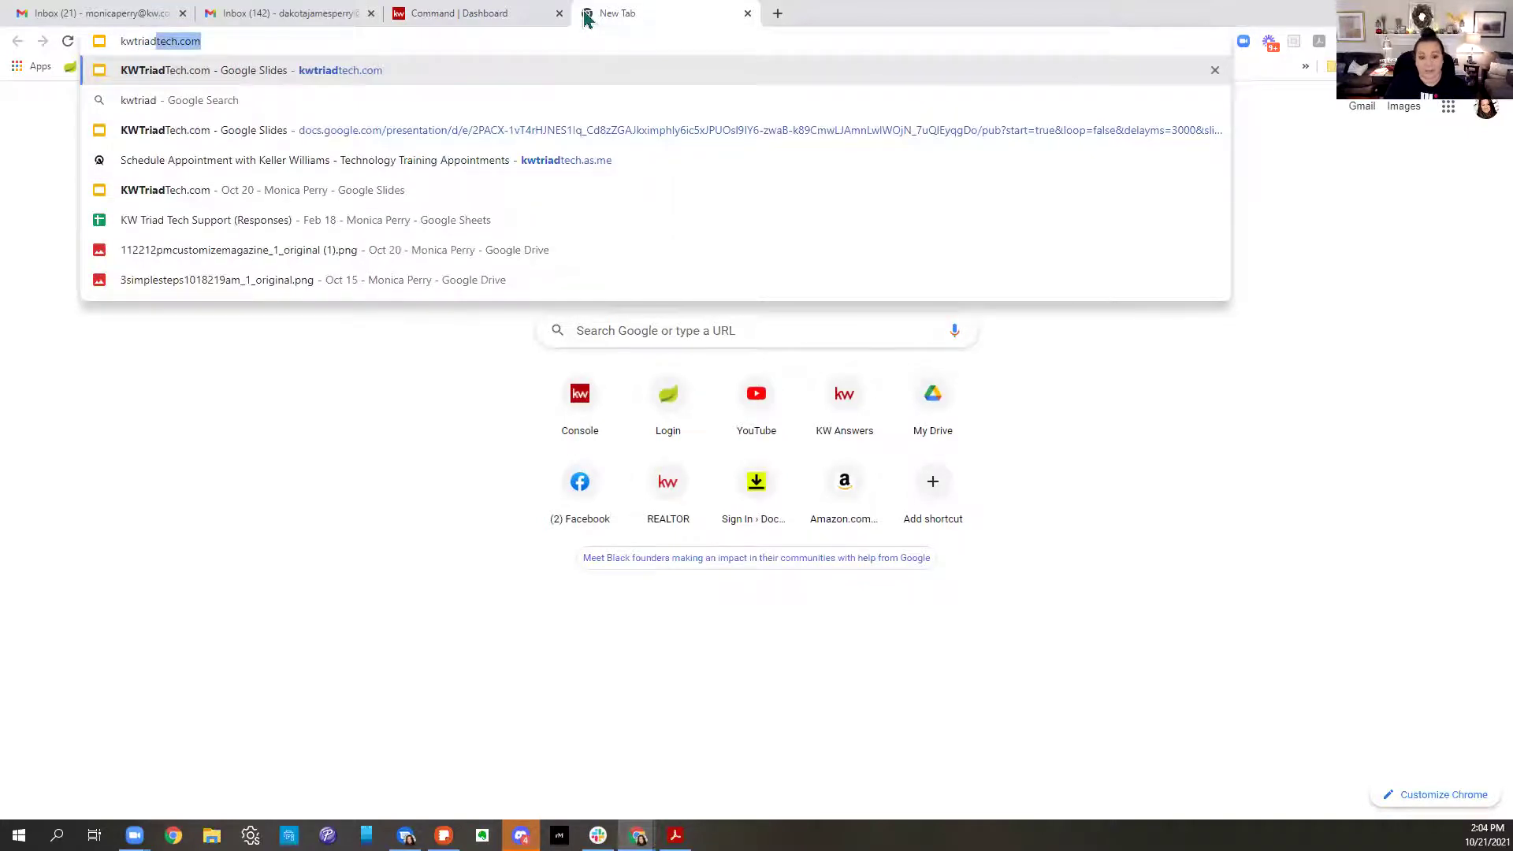
key("Return")
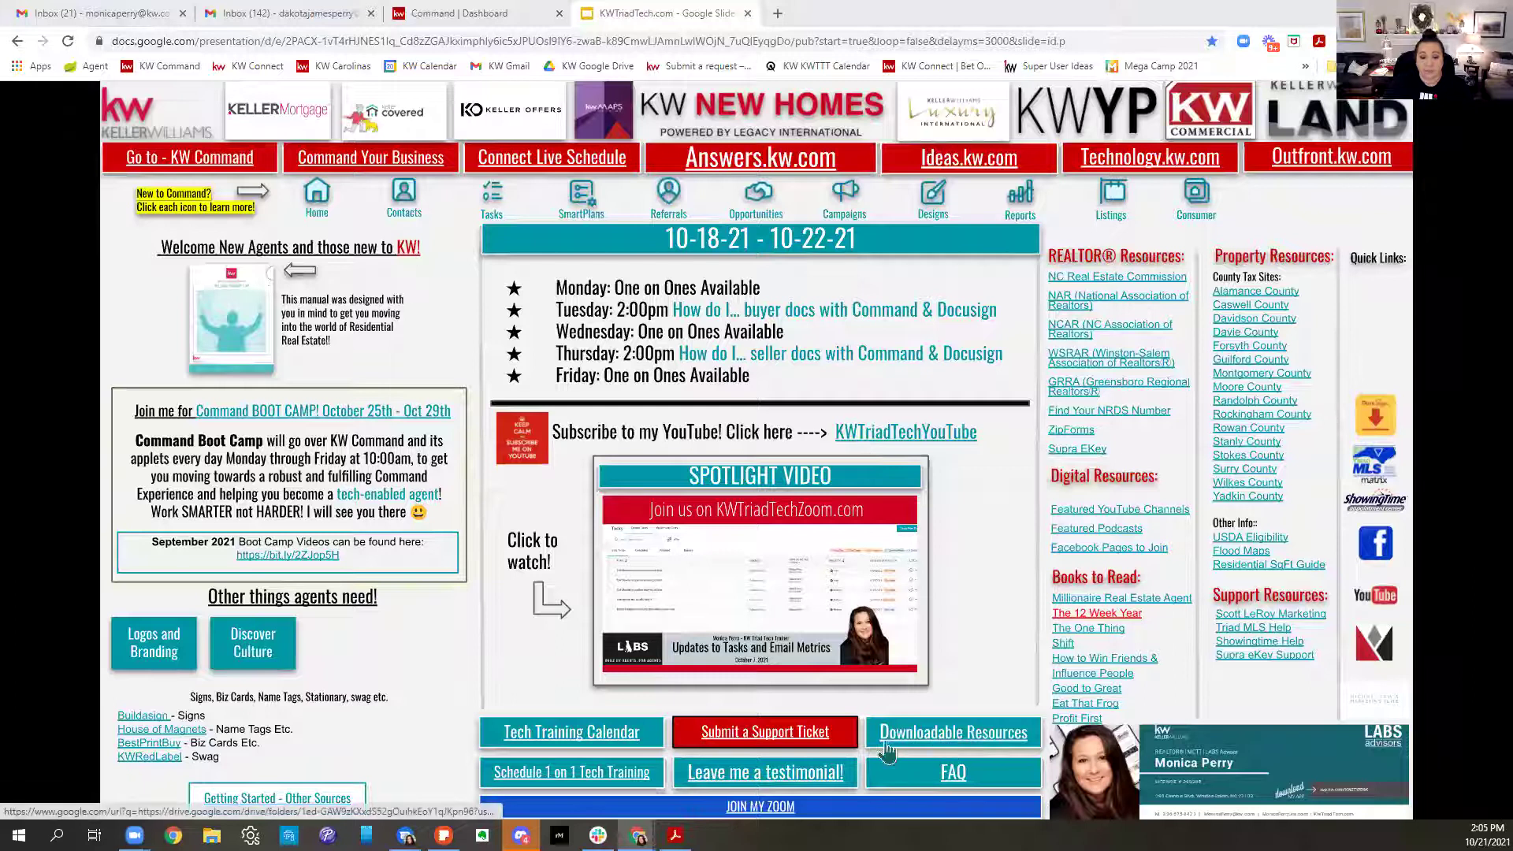
Preview 'KW Elite - Command - Path to Get Paid.pdf' from Downloadable Resources, then return to the Command dashboard
left_click(961, 741)
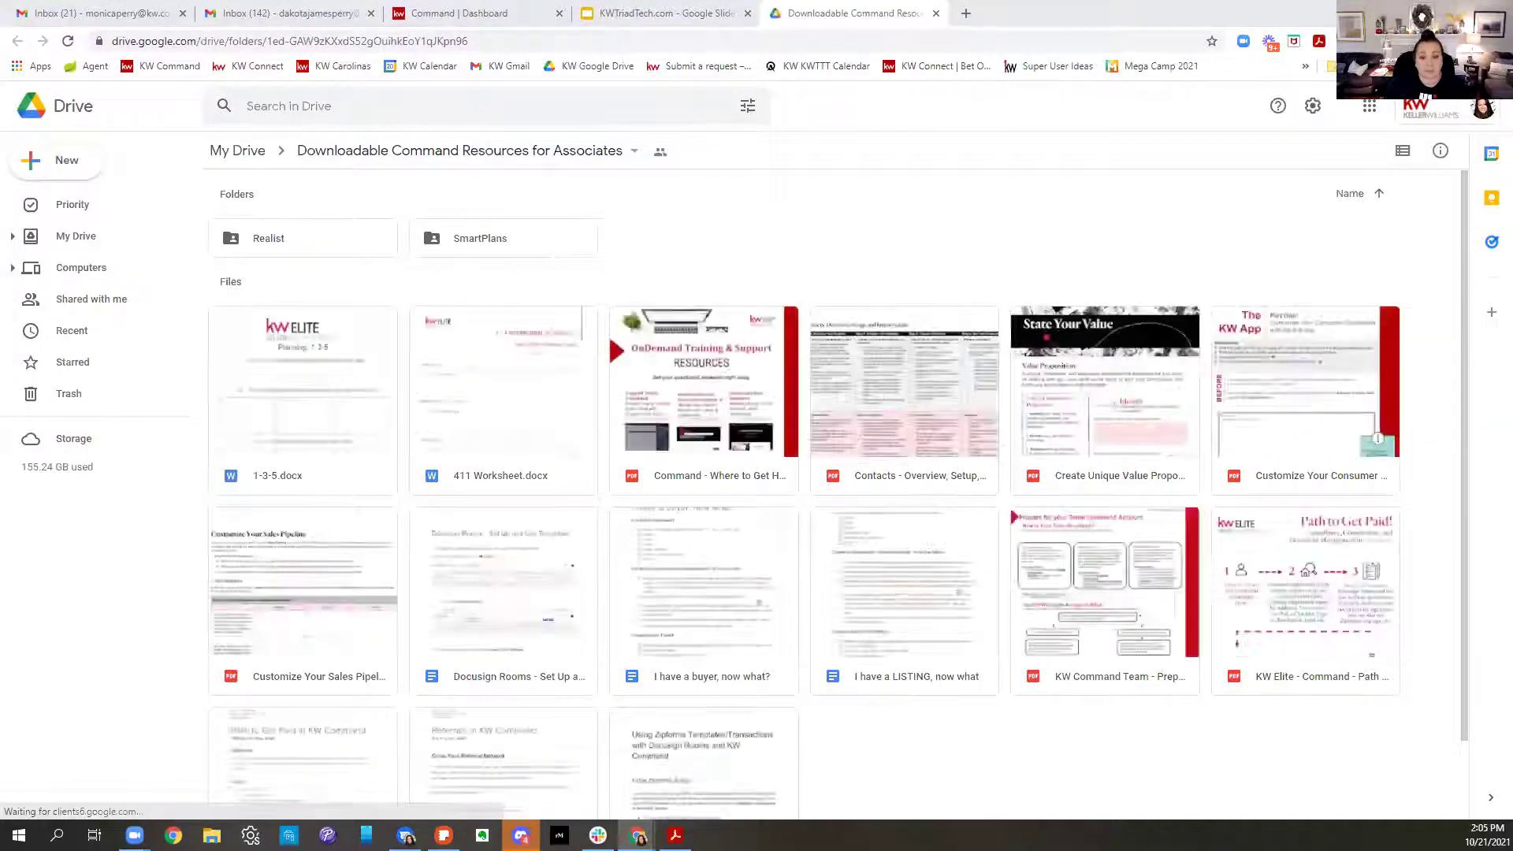
double_click(1345, 589)
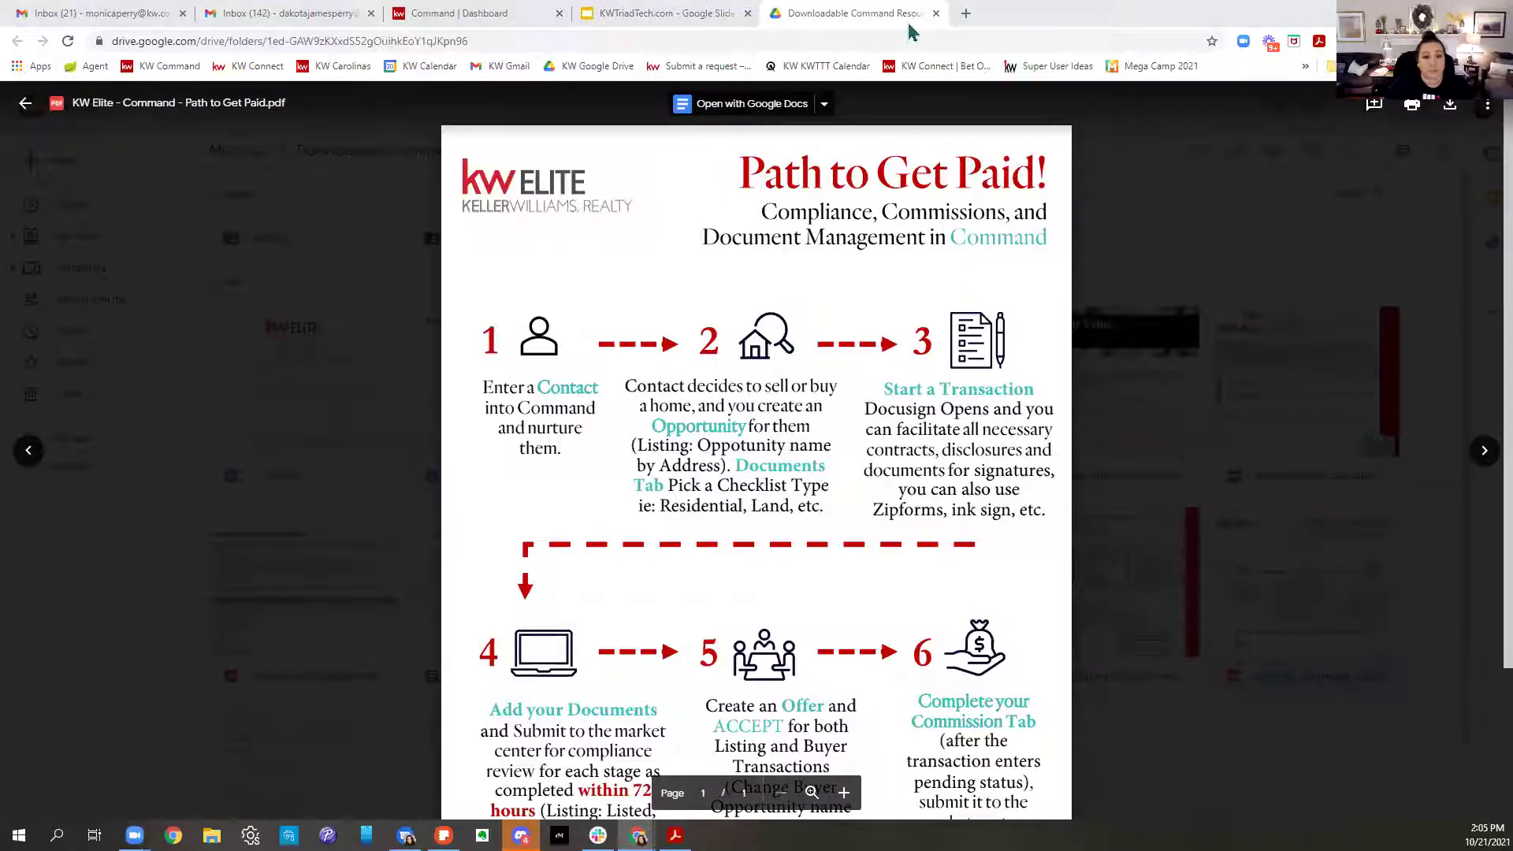
left_click(453, 13)
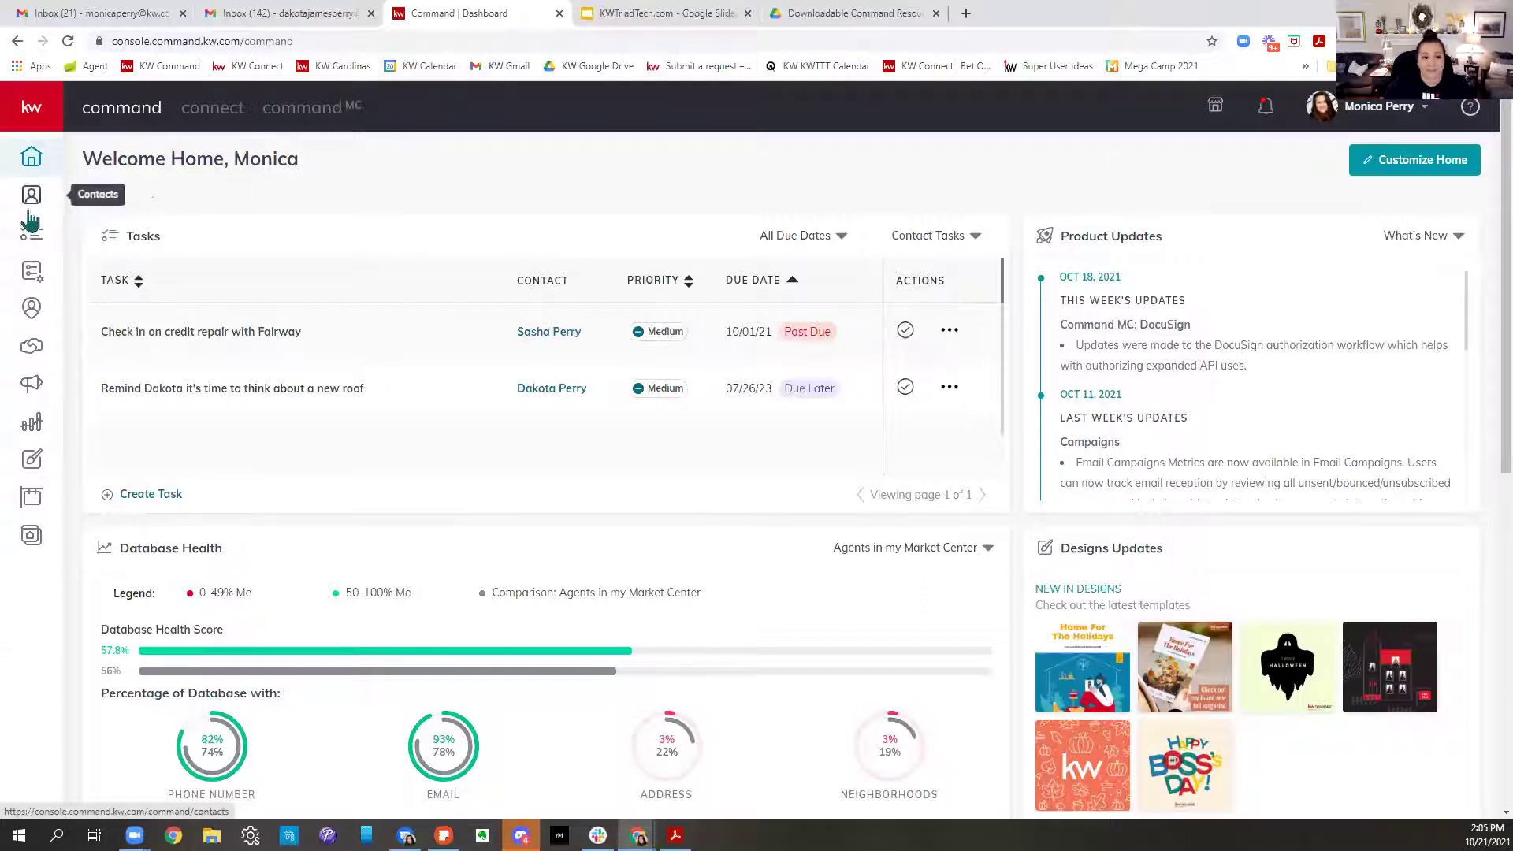
Open a new Create Opportunity form from the Opportunities pipeline
left_click(33, 356)
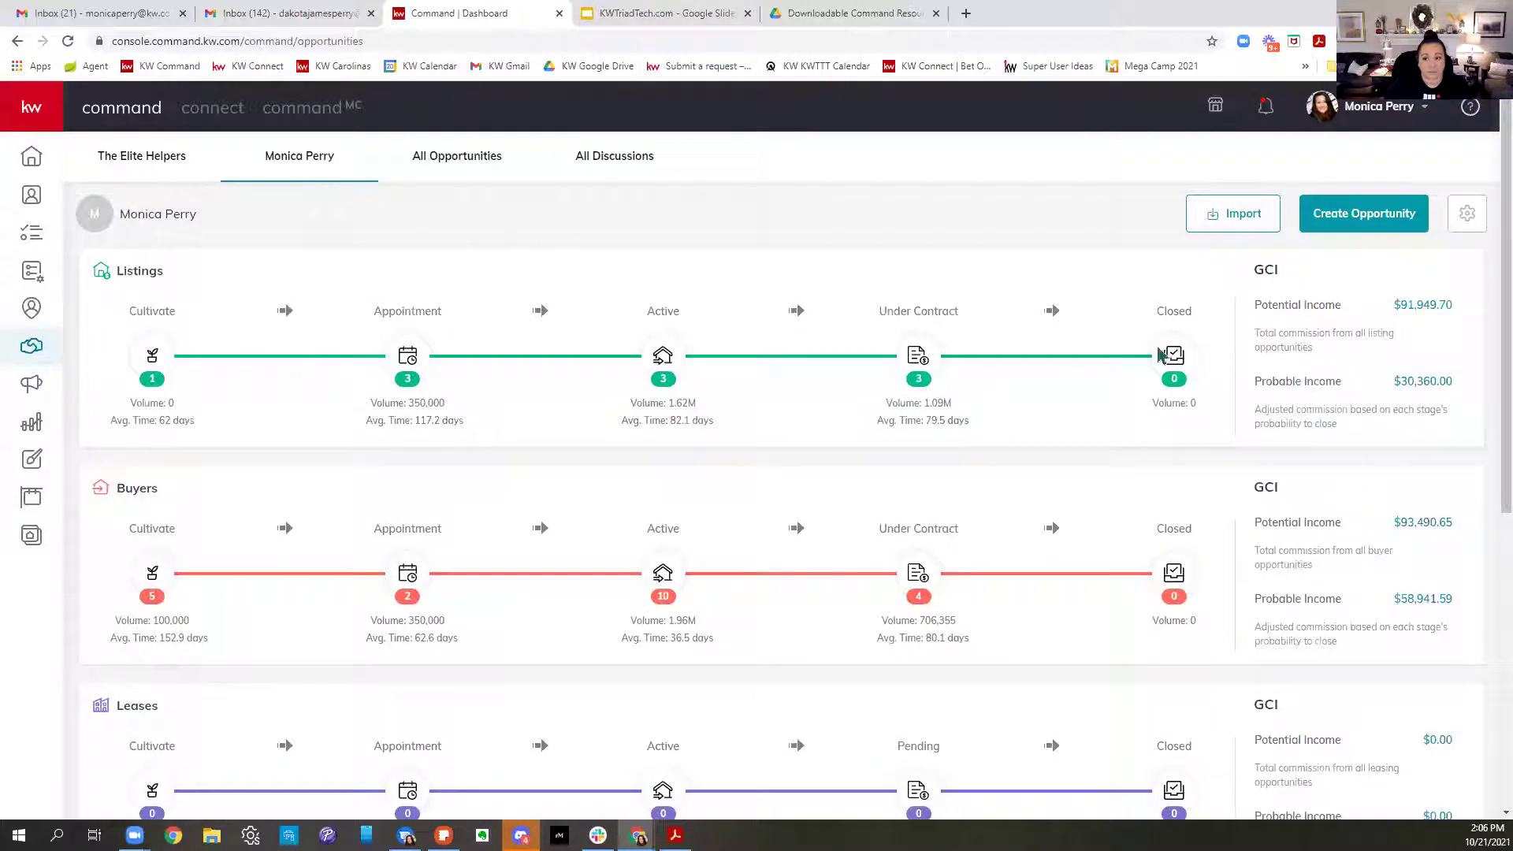
left_click(1364, 229)
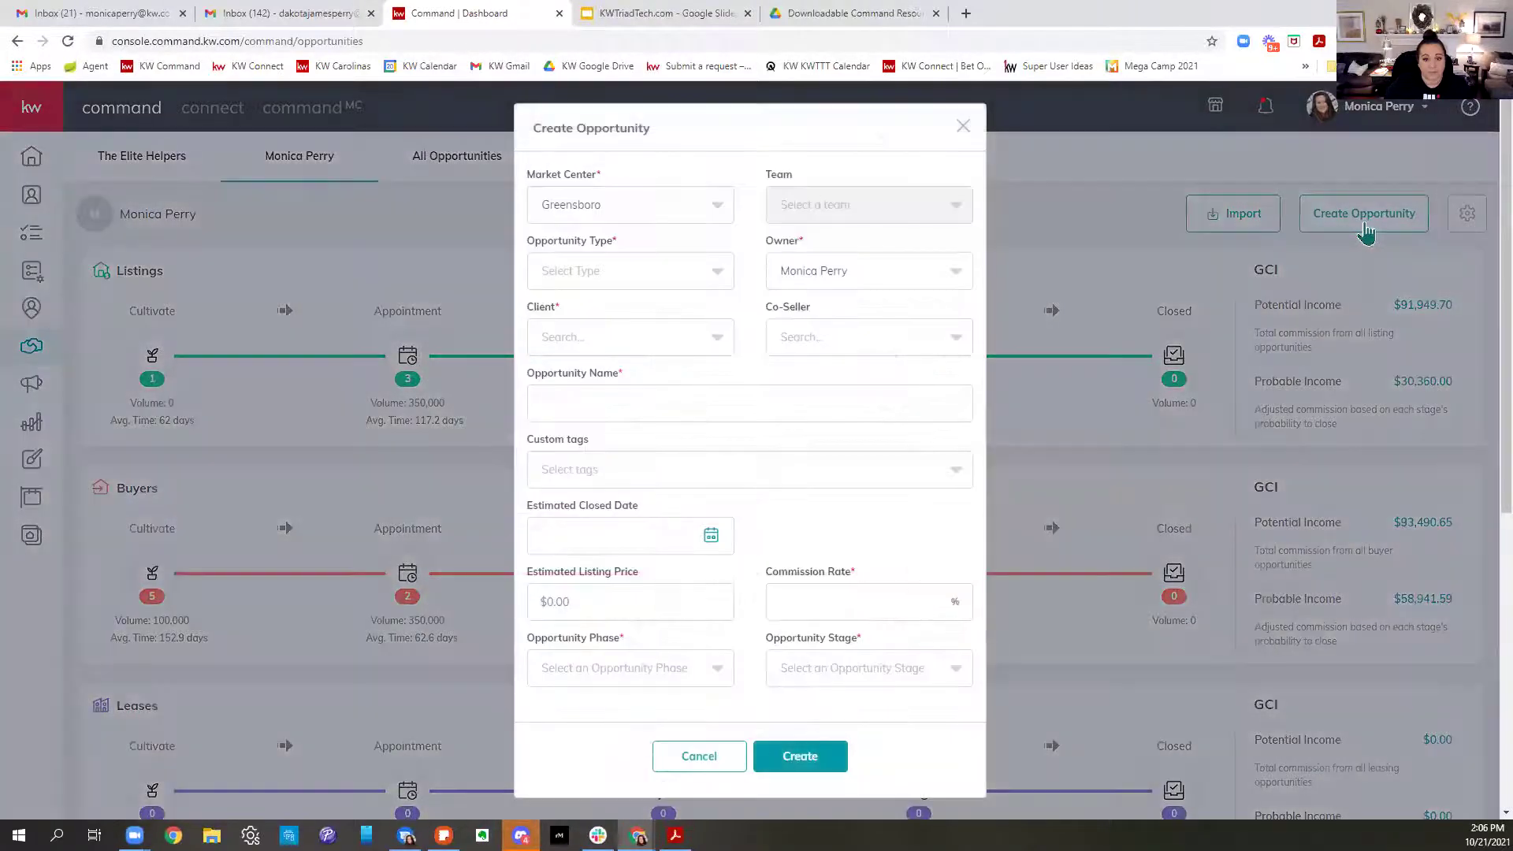
Set Market Center to Winston Salem with type Listing and no team assigned
left_click(582, 206)
left_click(573, 283)
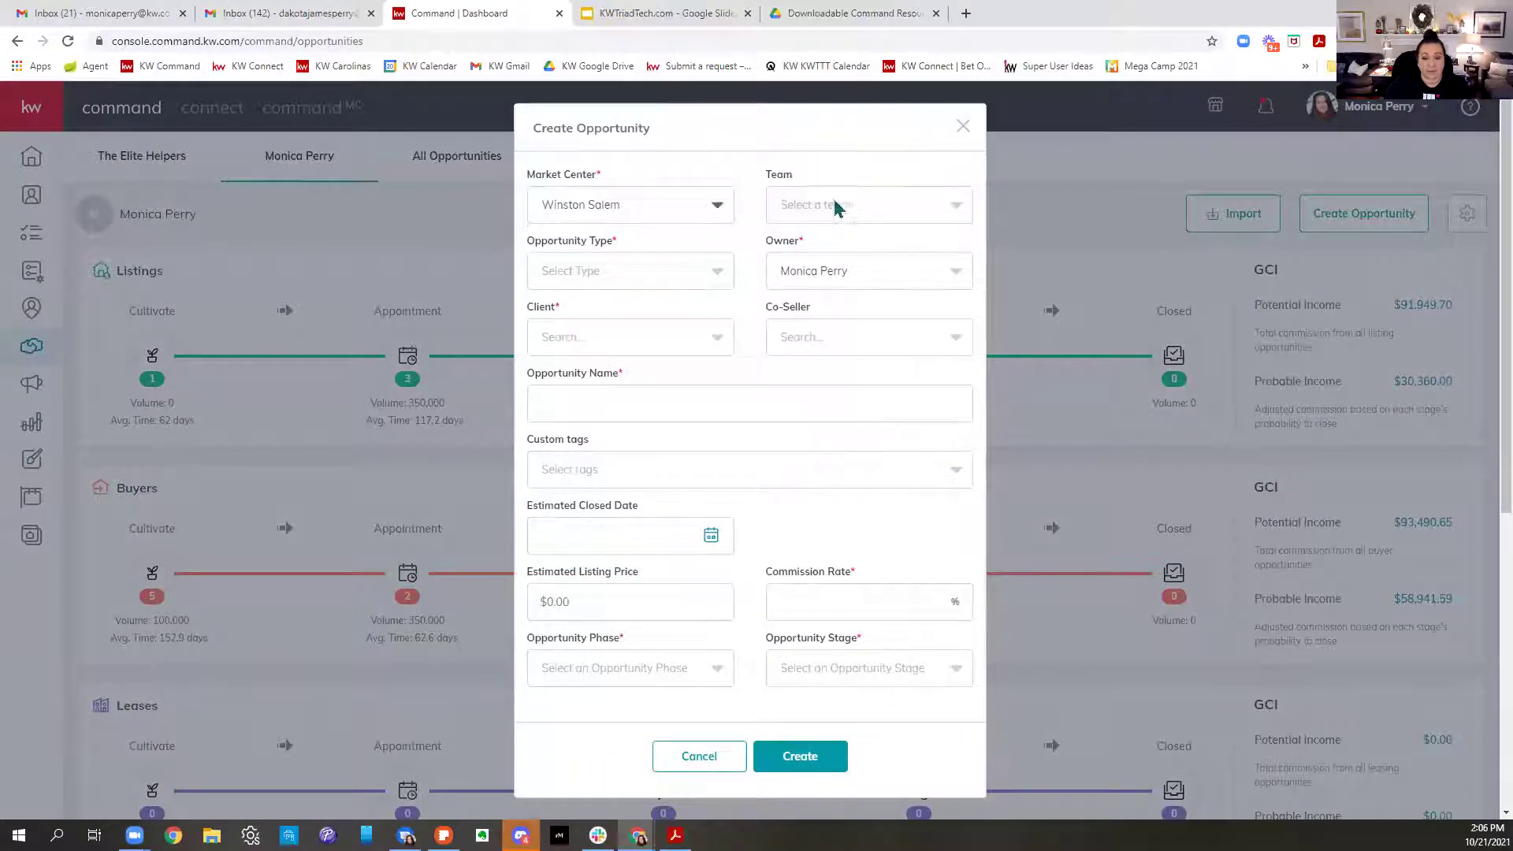
left_click(827, 210)
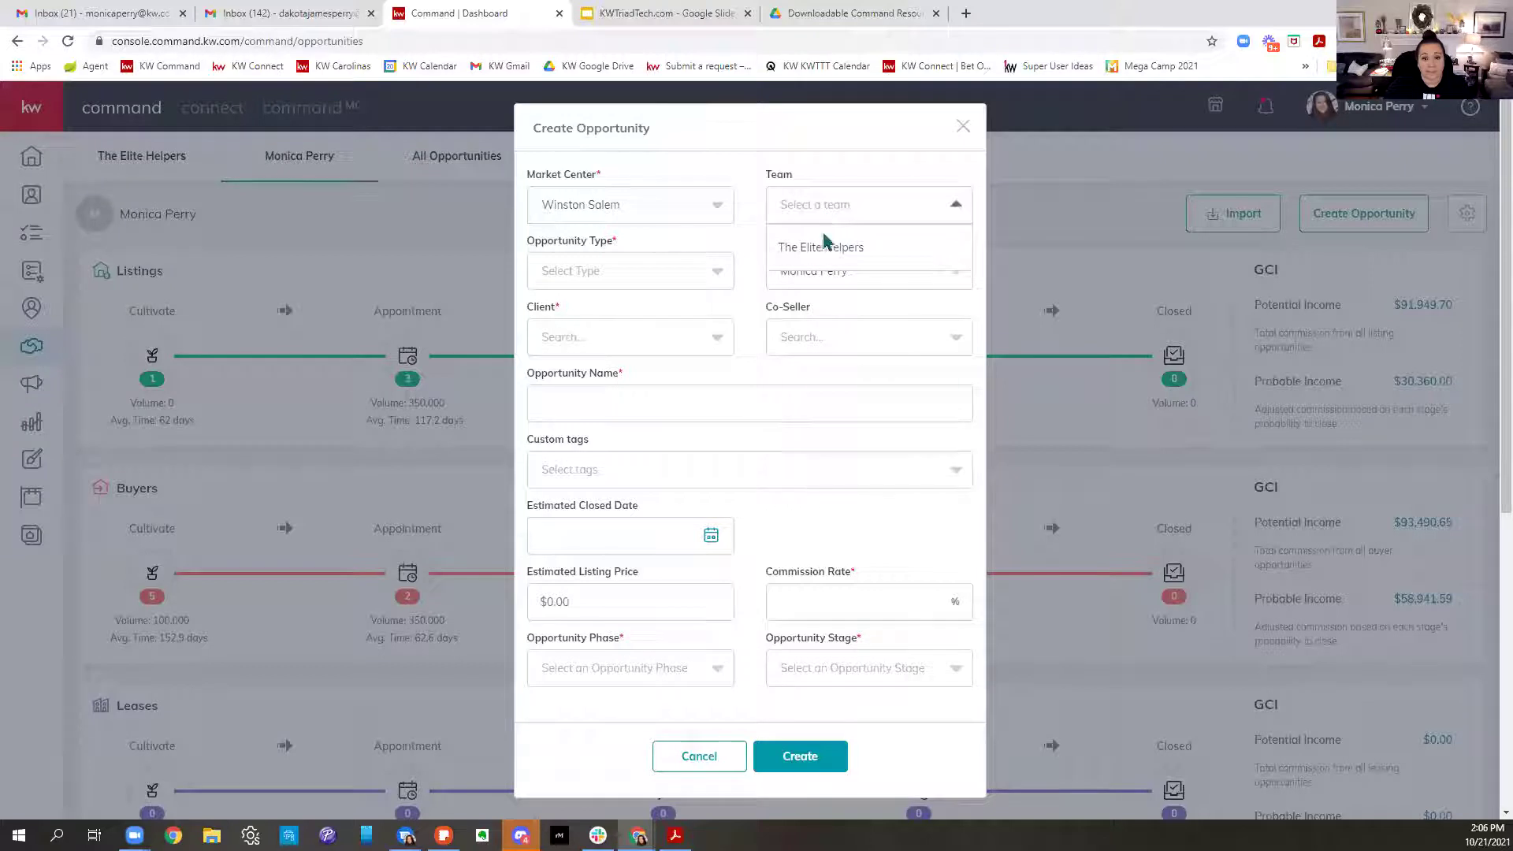
left_click(822, 252)
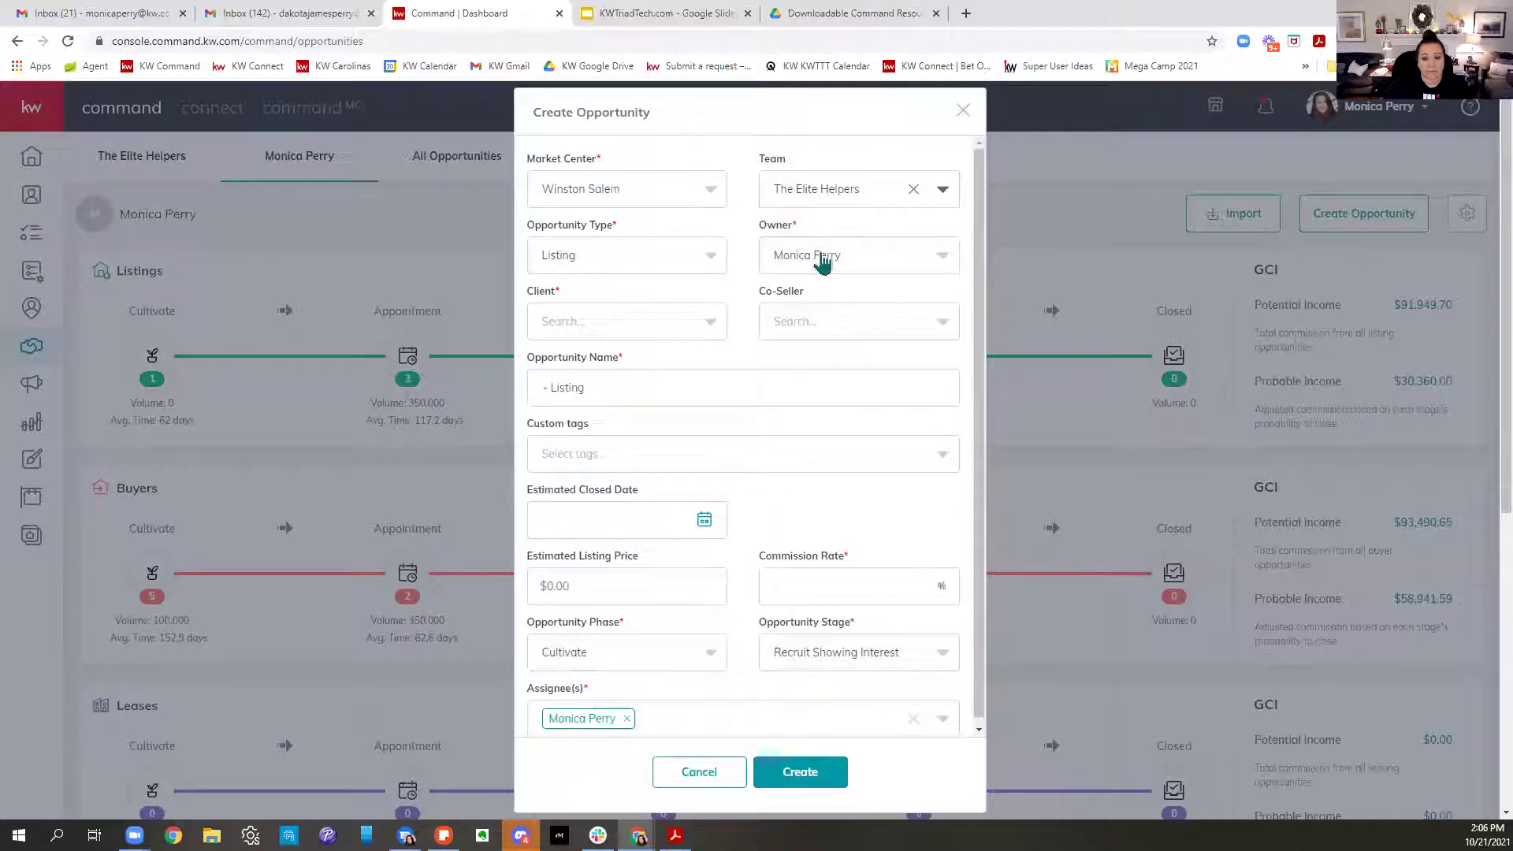
left_click(913, 189)
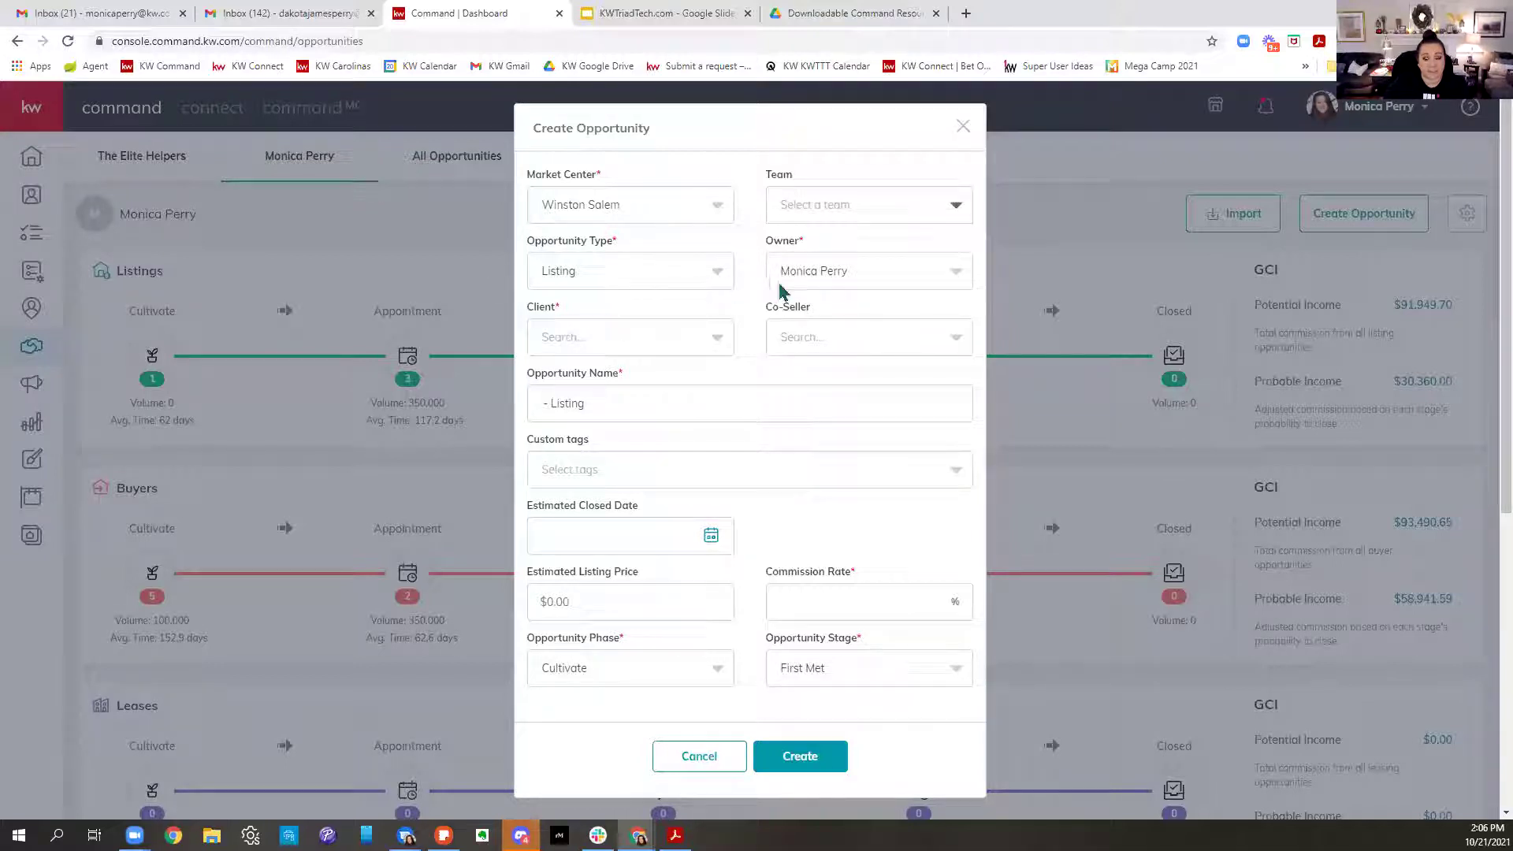
double_click(776, 241)
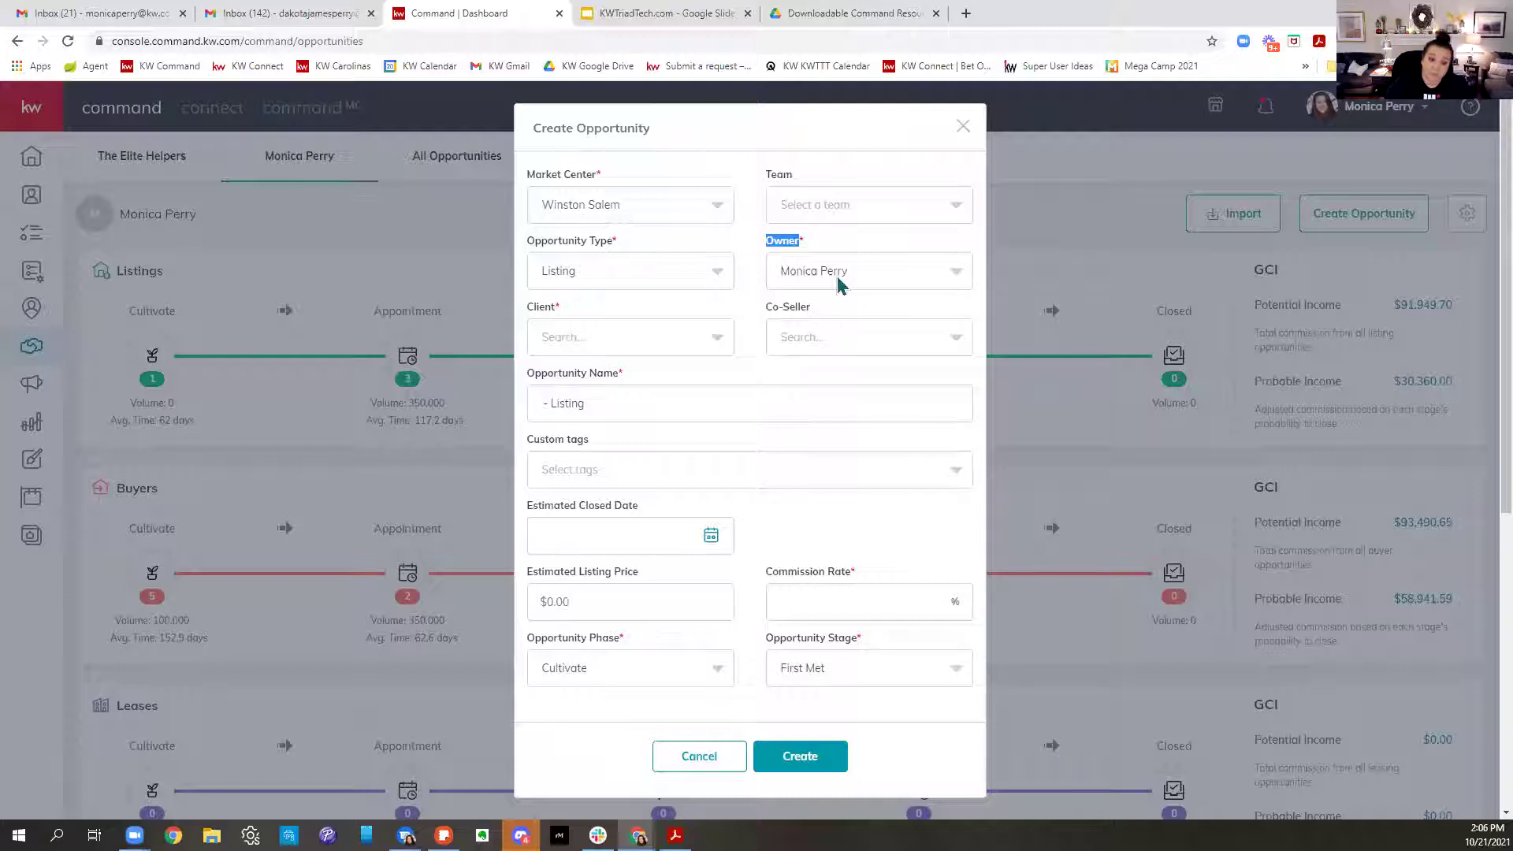
Search for and select the client contact, leaving the co-seller empty
left_click(619, 336)
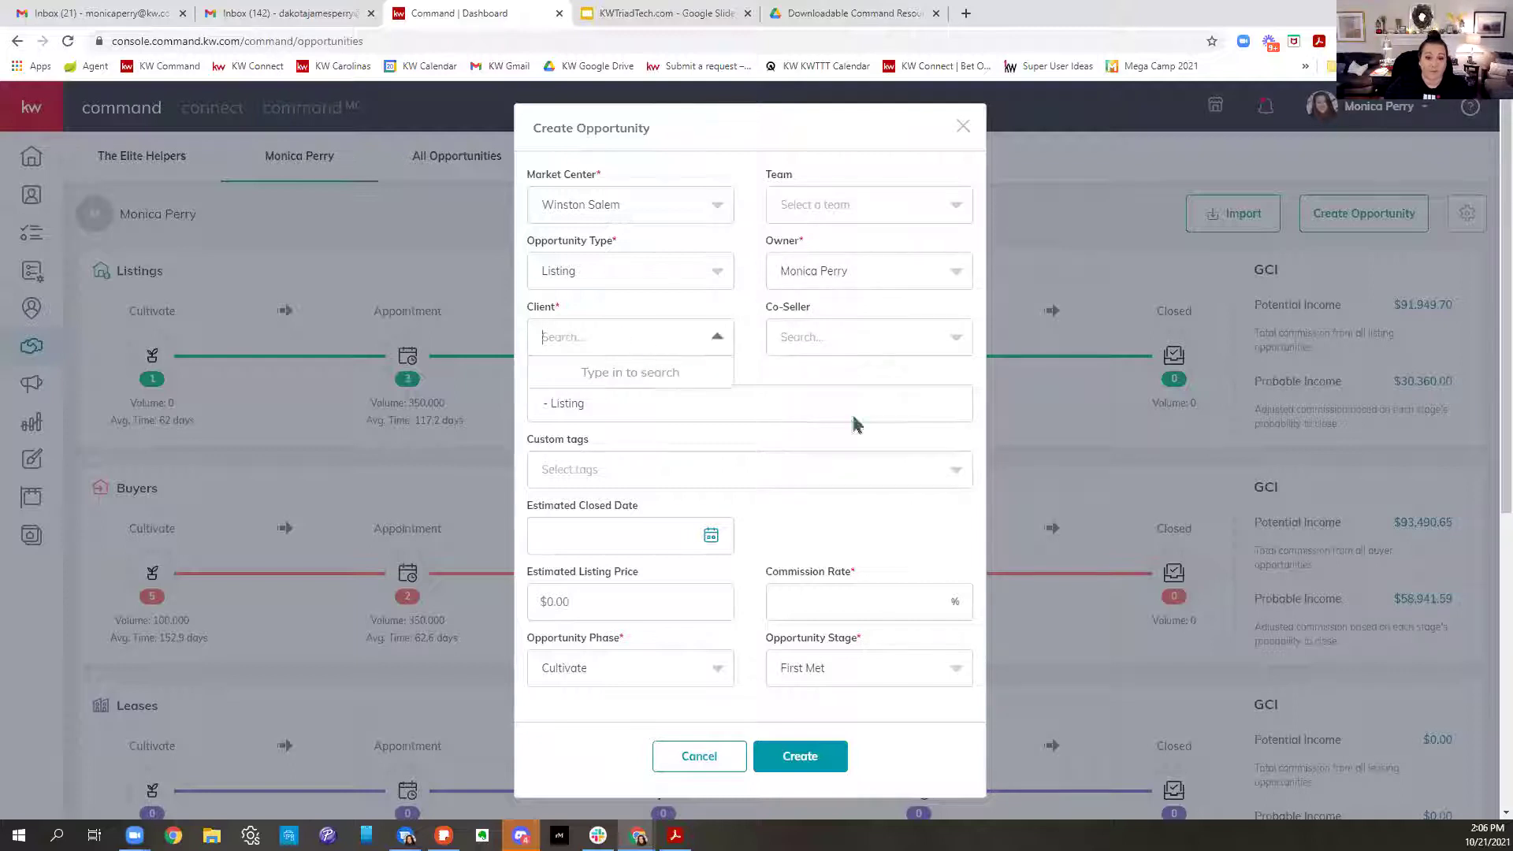
type("Dakota")
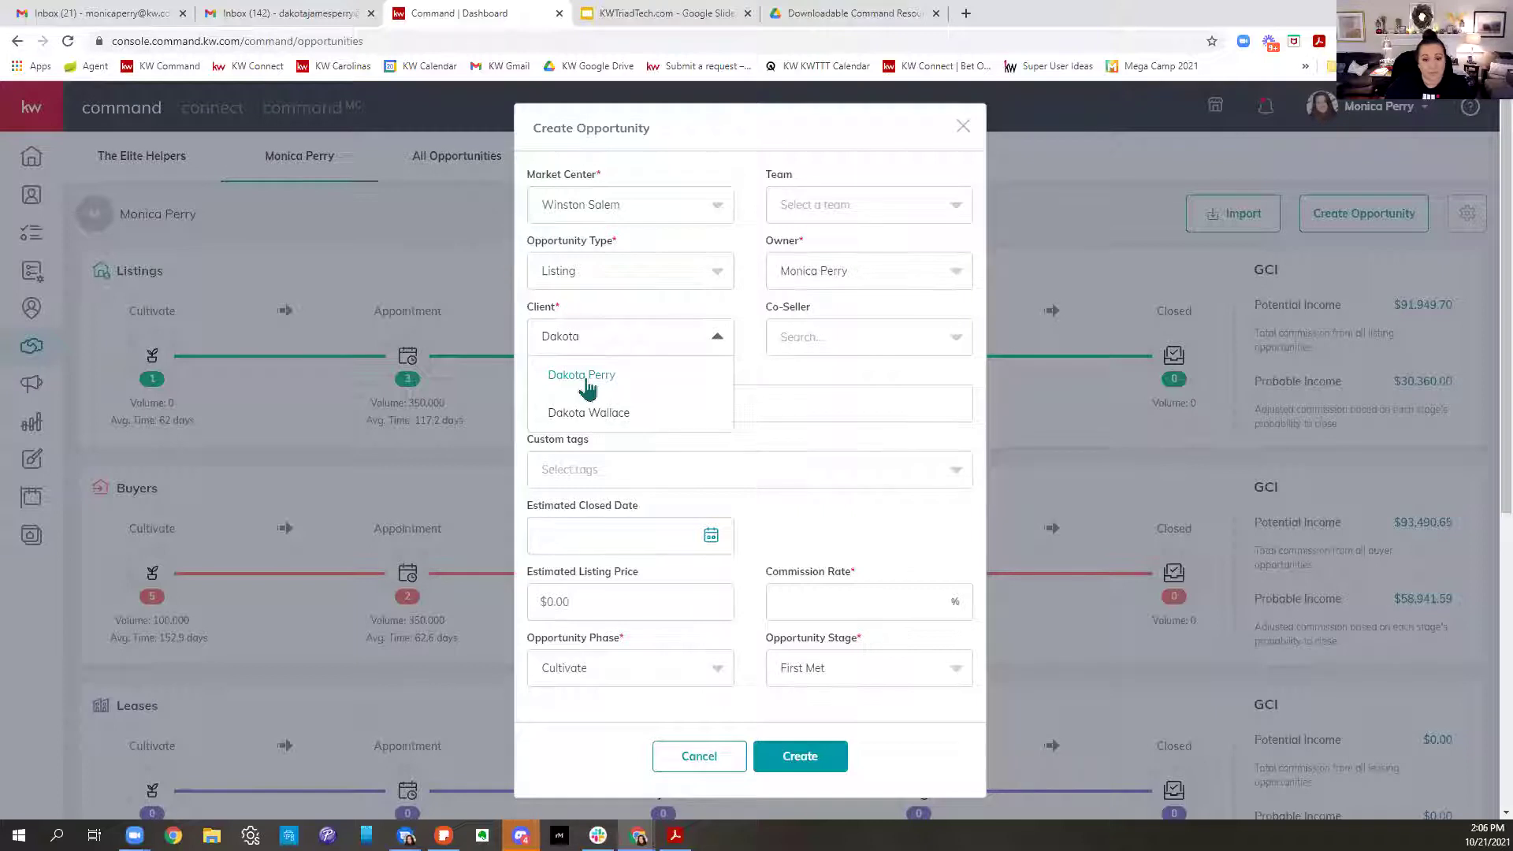
left_click(584, 378)
left_click(878, 346)
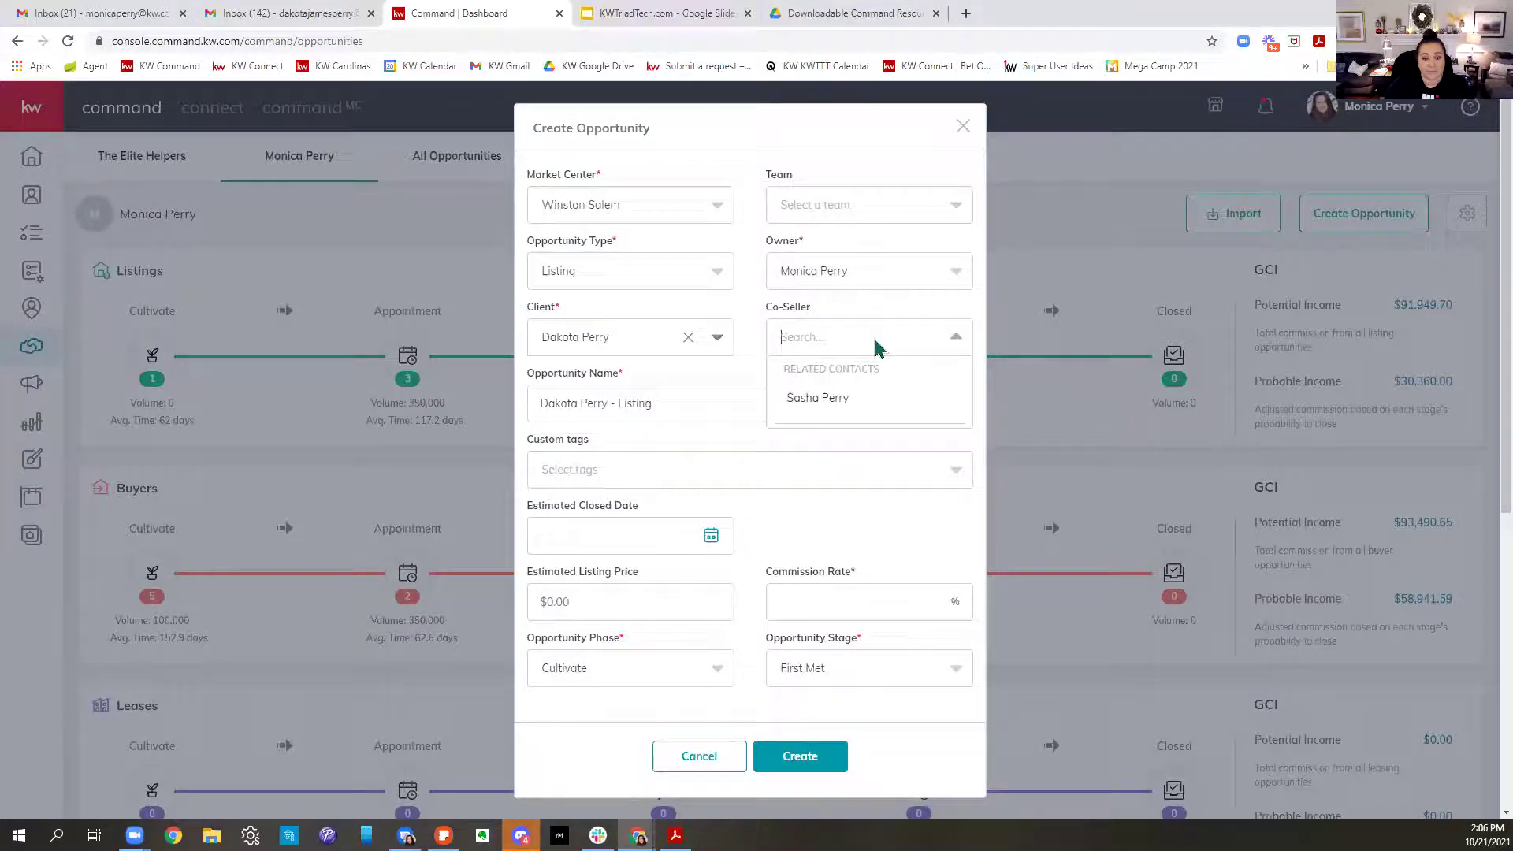
left_click(833, 399)
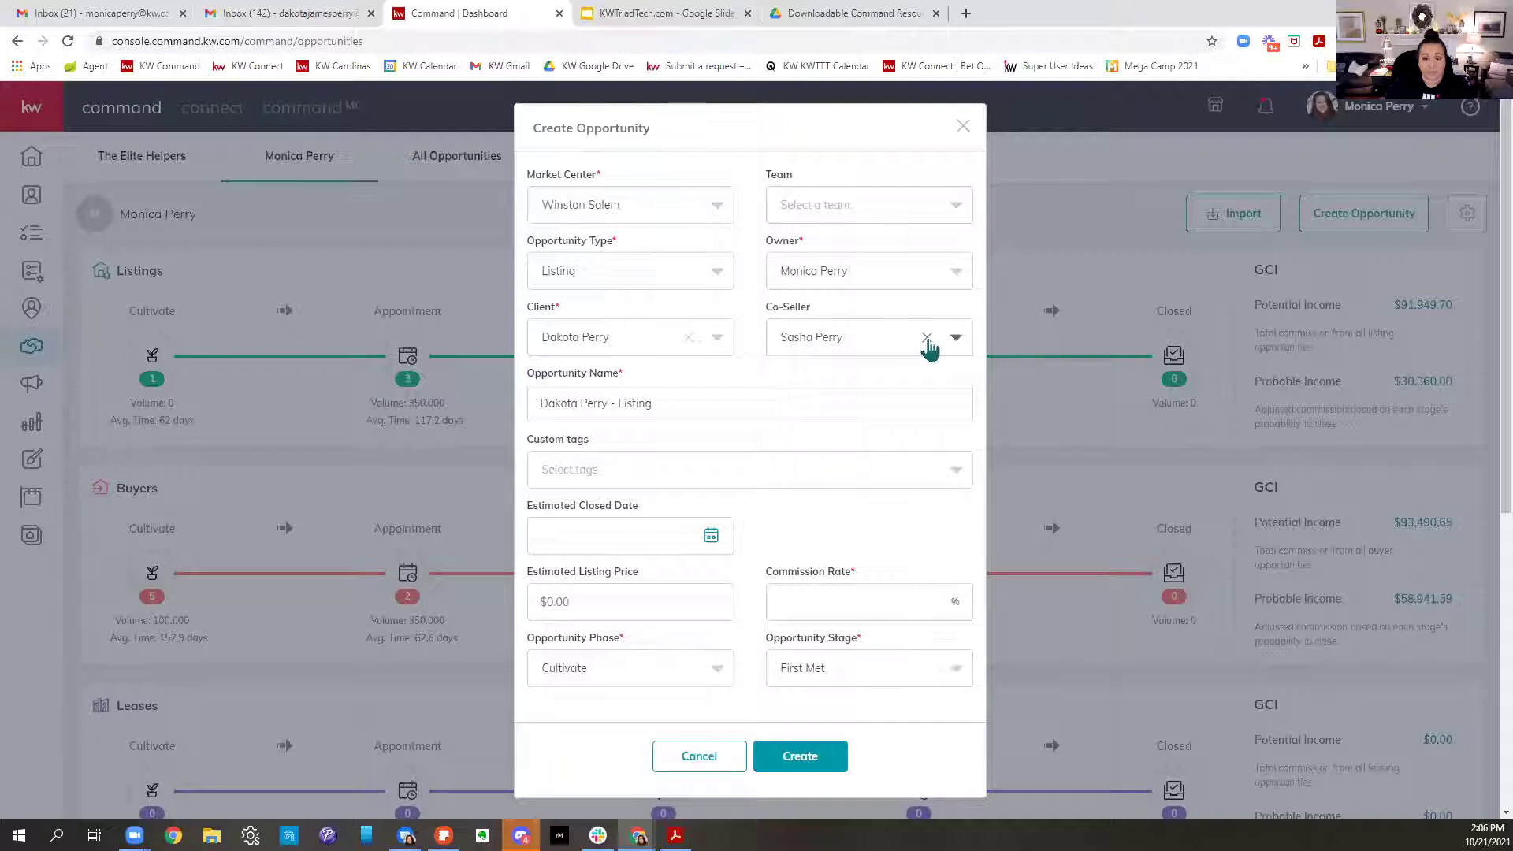
left_click(927, 338)
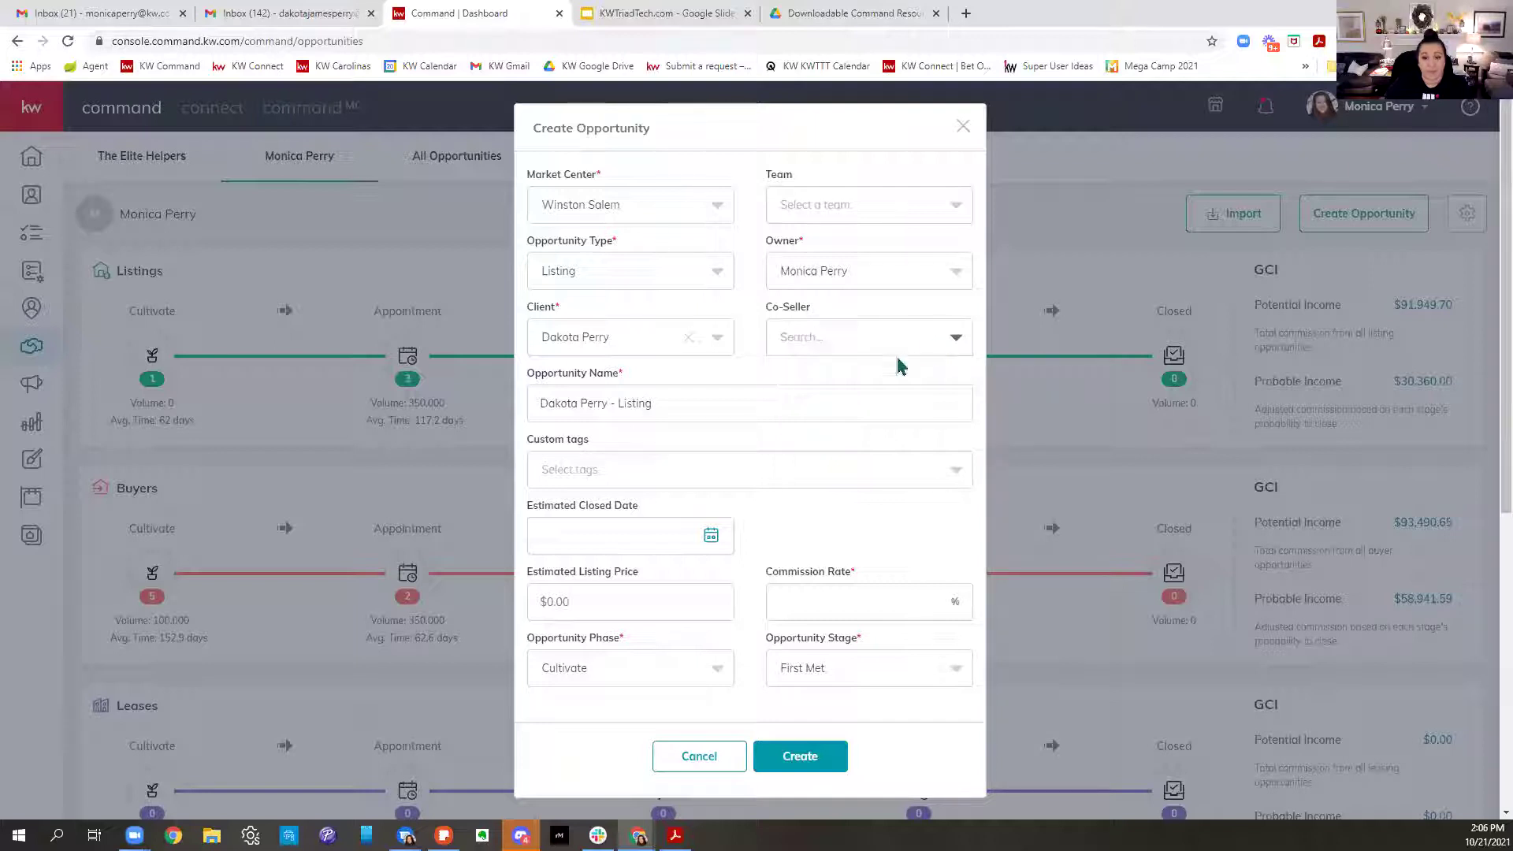
Append '123 Main Street - 10.21' to the opportunity name and tag it 2021
left_click(757, 405)
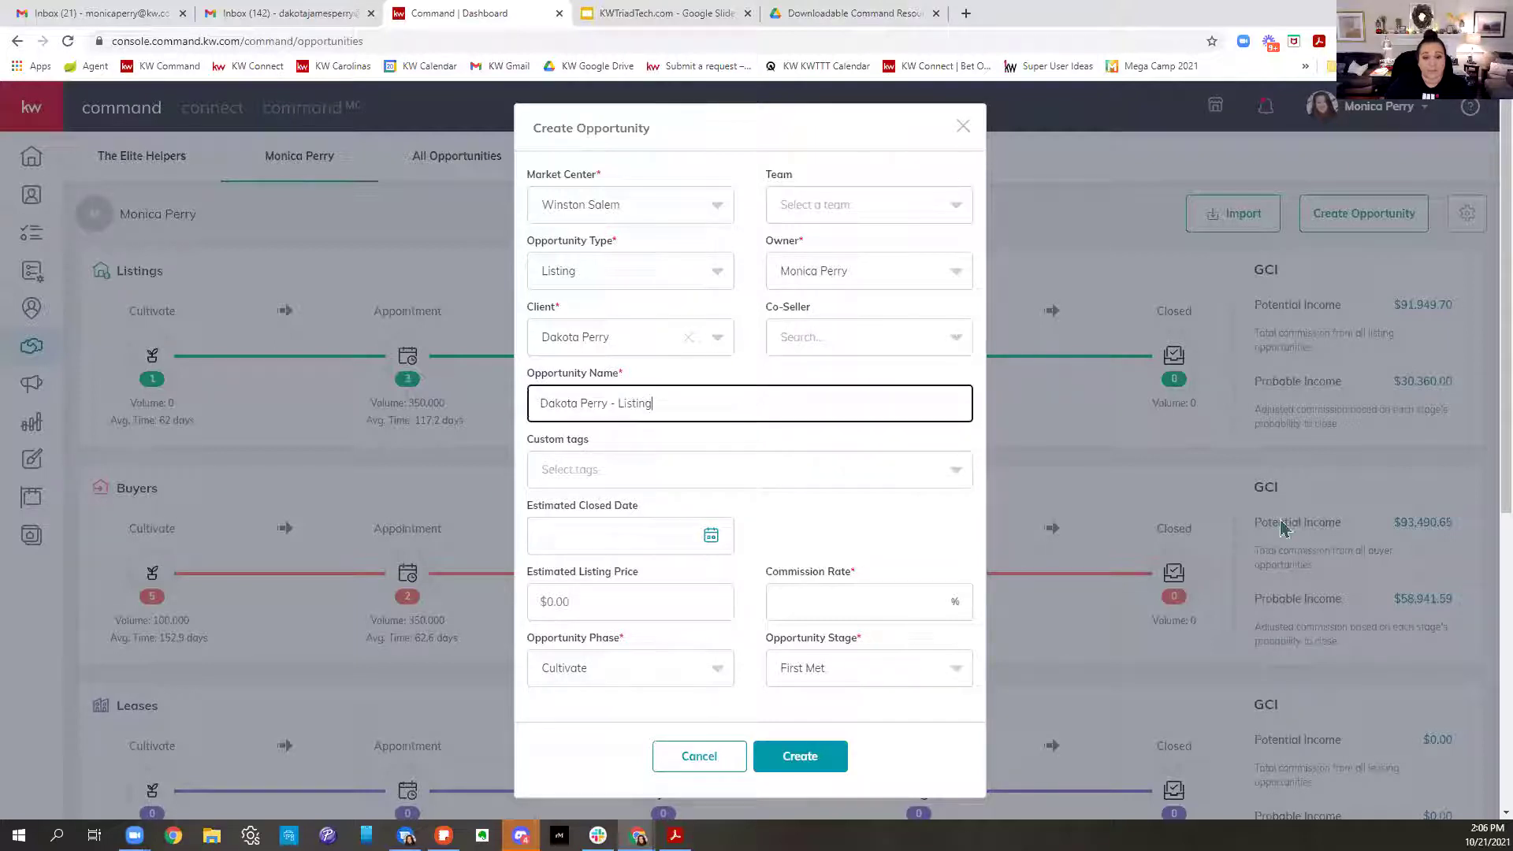
type("123 ")
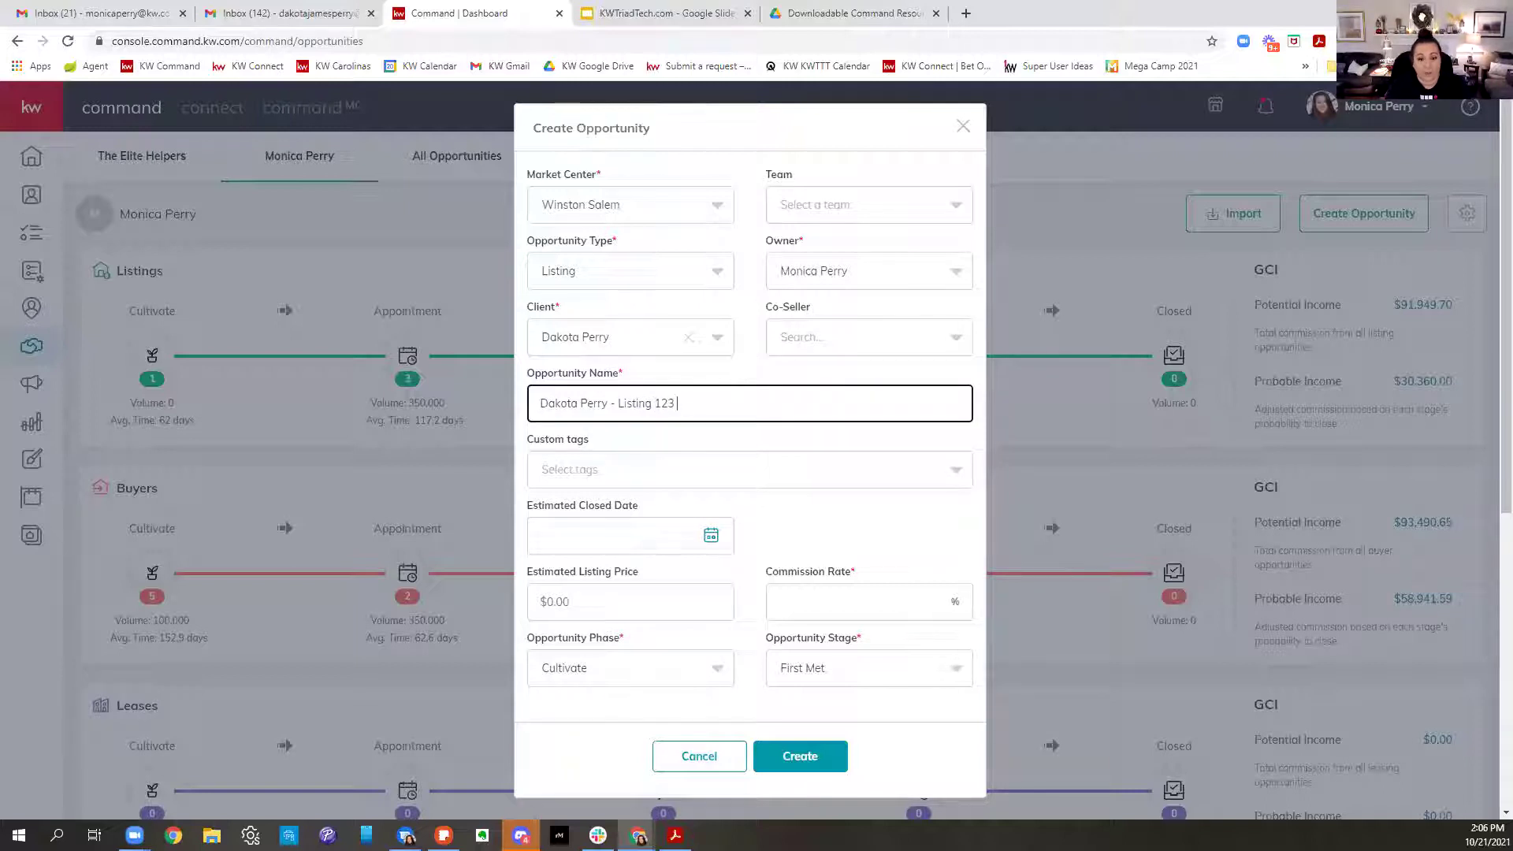
type("Main Street - 10")
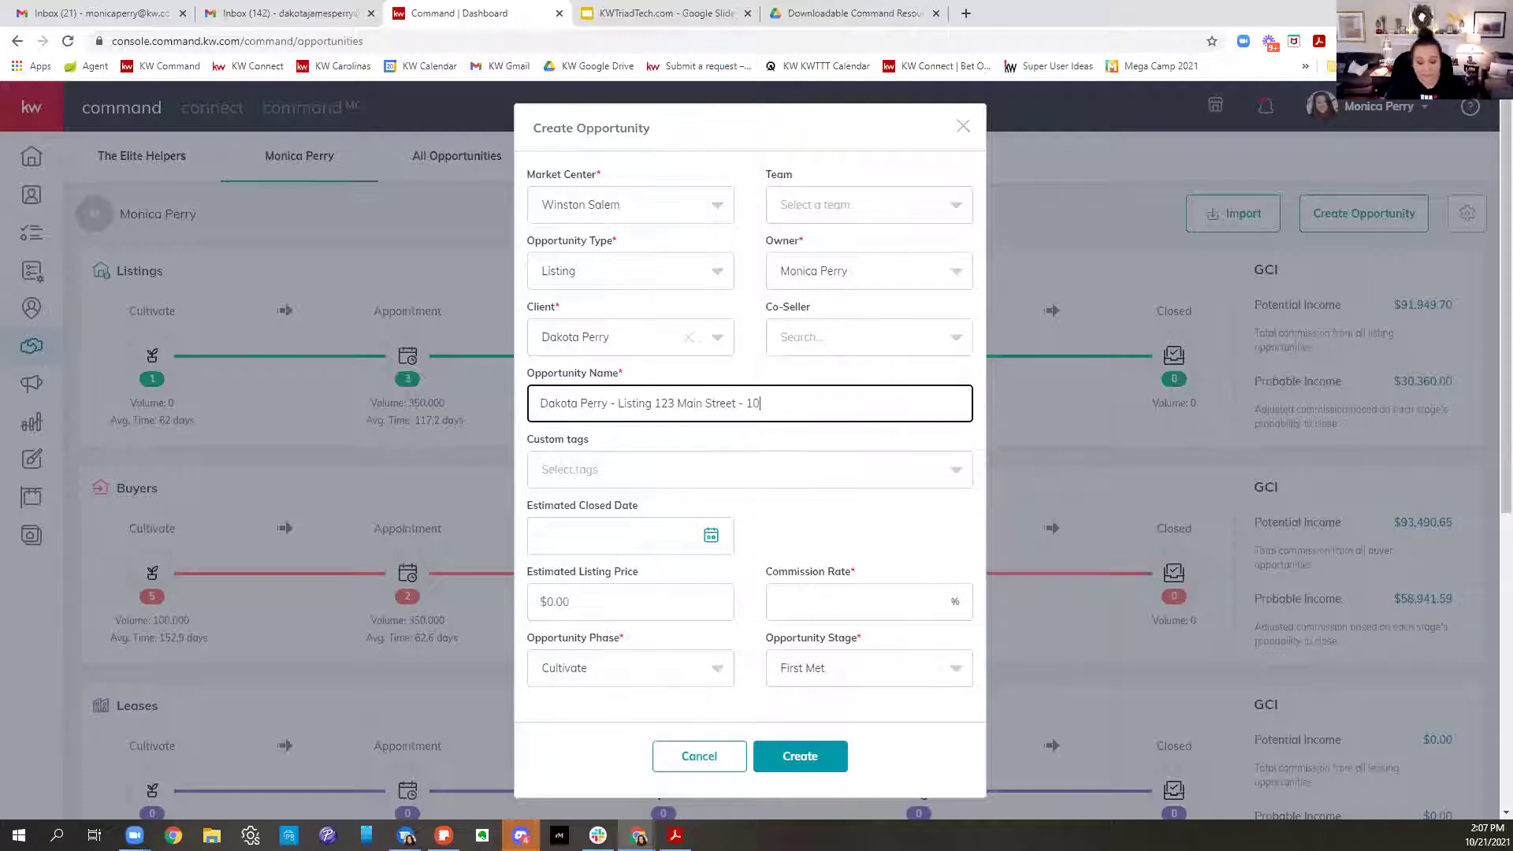
type("1")
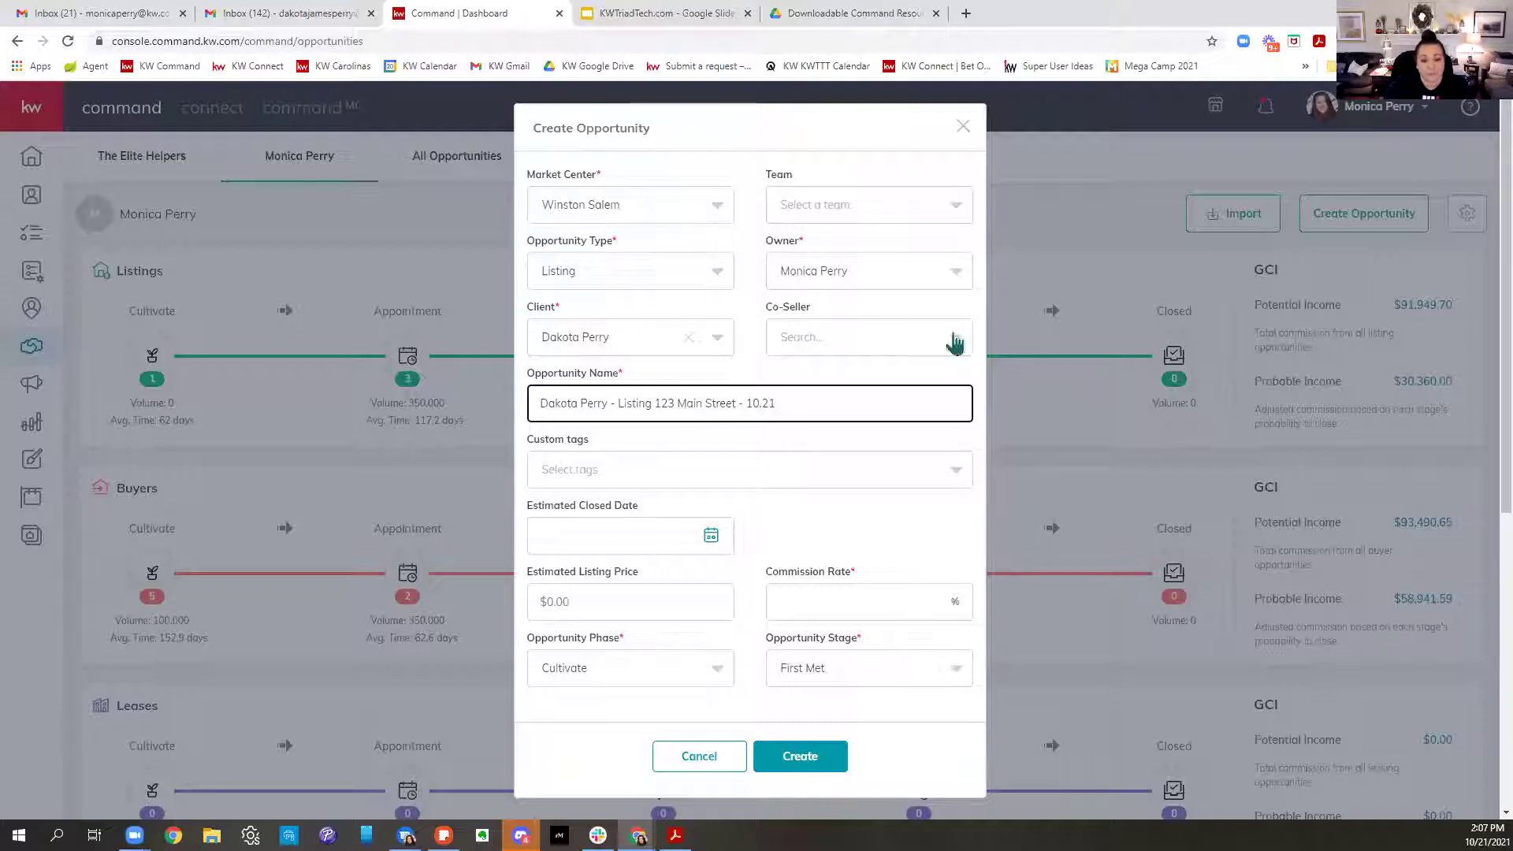
left_click(700, 473)
left_click(575, 583)
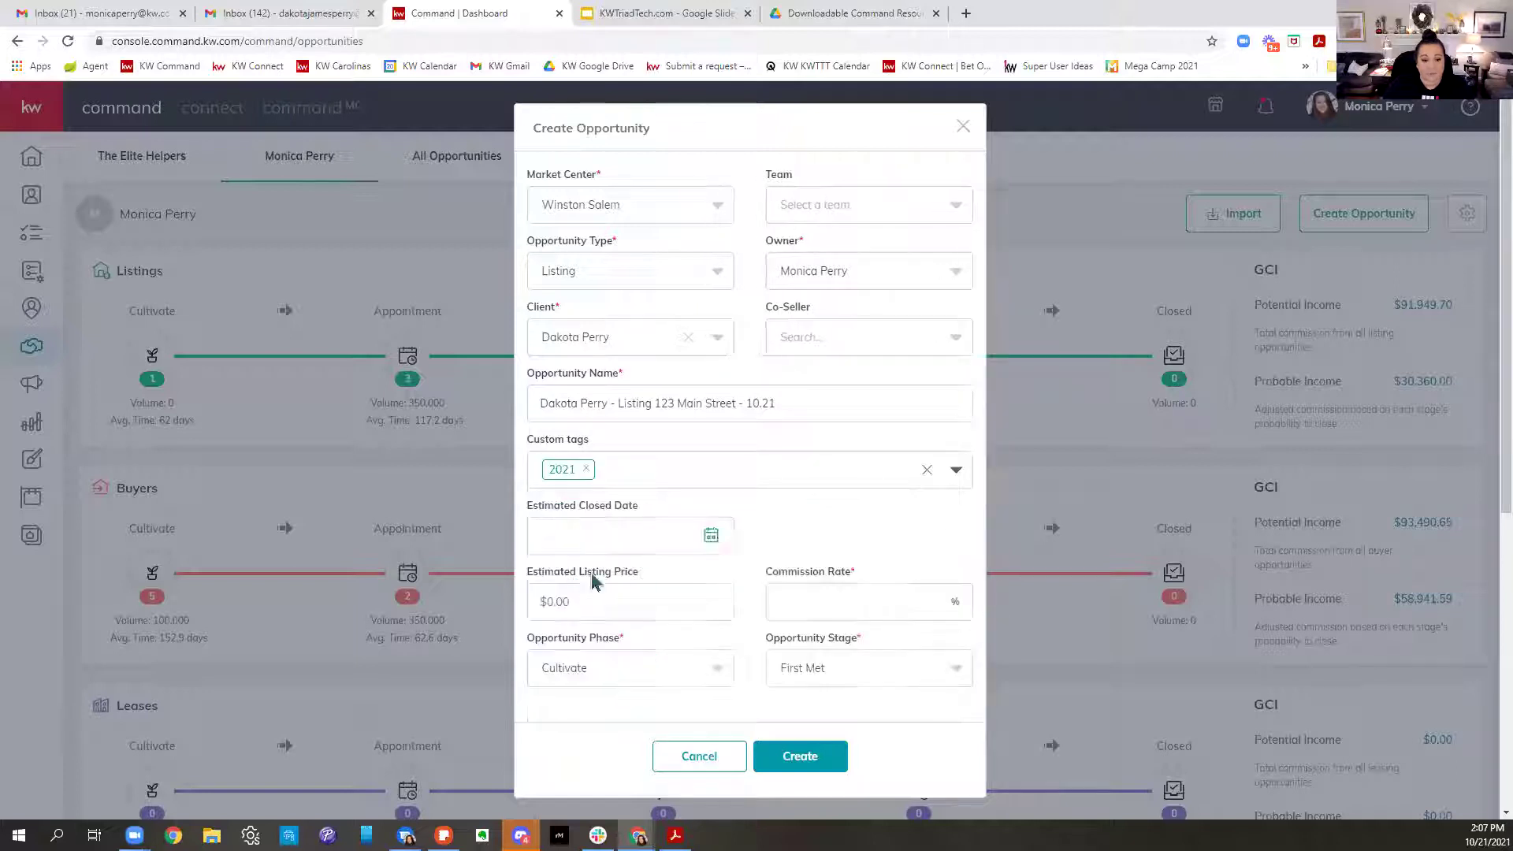
Enter $350,000 price and 3% commission, set phase Active and stage Staging, then create it
left_click(670, 595)
type("350,000")
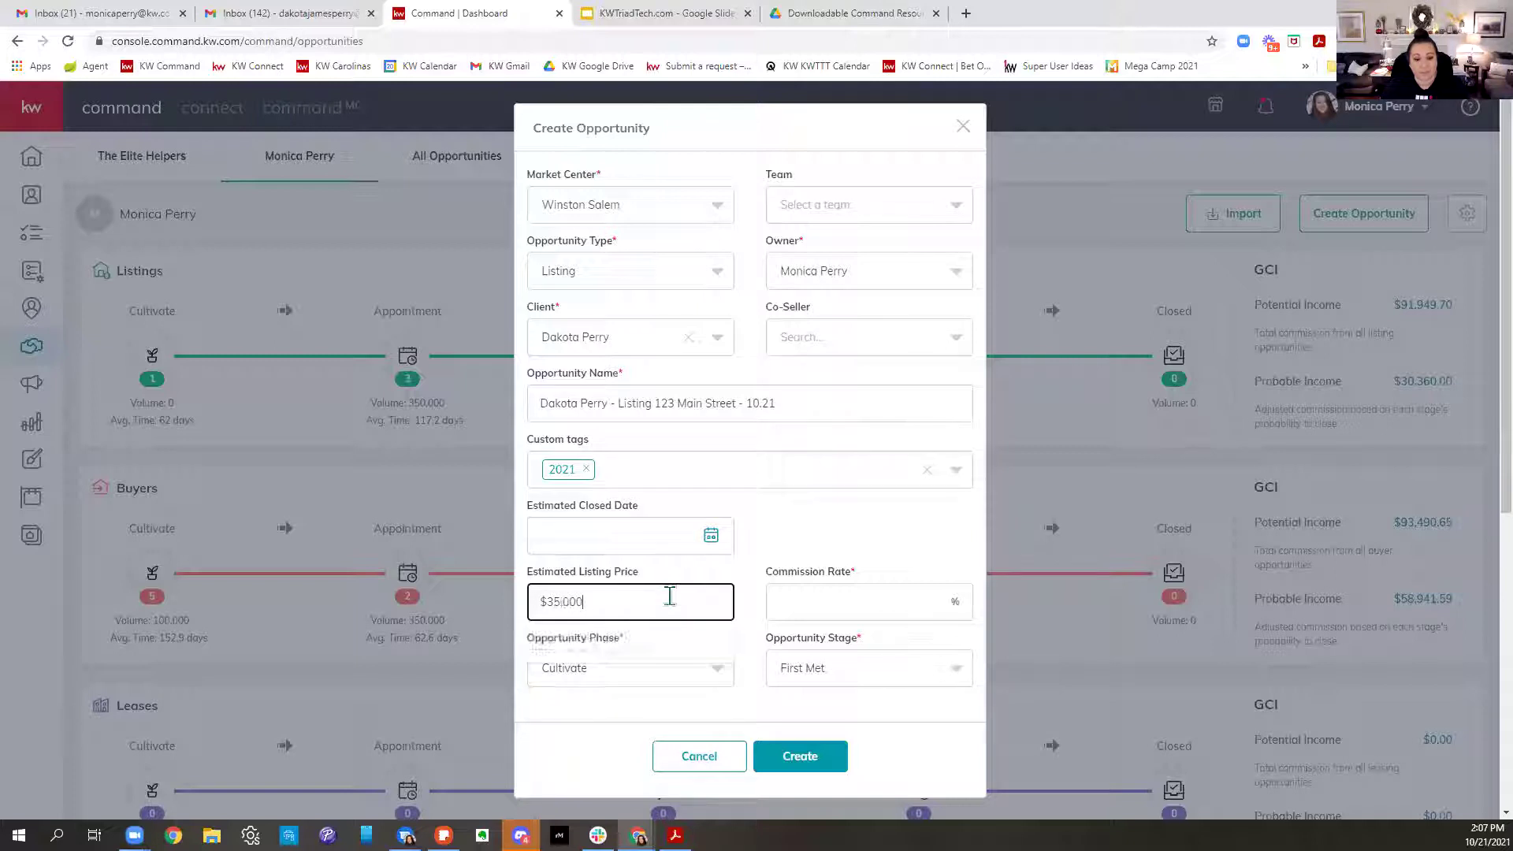
left_click(867, 611)
type("3")
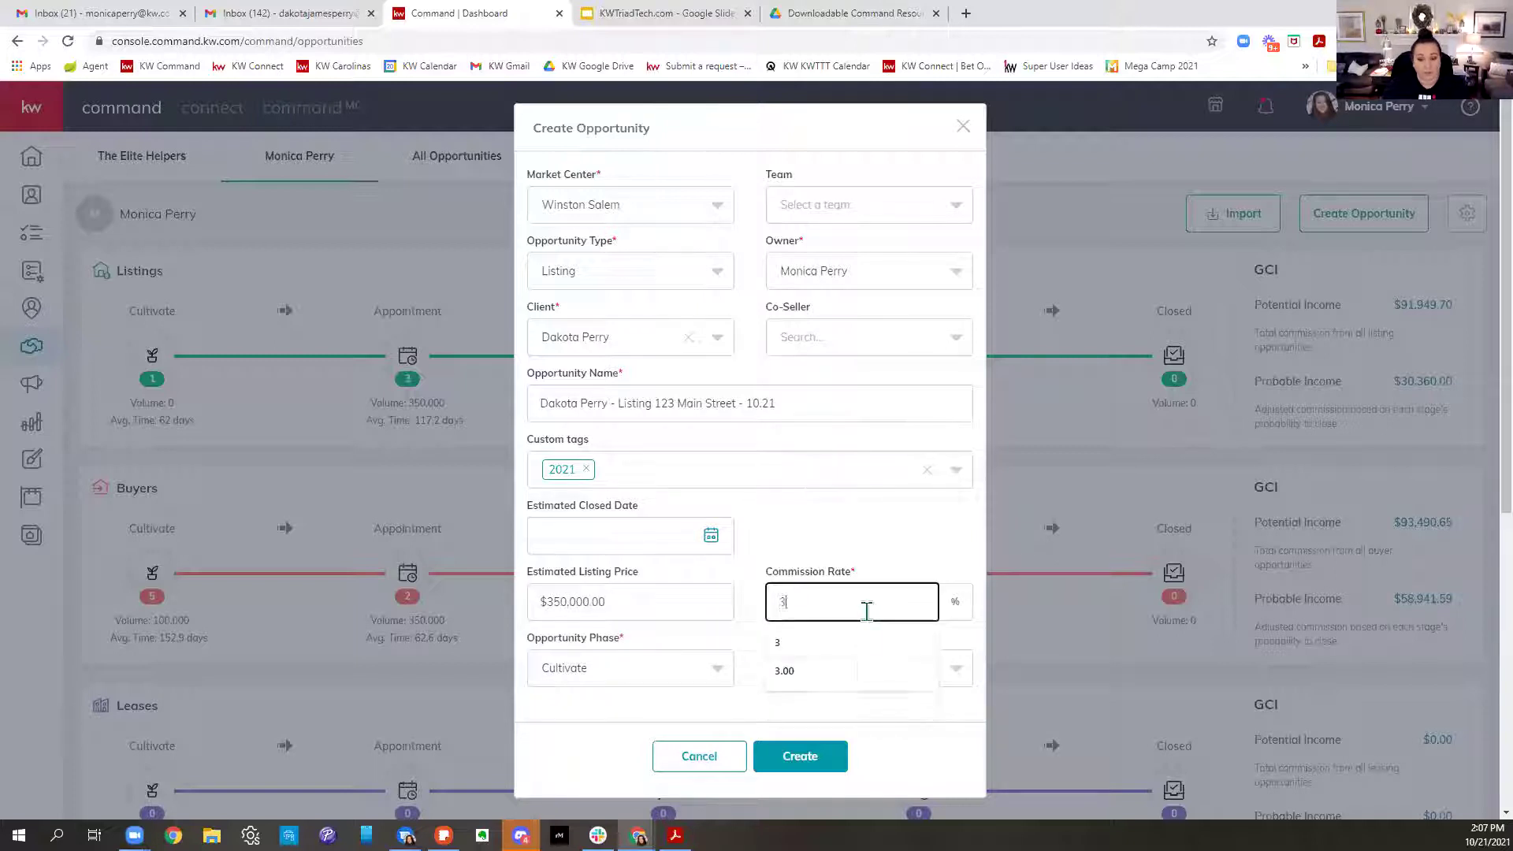
left_click(610, 679)
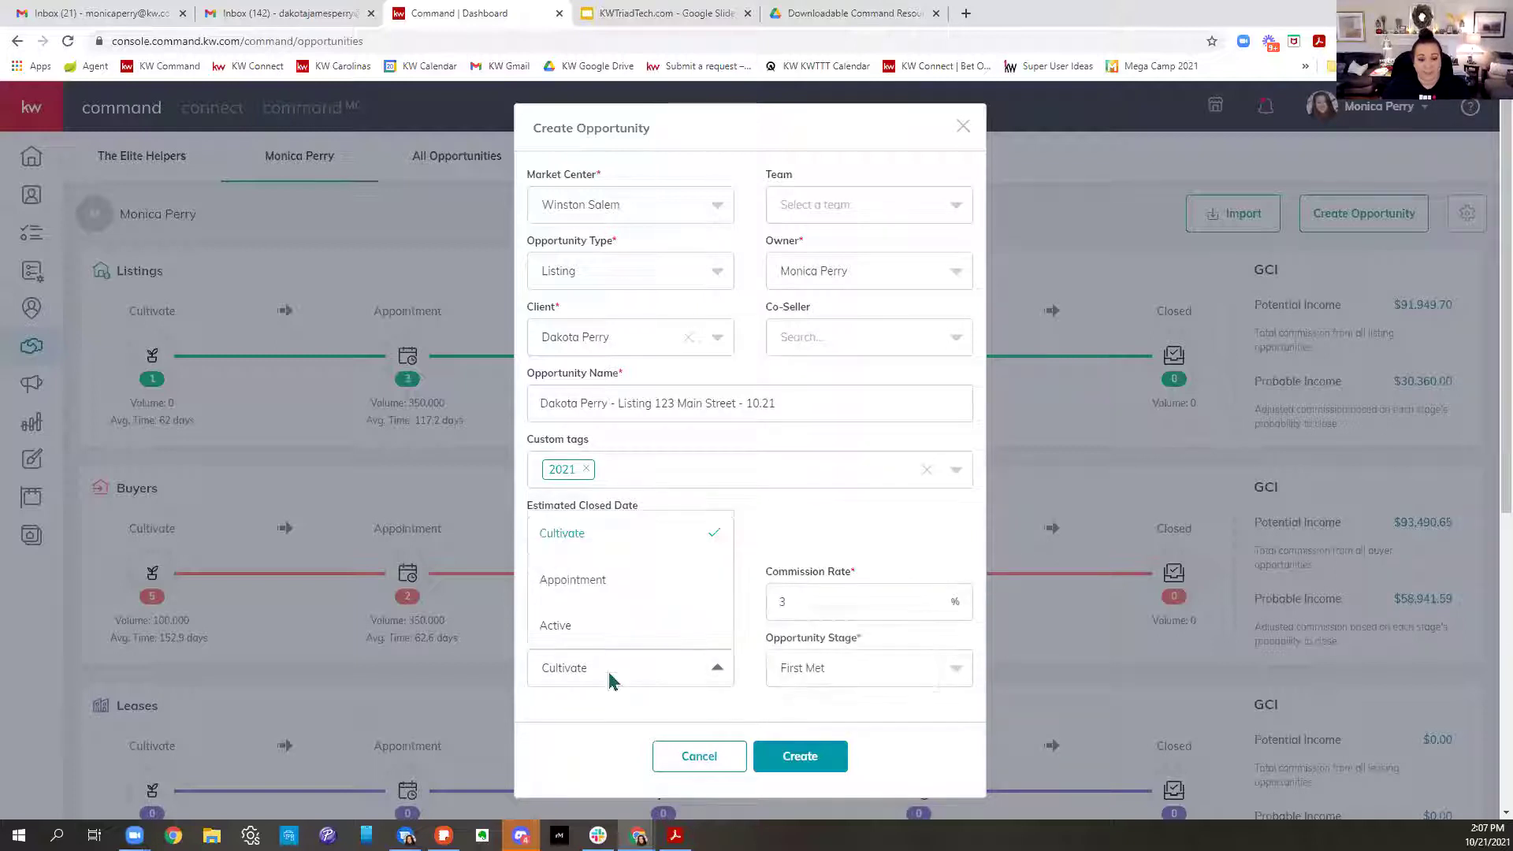
left_click(611, 626)
left_click(834, 676)
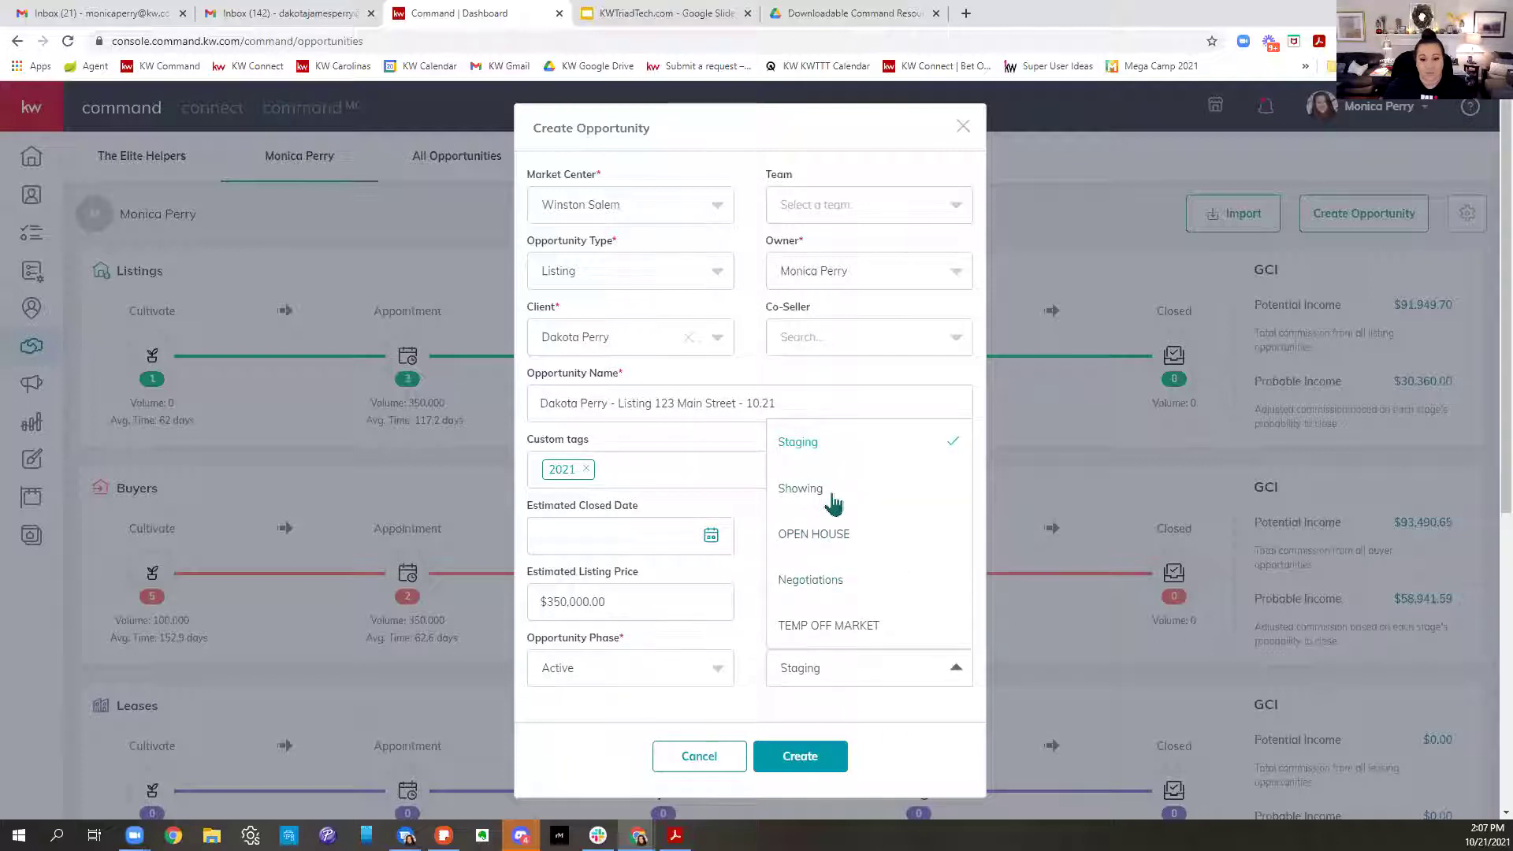
left_click(682, 709)
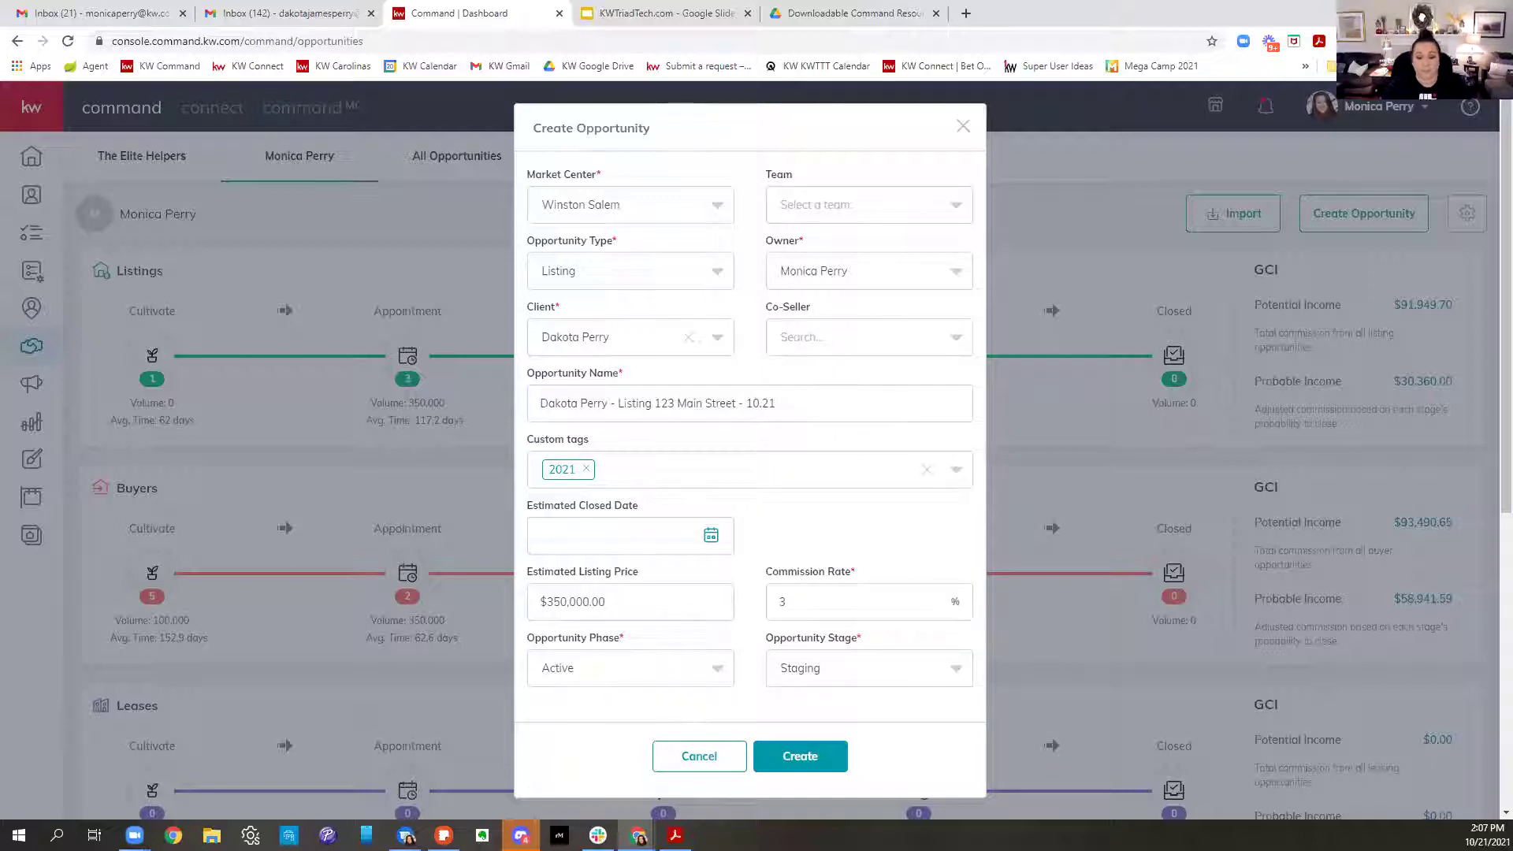
left_click(807, 752)
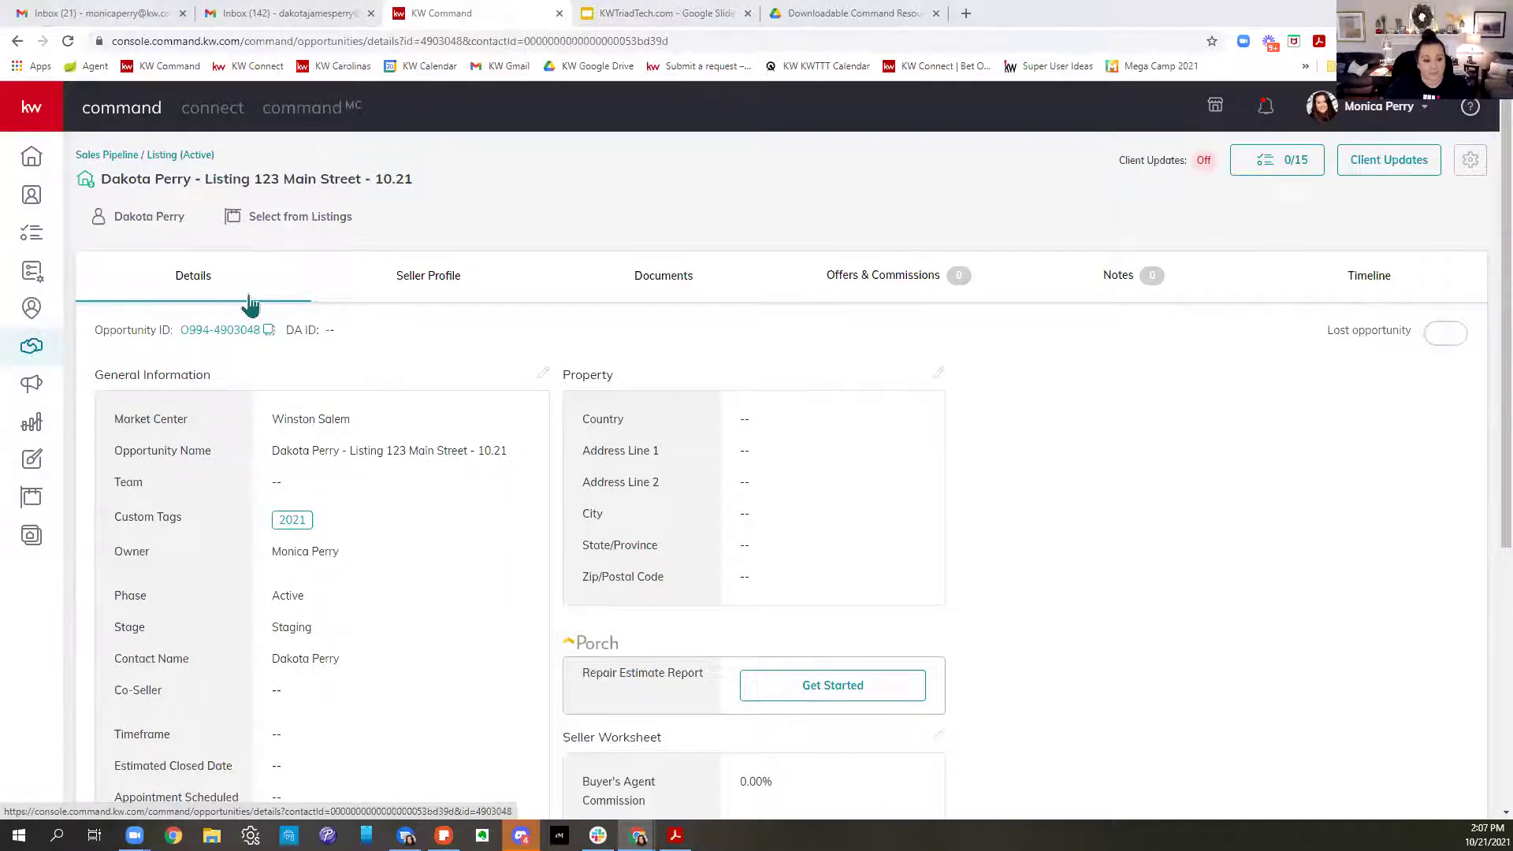
scroll(675, 452, "down", 3)
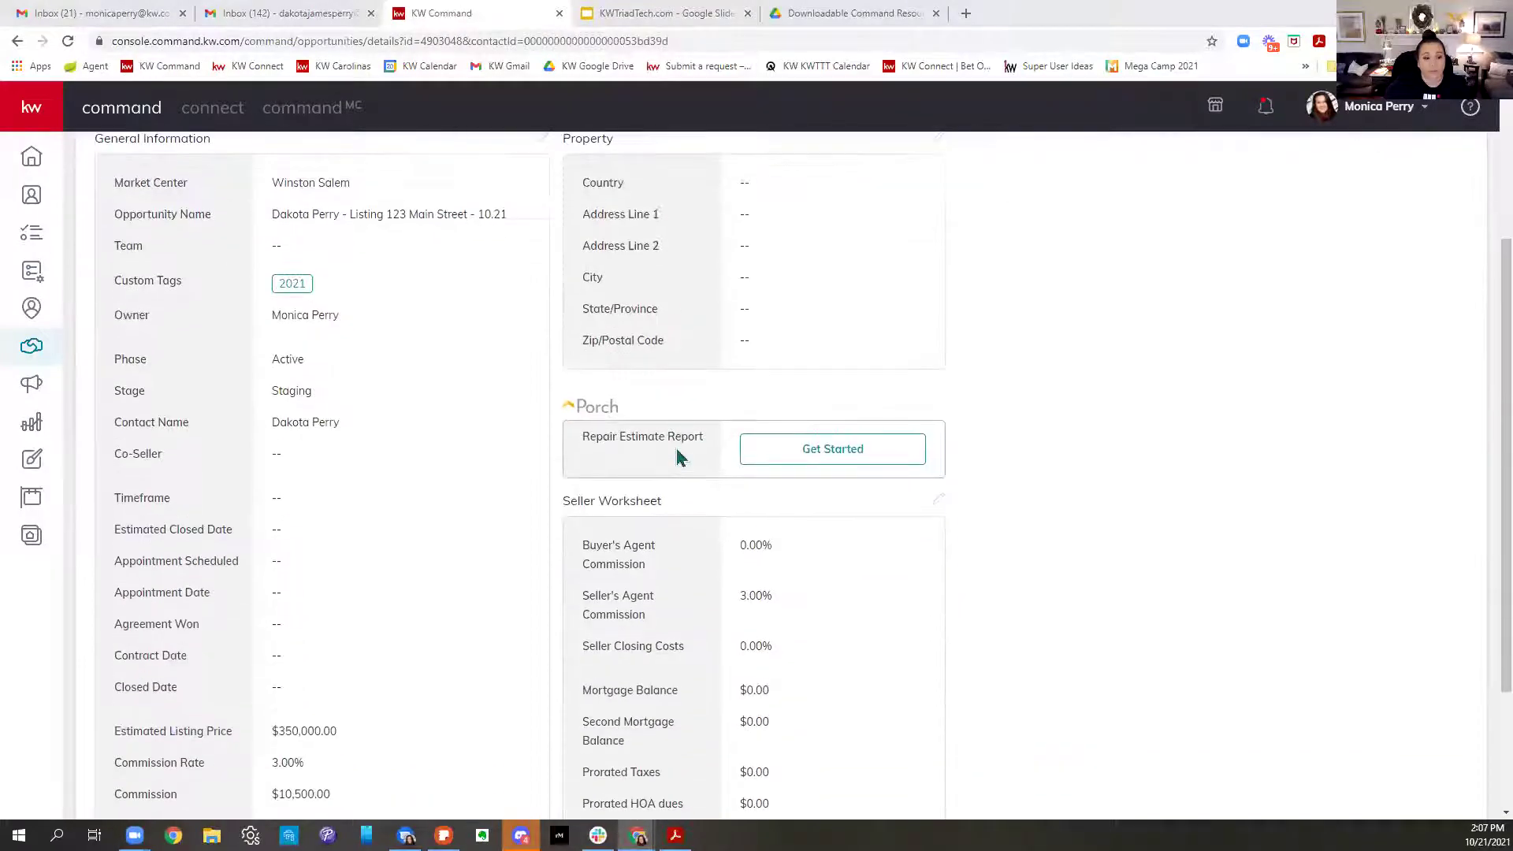
scroll(708, 455, "down", 2)
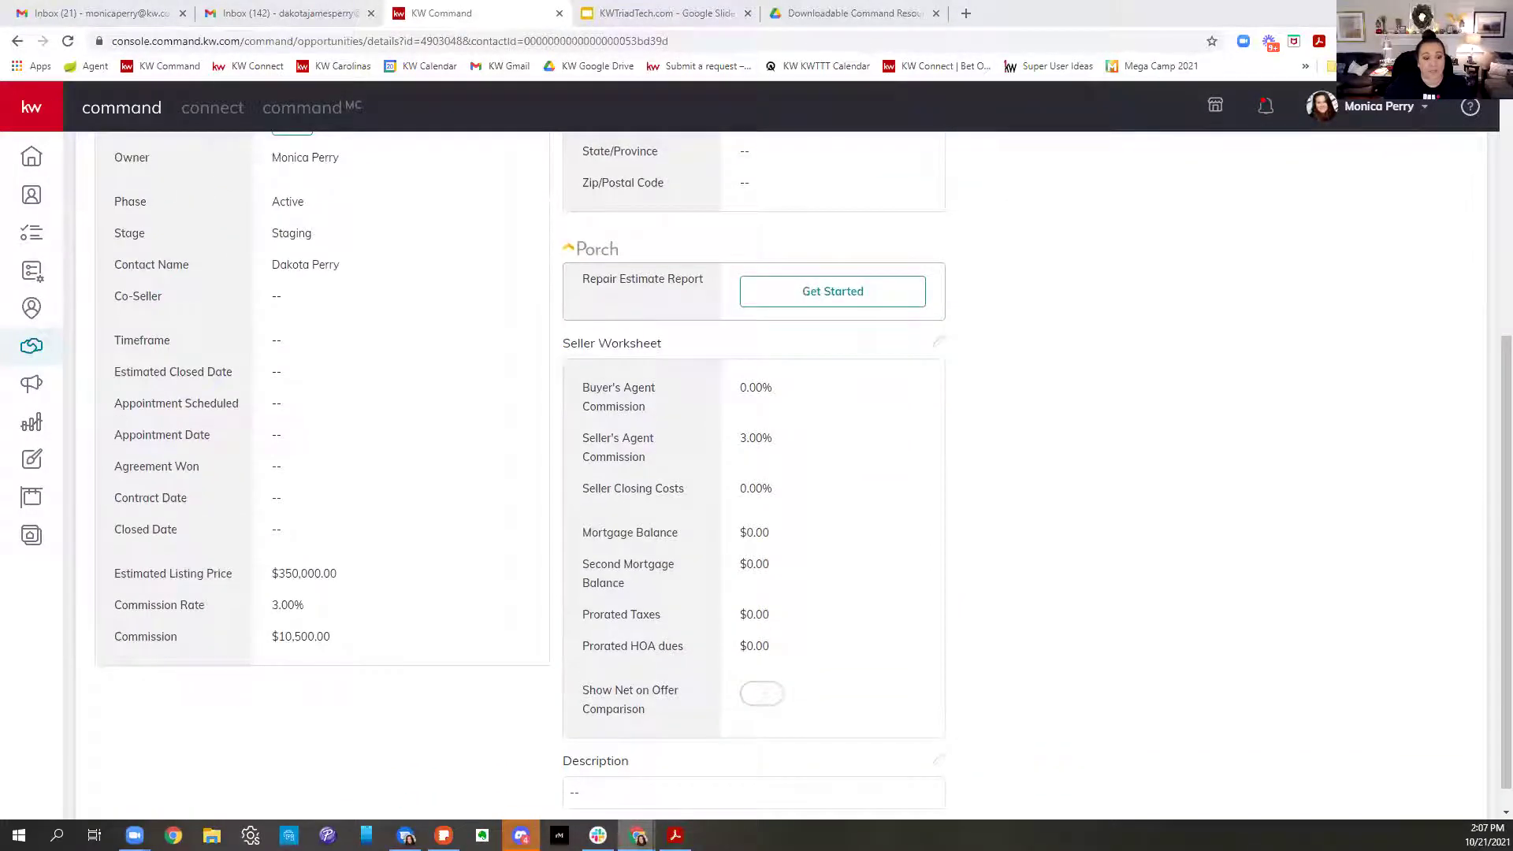
scroll(379, 445, "up", 1)
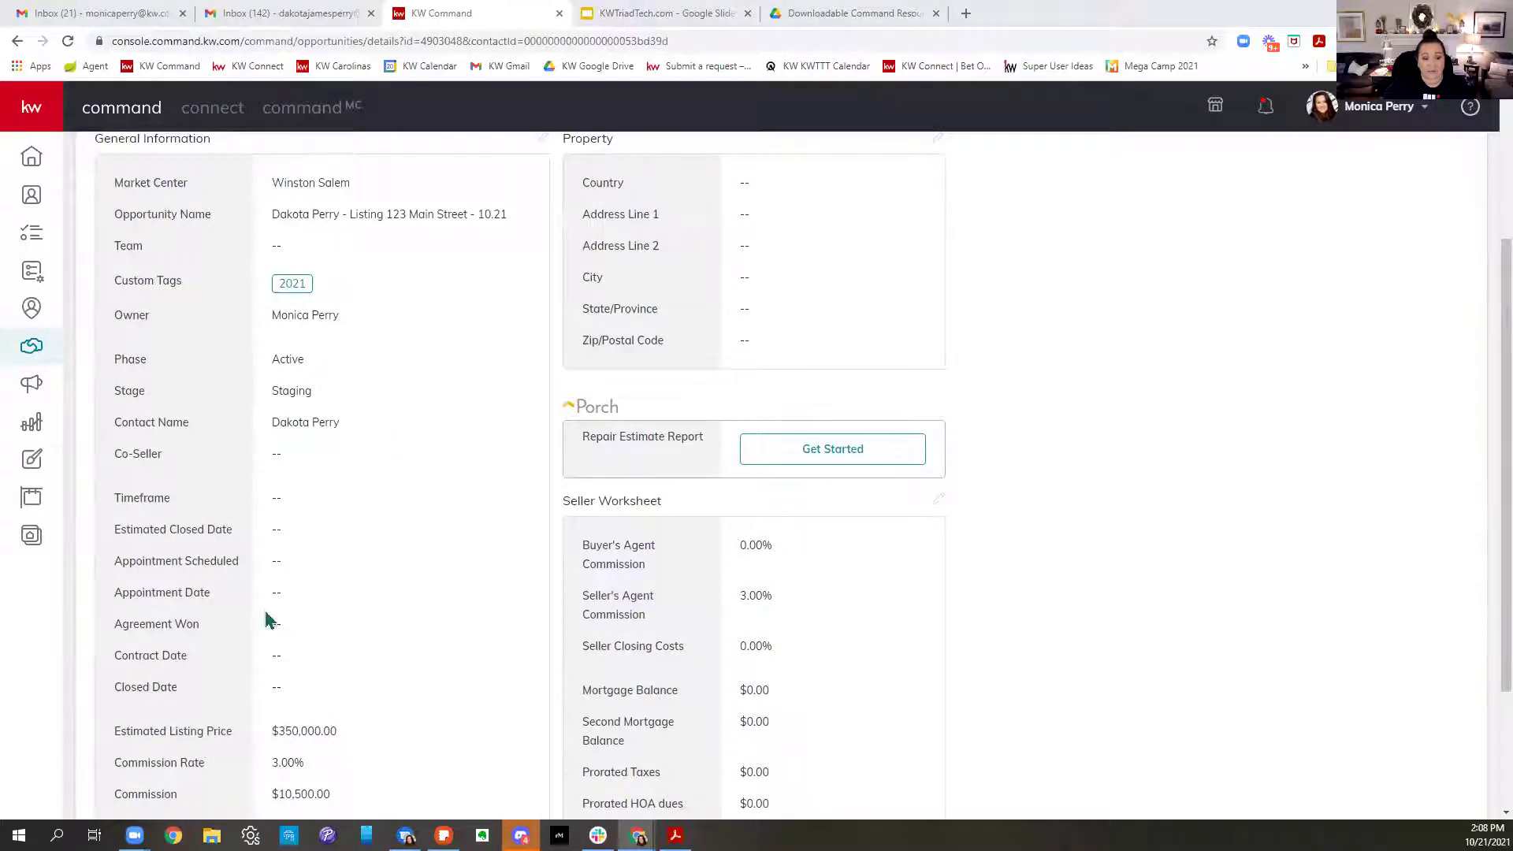
scroll(265, 620, "up", 2)
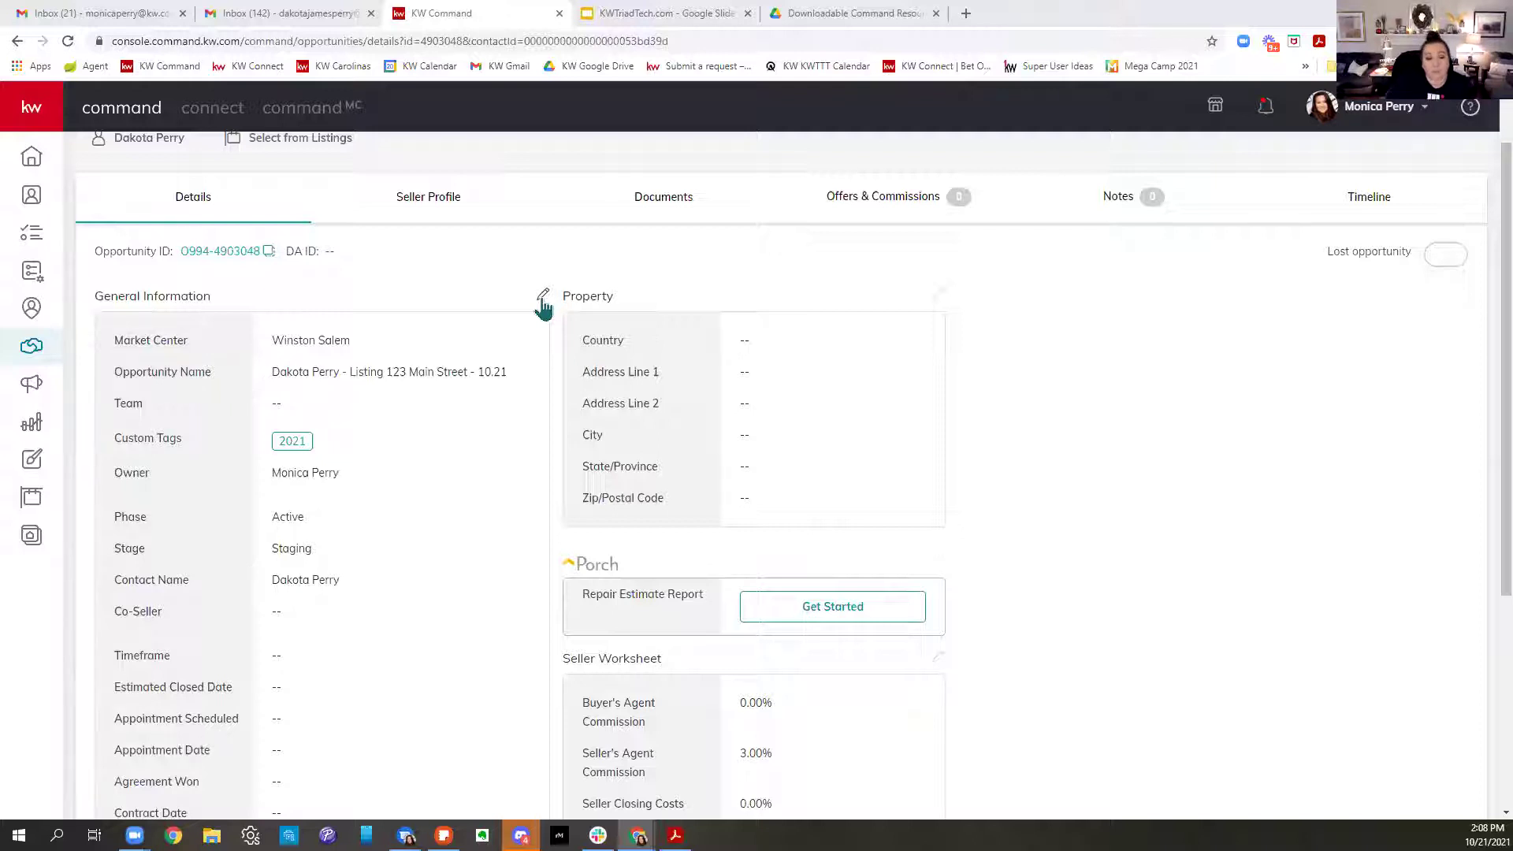
scroll(543, 307, "down", 2)
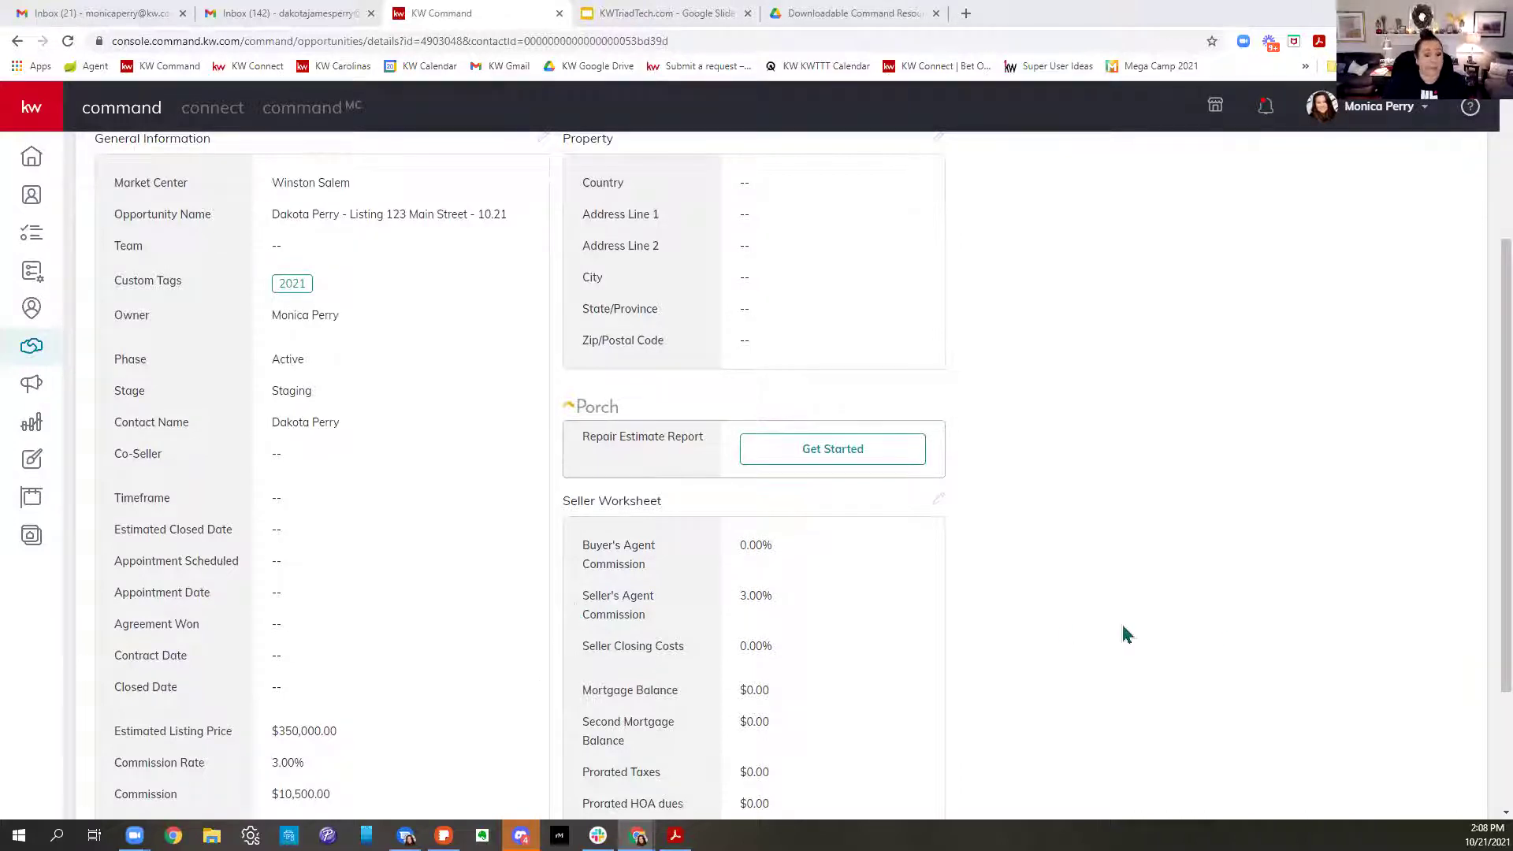
scroll(1227, 648, "up", 2)
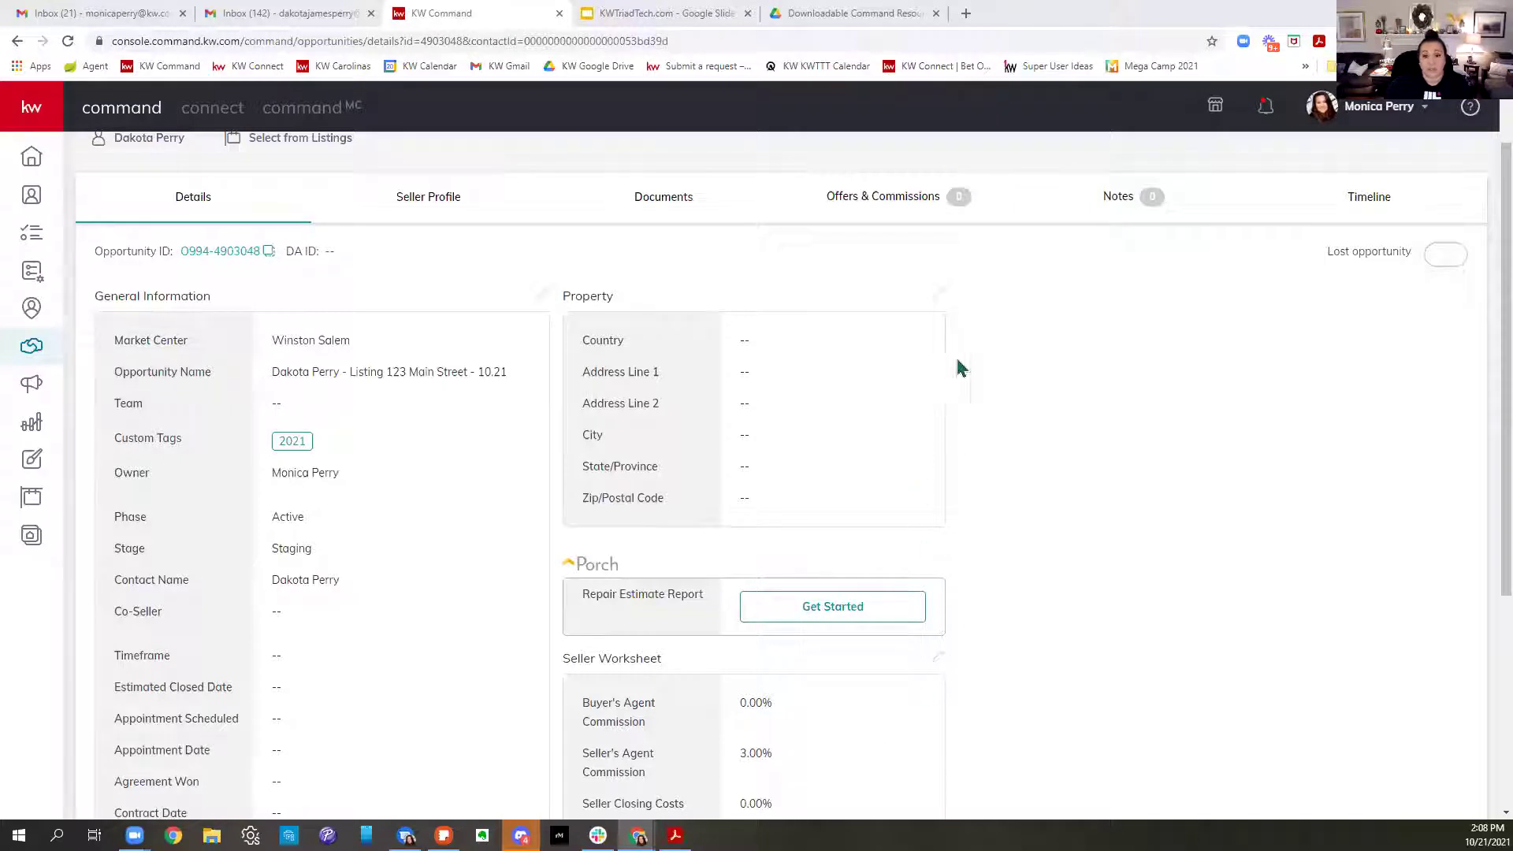
left_click(940, 297)
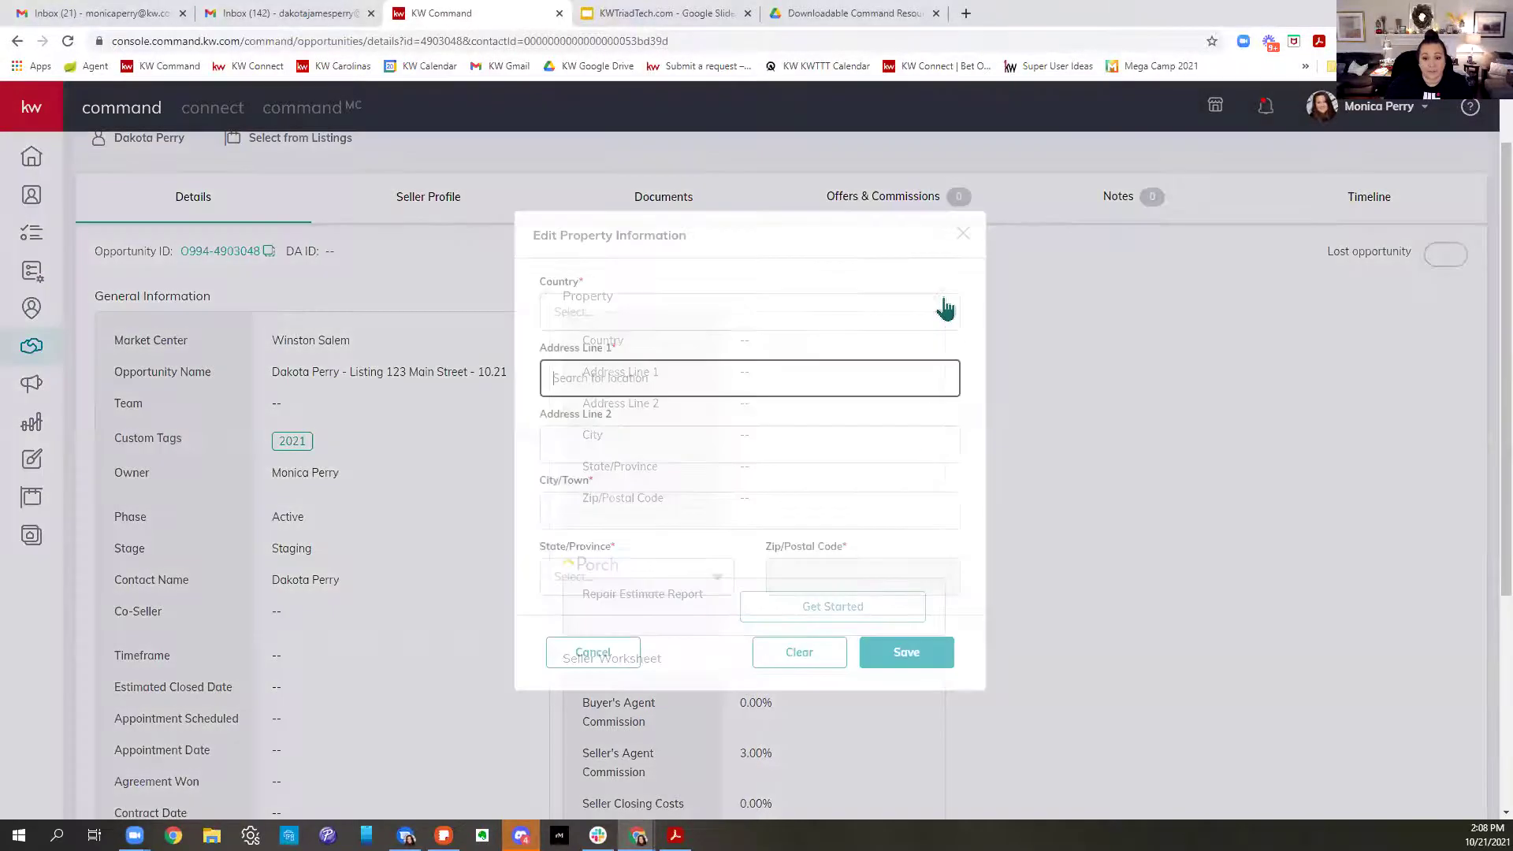
left_click(616, 319)
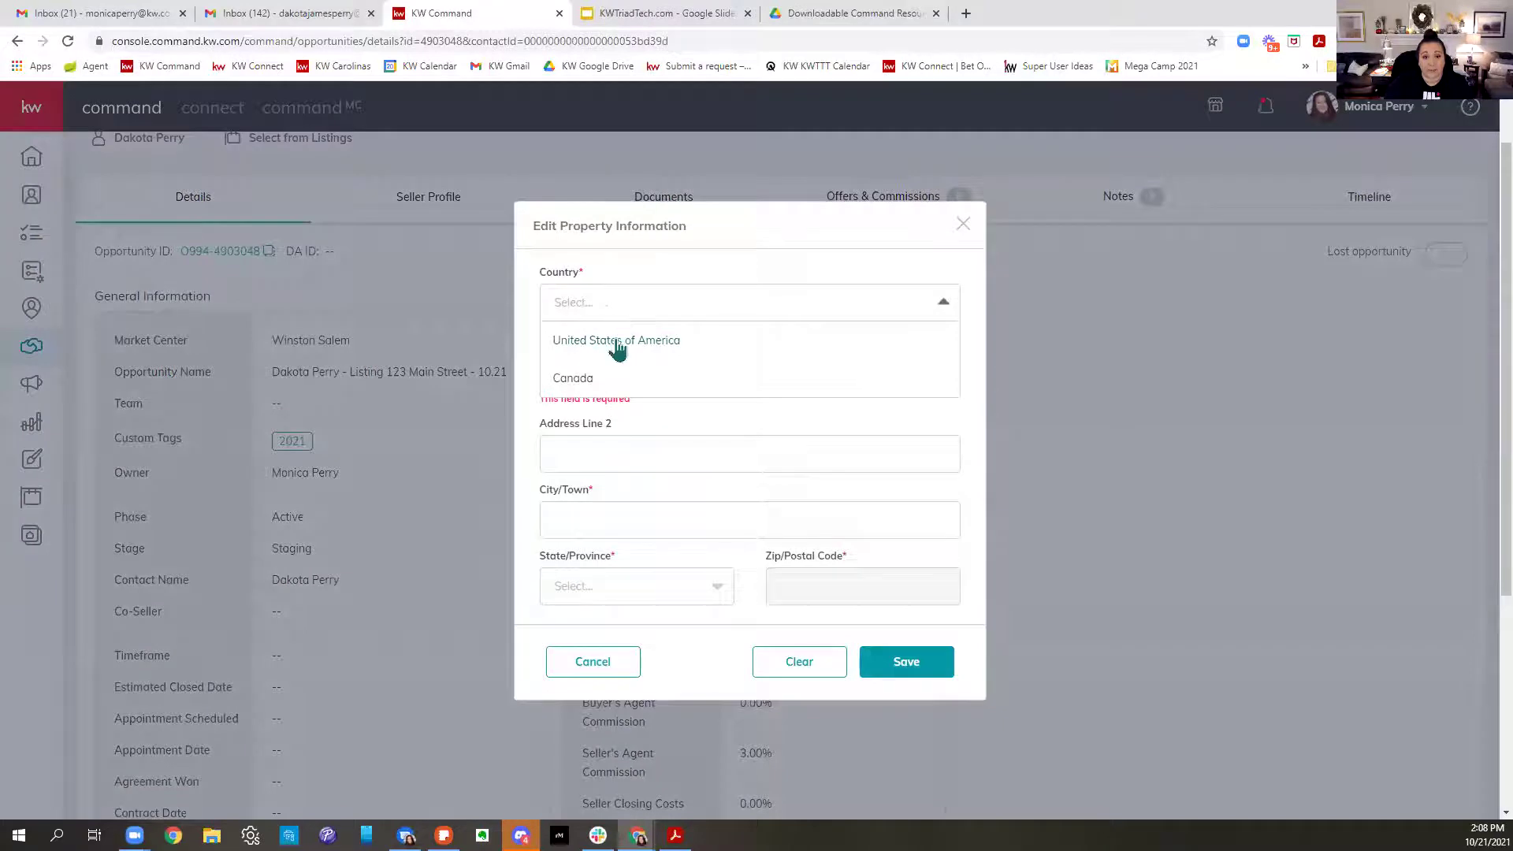
left_click(618, 340)
left_click(673, 370)
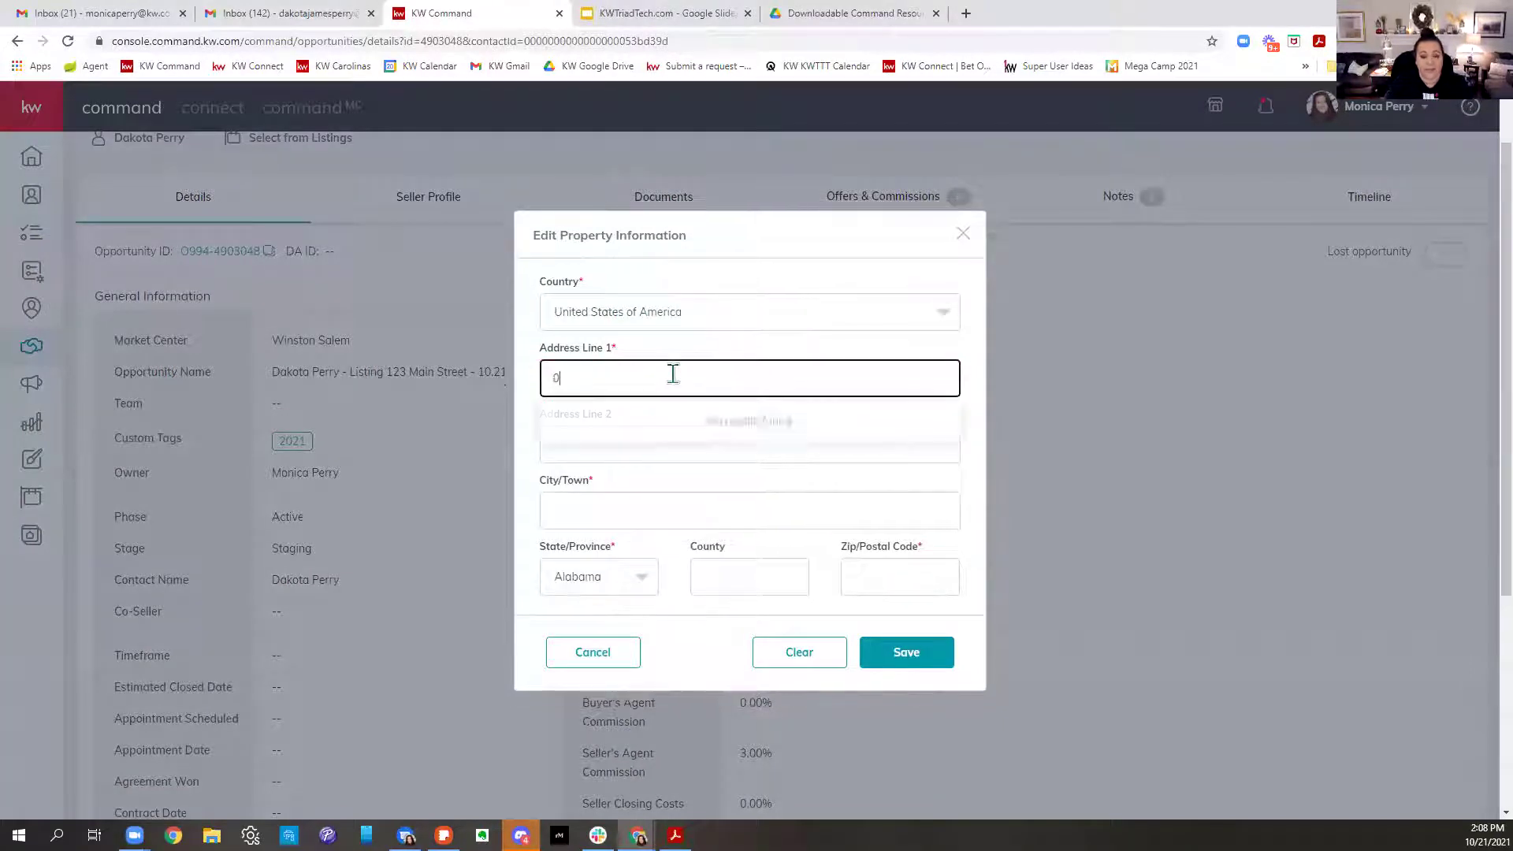
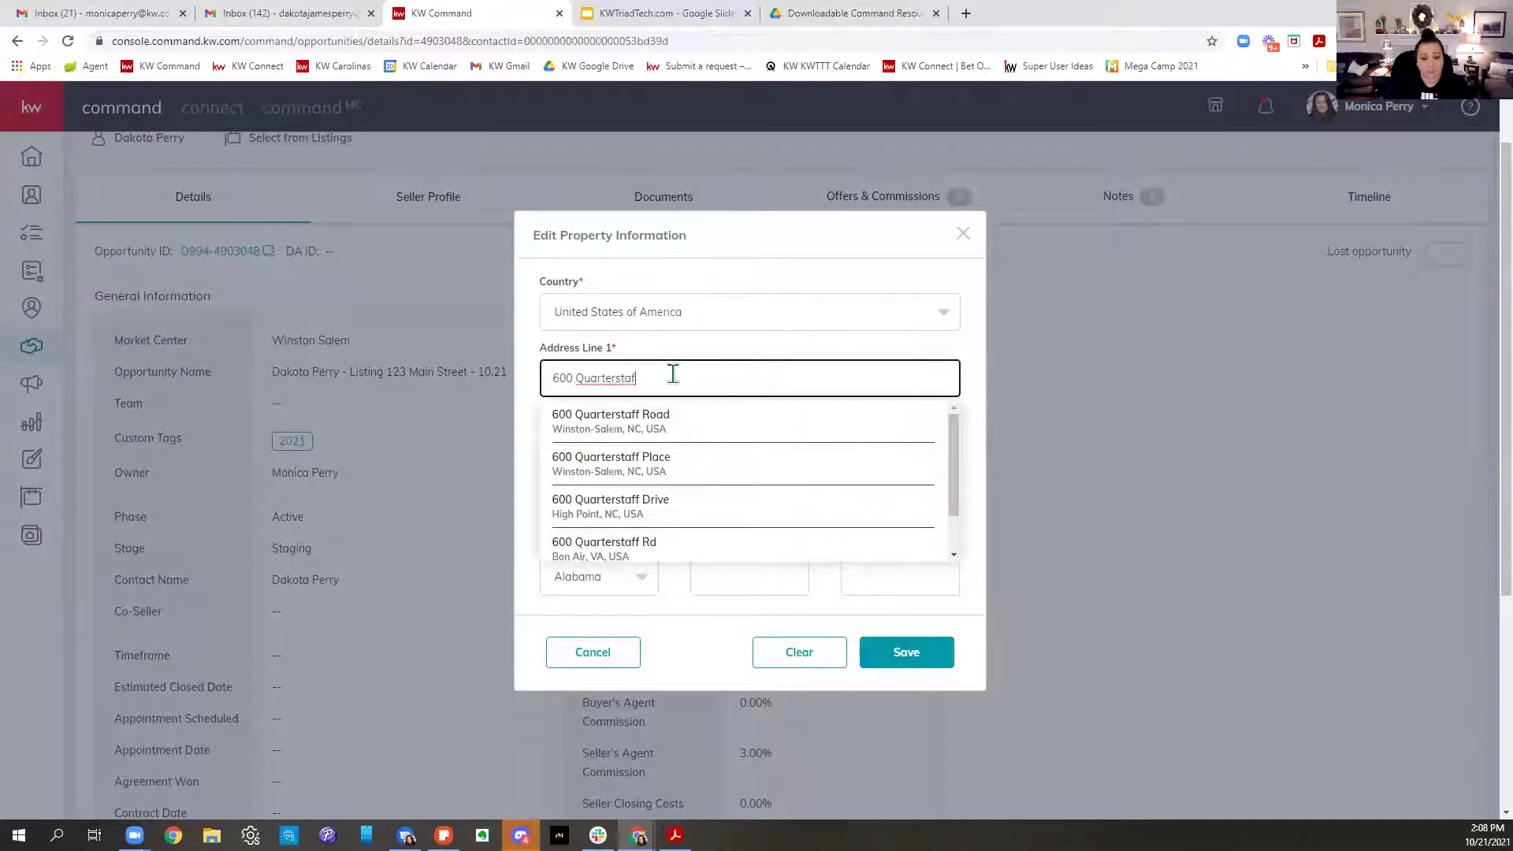
left_click_drag(673, 374, 506, 413)
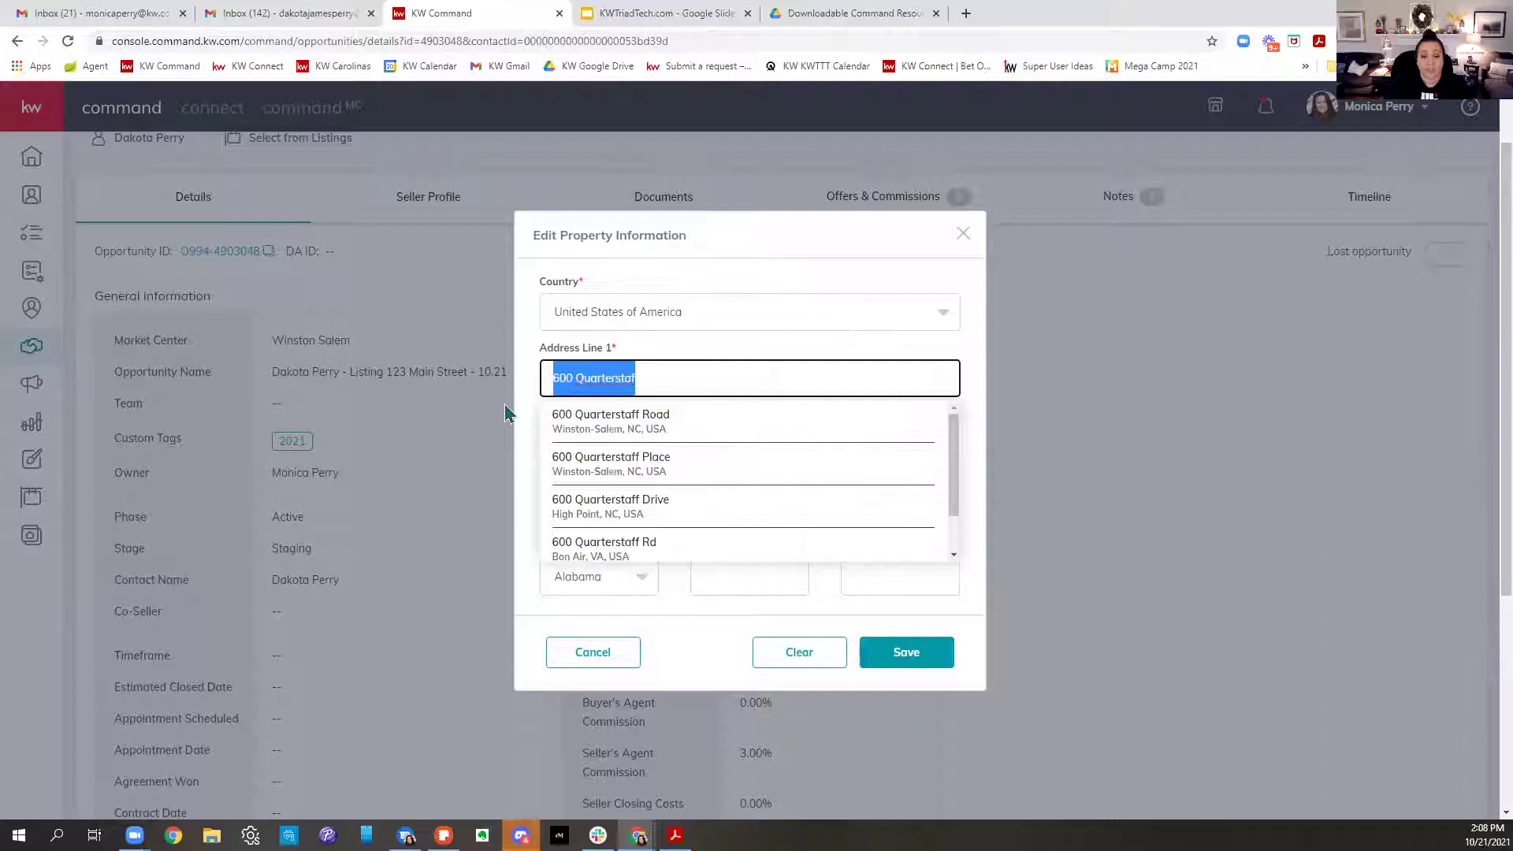
key("BackSpace")
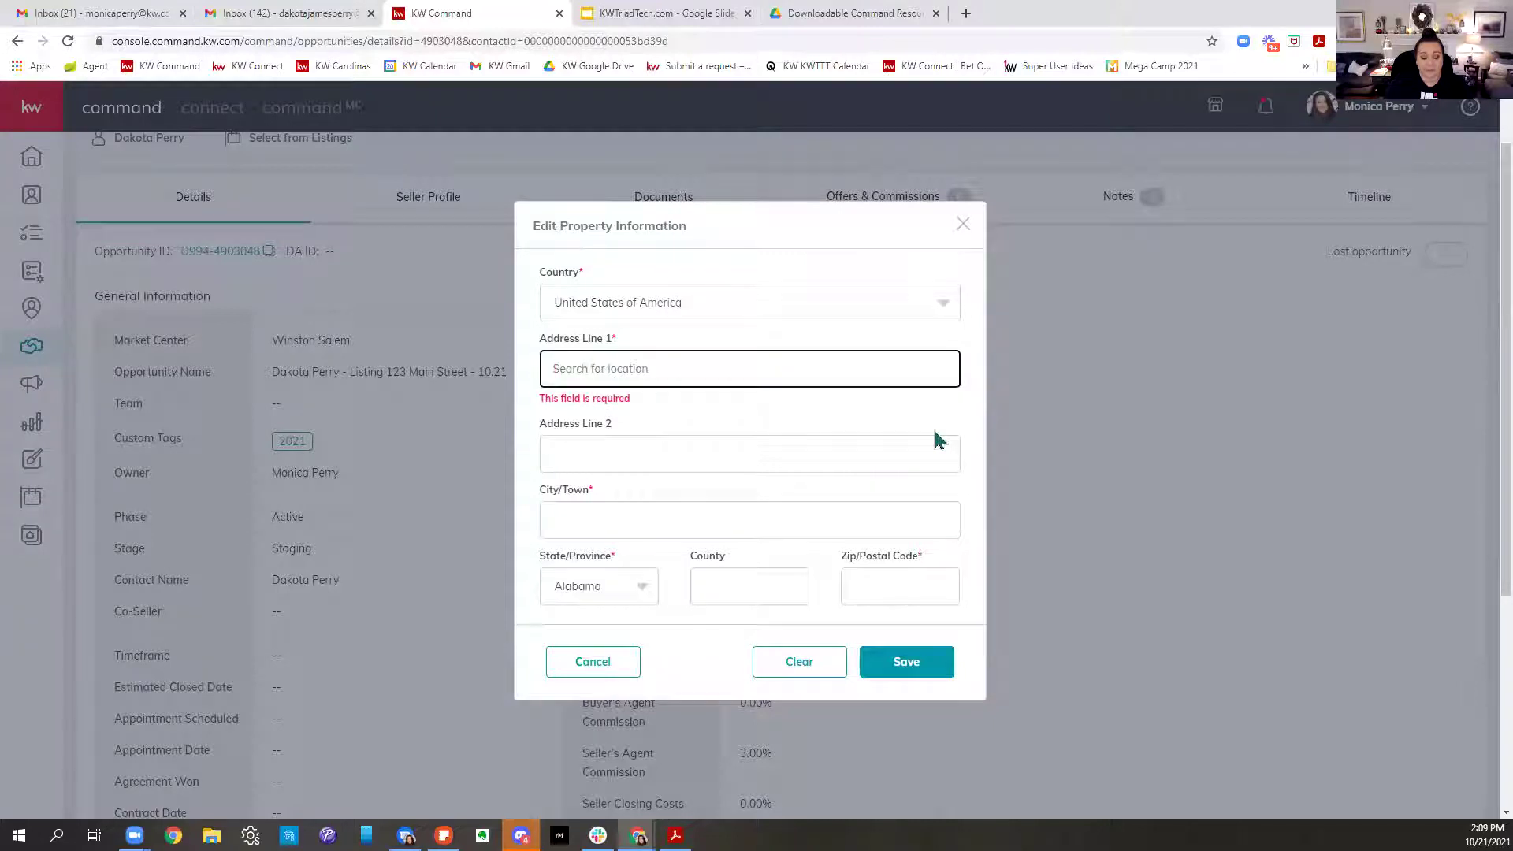
type("zzzzzzzz")
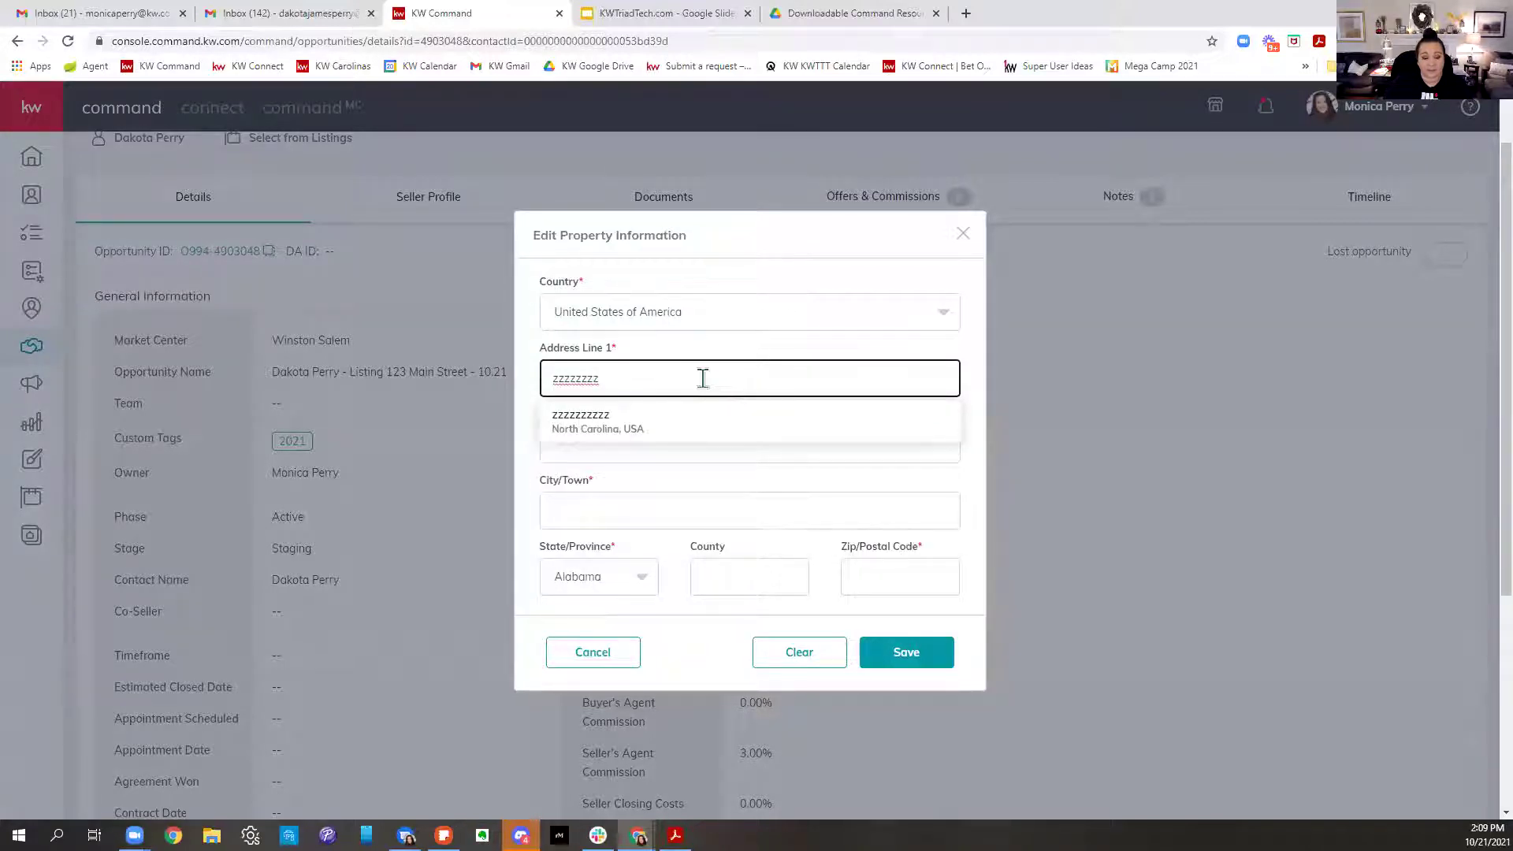
type("xxxxxxxx")
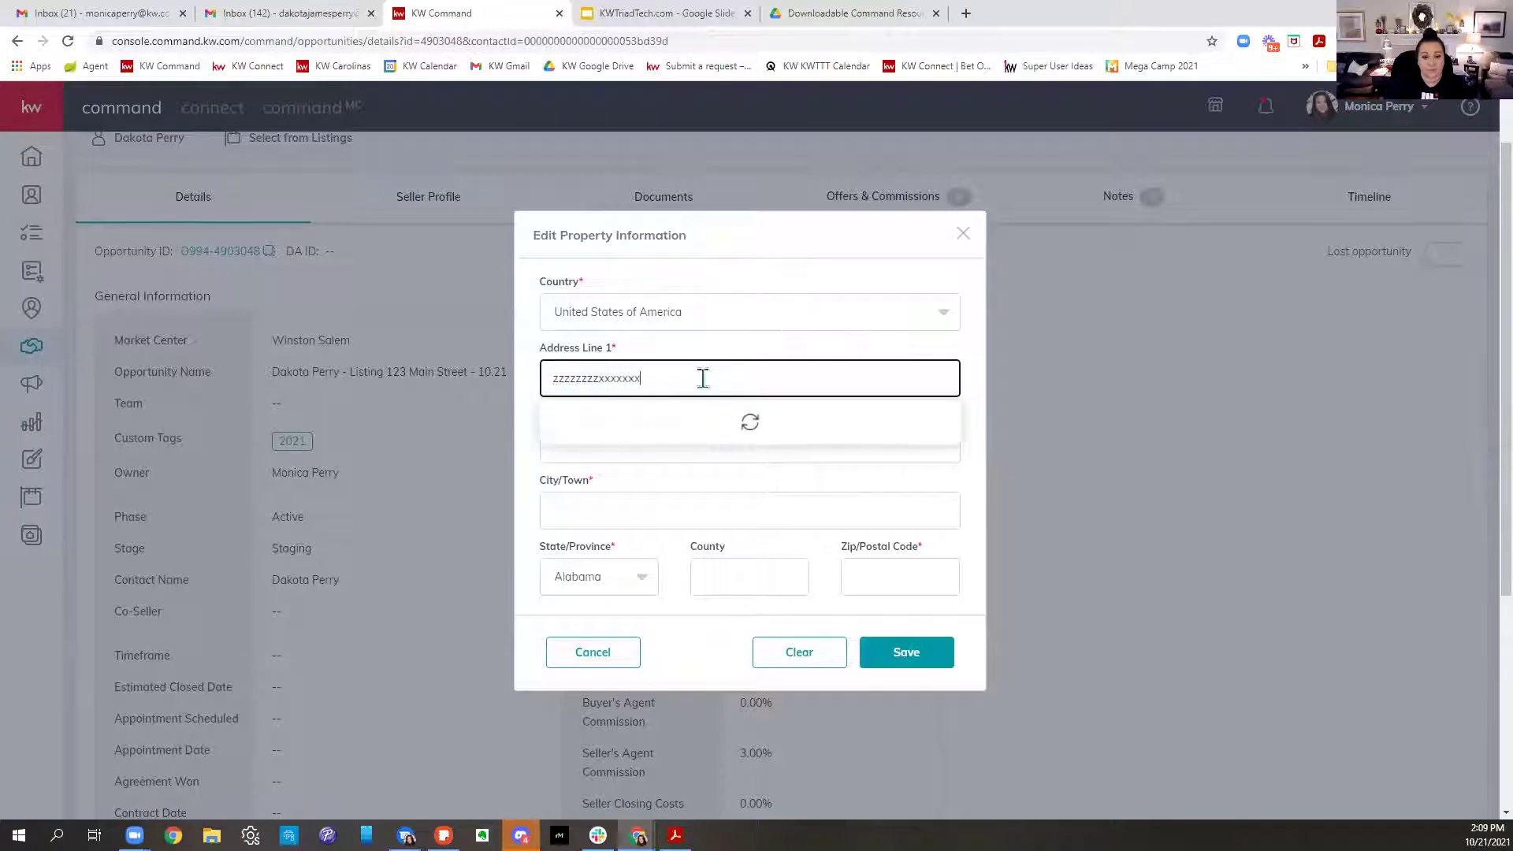
type("xx")
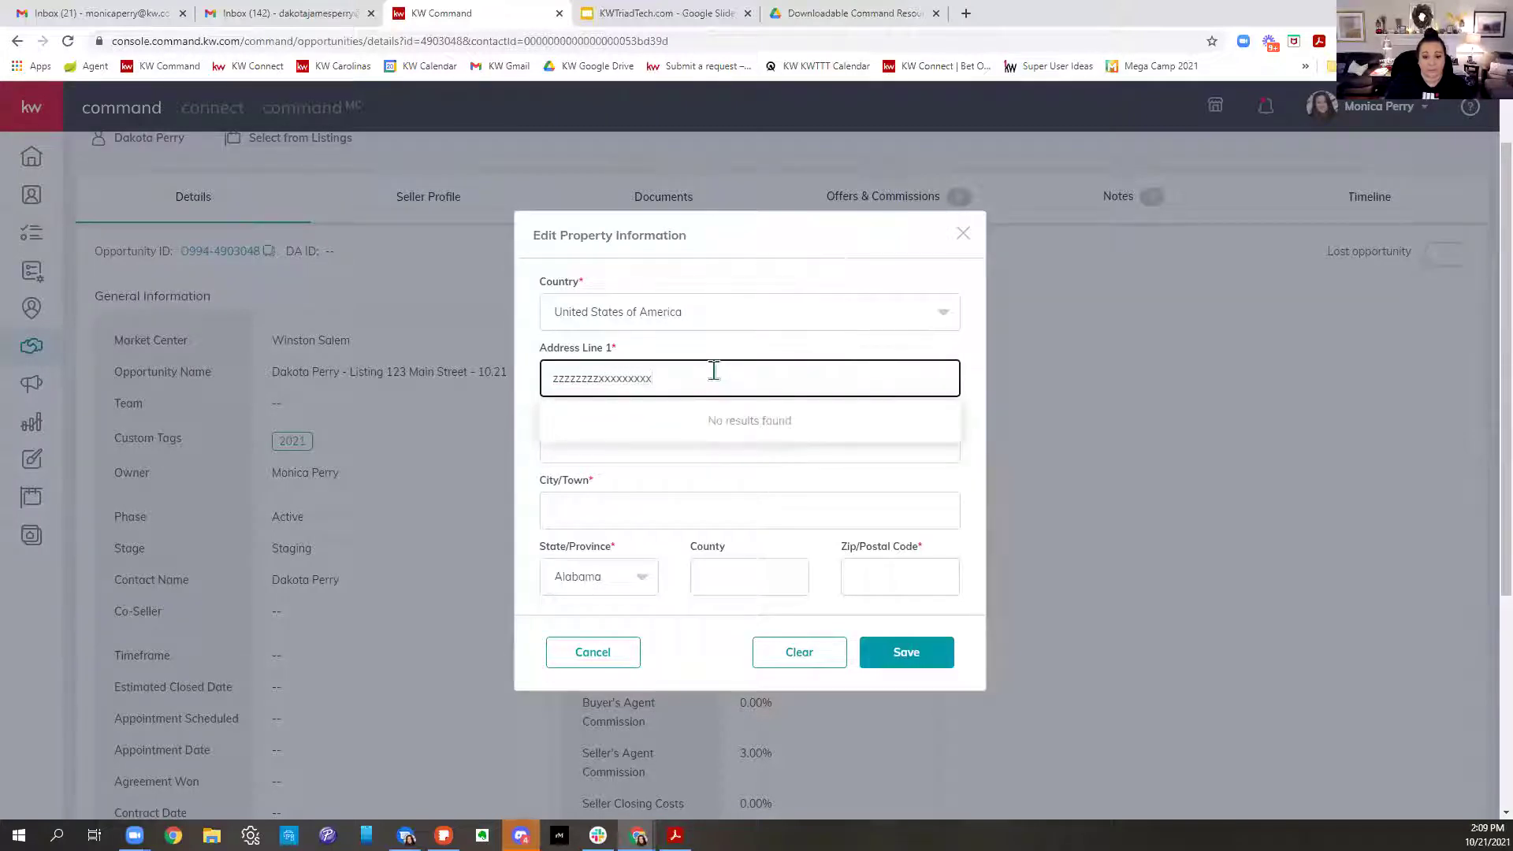
key("BackSpace")
key("BackSpace")
key("BackSpace")
key("BackSpace")
key("BackSpace")
key("BackSpace")
key("BackSpace")
key("BackSpace")
key("BackSpace")
key("BackSpace")
key("BackSpace")
key("BackSpace")
key("BackSpace")
key("BackSpace")
key("BackSpace")
key("BackSpace")
key("BackSpace")
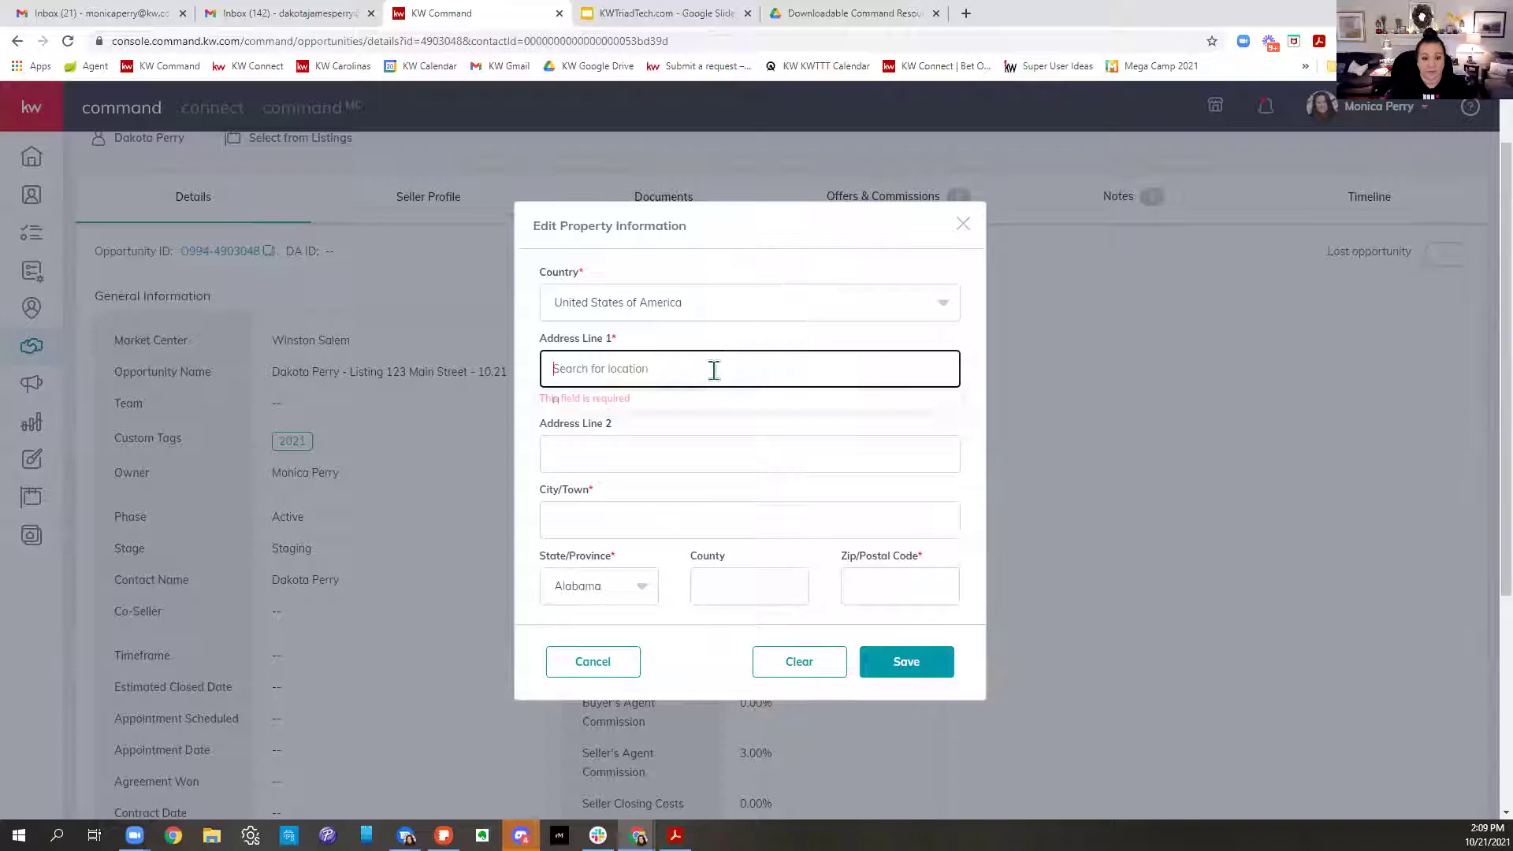
type("123456")
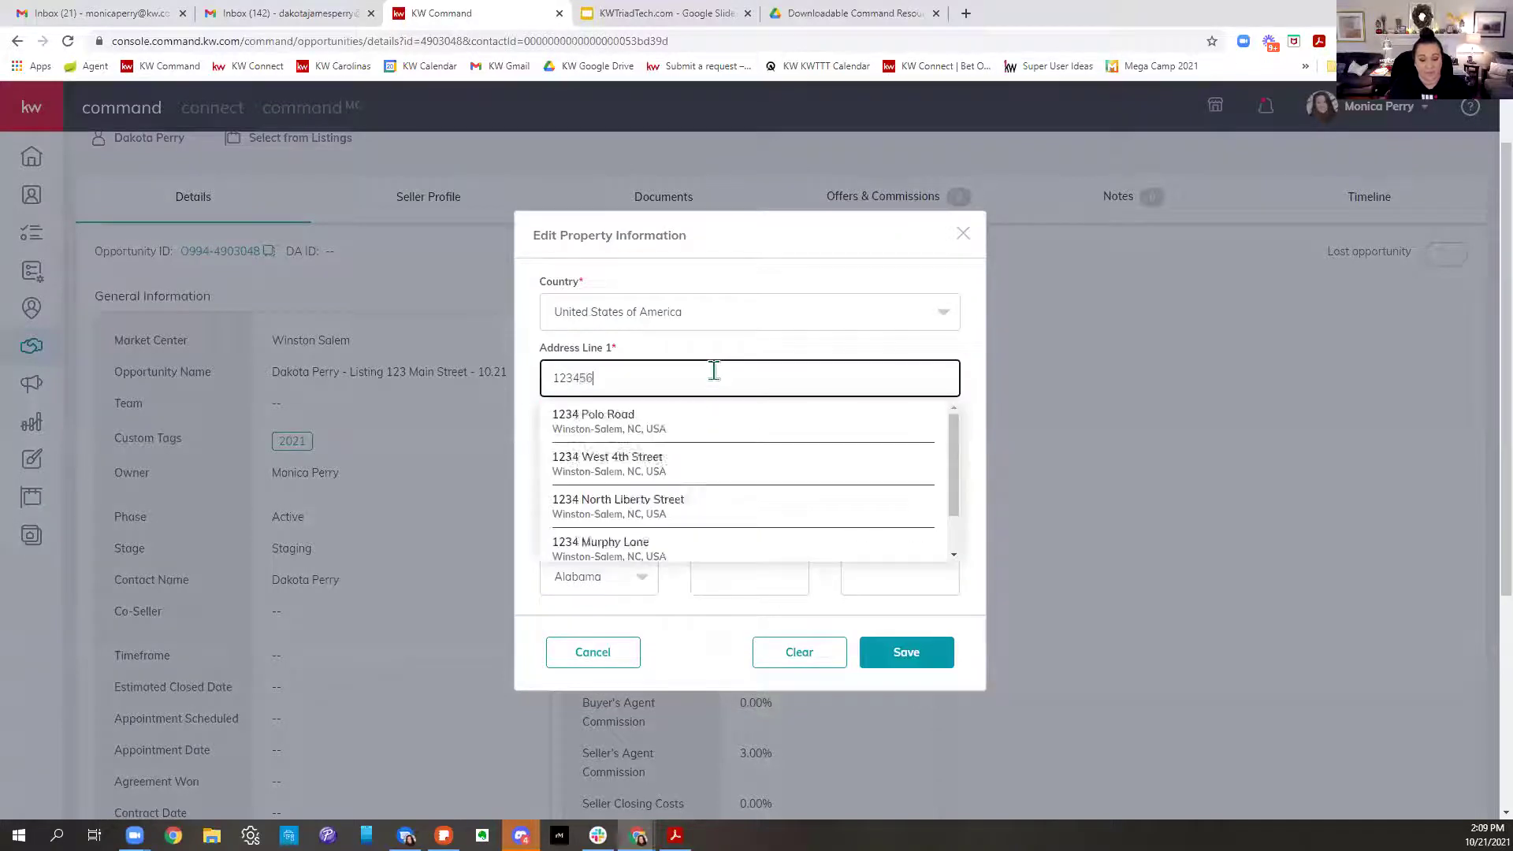
type("7 Watre")
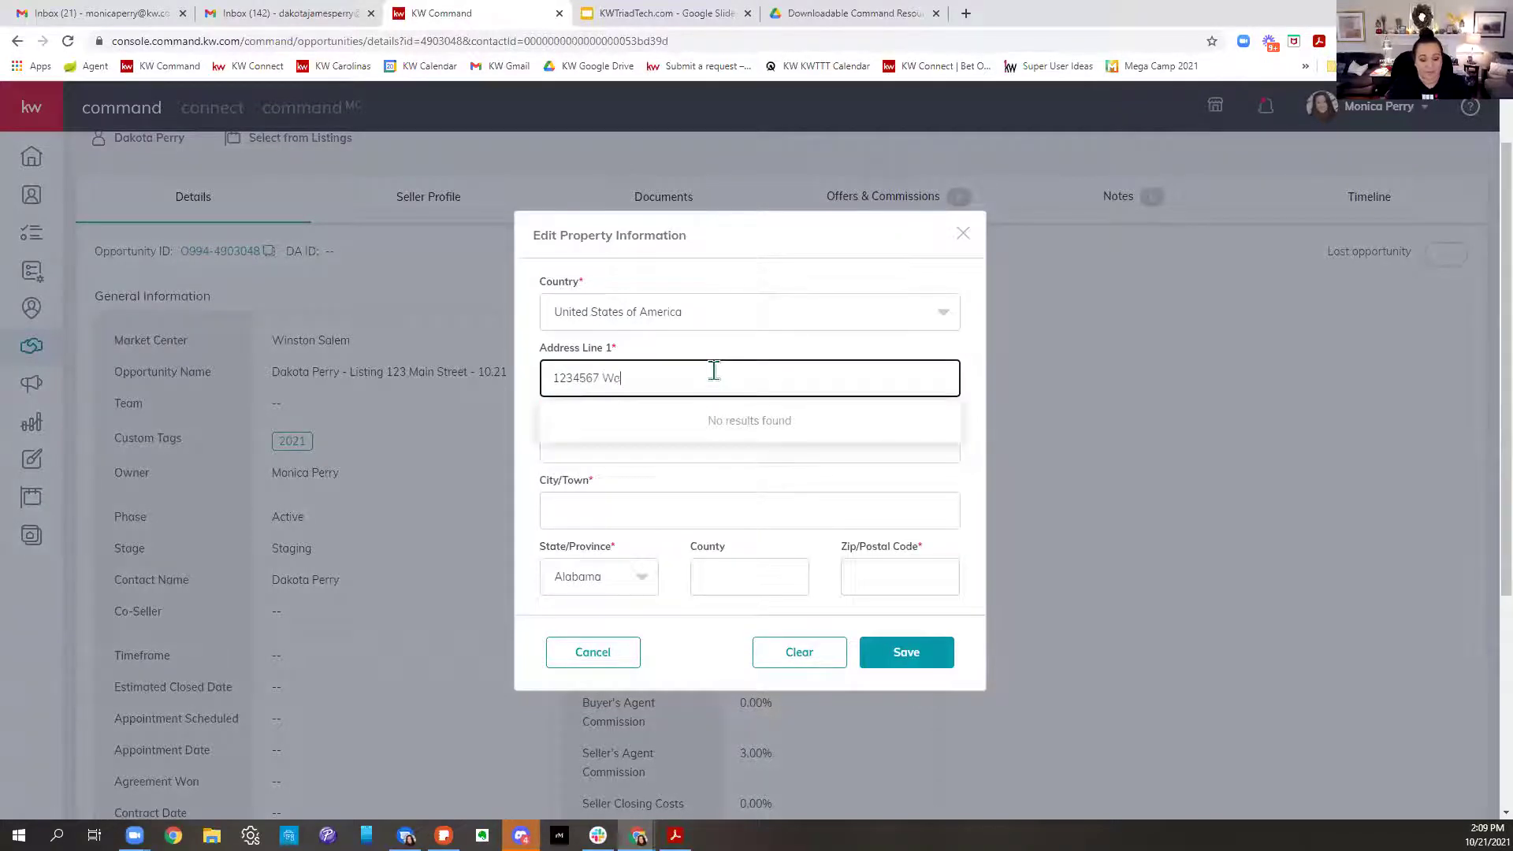
key("BackSpace")
type("er")
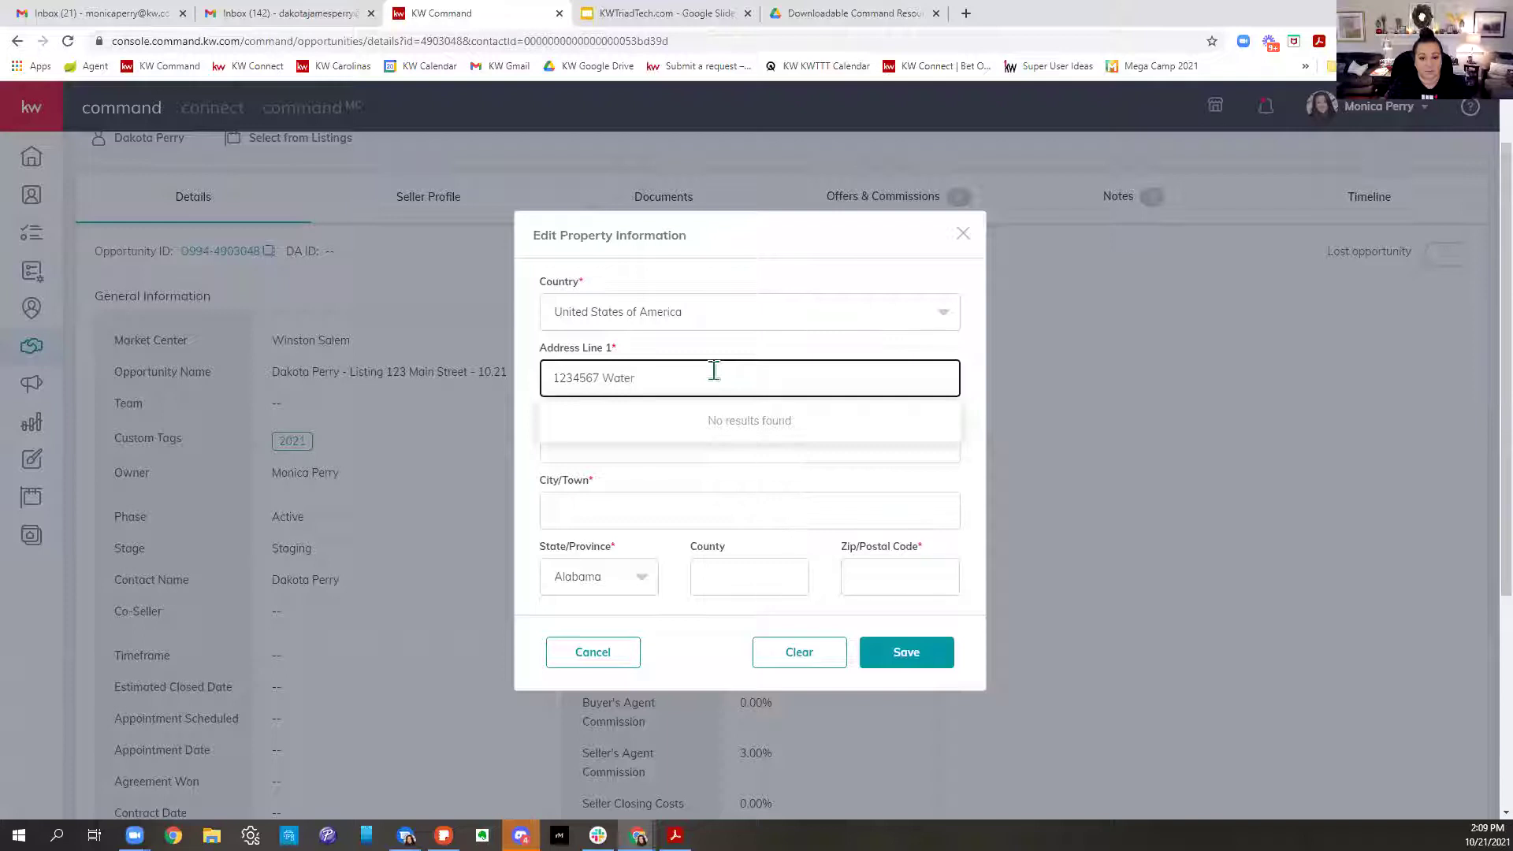
type("works")
key("BackSpace")
key("BackSpace")
key("BackSpace")
key("BackSpace")
key("BackSpace")
key("BackSpace")
key("BackSpace")
key("BackSpace")
key("BackSpace")
key("BackSpace")
key("BackSpace")
key("BackSpace")
key("BackSpace")
key("BackSpace")
key("BackSpace")
key("BackSpace")
key("BackSpace")
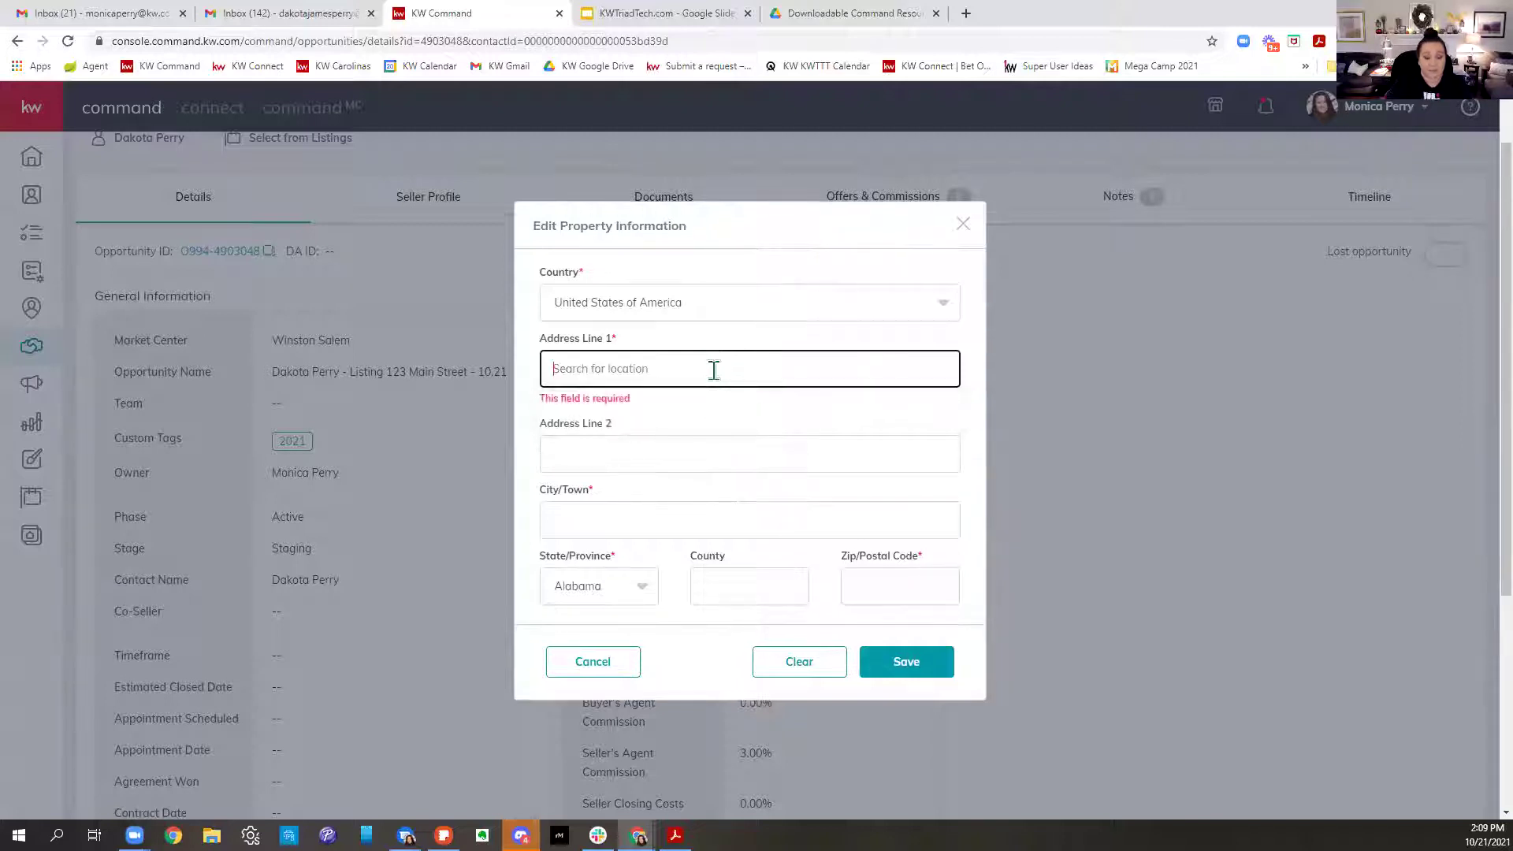
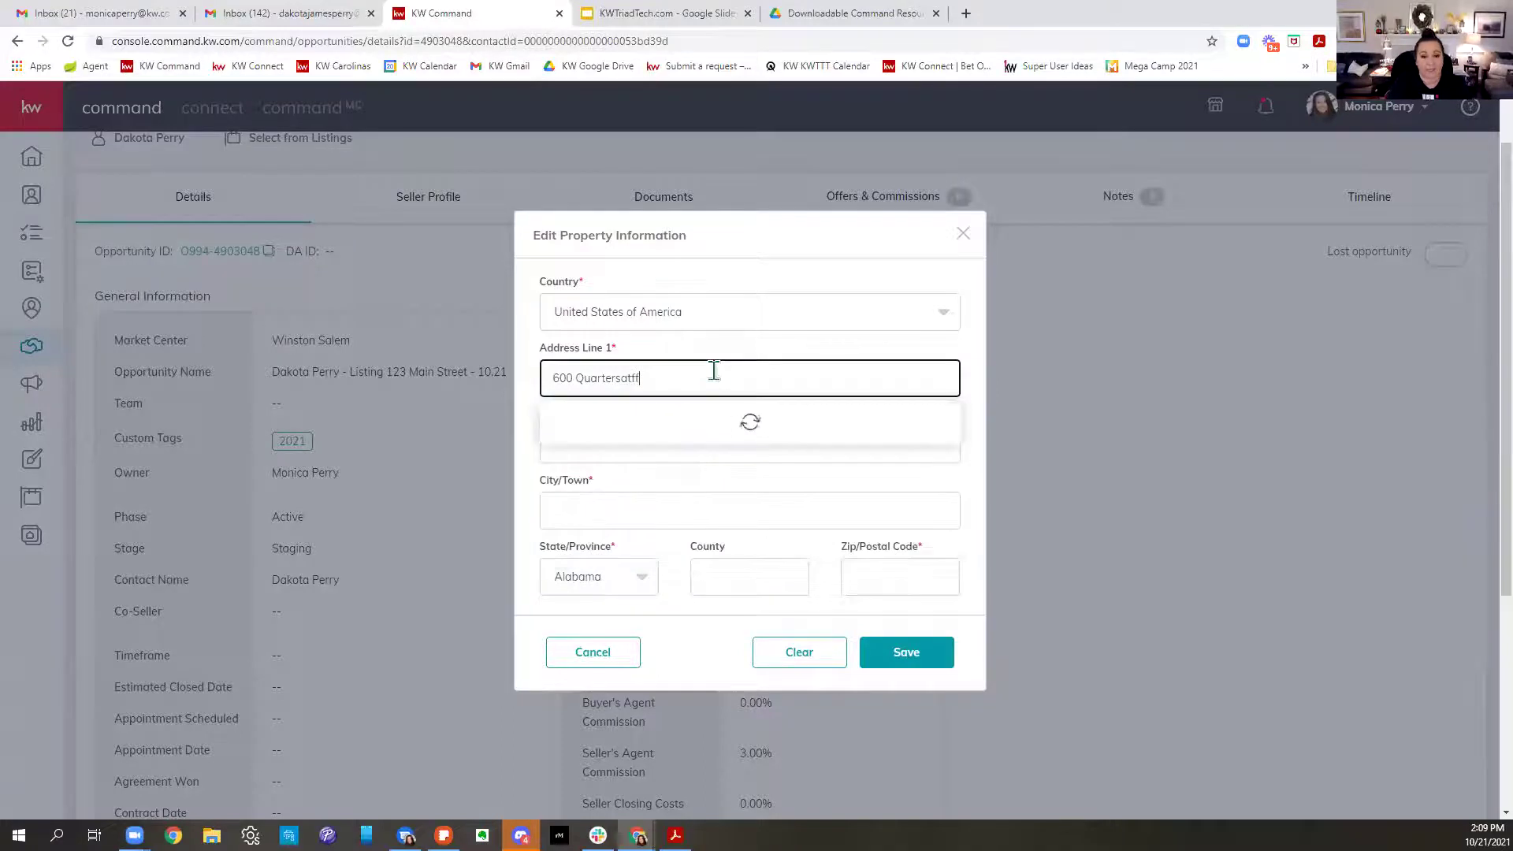
left_click(626, 432)
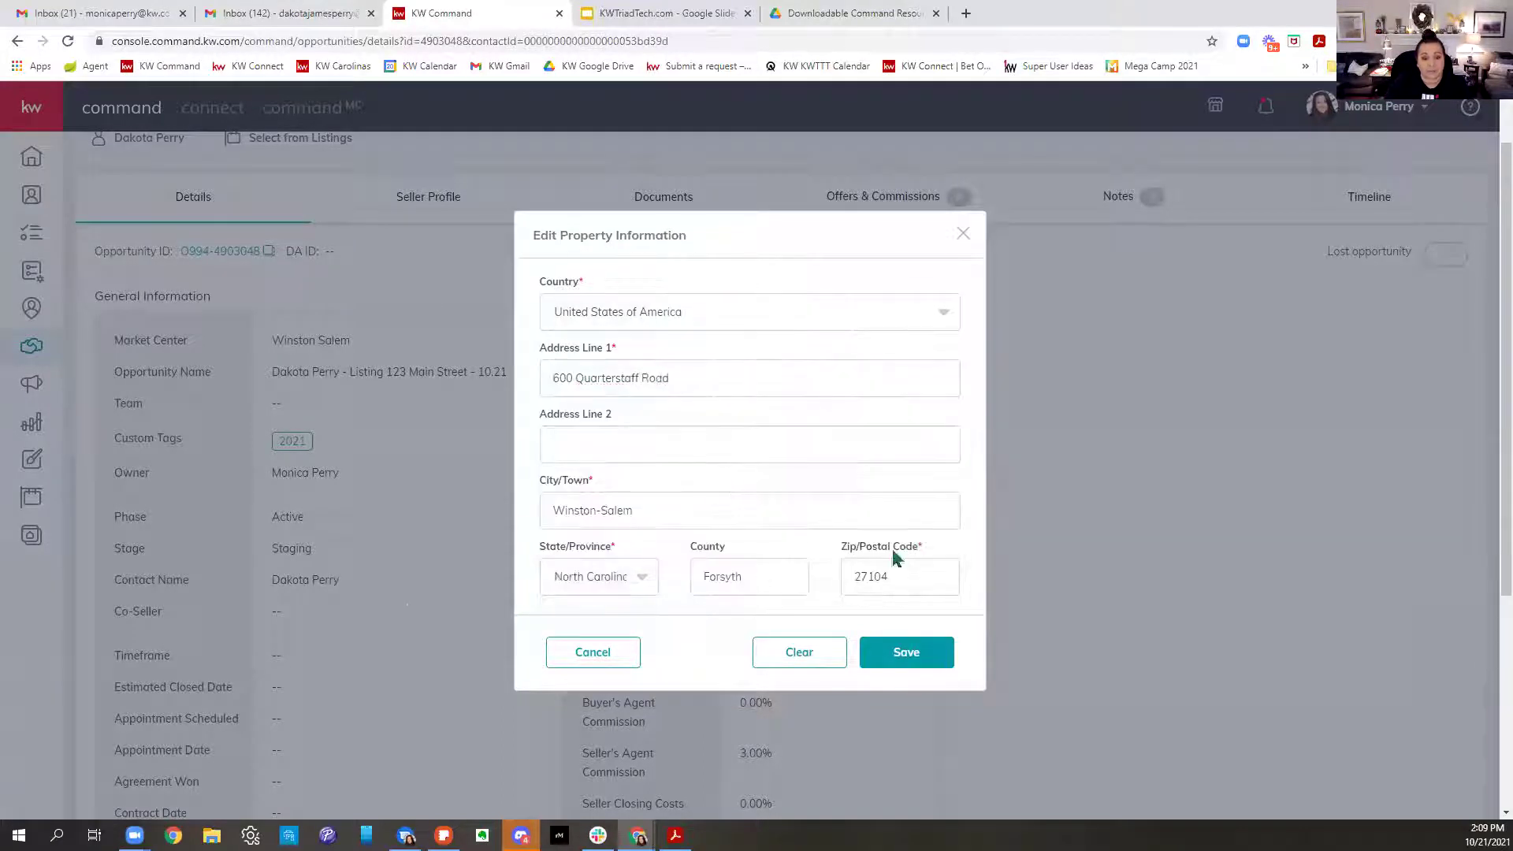
left_click(948, 666)
left_click(907, 653)
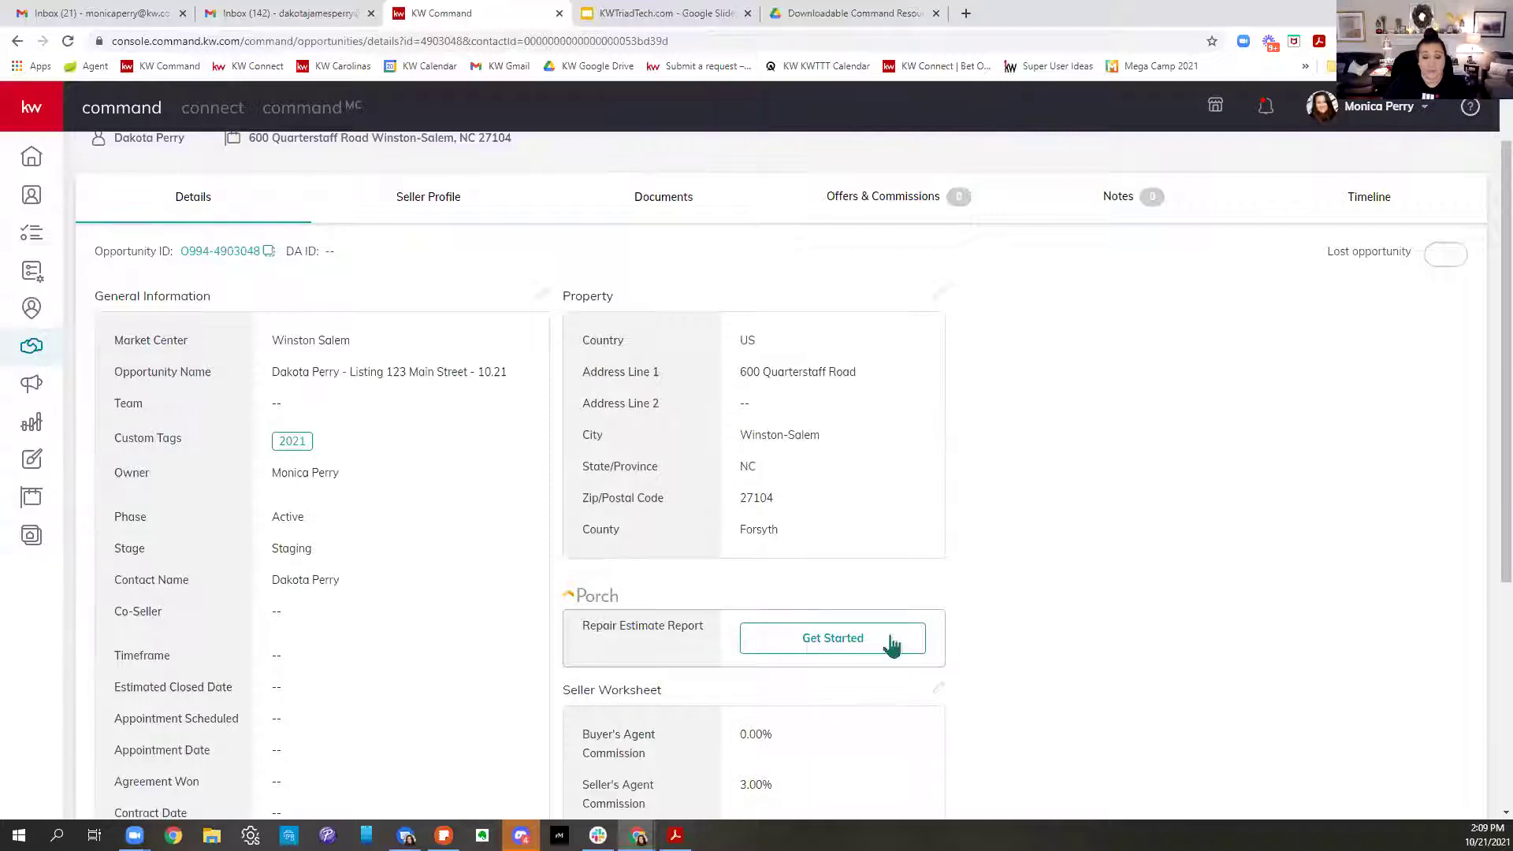
scroll(1048, 524, "down", 1)
scroll(1039, 532, "down", 3)
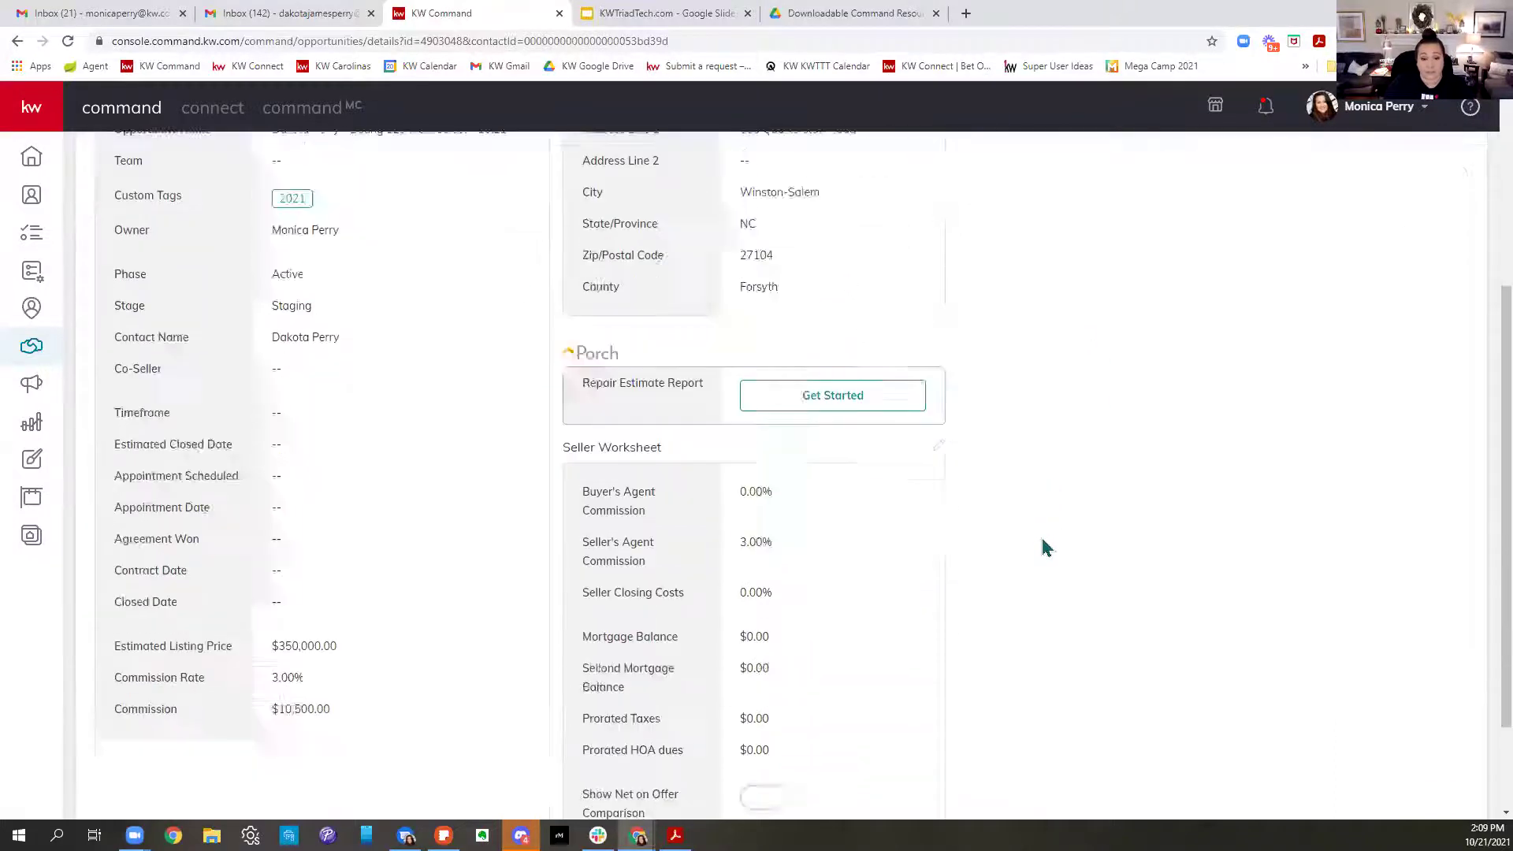
scroll(1095, 555, "up", 6)
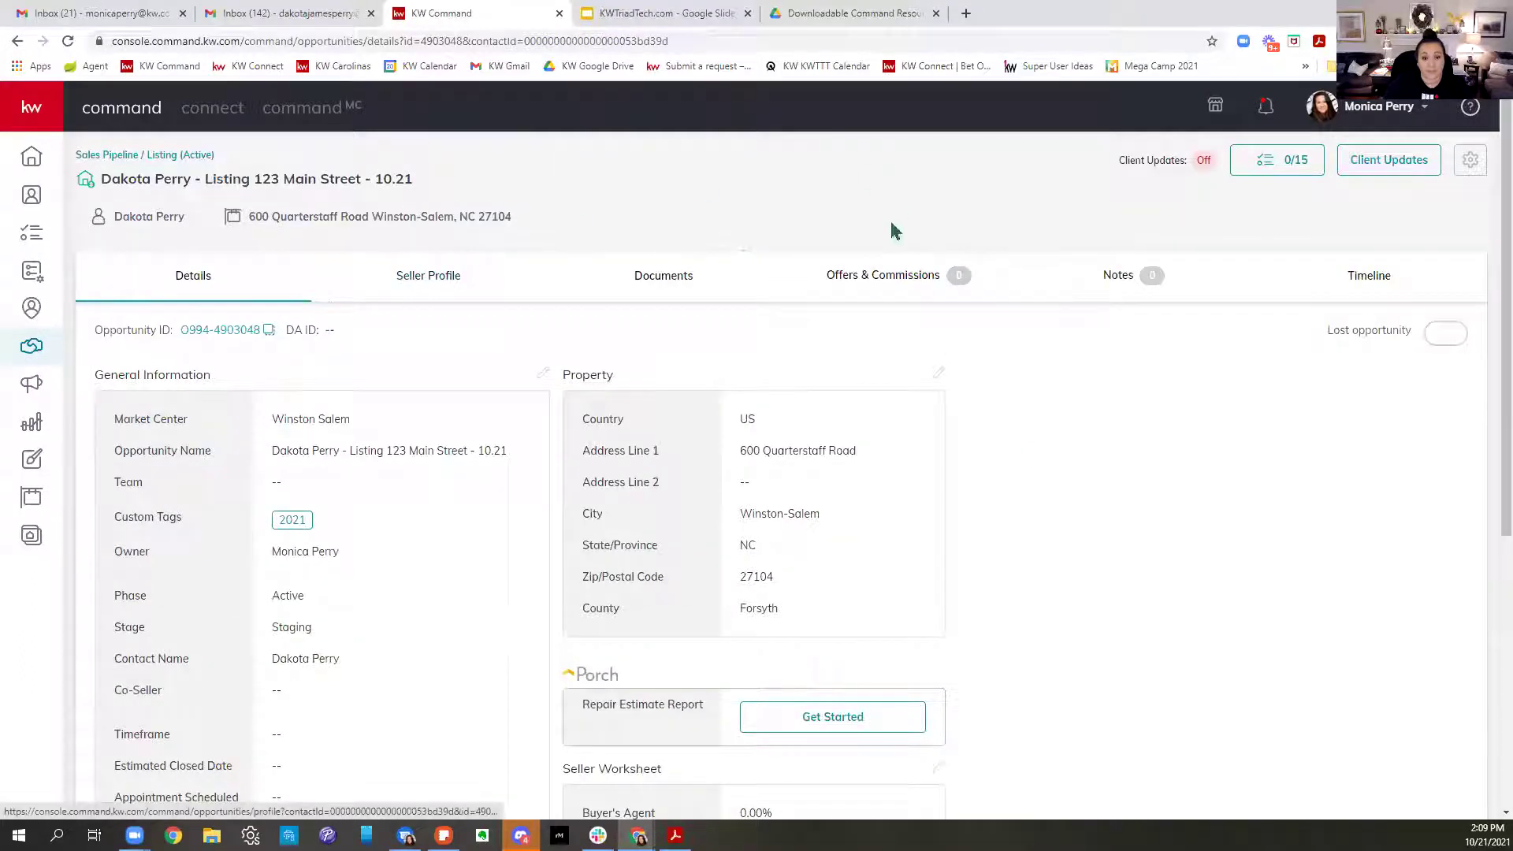
left_click(680, 294)
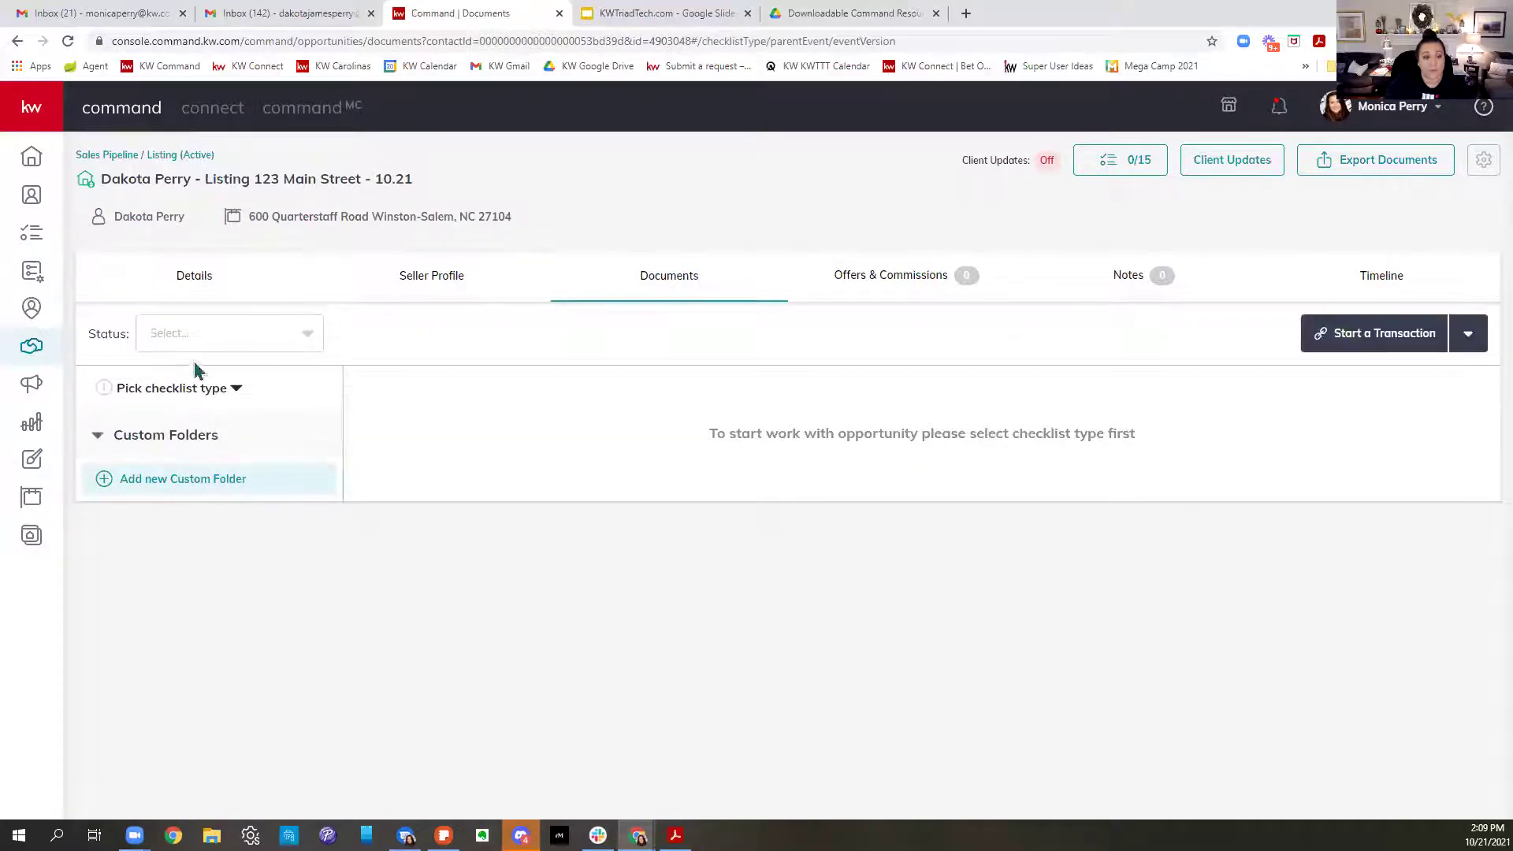
Apply the Residential checklist and review its 11 Listed-stage documents
left_click(168, 394)
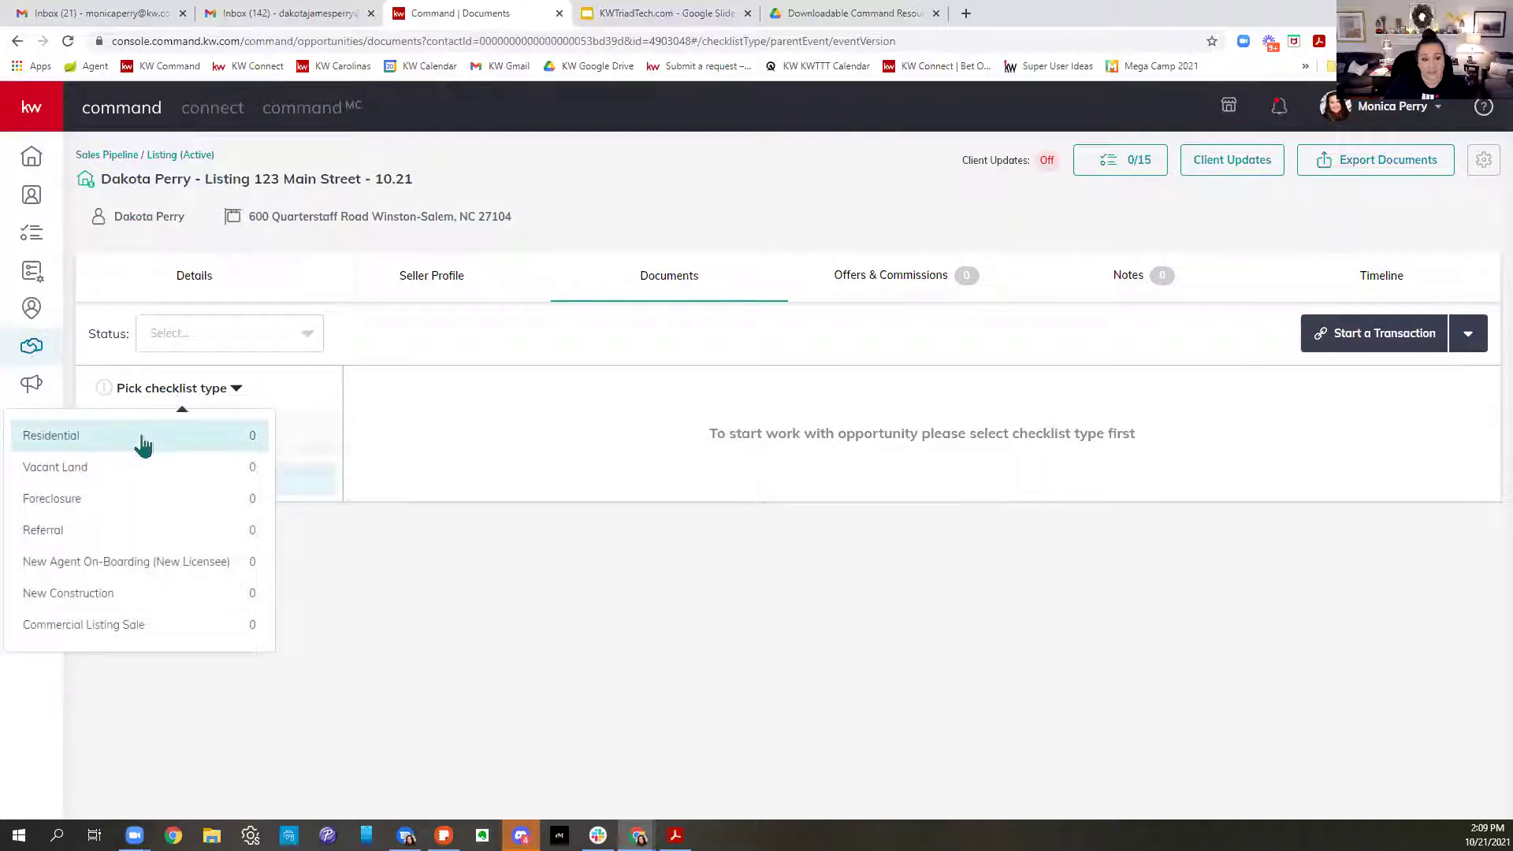
left_click(142, 446)
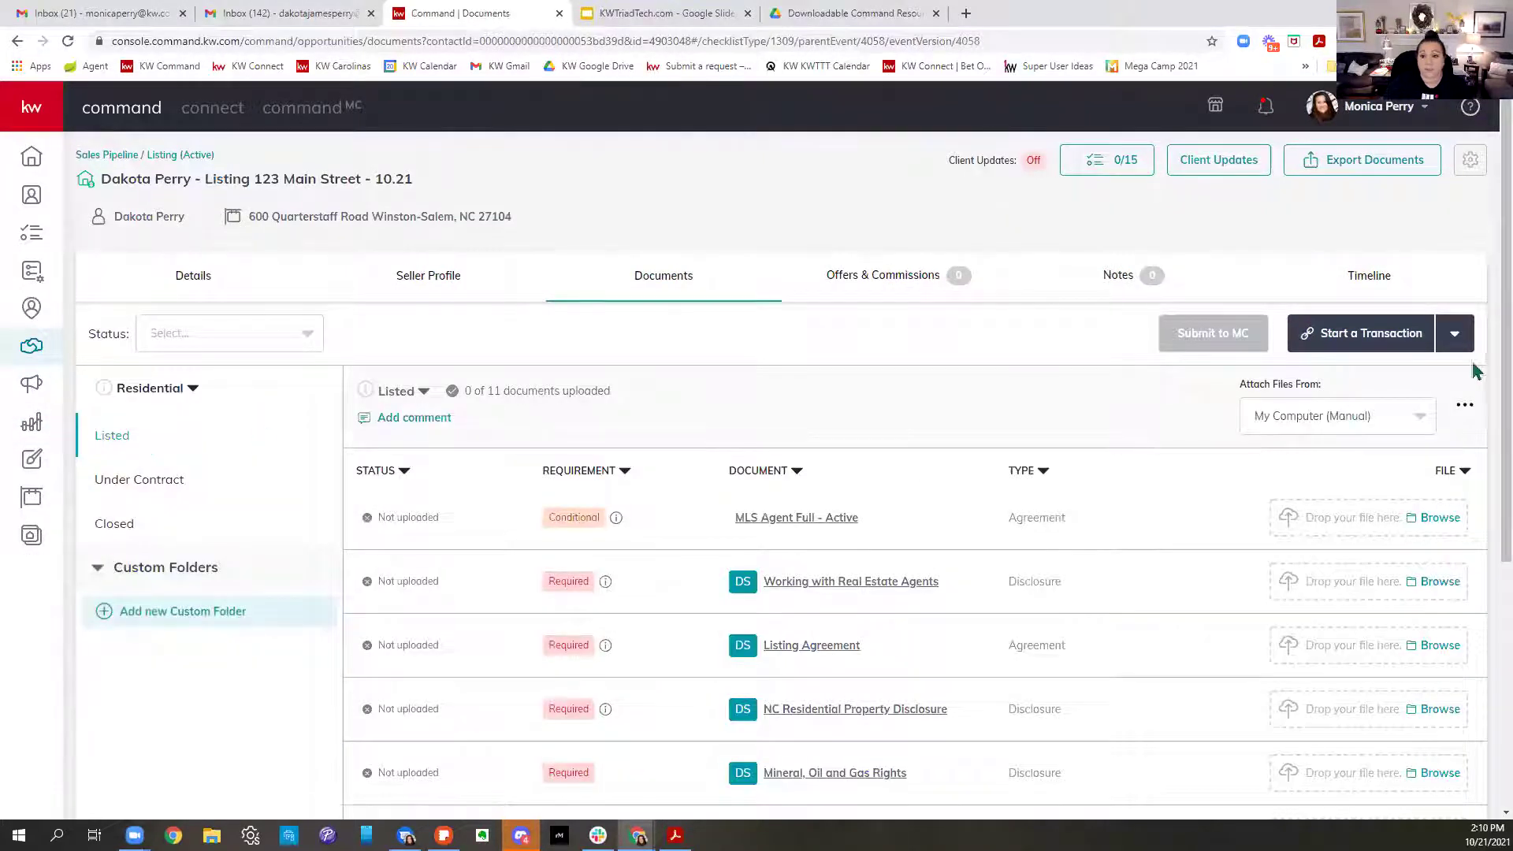
scroll(1056, 370, "down", 2)
scroll(1069, 371, "down", 1)
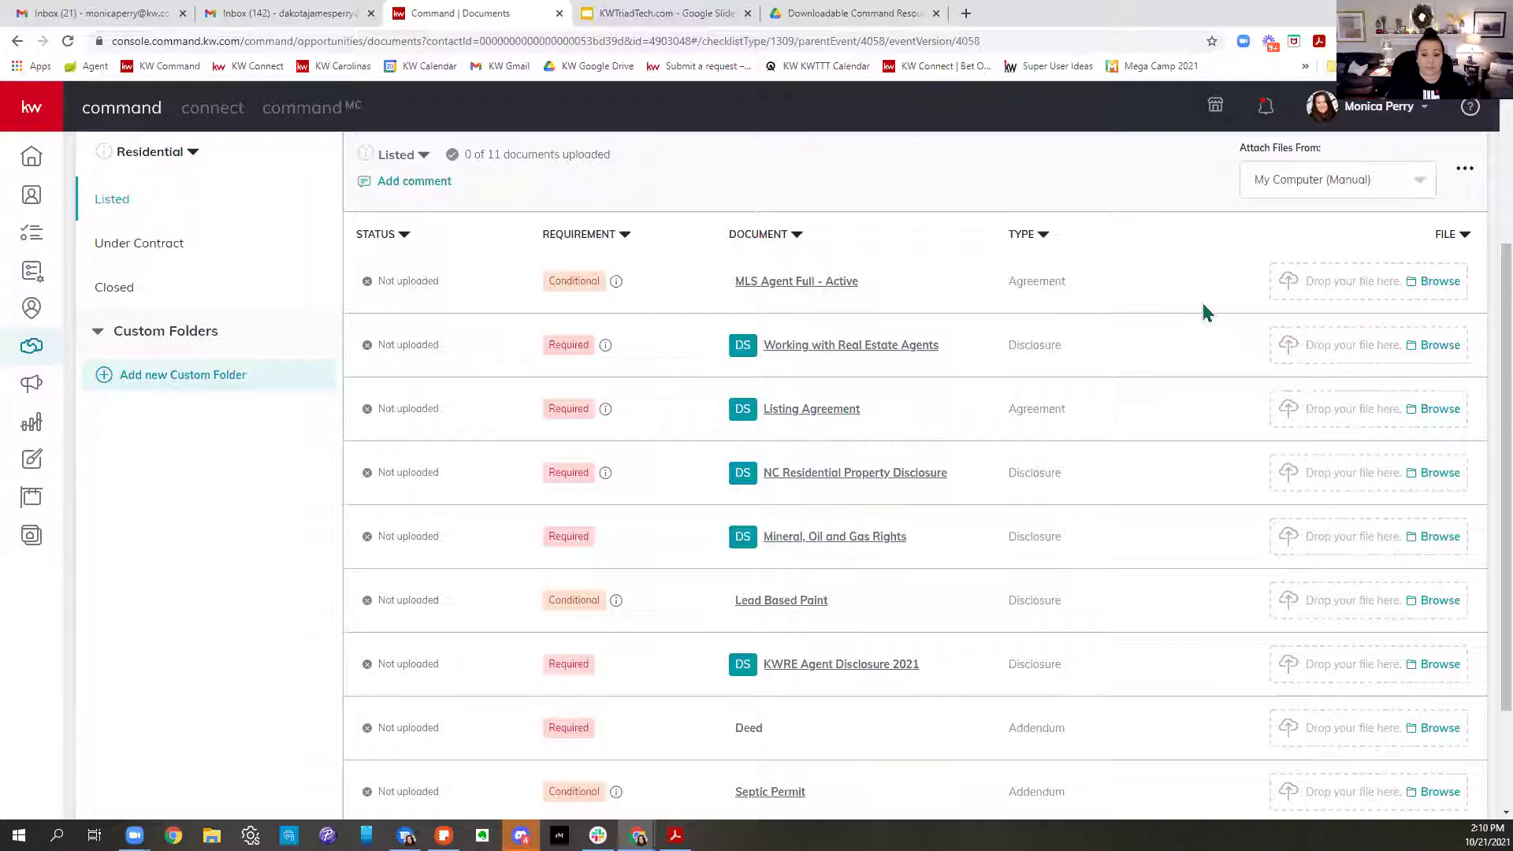
scroll(1135, 386, "down", 2)
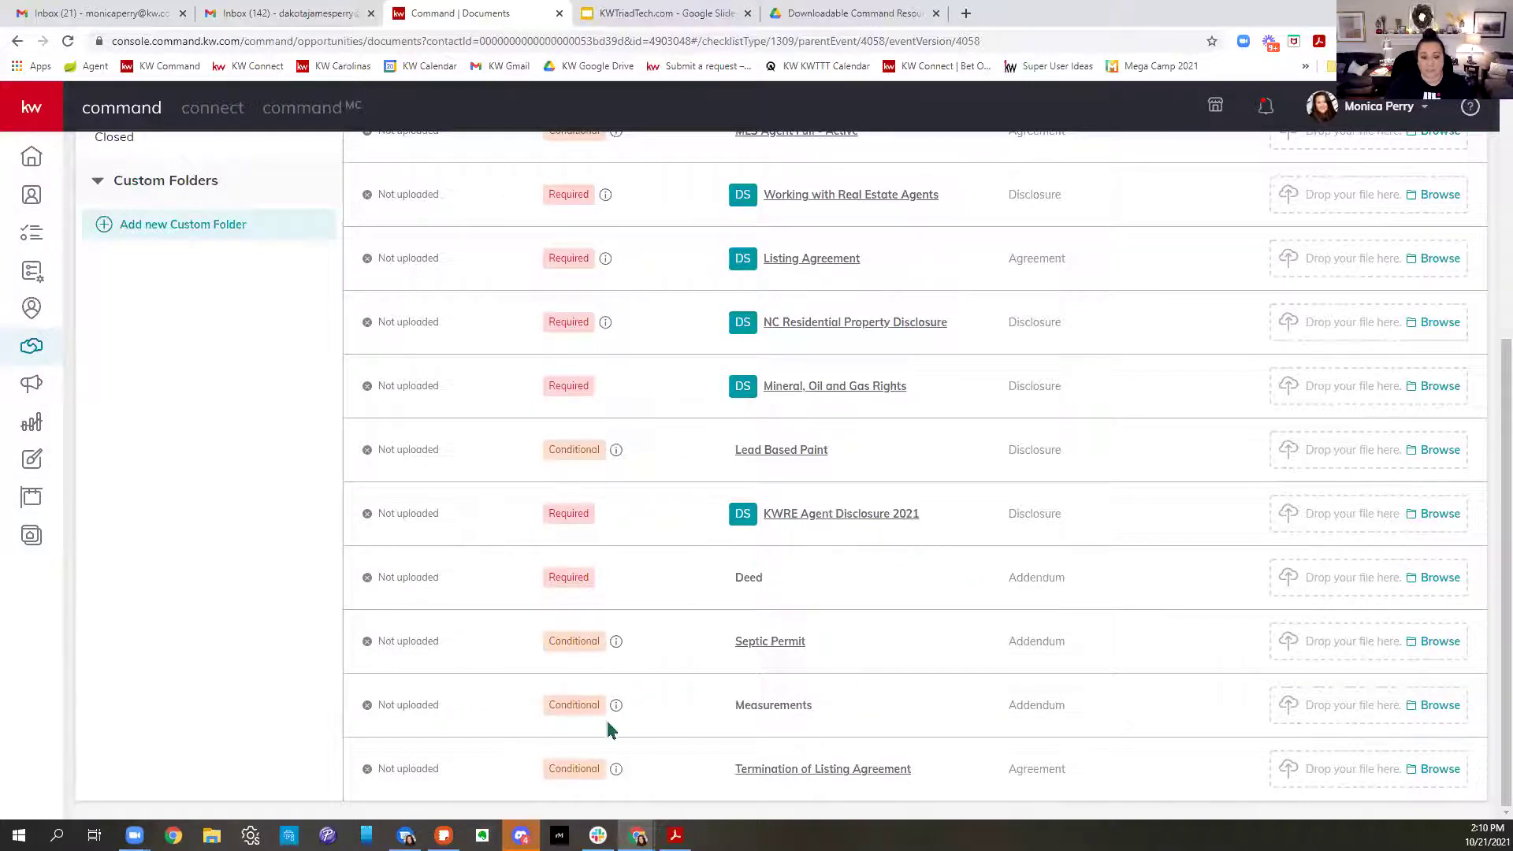
scroll(1107, 708, "up", 4)
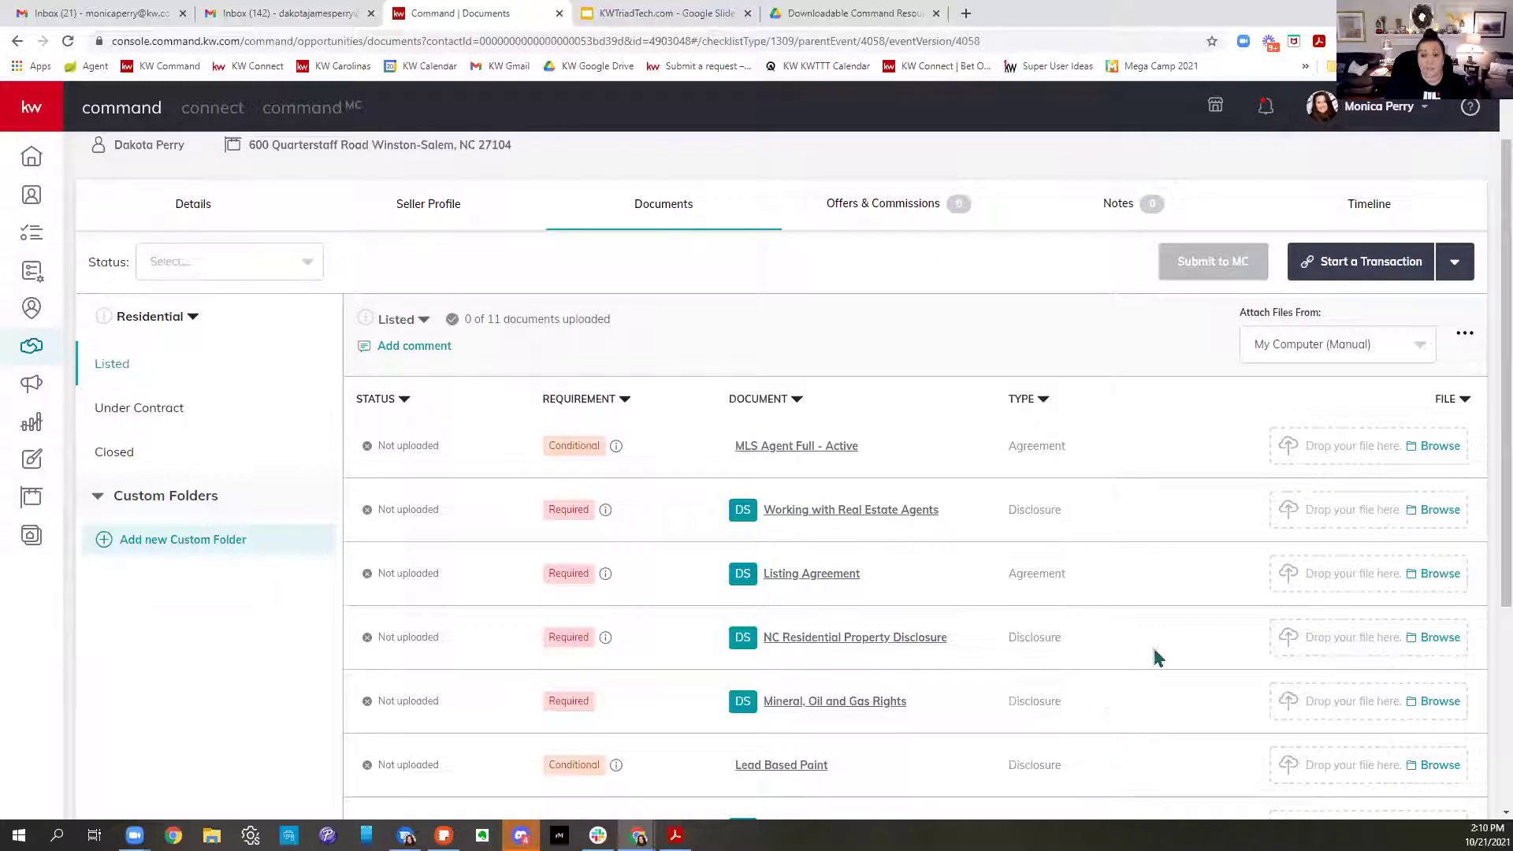
scroll(1153, 659, "down", 3)
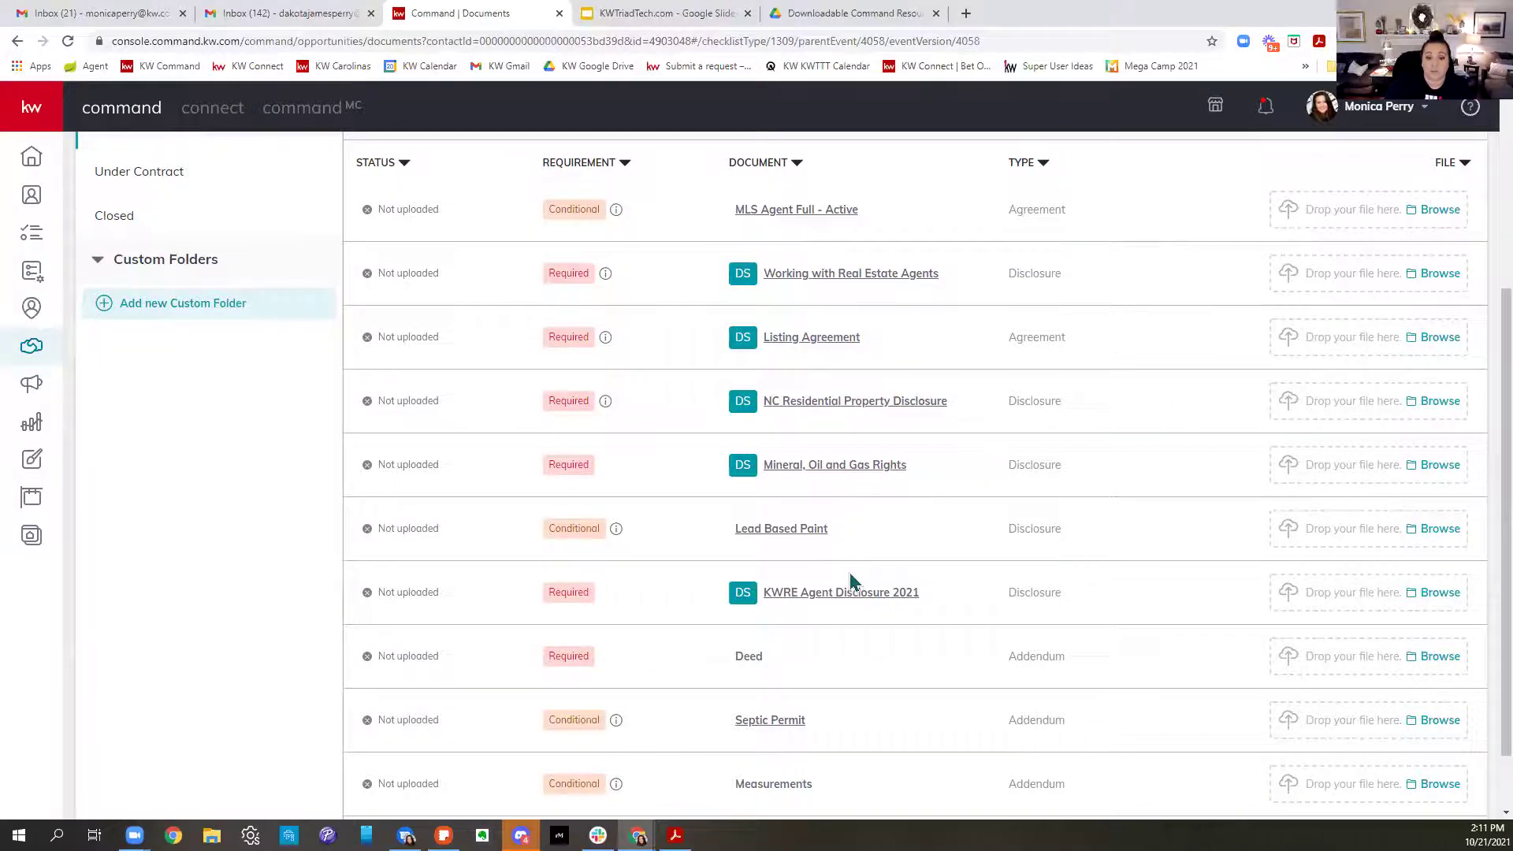
scroll(849, 575, "up", 2)
scroll(849, 580, "up", 2)
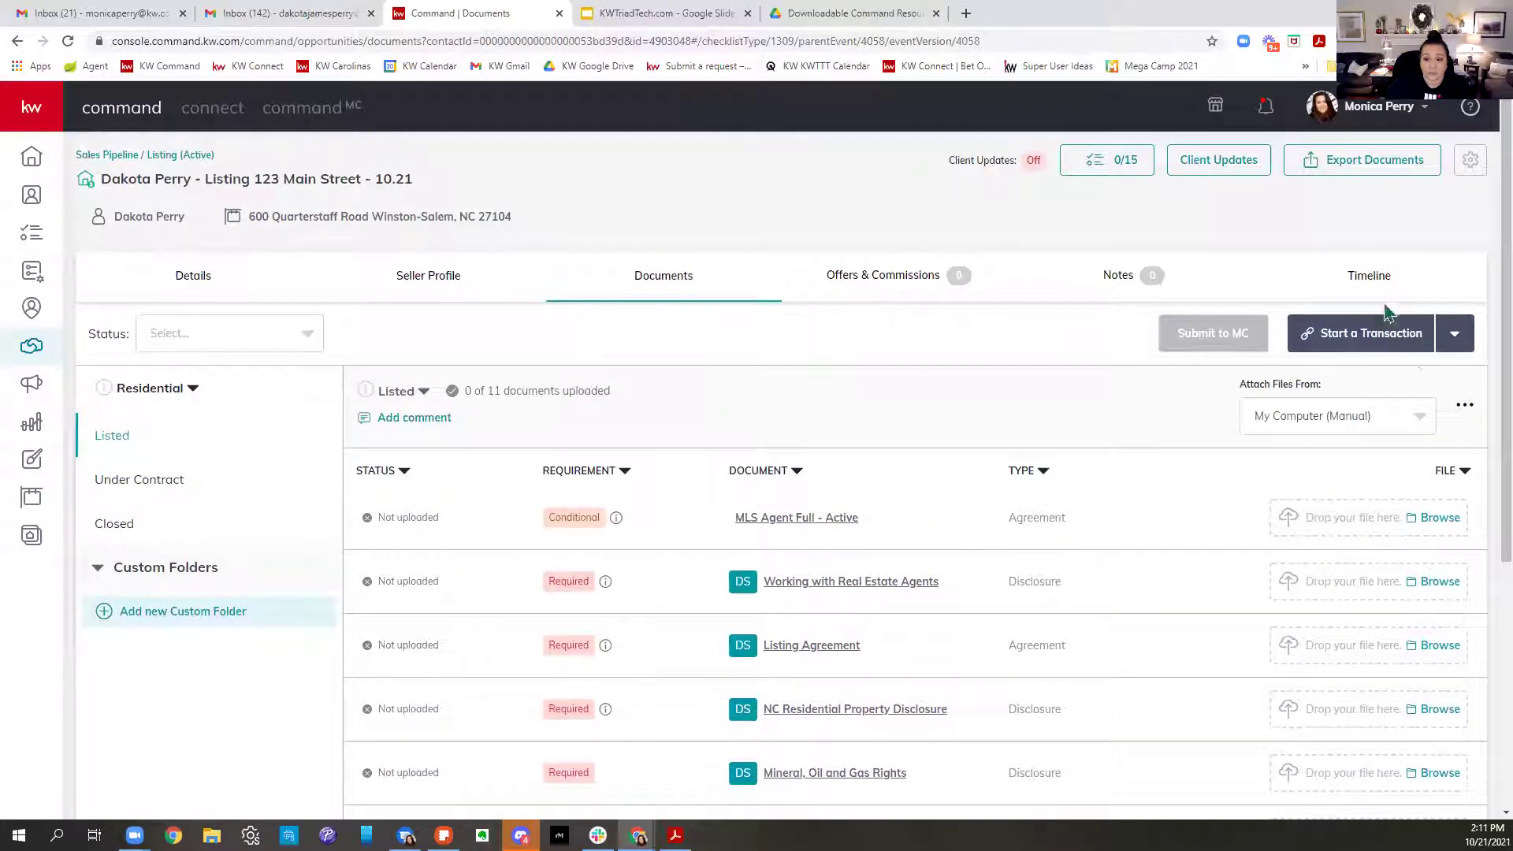
Start the listing's transaction in DocuSign from the Start a Transaction menu
left_click(1411, 344)
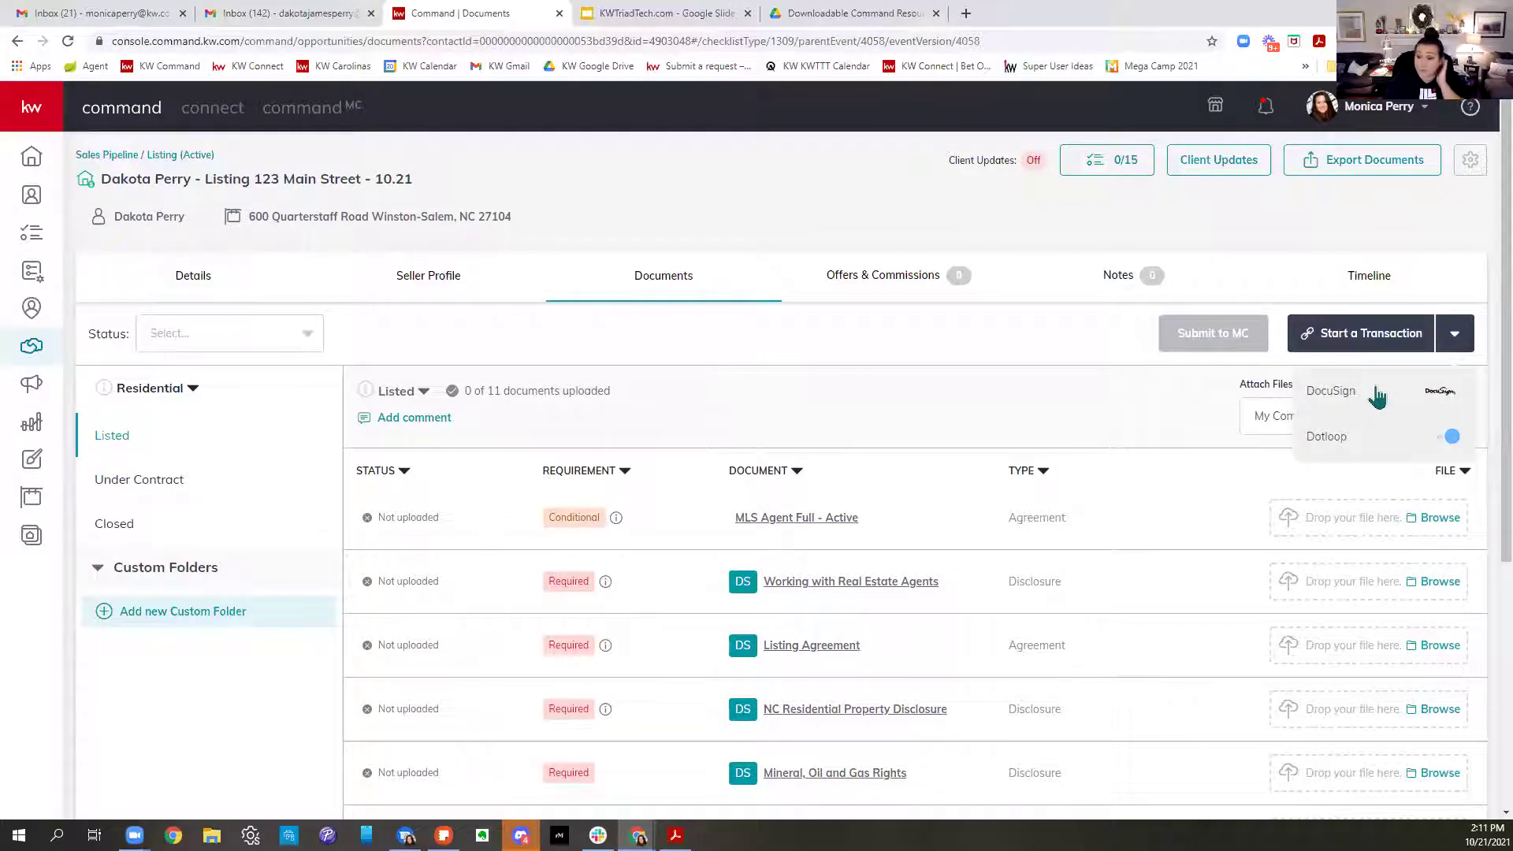
left_click(1332, 394)
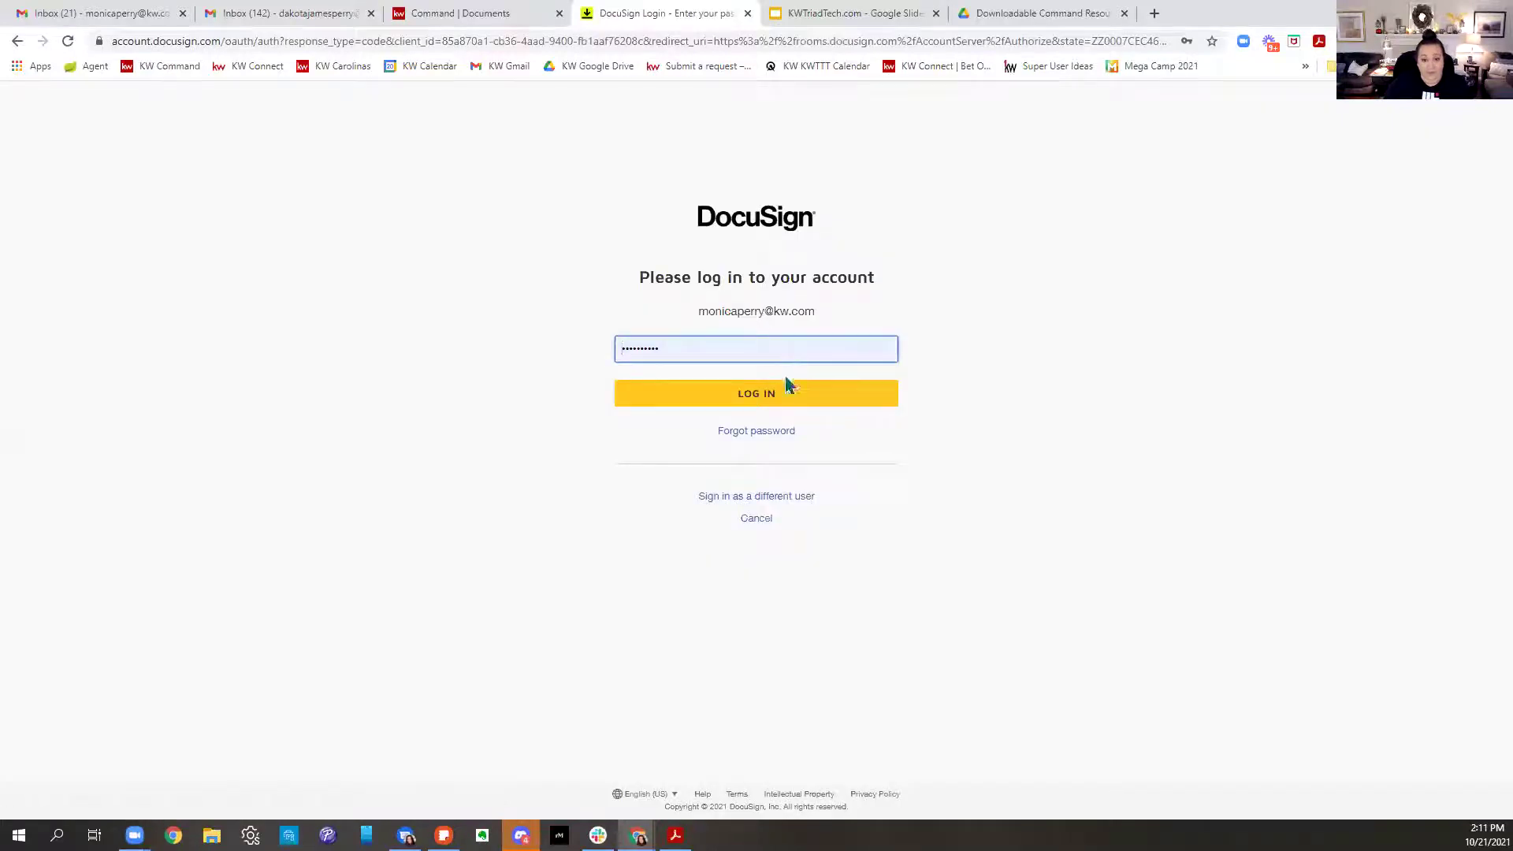
Log in to DocuSign and open the Listing 123 Main Street room's documents
left_click(785, 407)
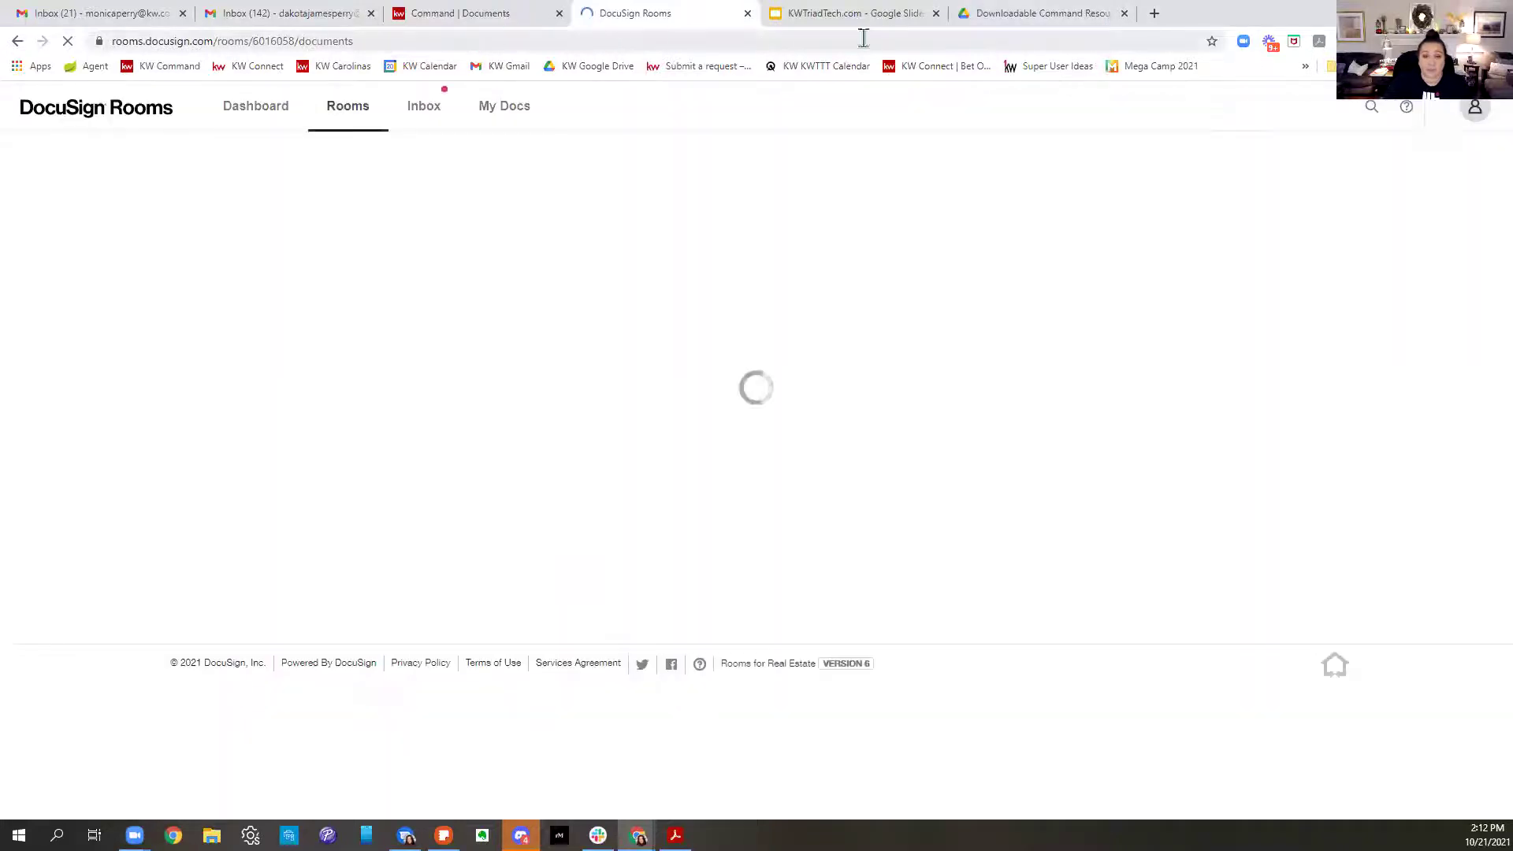
left_click(178, 40)
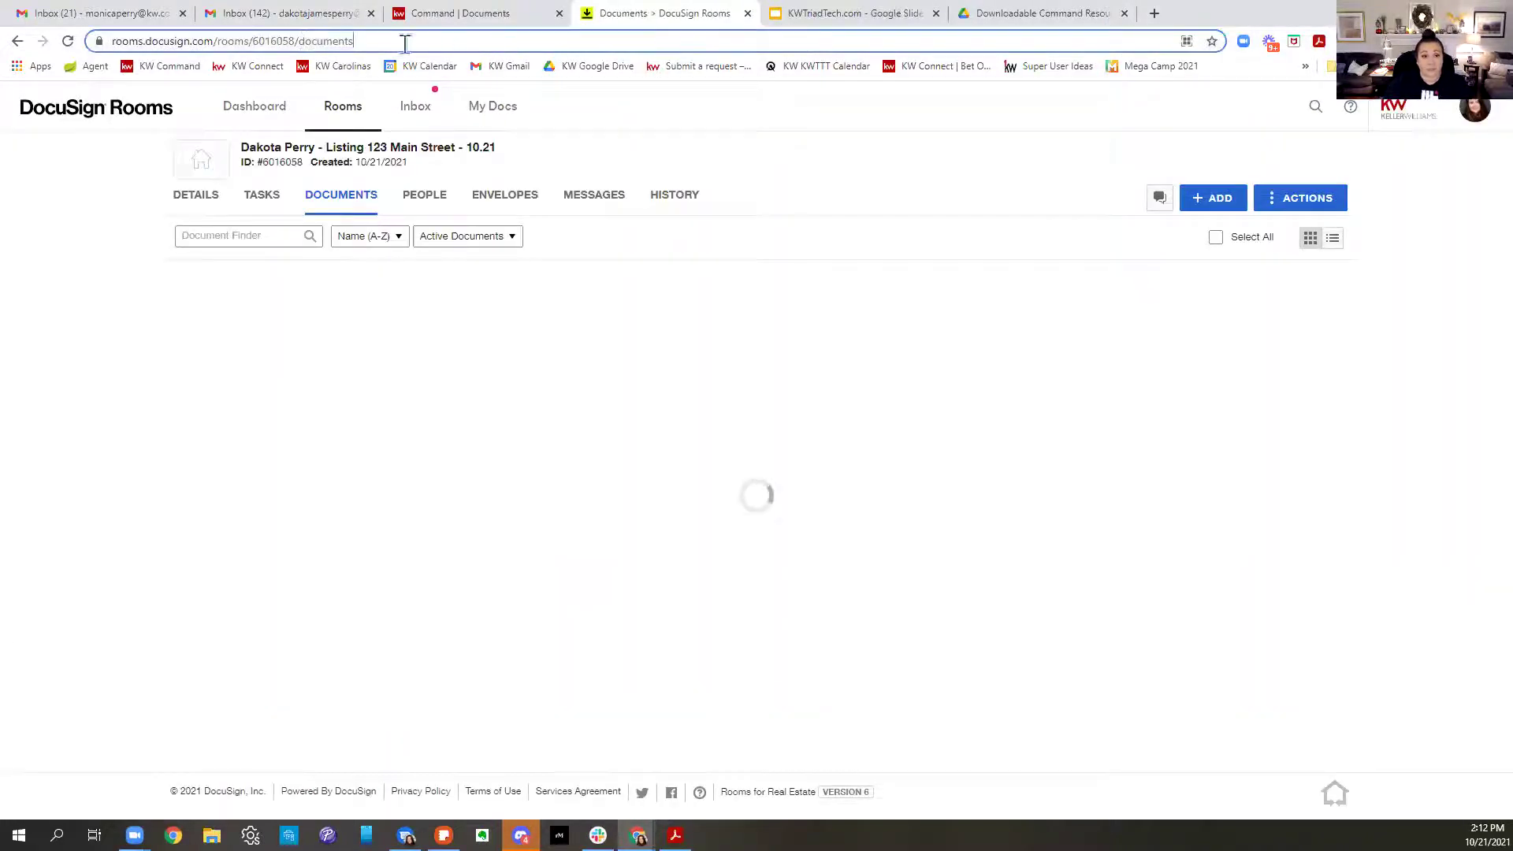
left_click_drag(178, 40, 357, 41)
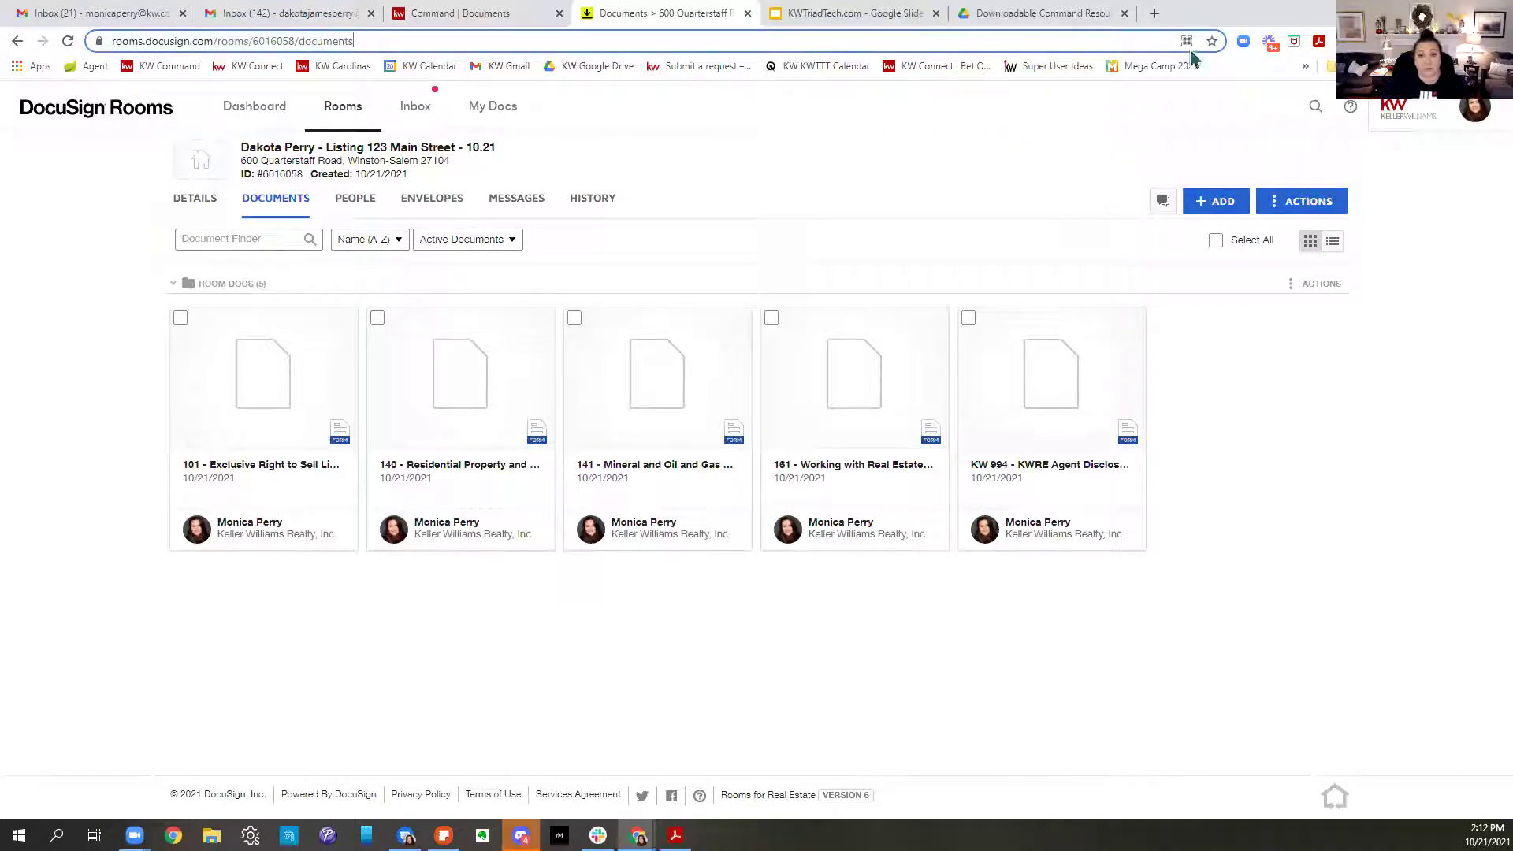
left_click(1362, 425)
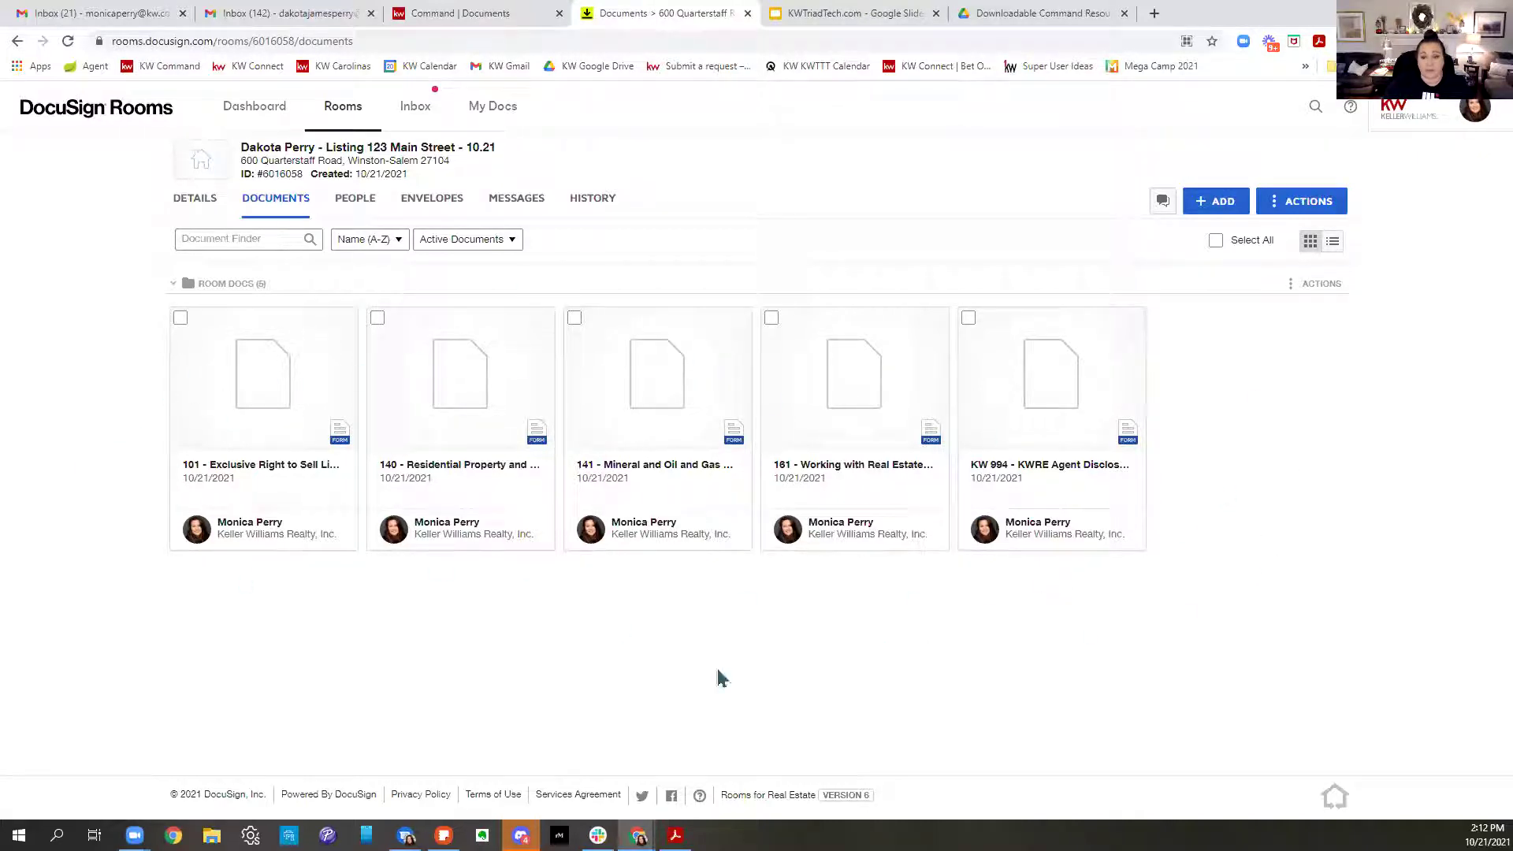
Open the DocuSign Forms catalogue and browse to the NCAR forms library
left_click(1217, 204)
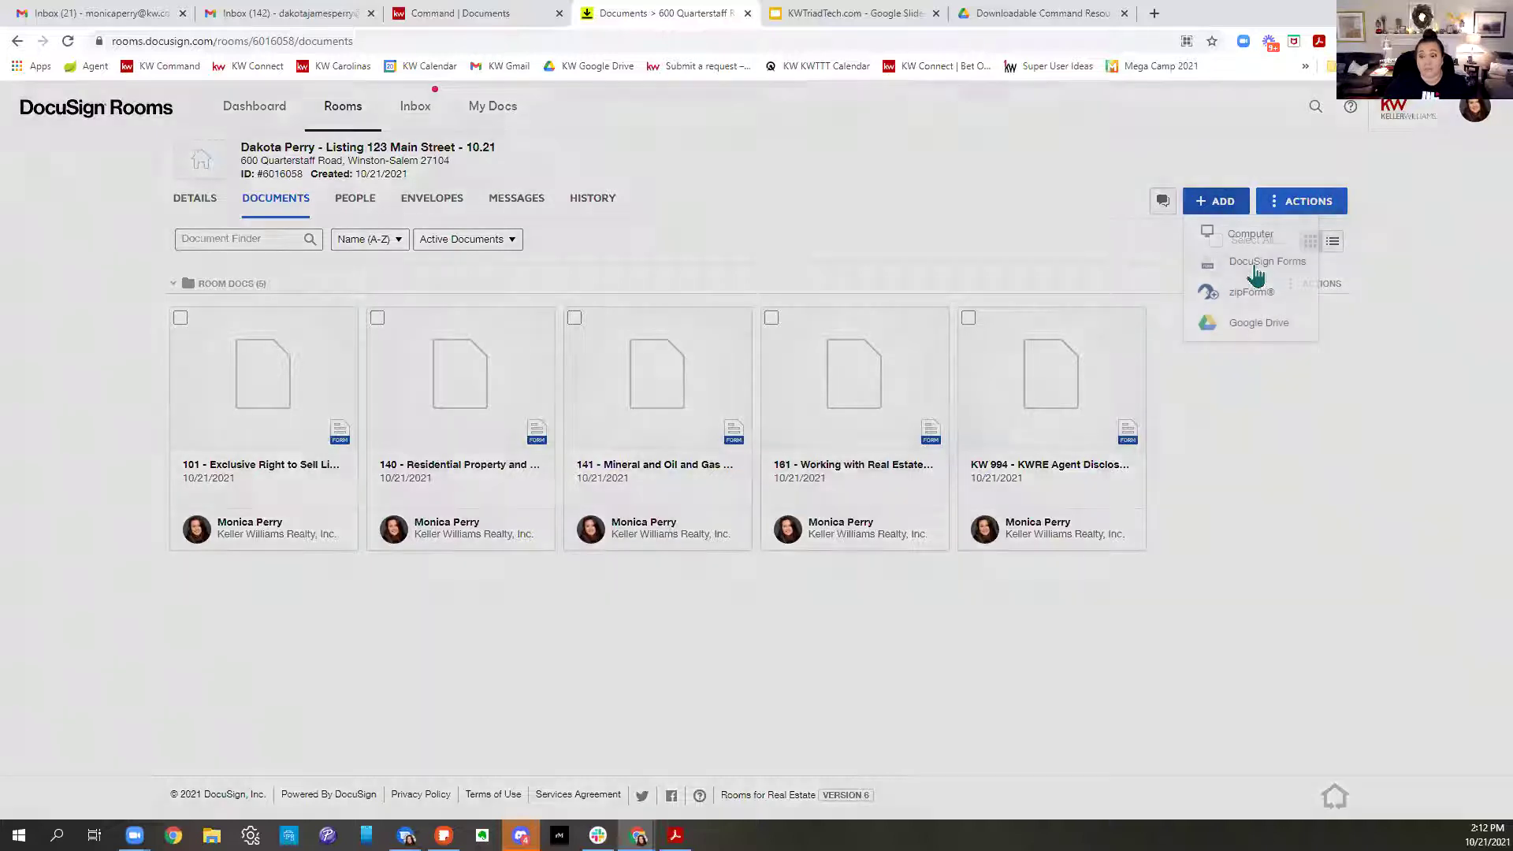
left_click(1255, 268)
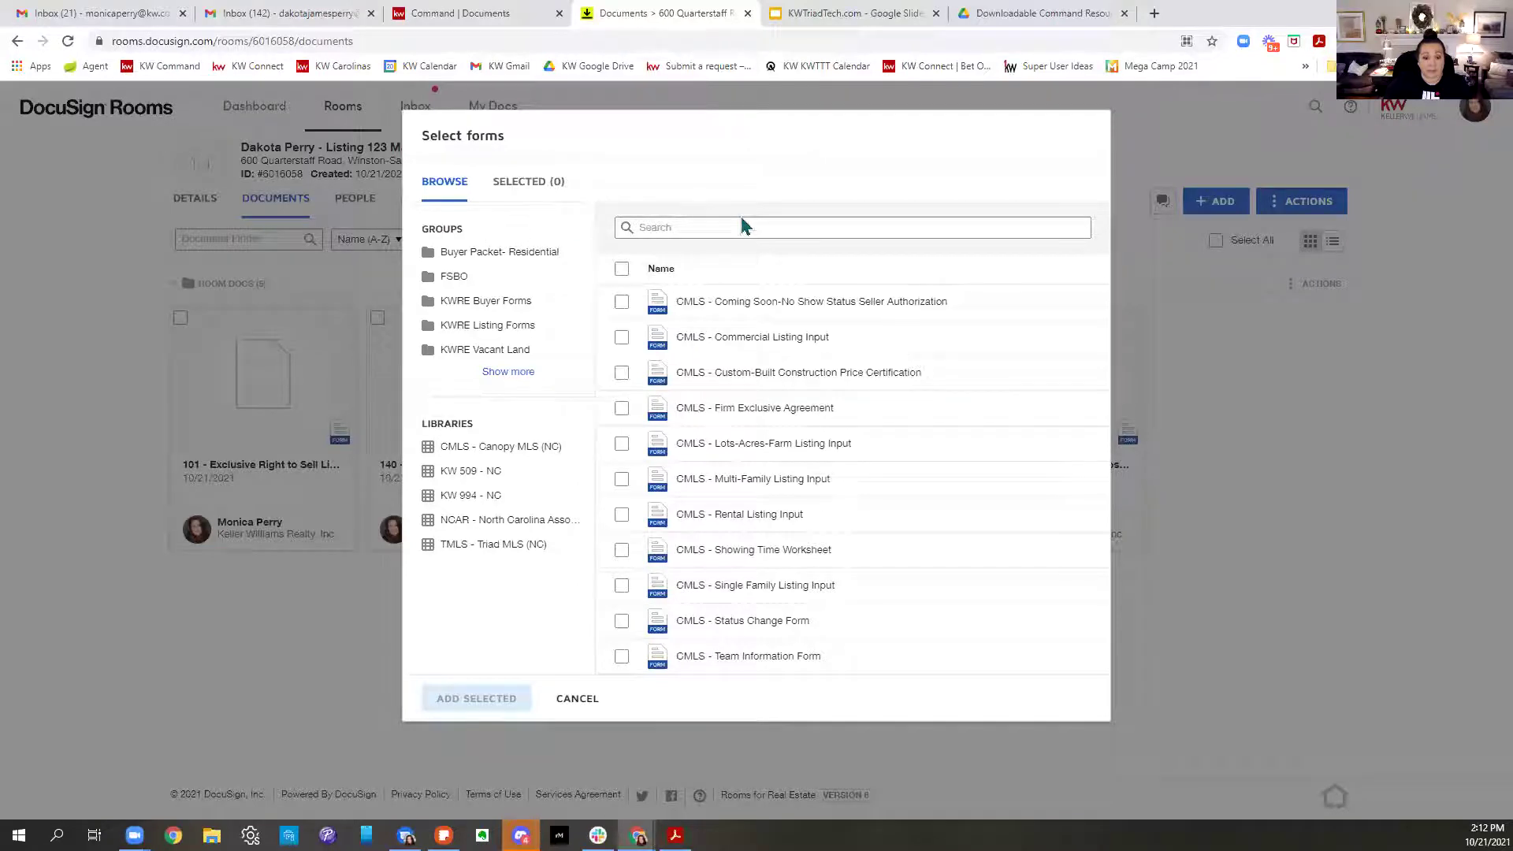
left_click(565, 700)
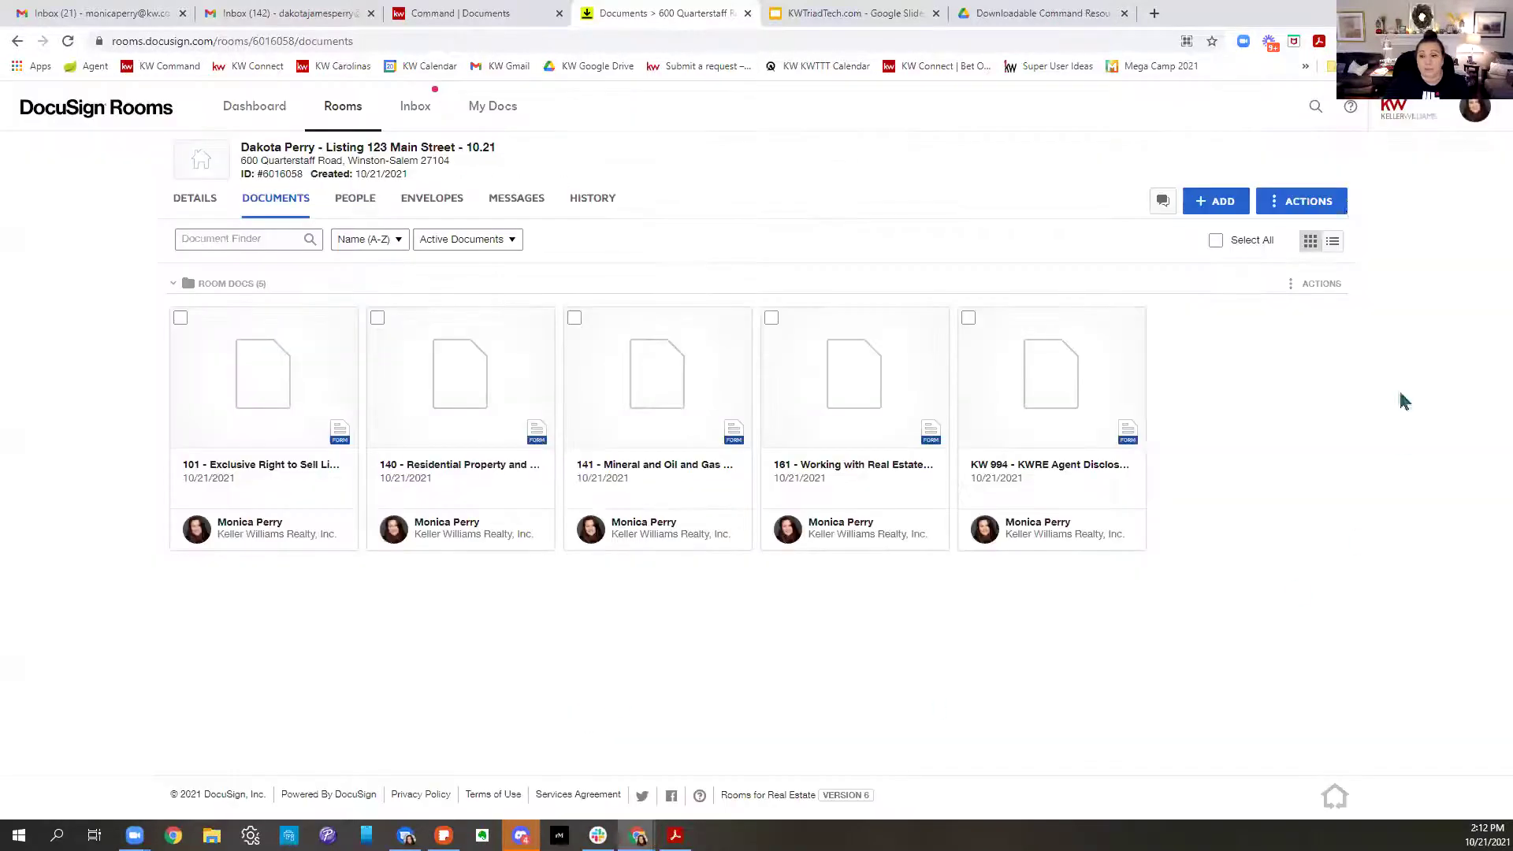
left_click(1226, 211)
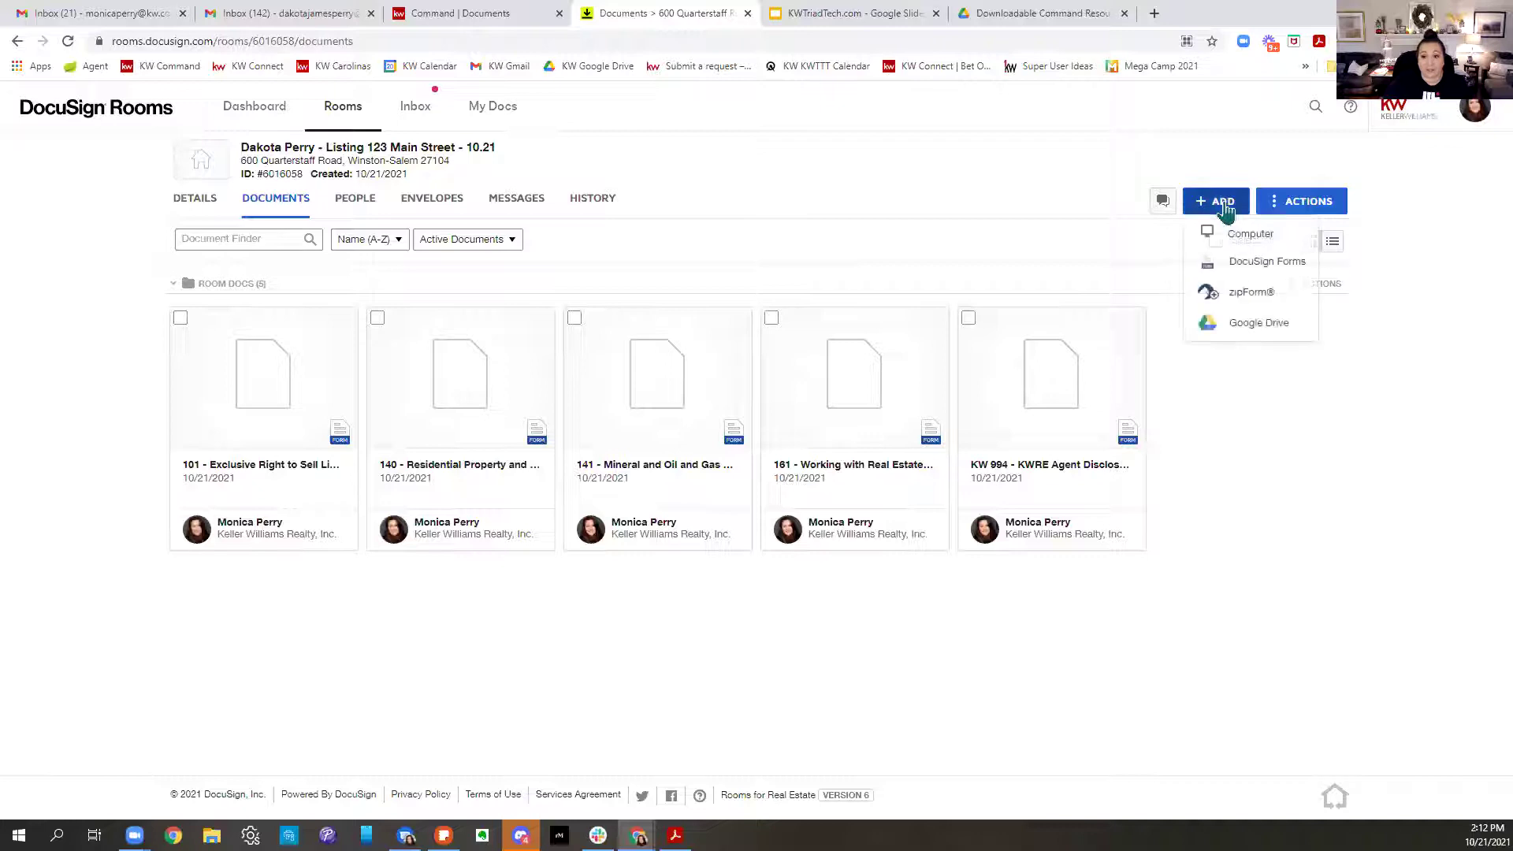
left_click(1265, 265)
left_click(709, 227)
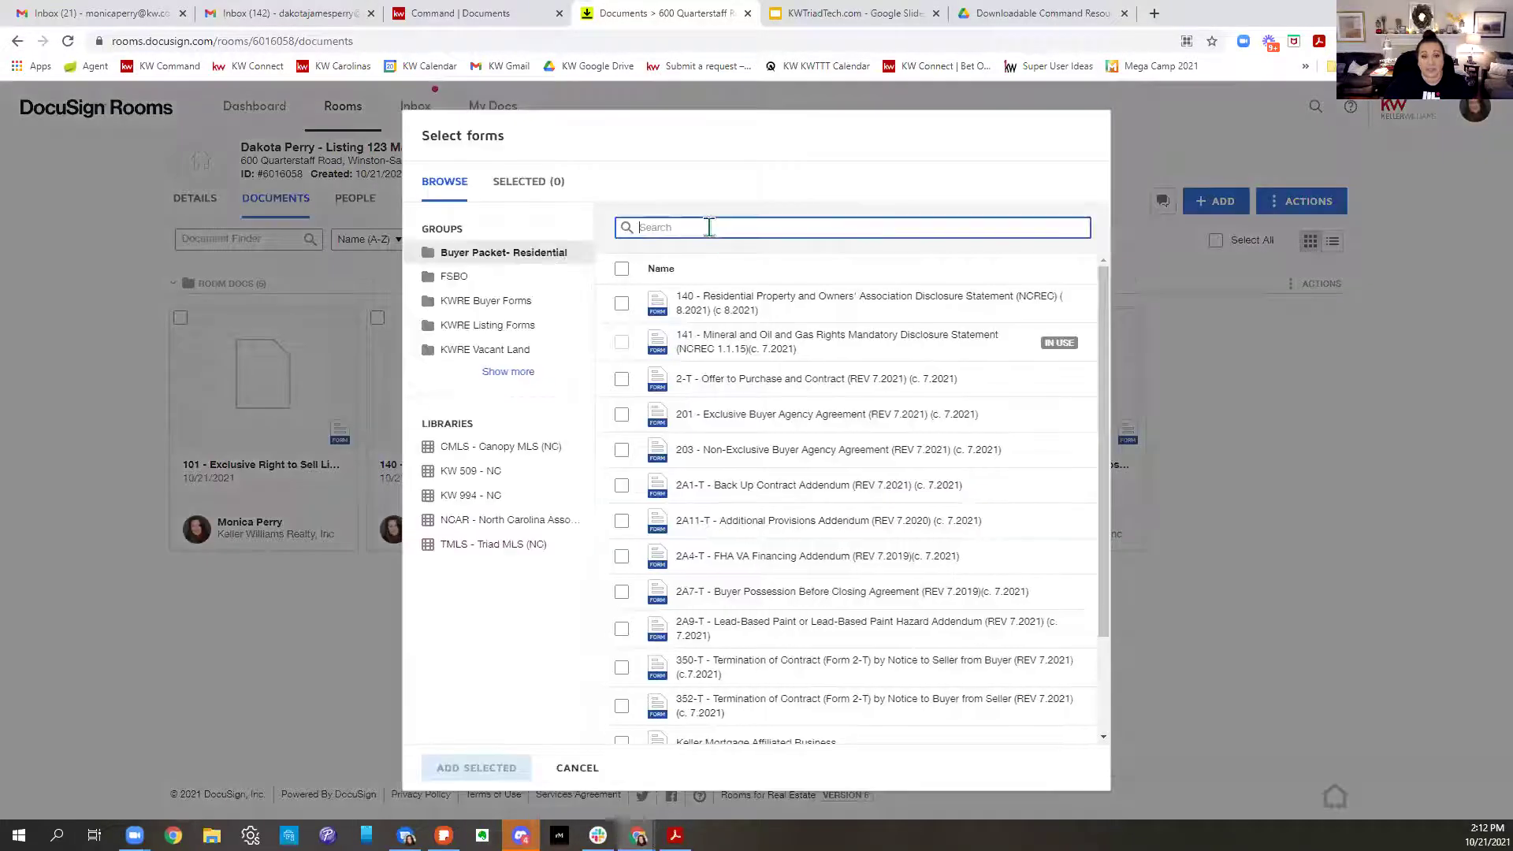
left_click(506, 331)
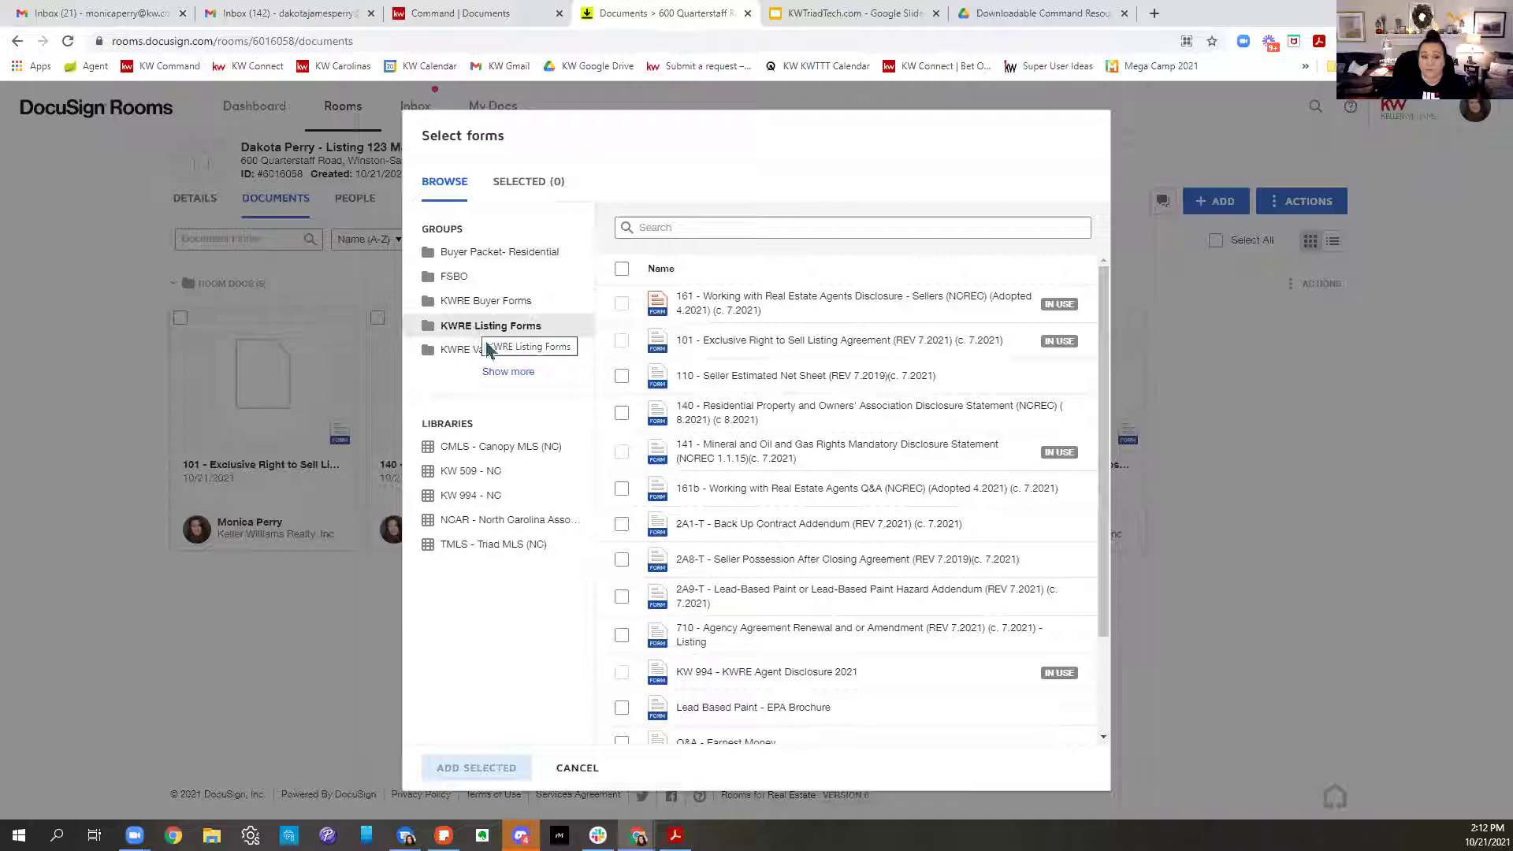
left_click(512, 373)
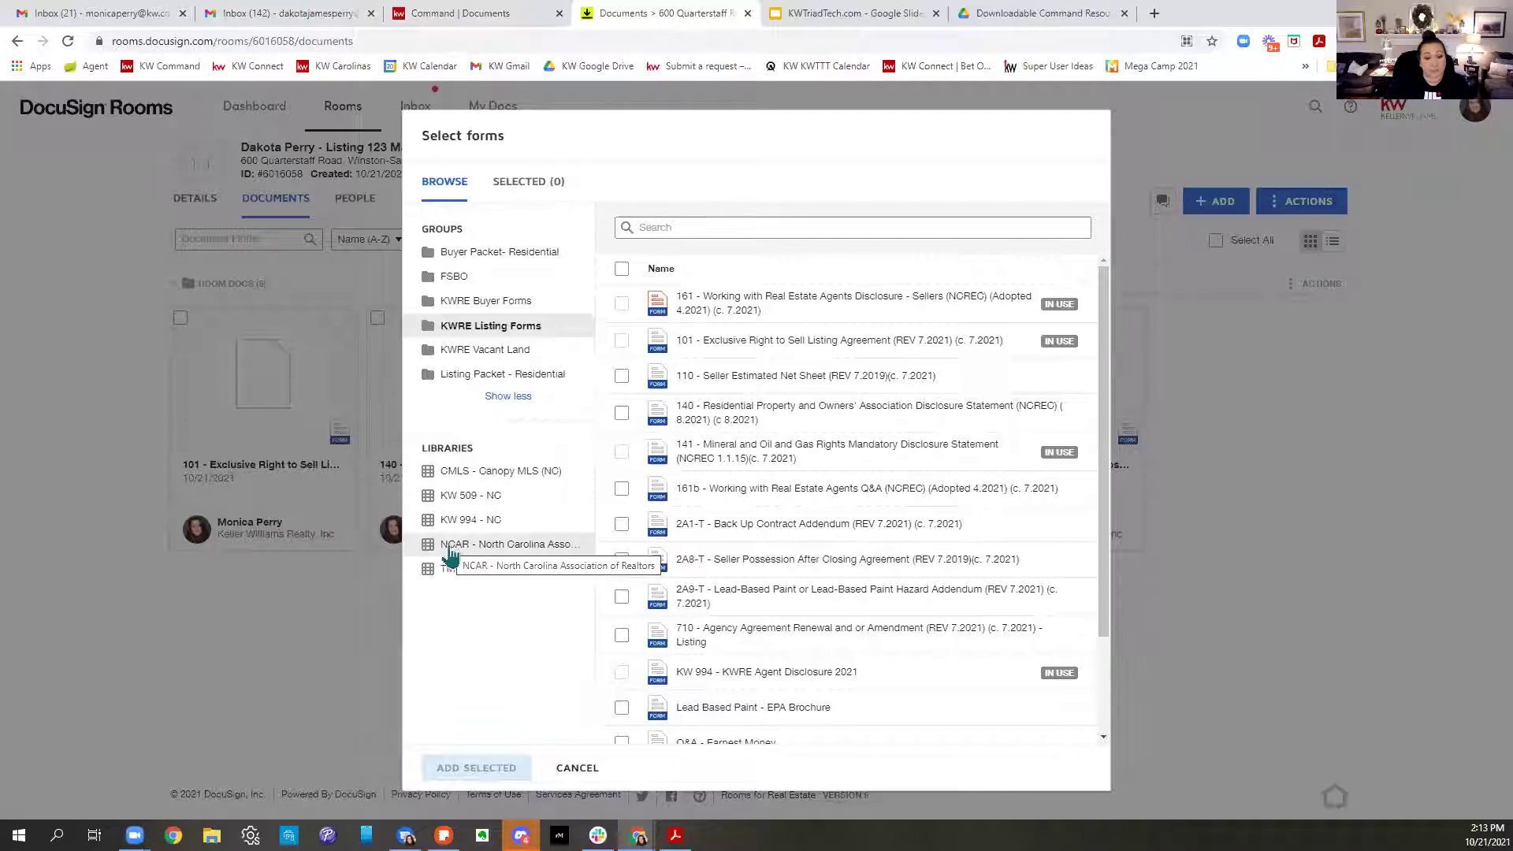
left_click(453, 556)
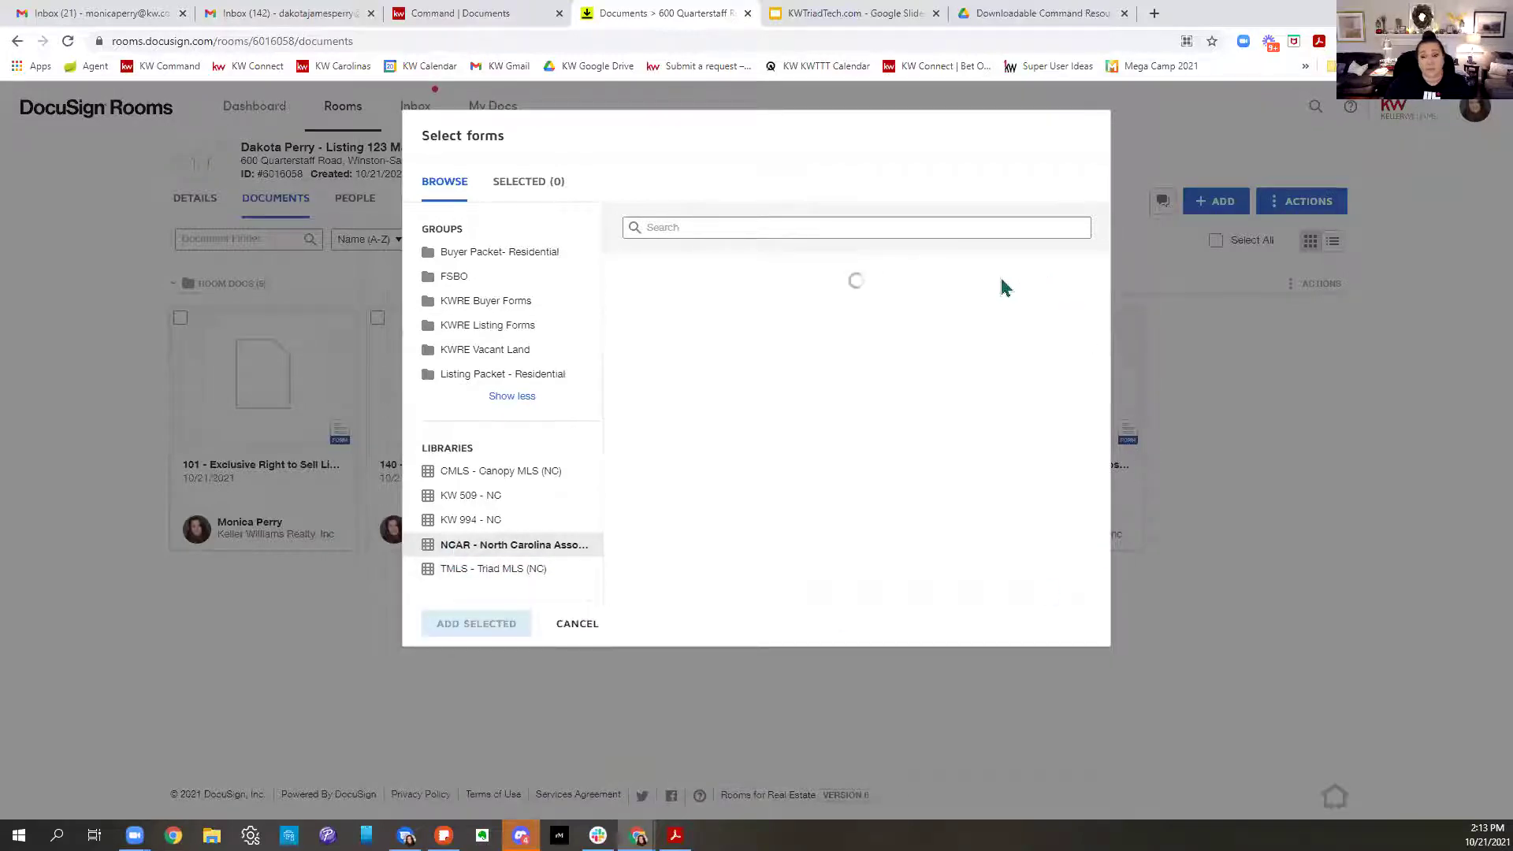
Search 'lead' and add the 2A9-T Lead-Based Paint Hazard Addendum to the room
scroll(844, 625, "down", 3)
scroll(844, 624, "down", 10)
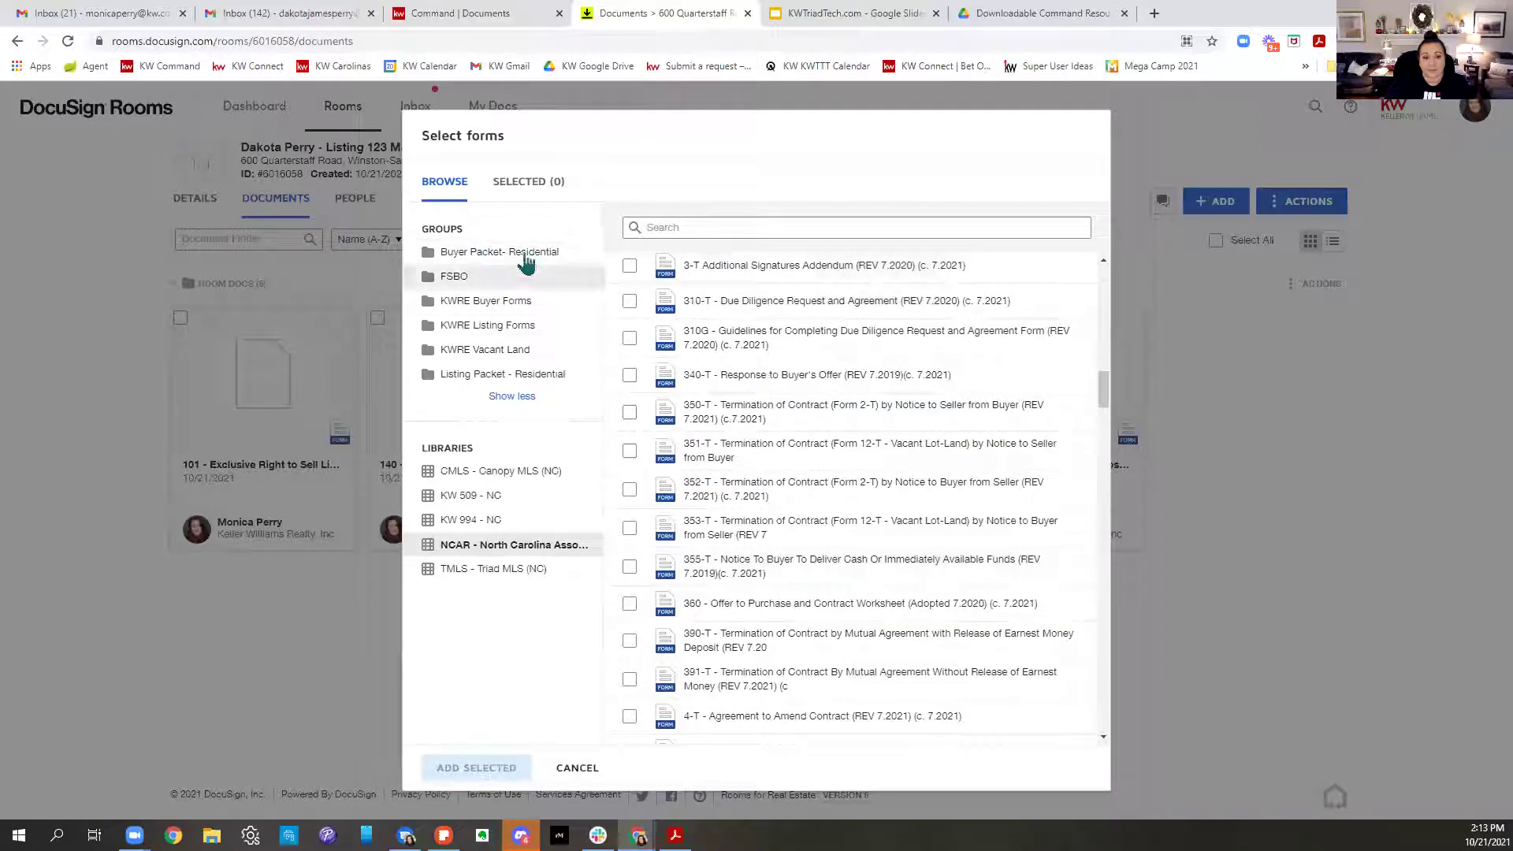
left_click(754, 225)
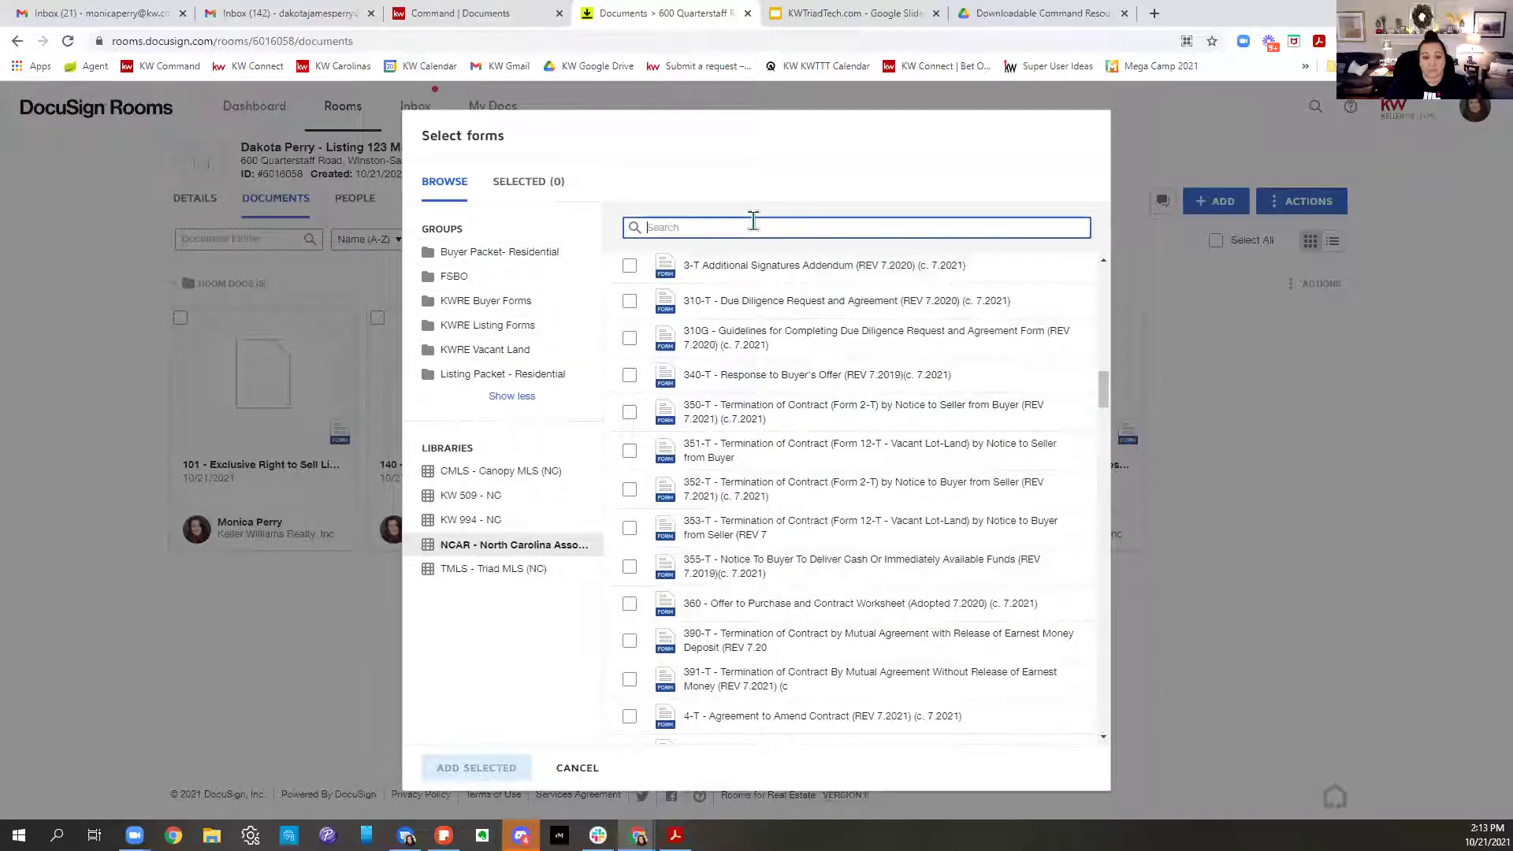
type("lead")
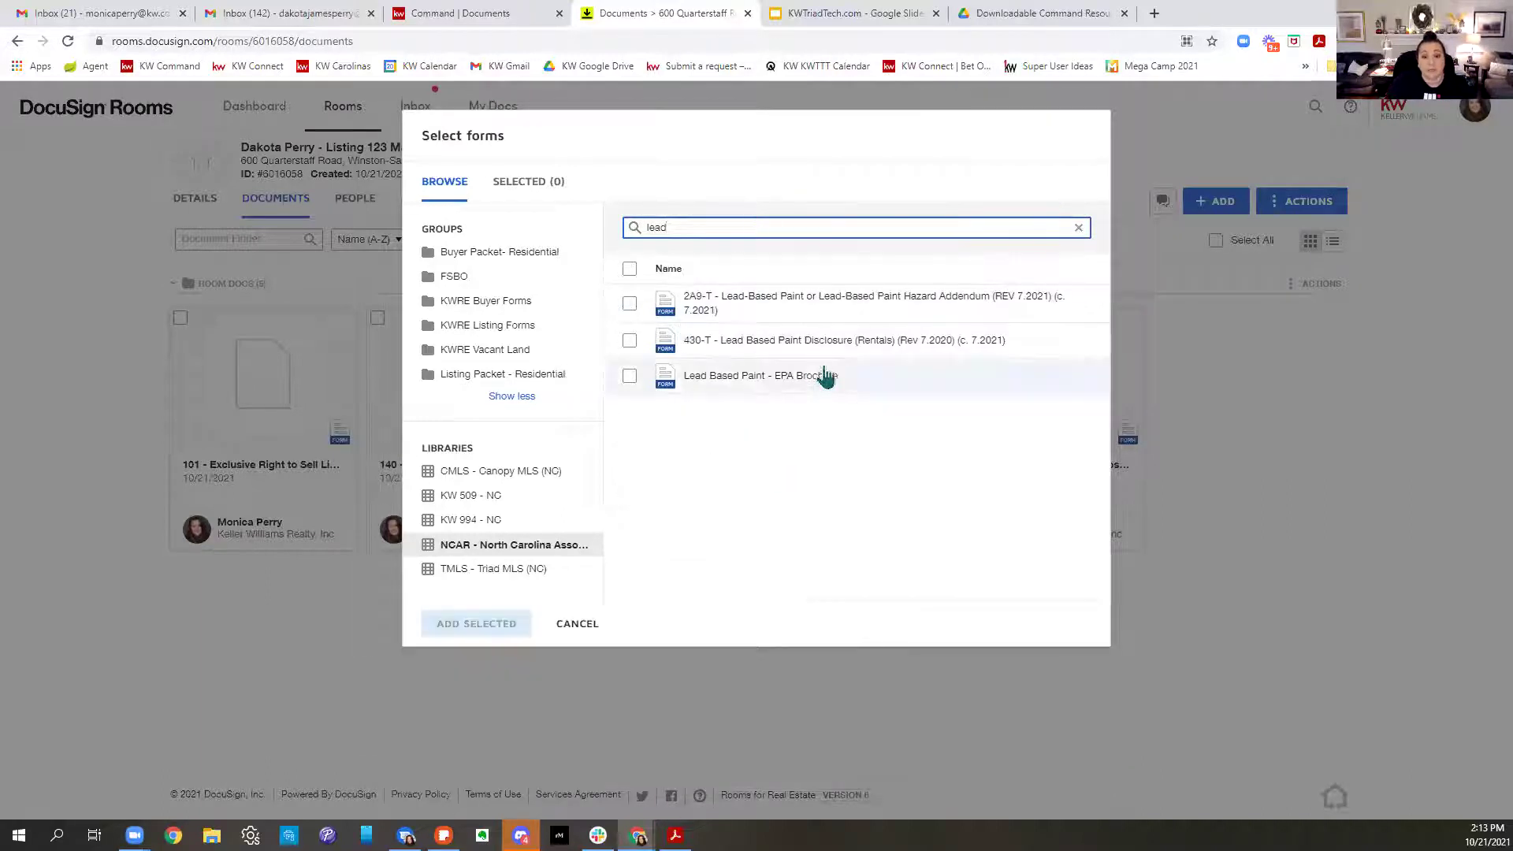
left_click(630, 304)
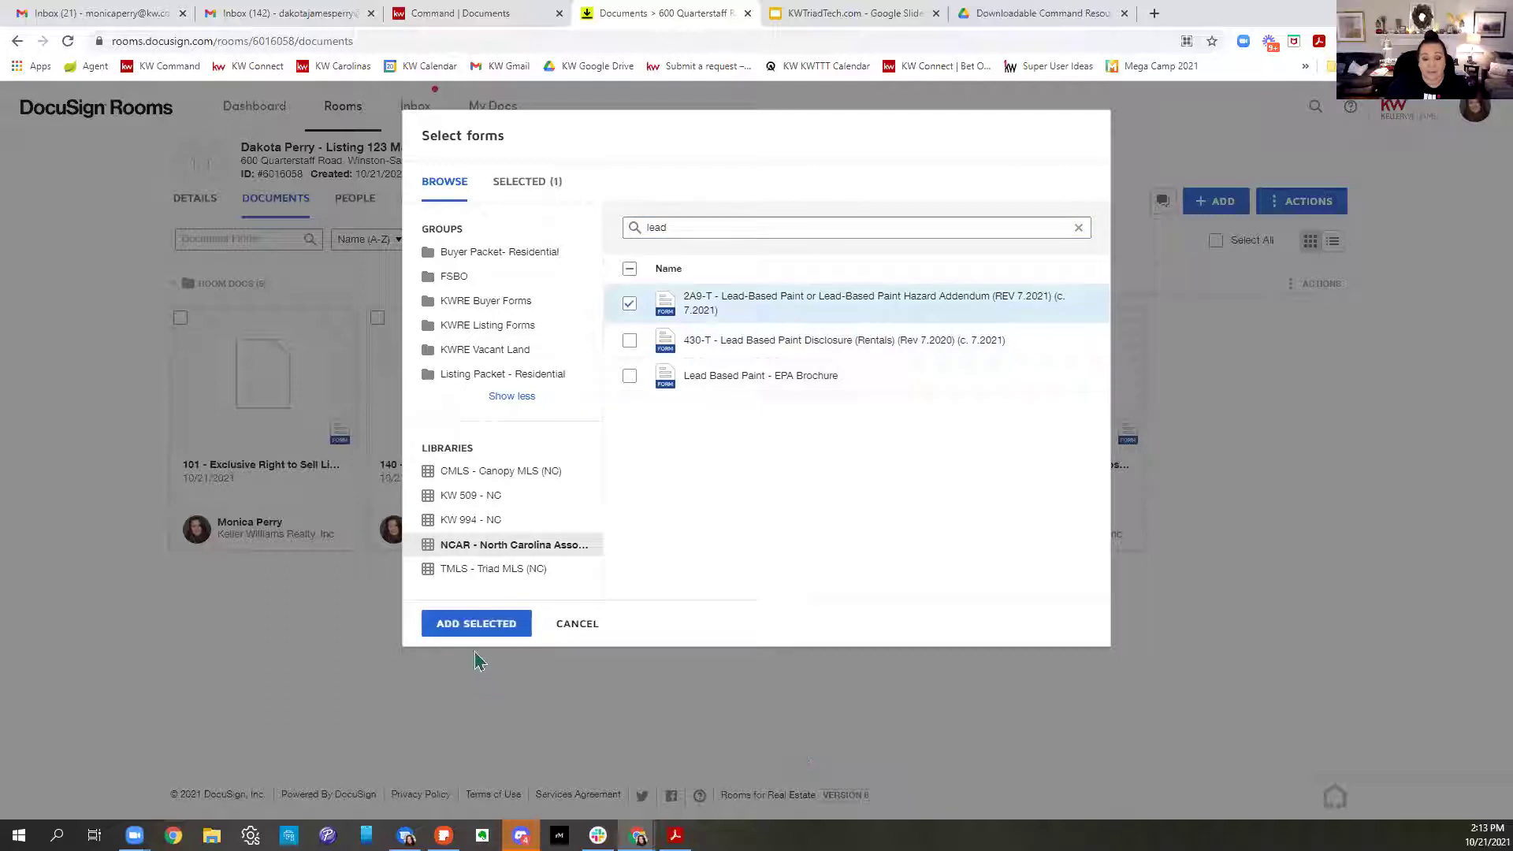
left_click(477, 624)
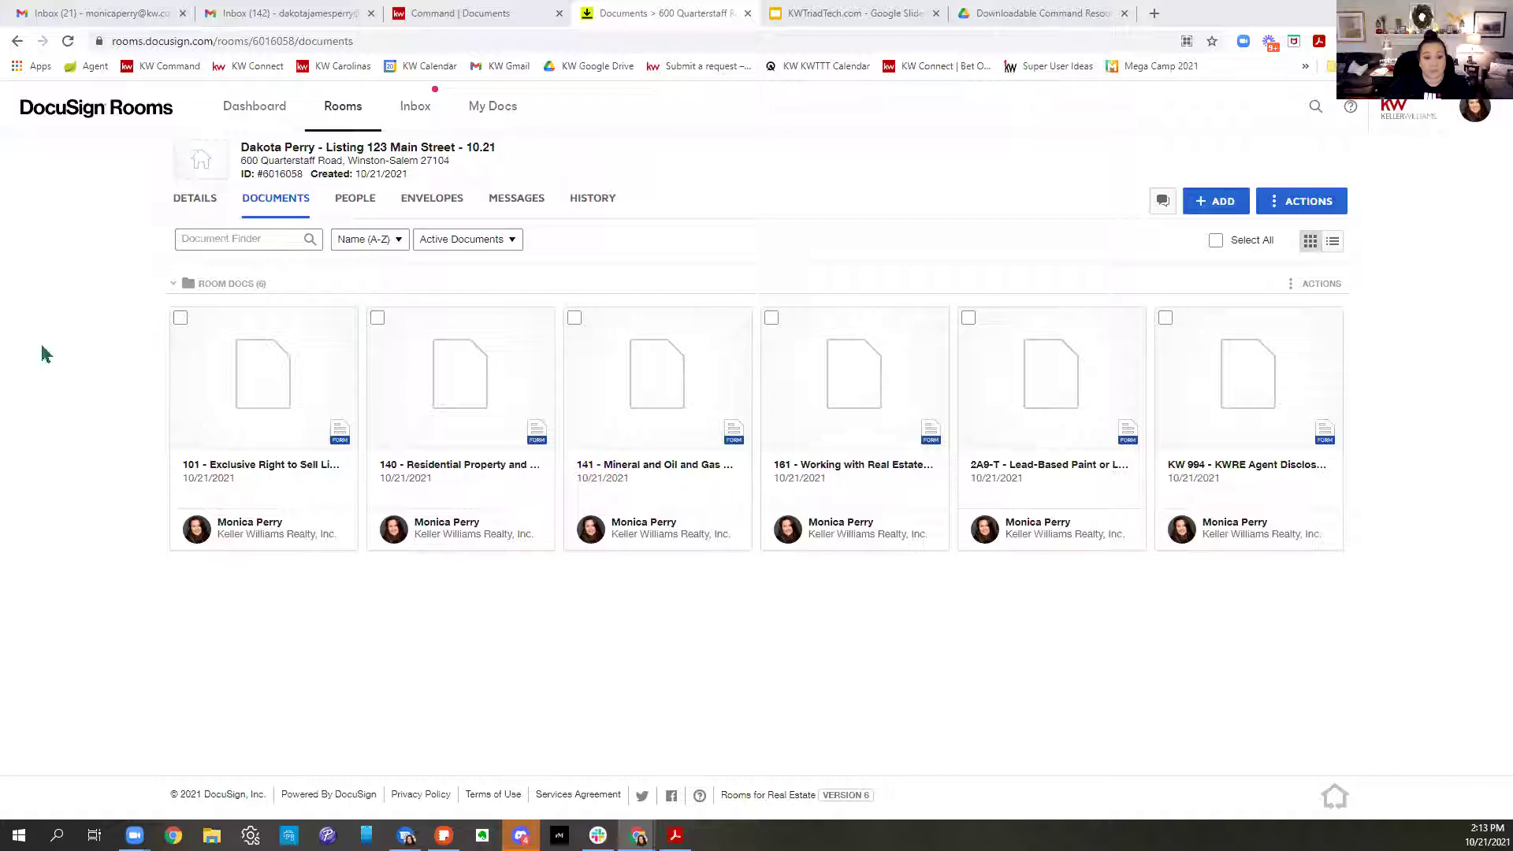
Apply the 101 Exclusive Right to Sell template to the 101 listing agreement document
right_click(249, 374)
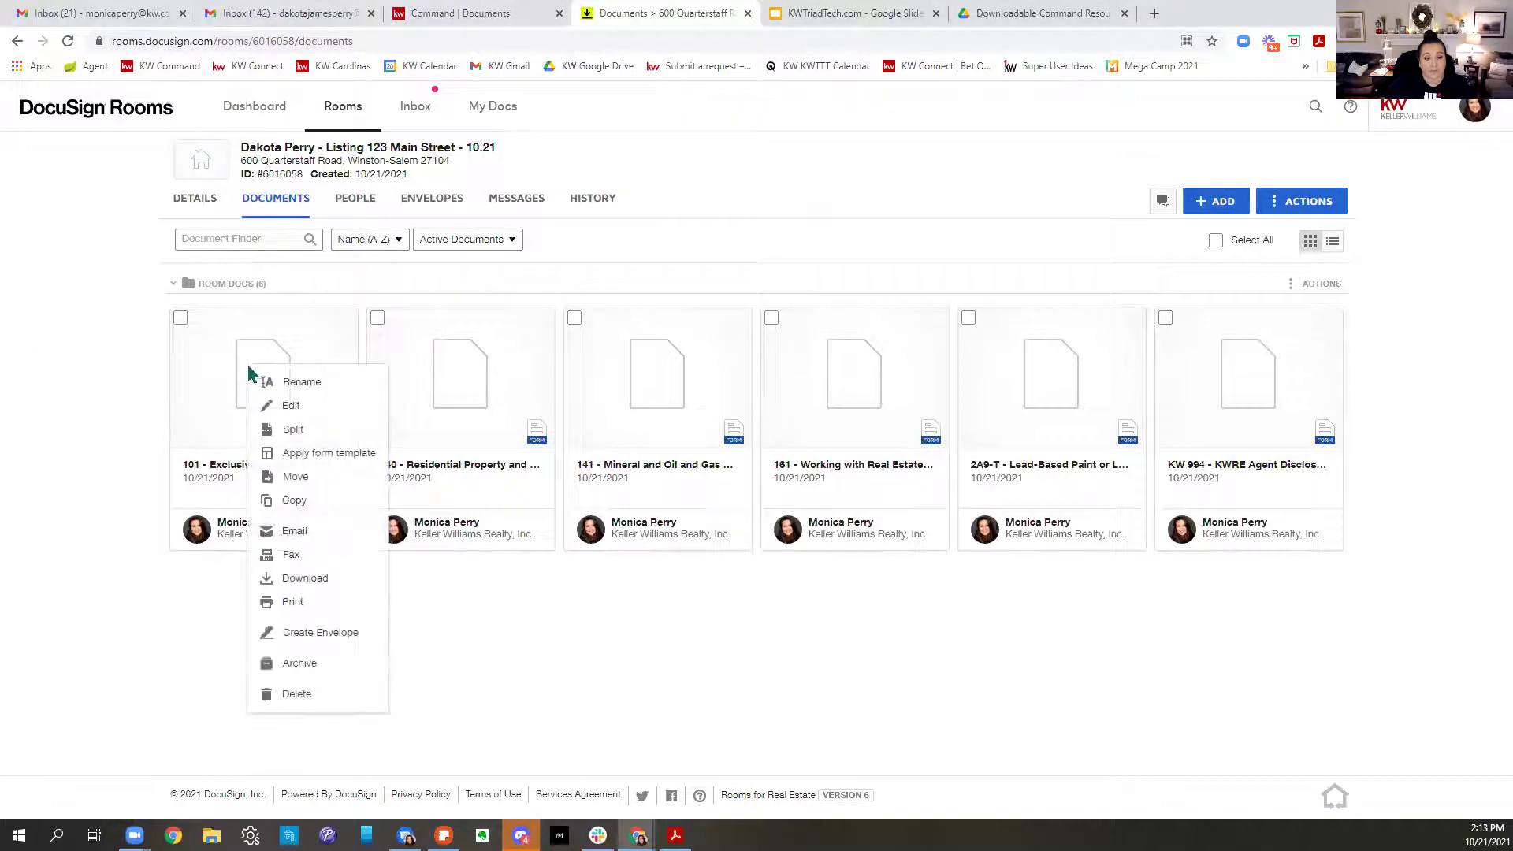
left_click(284, 454)
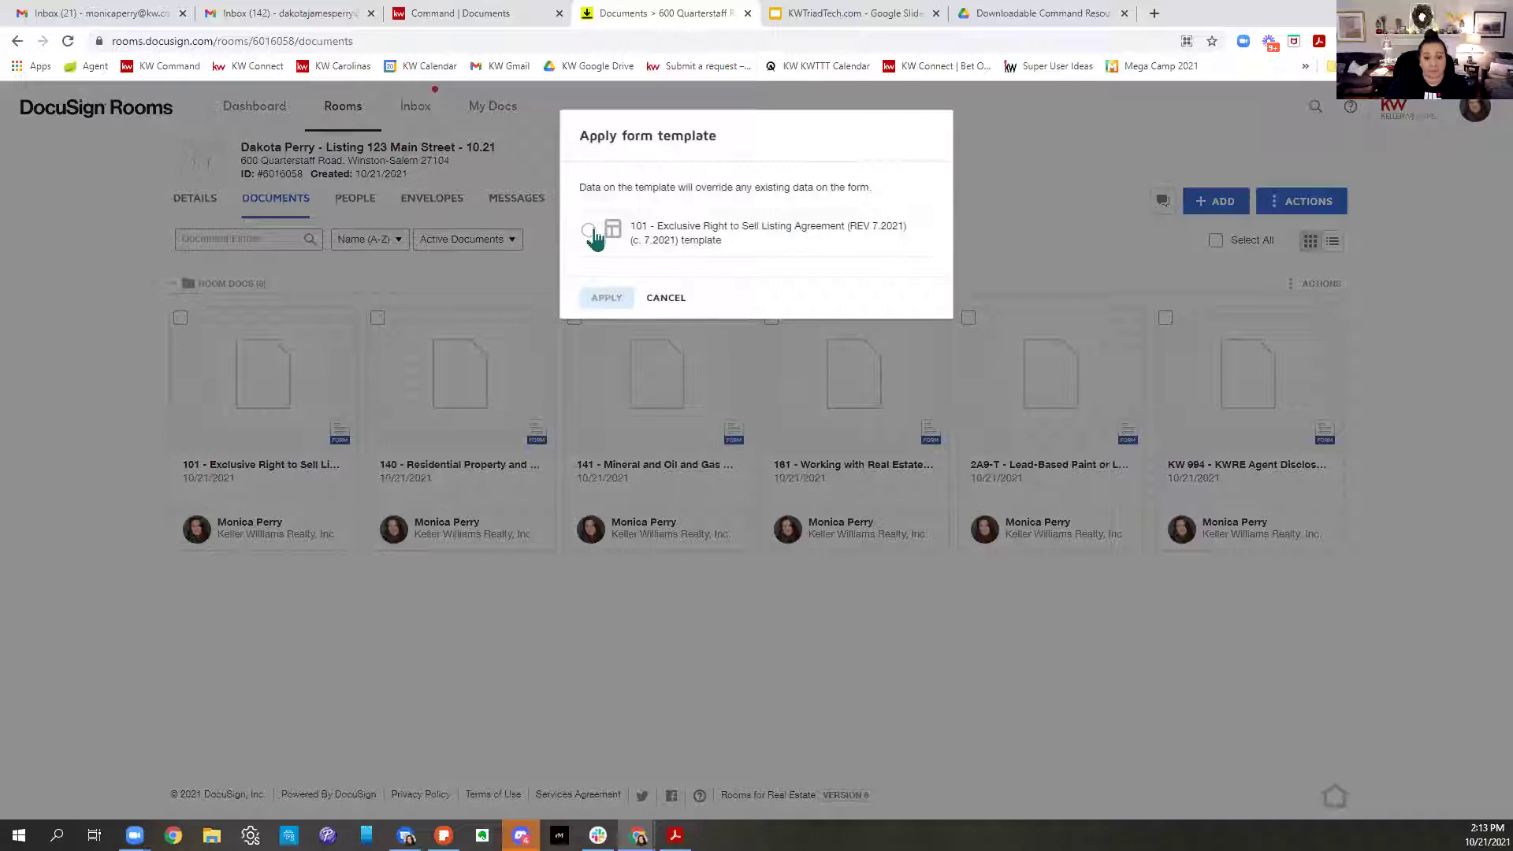
left_click(589, 230)
left_click(610, 297)
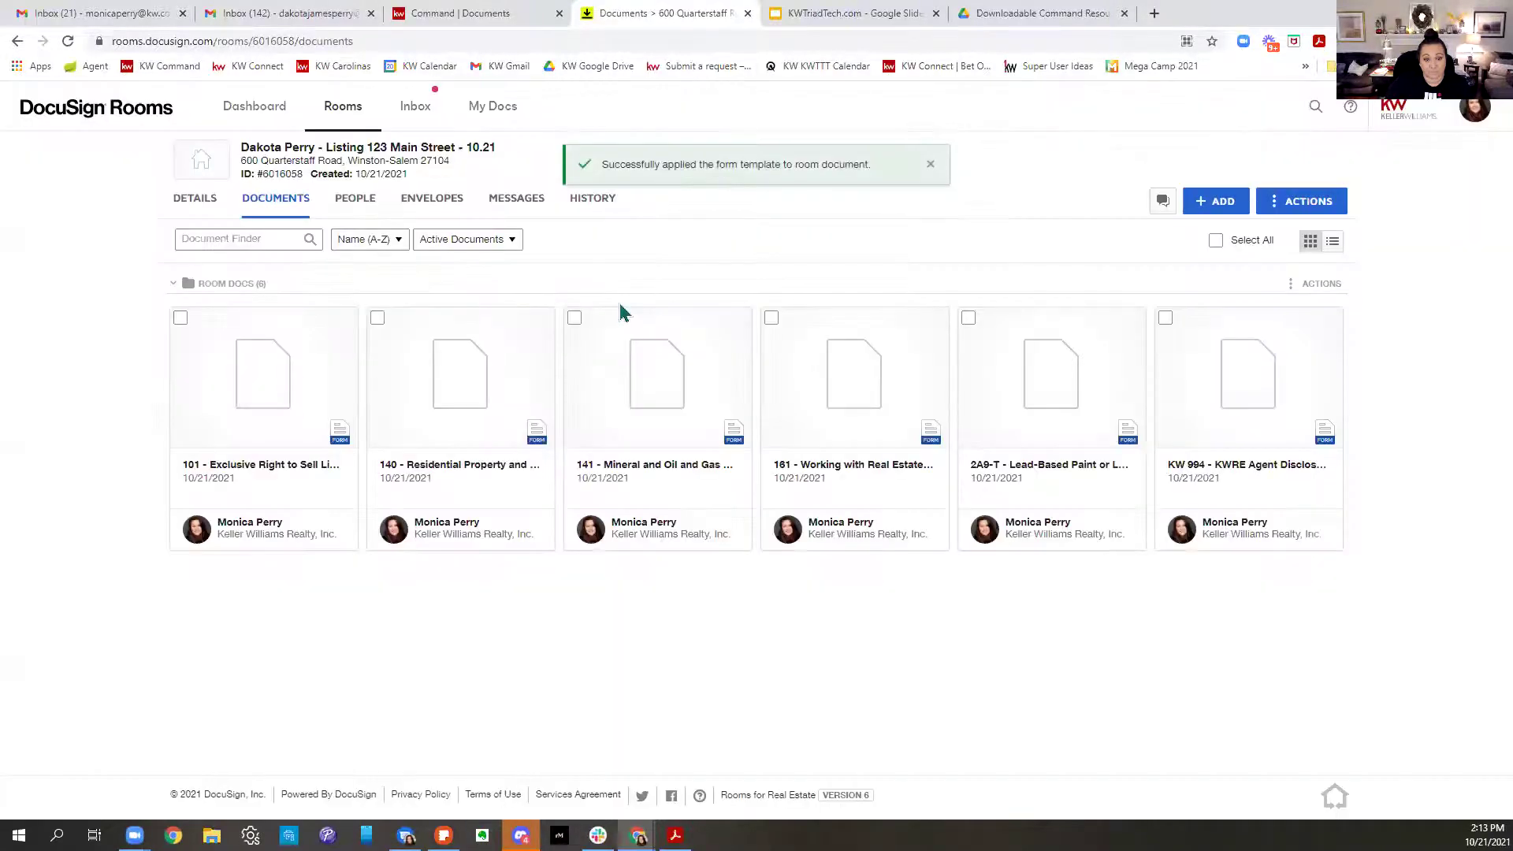
Open the 161 Working with Real Estate Agents Disclosure in the form editor
left_click(863, 382)
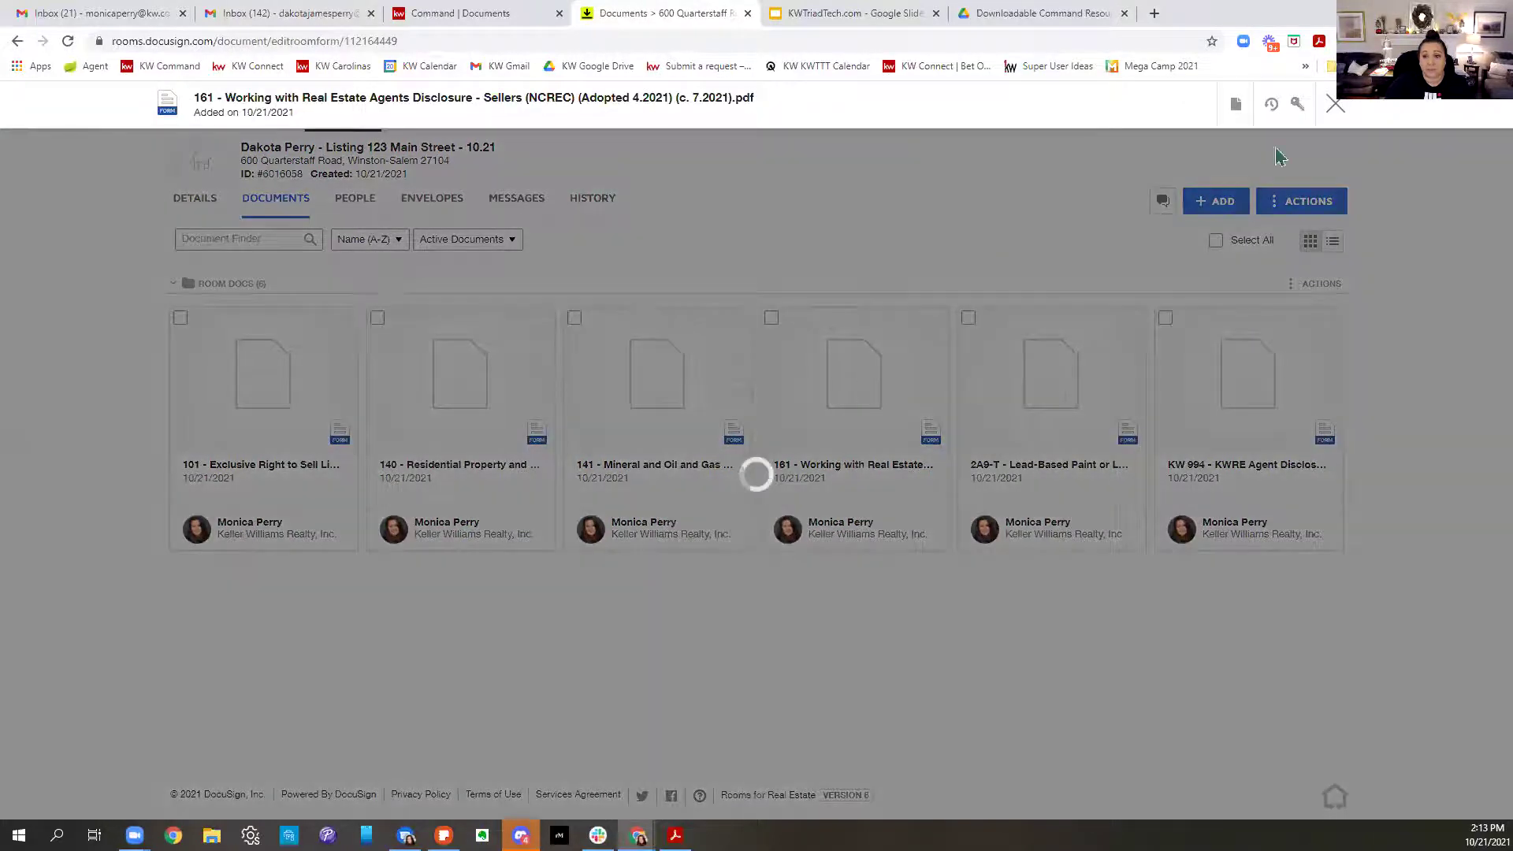
left_click(1335, 104)
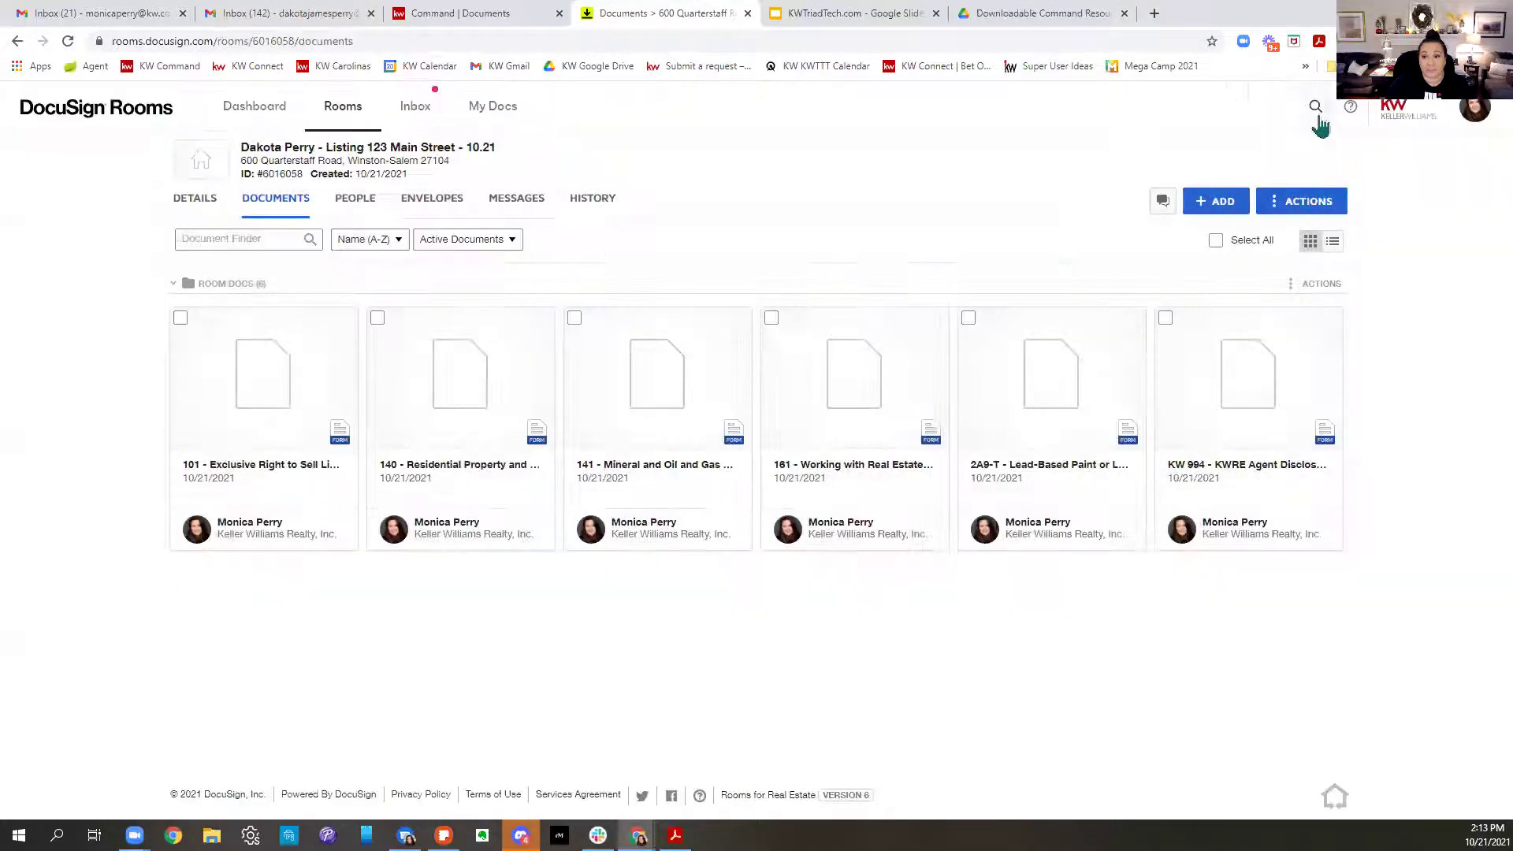
right_click(825, 432)
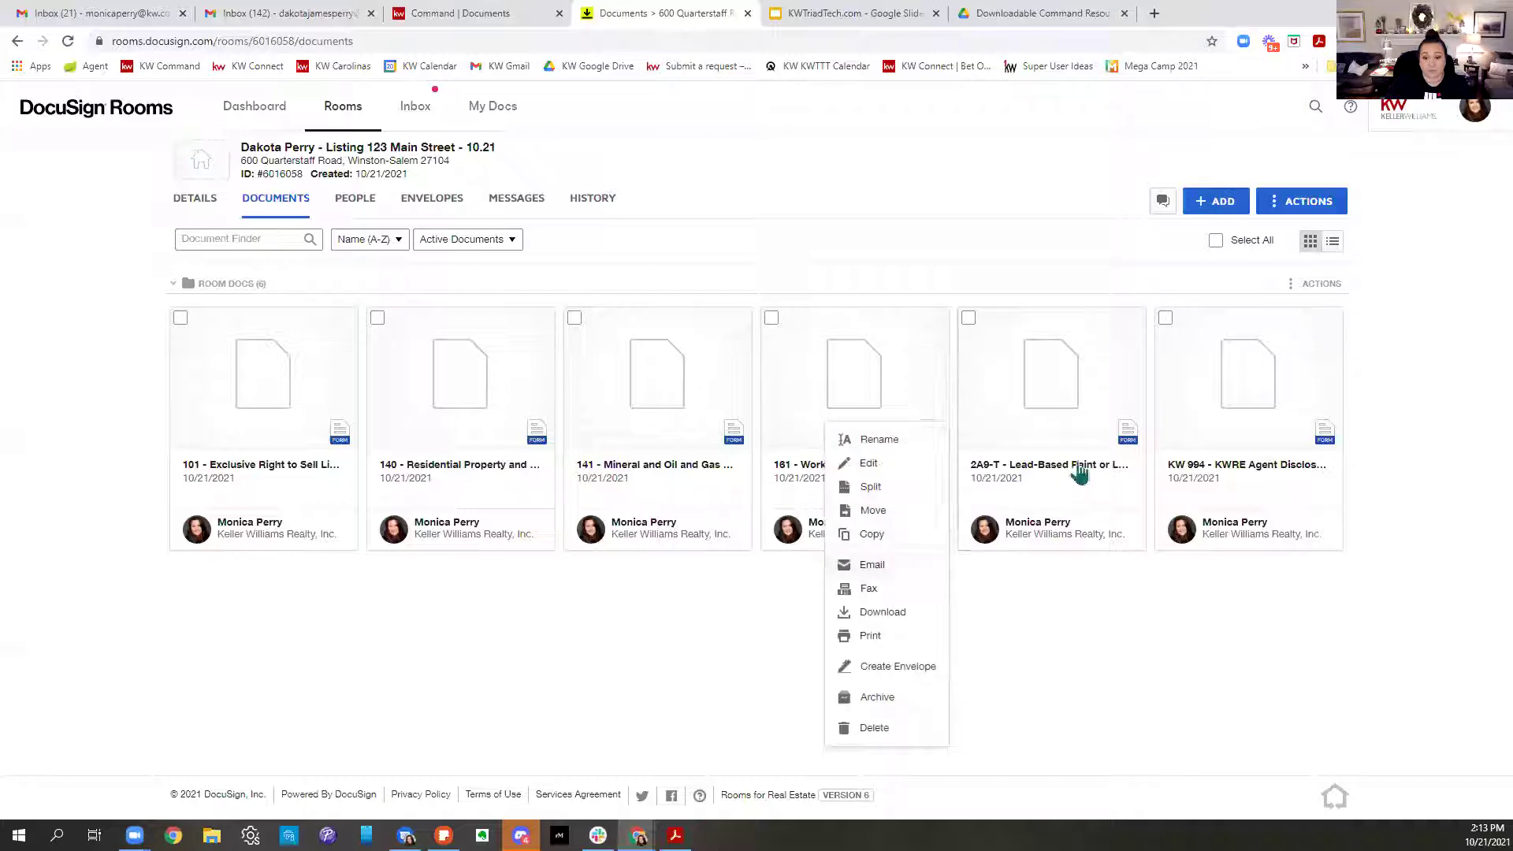
left_click(1275, 646)
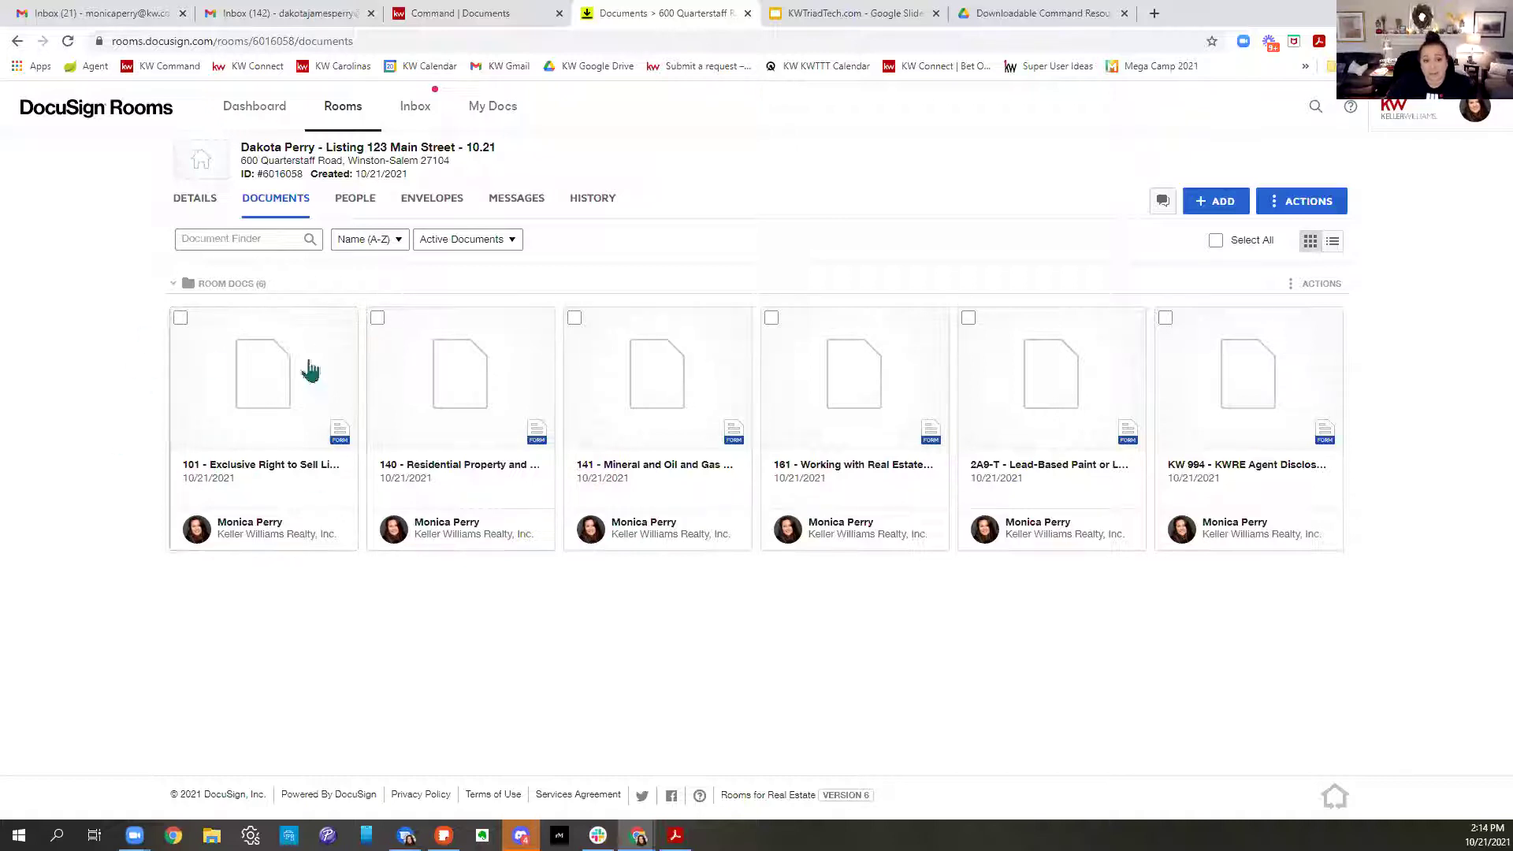
left_click(851, 426)
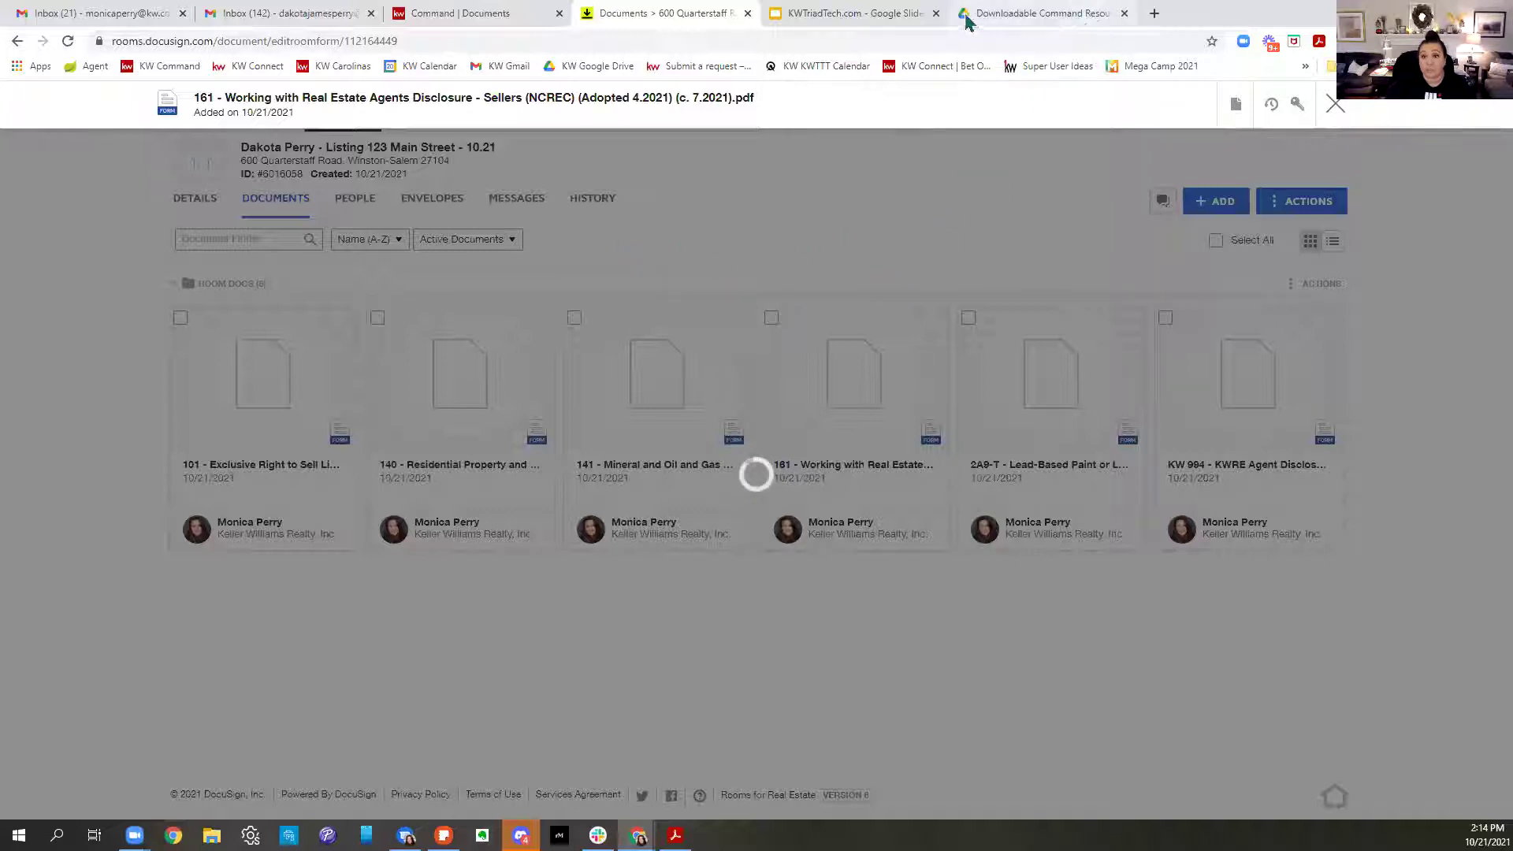
Close the KWTriadTech slides tab and reload so the disclosure form finishes loading
left_click(936, 13)
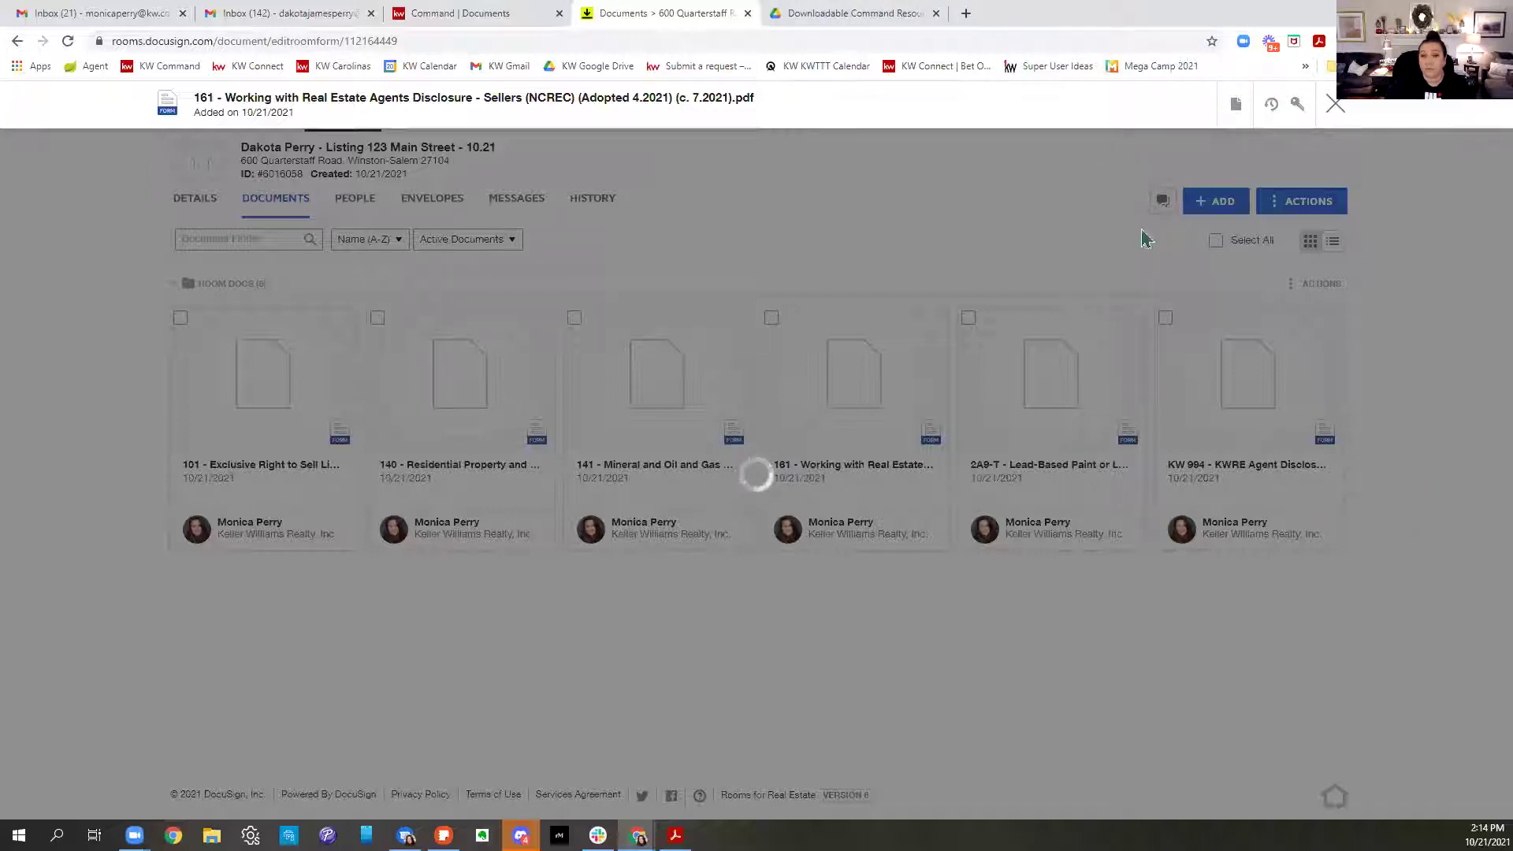
left_click(67, 42)
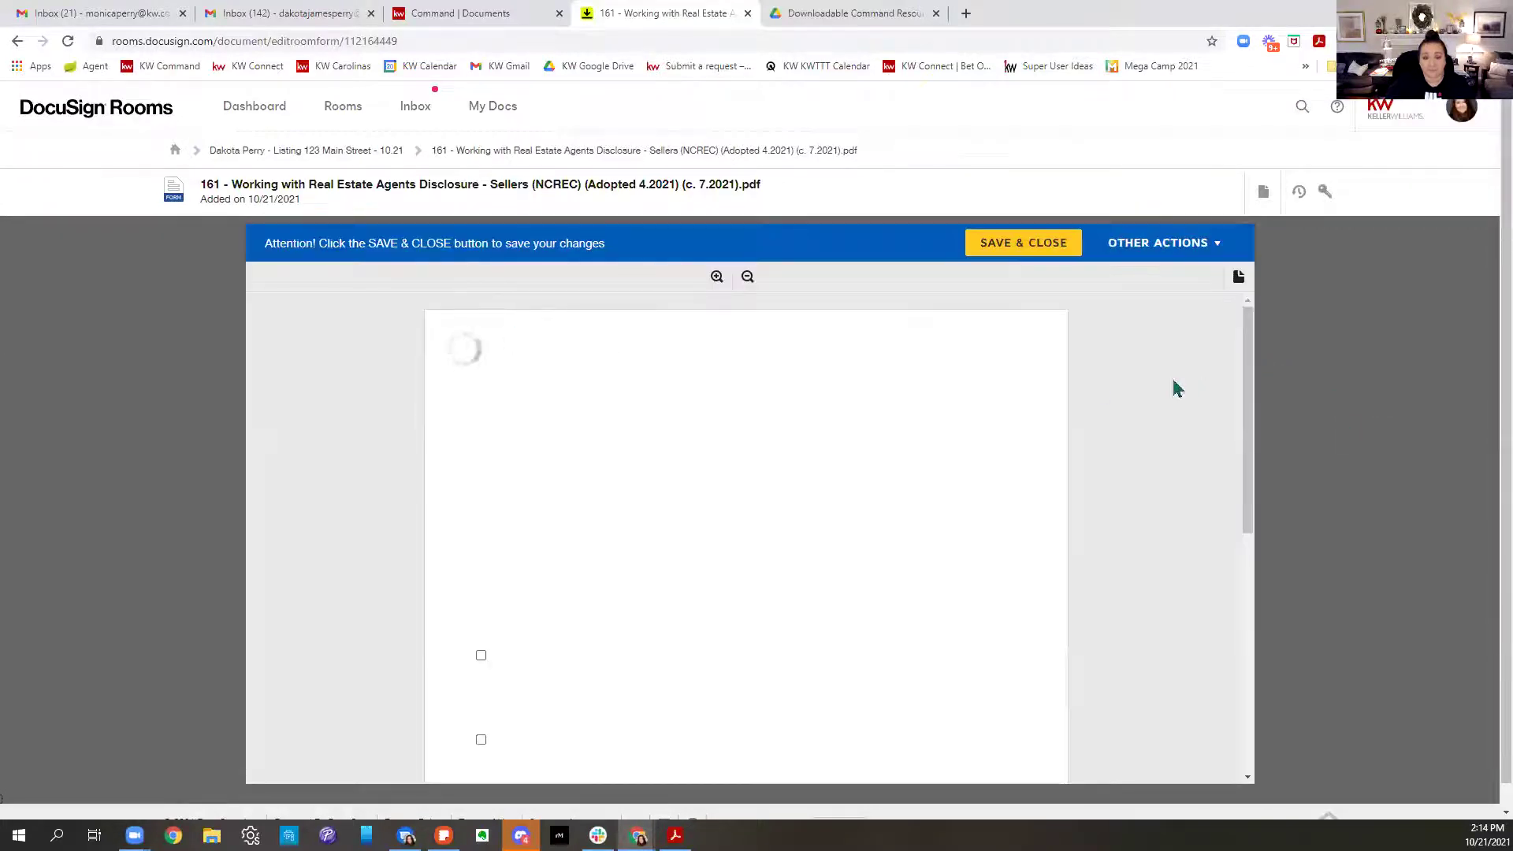
scroll(1106, 406, "down", 10)
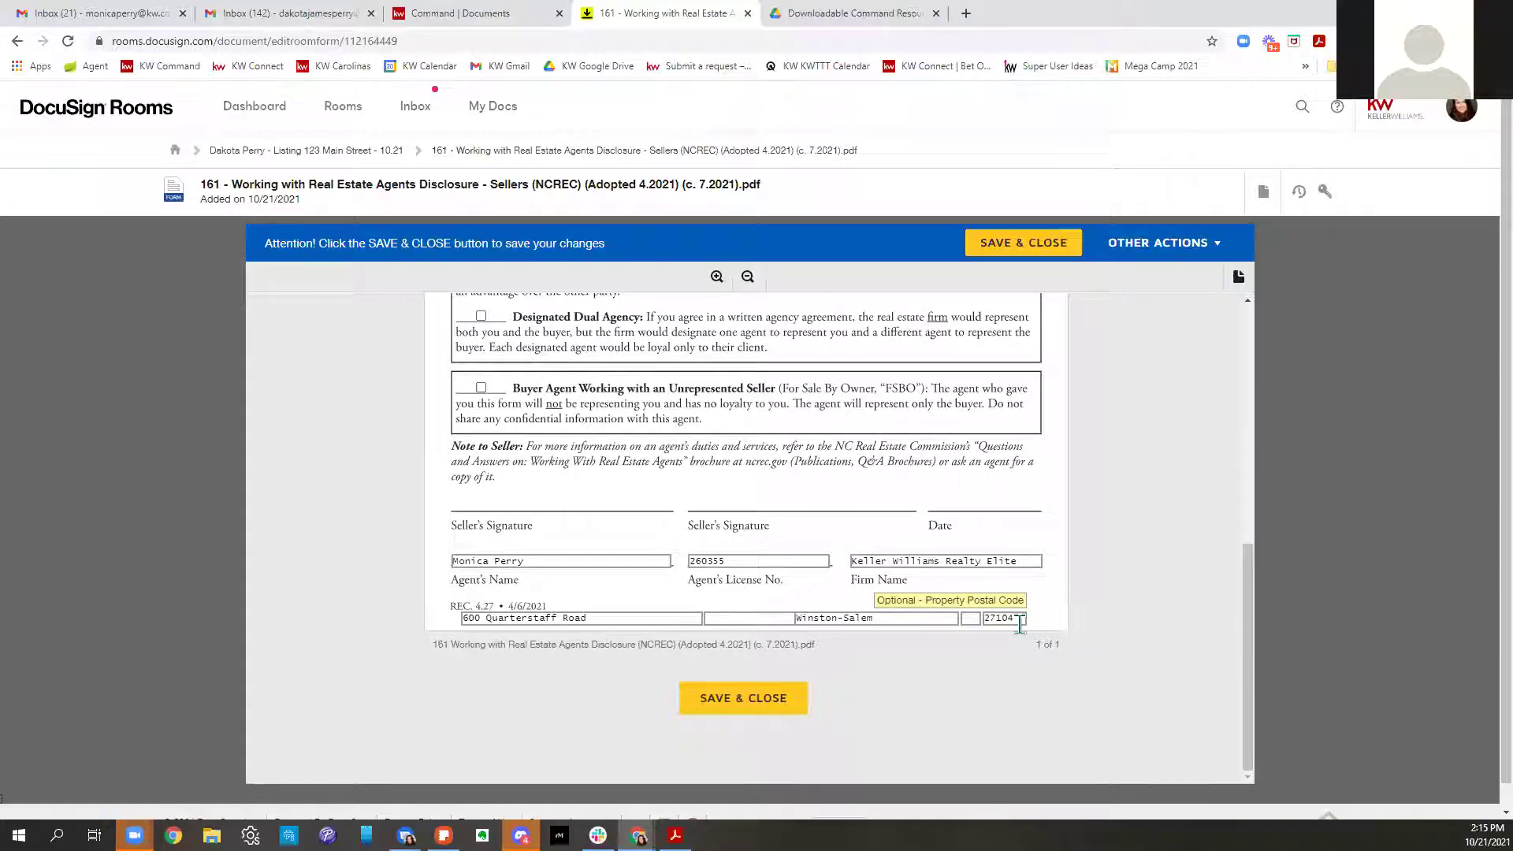
scroll(1019, 624, "up", 5)
Tick Seller's Agency, Dual Agency, Designated Dual Agency and Buyer Agent boxes, then save and close
left_click(481, 539)
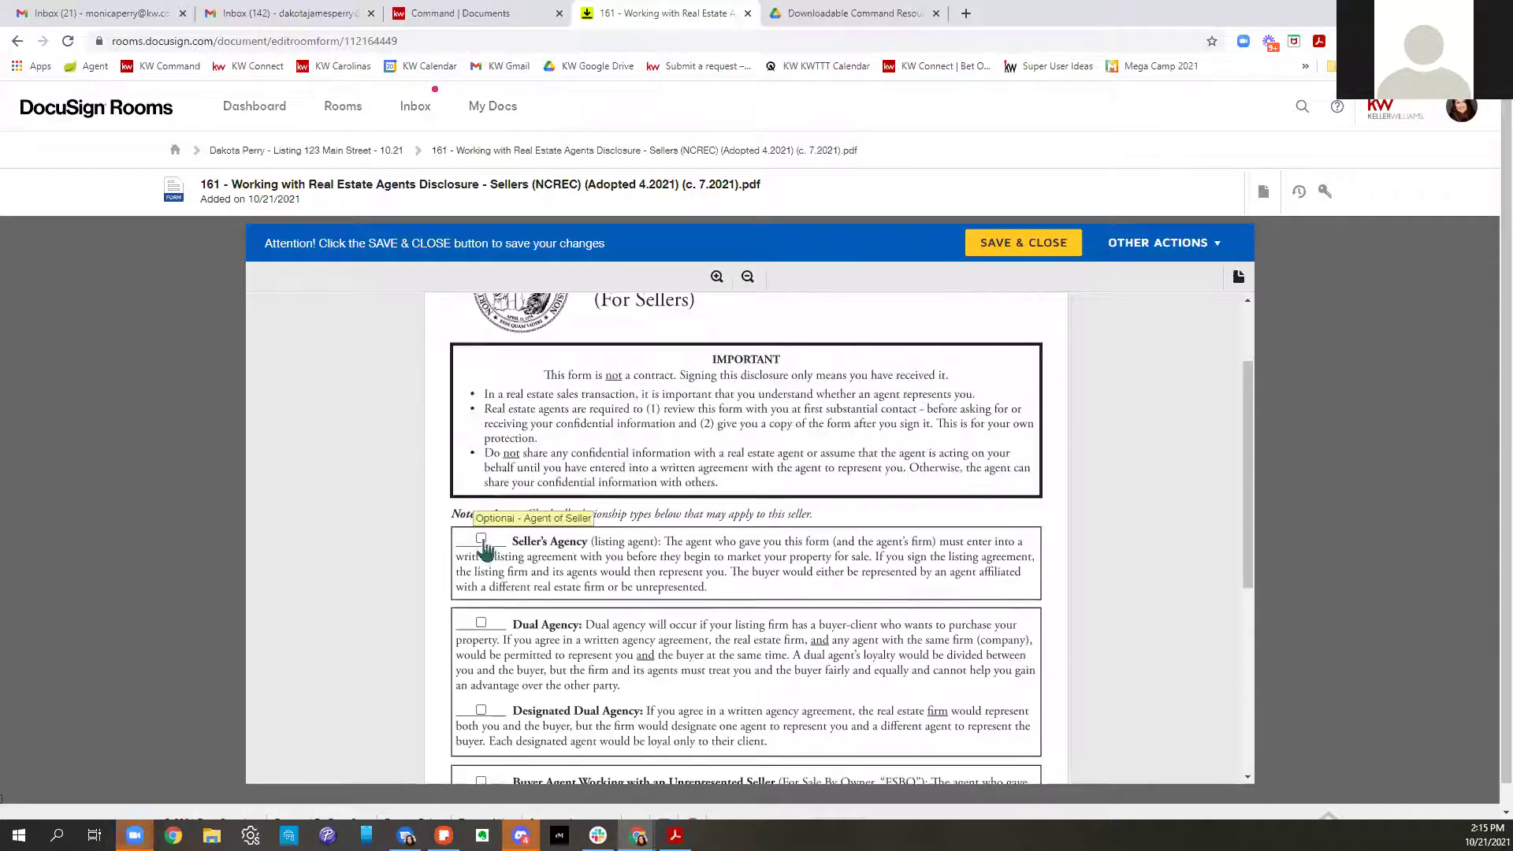
scroll(729, 627, "down", 2)
left_click(481, 465)
left_click(481, 555)
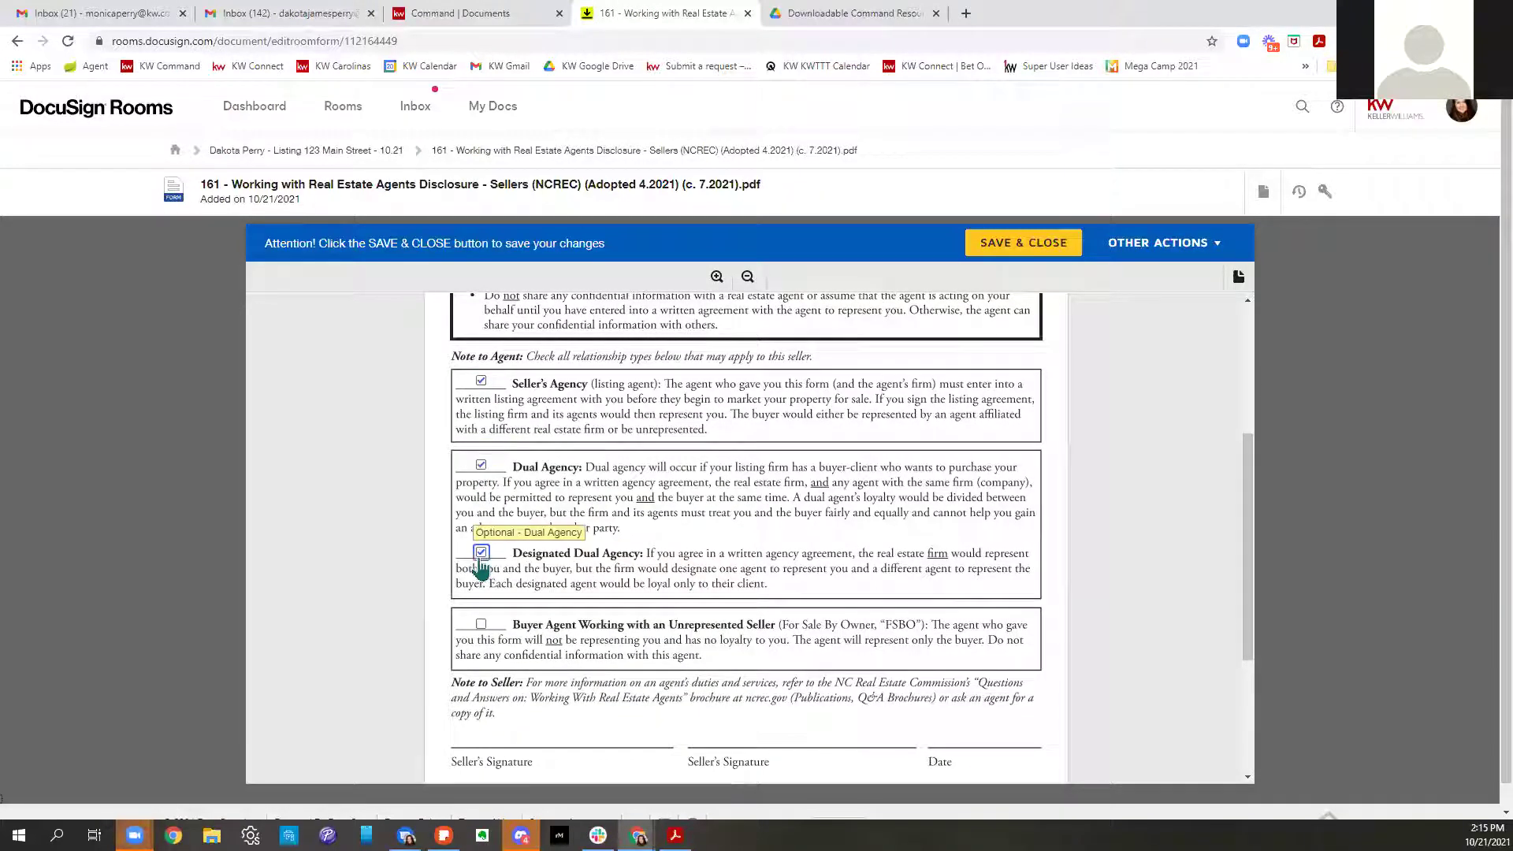
left_click(481, 624)
scroll(1019, 640, "down", 3)
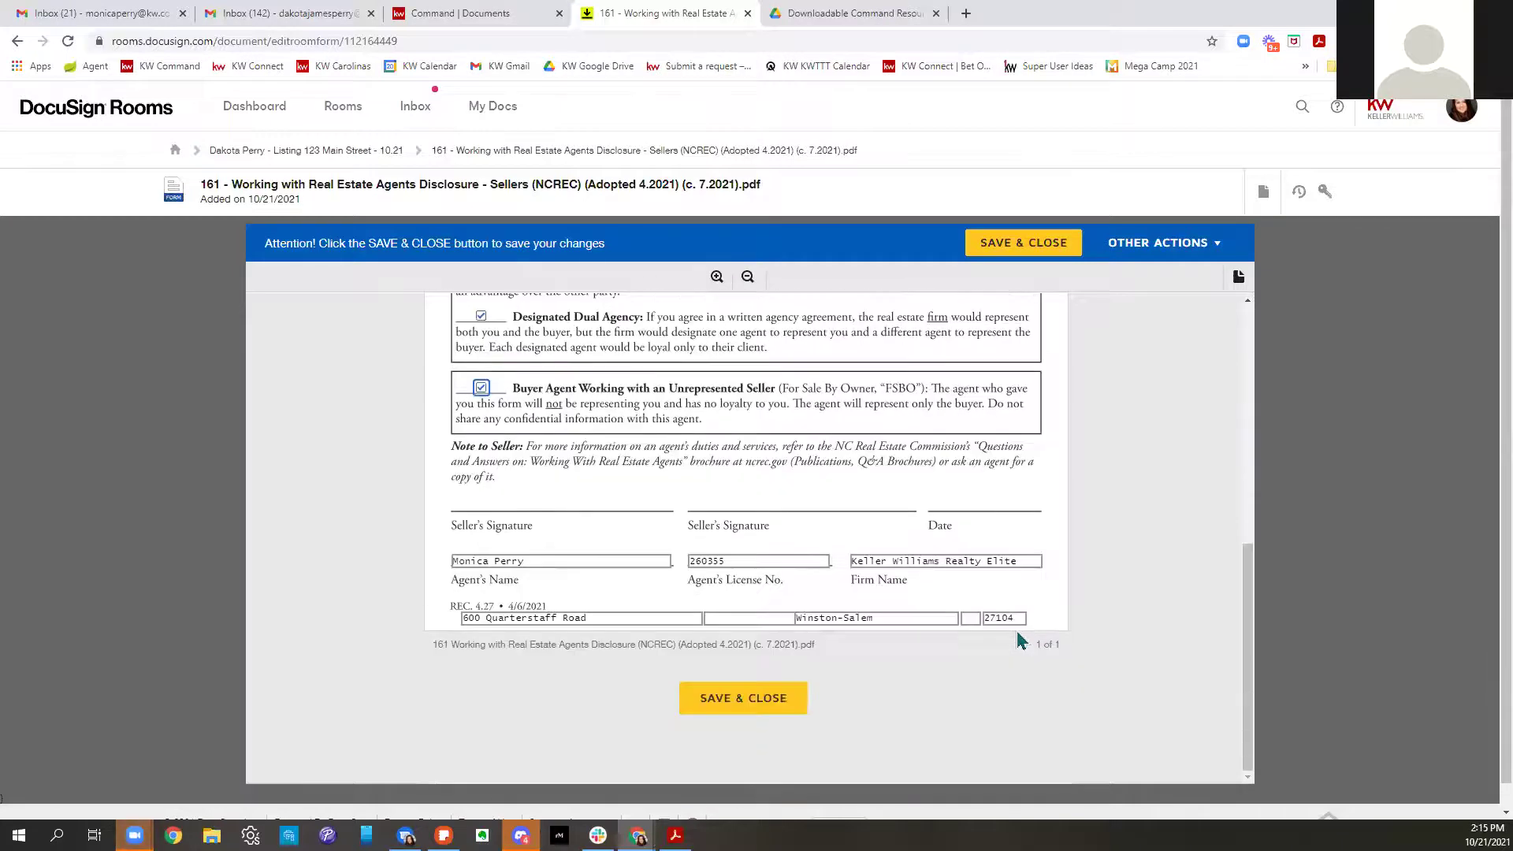
left_click(725, 705)
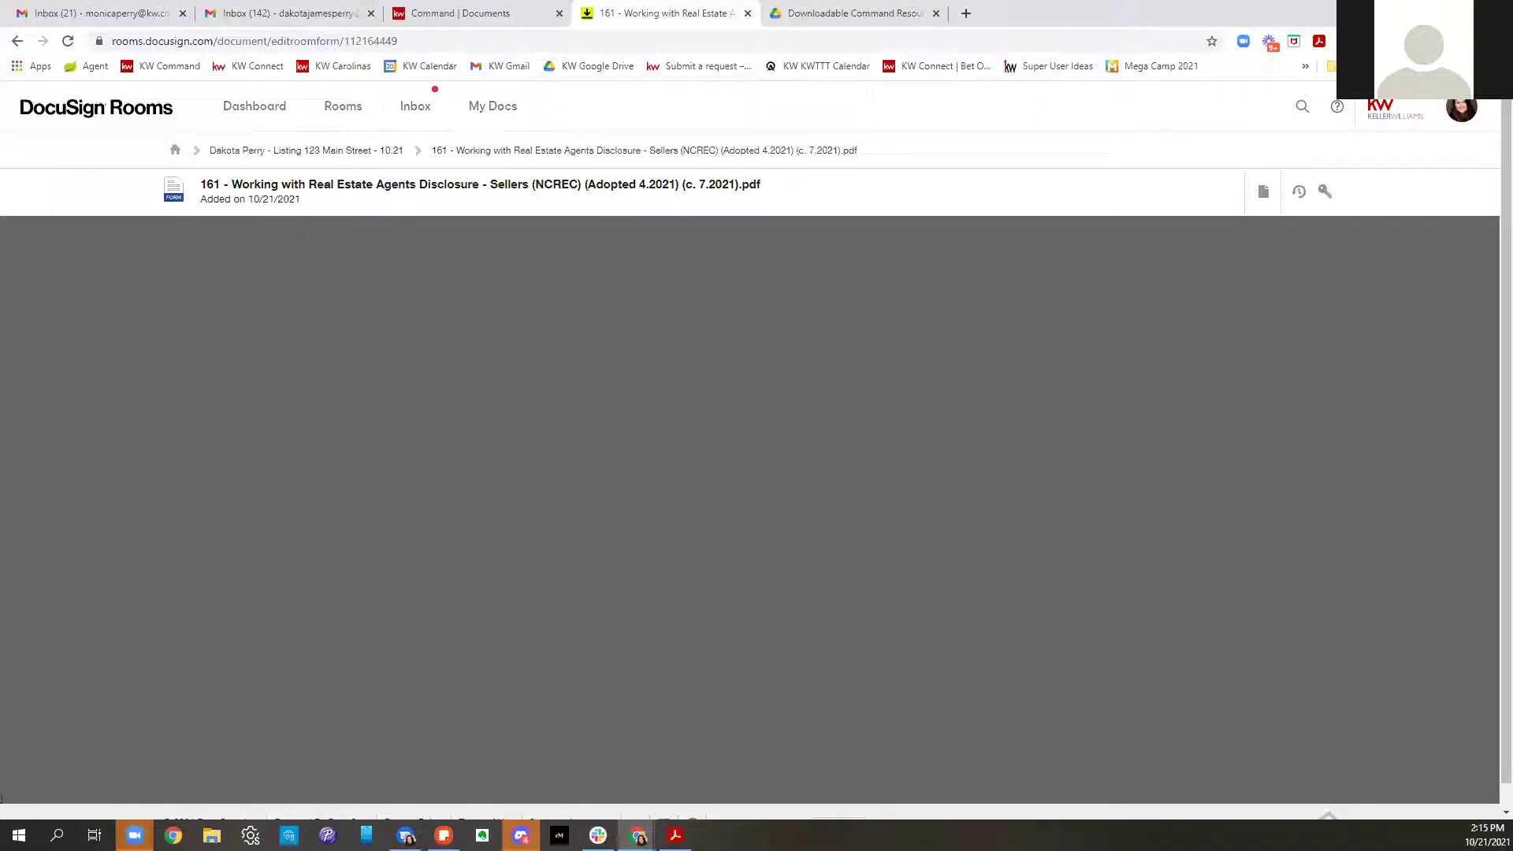
Reload and open the 123 Main Street listing room from the Rooms list
left_click(67, 40)
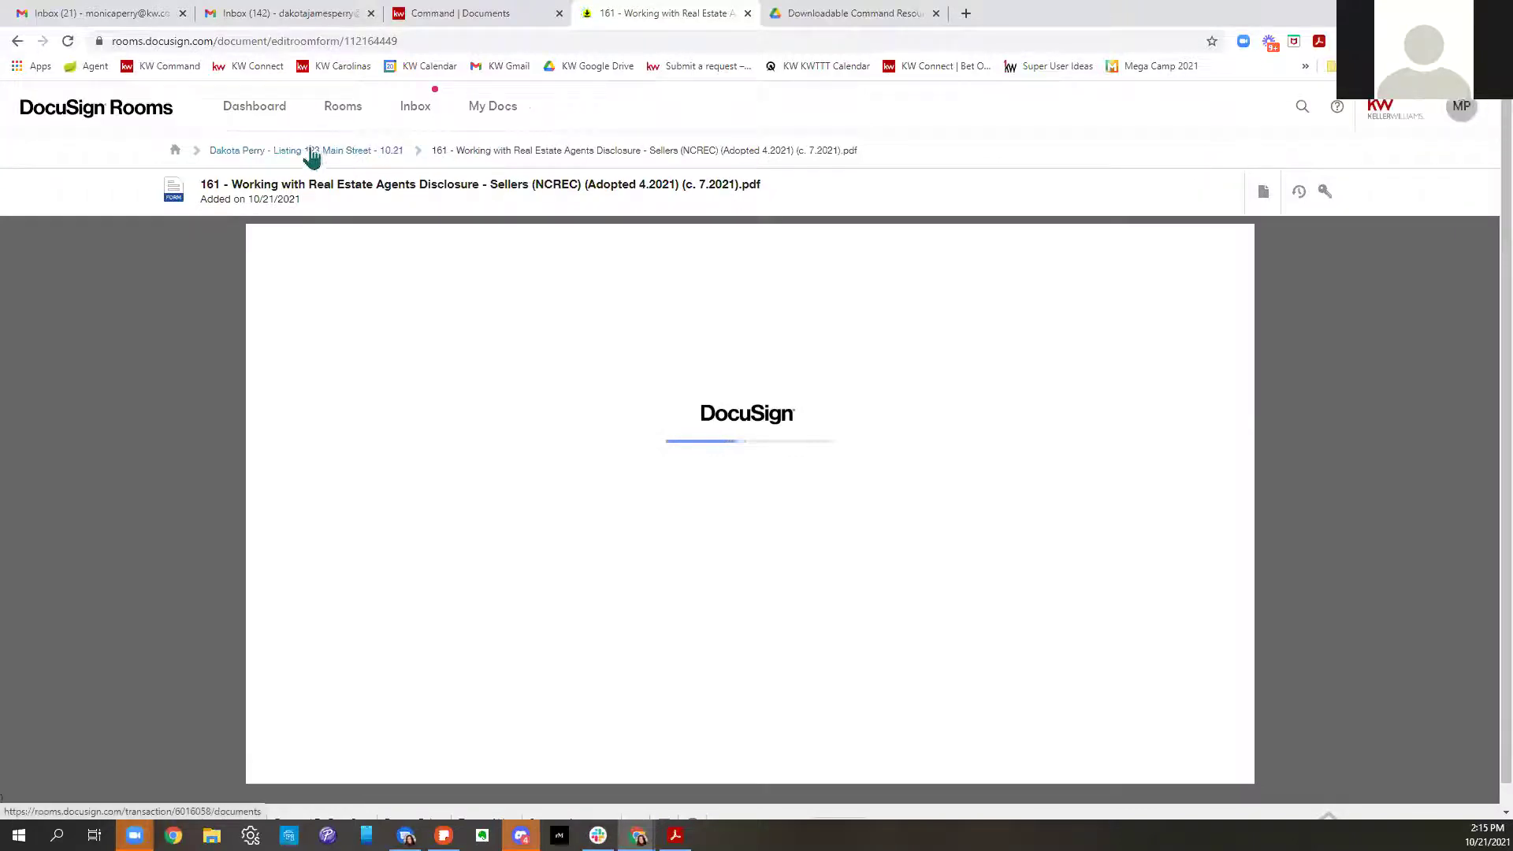
left_click(334, 115)
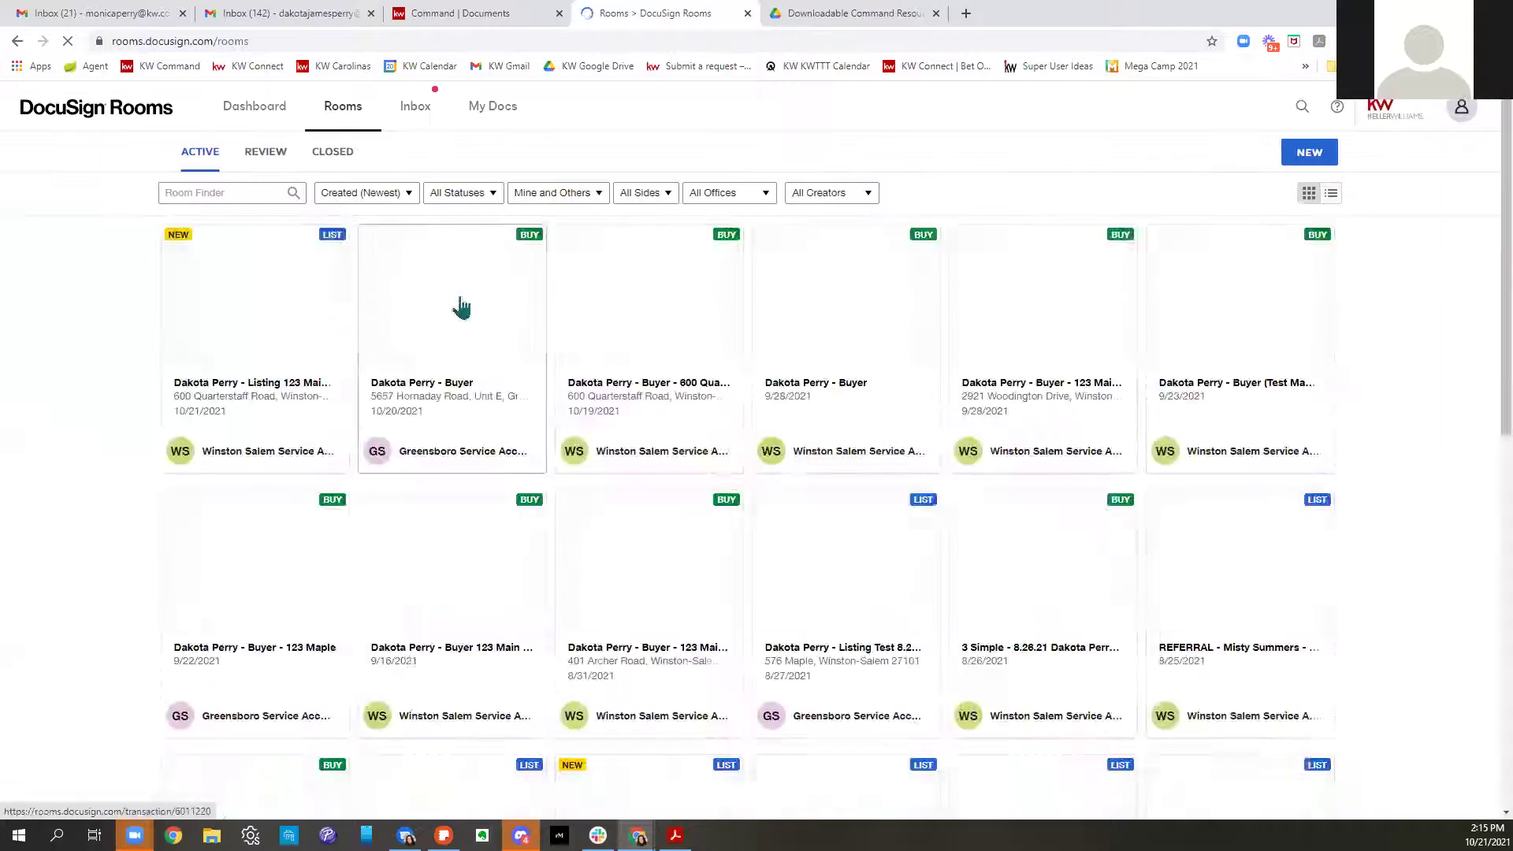
left_click(284, 310)
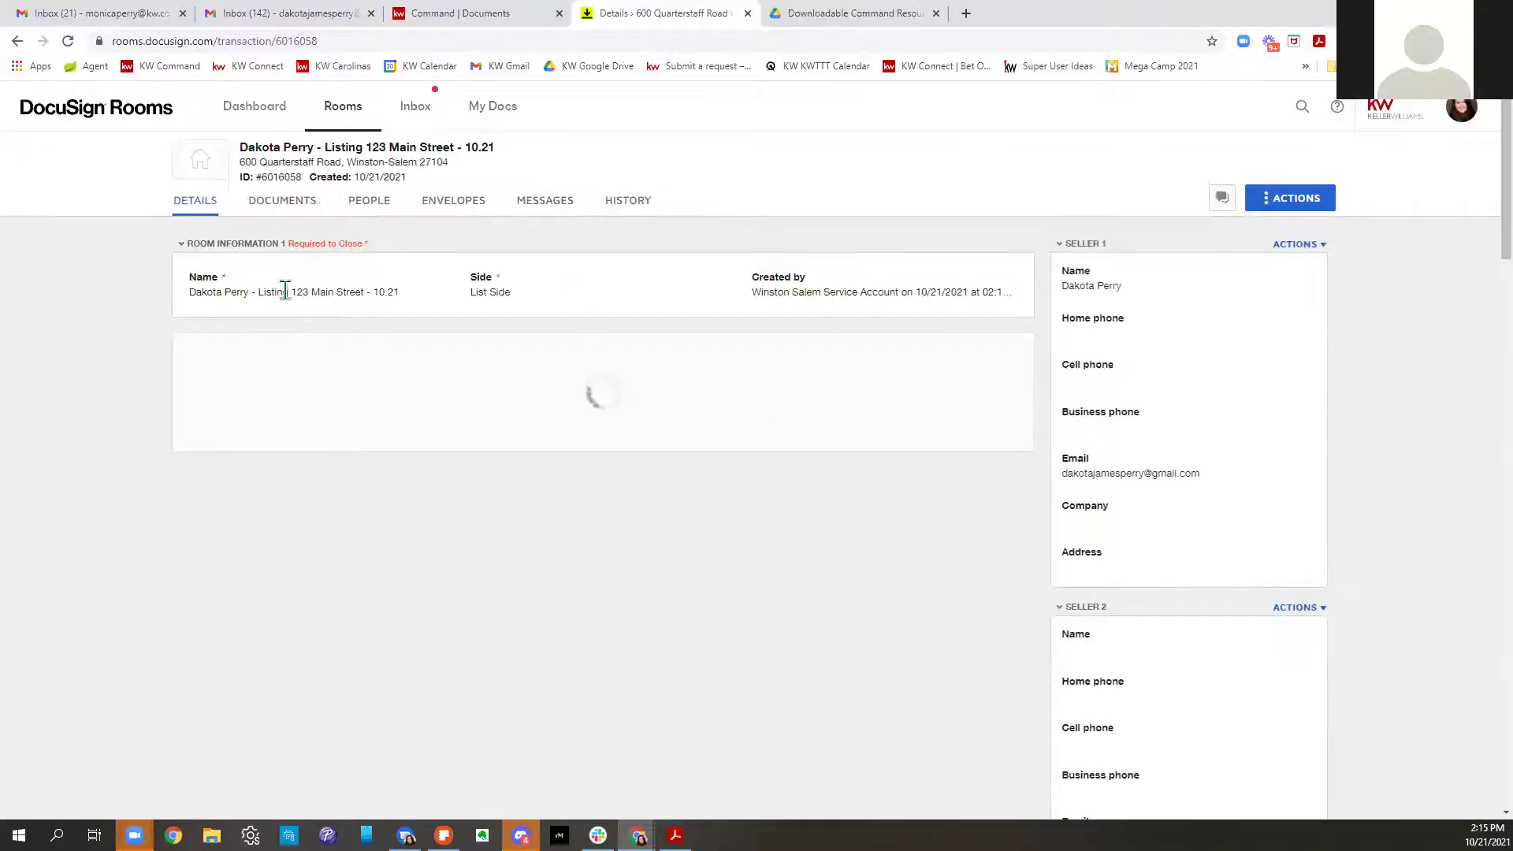
Compare the room's title with the KW Command listing title, then return to the room details
mouse_move(239, 162)
left_mouse_down()
mouse_move(270, 158)
mouse_move(245, 154)
left_mouse_up()
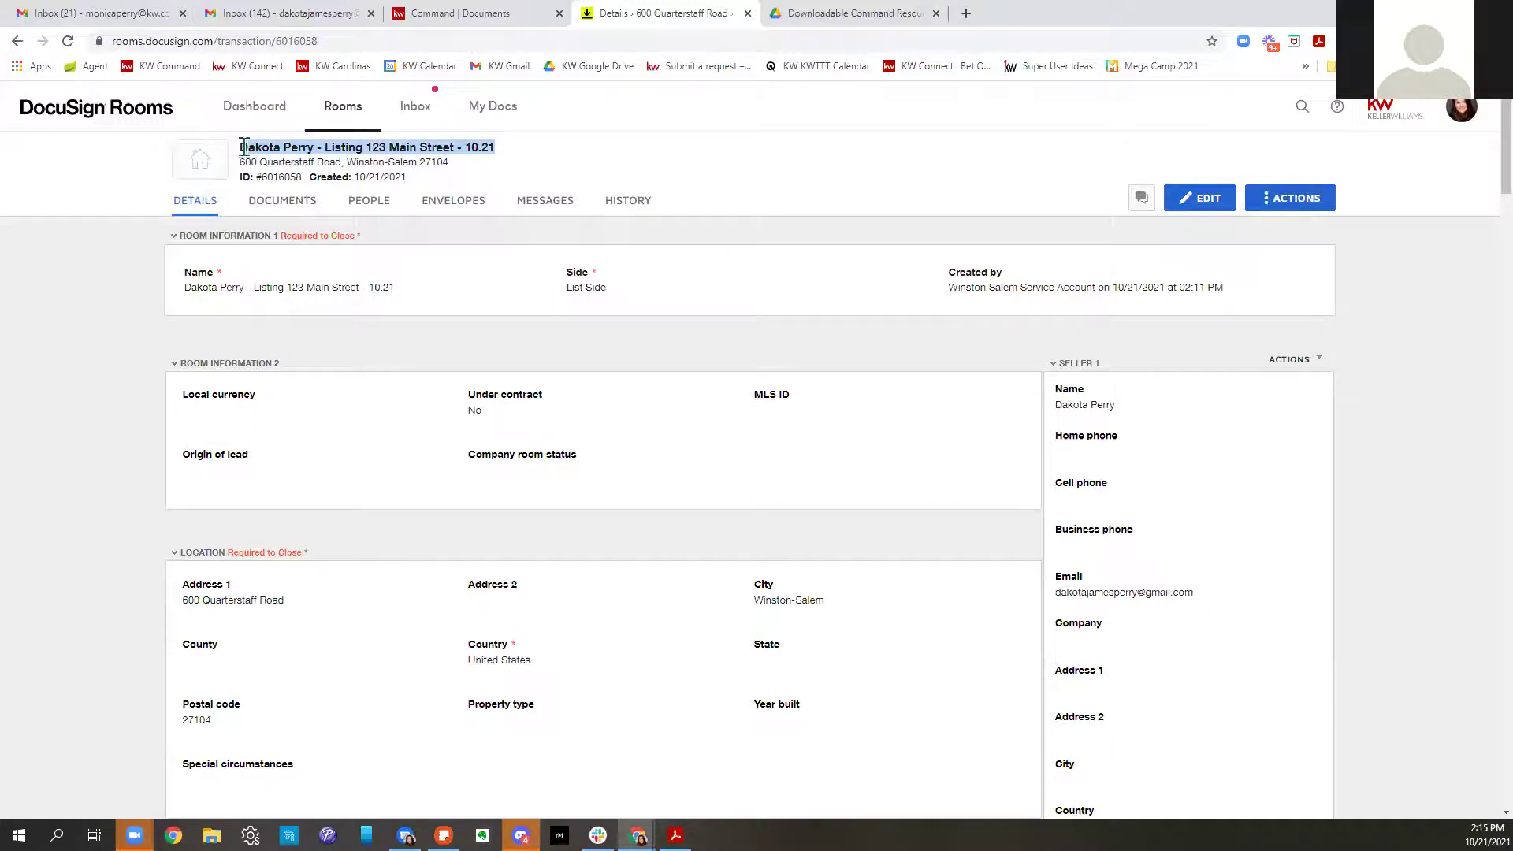
left_click(462, 13)
left_click_drag(417, 181, 105, 187)
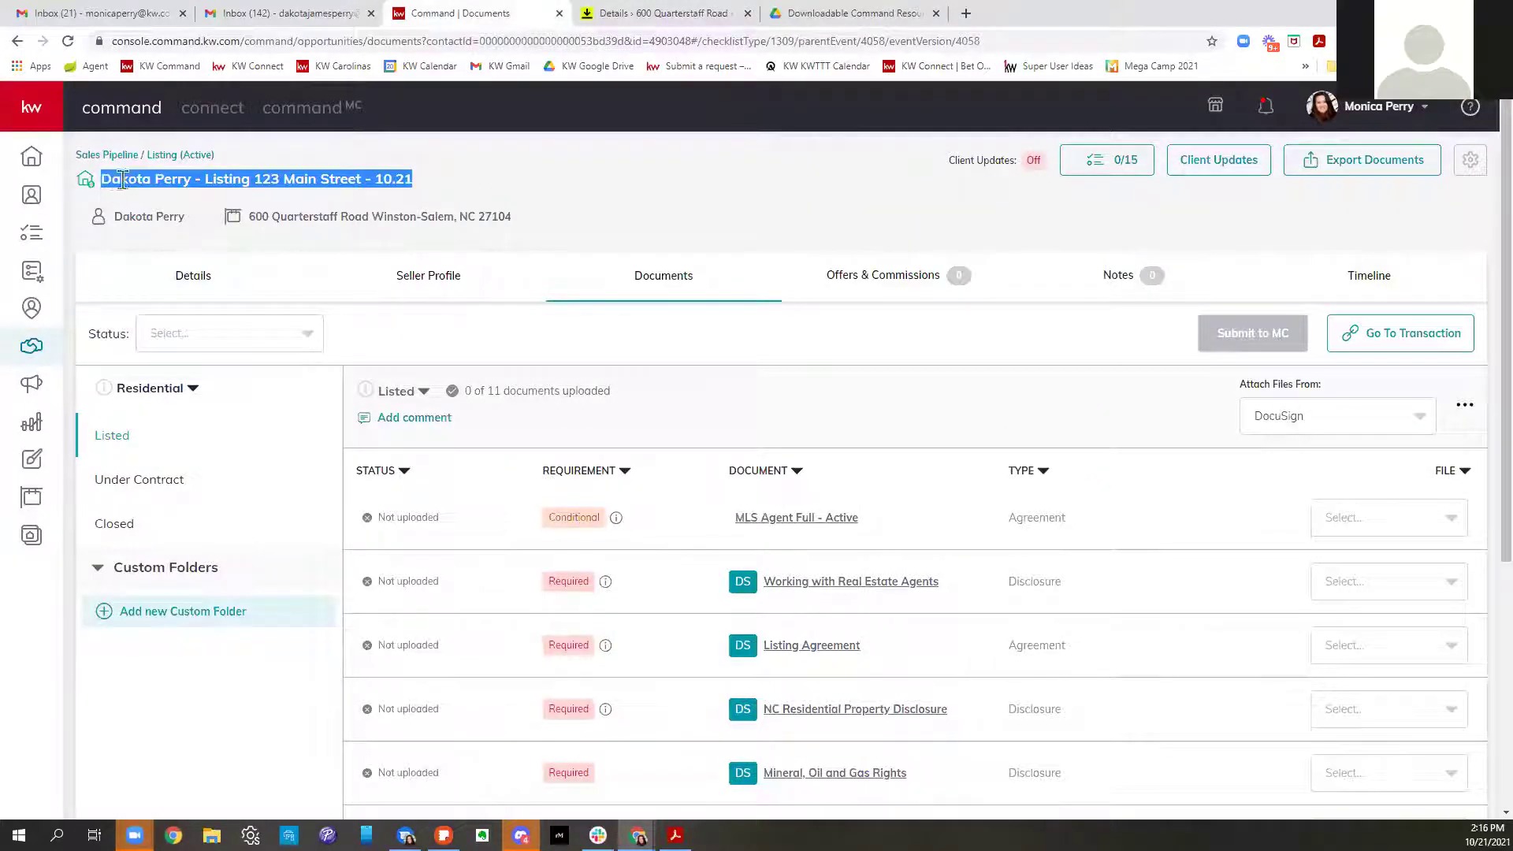
left_click(622, 13)
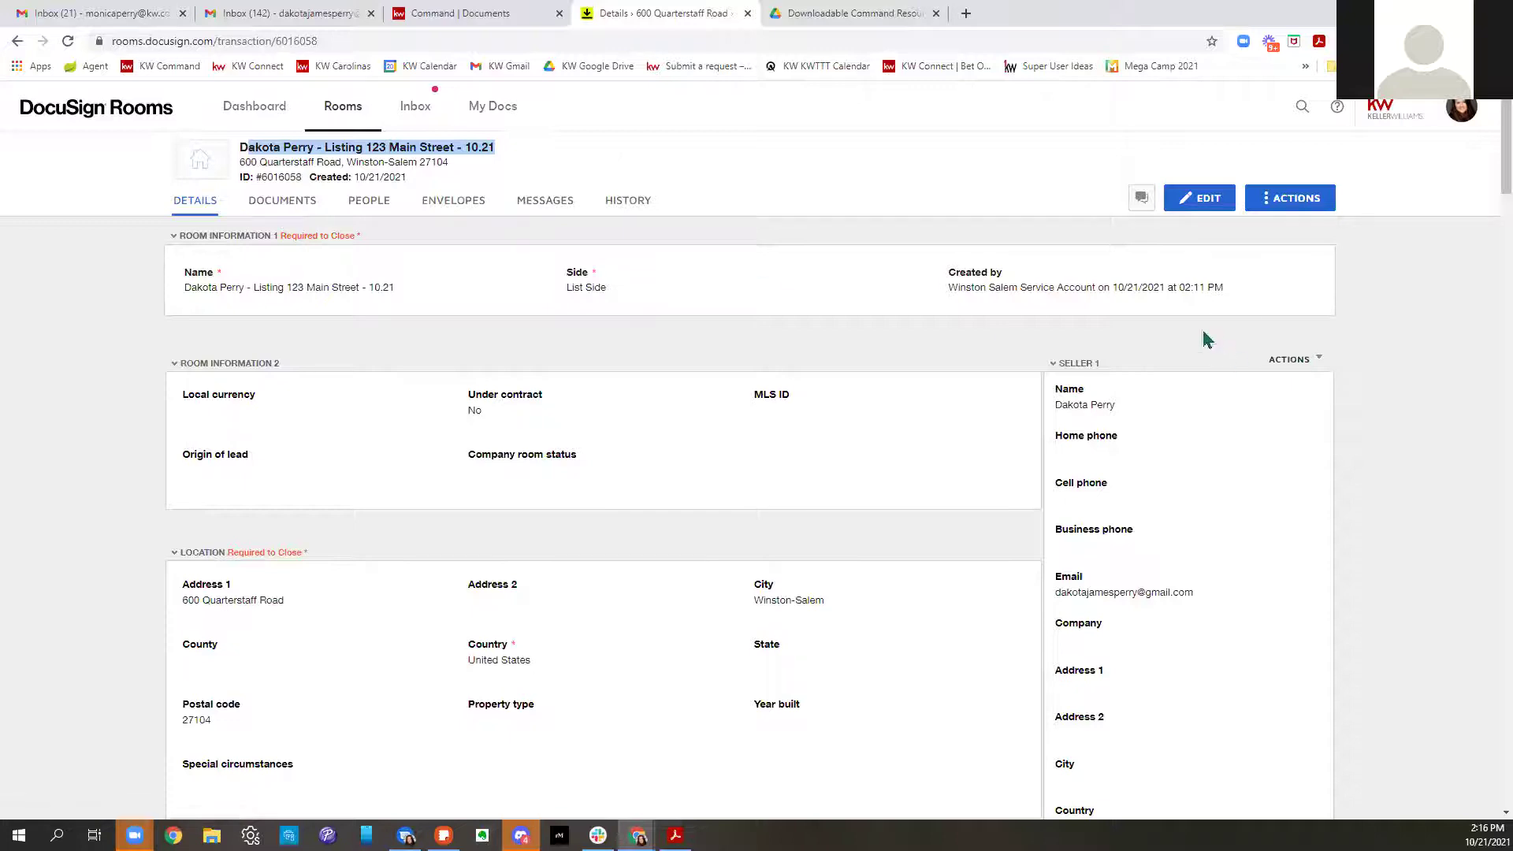
scroll(854, 523, "down", 3)
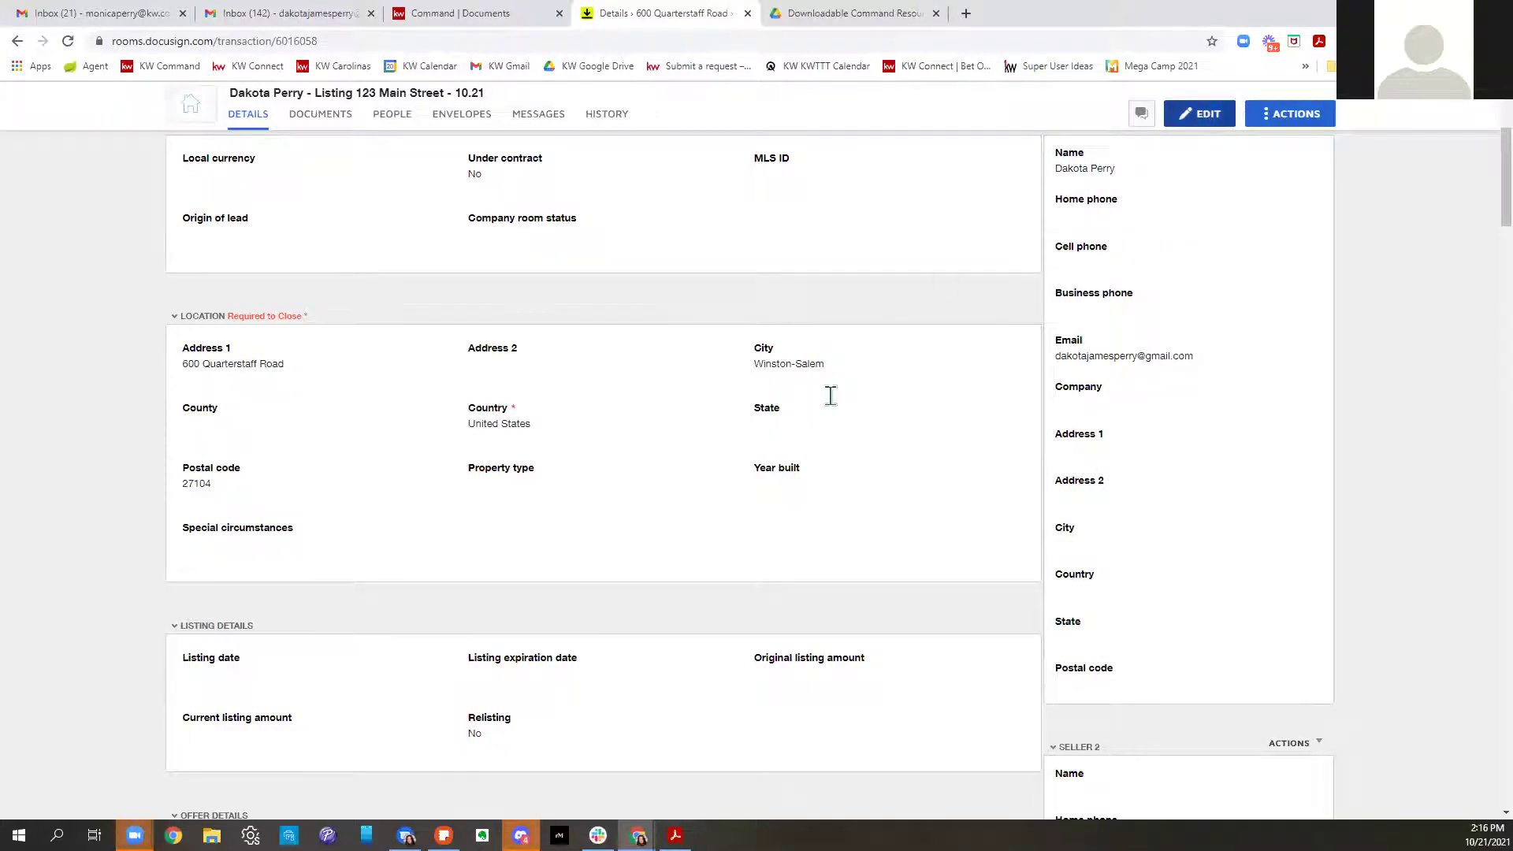
Set the room's State to North Carolina
left_click(823, 446)
scroll(876, 404, "down", 5)
scroll(875, 400, "down", 6)
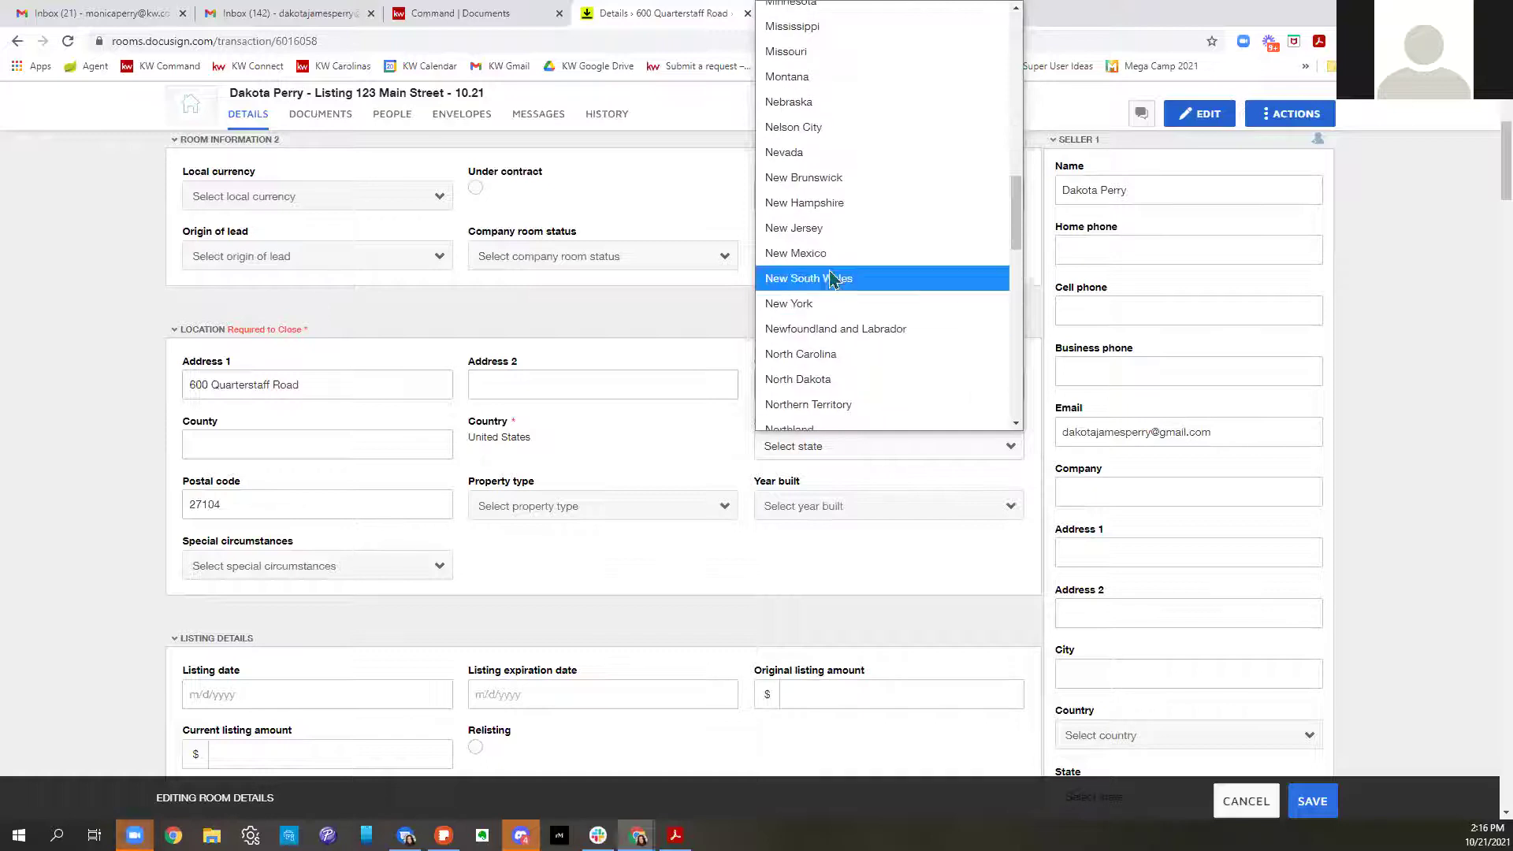
left_click(832, 354)
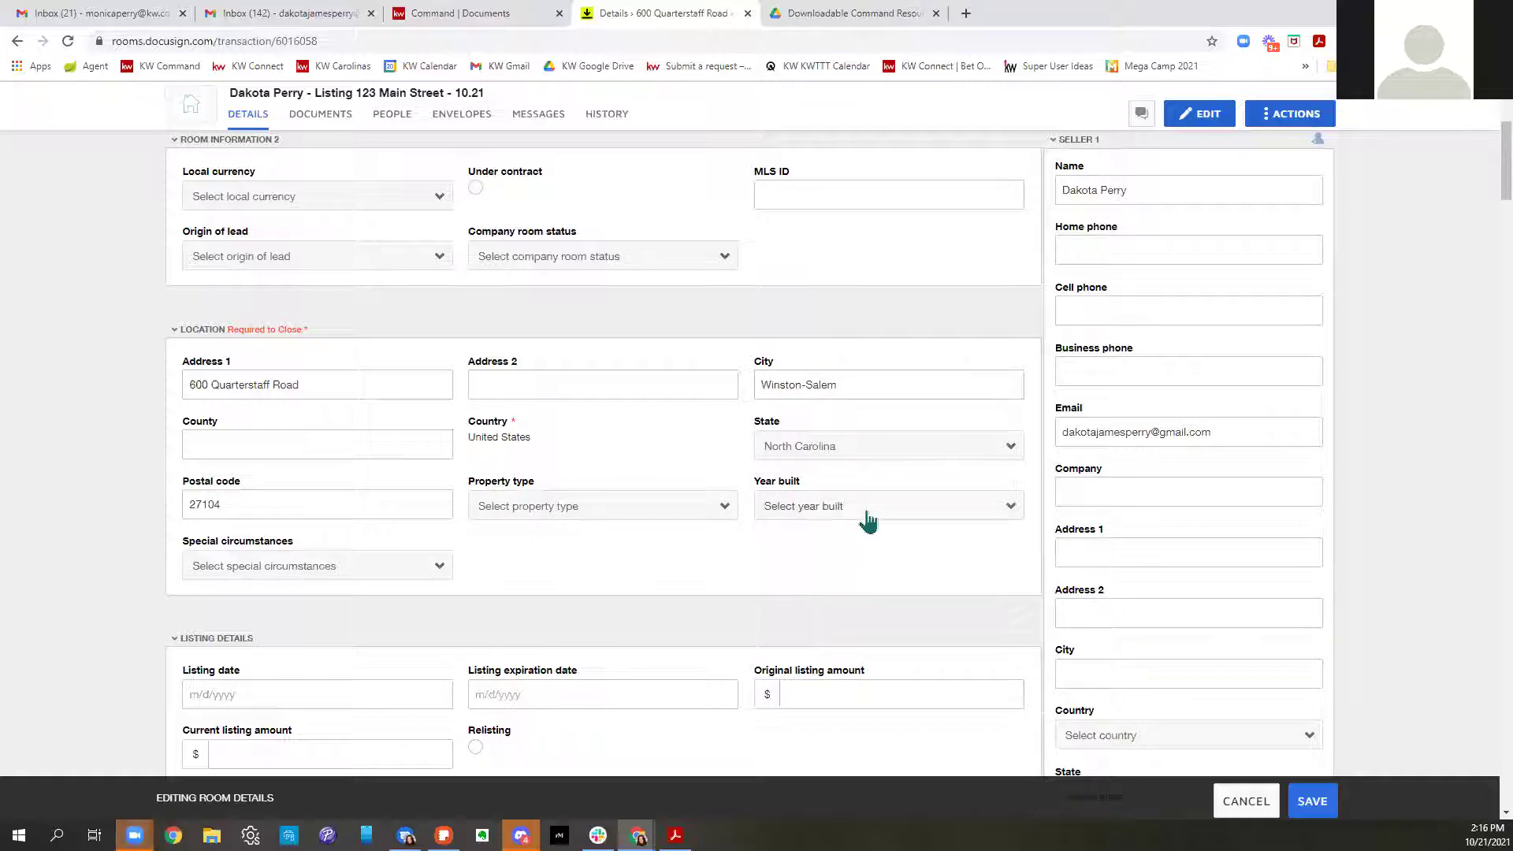
Set the listing date to 10/21/2021 and the expiration date to 4/30/2022
scroll(867, 520, "down", 3)
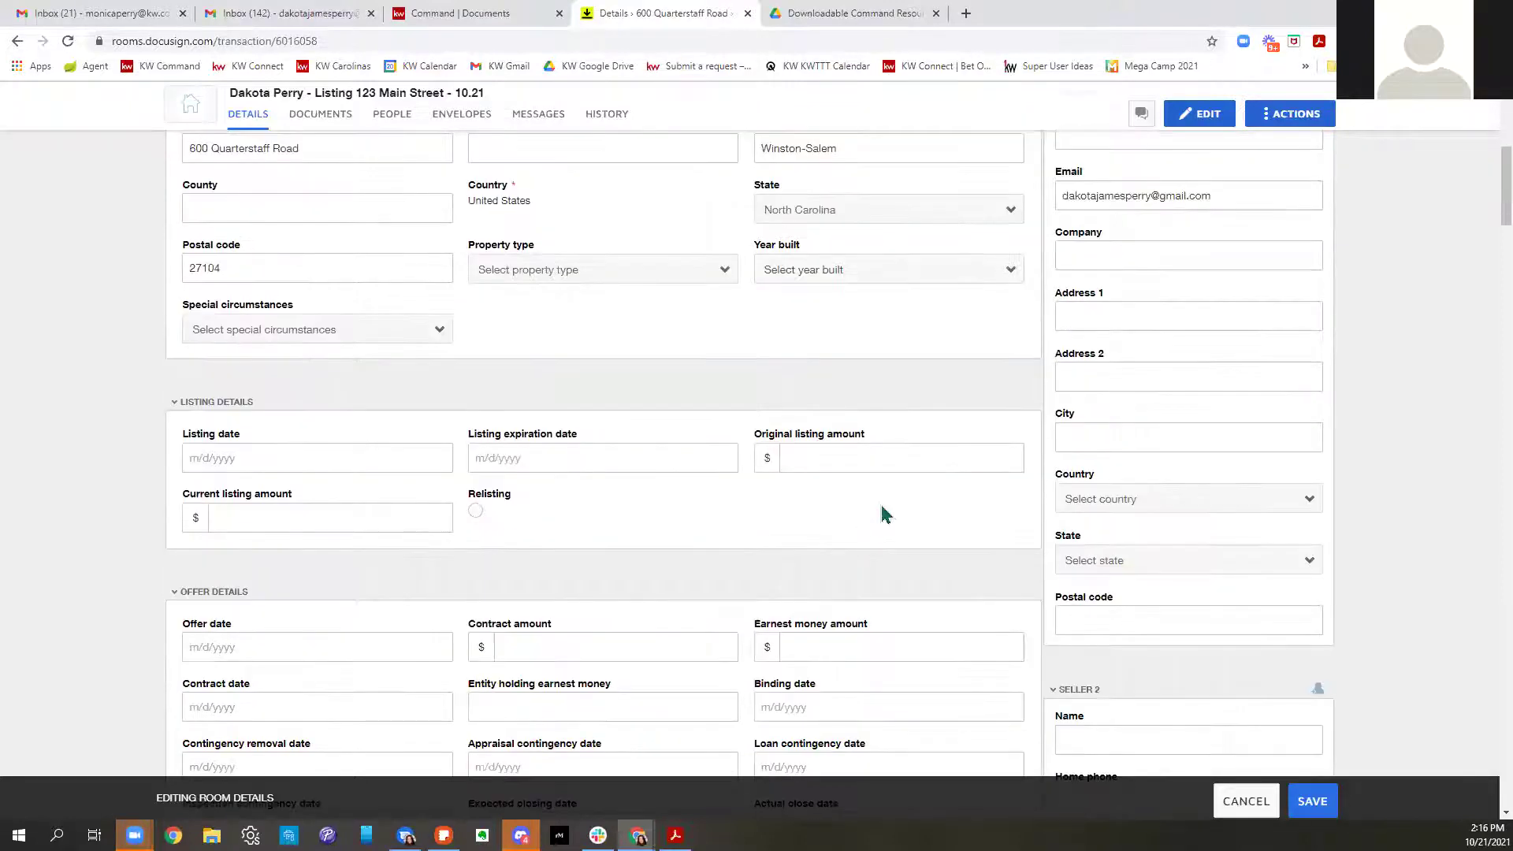
left_click(364, 462)
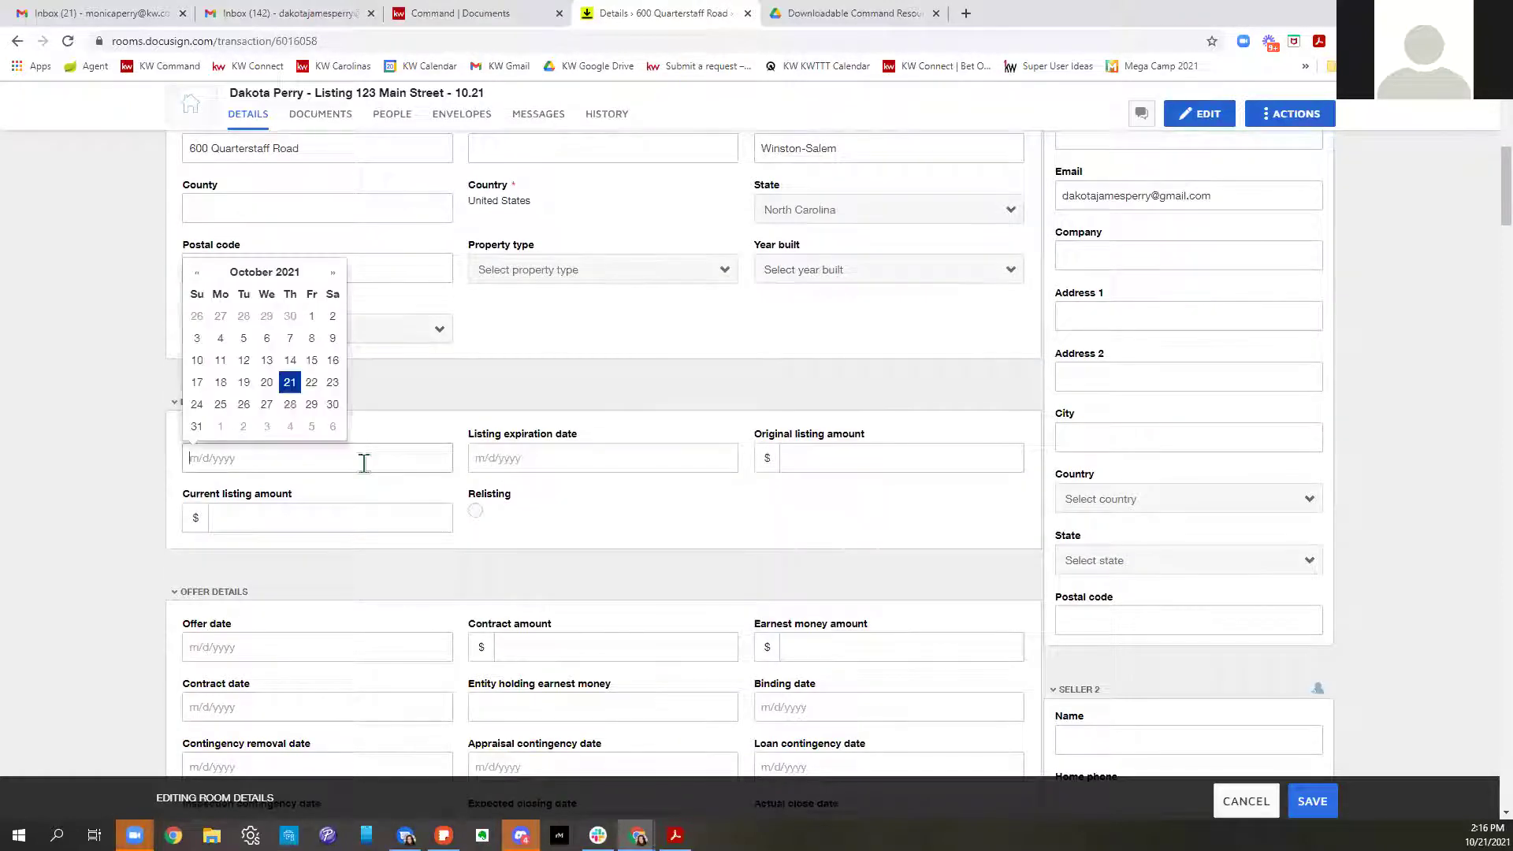
left_click(290, 383)
left_click(564, 465)
left_click(619, 276)
left_click(620, 276)
left_click(619, 275)
left_click(619, 276)
left_click(620, 275)
left_click(619, 275)
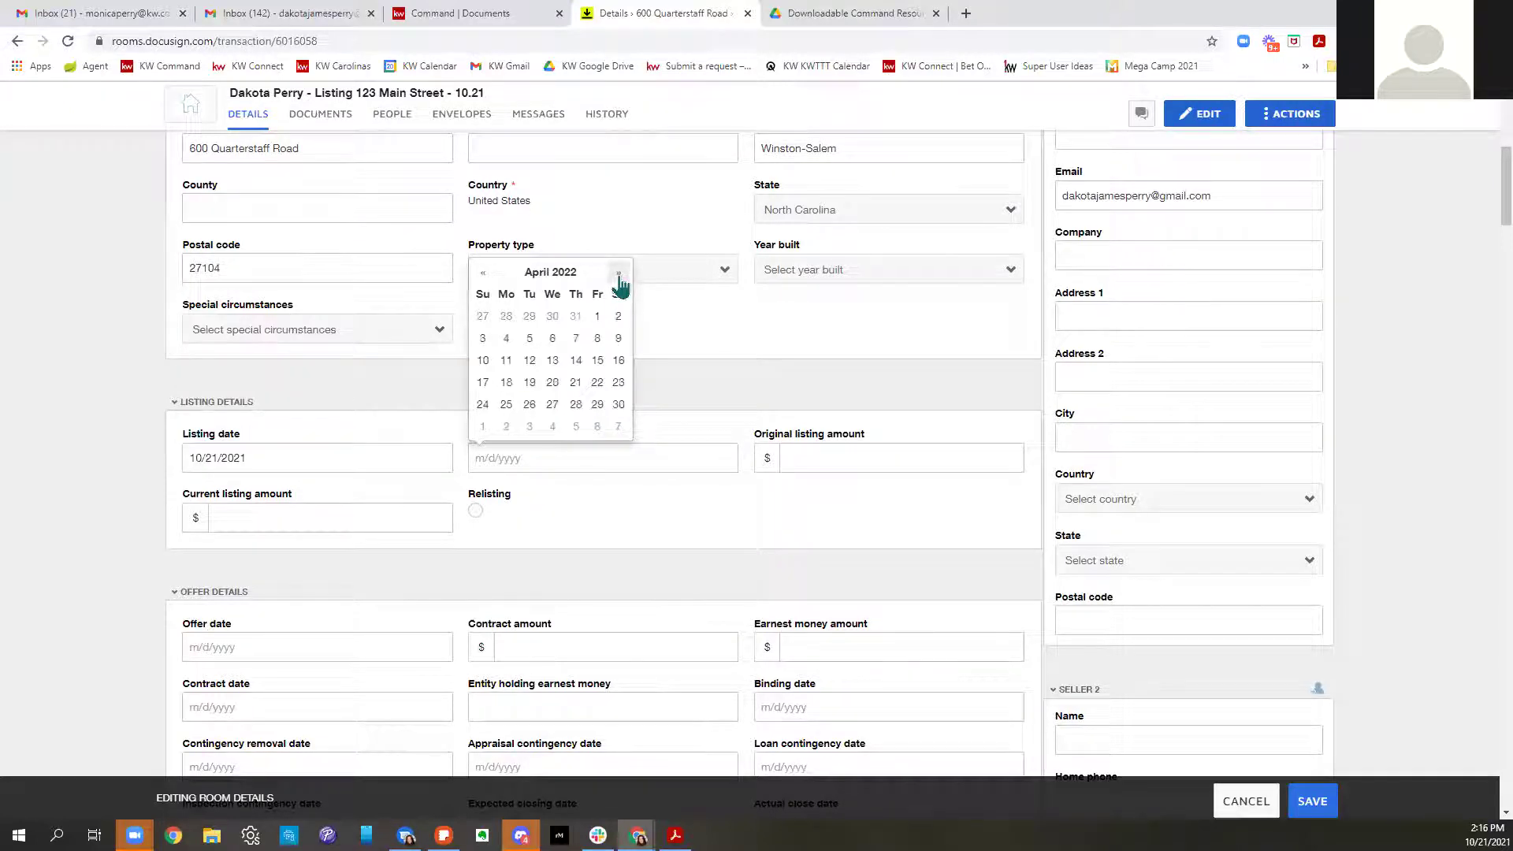
left_click(620, 406)
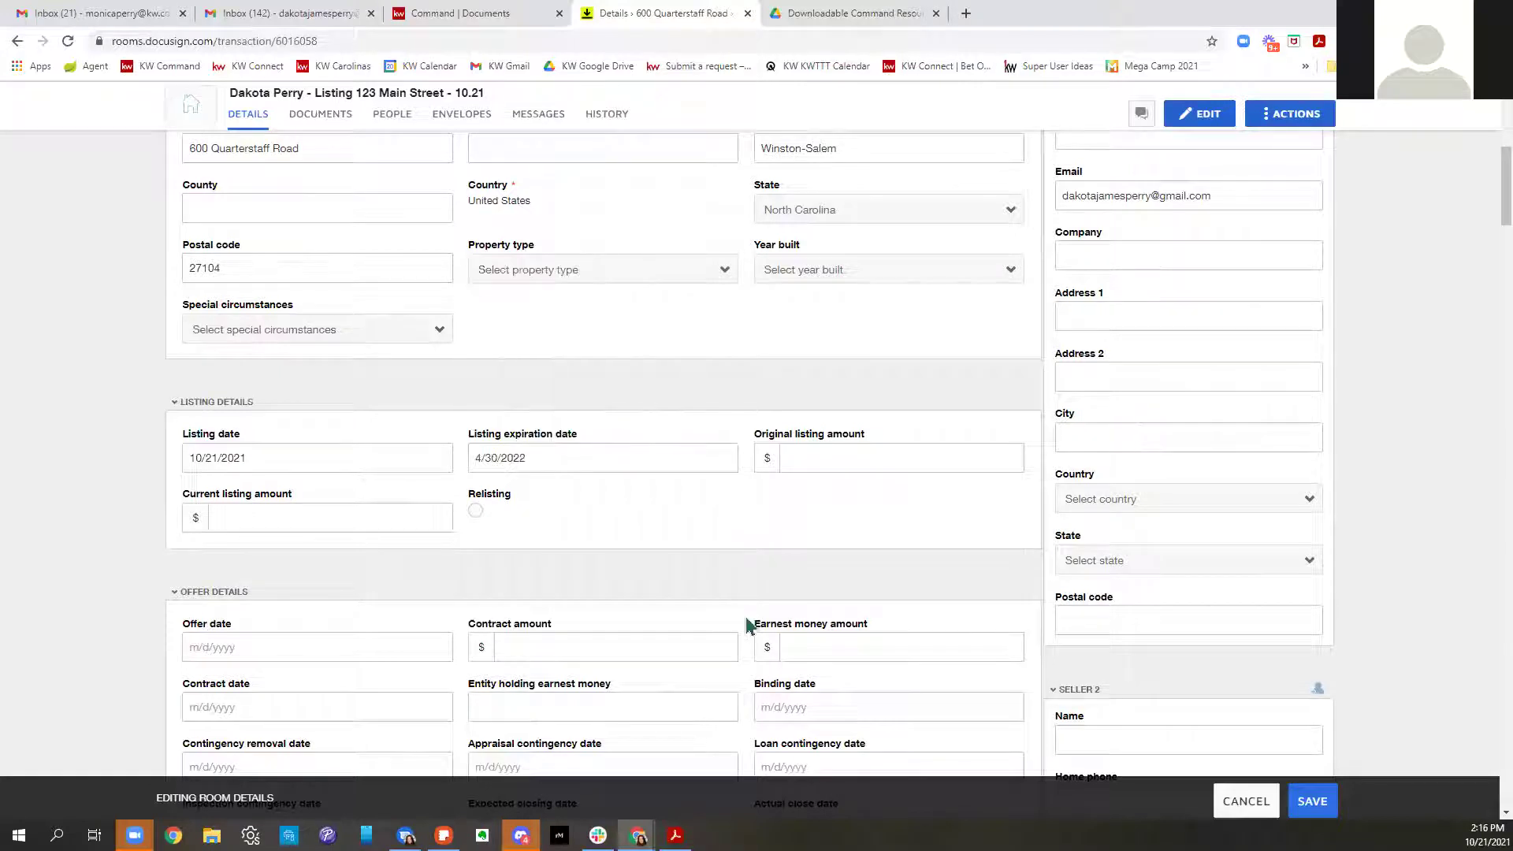
Enter original amount $350,000.00 and current amount $3,500,000.00, then save the room details
left_click(944, 465)
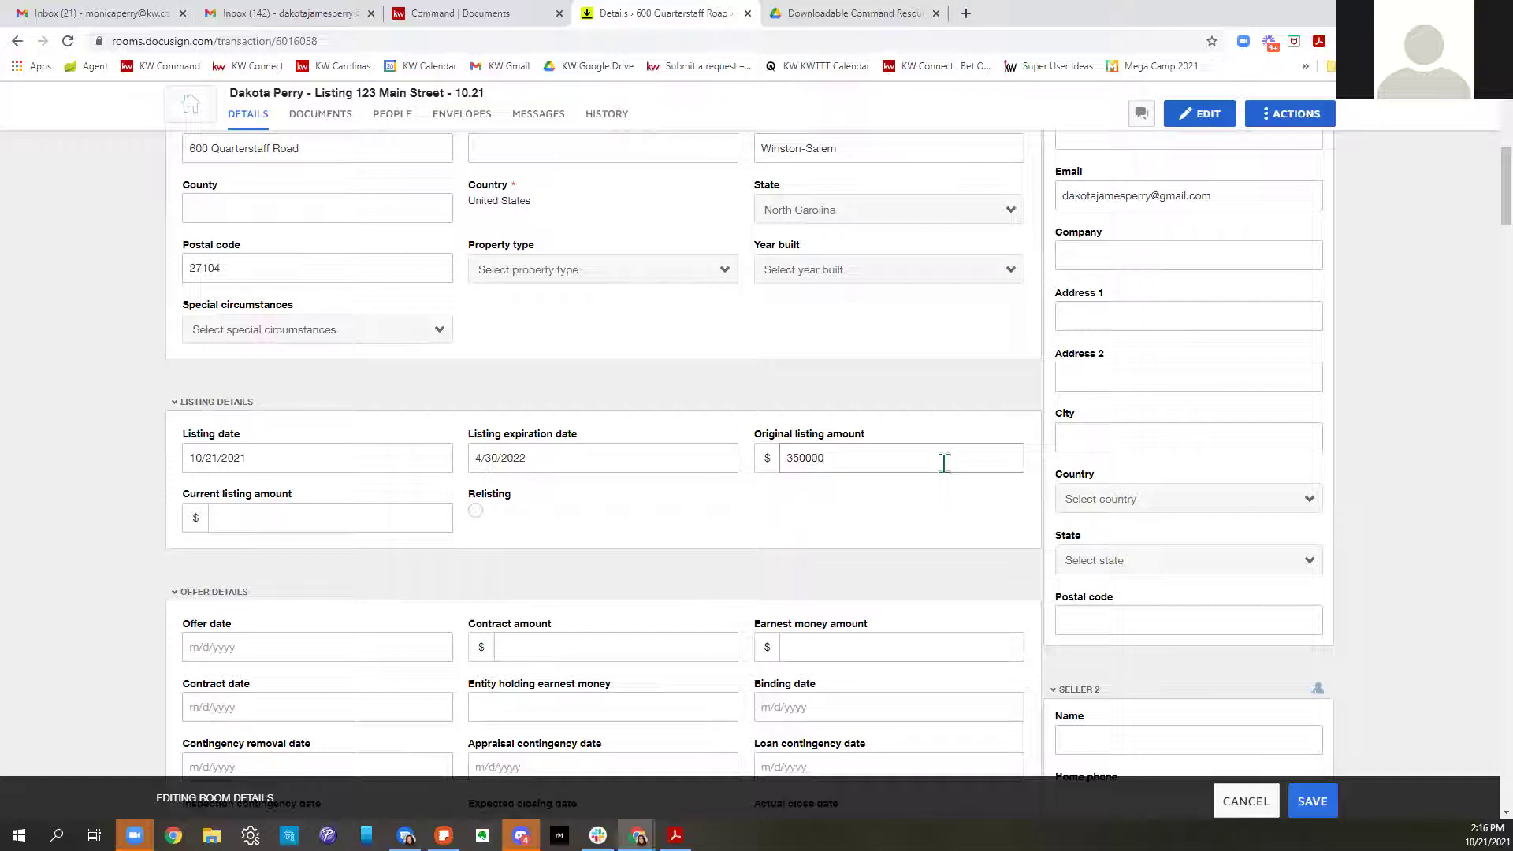
left_click(287, 512)
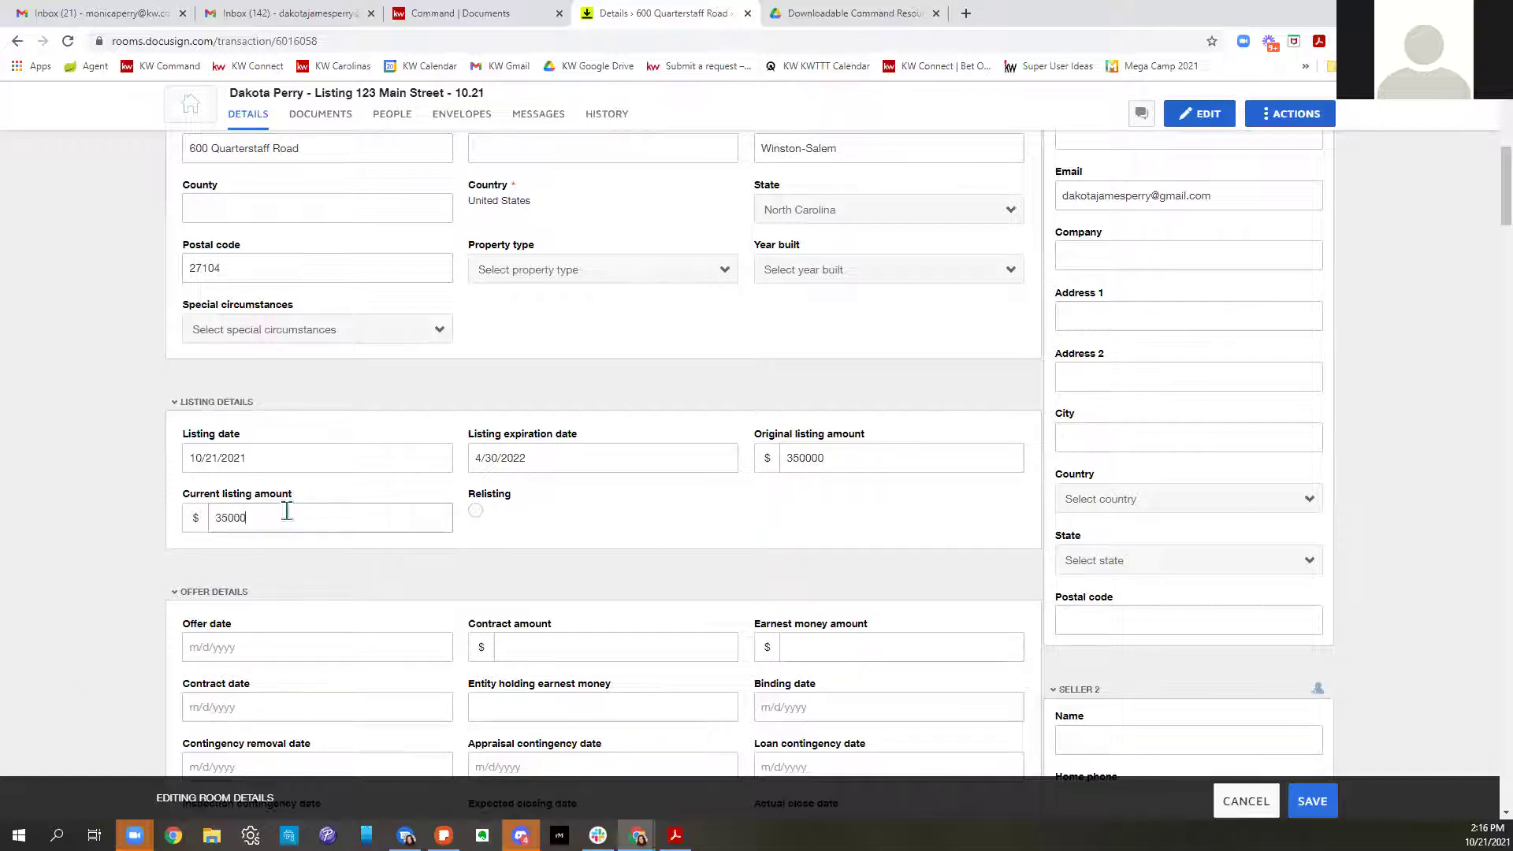
scroll(709, 565, "down", 3)
left_click(1313, 801)
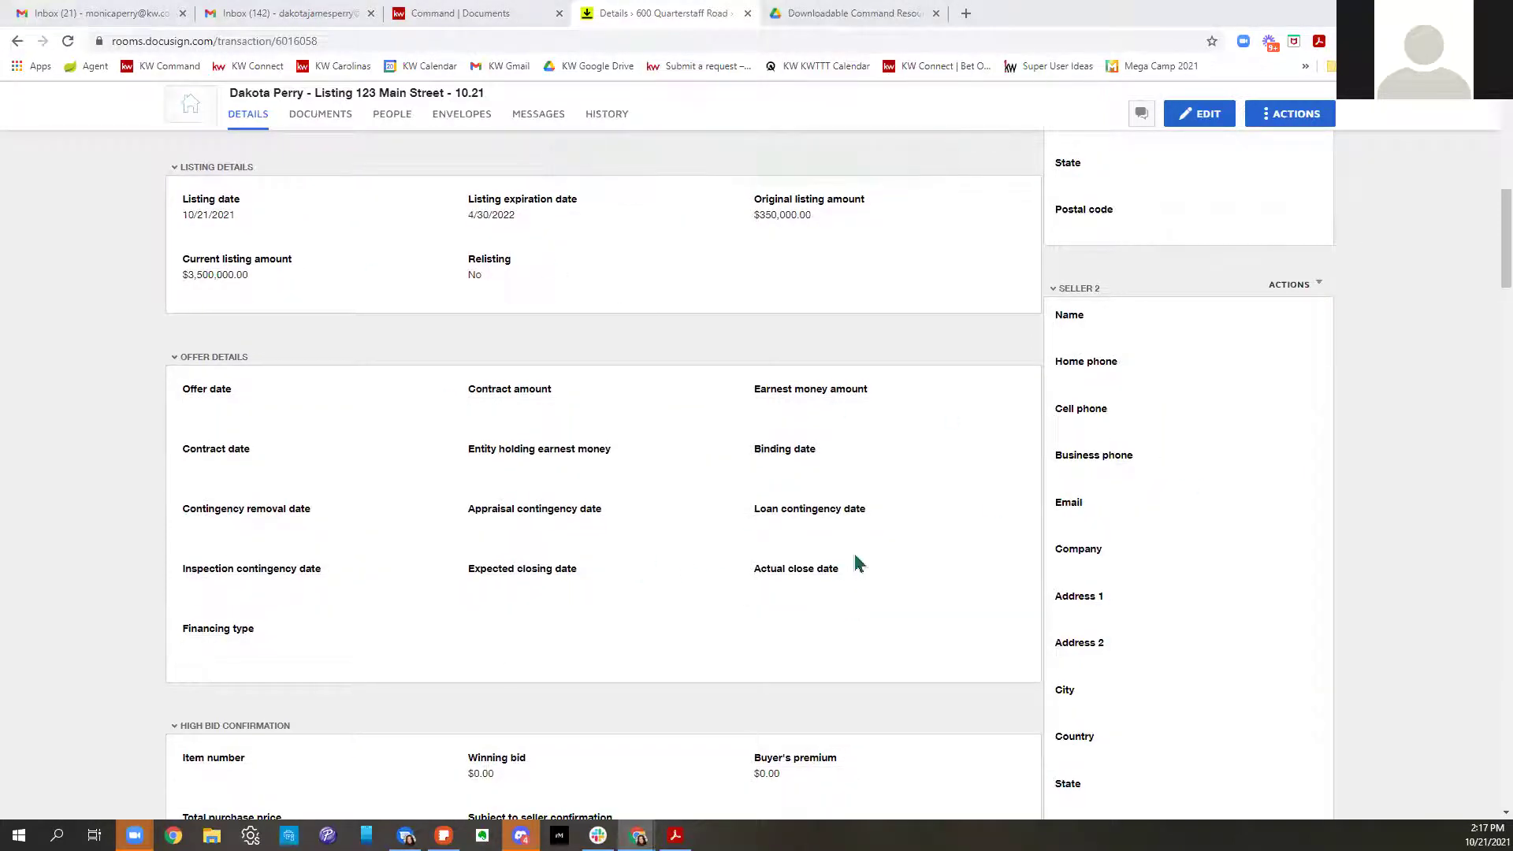
scroll(857, 564, "up", 10)
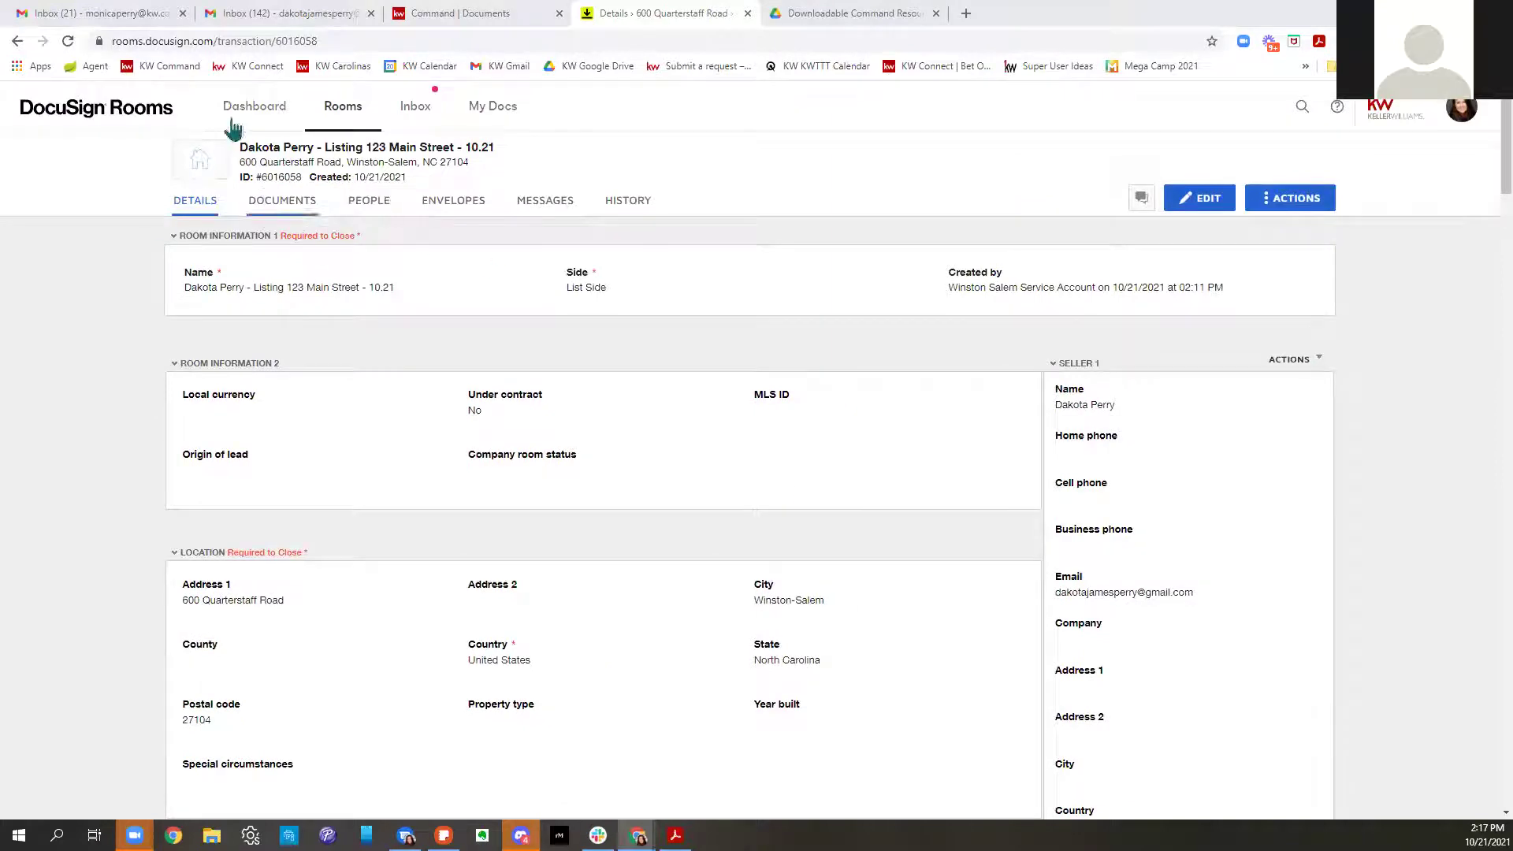
Open the 101 Exclusive Right to Sell Listing Agreement and check its prefilled 04/30/2022 expiration date
left_click(285, 206)
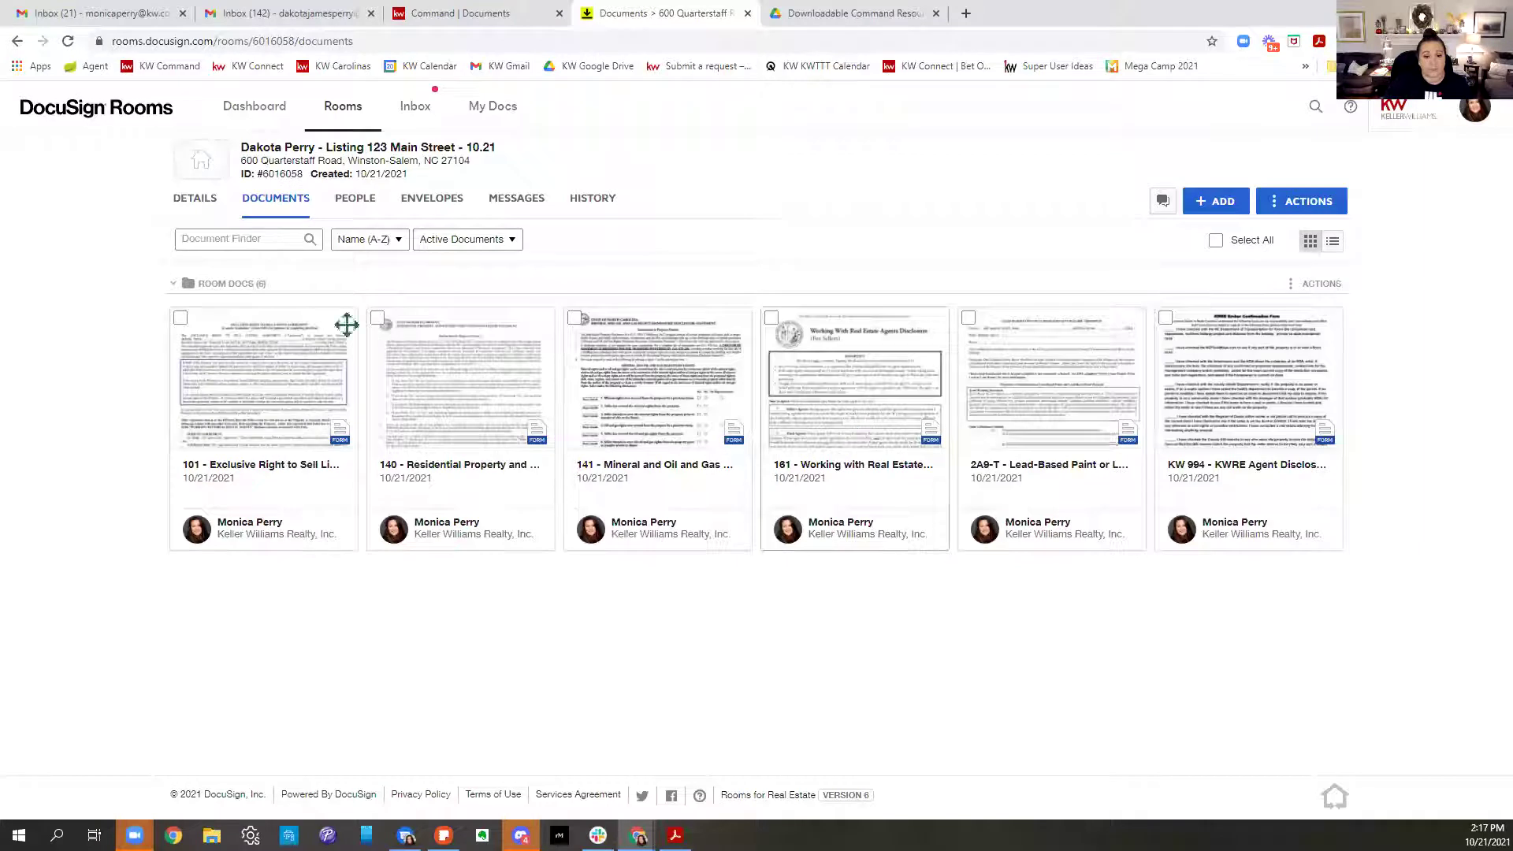
left_click(295, 388)
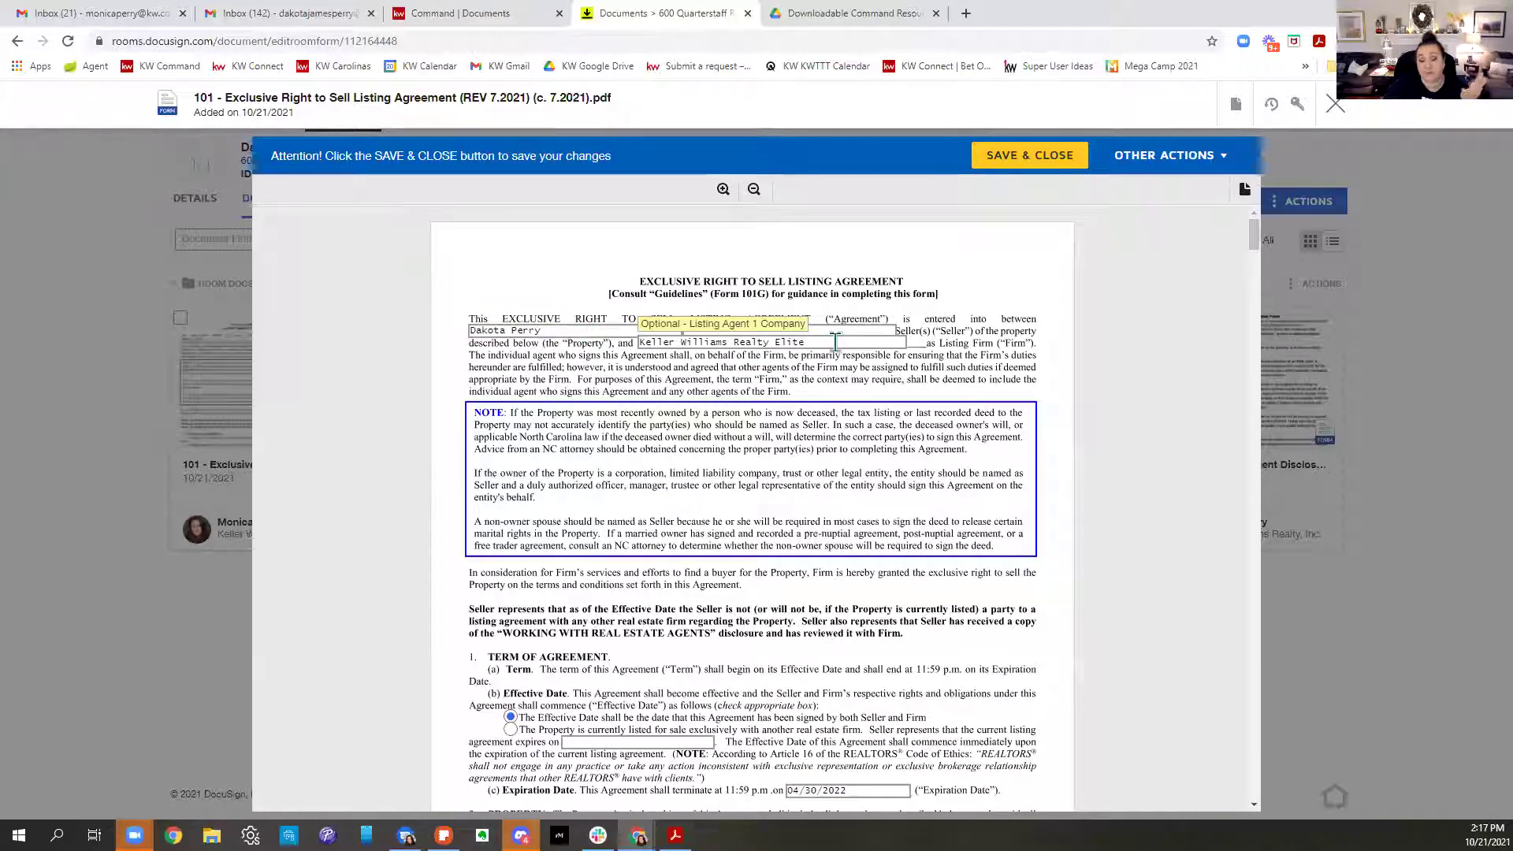
scroll(959, 490, "down", 2)
scroll(960, 493, "down", 3)
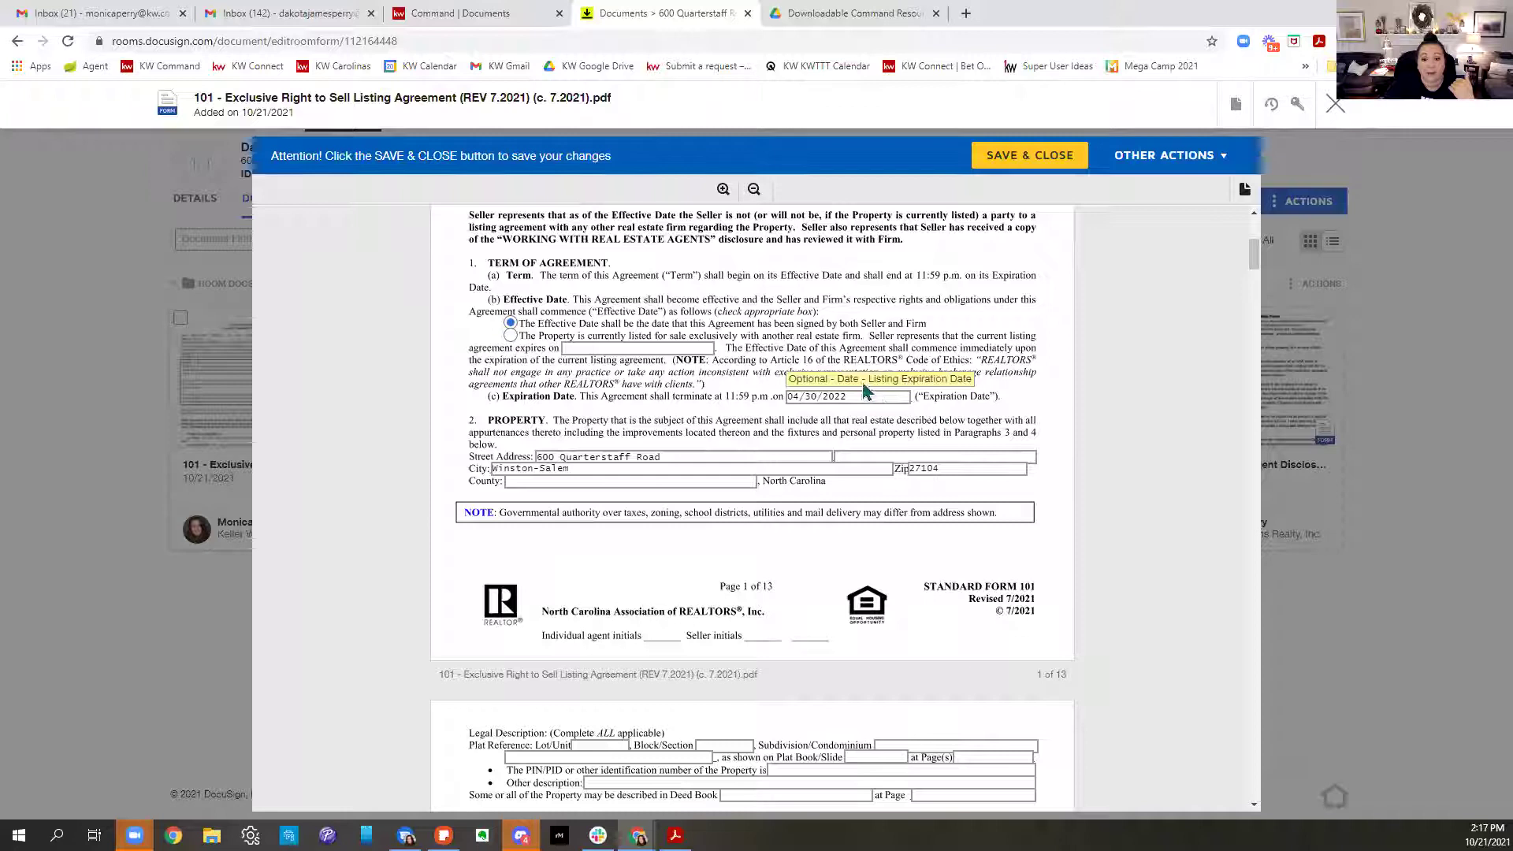
left_click_drag(875, 399, 754, 418)
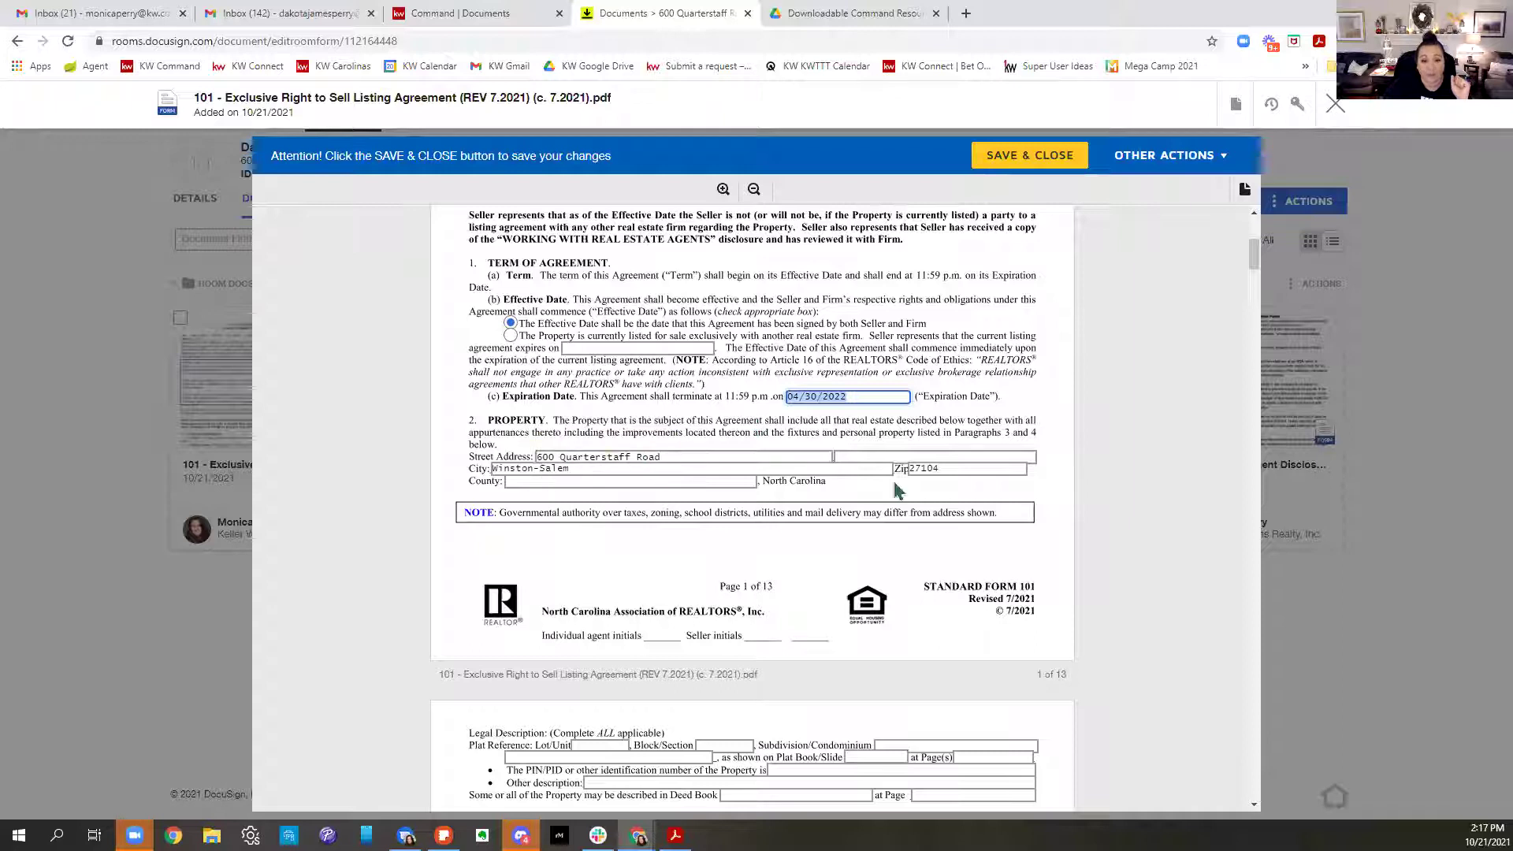
scroll(955, 510, "down", 3)
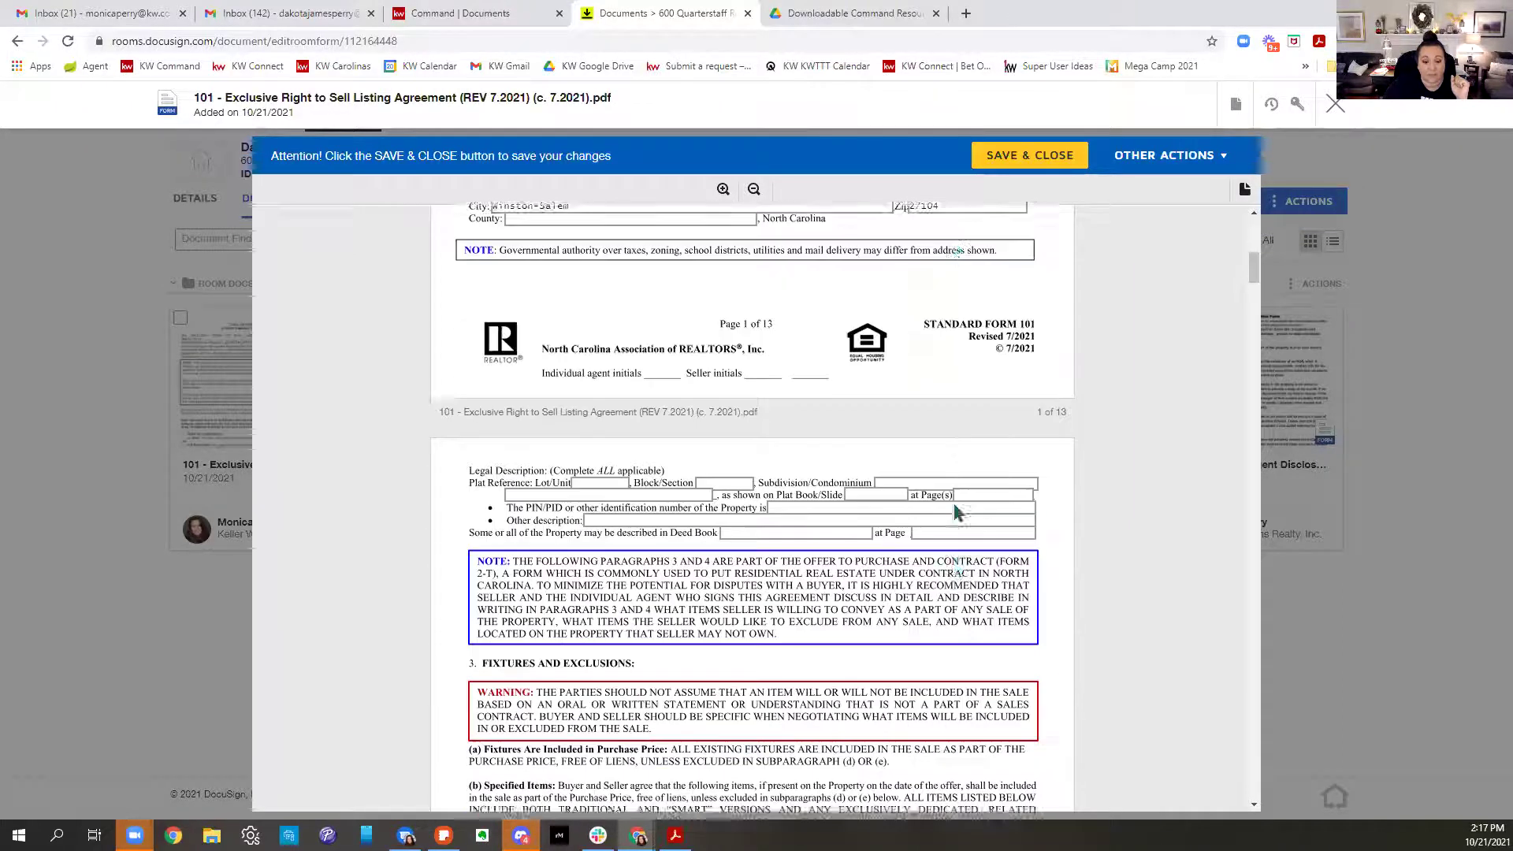
scroll(955, 510, "down", 1)
Fill the plat reference with Lot 8, subdivision Sherwood and PIN 123456789
left_click(599, 430)
type("8888")
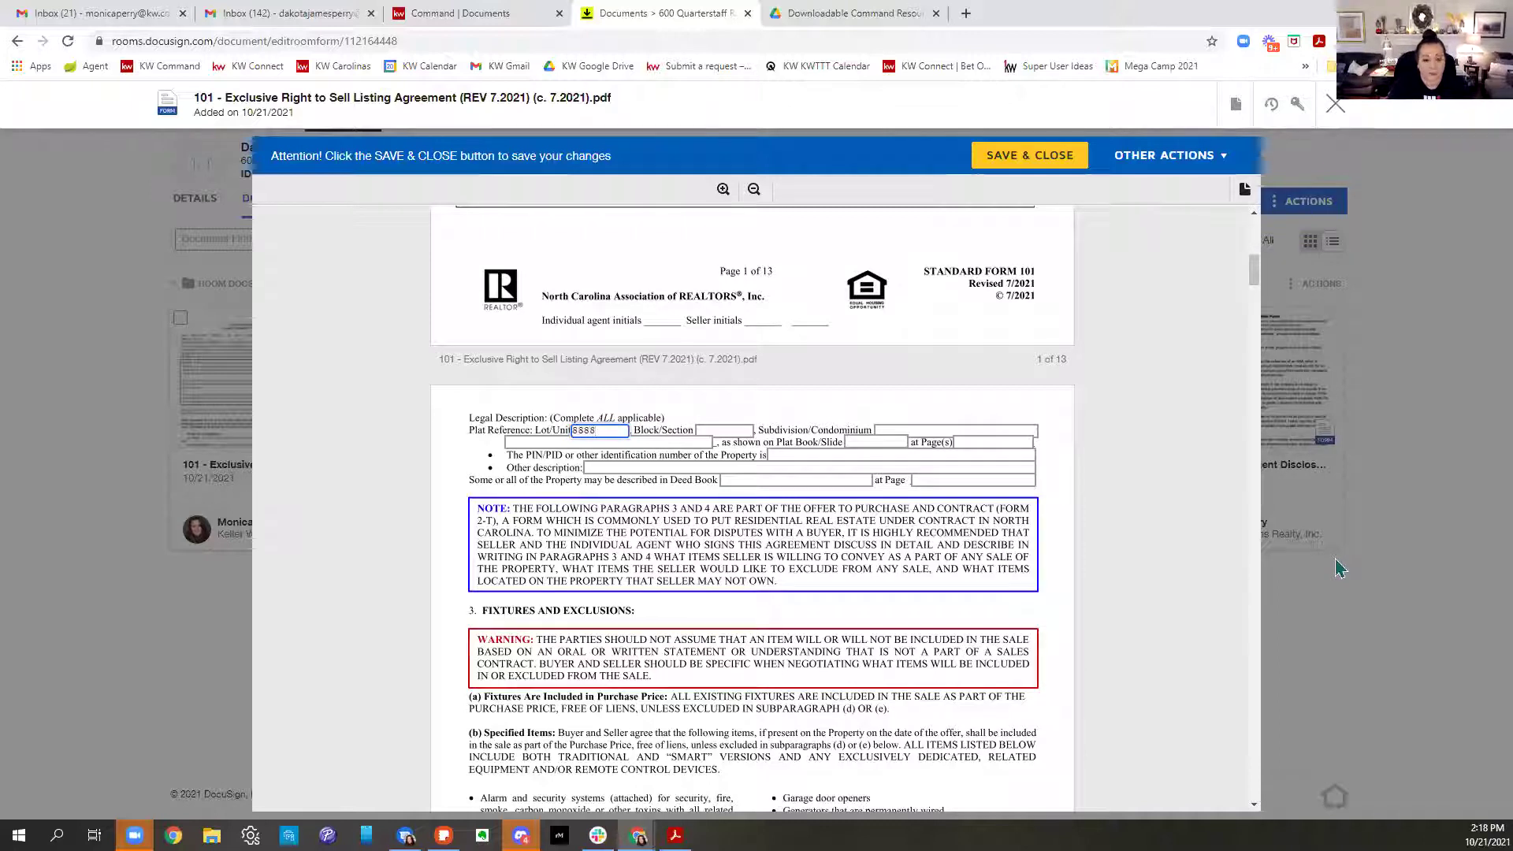
key("Tab")
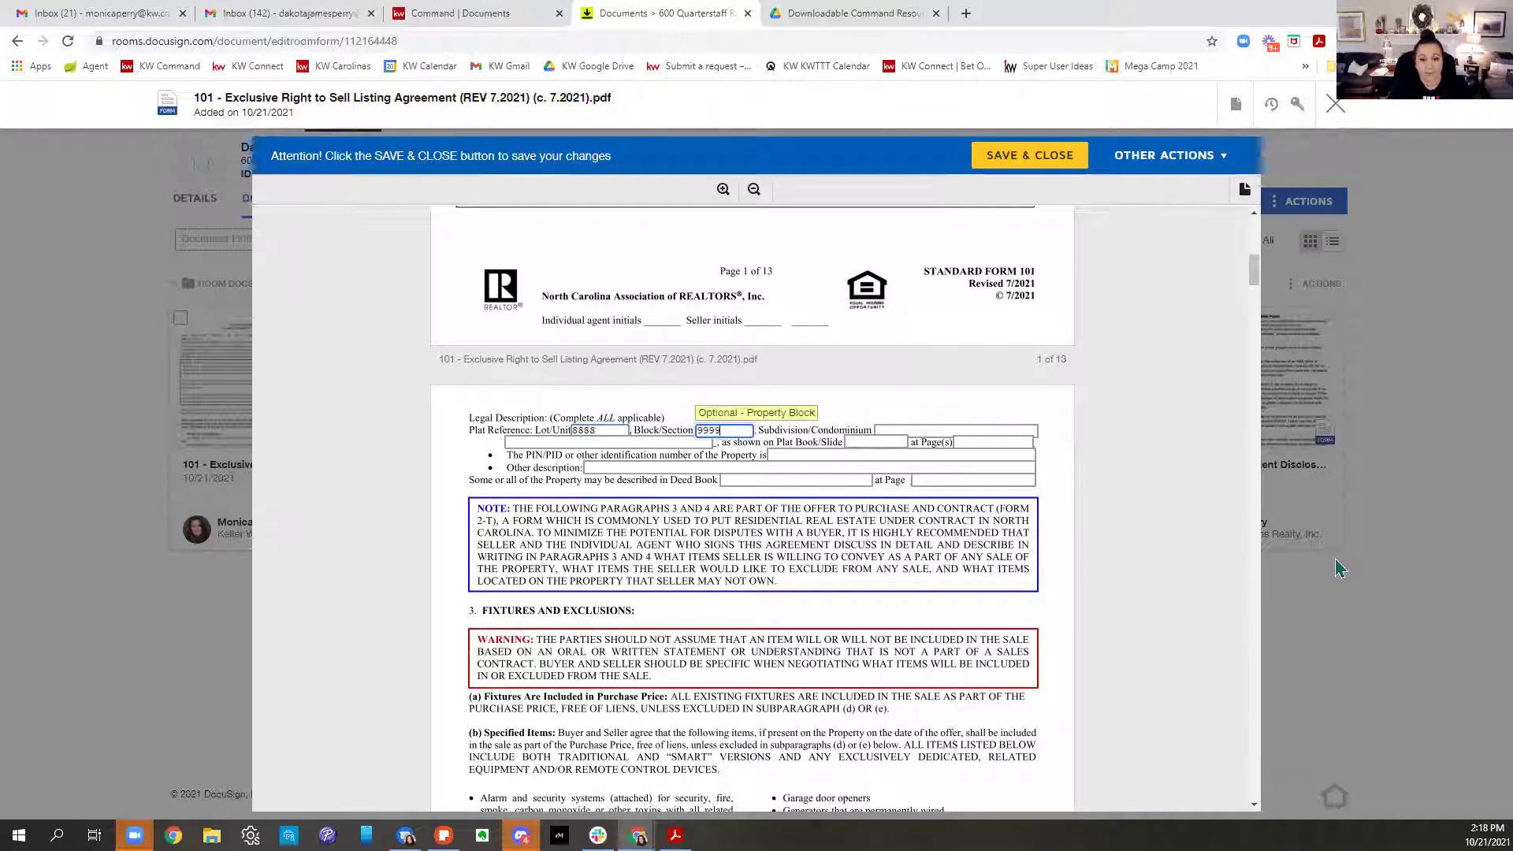
key("Tab")
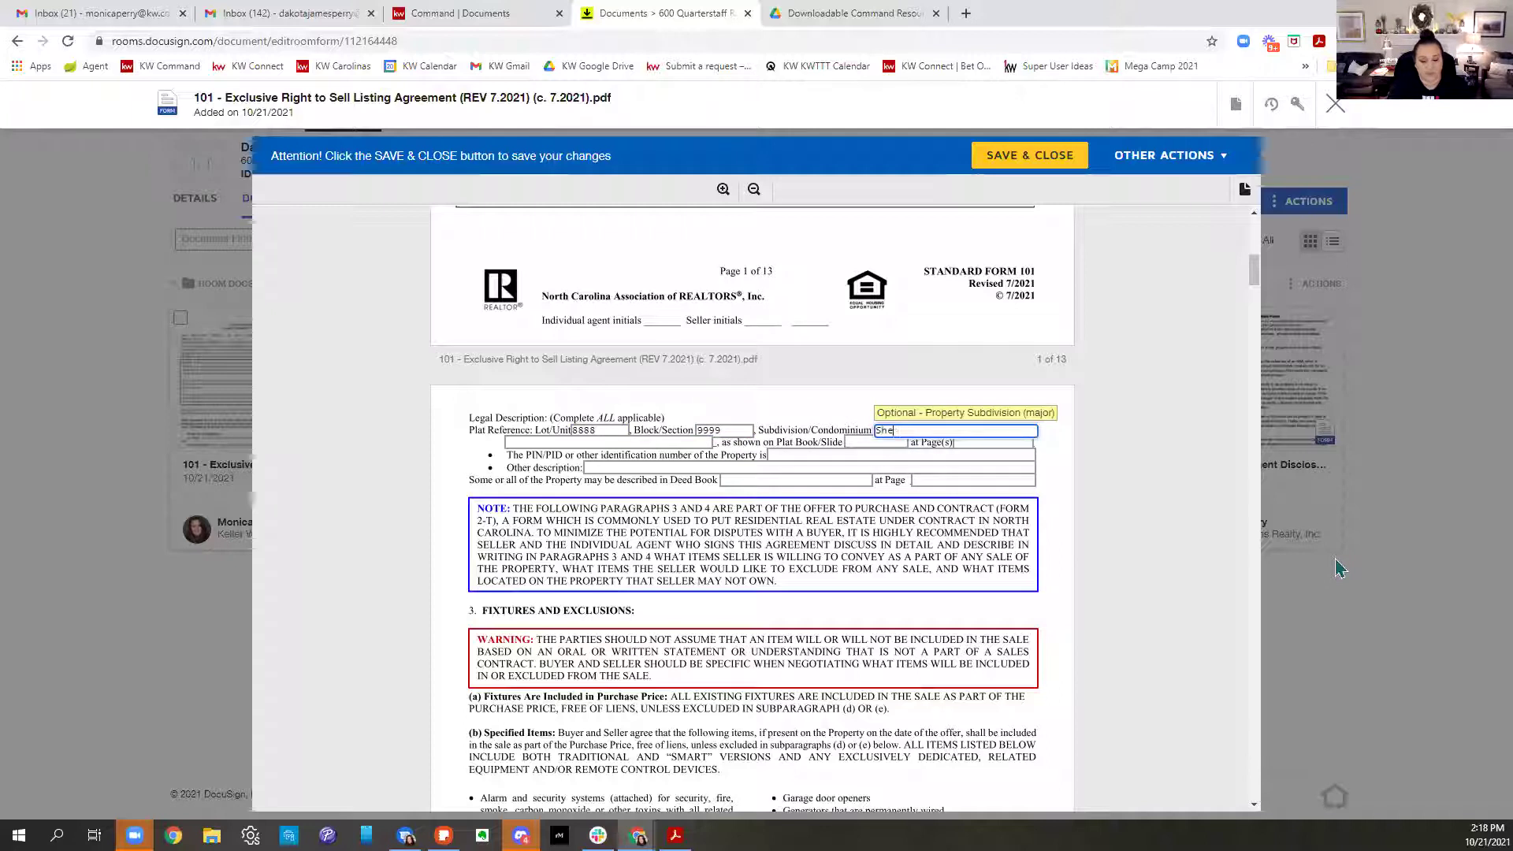
type("Sherwood Forest")
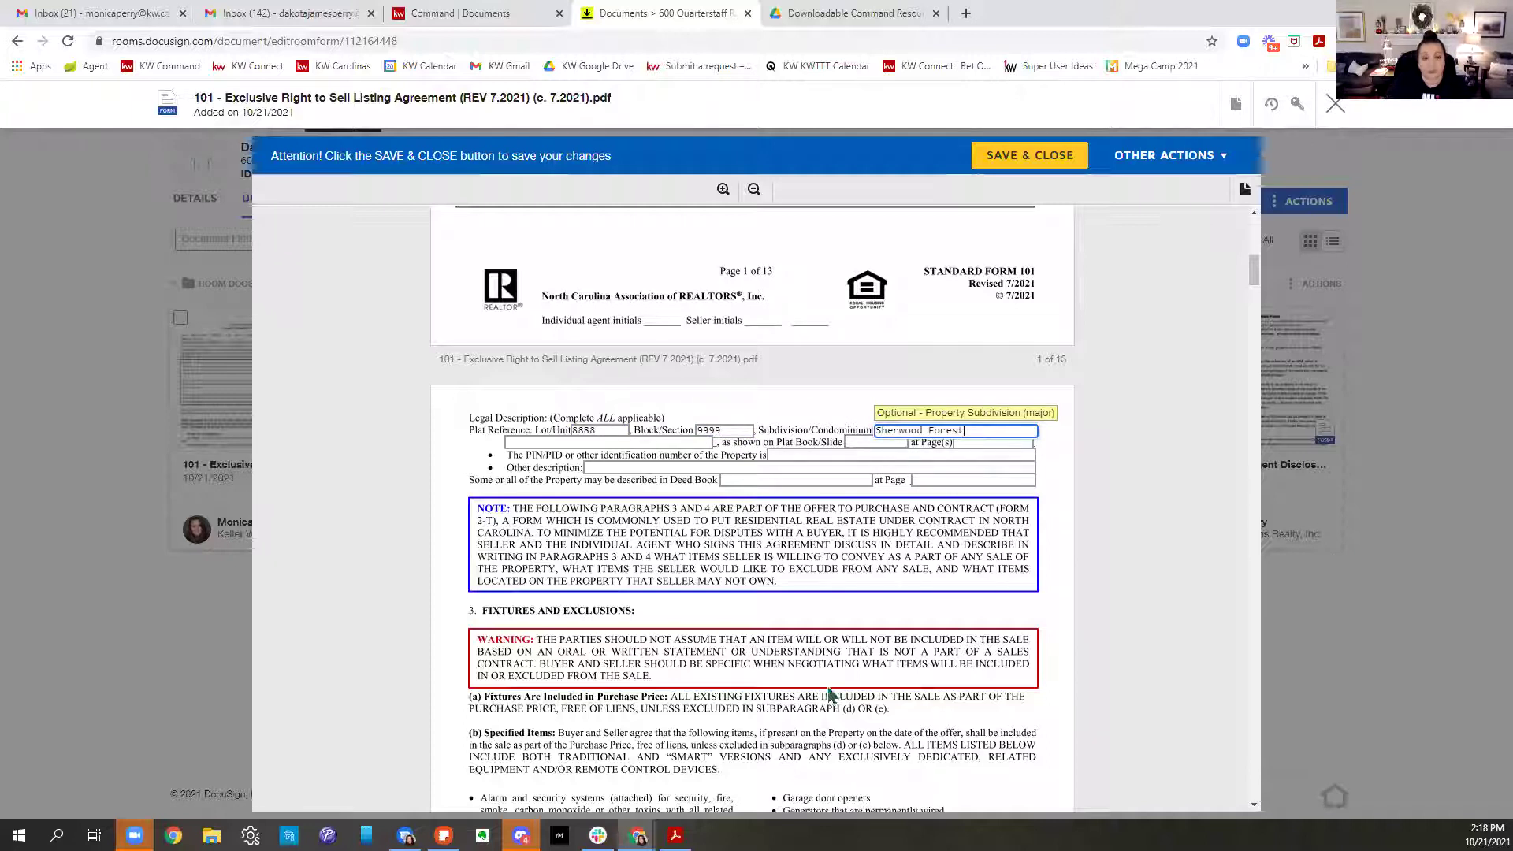
key("Tab")
type("123456789")
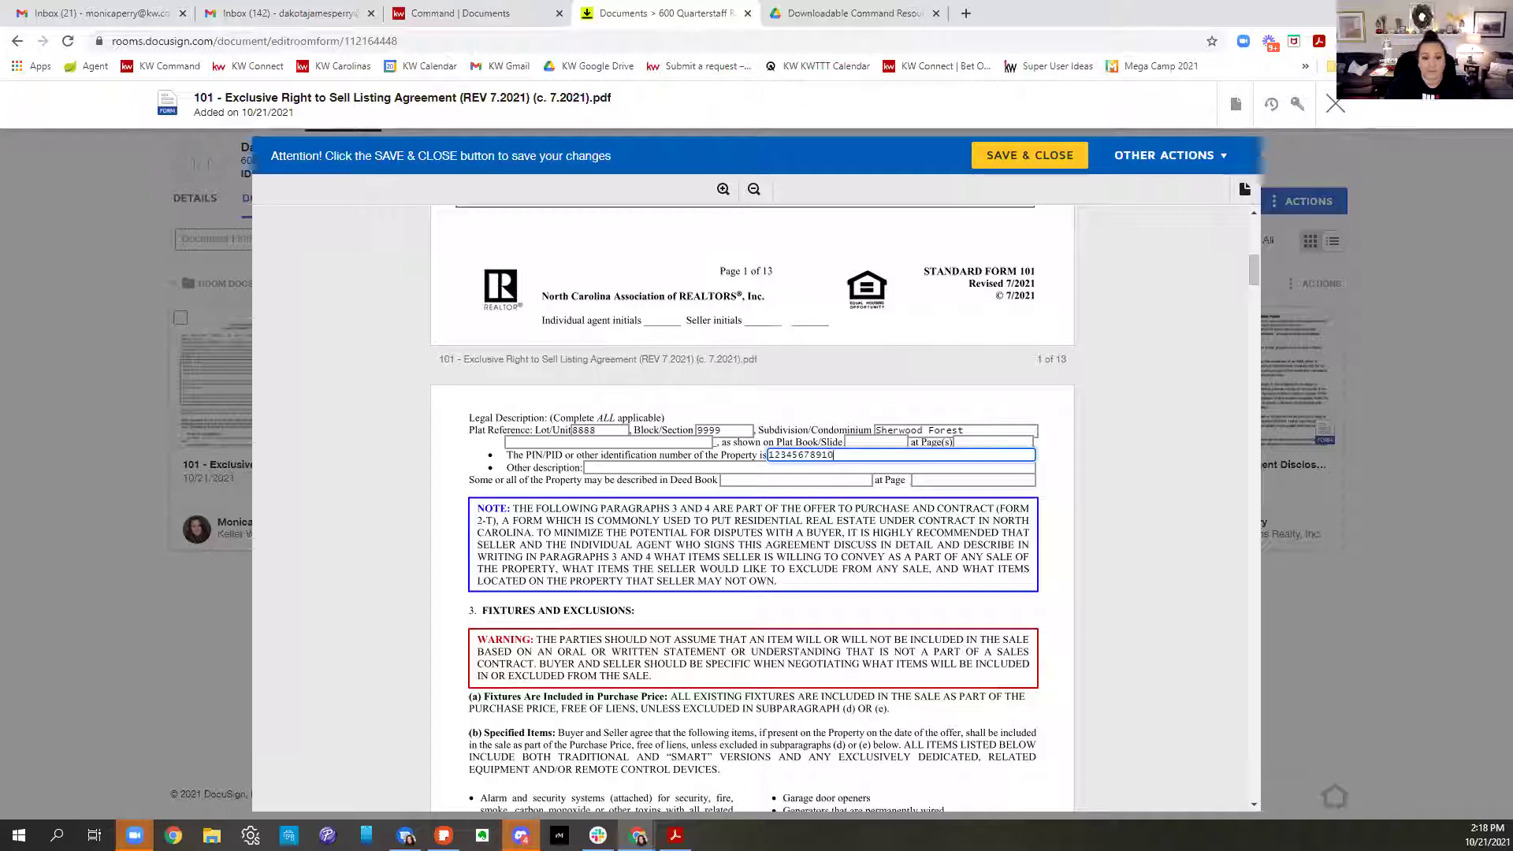
Enter N/A for leased and excluded items, Refrigerator as conveying property, agree to home warranty, tick VA
scroll(926, 585, "down", 5)
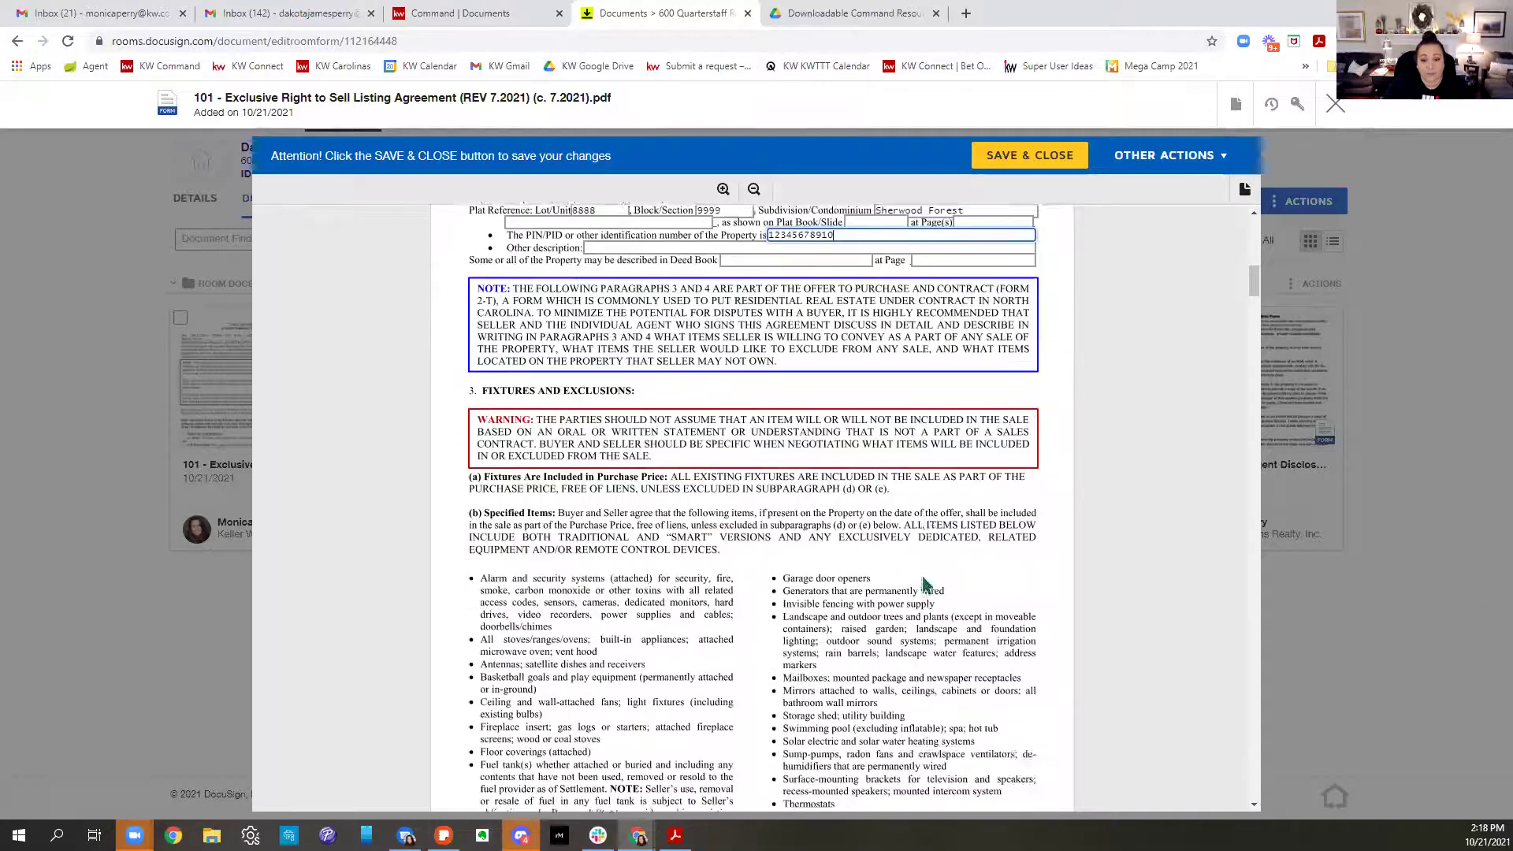
scroll(926, 584, "down", 5)
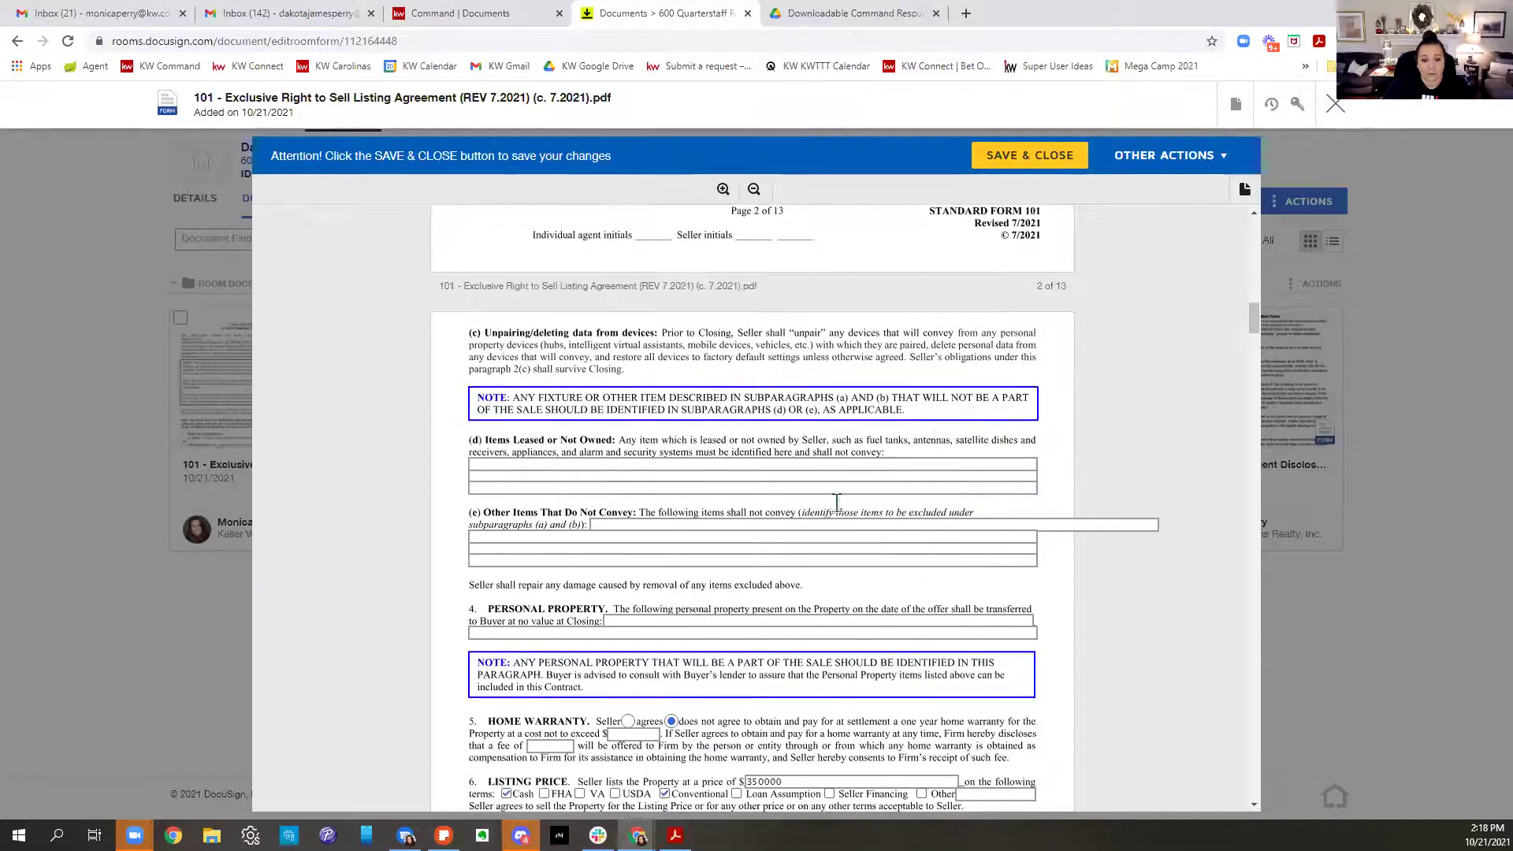
left_click(585, 465)
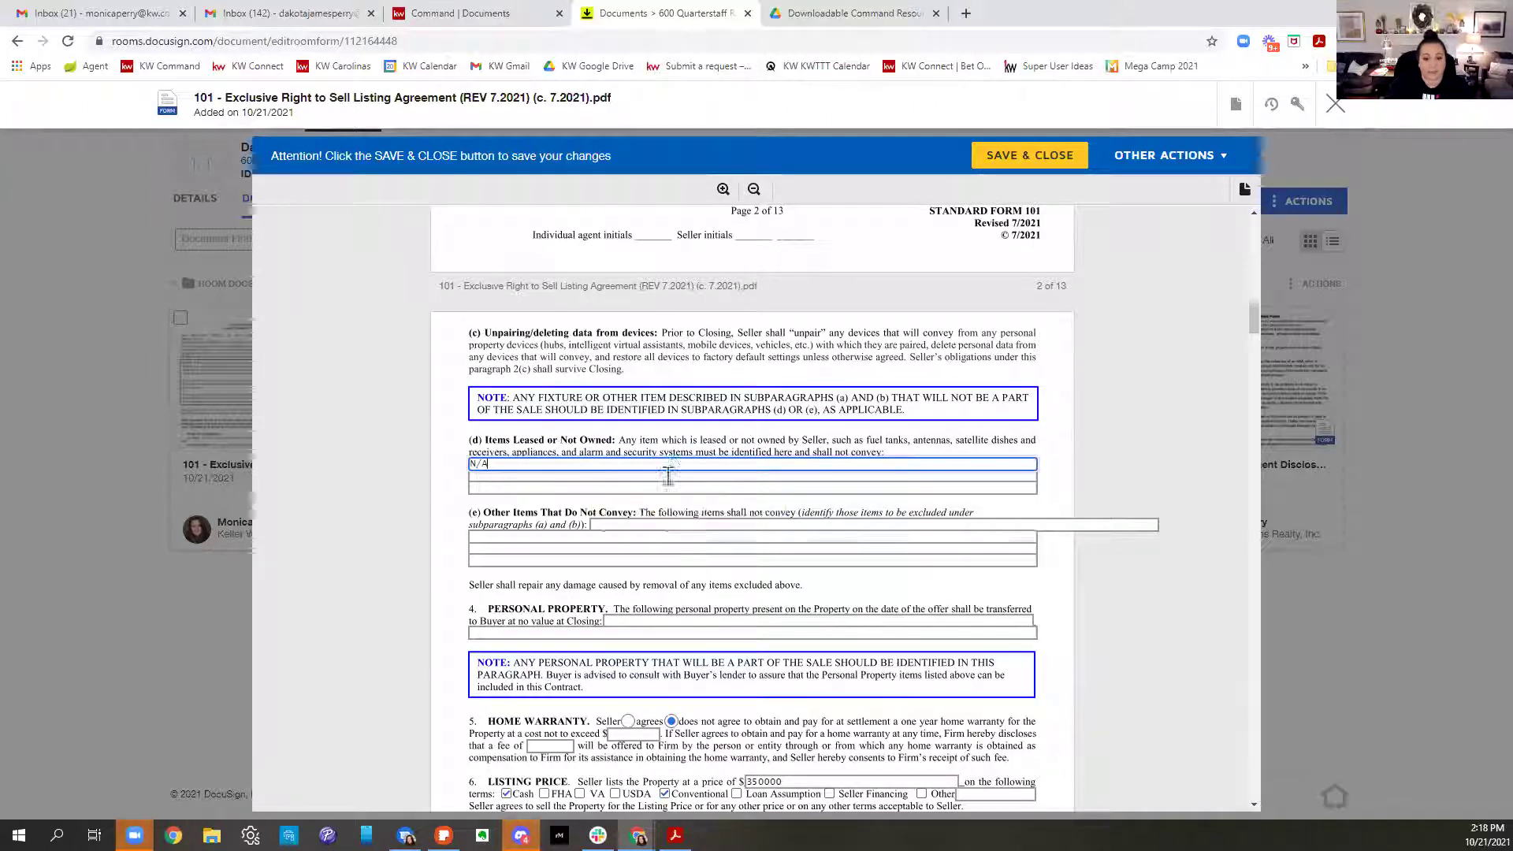
left_click(643, 526)
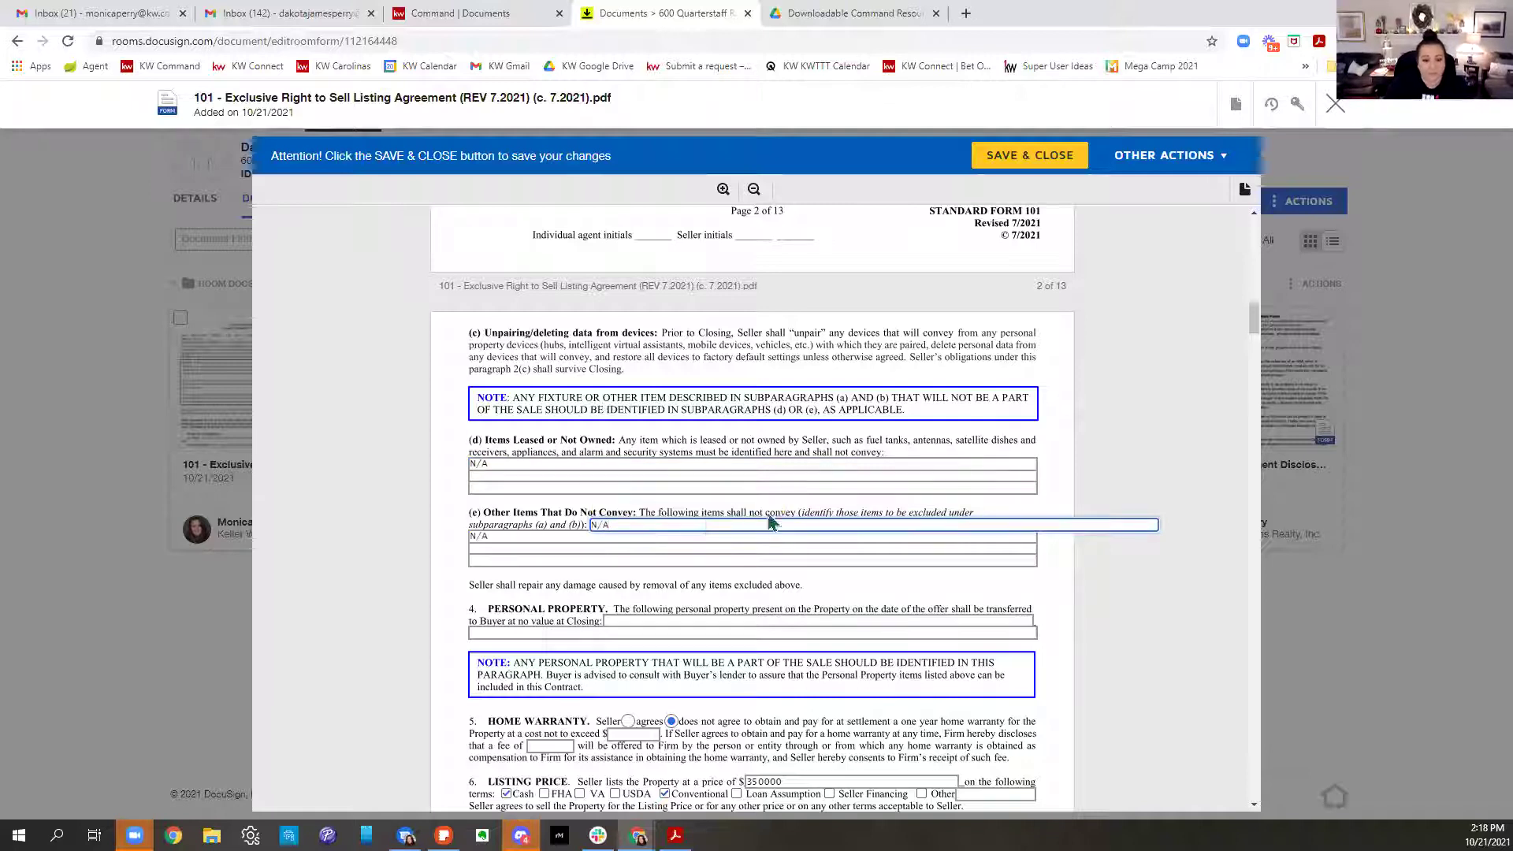
scroll(654, 473, "down", 4)
left_click(683, 307)
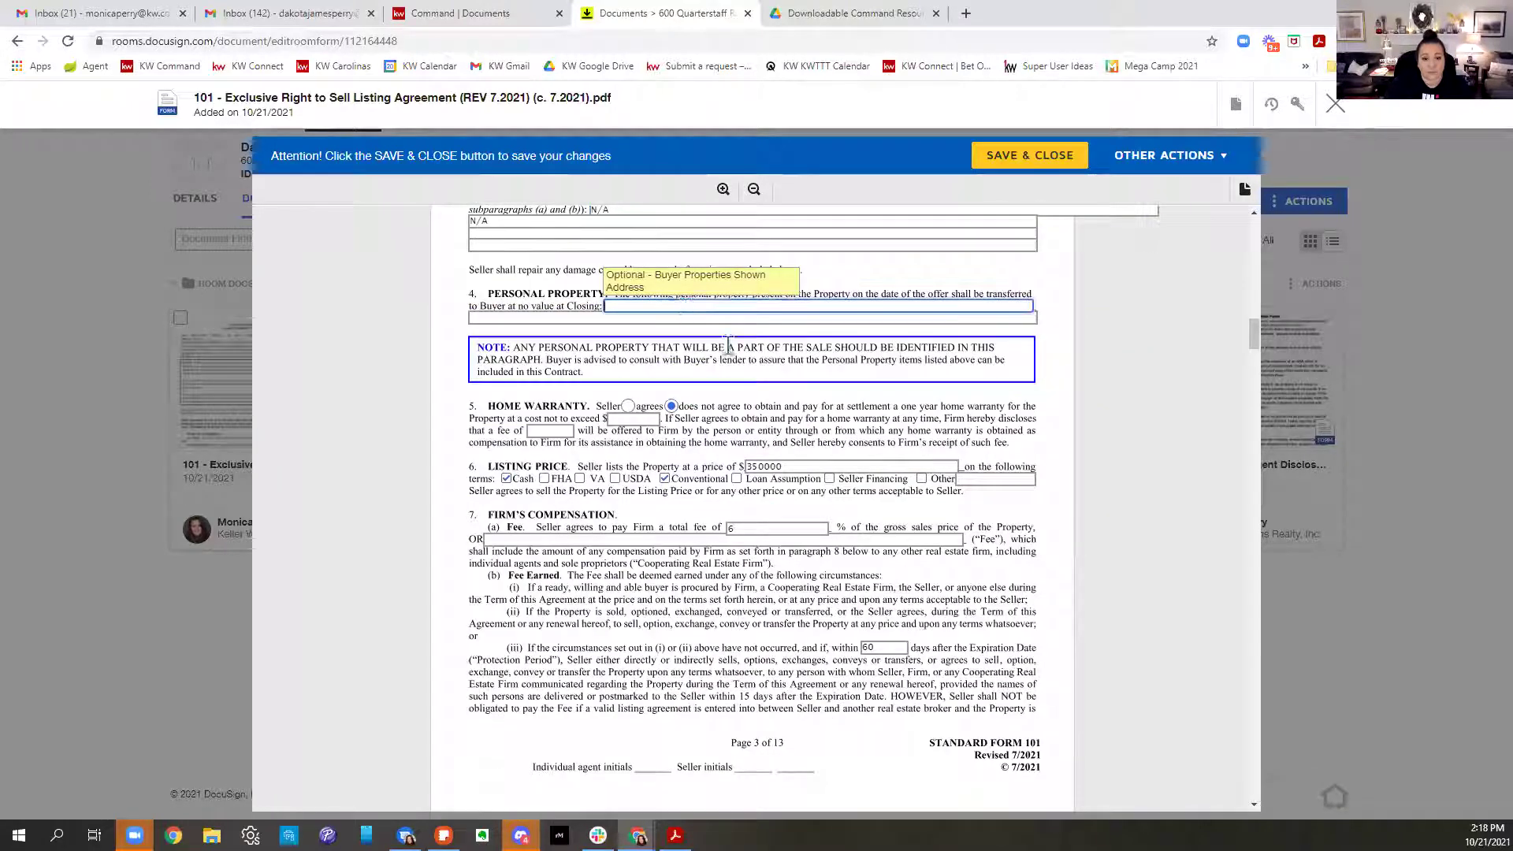
type("Refrigerator")
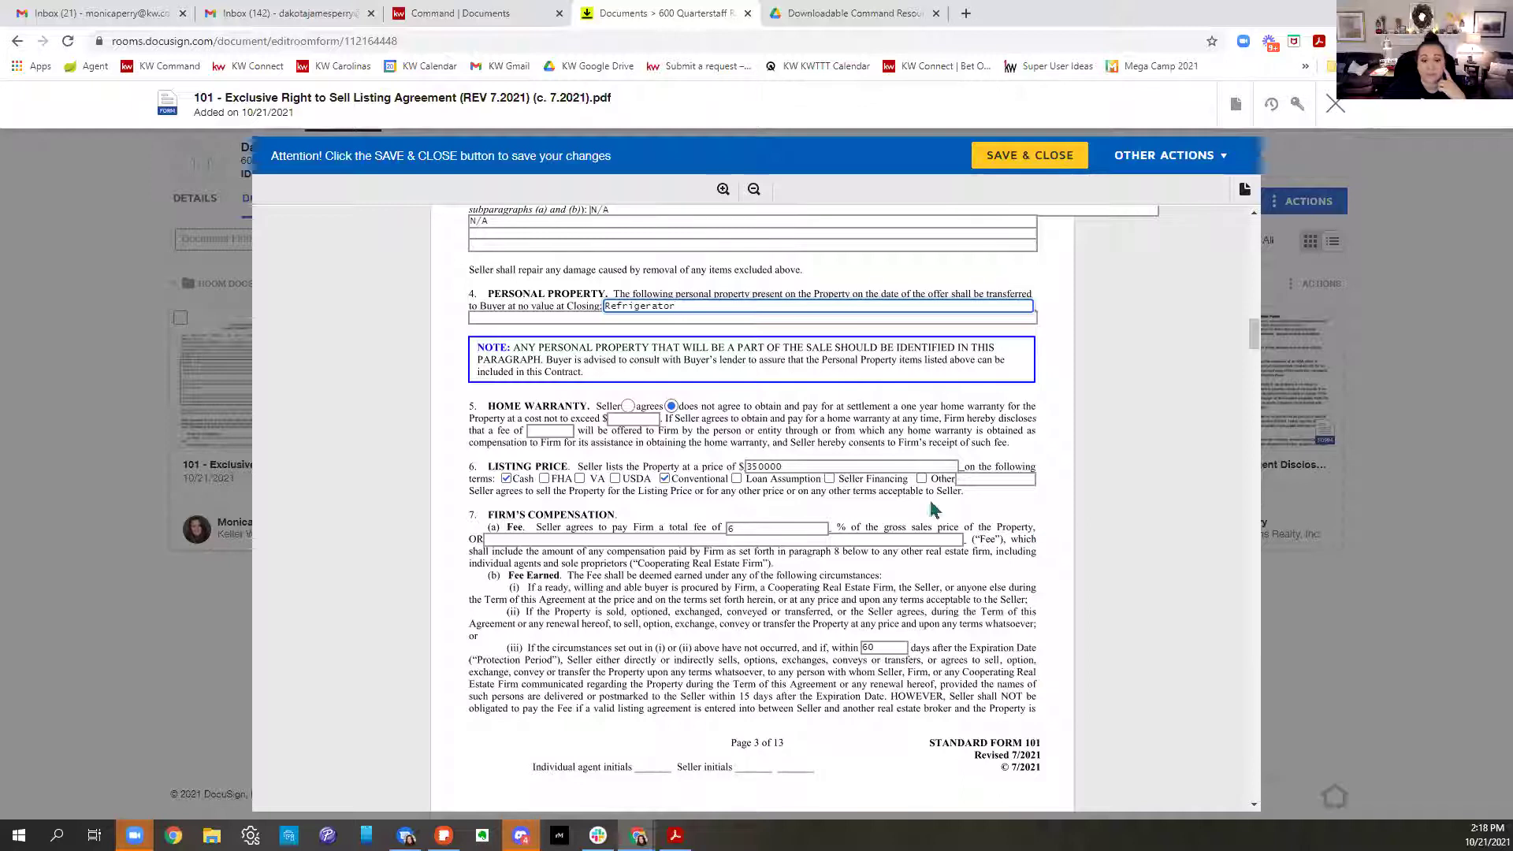
left_click(627, 406)
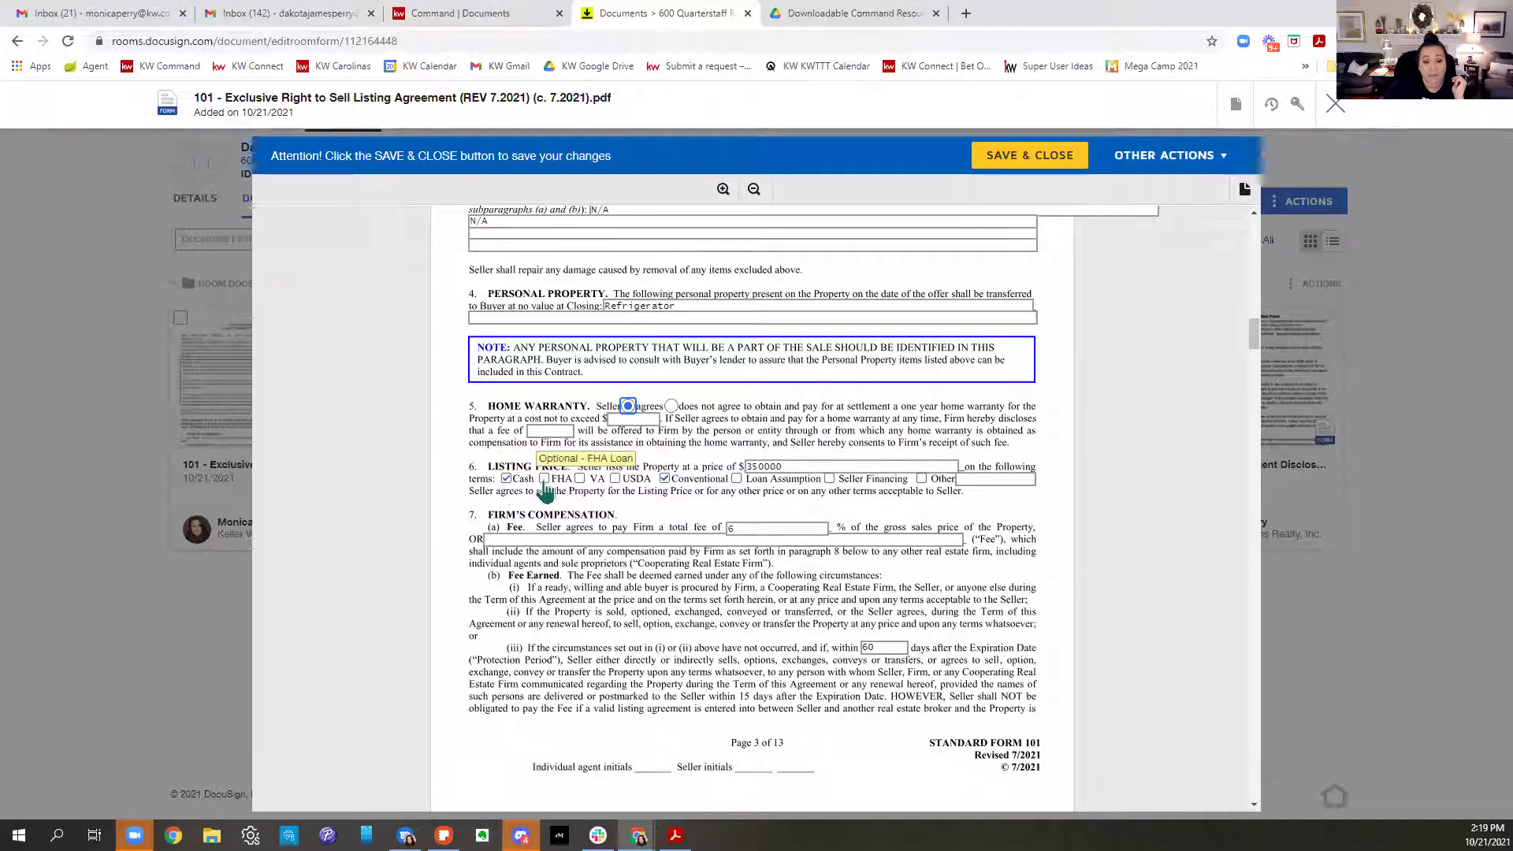
left_click(580, 478)
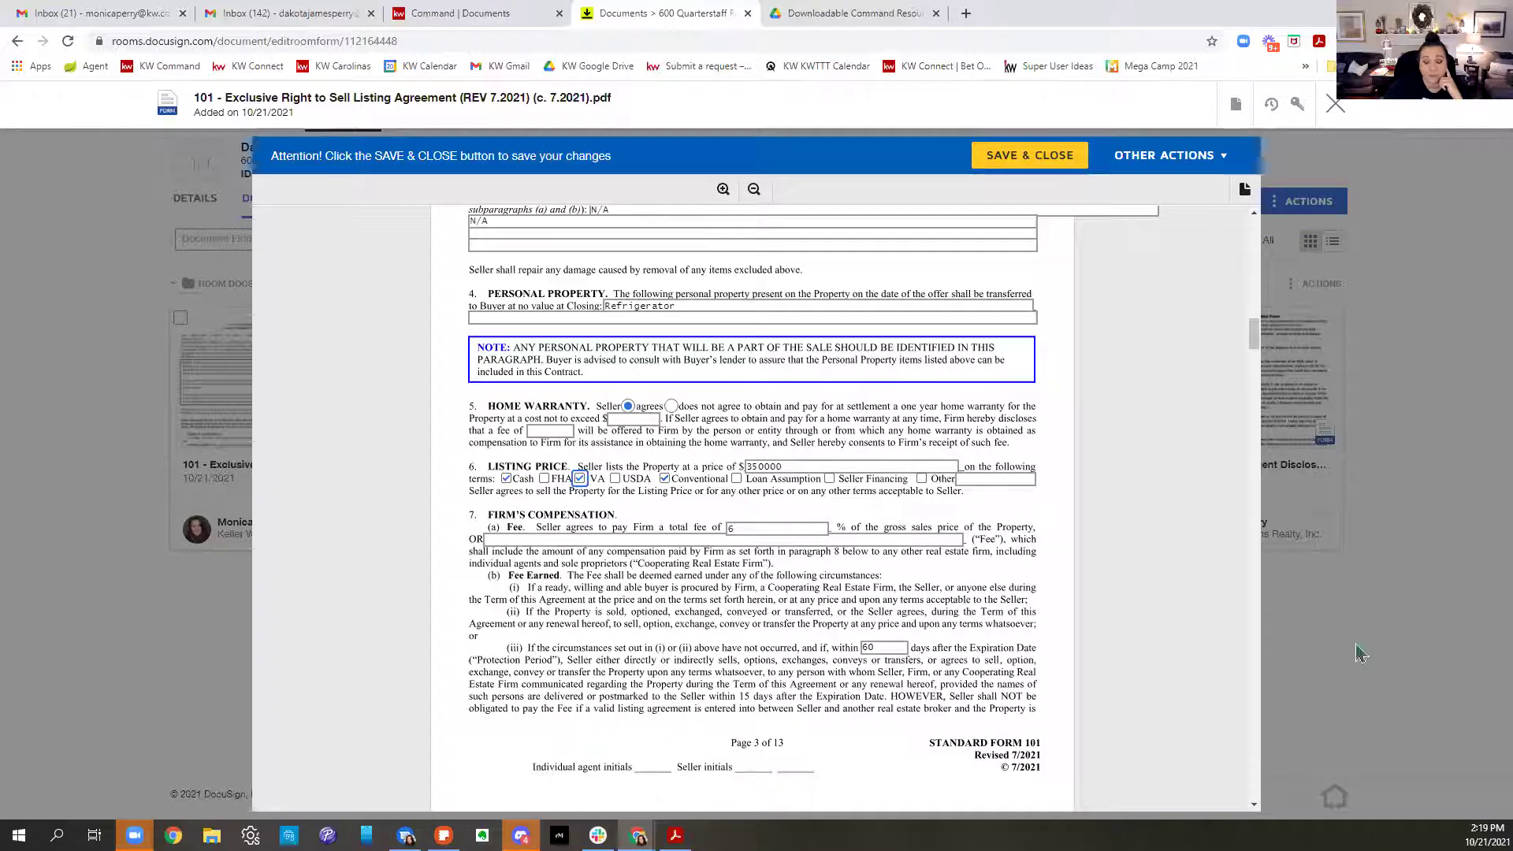
Scroll the 101 listing agreement down to page 13 and save and close it
scroll(658, 463, "down", 2)
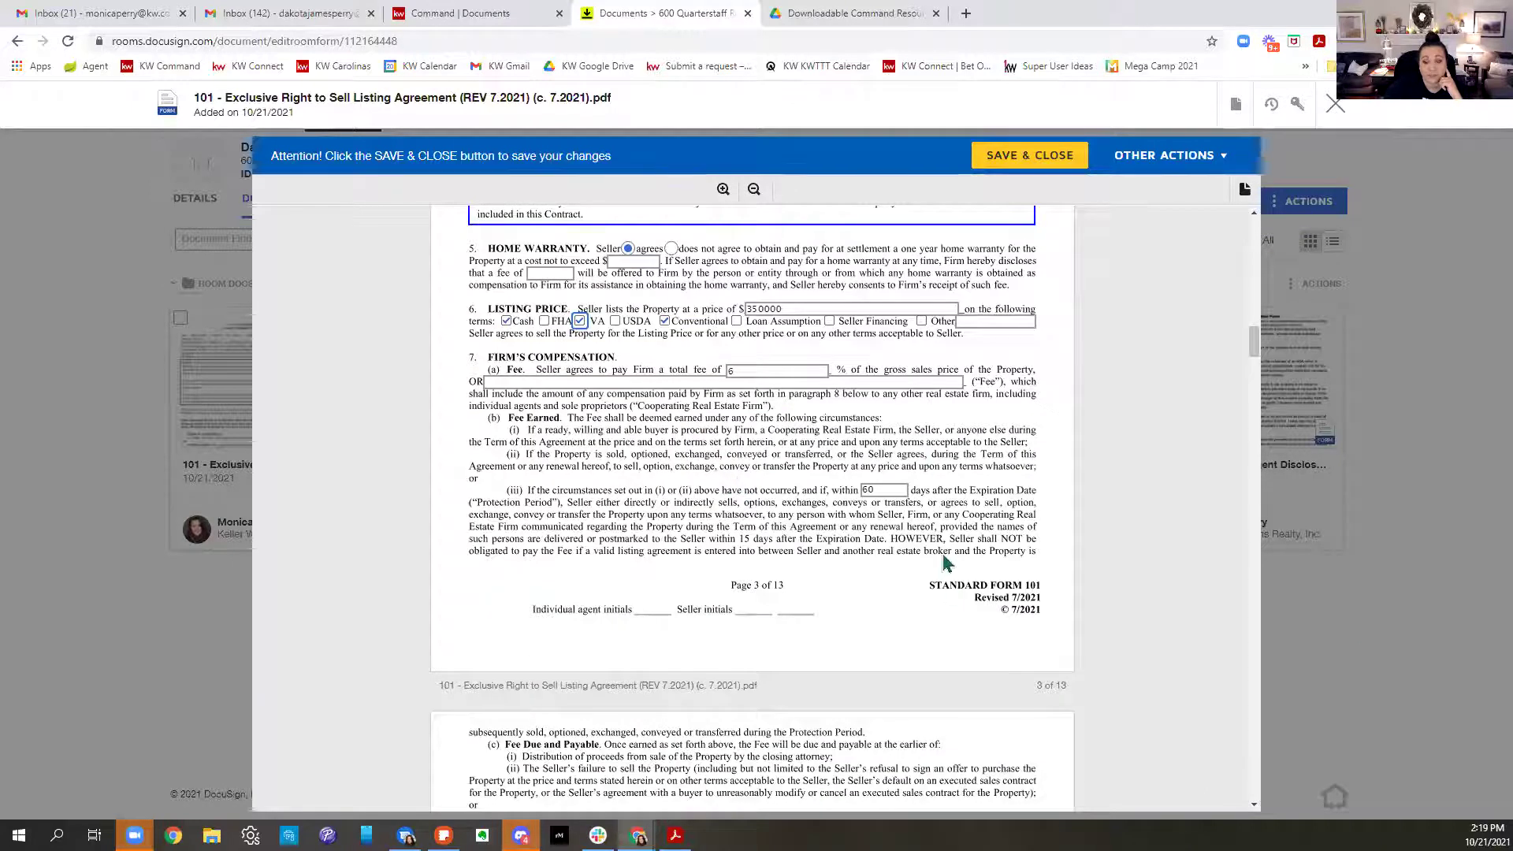
scroll(900, 510, "down", 5)
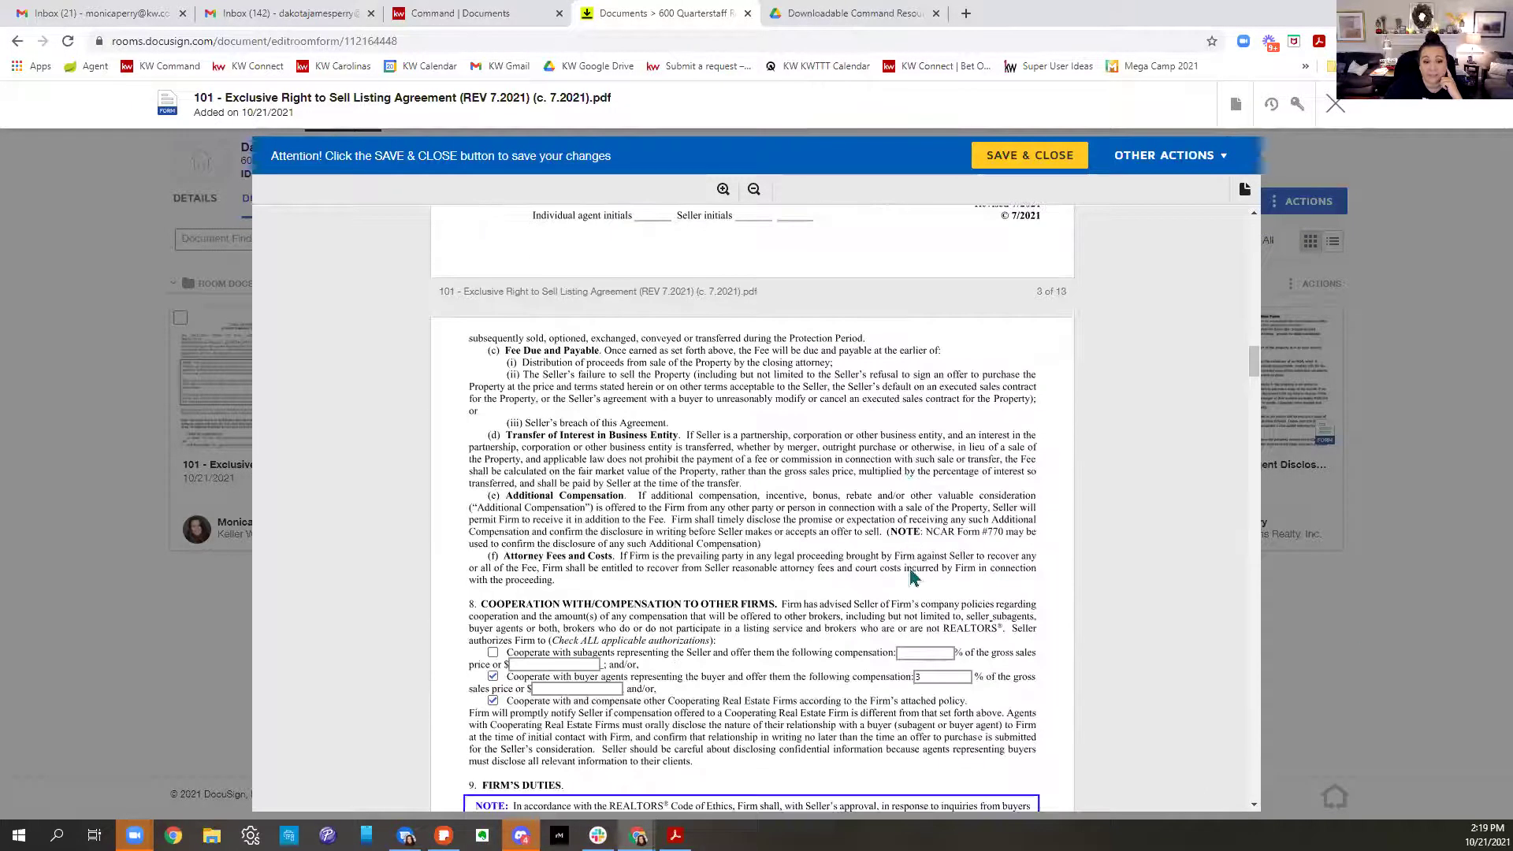
scroll(930, 579, "down", 3)
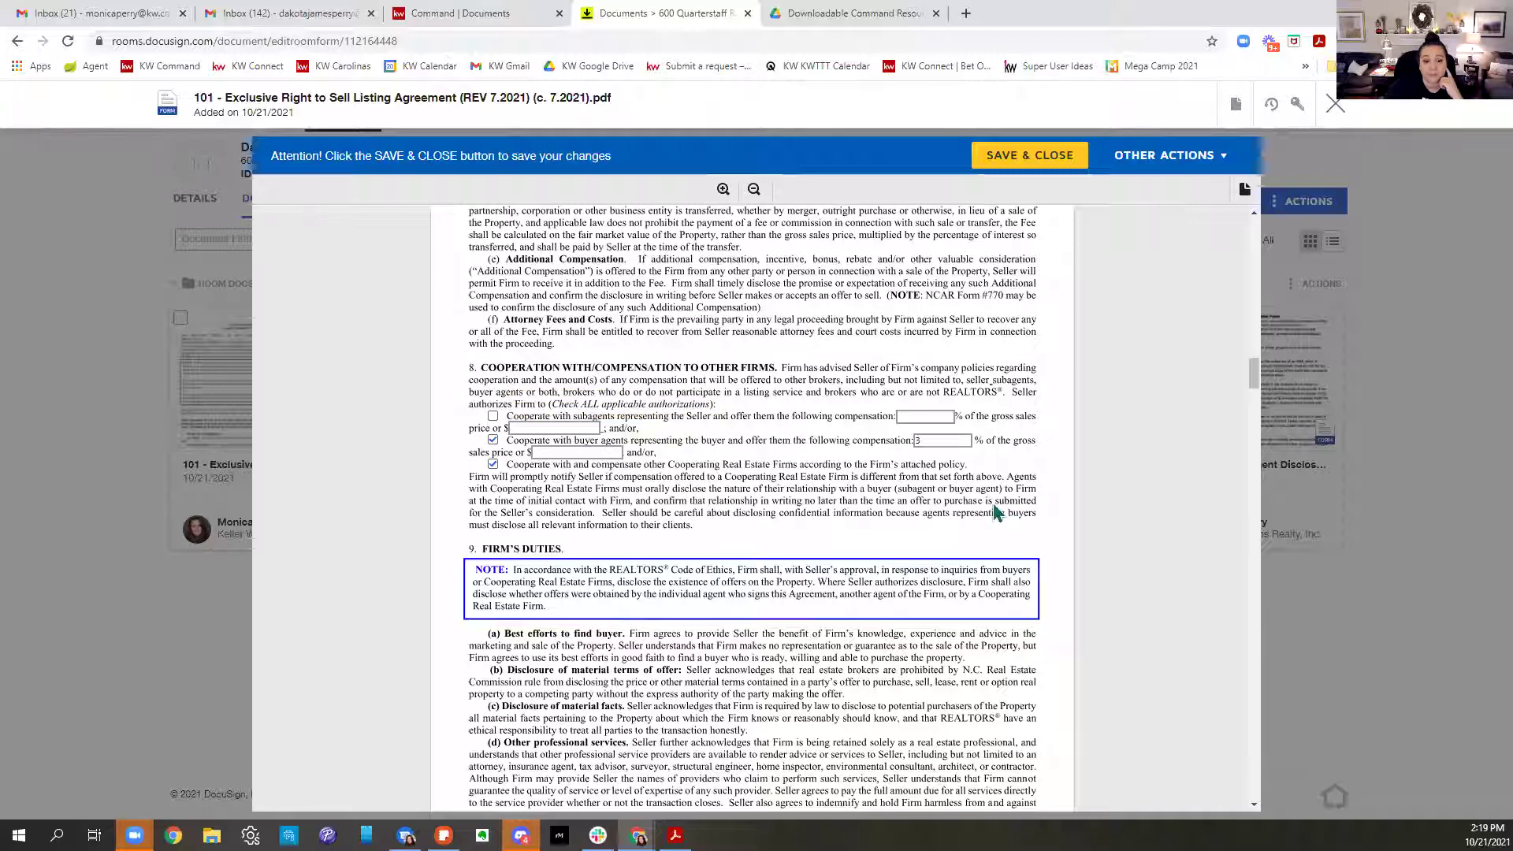
scroll(1015, 488, "down", 9)
scroll(1015, 495, "down", 3)
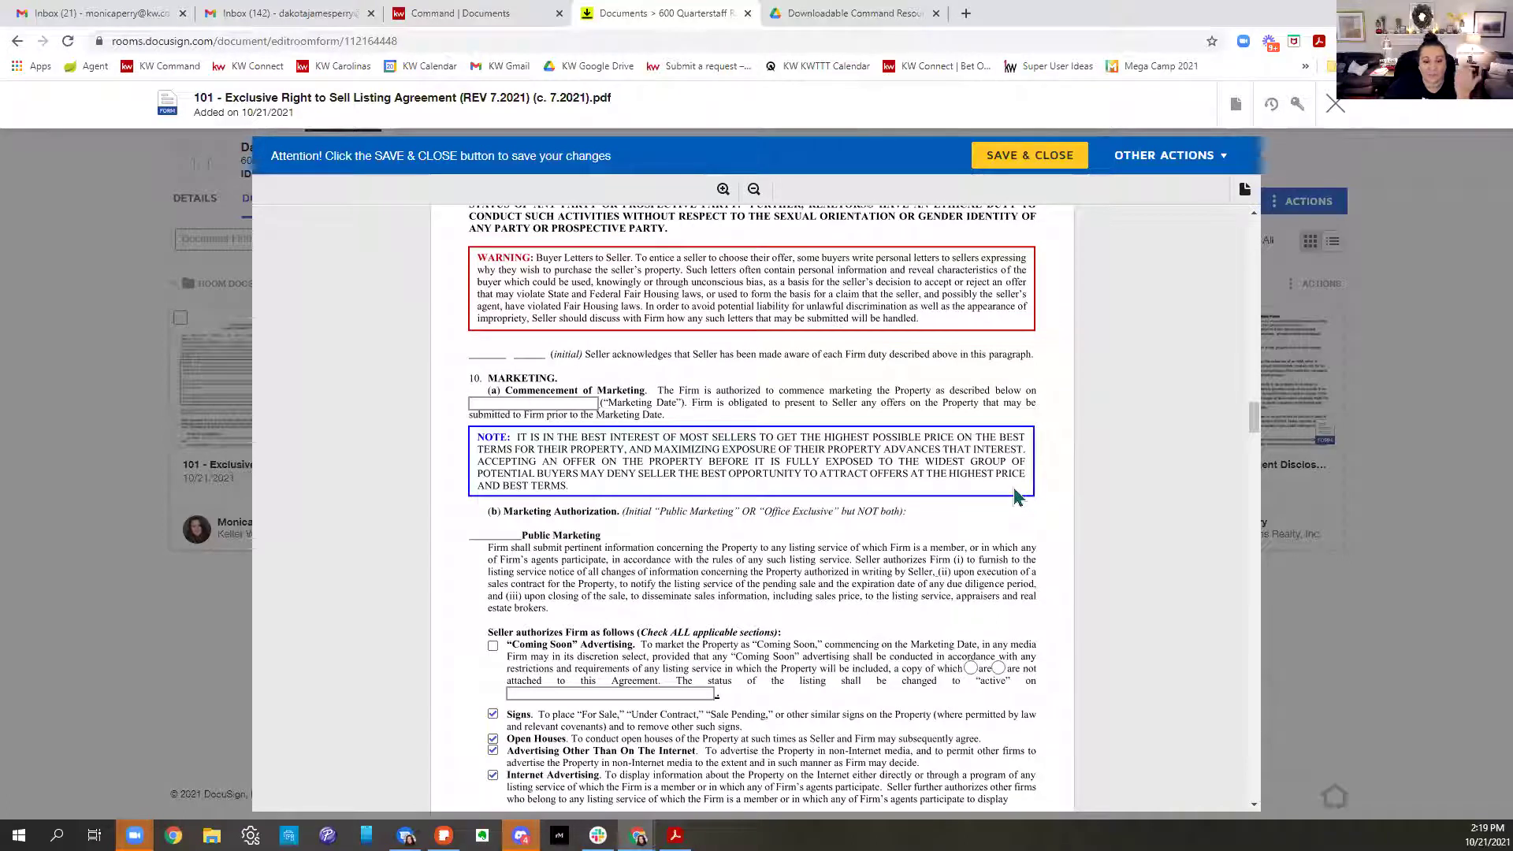
scroll(1014, 495, "down", 1)
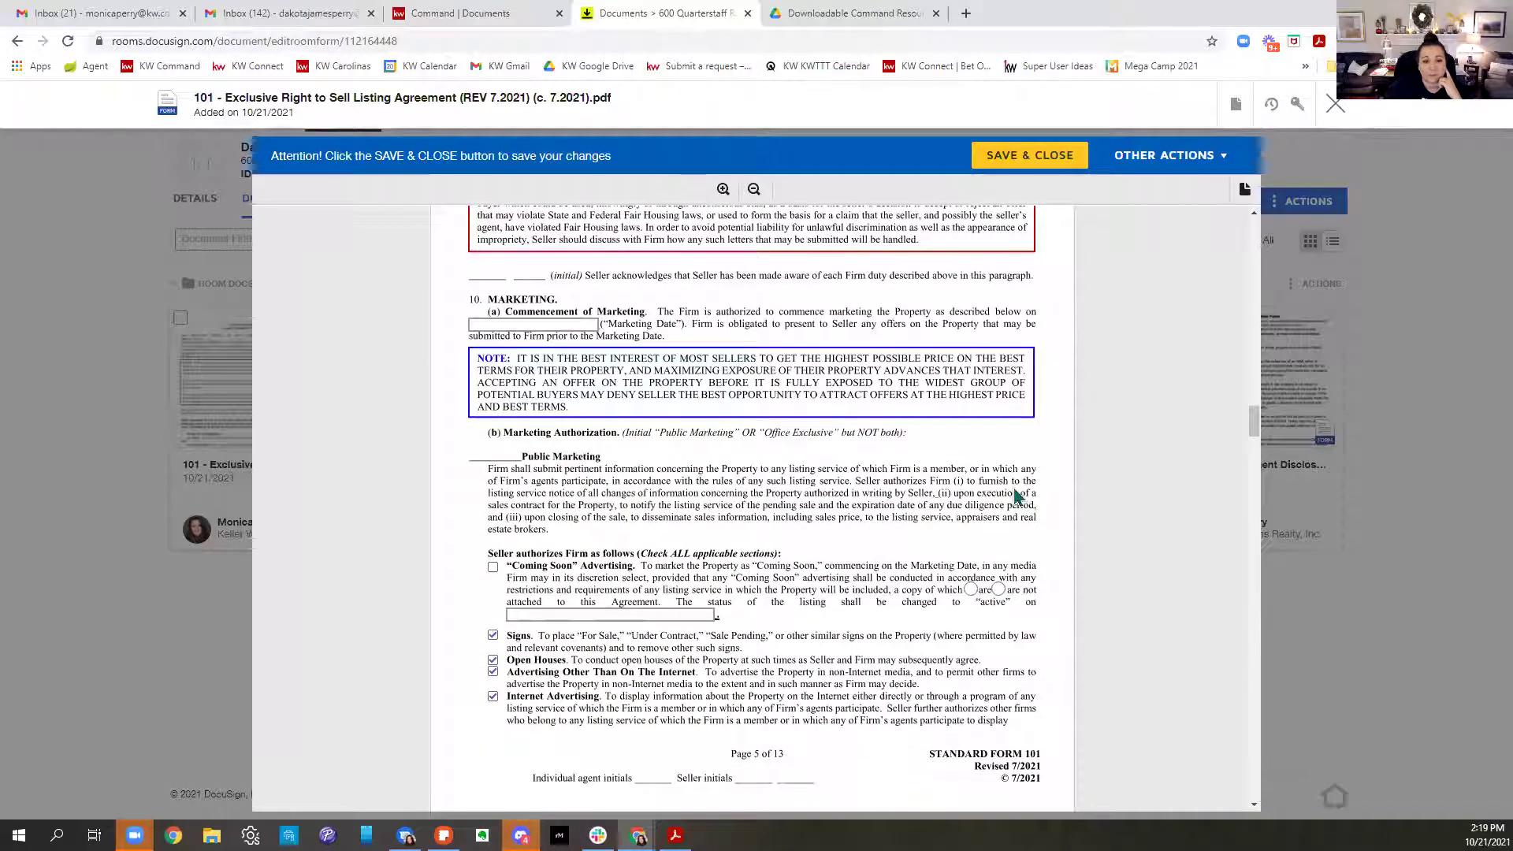
scroll(1015, 494, "down", 2)
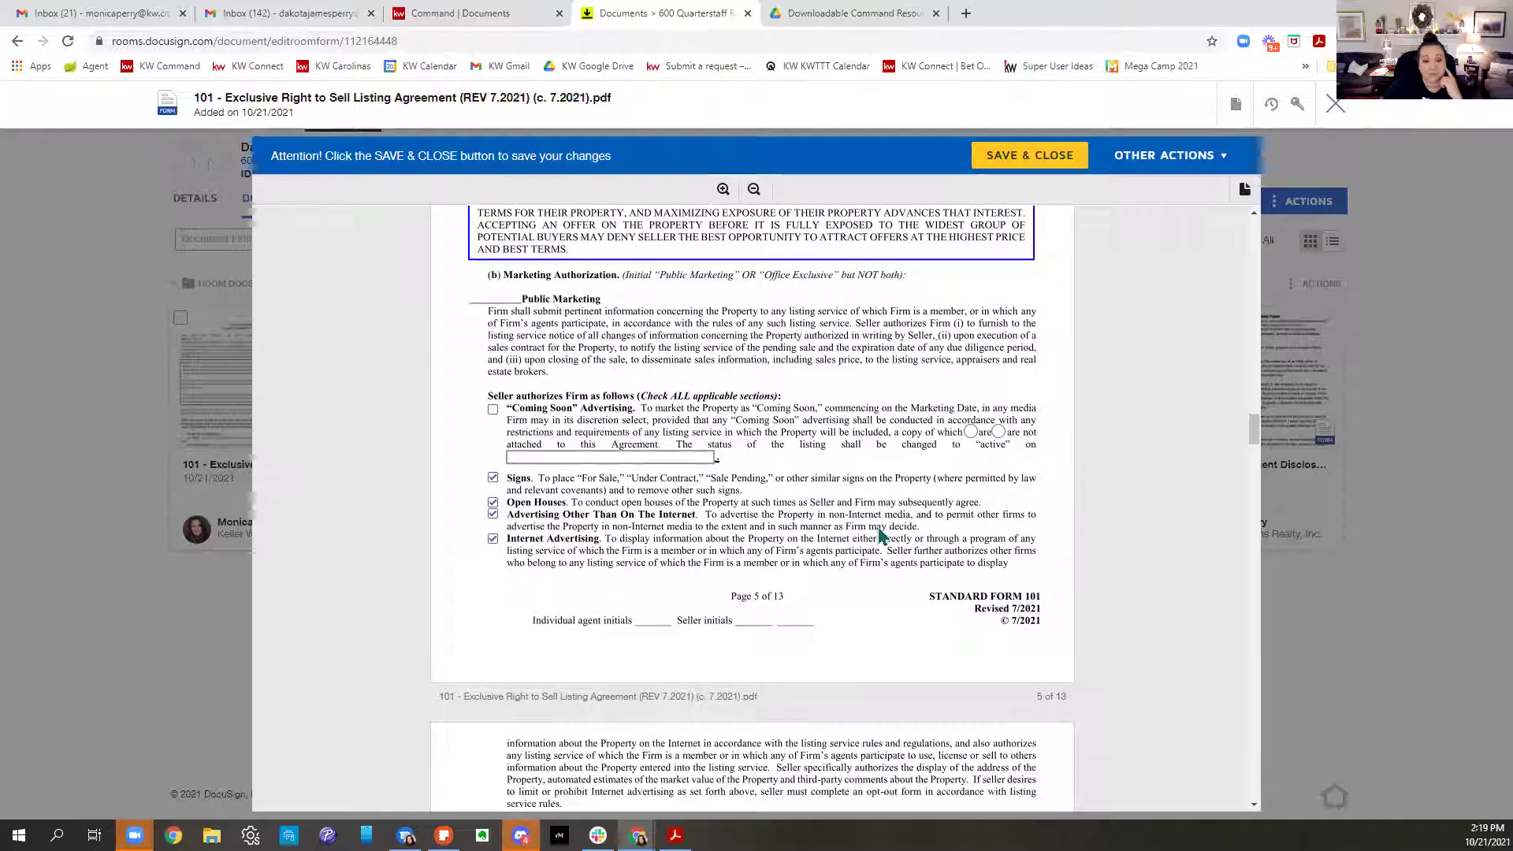
scroll(879, 531, "down", 6)
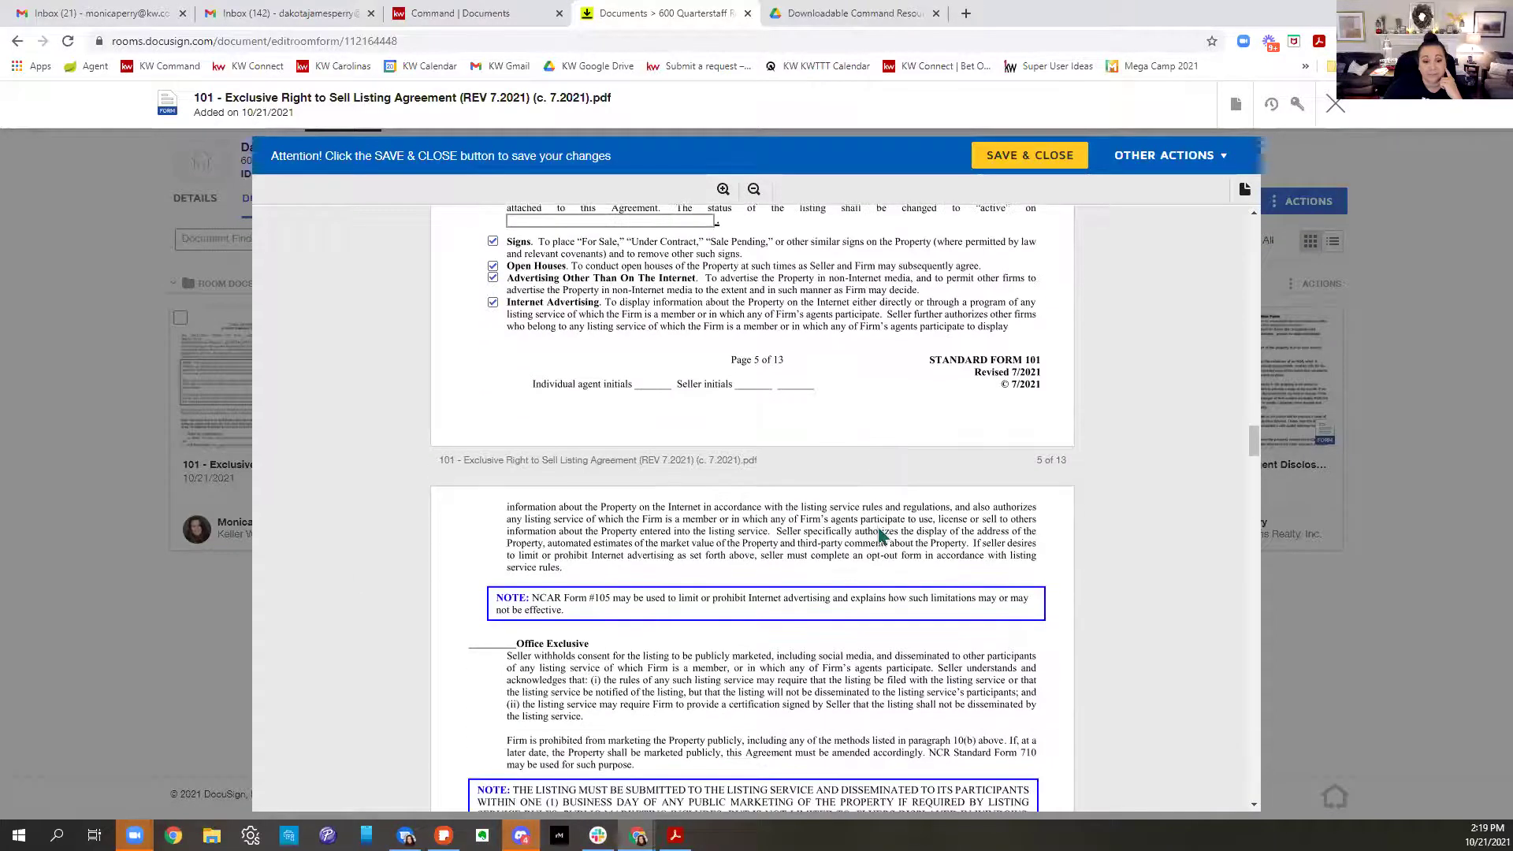
scroll(880, 536, "down", 2)
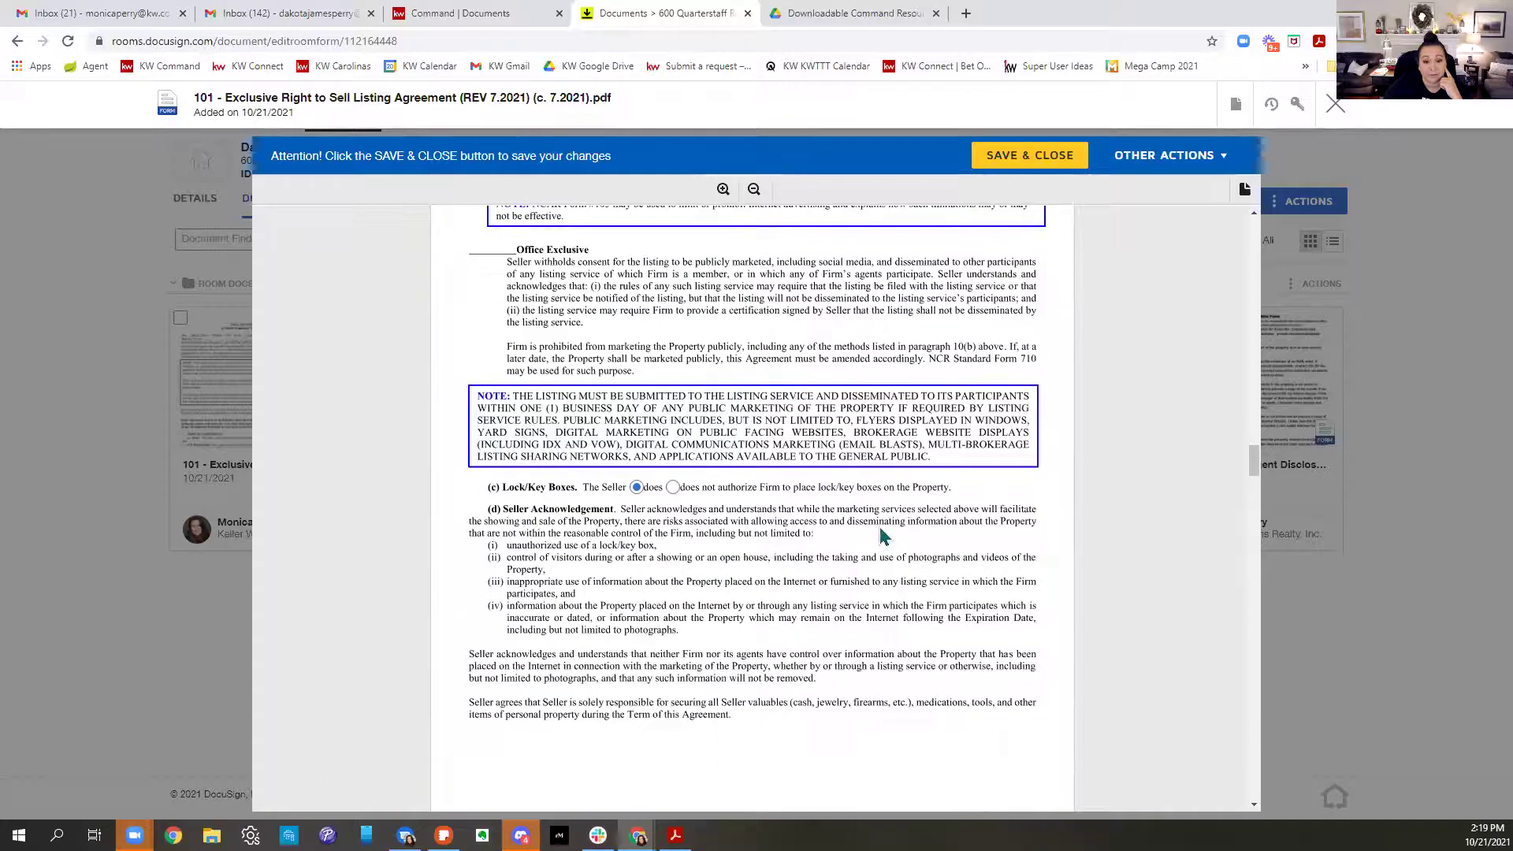
scroll(880, 536, "down", 6)
scroll(887, 531, "down", 4)
scroll(886, 532, "down", 2)
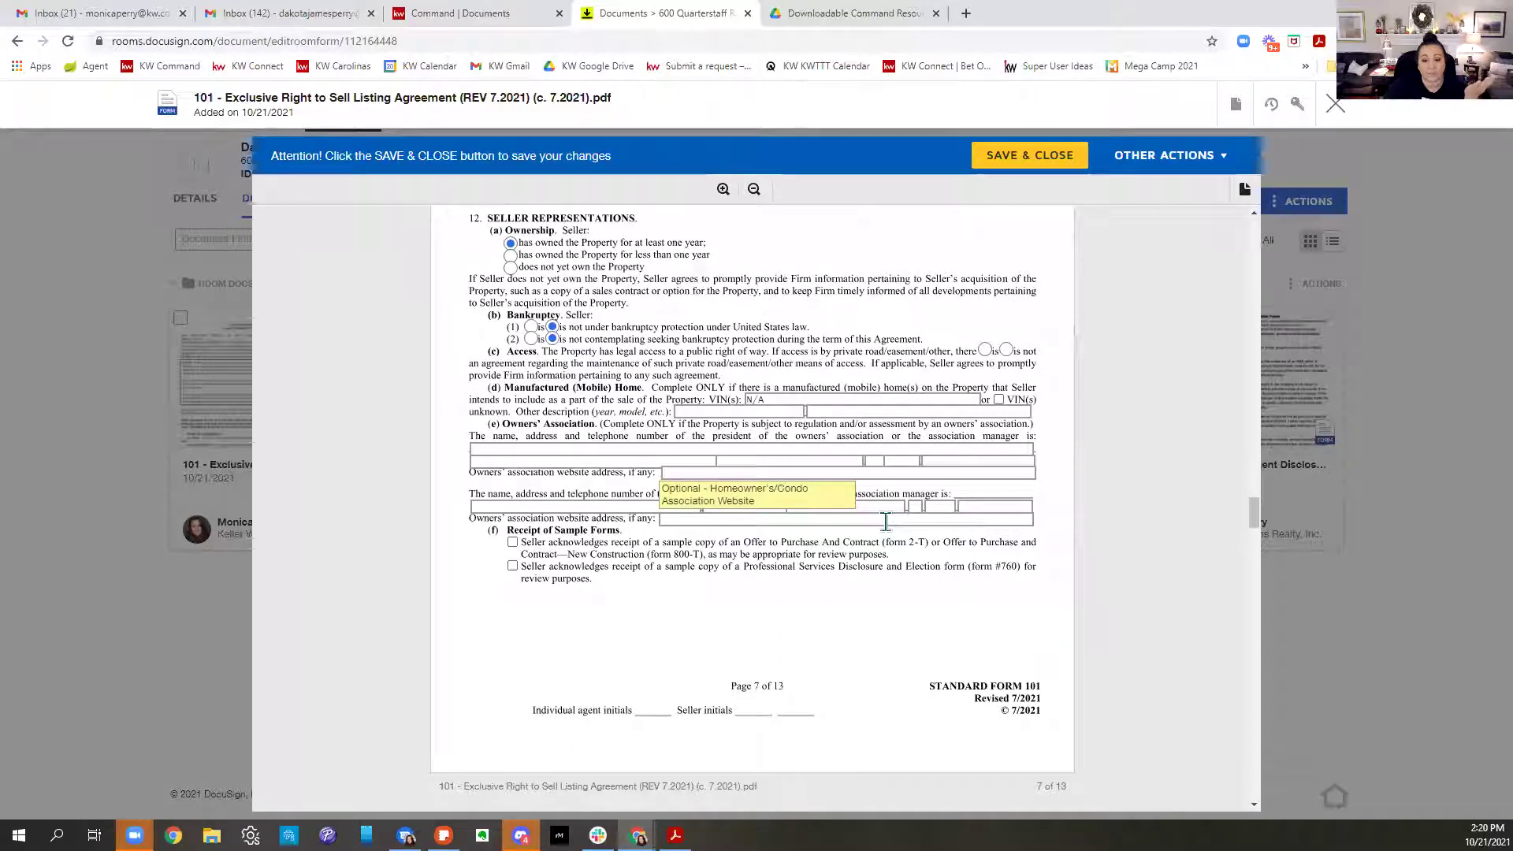
scroll(886, 522, "down", 6)
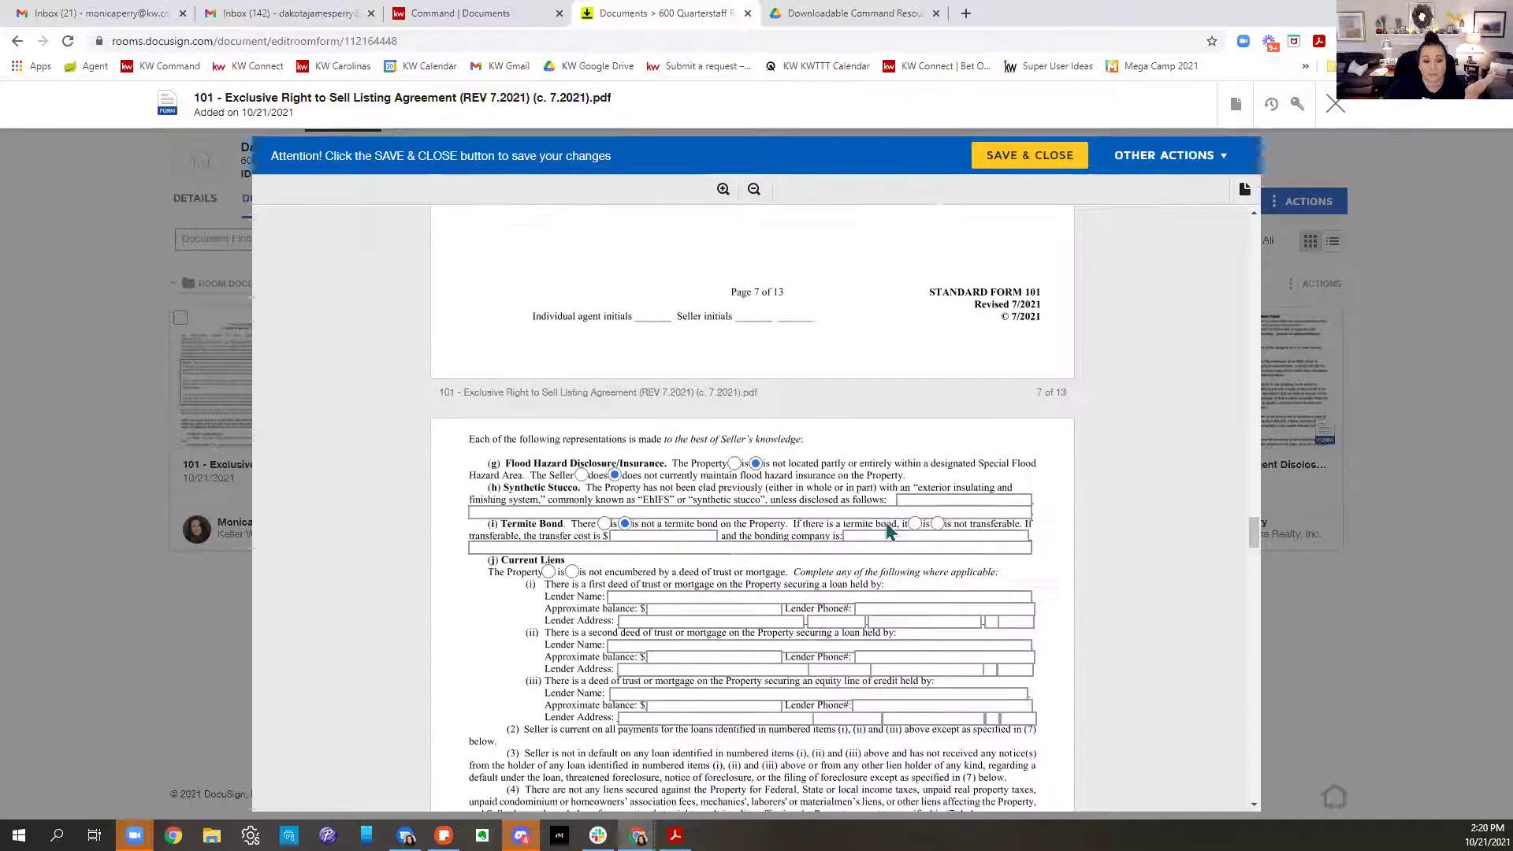
scroll(888, 529, "down", 8)
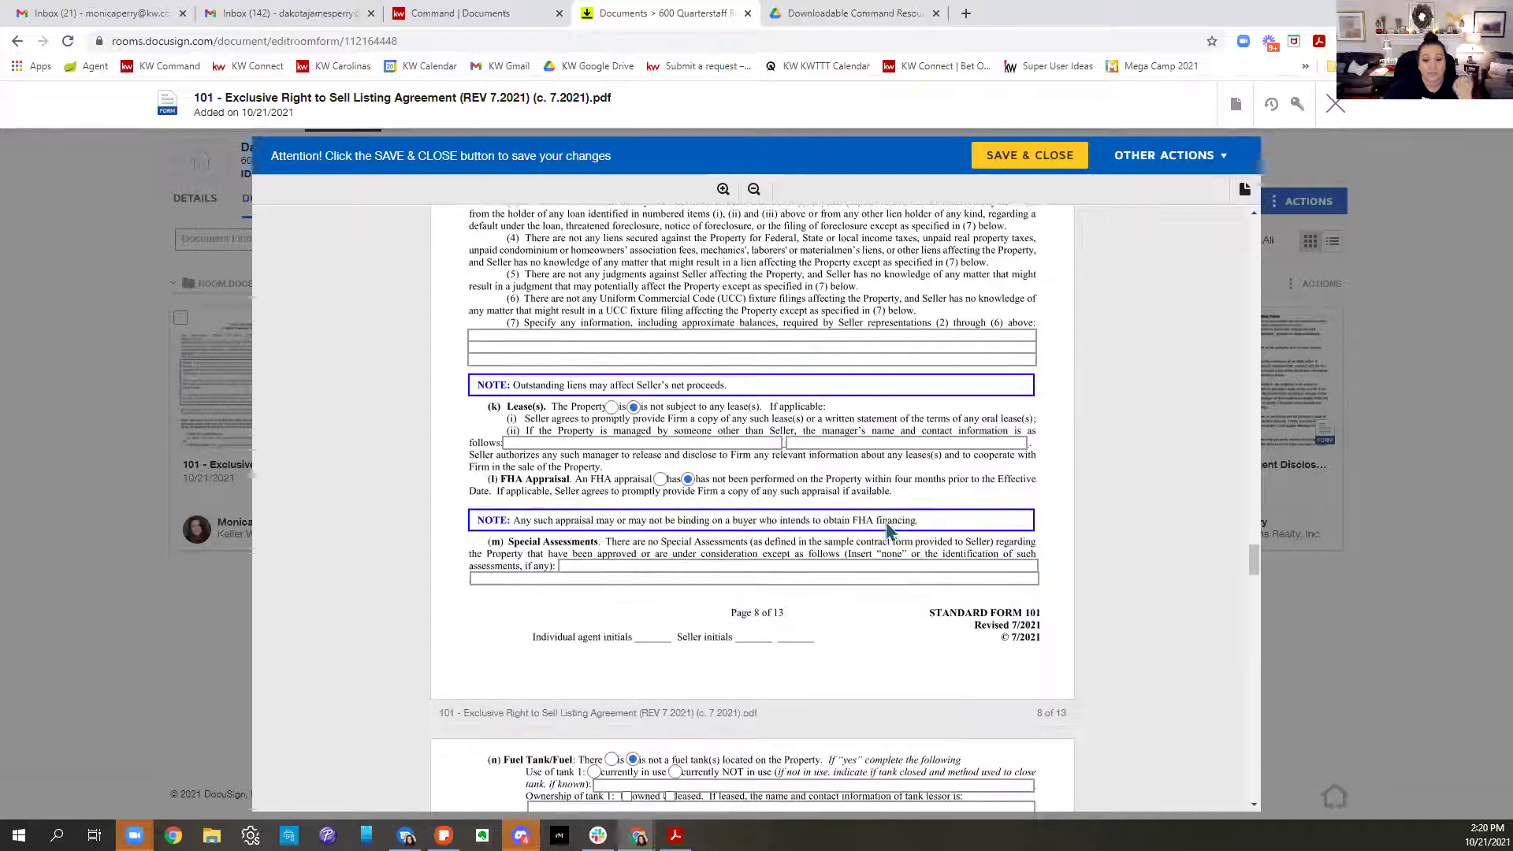
scroll(888, 532, "down", 8)
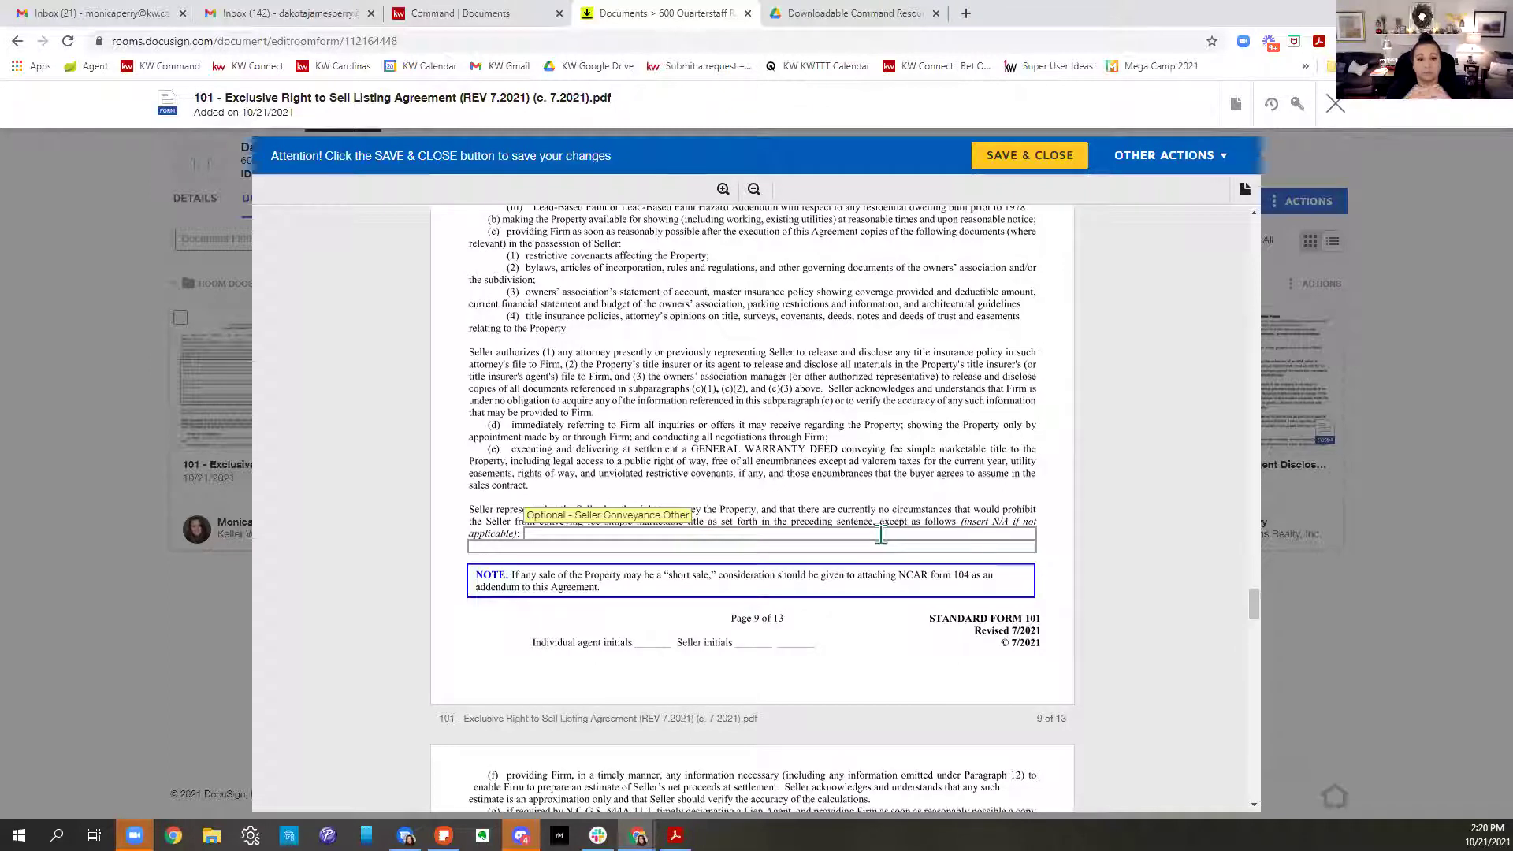
scroll(954, 481, "down", 3)
scroll(970, 495, "down", 3)
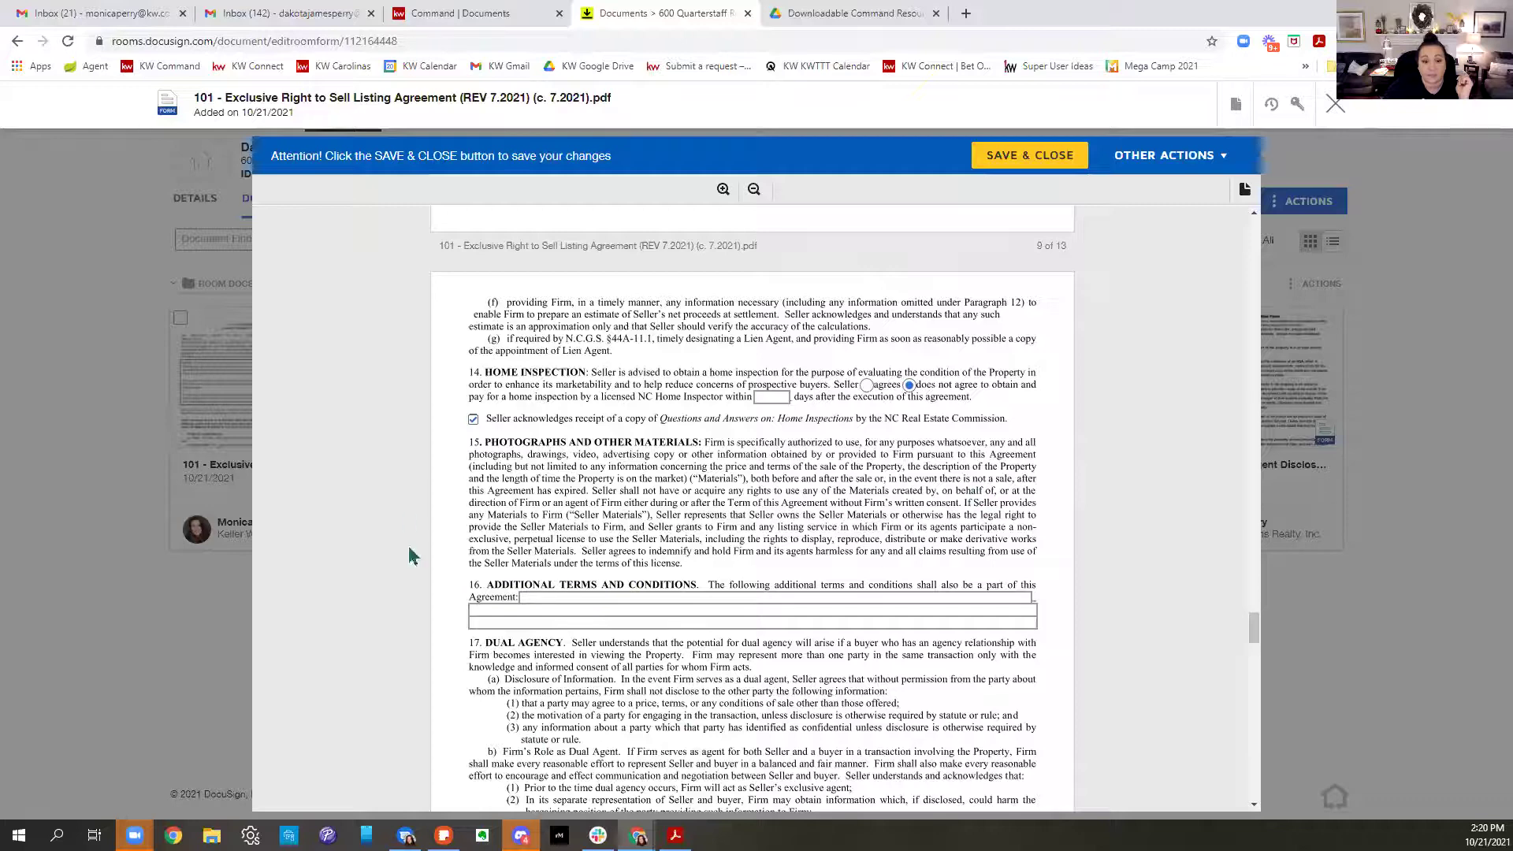
scroll(834, 464, "down", 5)
scroll(836, 470, "down", 11)
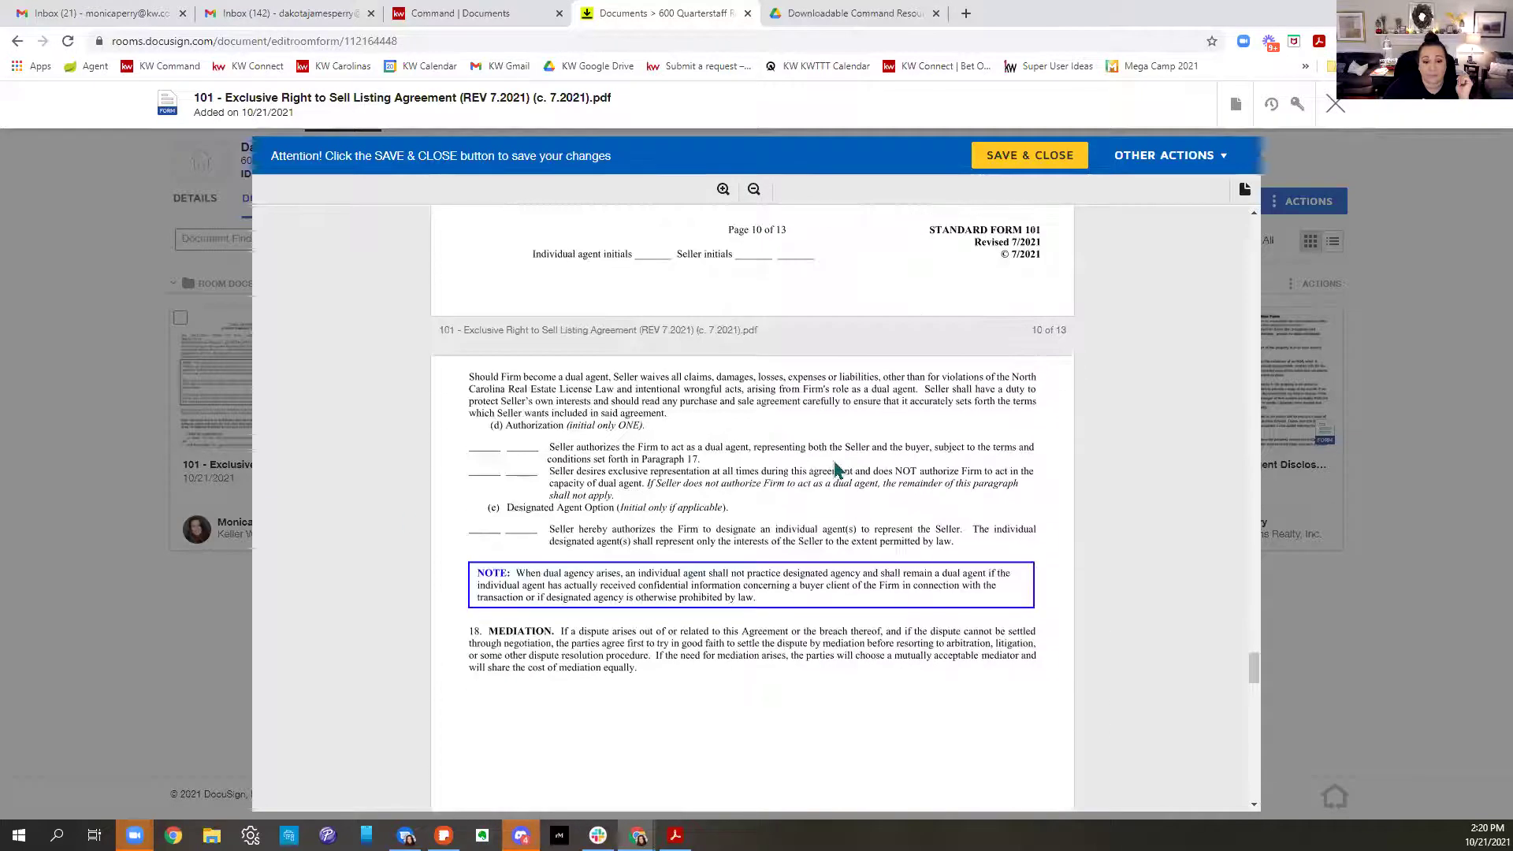
scroll(837, 470, "down", 15)
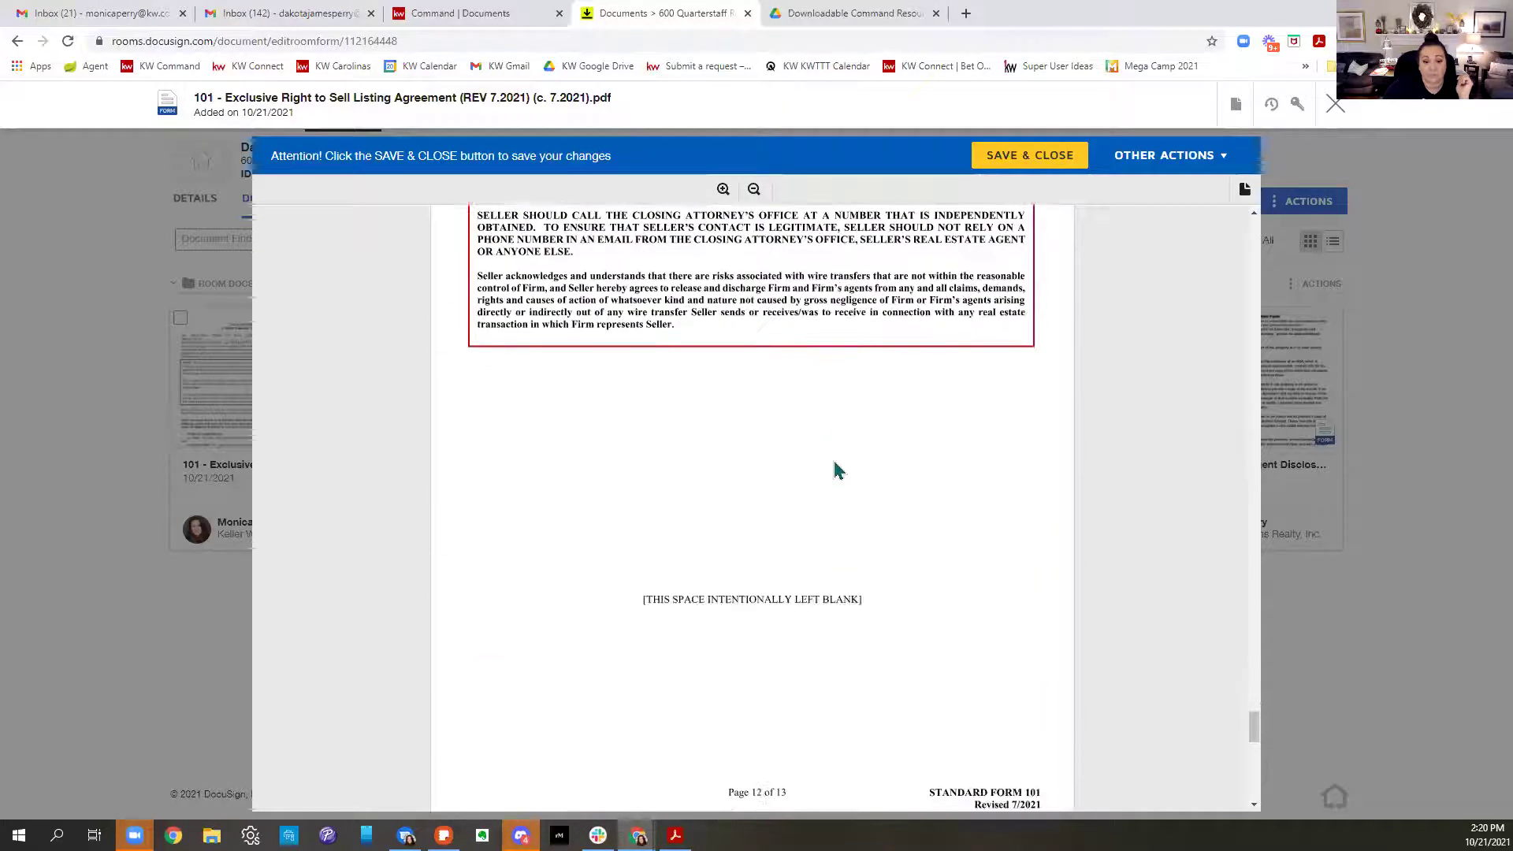
scroll(837, 470, "down", 4)
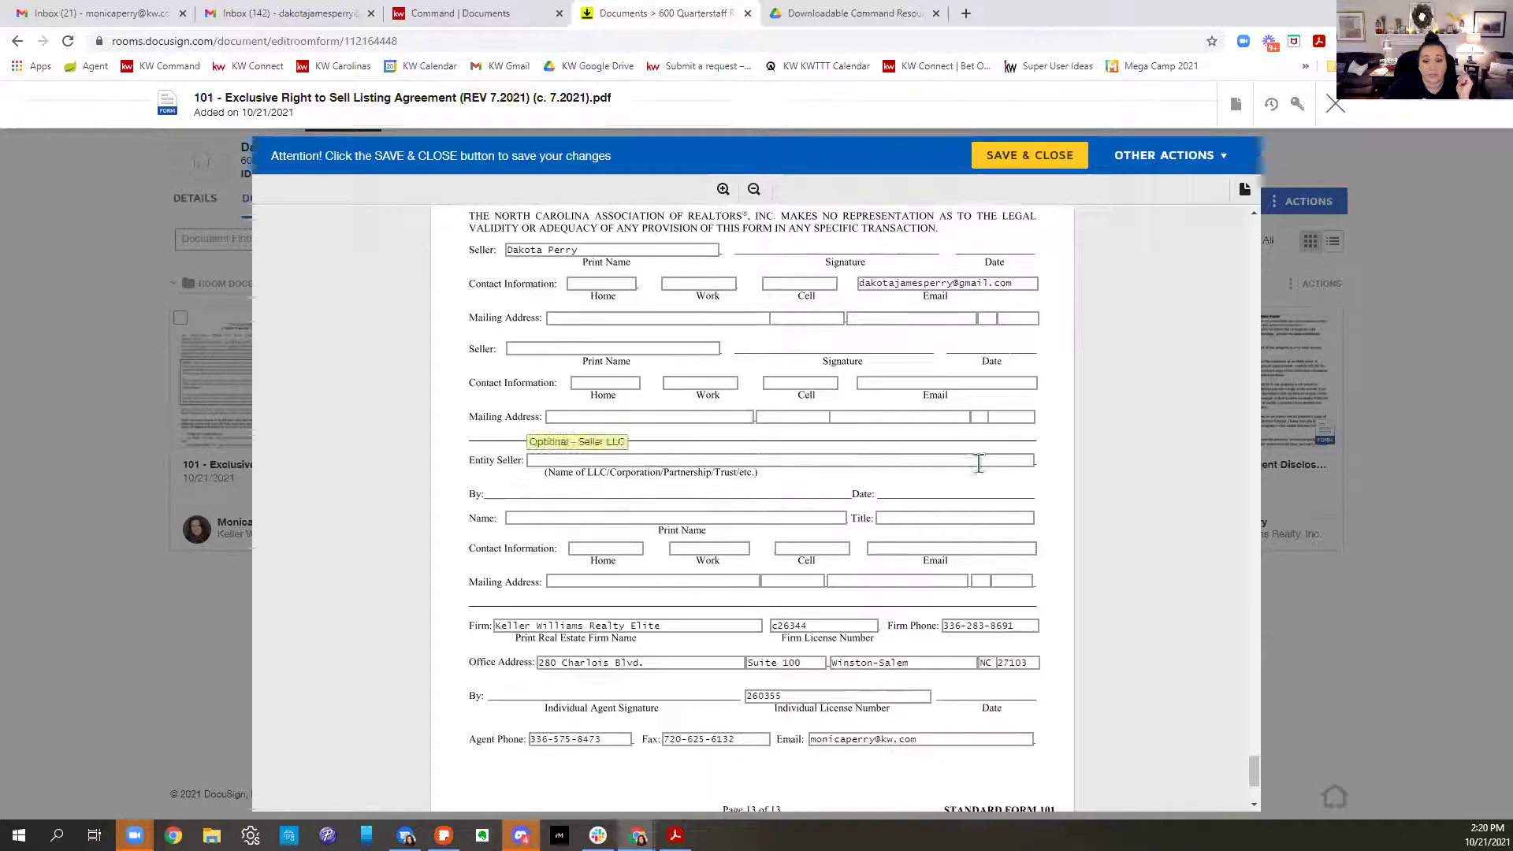
scroll(831, 575, "down", 2)
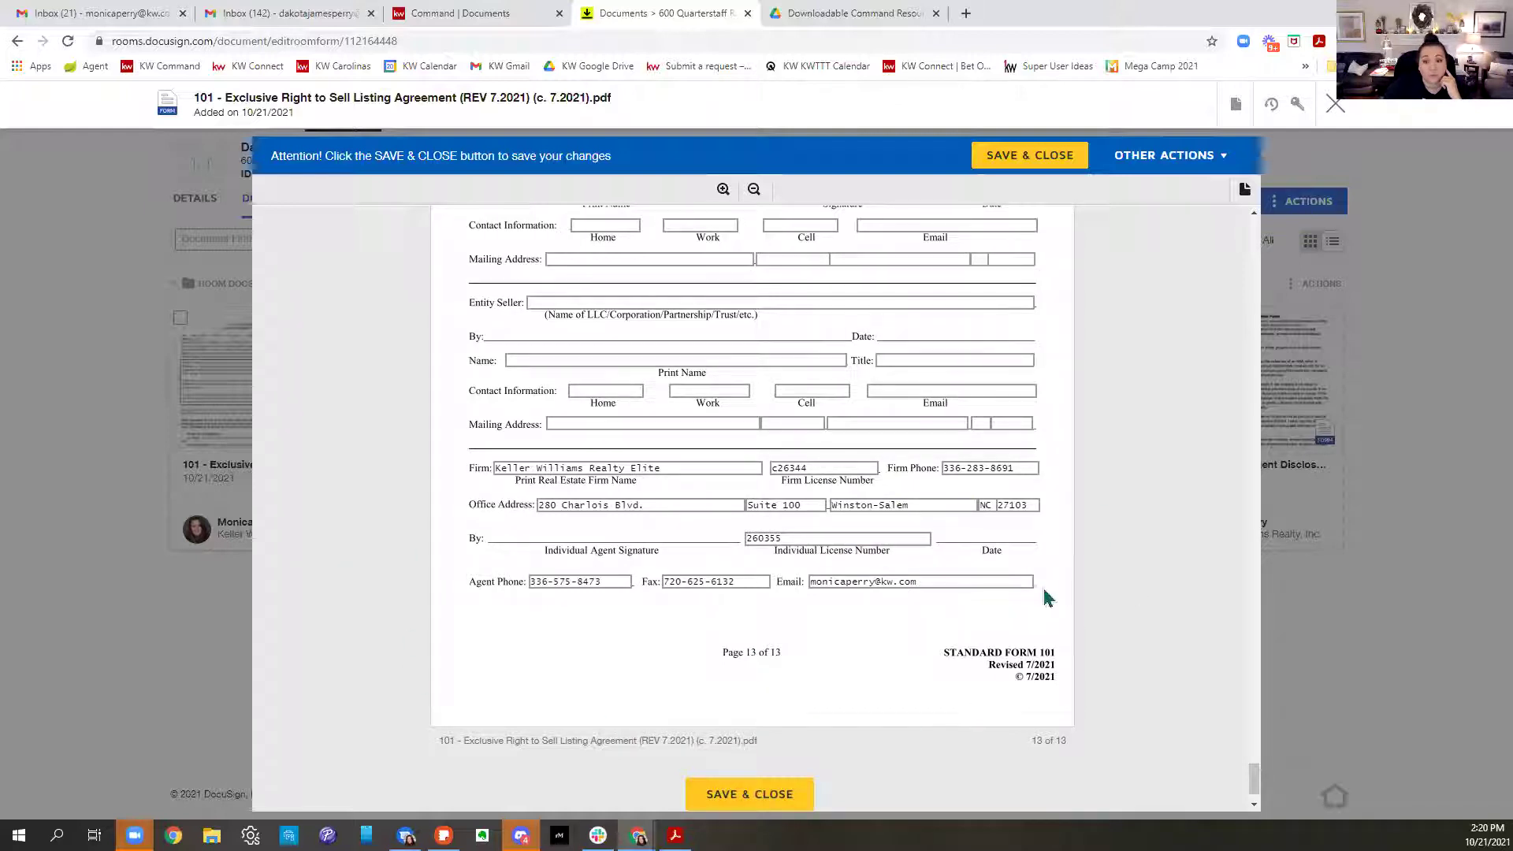
scroll(1046, 590, "down", 1)
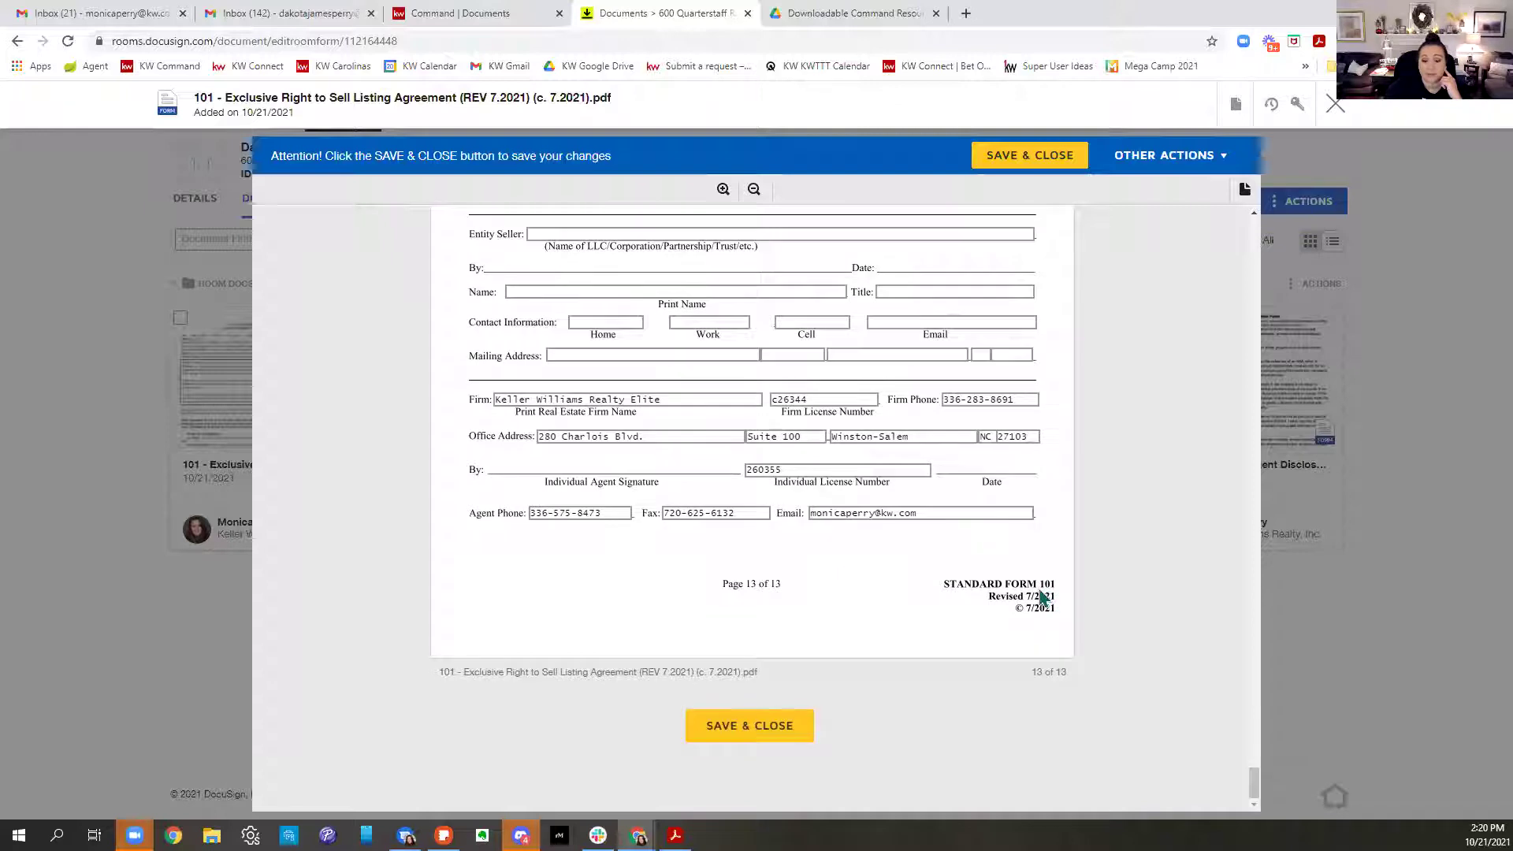
left_click(769, 743)
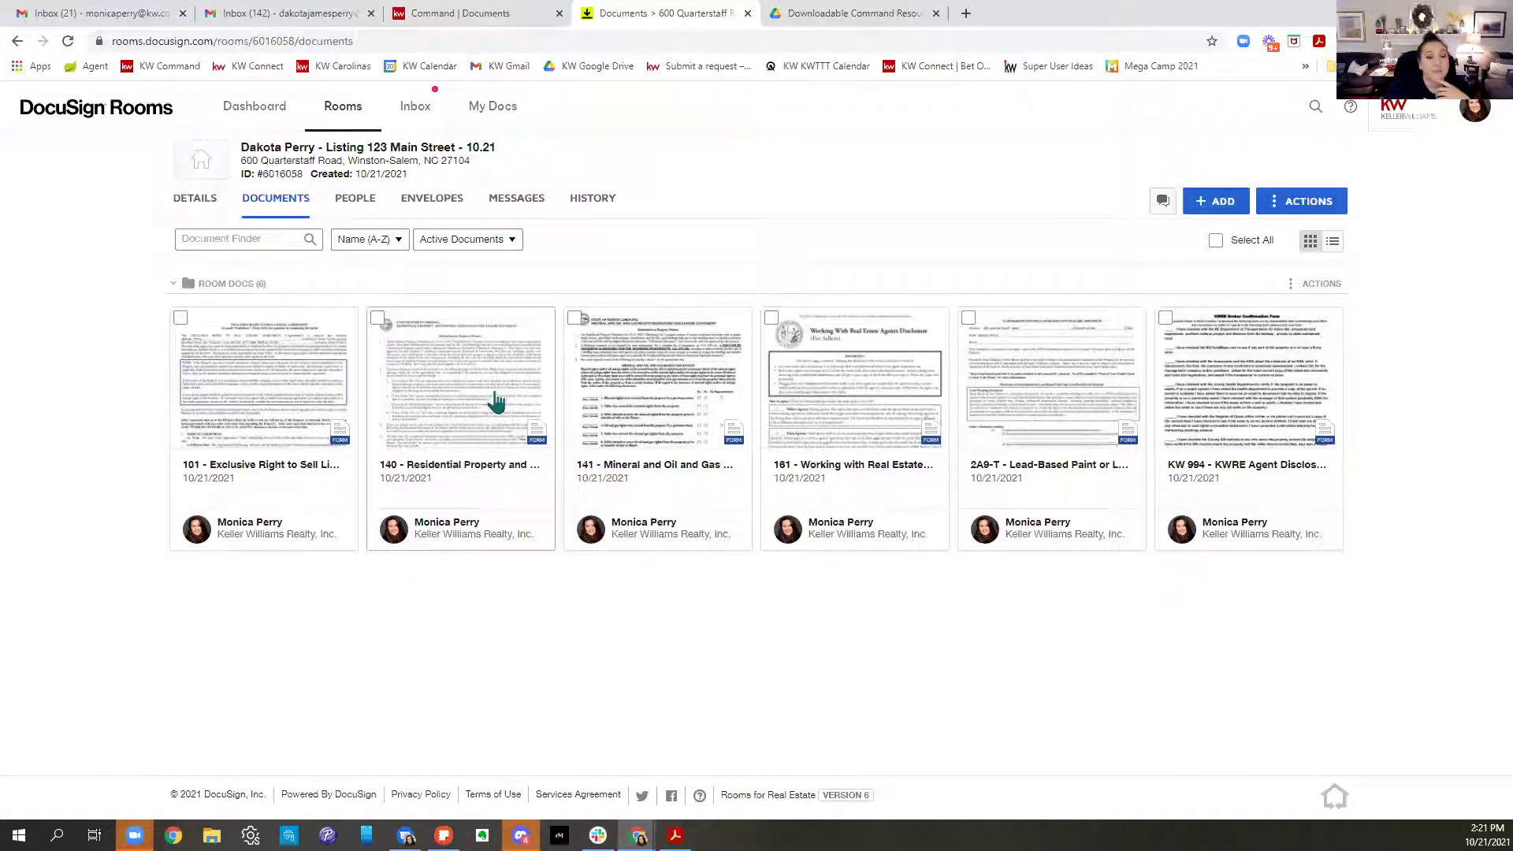
Open the 140 Residential Property disclosure, review all four pages, and save and close it
left_click(501, 403)
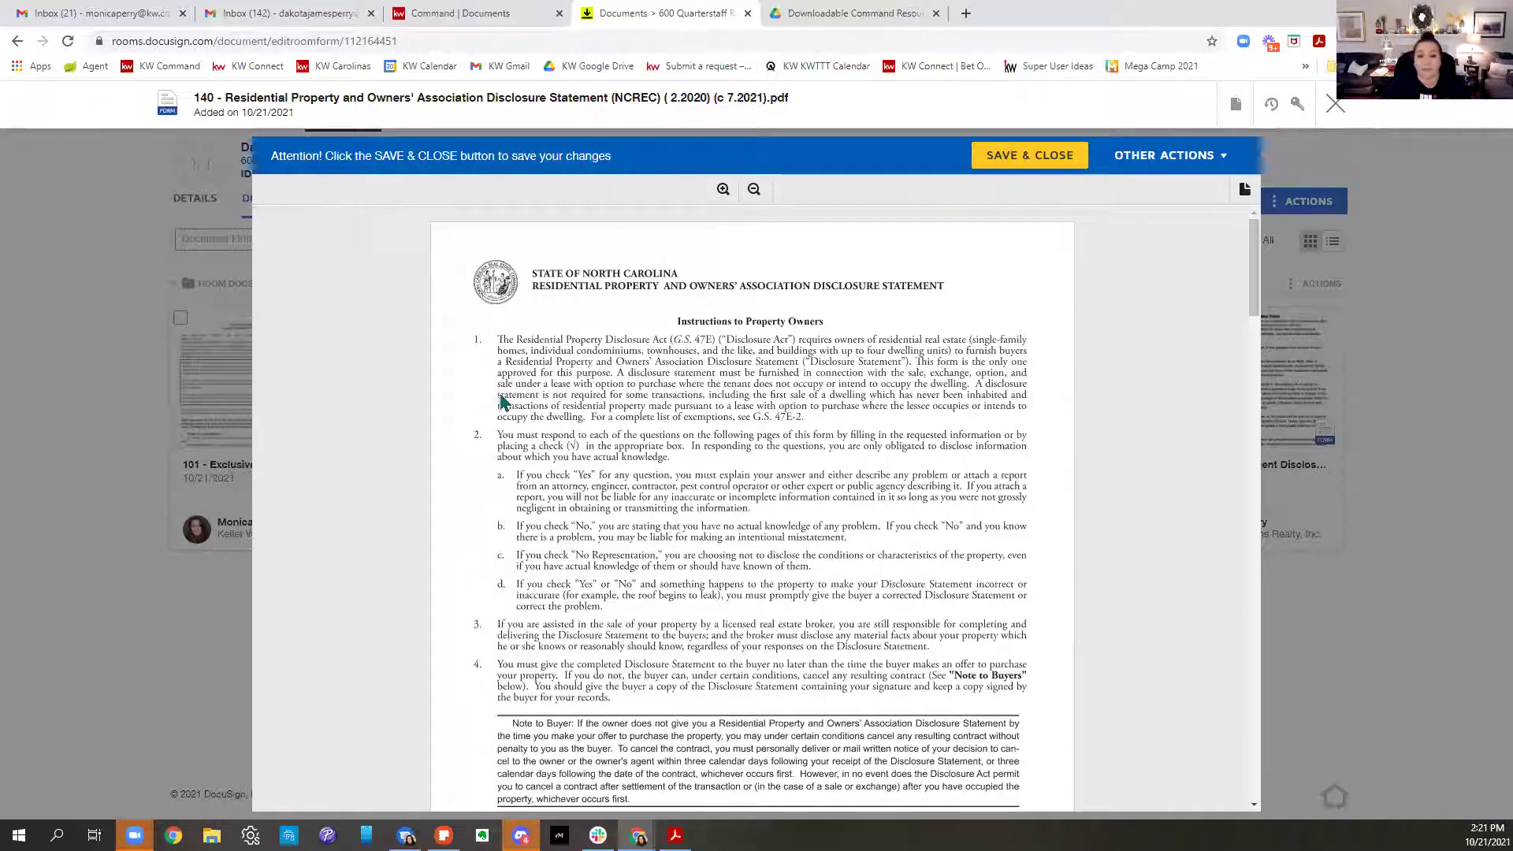
scroll(982, 504, "down", 3)
scroll(983, 504, "down", 1)
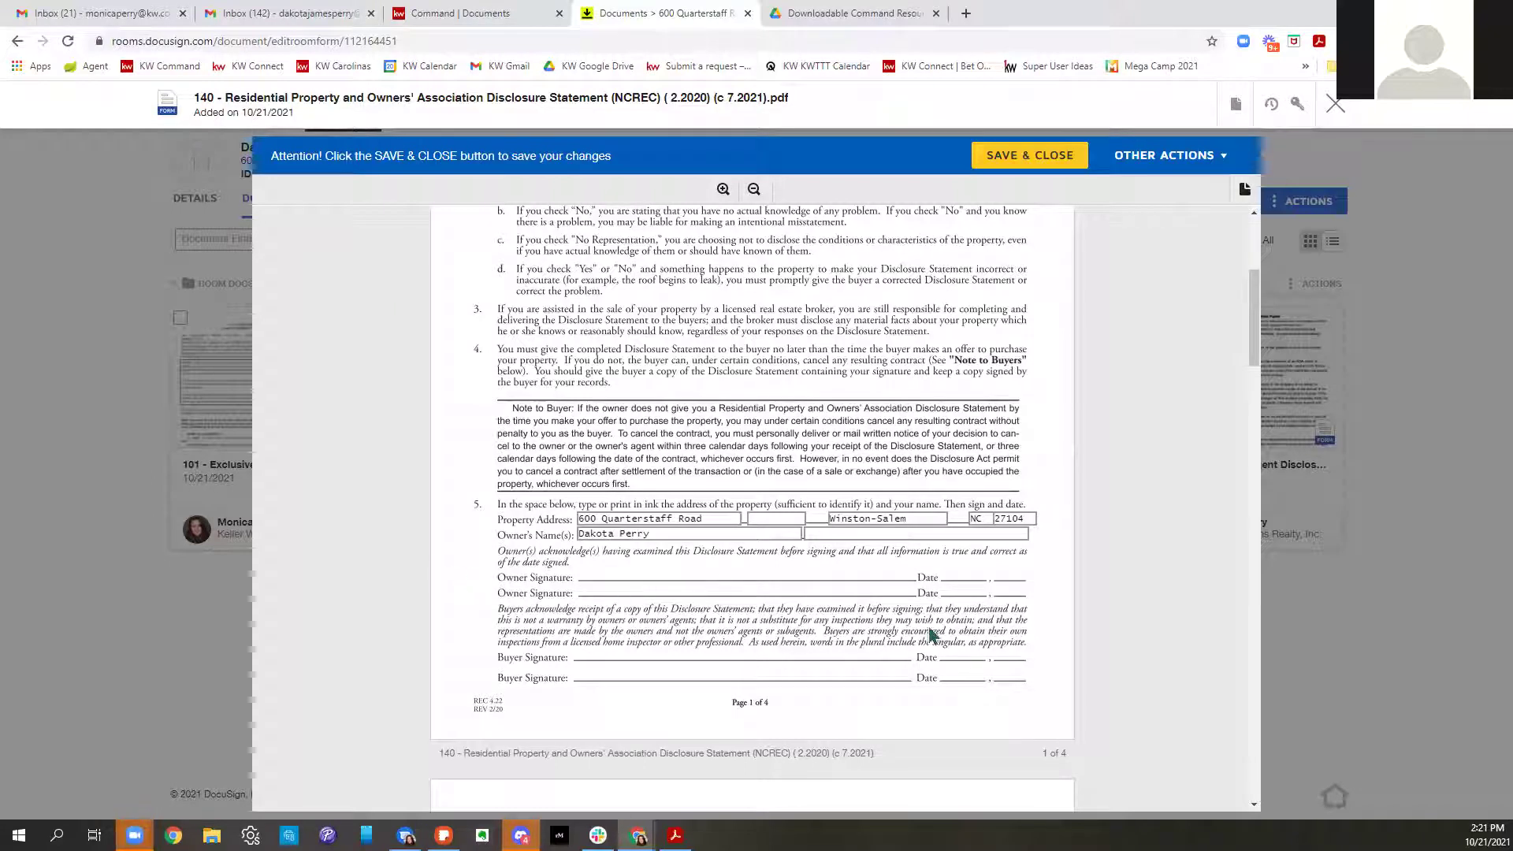
scroll(958, 666, "down", 7)
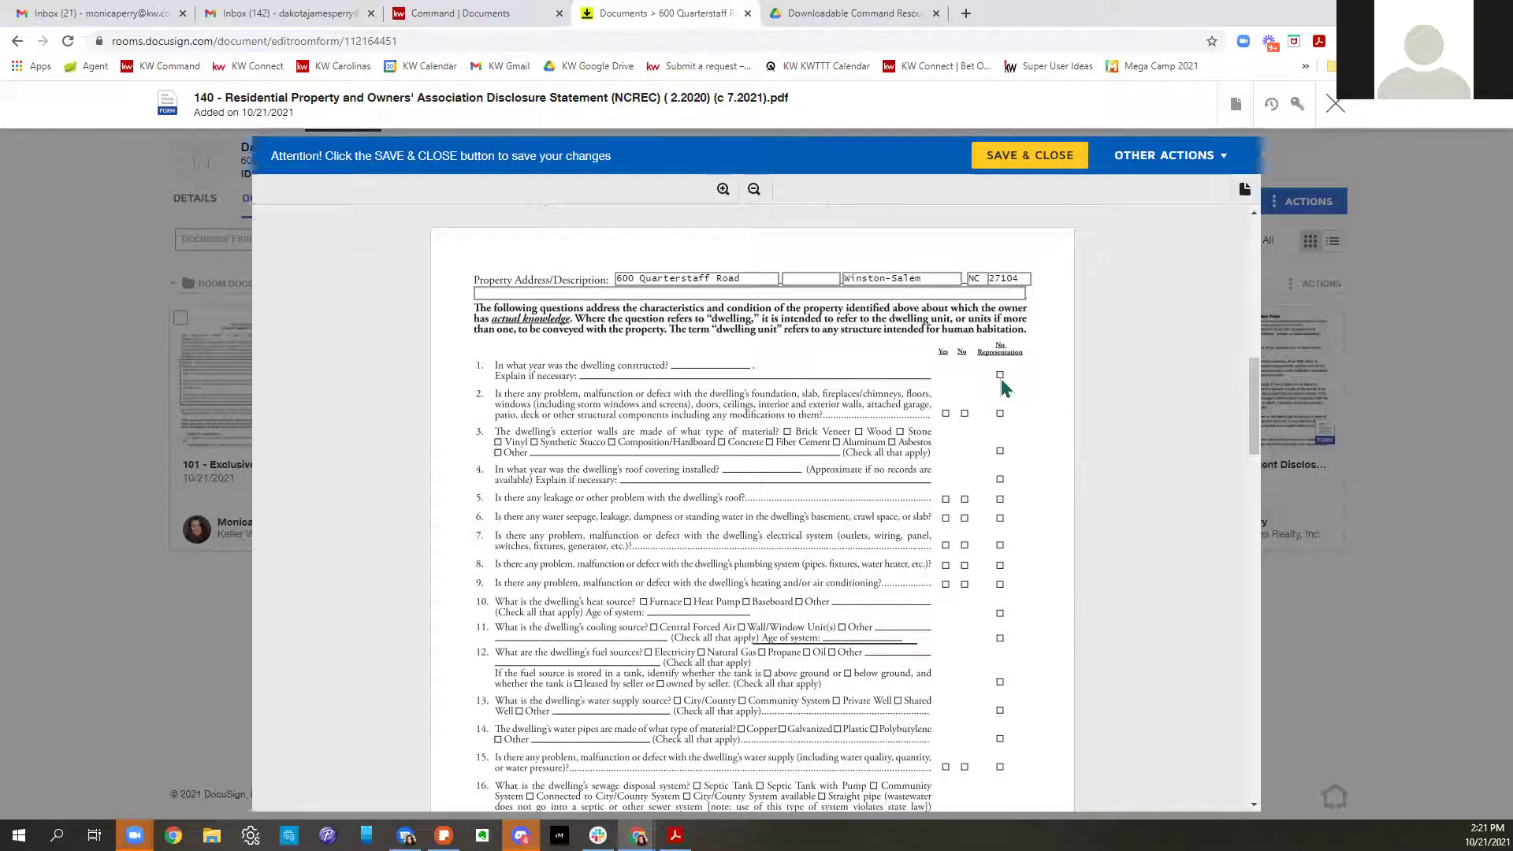
scroll(1000, 379, "down", 10)
scroll(1001, 378, "down", 15)
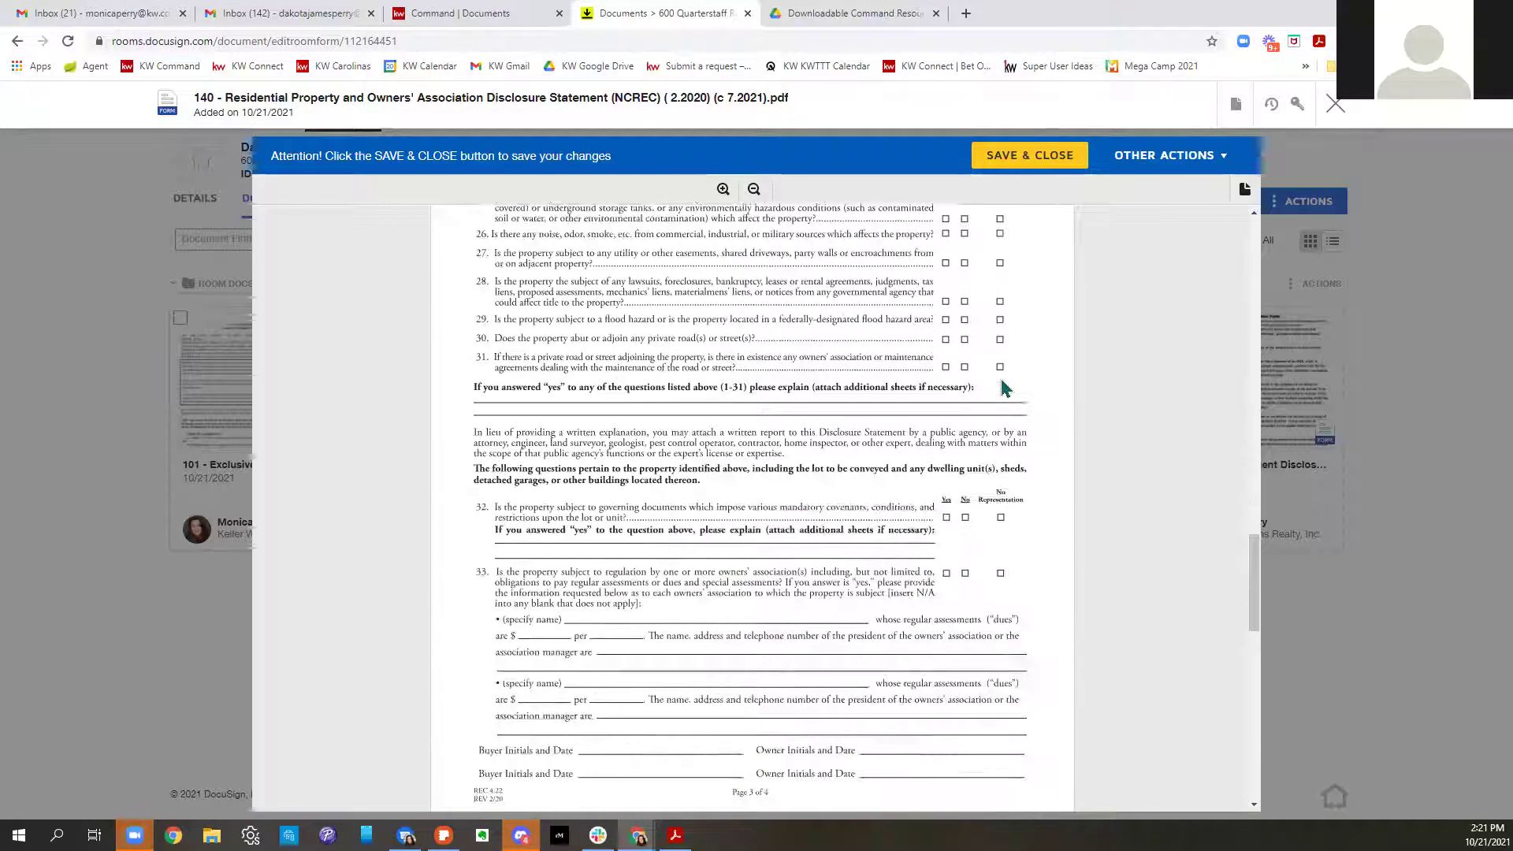
scroll(1000, 375, "down", 3)
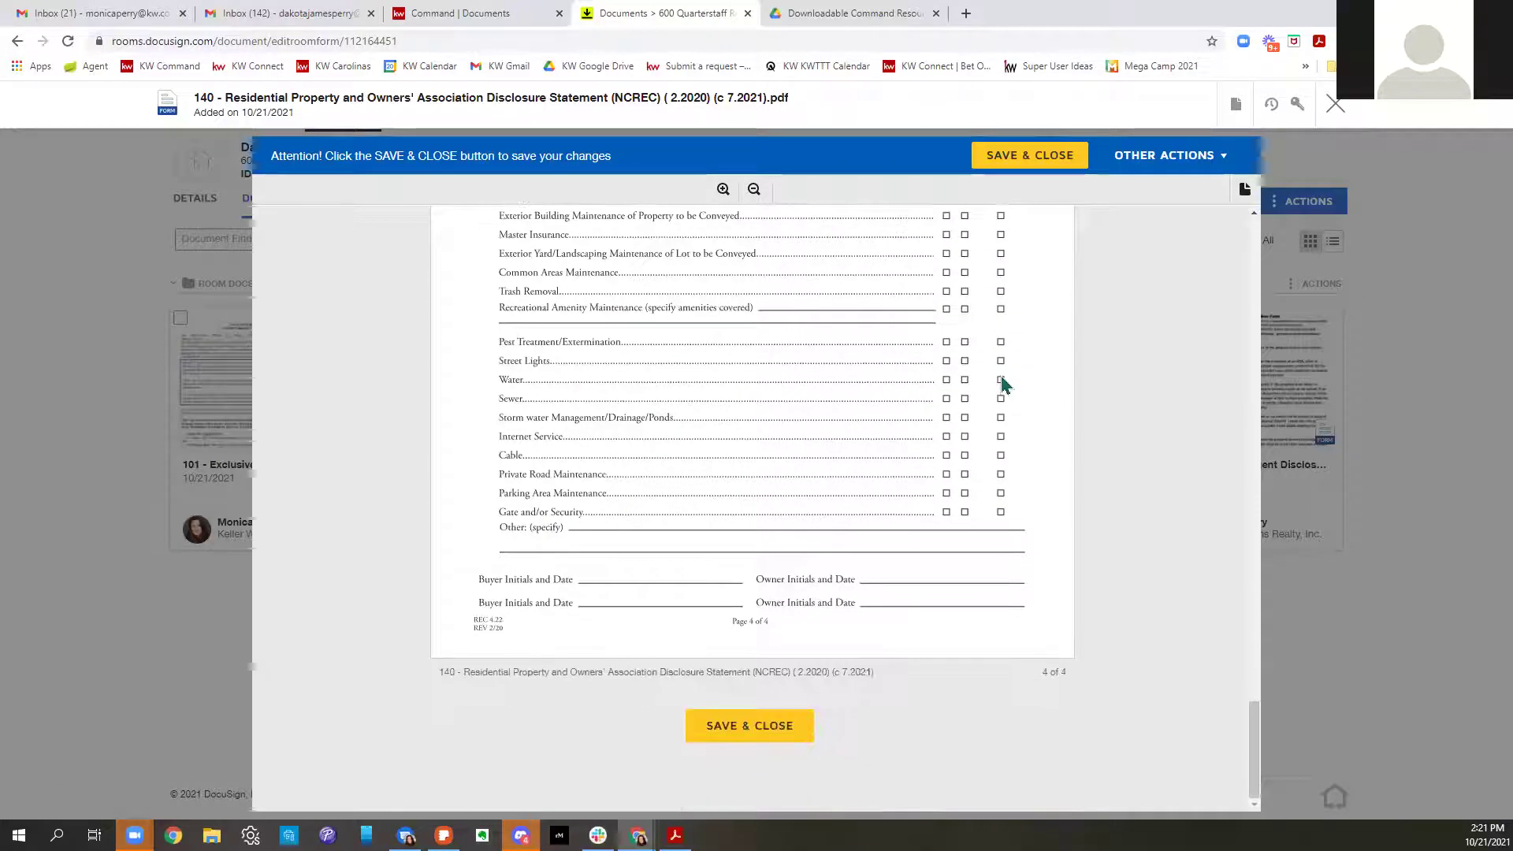
left_click(1032, 161)
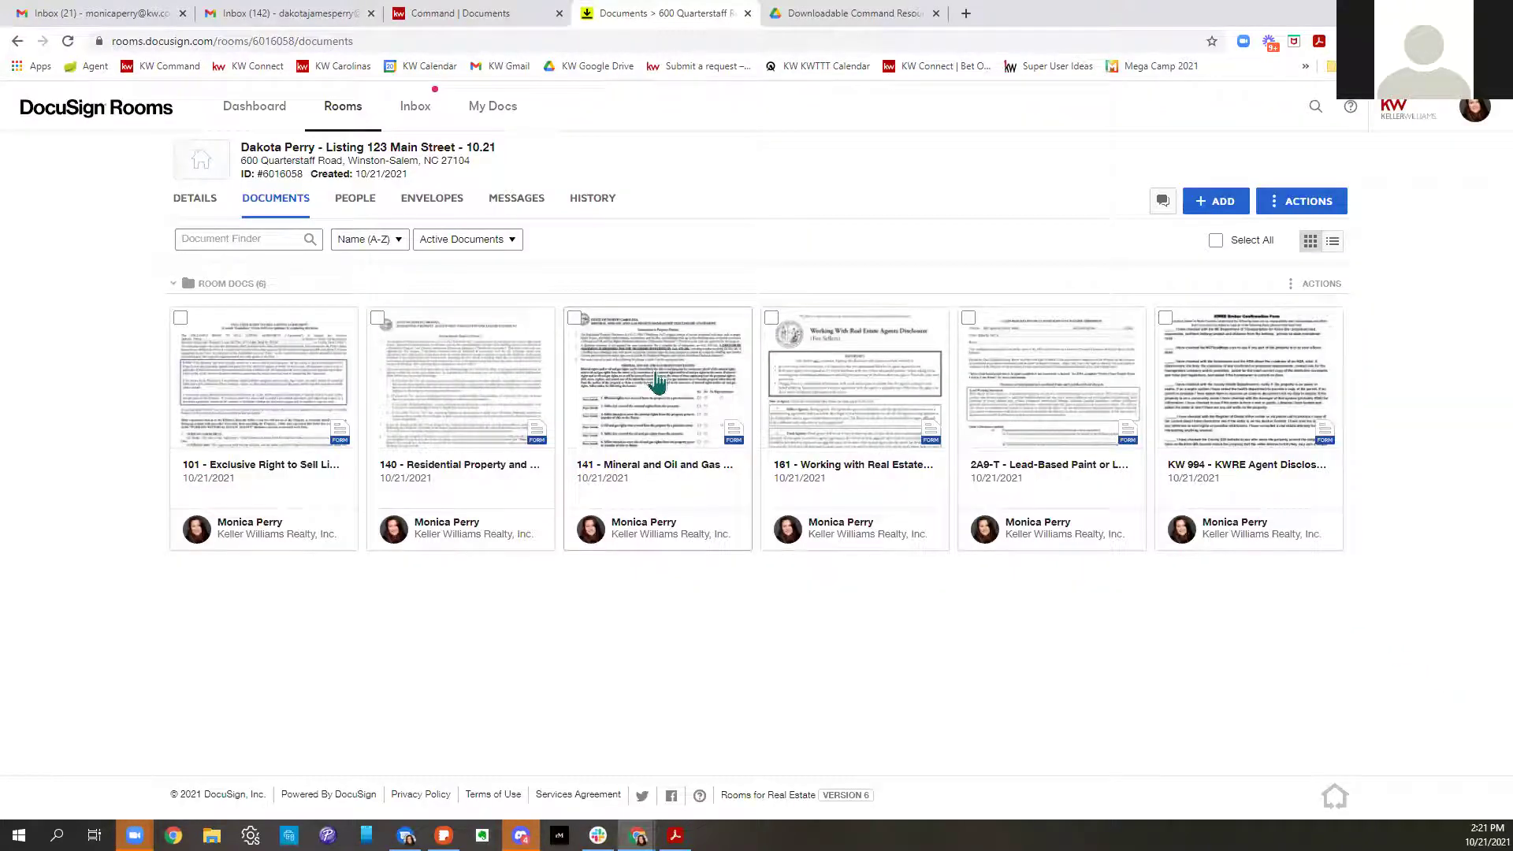
Open the 141 Mineral and Oil and Gas Rights disclosure, review it, and save and close
left_click(657, 382)
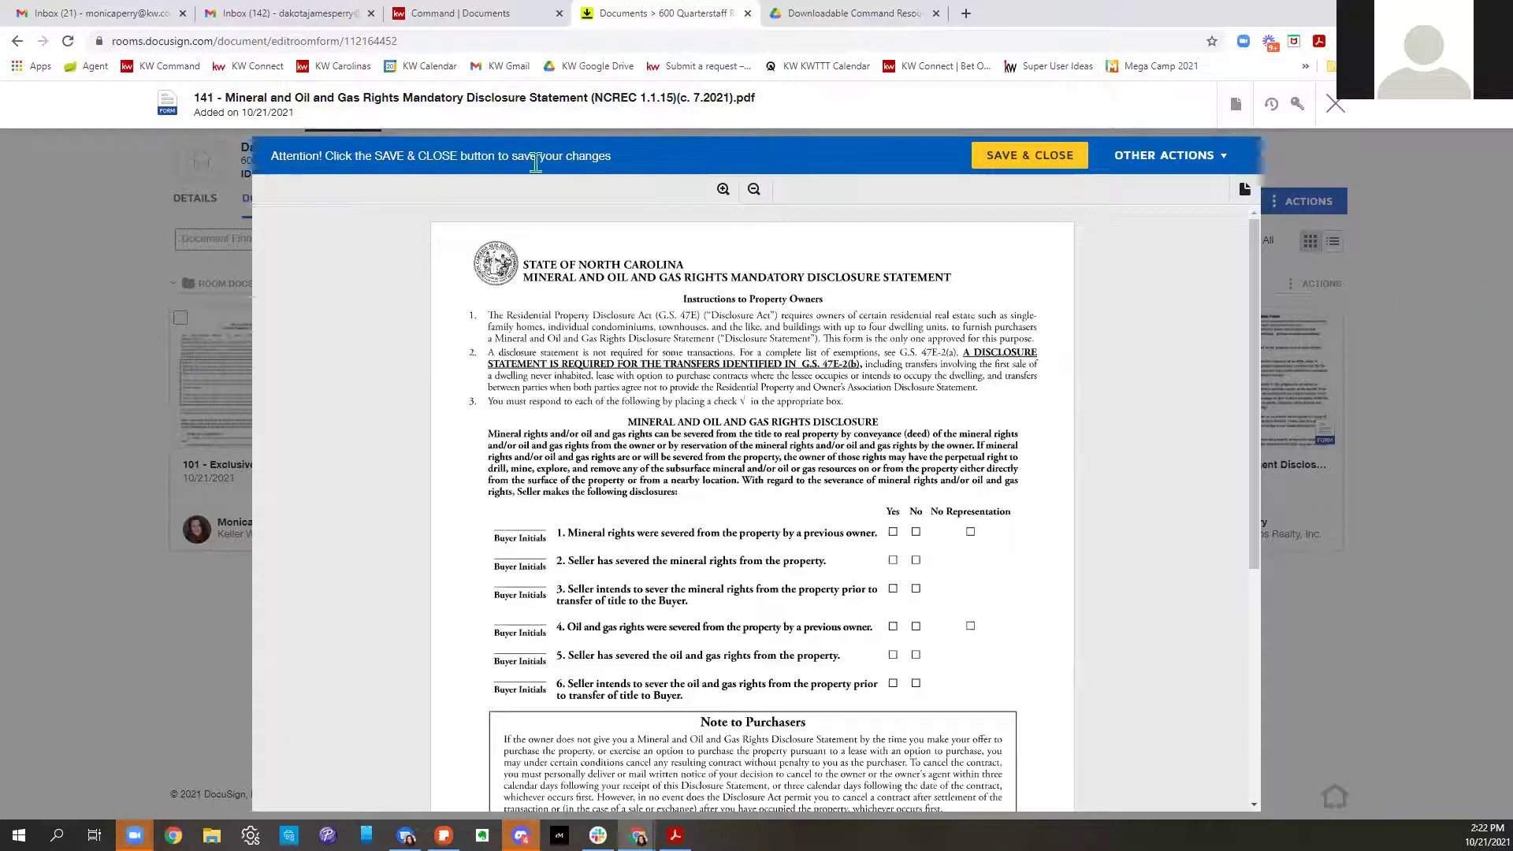
scroll(906, 301, "down", 5)
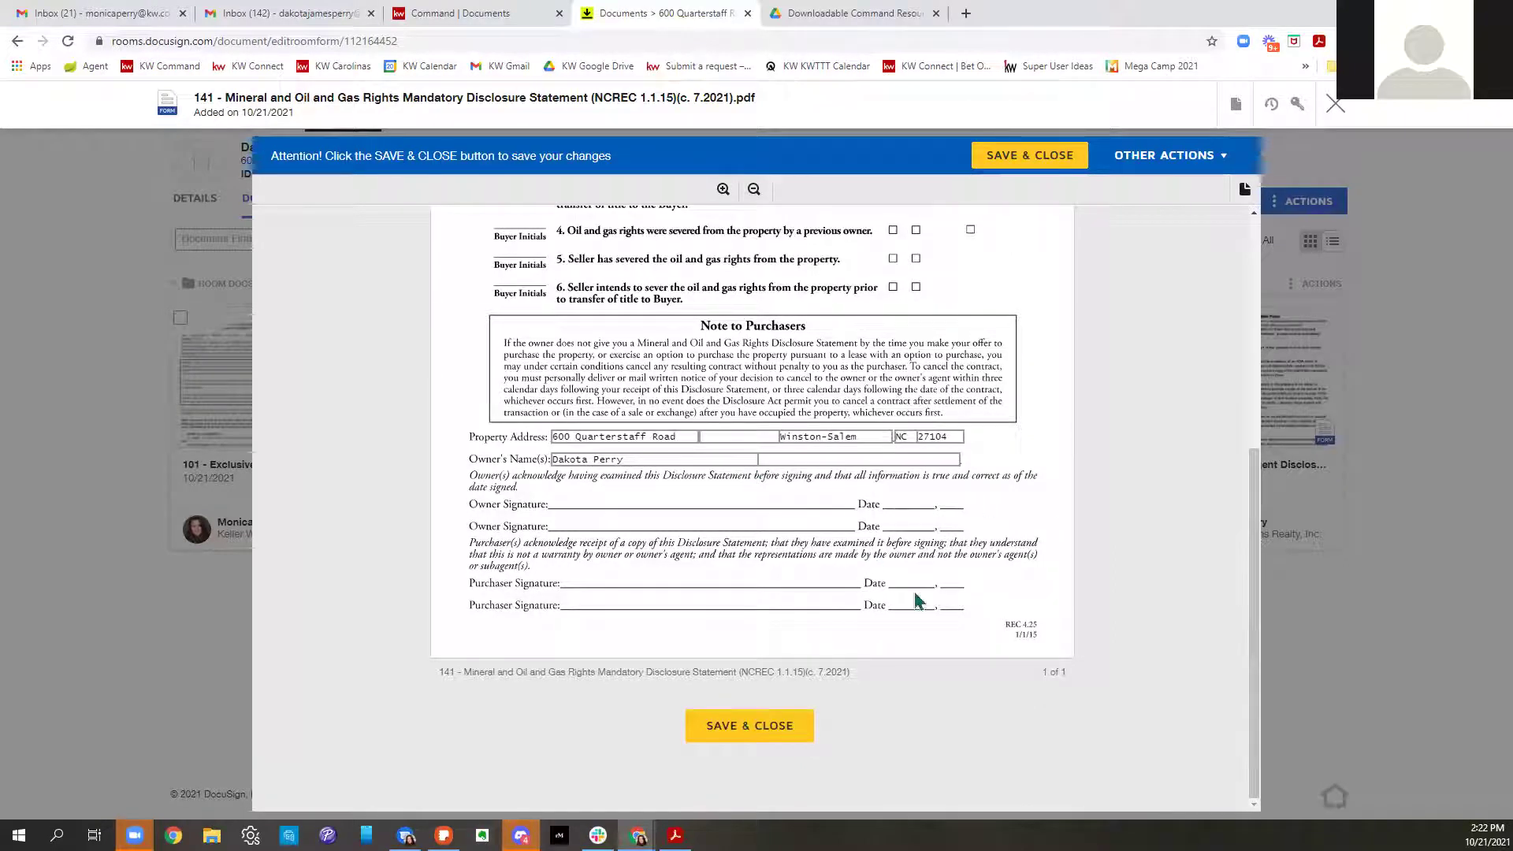
scroll(916, 601, "up", 3)
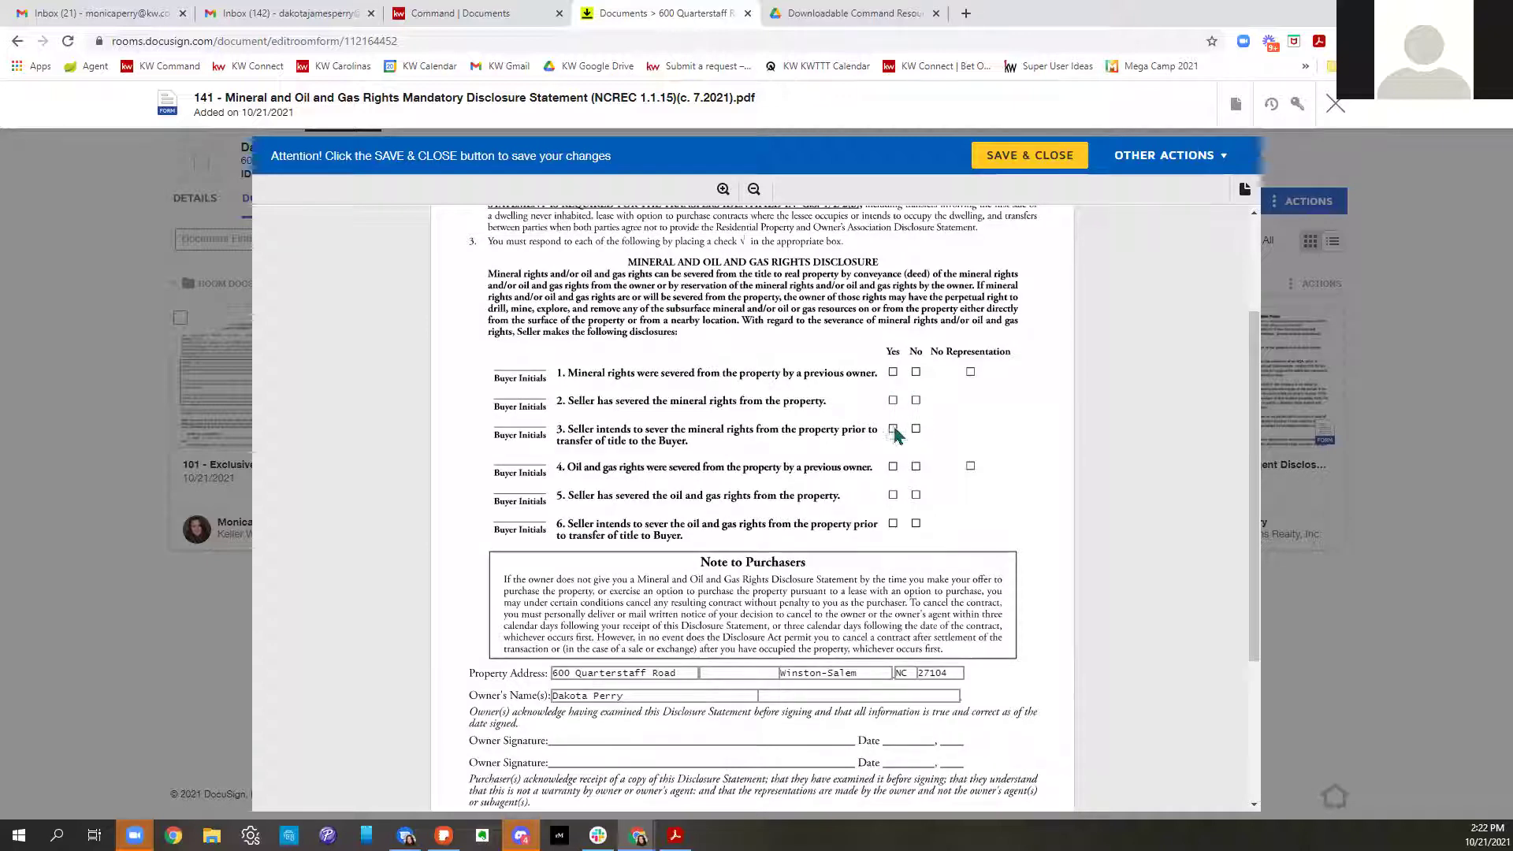
scroll(1001, 471, "down", 1)
scroll(1000, 471, "down", 3)
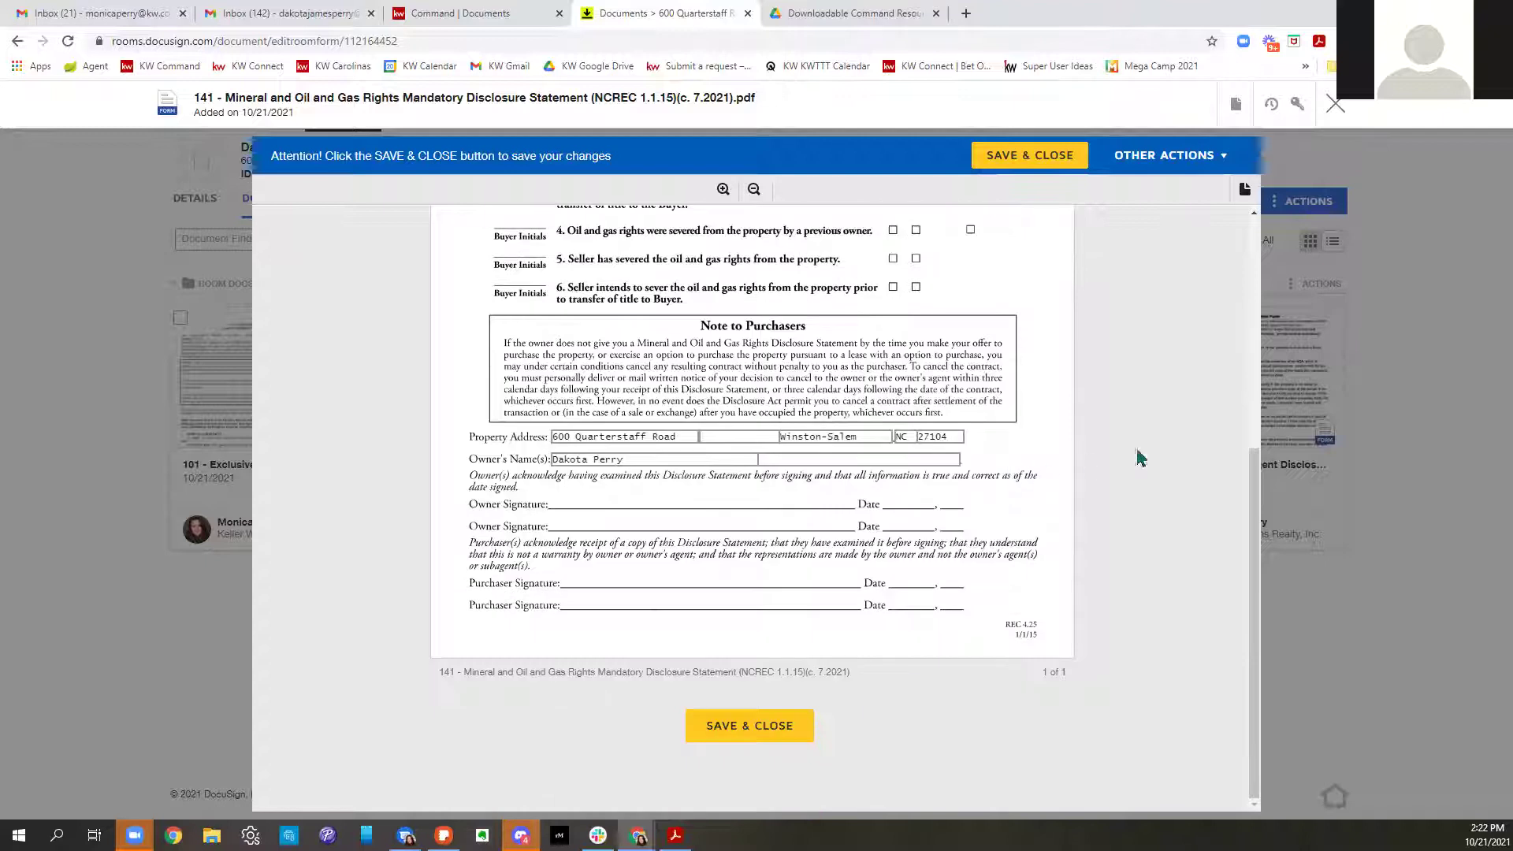
left_click(1030, 157)
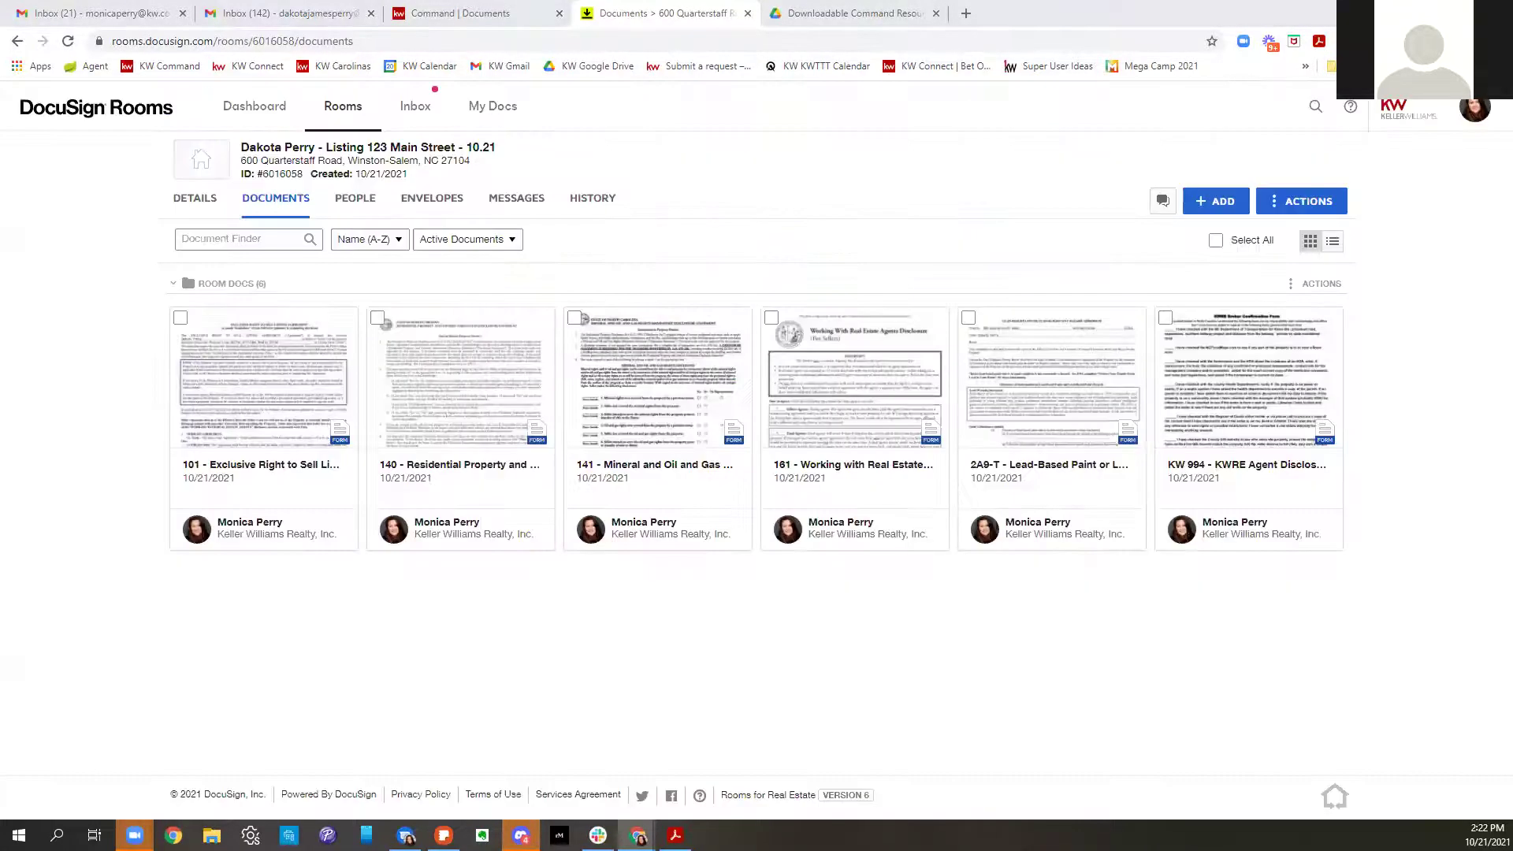
Open the 2A9-T Lead-Based Paint addendum, review both pages, and save and close it
left_click(985, 351)
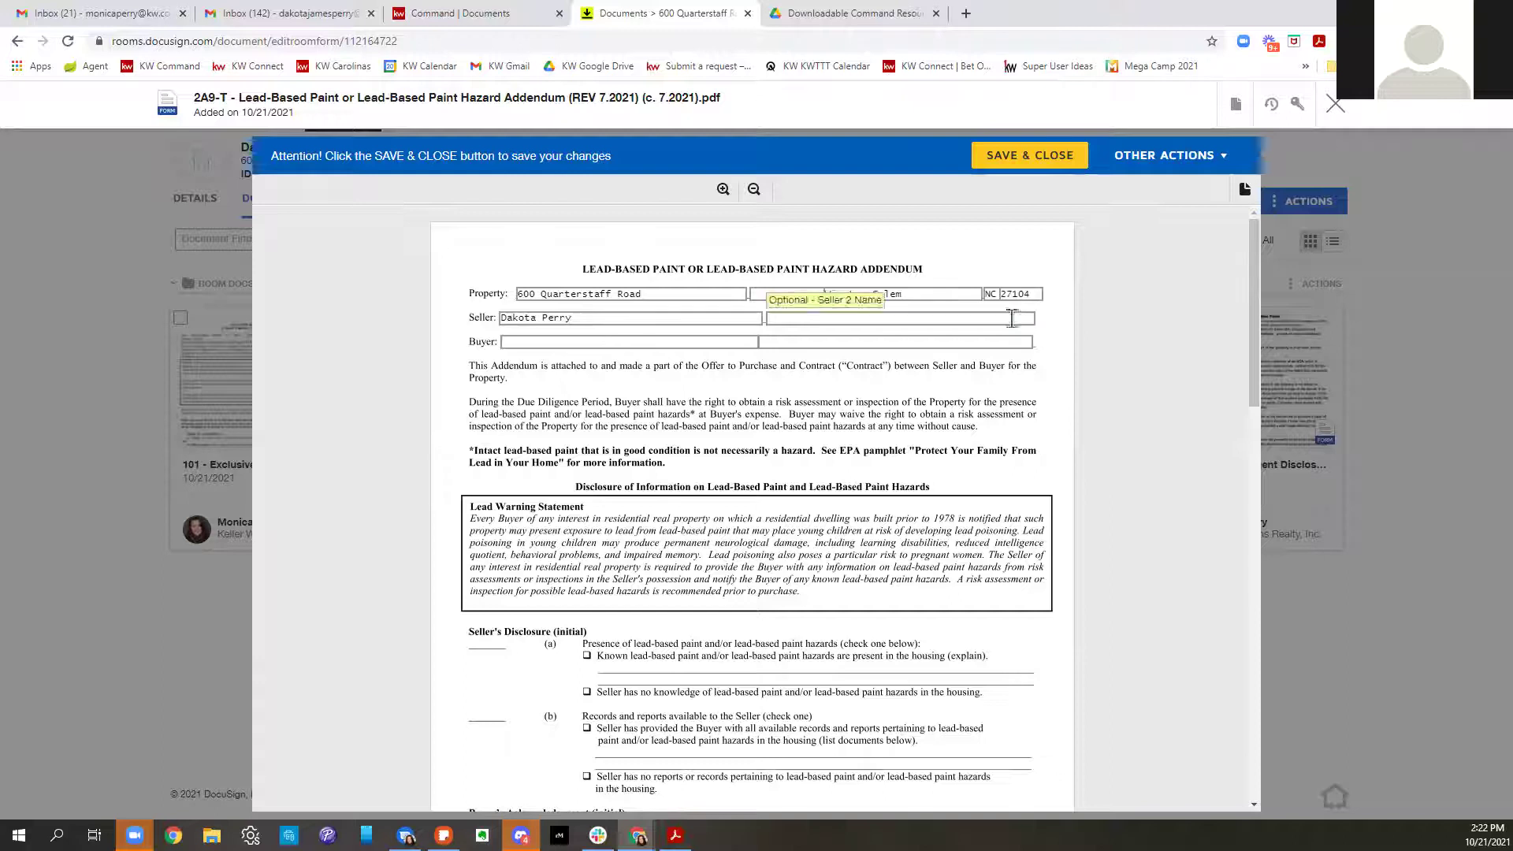
scroll(1012, 317, "down", 4)
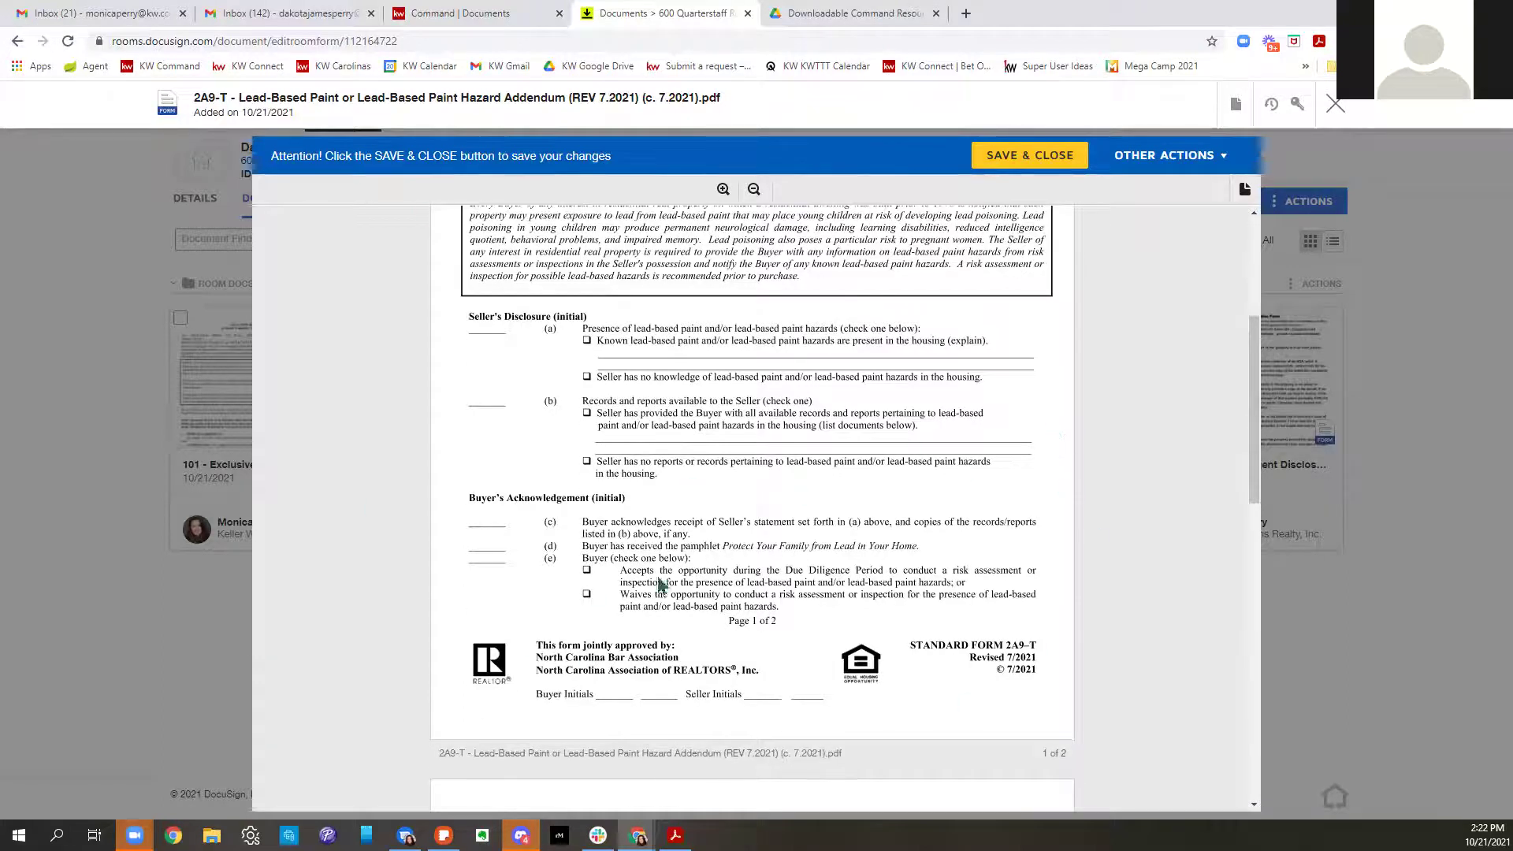
scroll(1013, 542, "down", 10)
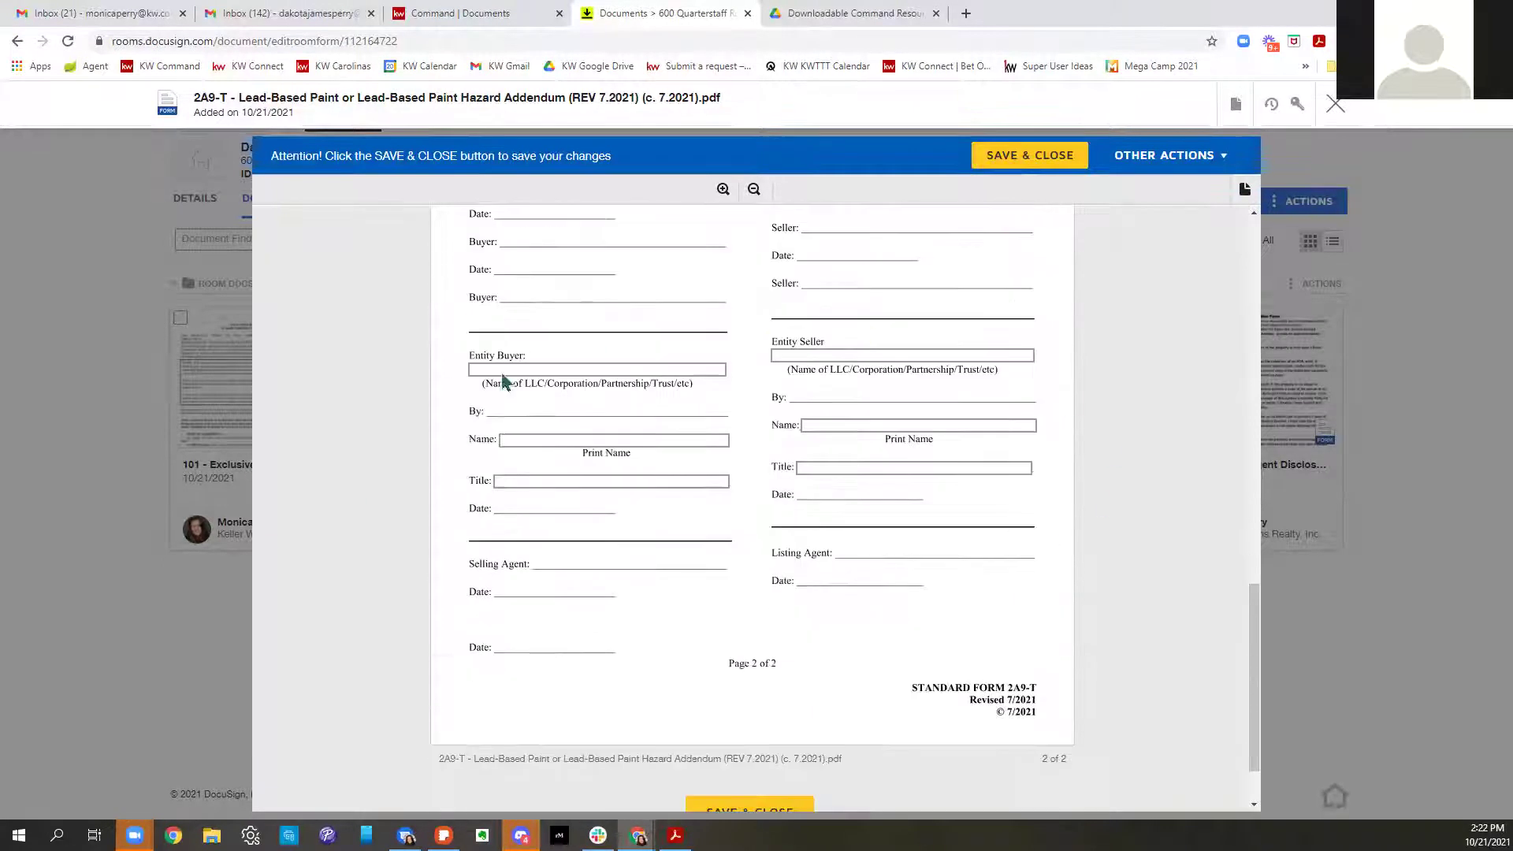
left_click(1002, 153)
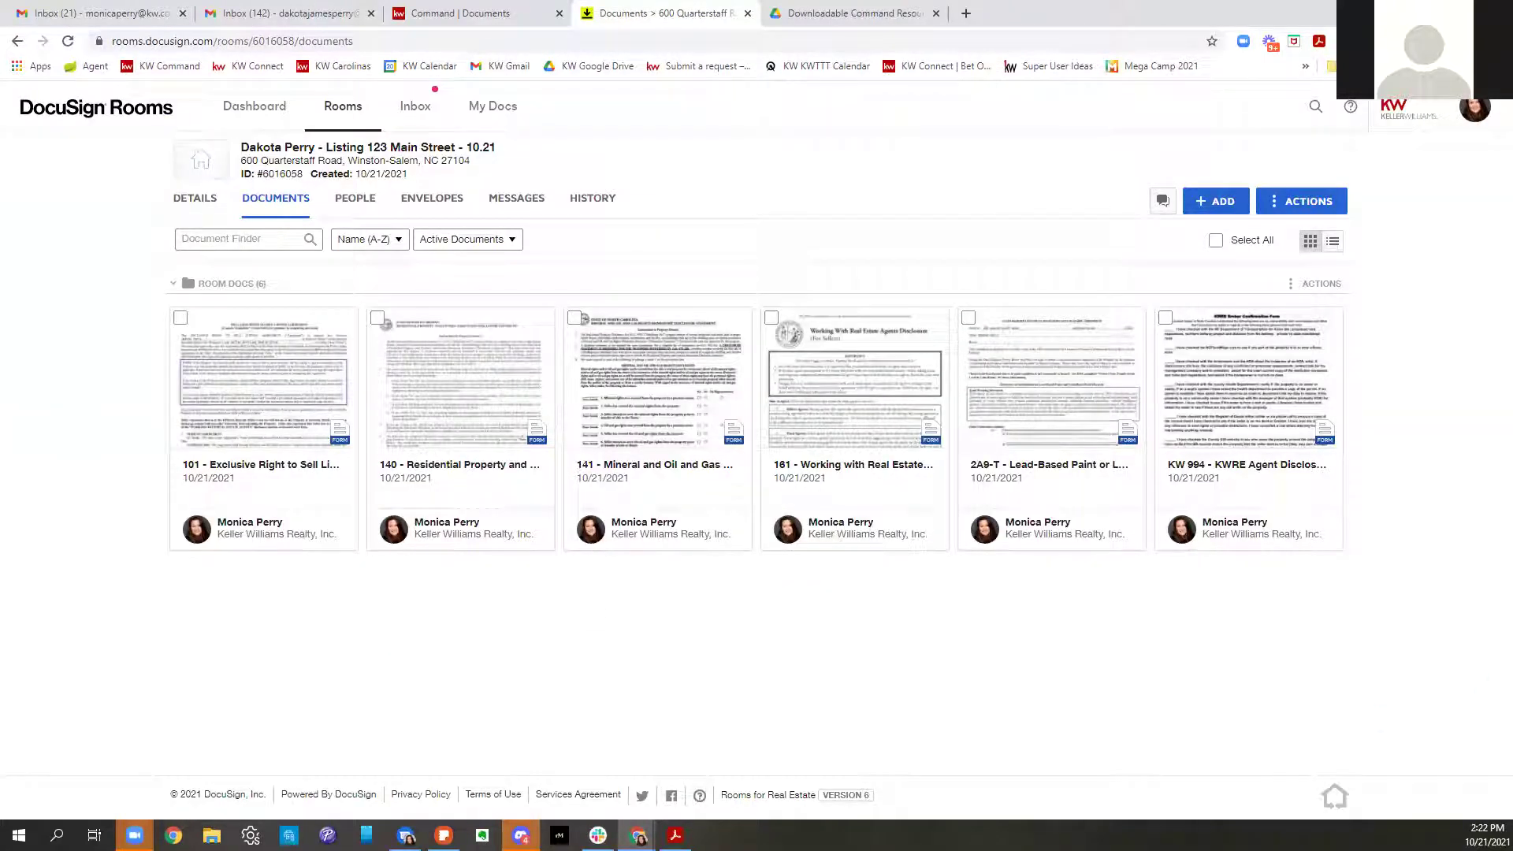
Create an envelope from the 101, 161, 141, 140 and 2A9-T forms, leaving out KW 994
left_click(1216, 240)
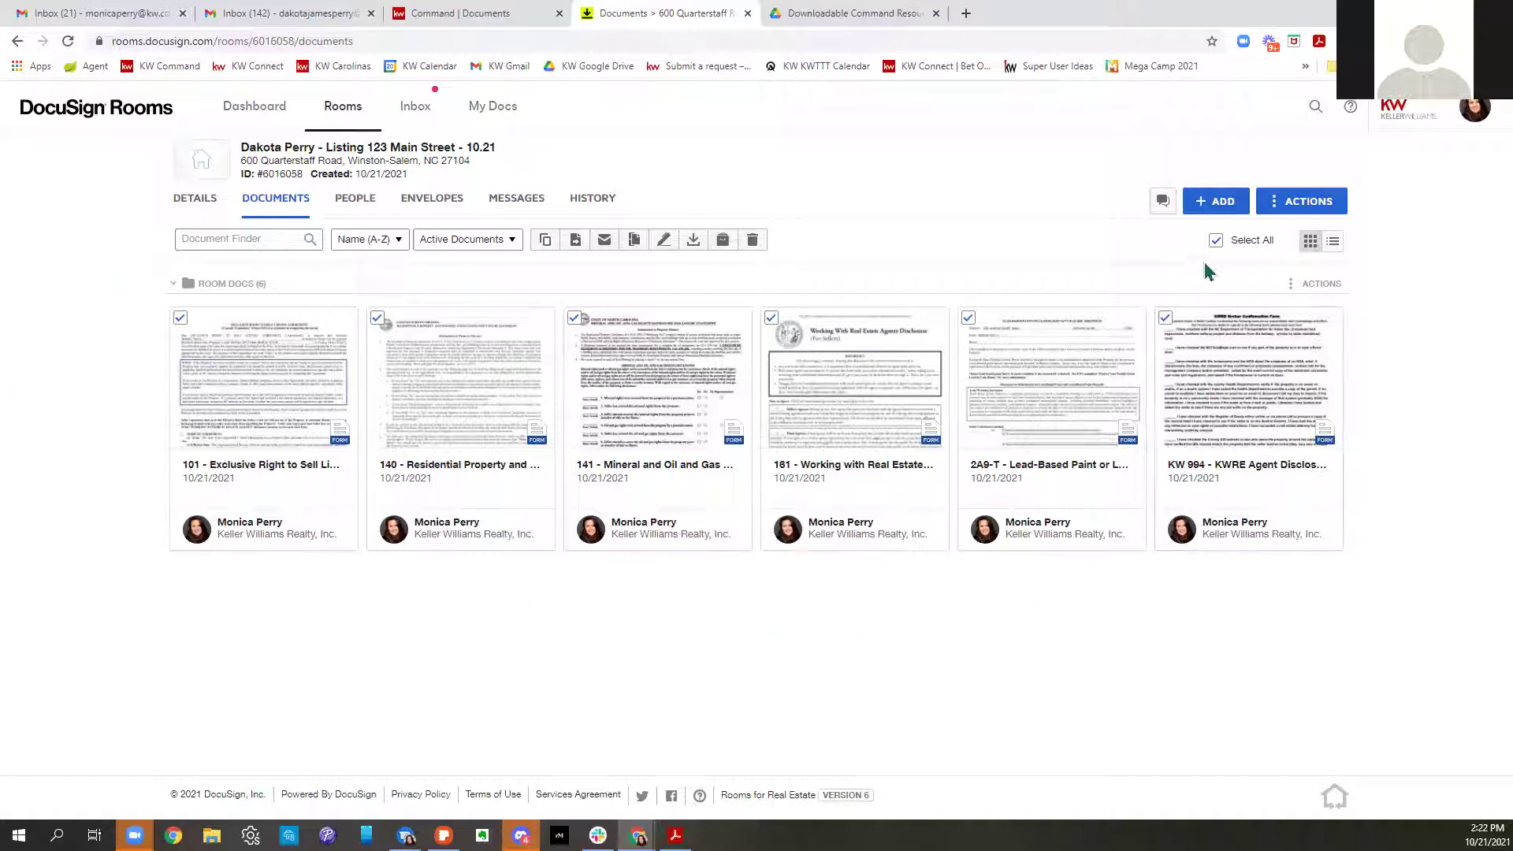
left_click(1216, 241)
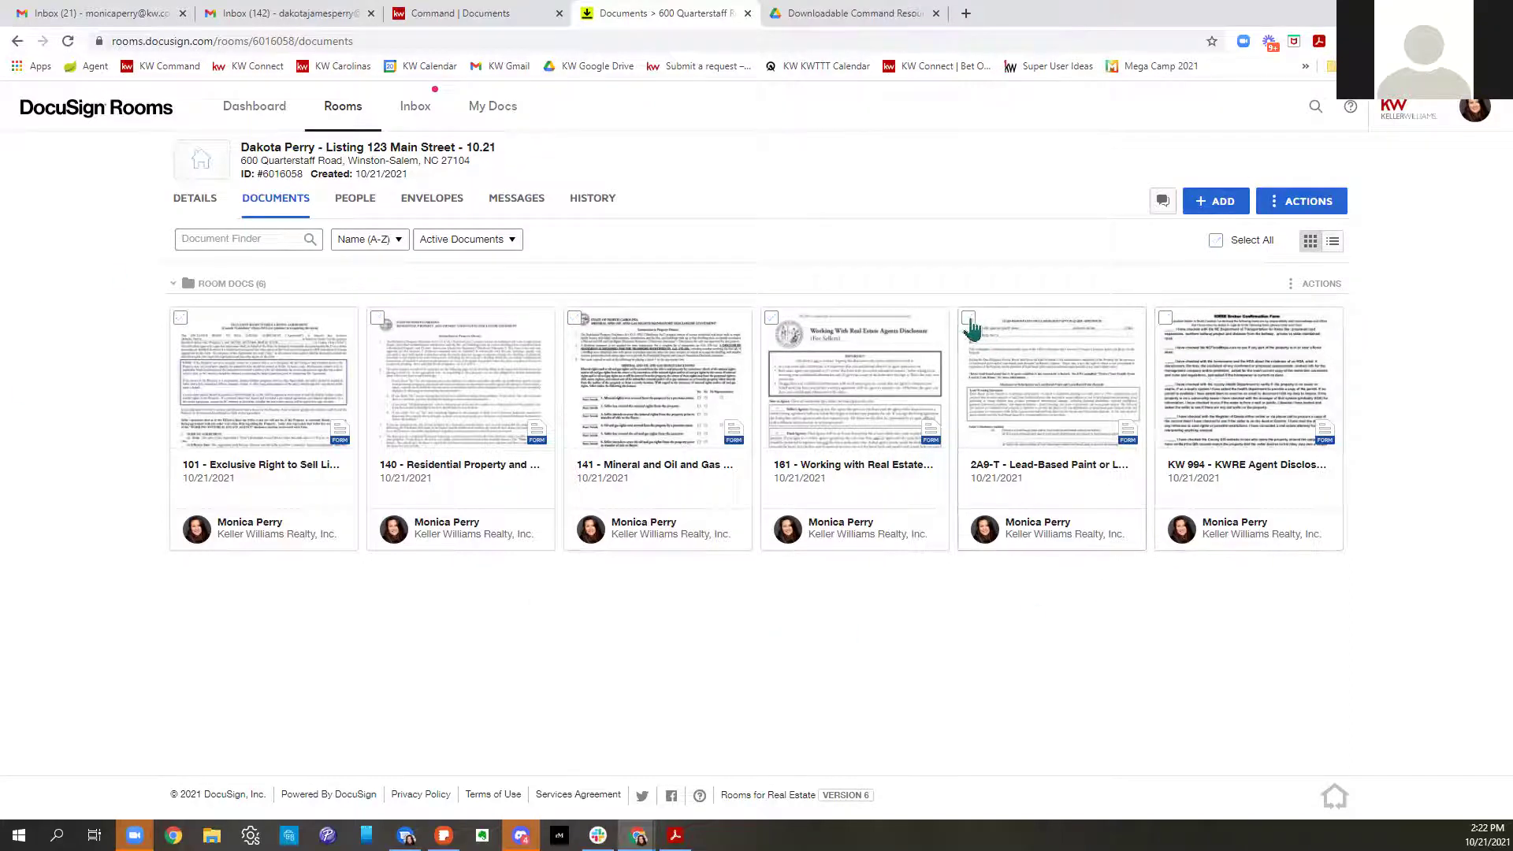
left_click(772, 318)
left_click(574, 318)
left_click(377, 318)
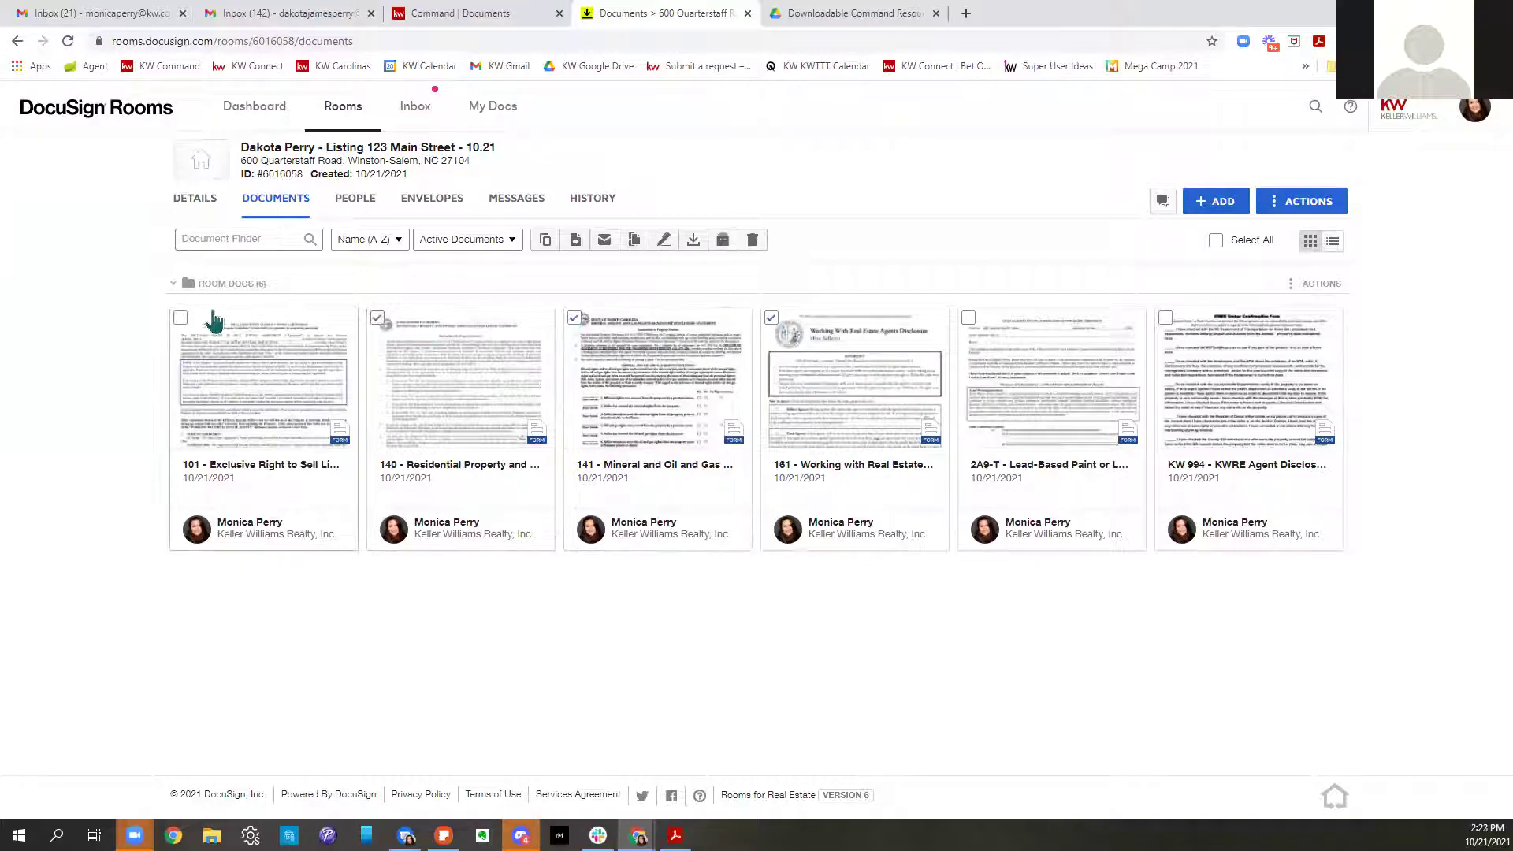
left_click(969, 318)
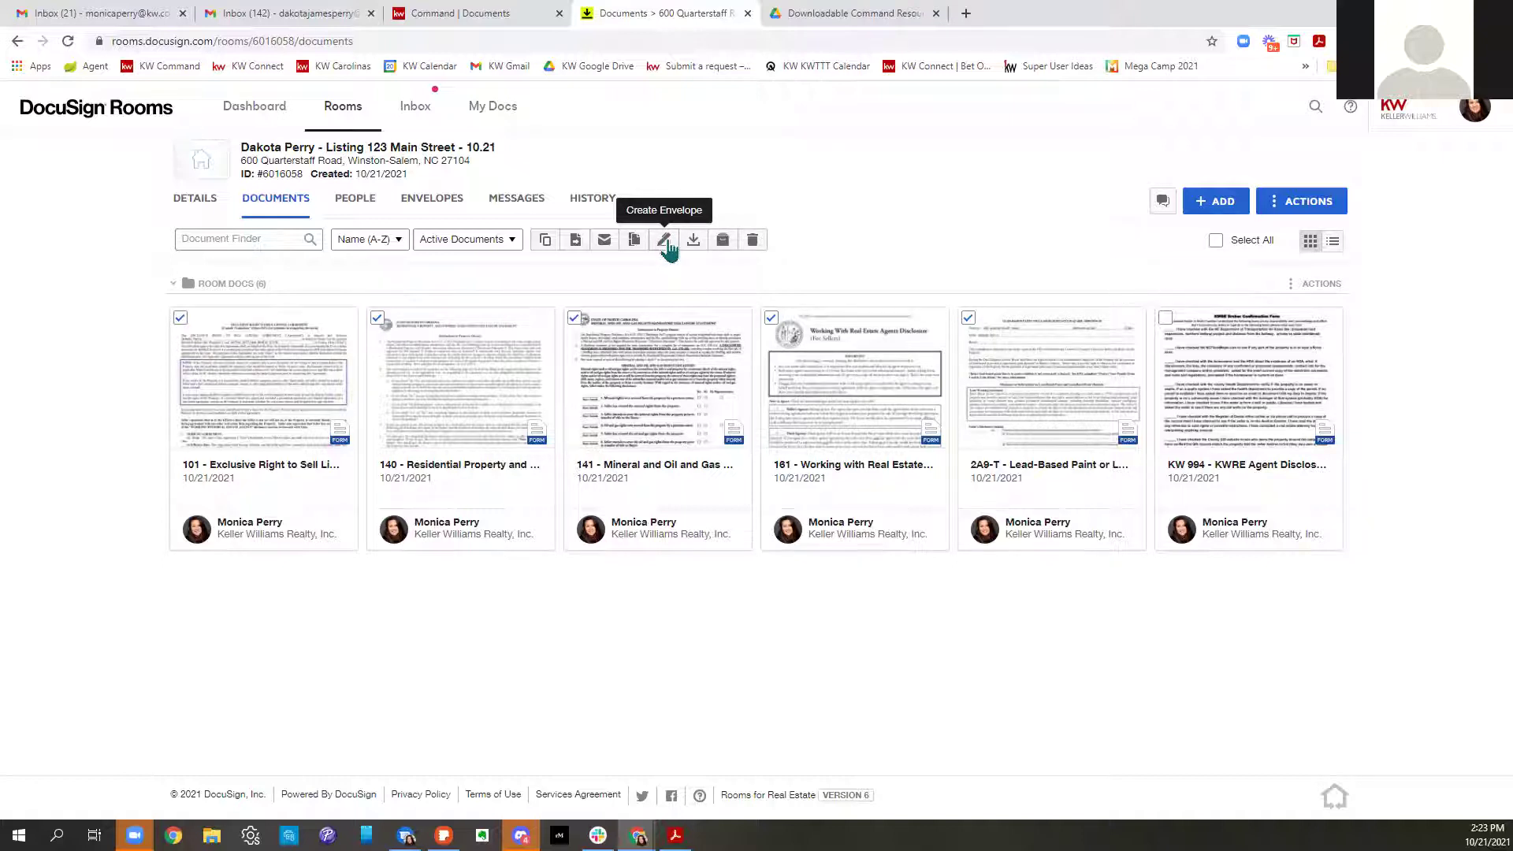
left_click(666, 243)
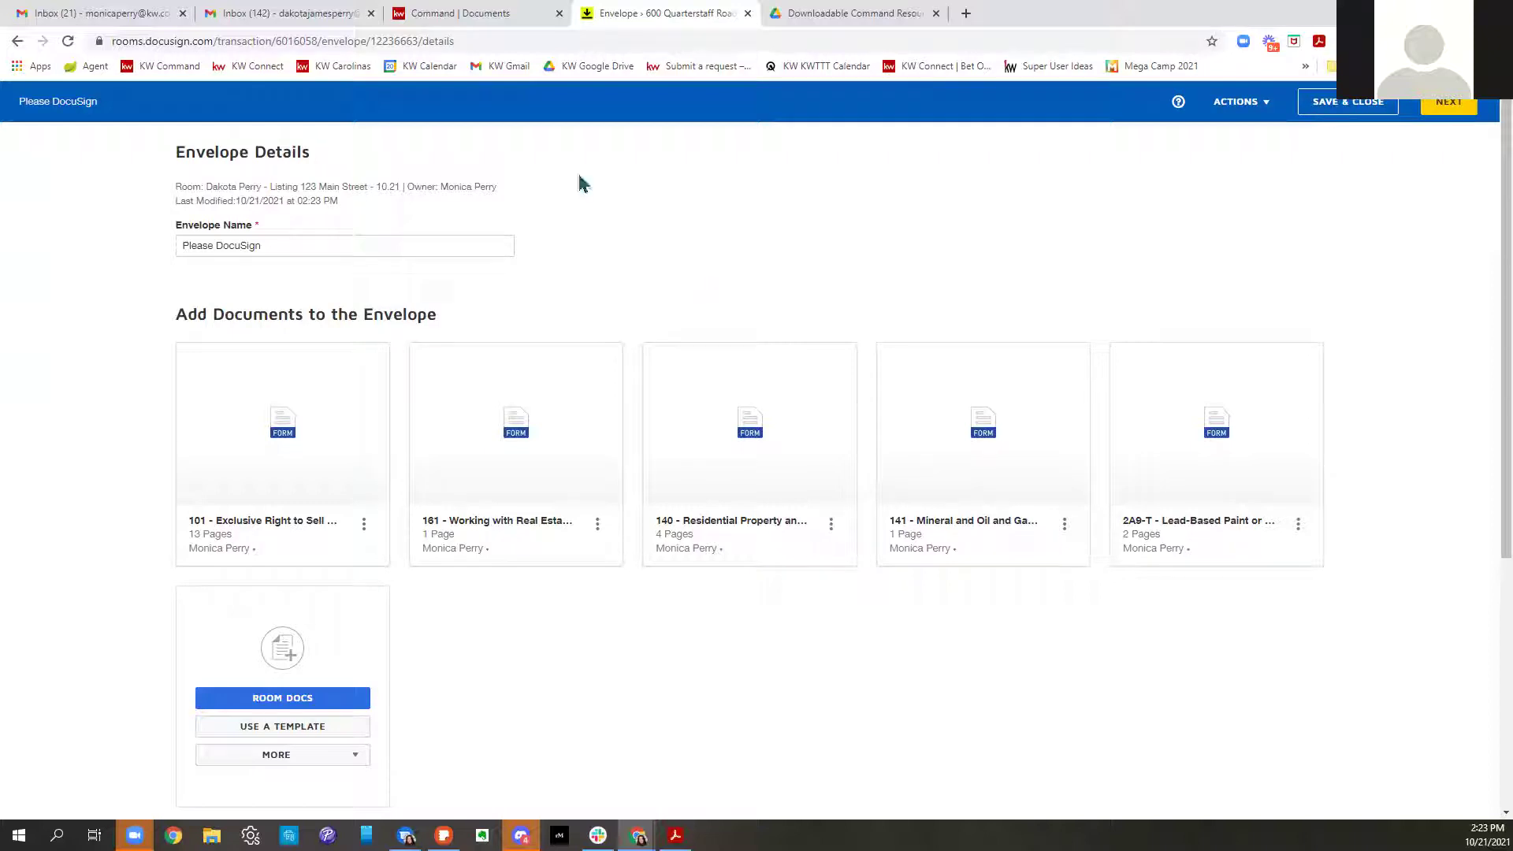
left_click_drag(335, 247, 137, 247)
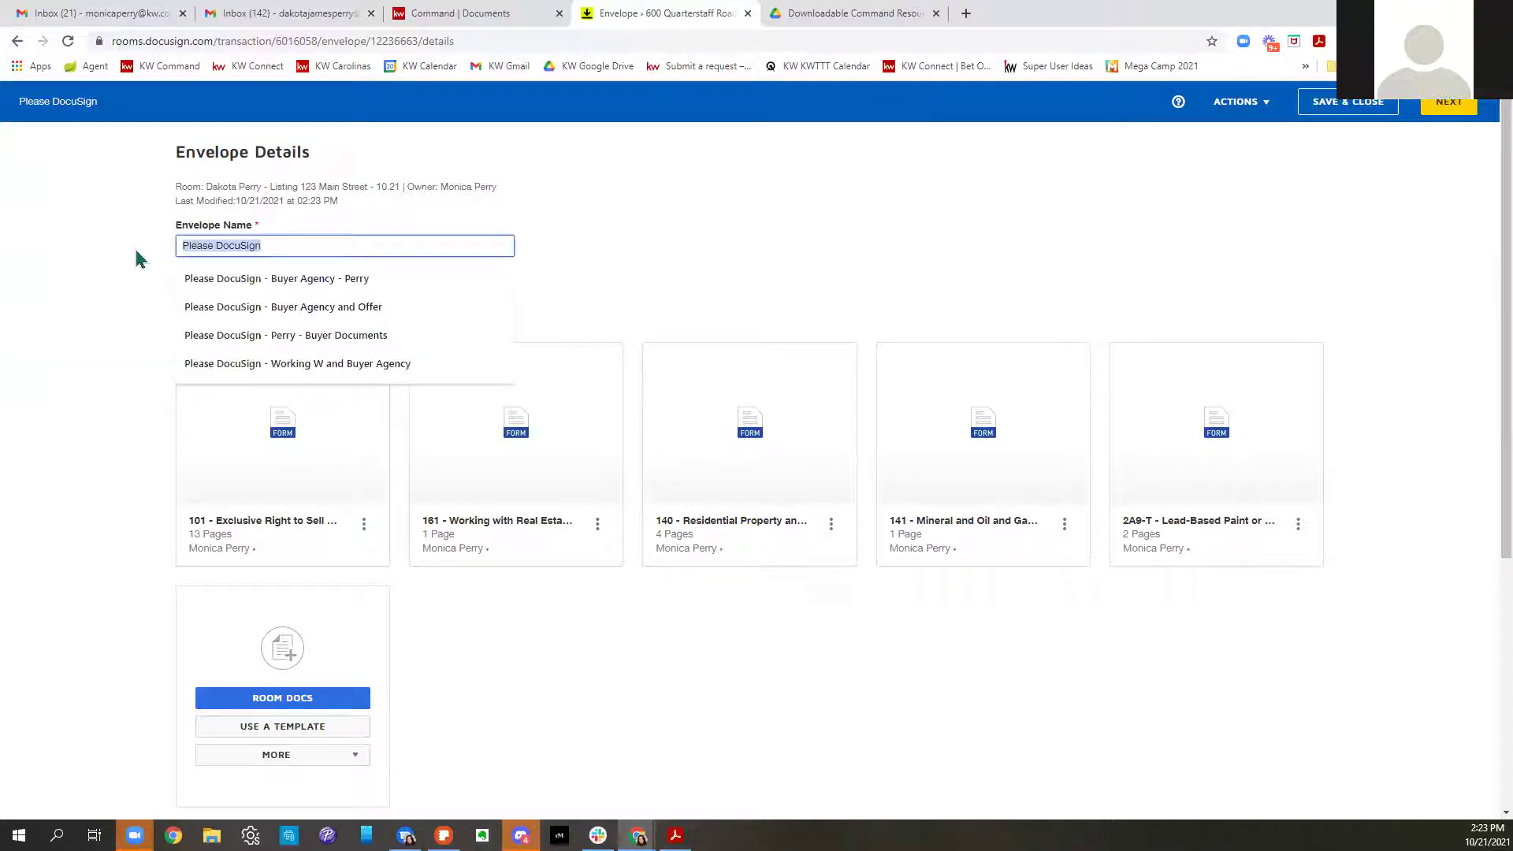
type("Listing")
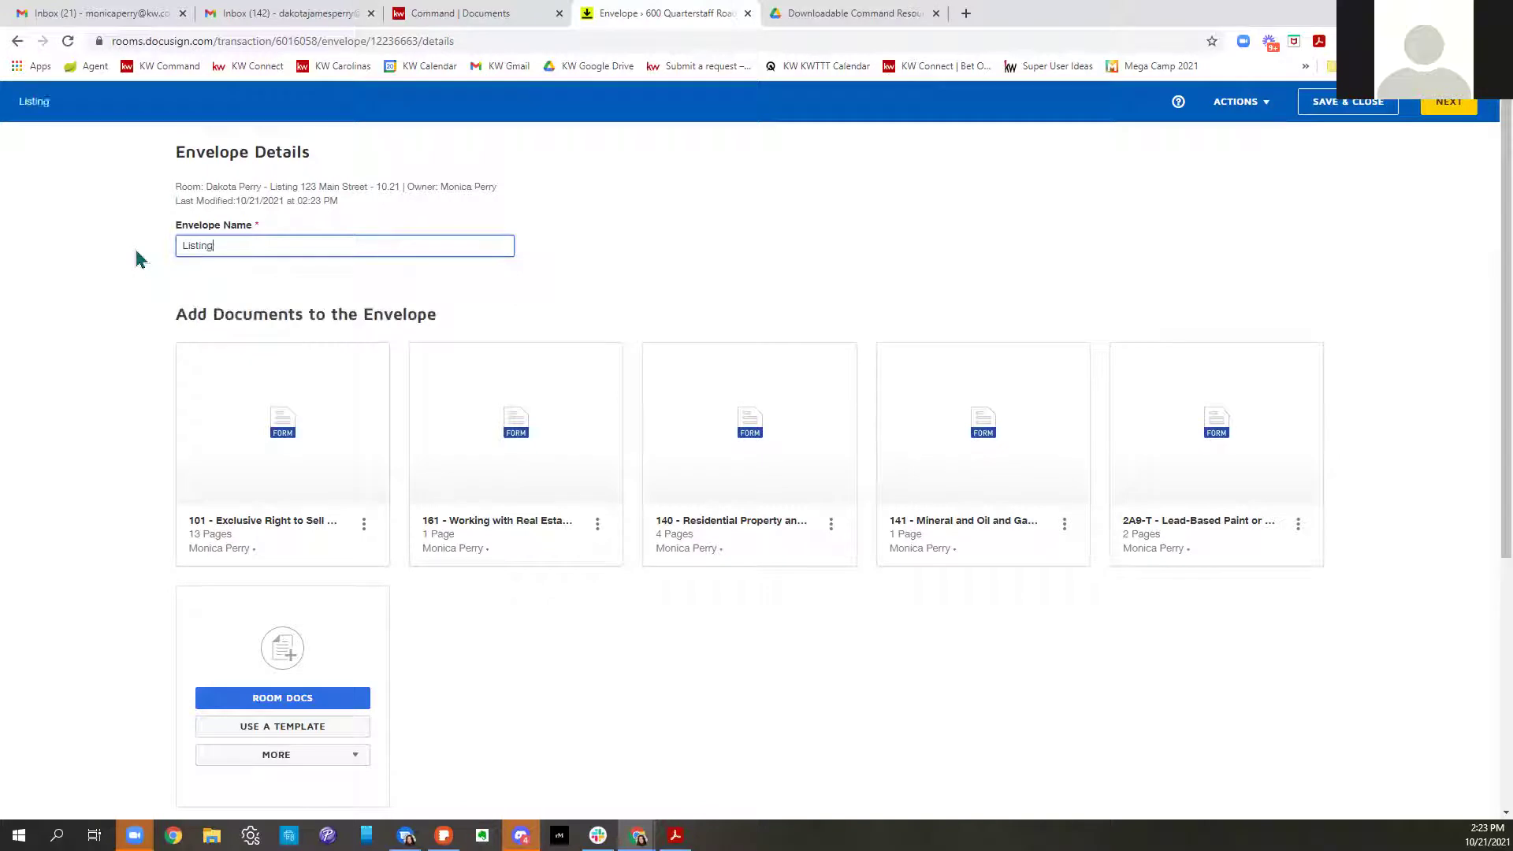
type(" Documents 123 Mai")
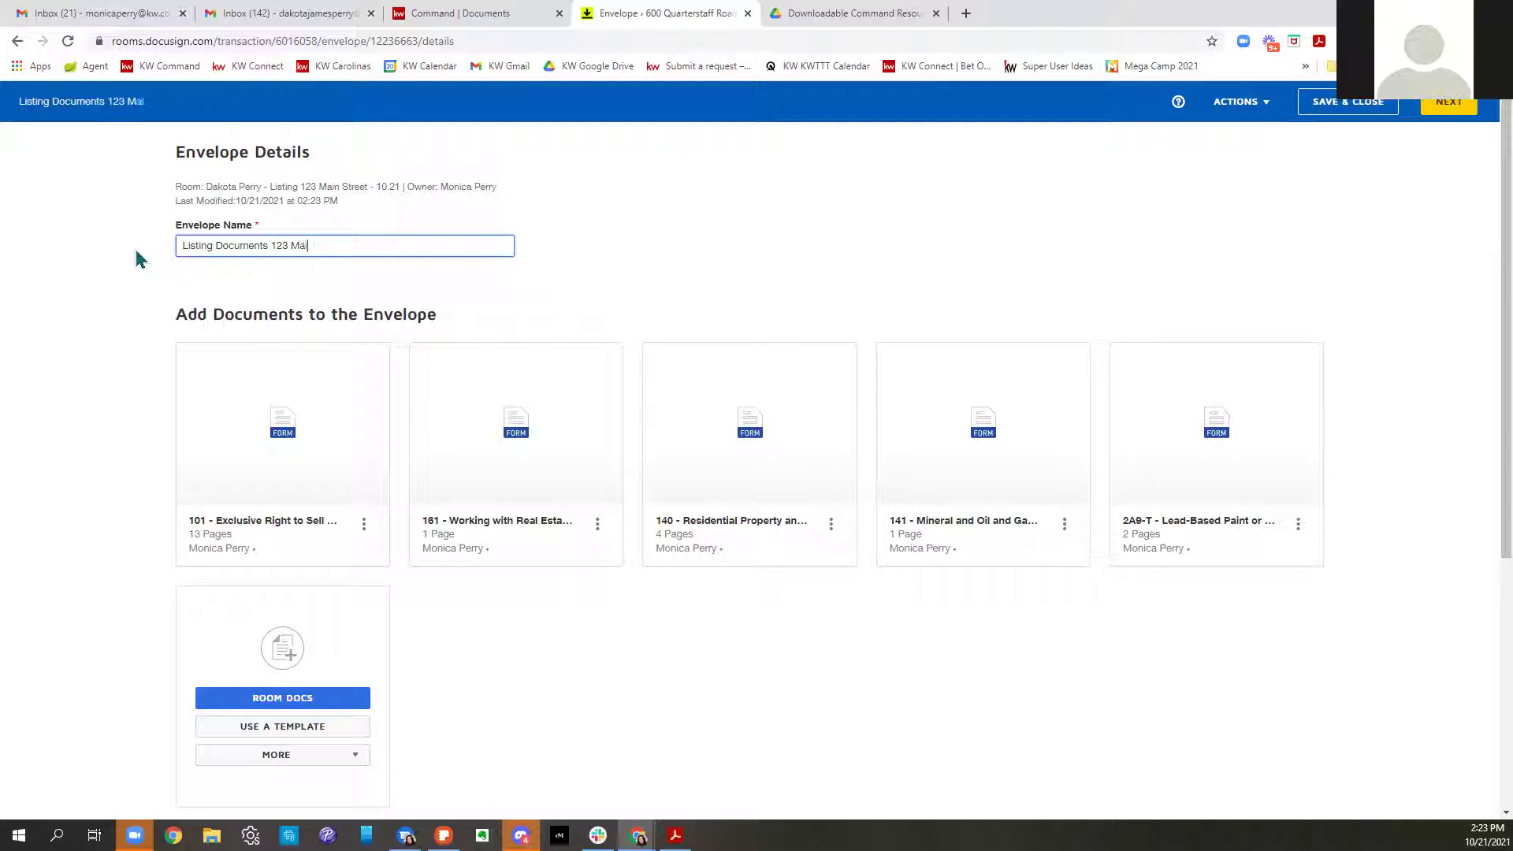
type("n Street")
left_click_drag(609, 456, 179, 476)
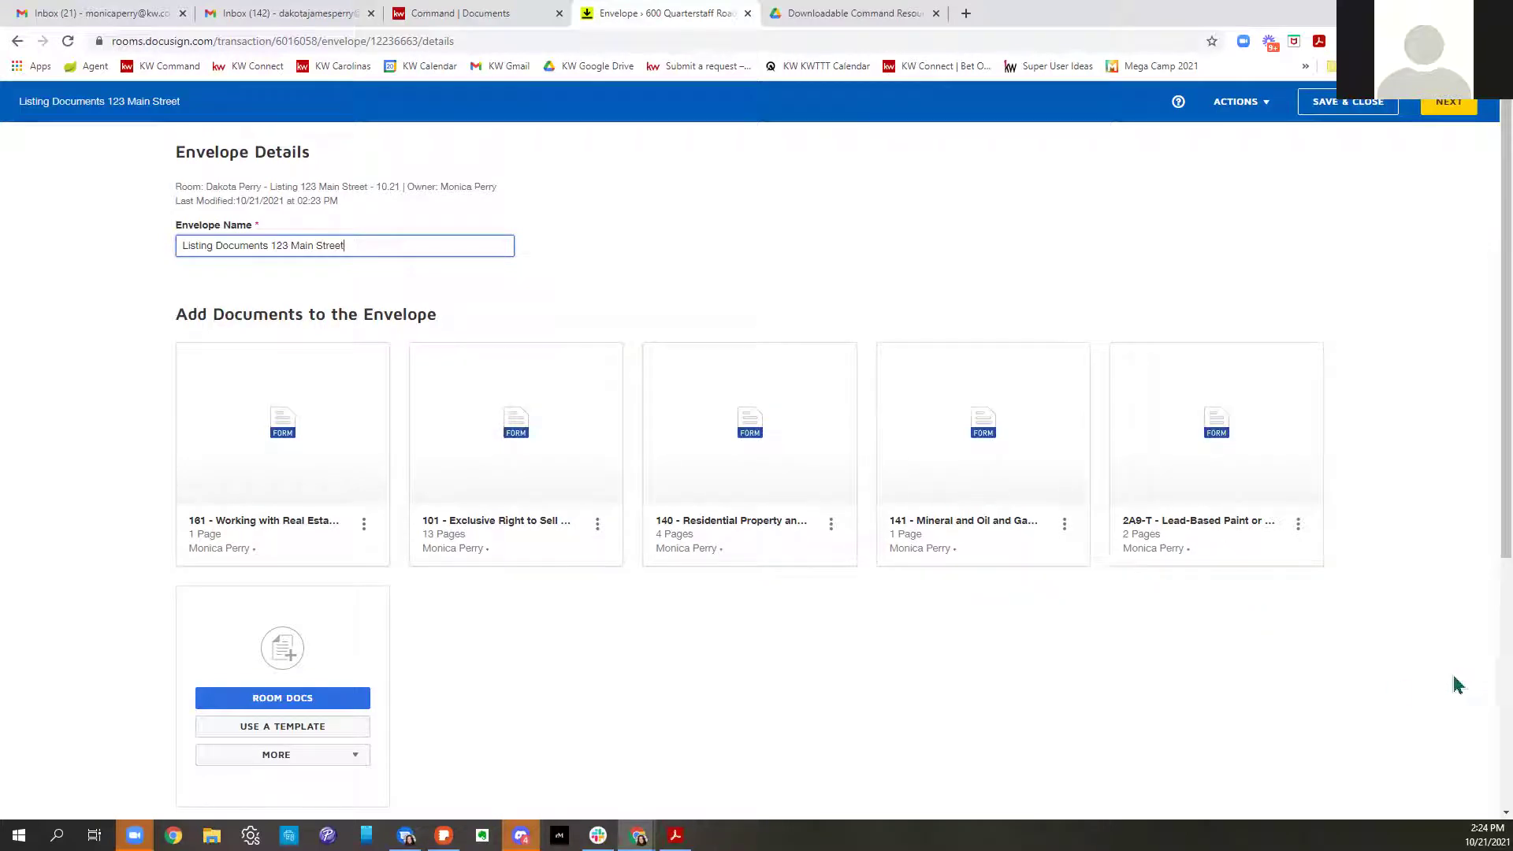
left_click(493, 14)
scroll(1210, 417, "down", 3)
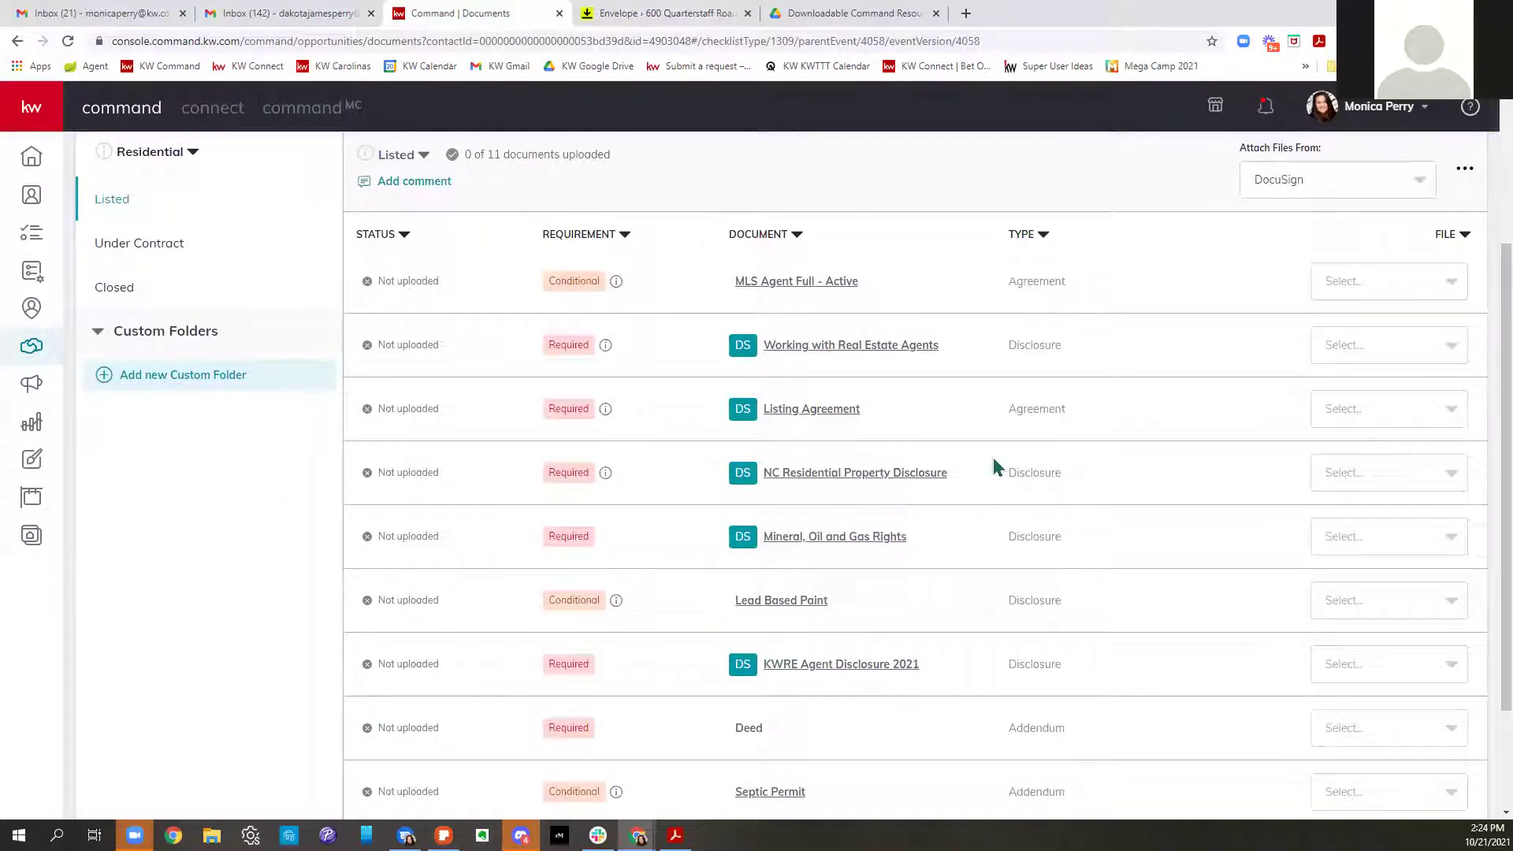
left_click(695, 15)
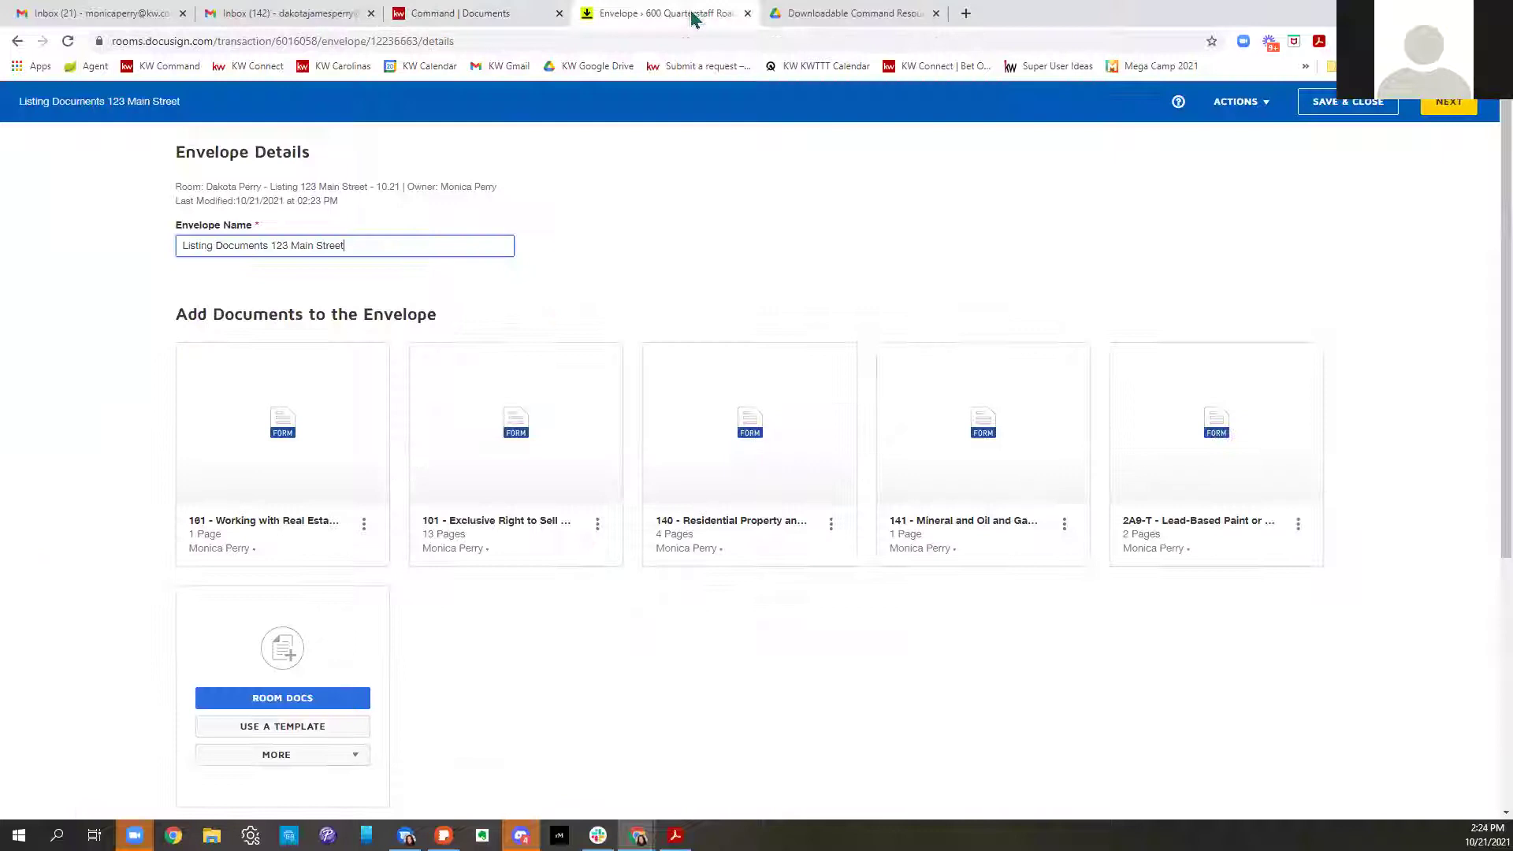
scroll(1226, 544, "down", 2)
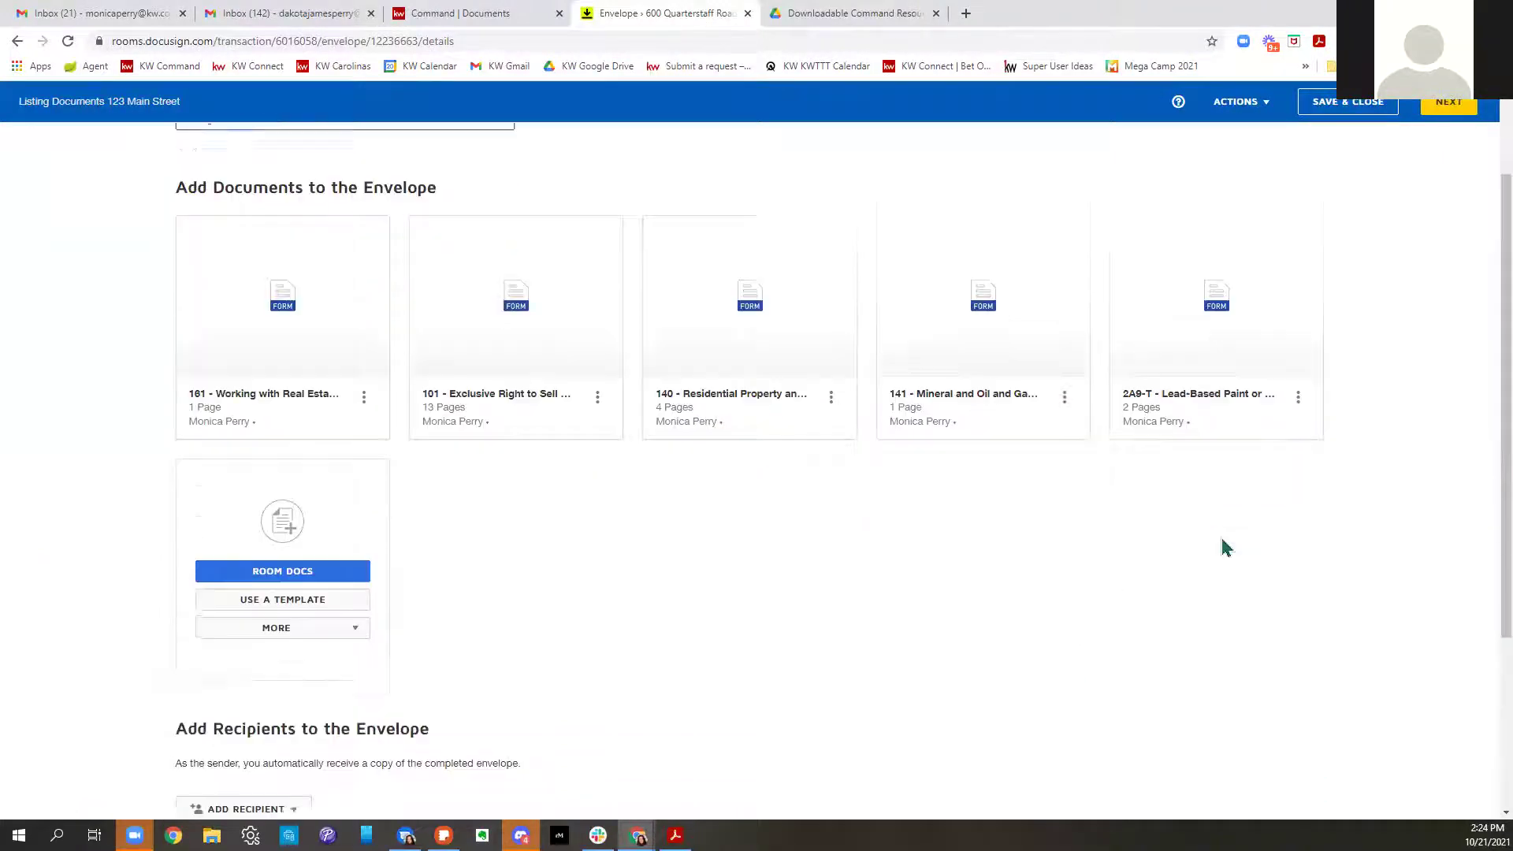
scroll(1233, 548, "down", 3)
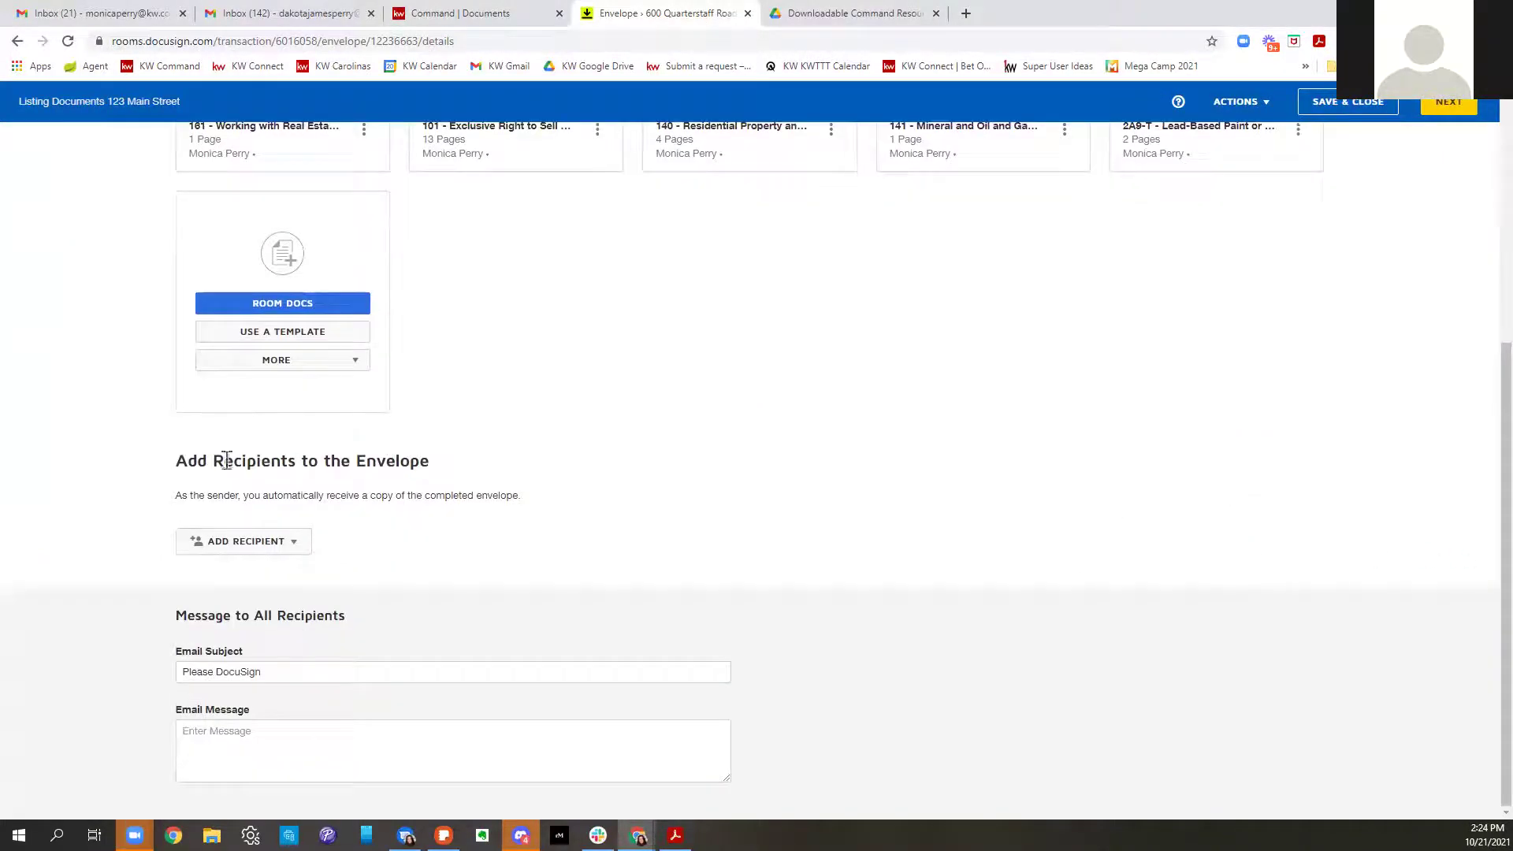
left_click_drag(180, 461, 436, 451)
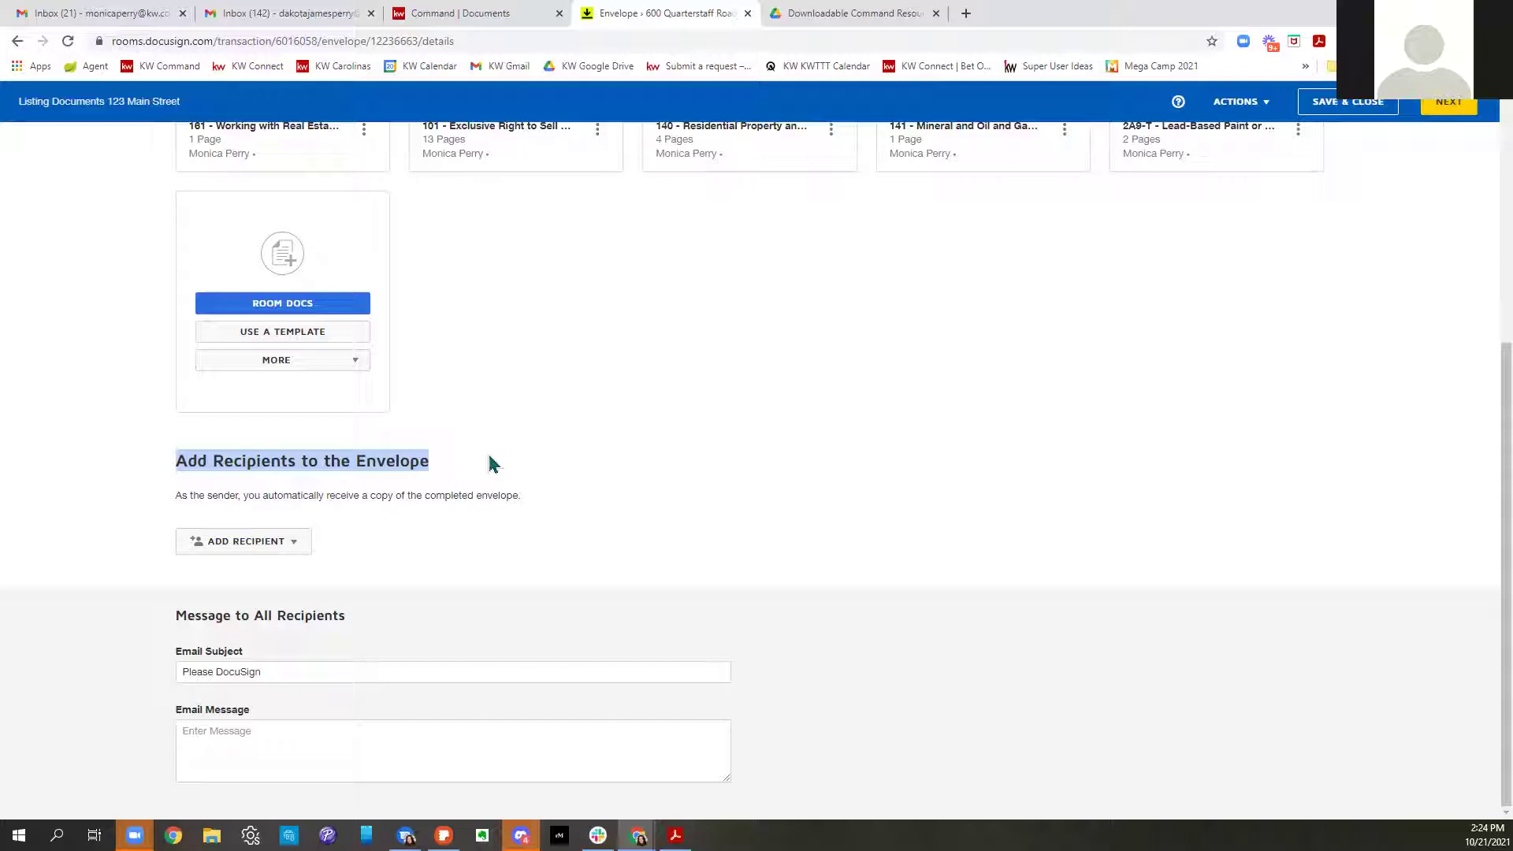
Add the pre-tagged Seller One role, assigned to the seller's contact
left_click(286, 545)
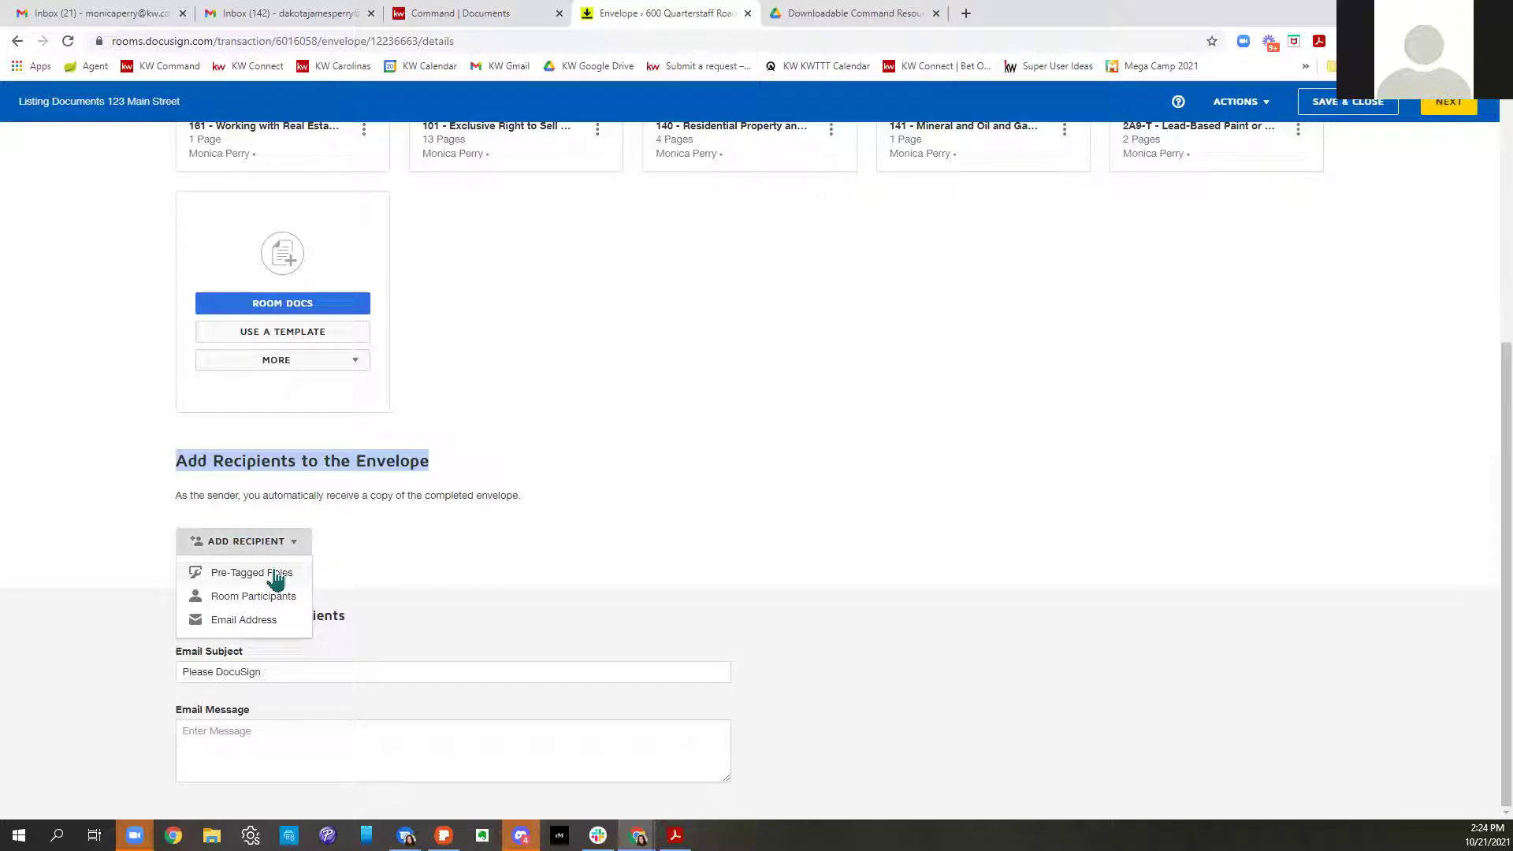
left_click(276, 575)
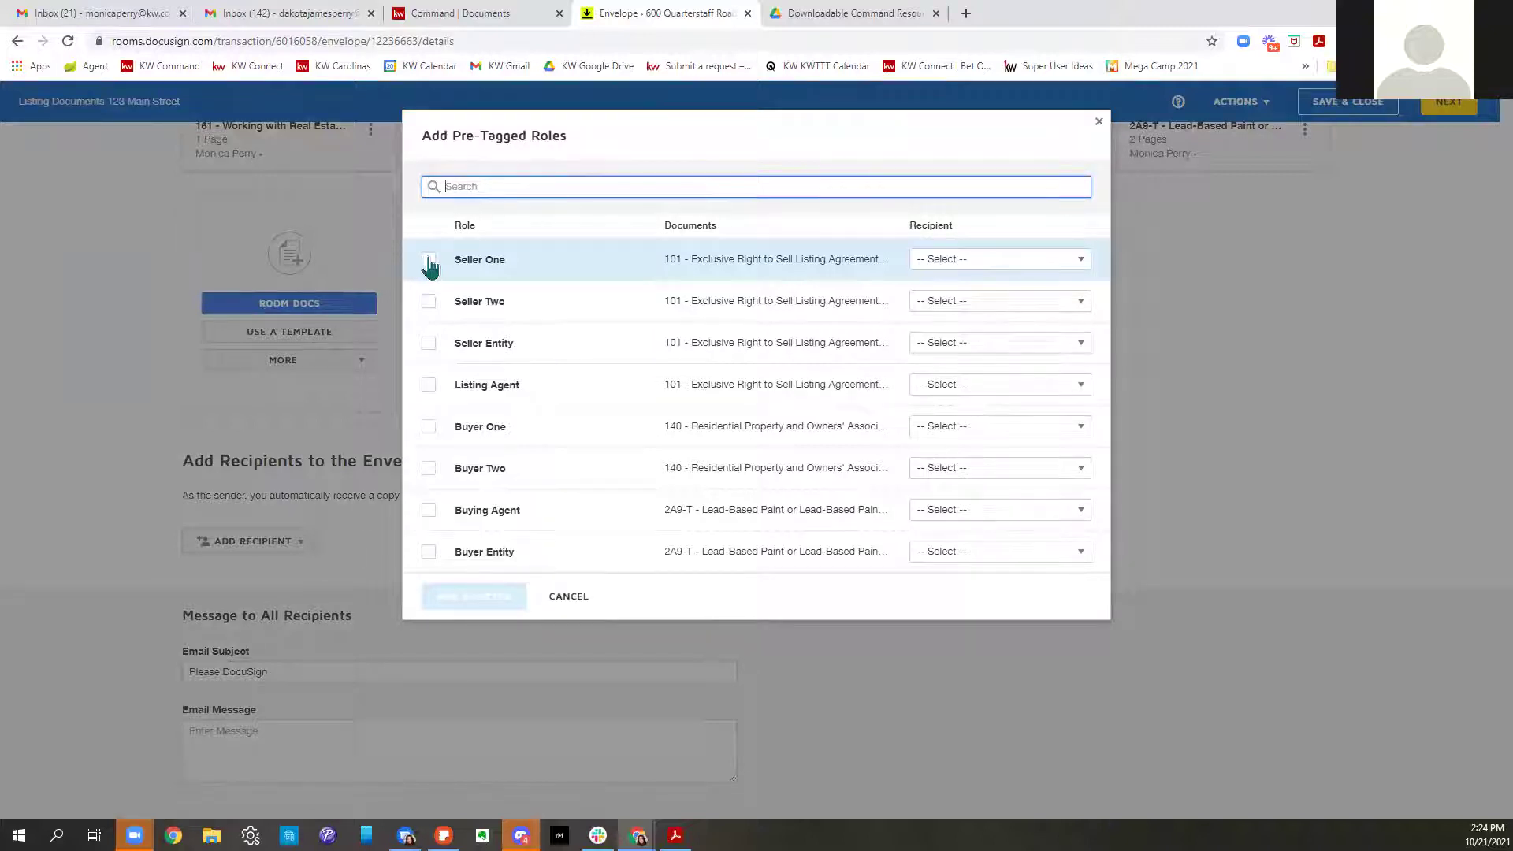
left_click(429, 261)
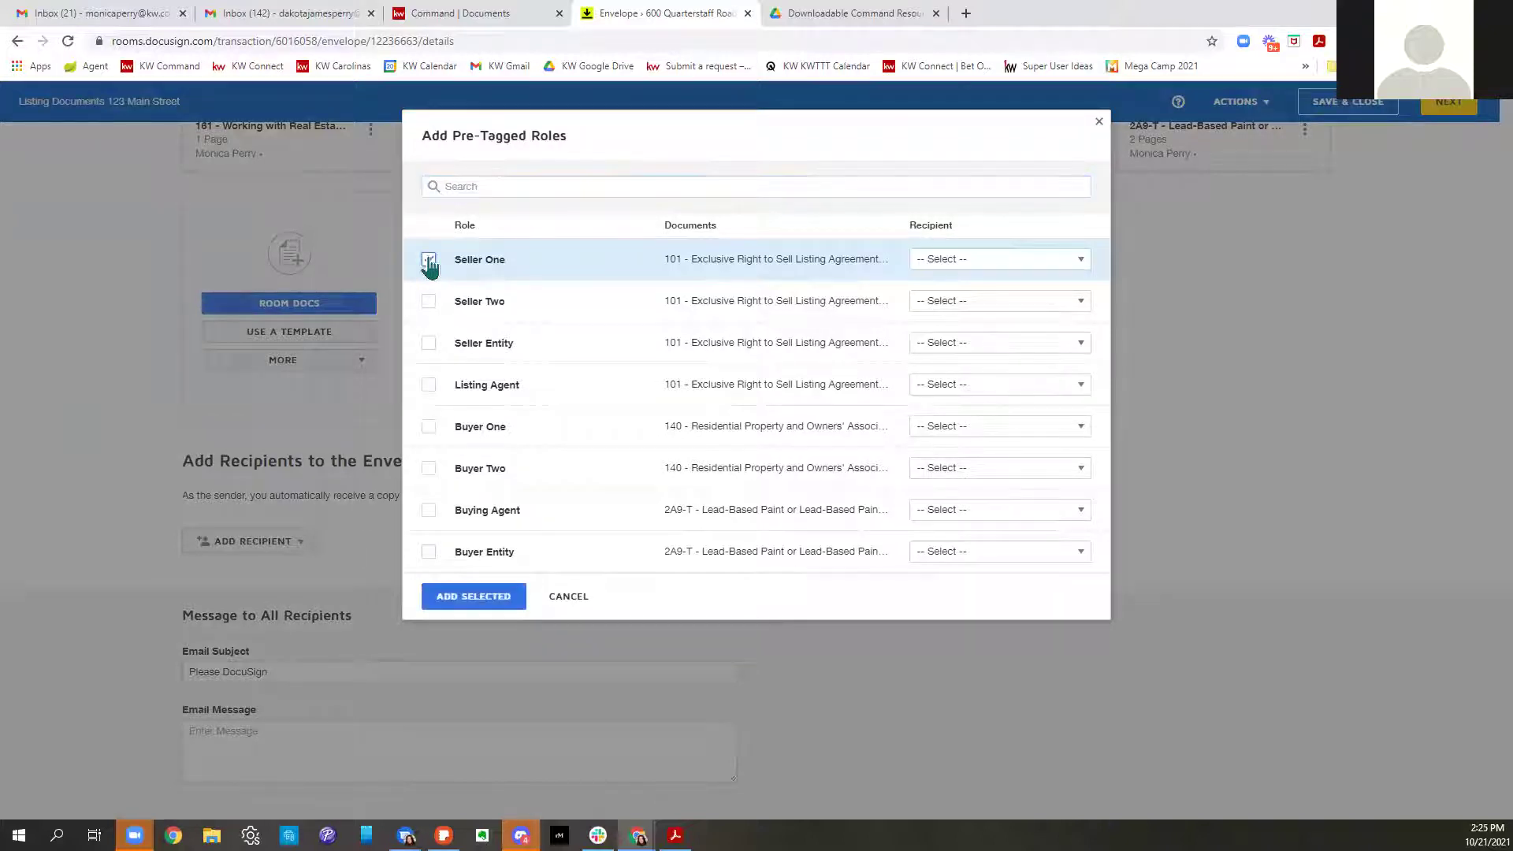
left_click(1043, 276)
left_click(969, 548)
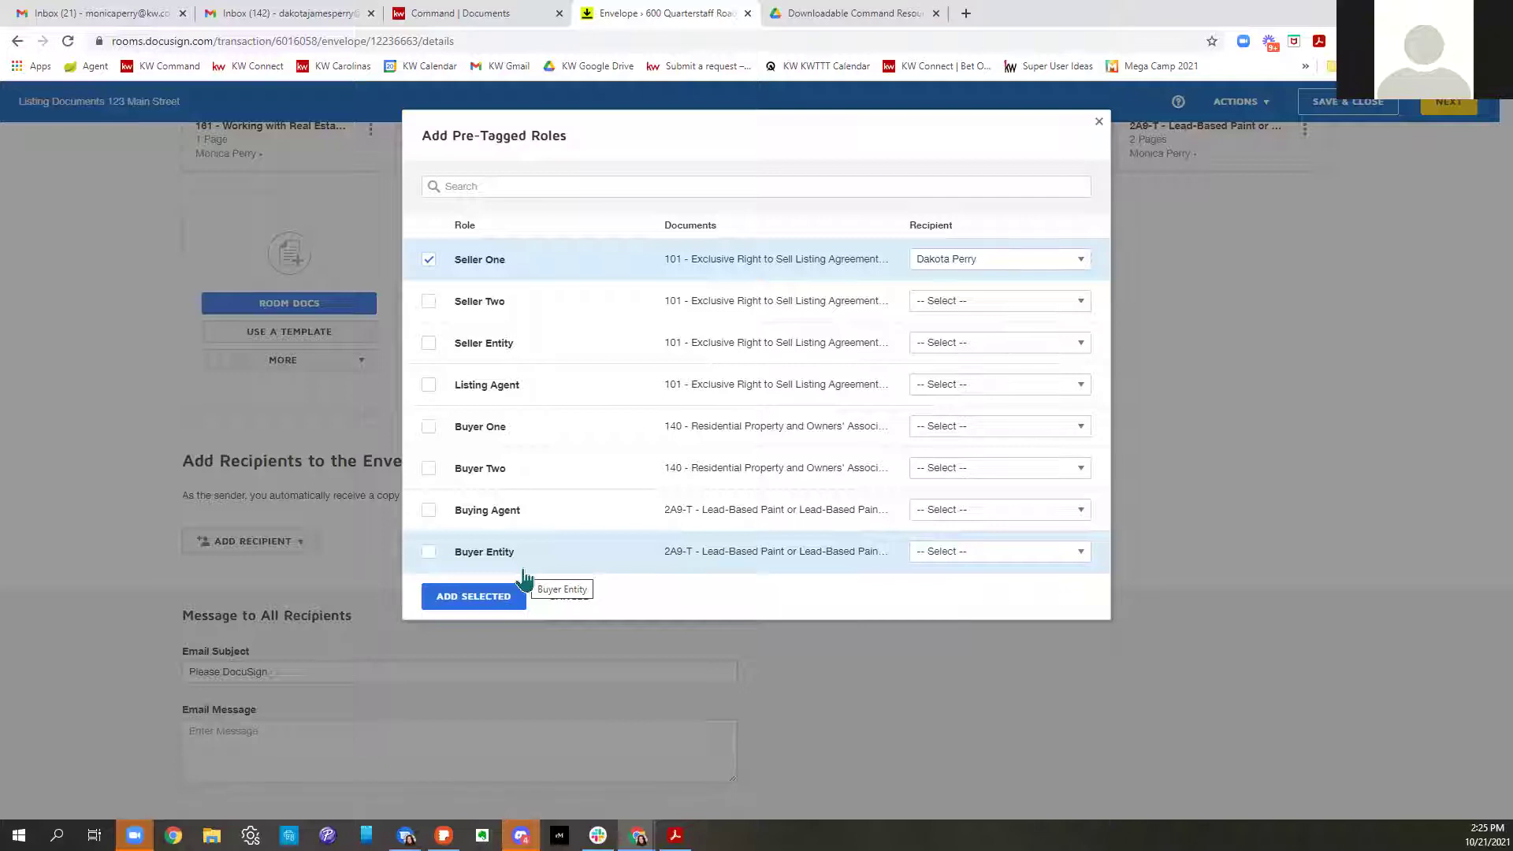
Add the Listing Agent role with the agent's contact, and add both roles to the envelope
left_click(428, 385)
left_click(1056, 386)
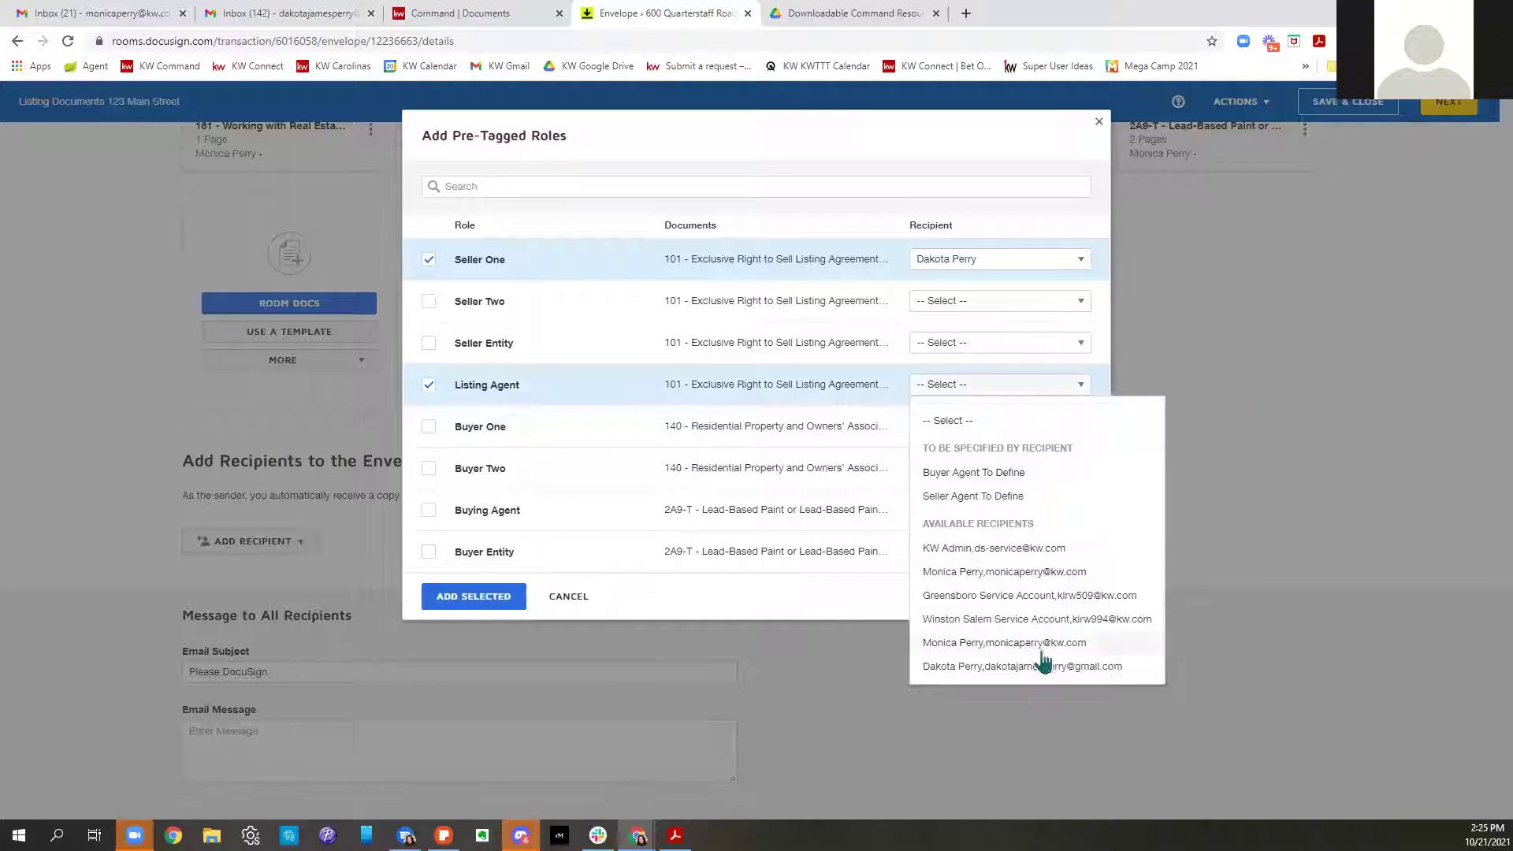
left_click(991, 573)
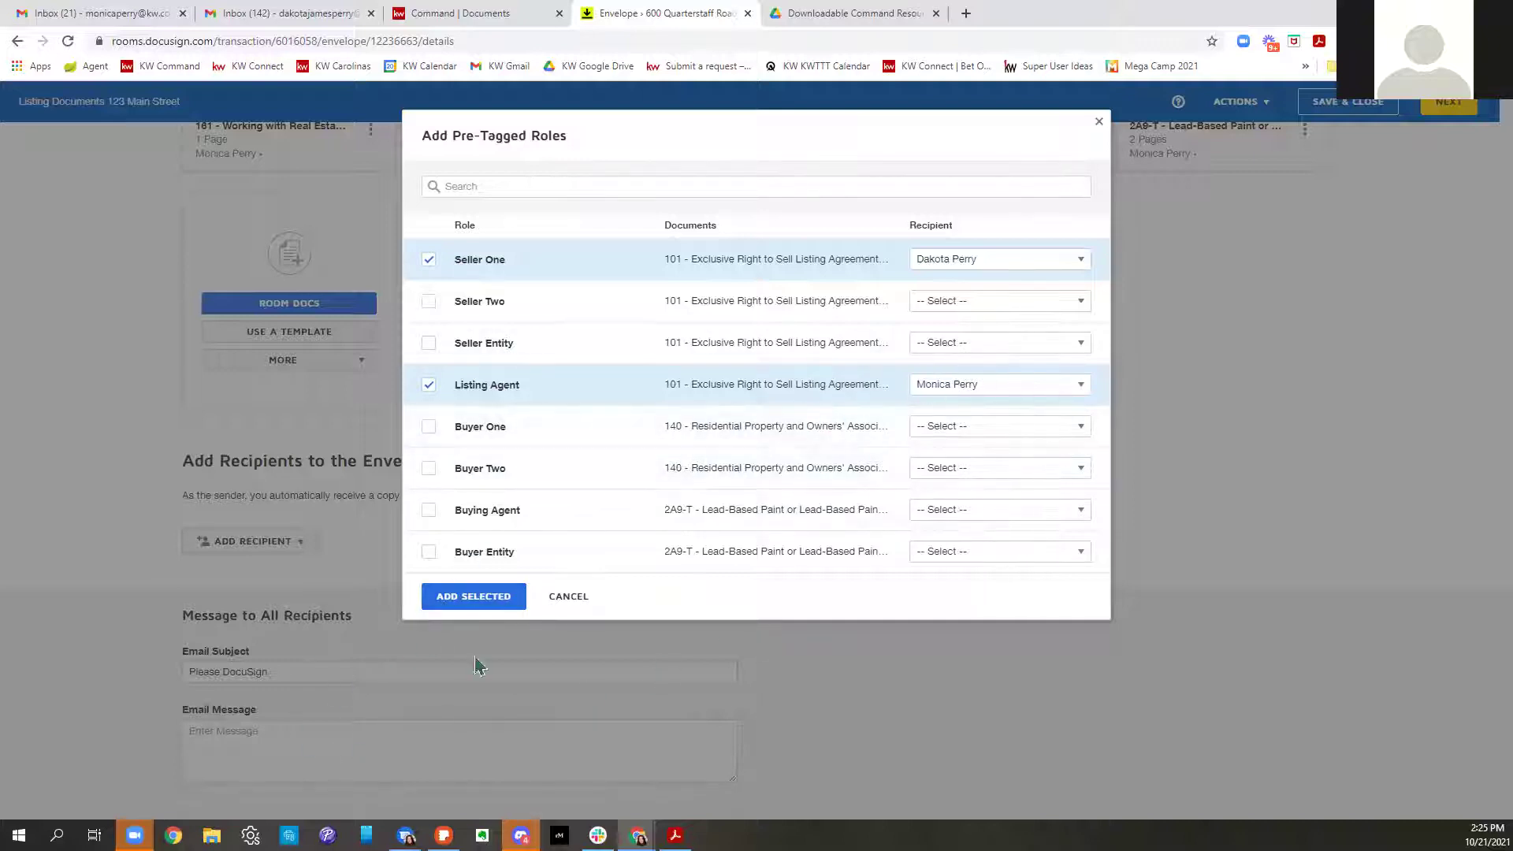
left_click(465, 601)
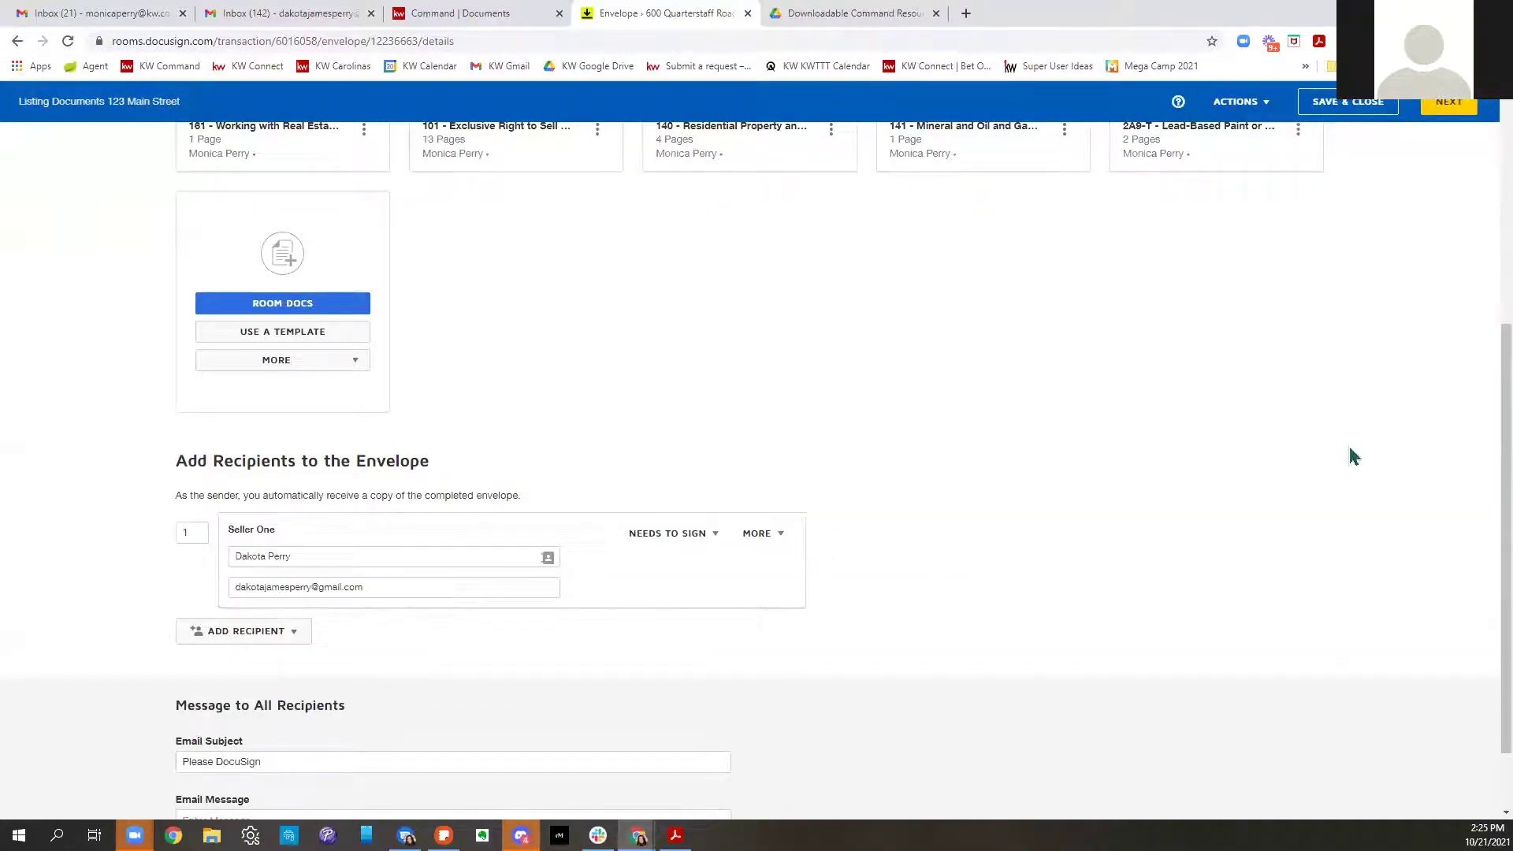
Write 'So excited to get this sold for you!' plus a note to answer all disclosure questions, then continue
scroll(1353, 457, "down", 3)
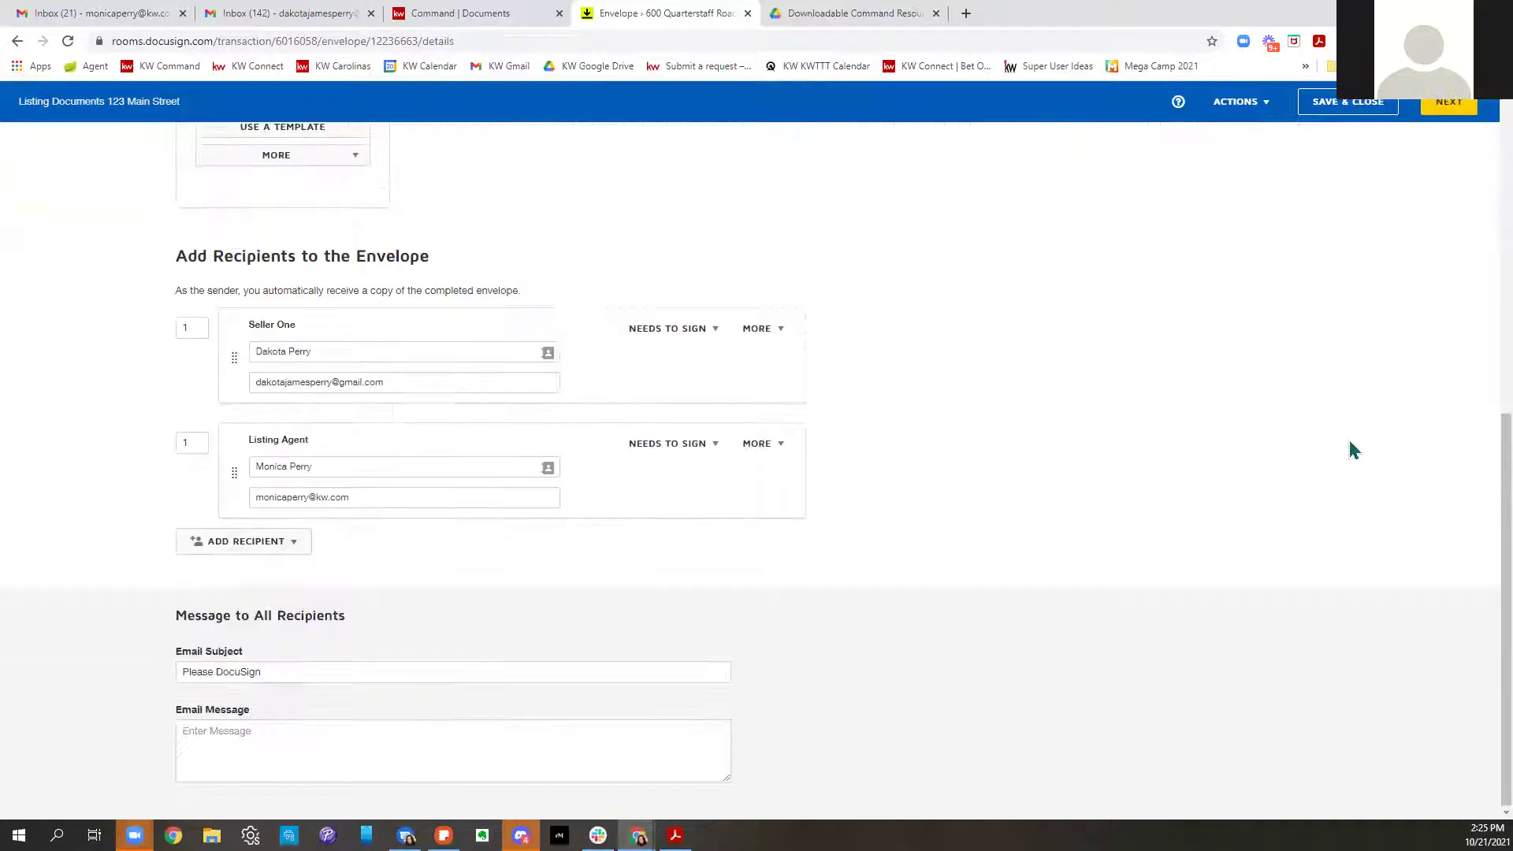
left_click(366, 729)
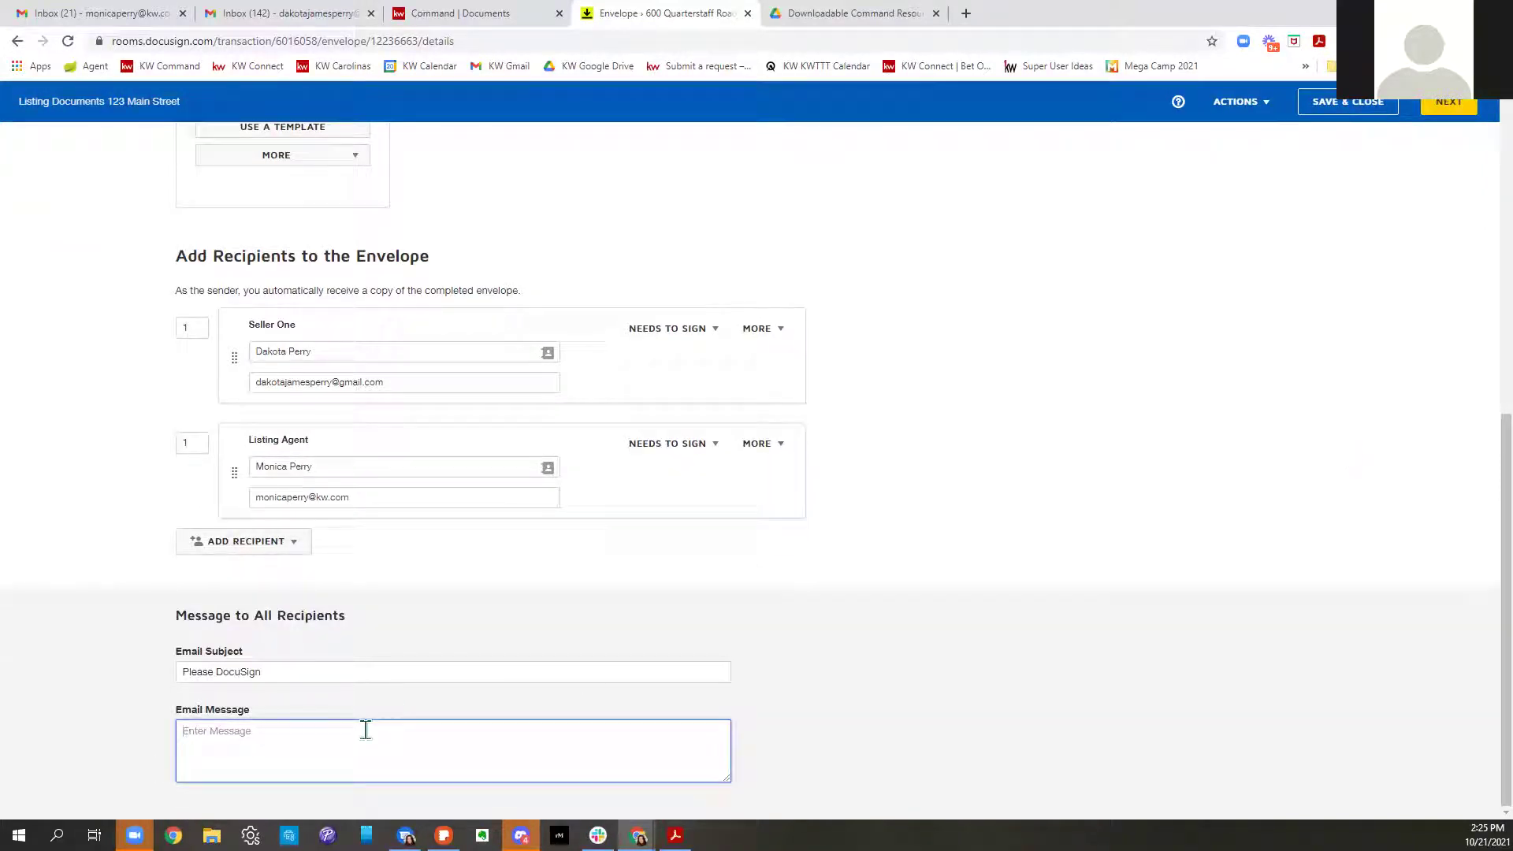
type("So excited to get this sold for you!")
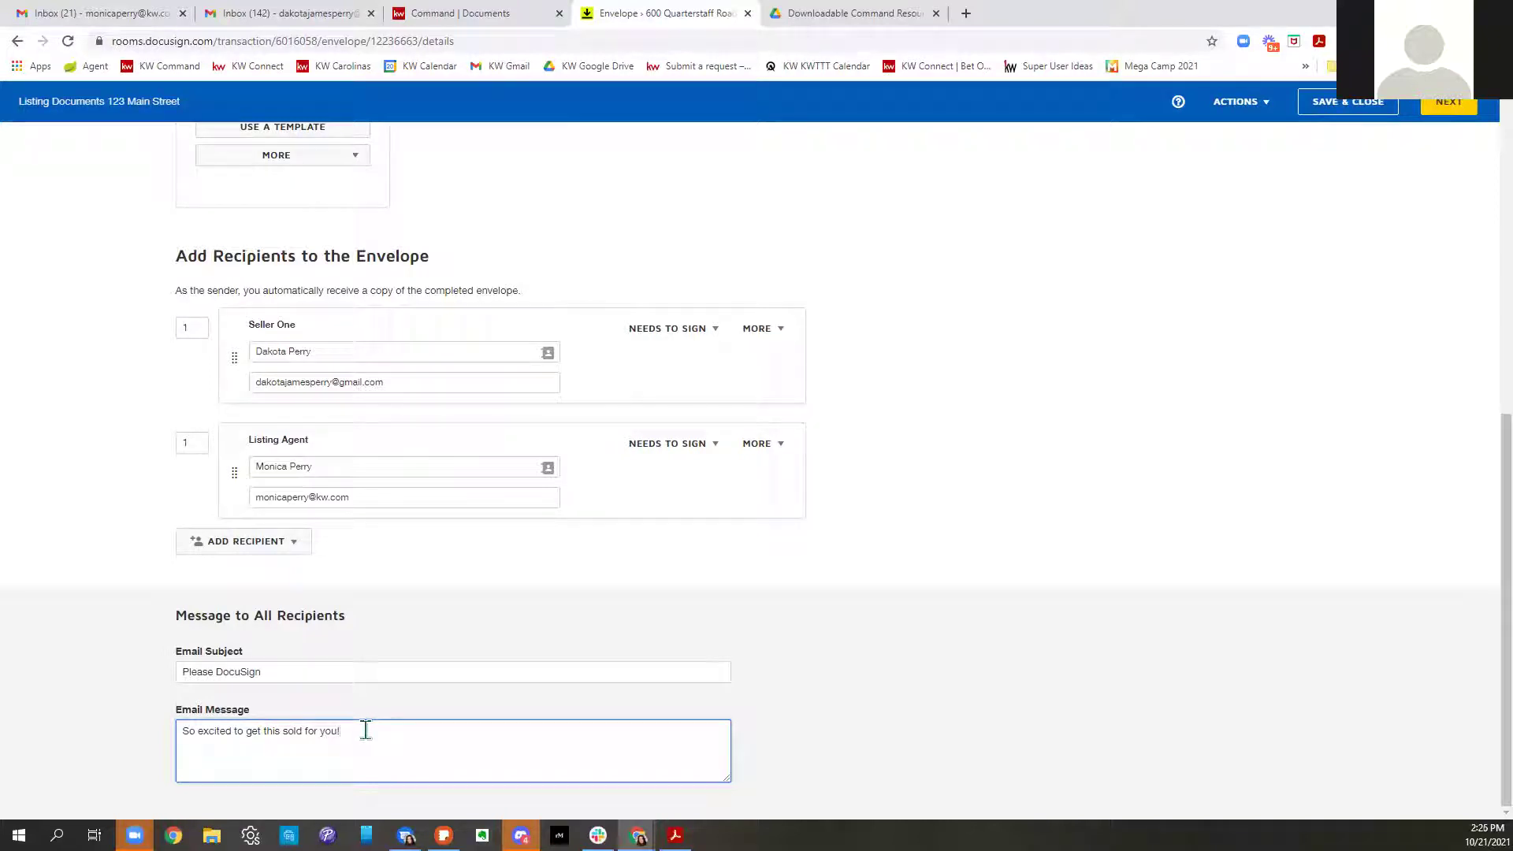
type(" Make sure rto")
key("BackSpace")
type("o thoroughly read and answer all of the q")
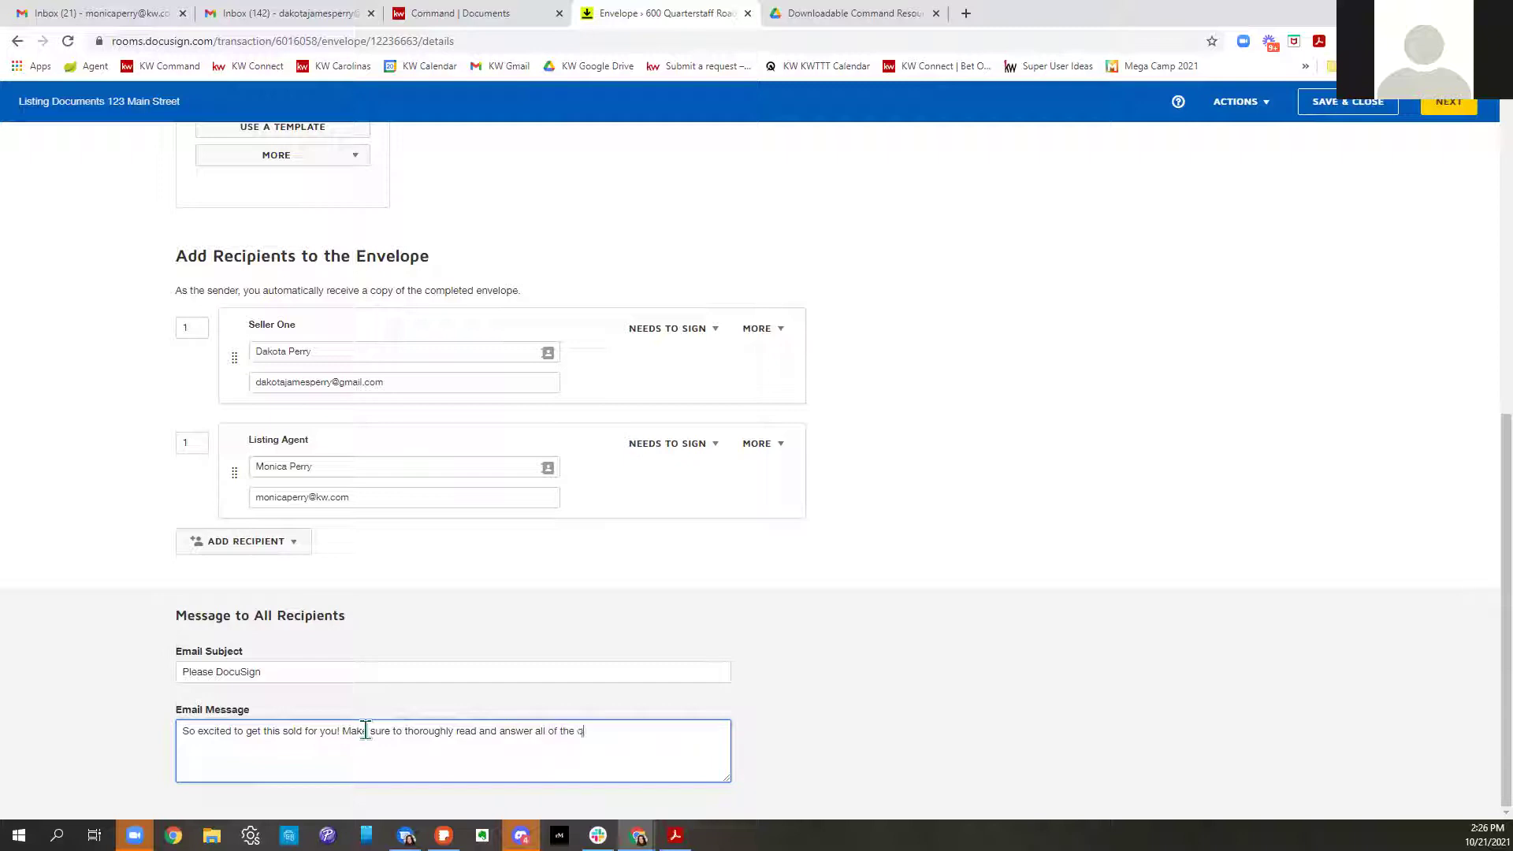
type("uestions on you")
type("r diclosures. ")
type("s")
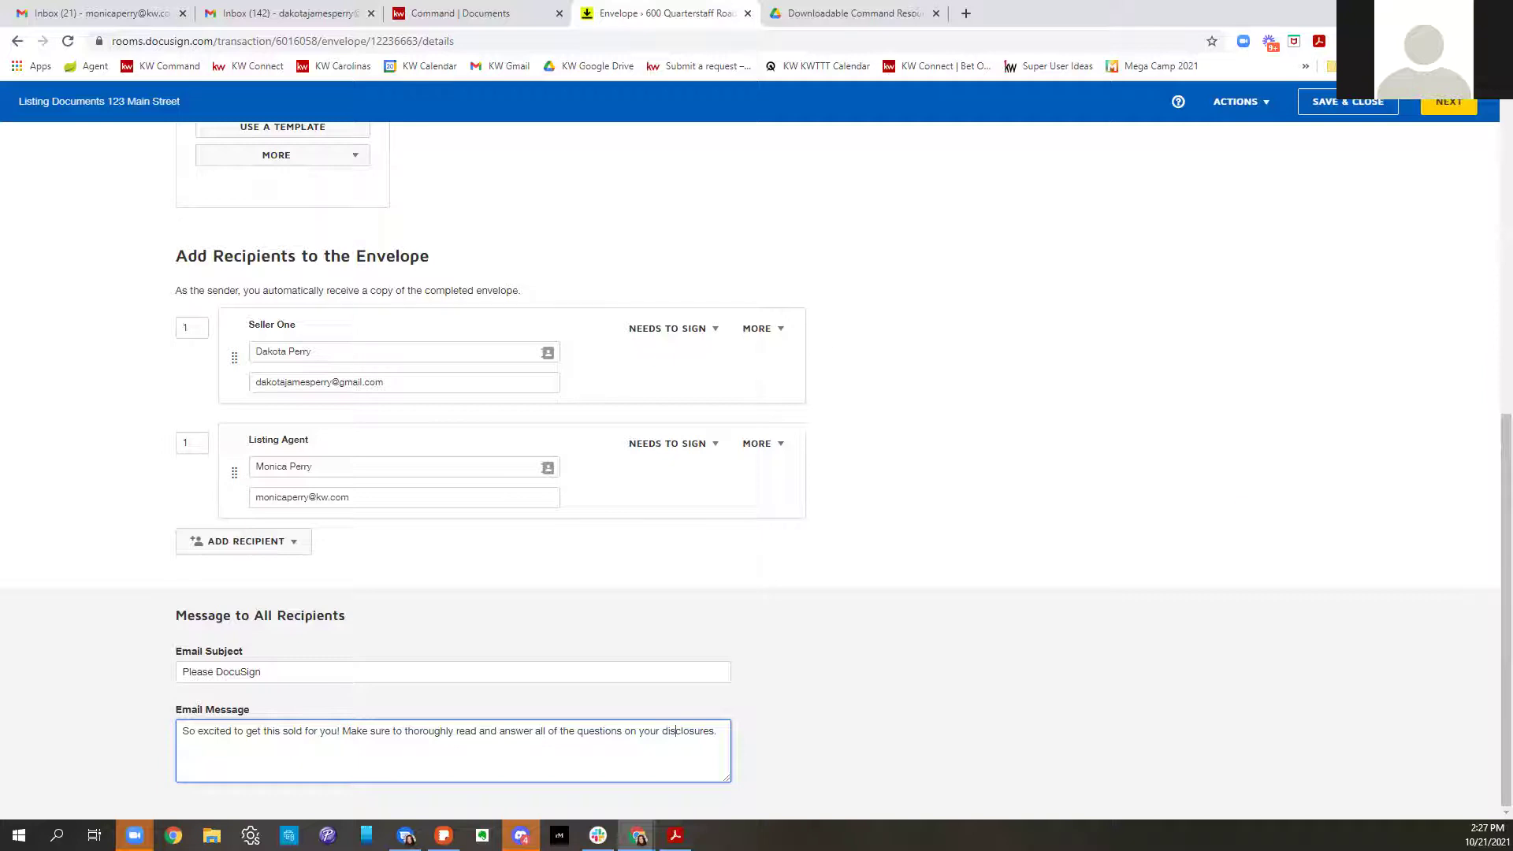
left_click(1448, 107)
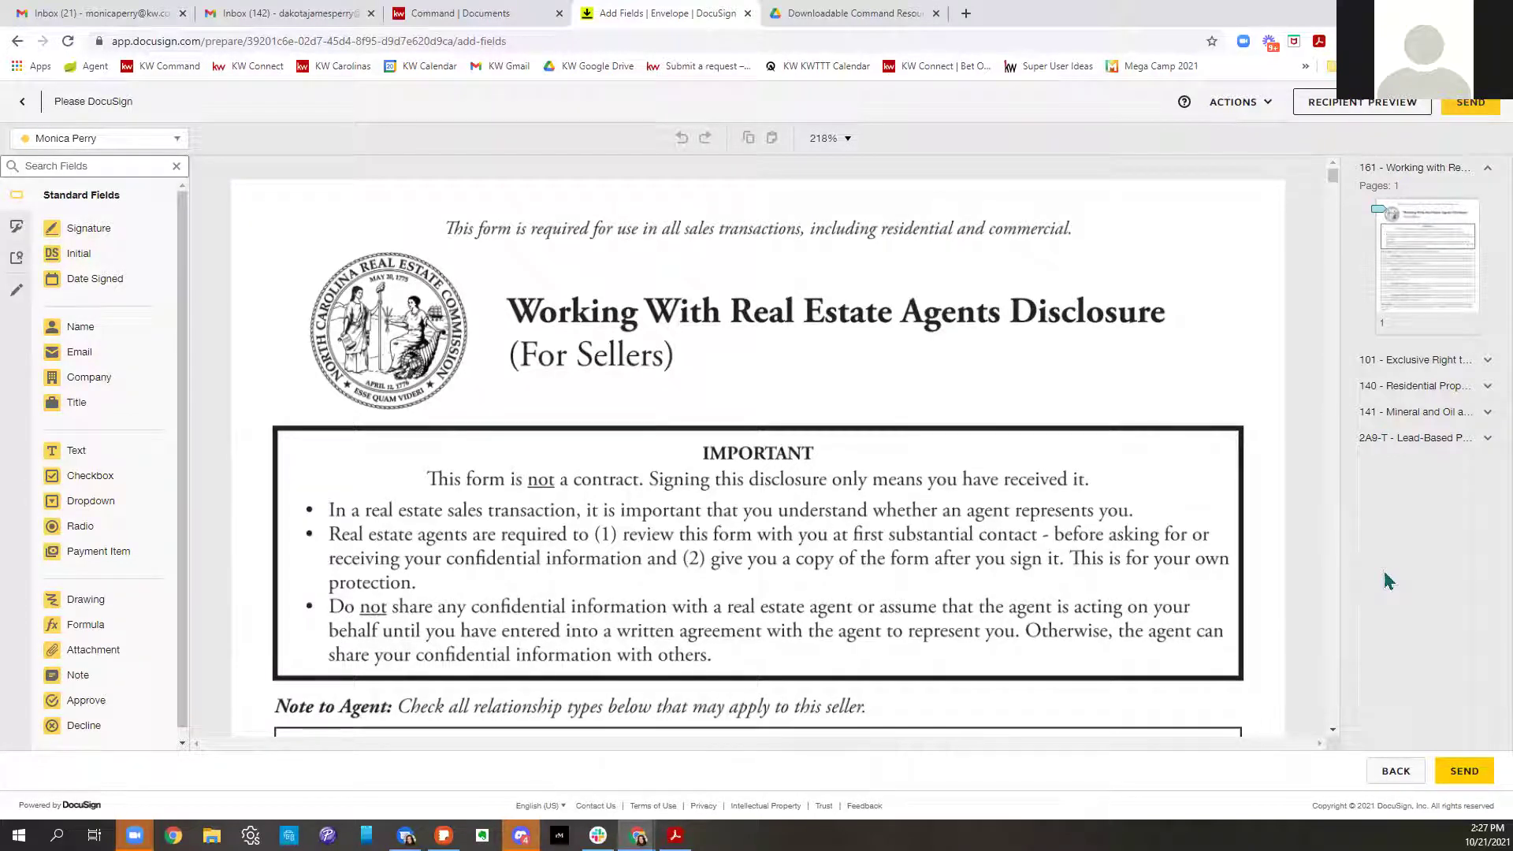
left_click(1459, 379)
scroll(1452, 439, "down", 5)
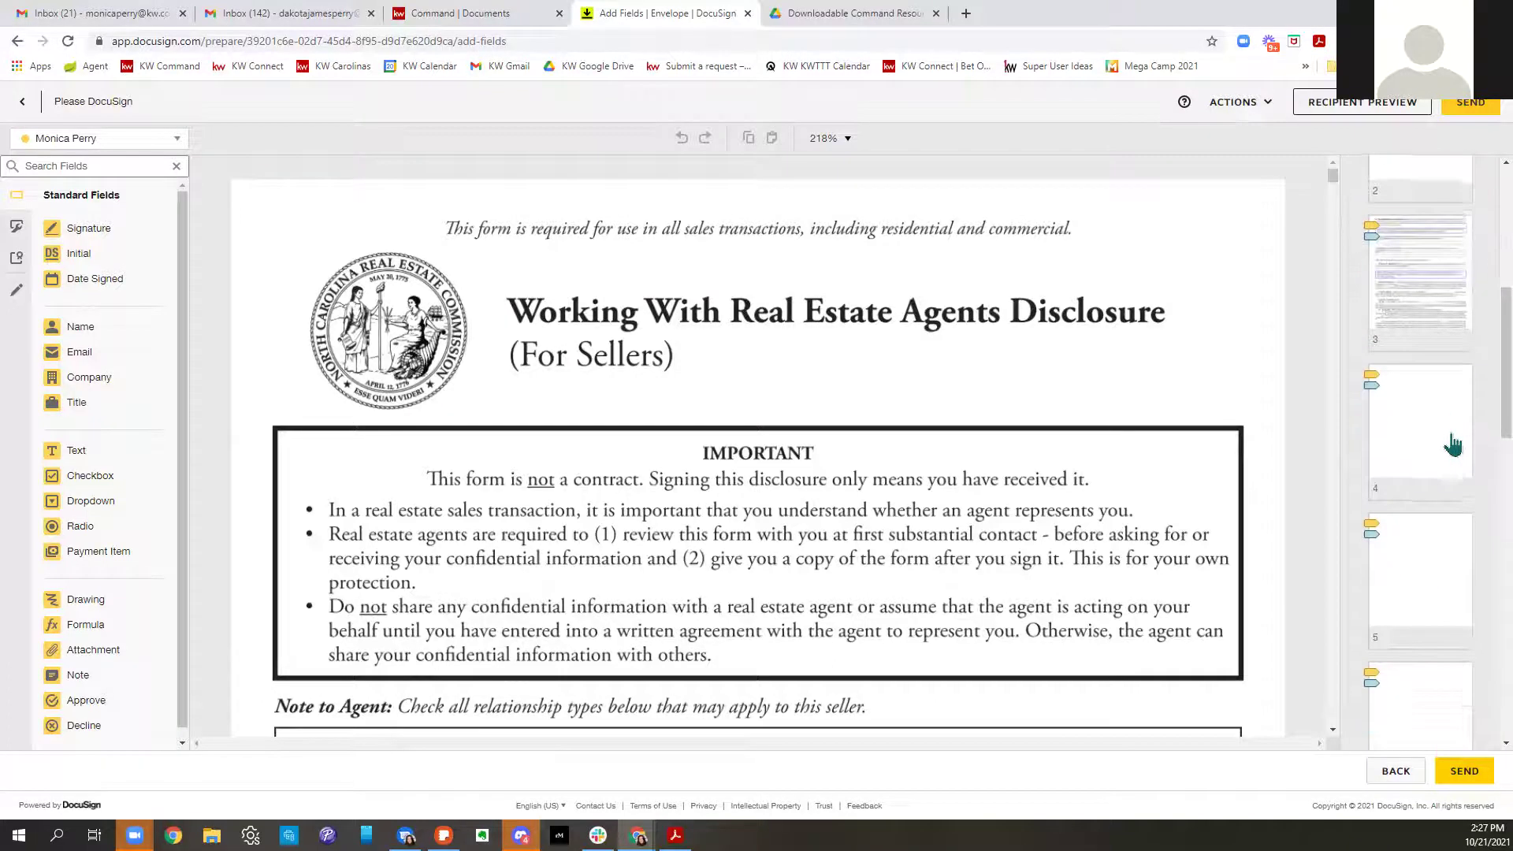
scroll(1452, 442, "down", 7)
left_click(1446, 508)
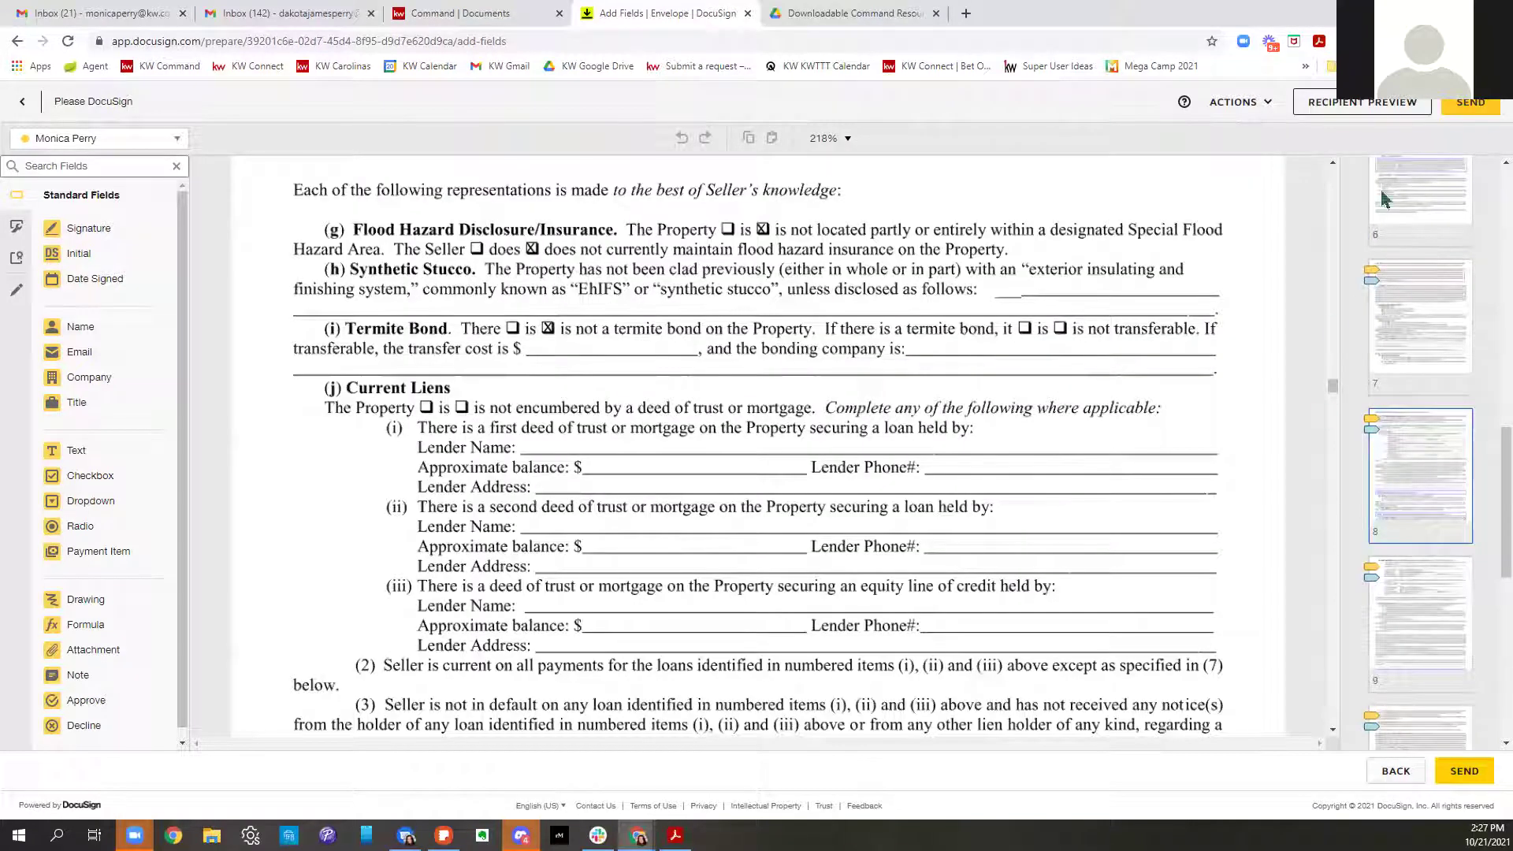
scroll(1065, 588, "down", 15)
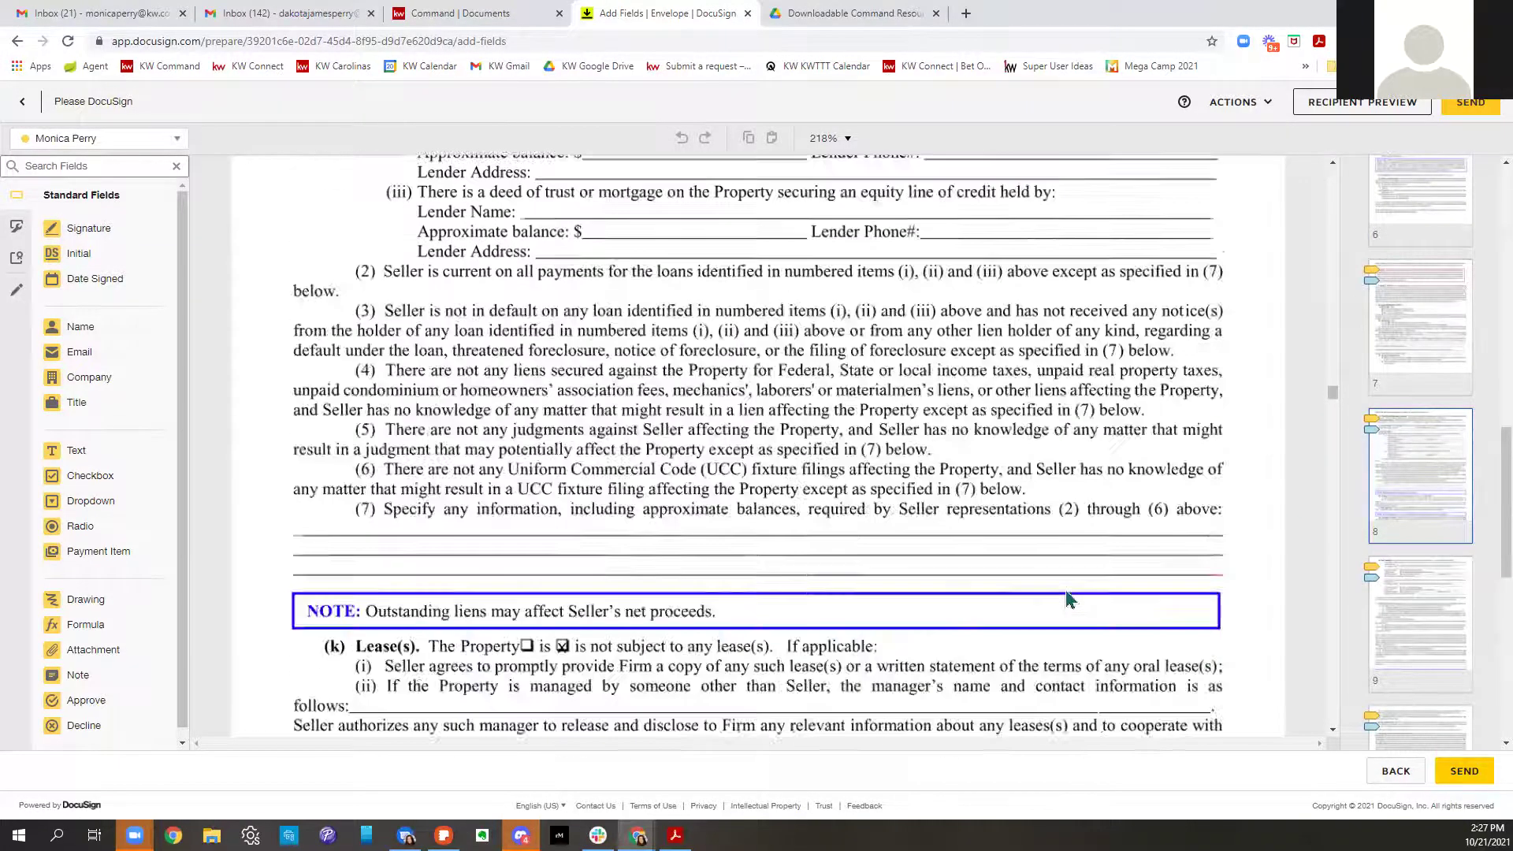
scroll(1067, 588, "up", 12)
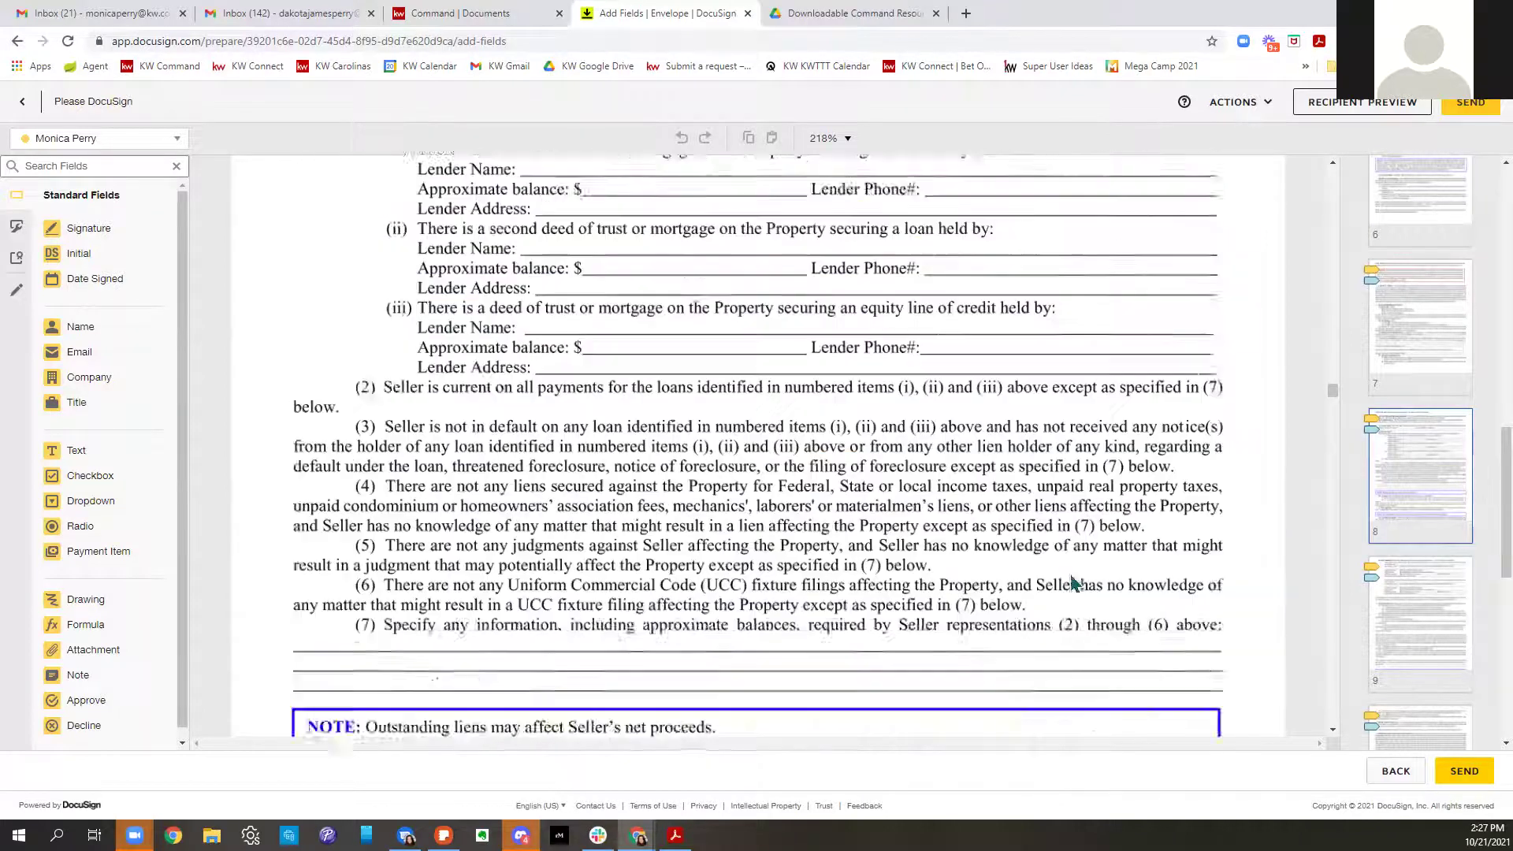
scroll(1479, 544, "up", 15)
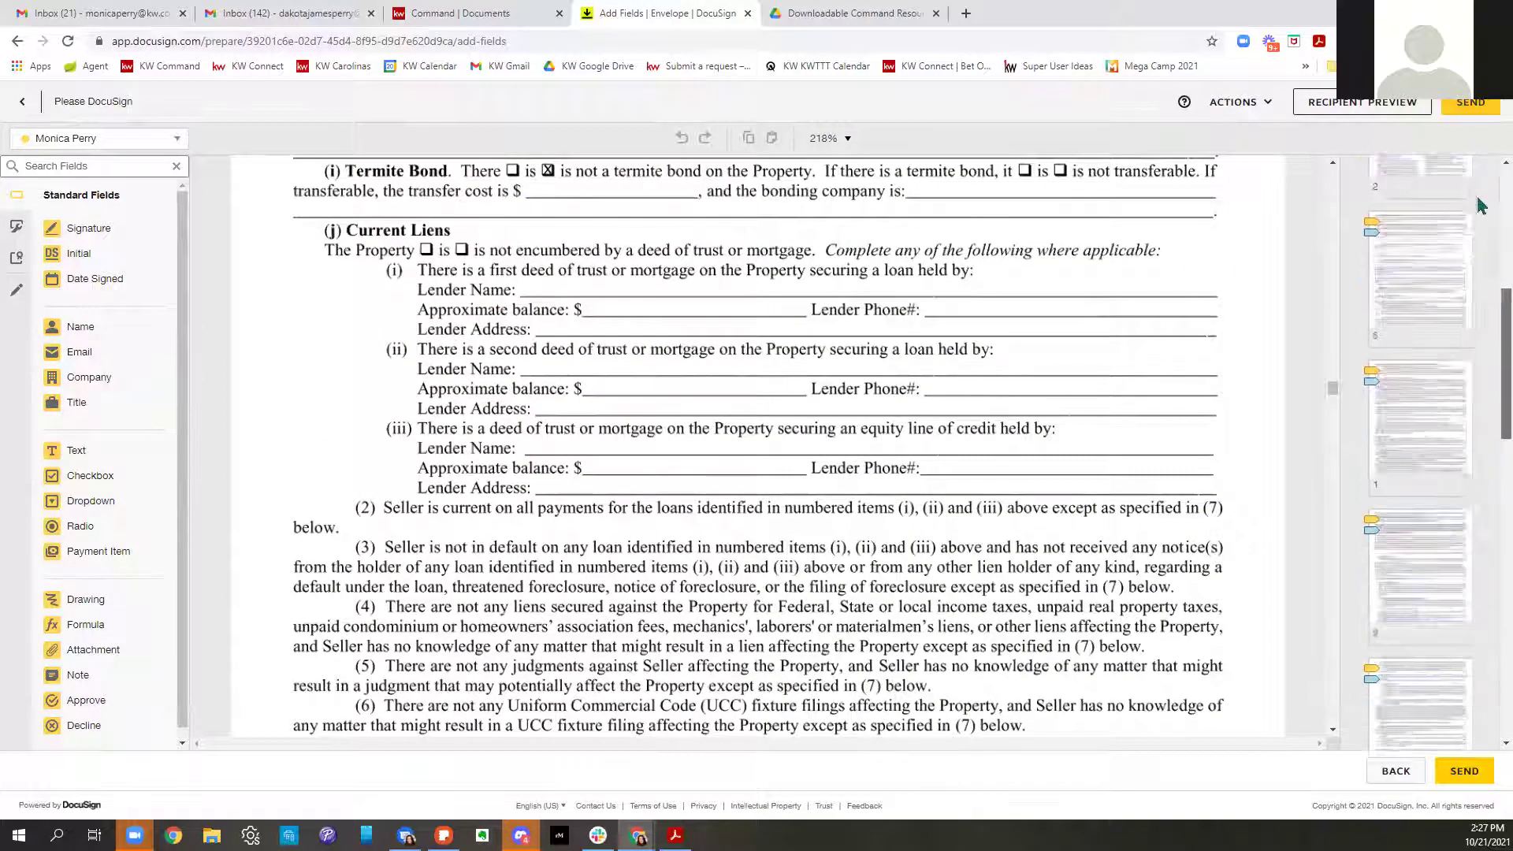
left_click(1444, 264)
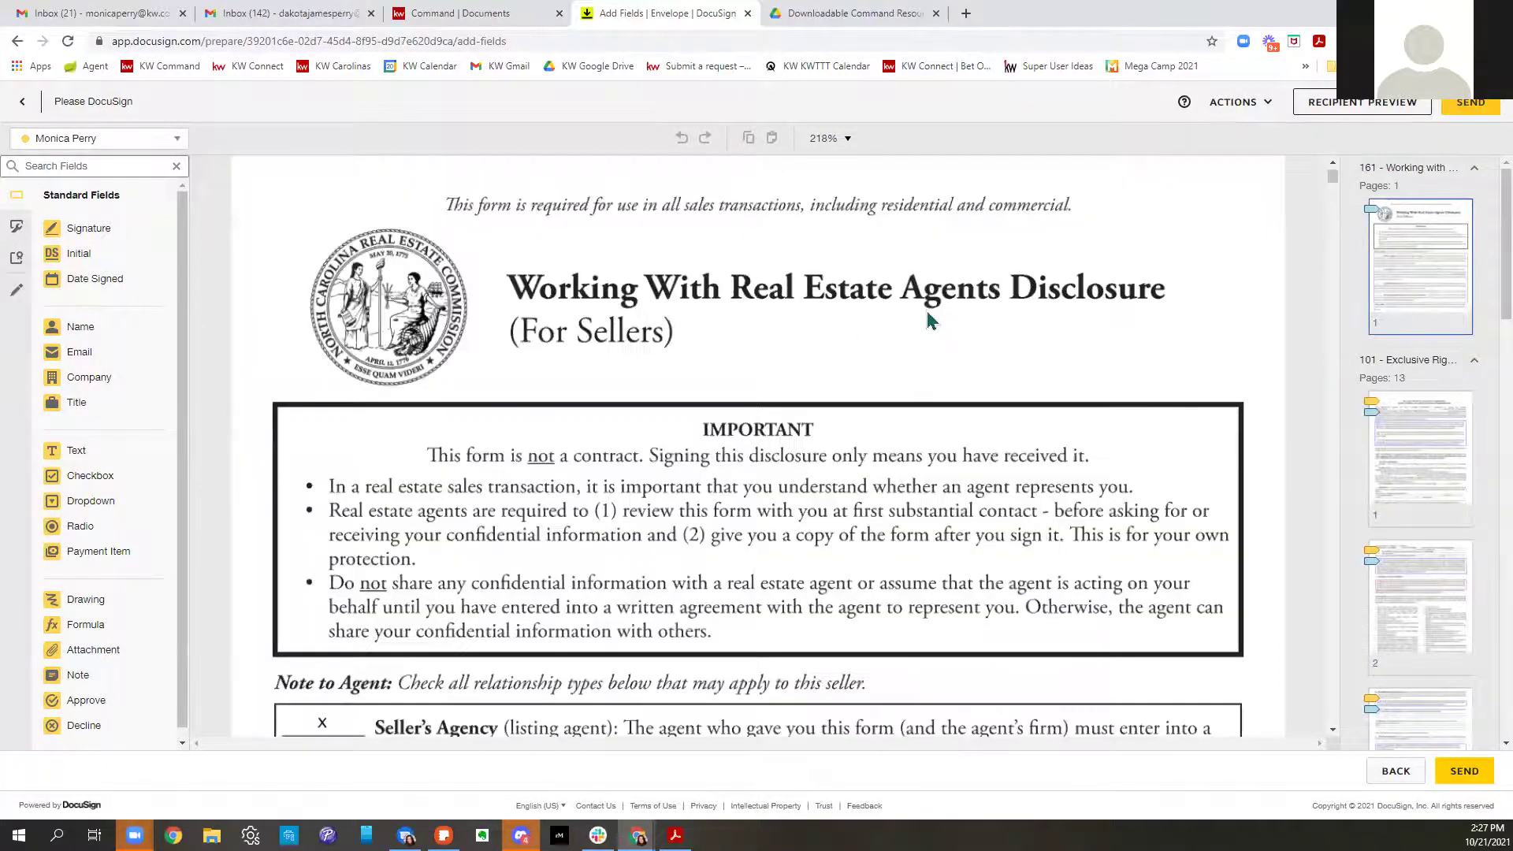
scroll(932, 308, "down", 6)
scroll(939, 323, "down", 3)
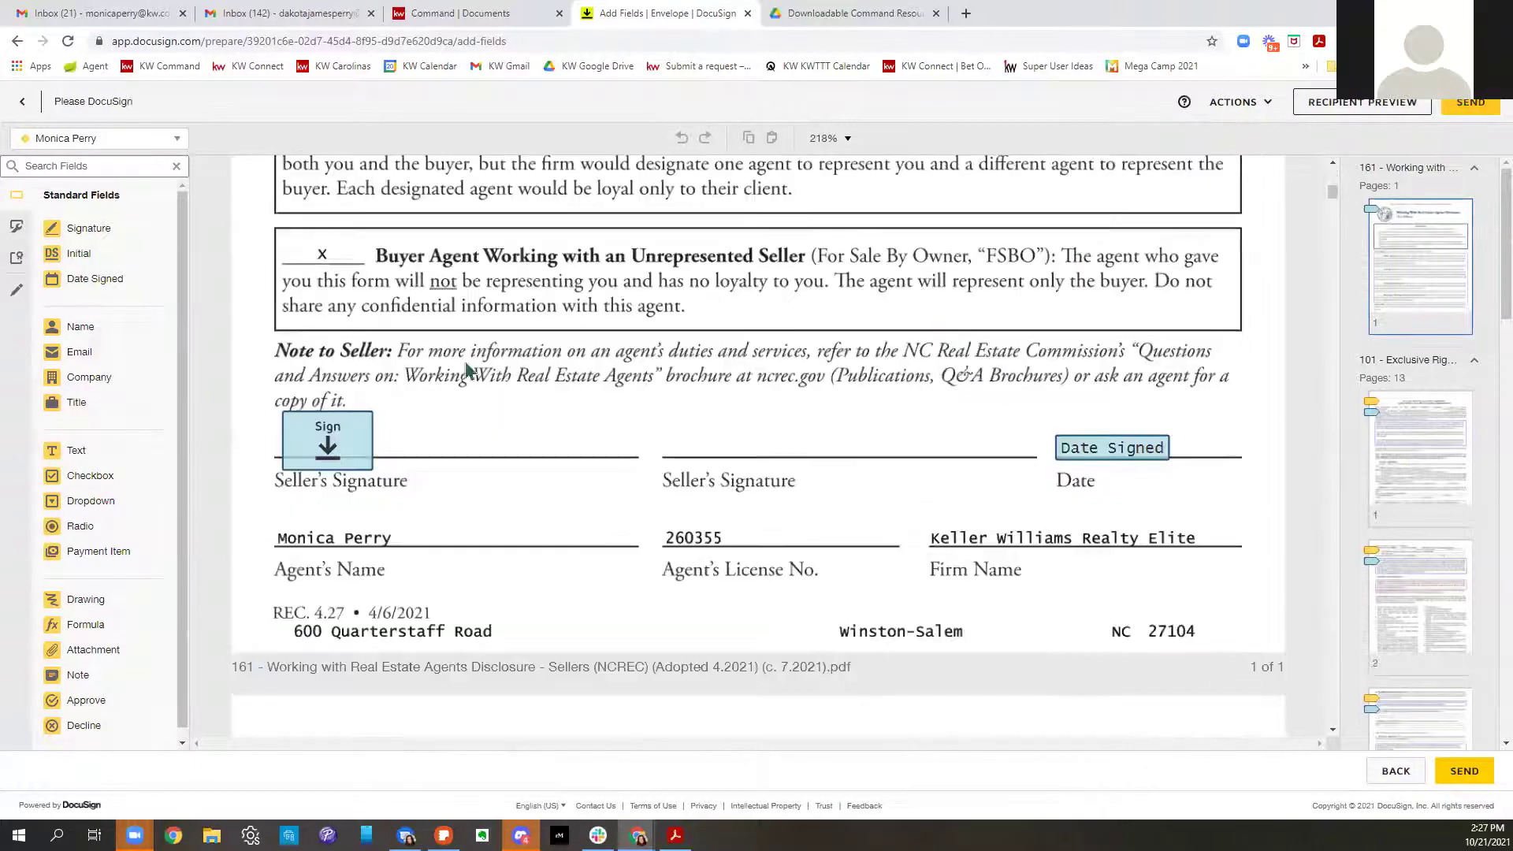
scroll(1067, 451, "down", 3)
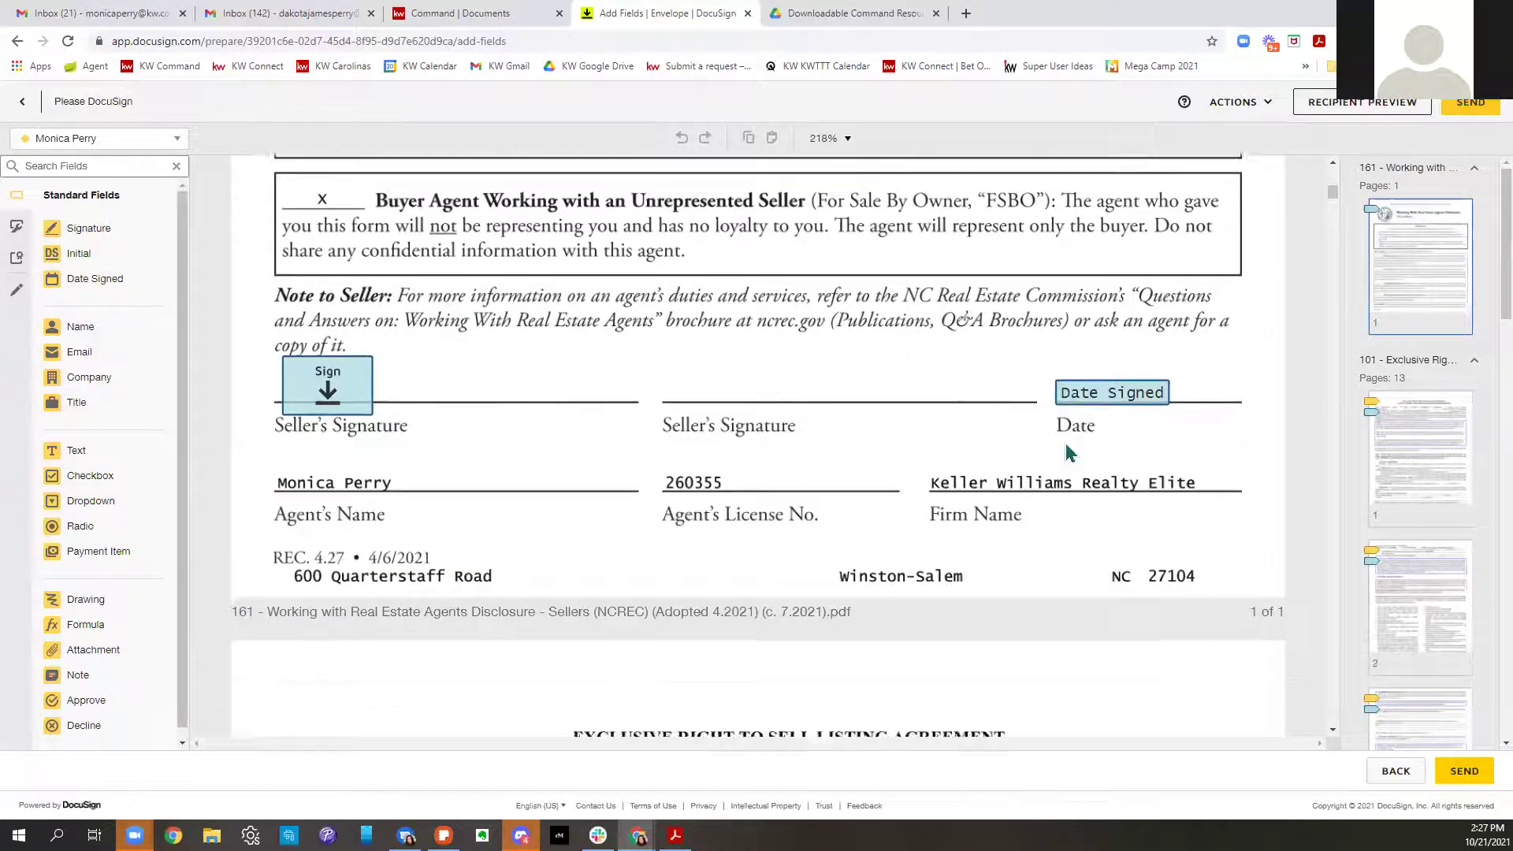
scroll(1087, 439, "down", 10)
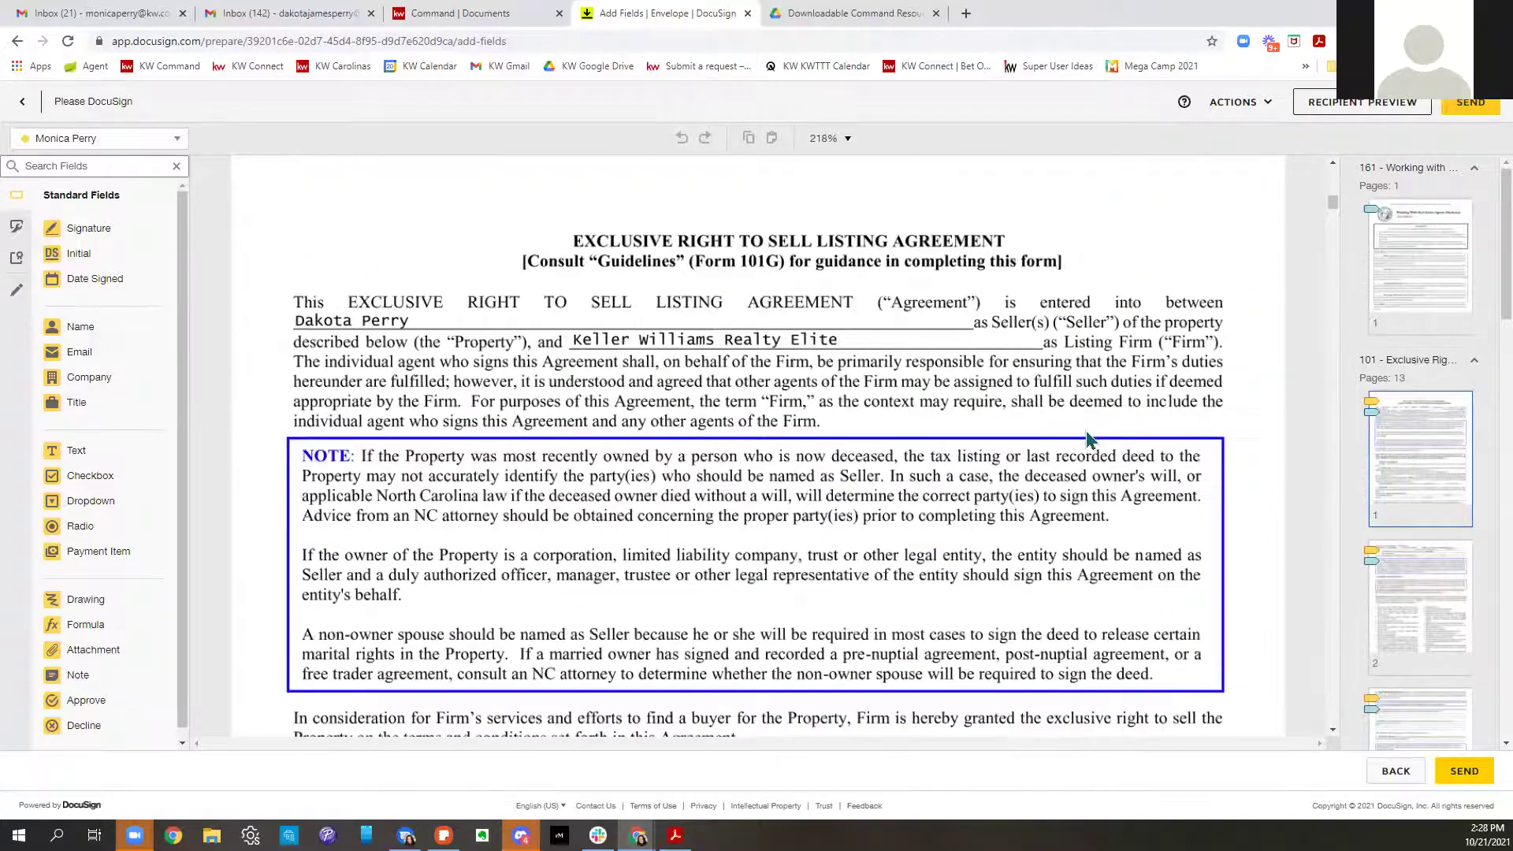
scroll(1090, 439, "down", 3)
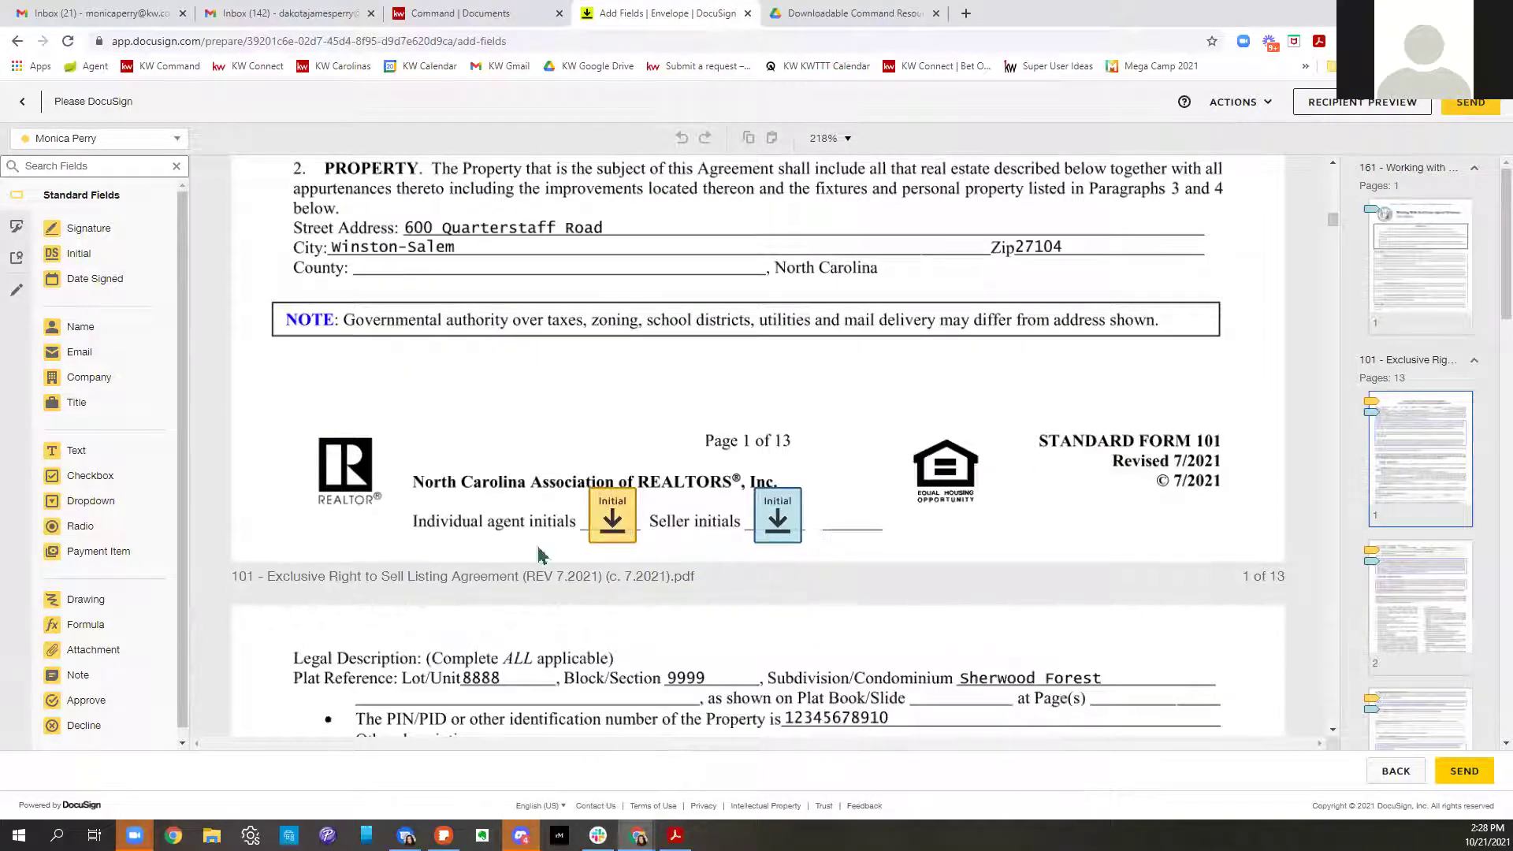
scroll(945, 526, "down", 1)
scroll(943, 519, "down", 12)
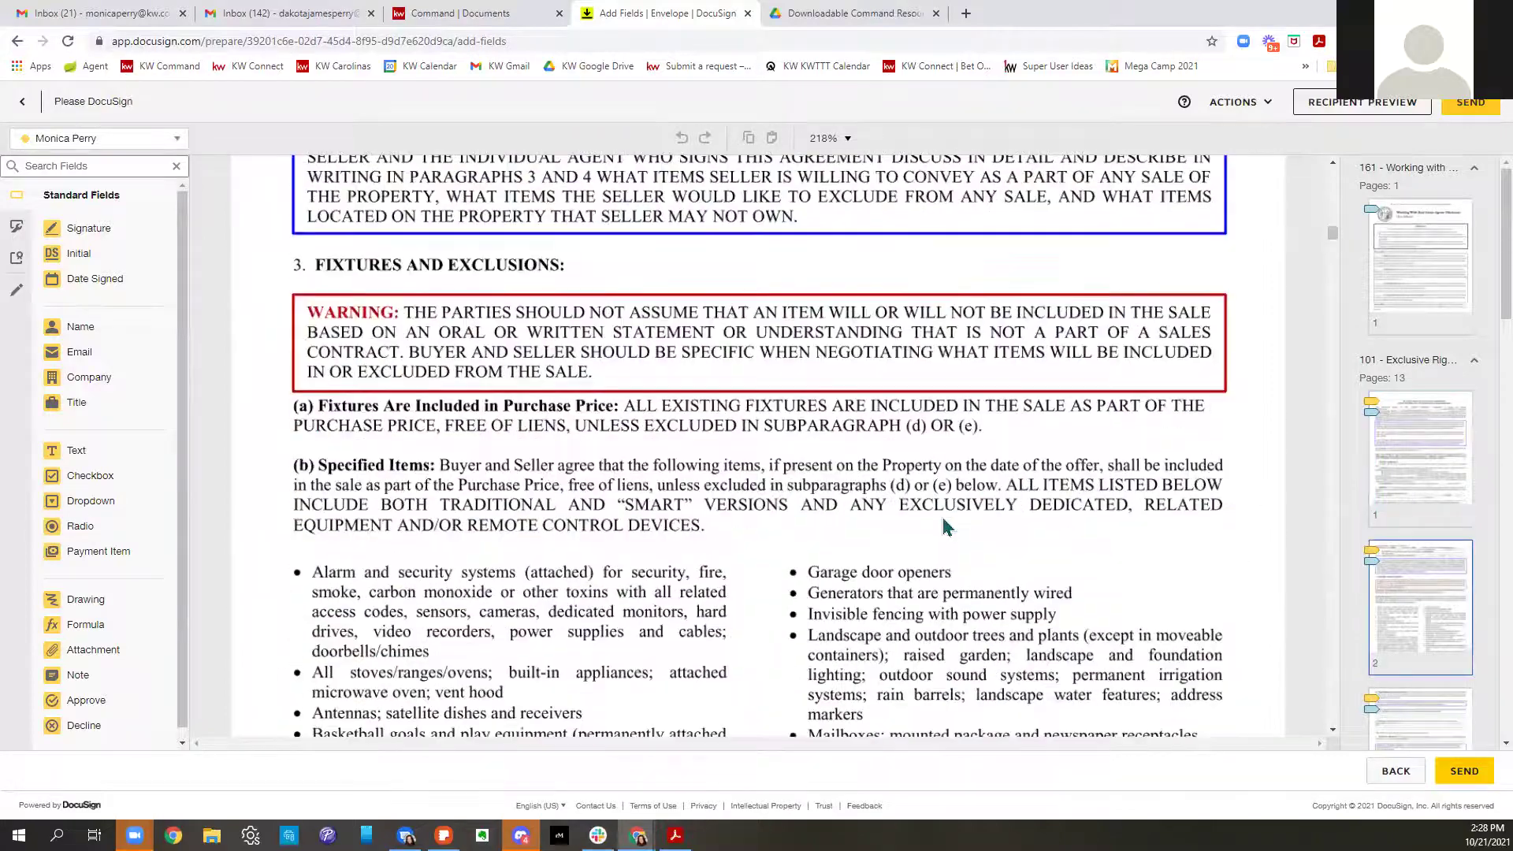
scroll(942, 517, "down", 15)
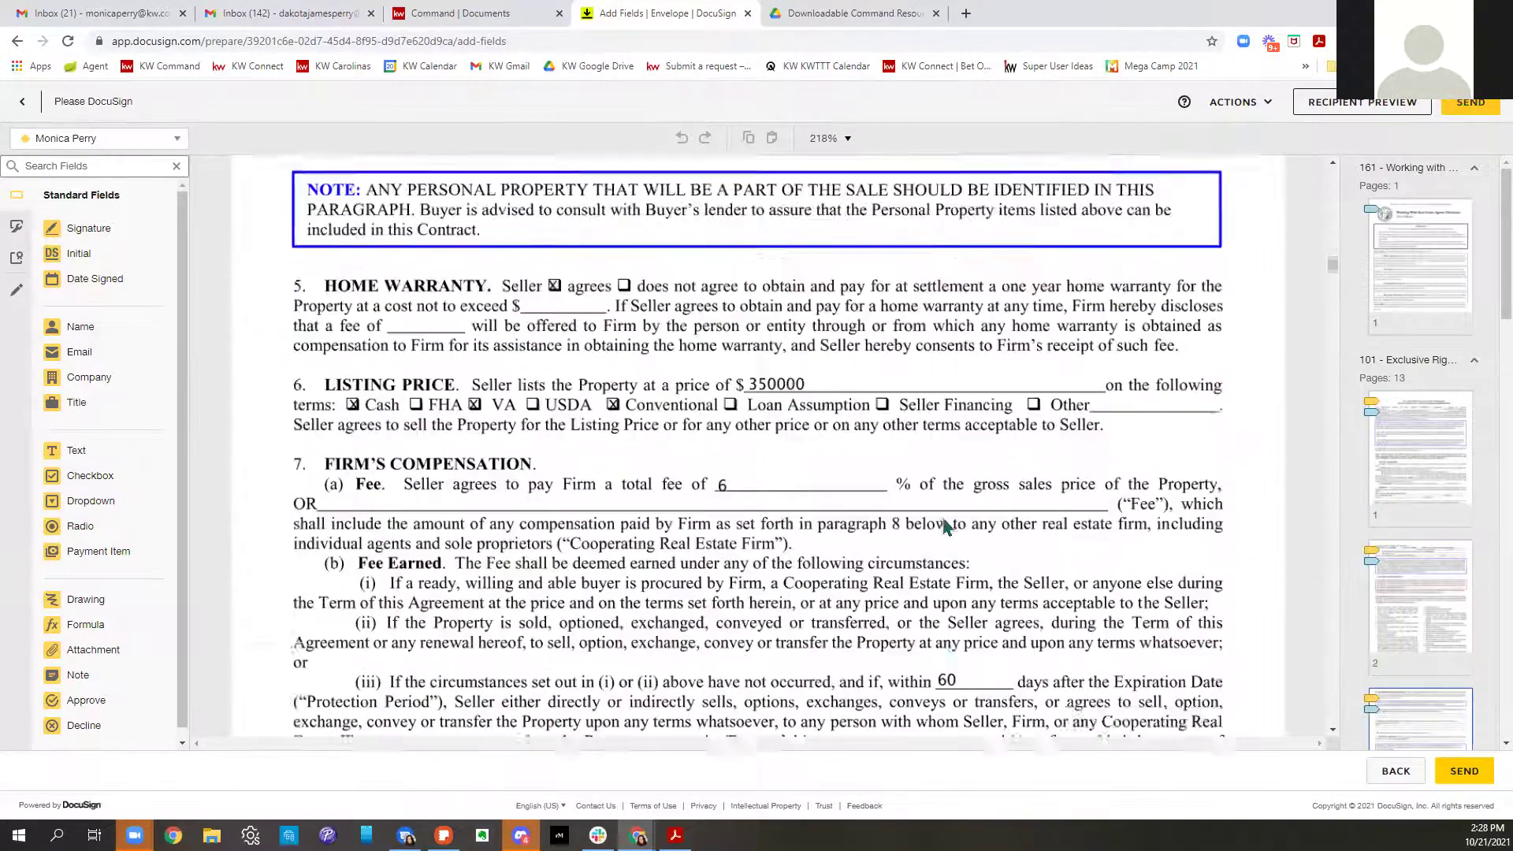
scroll(942, 516, "down", 15)
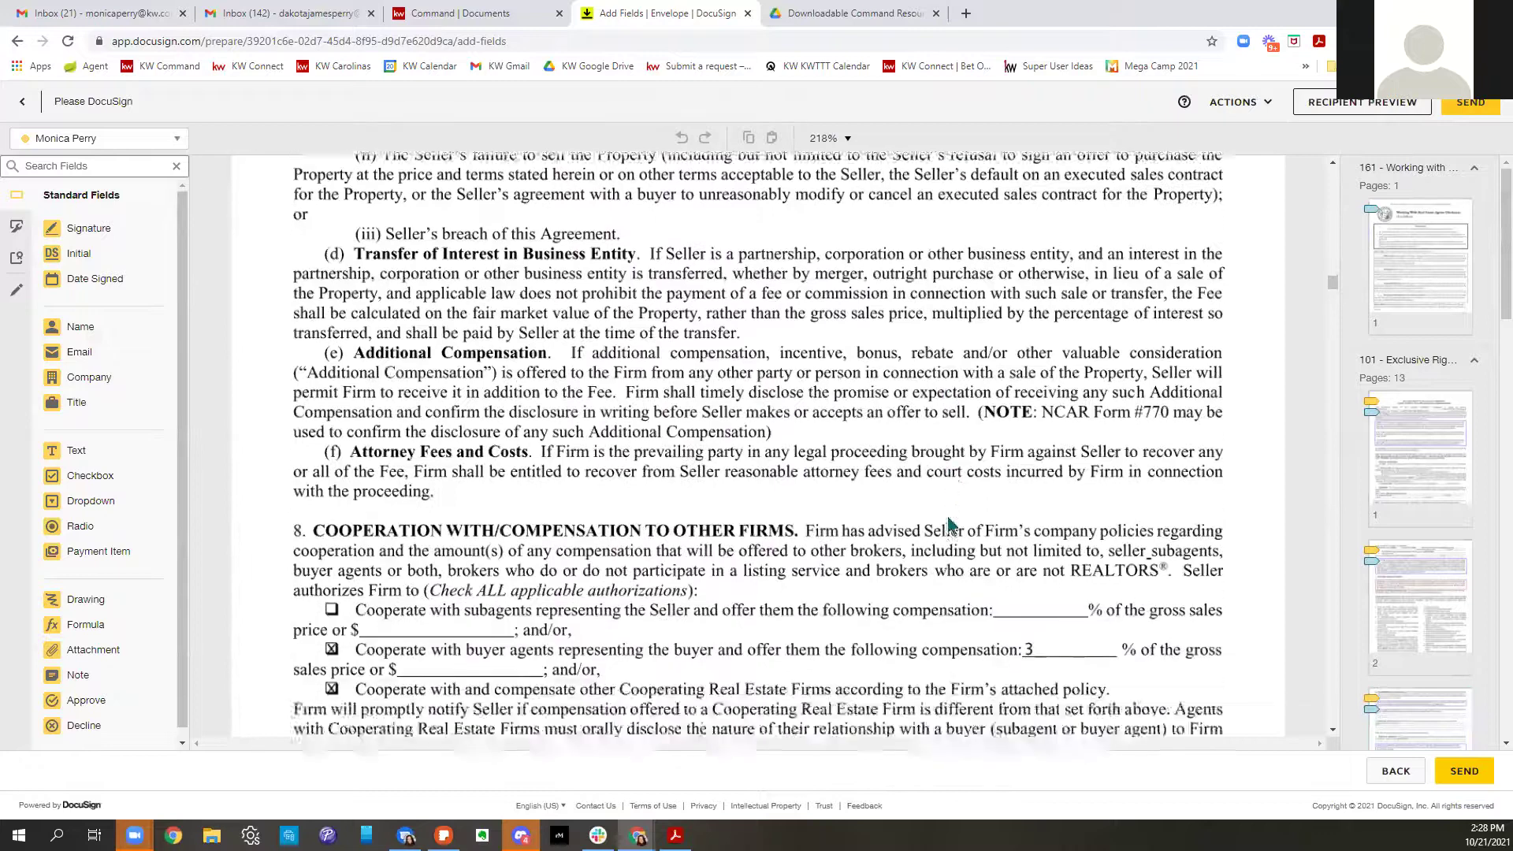
scroll(954, 526, "down", 8)
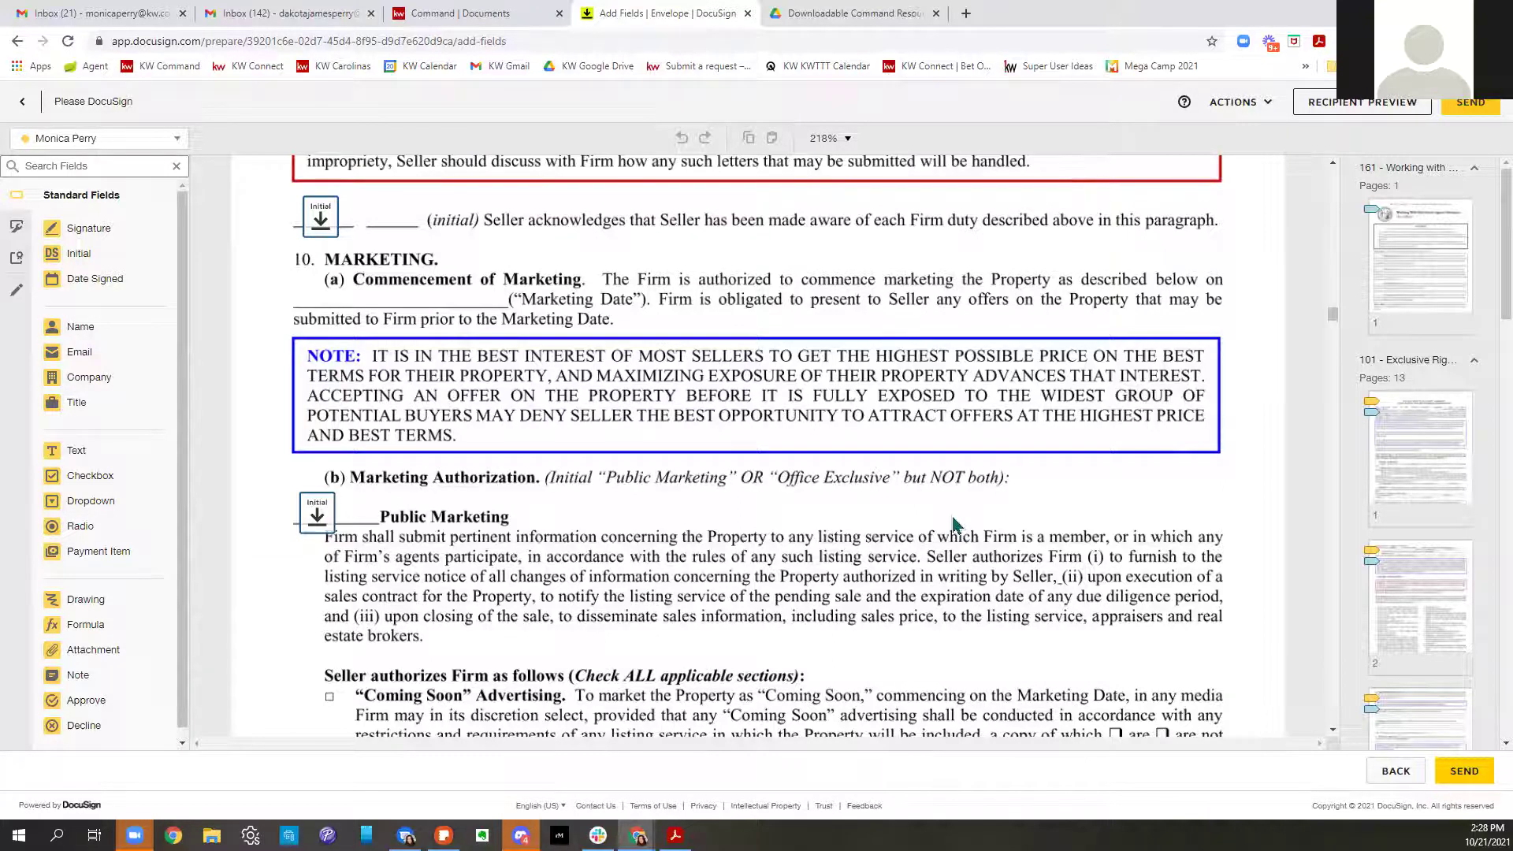
scroll(954, 526, "up", 2)
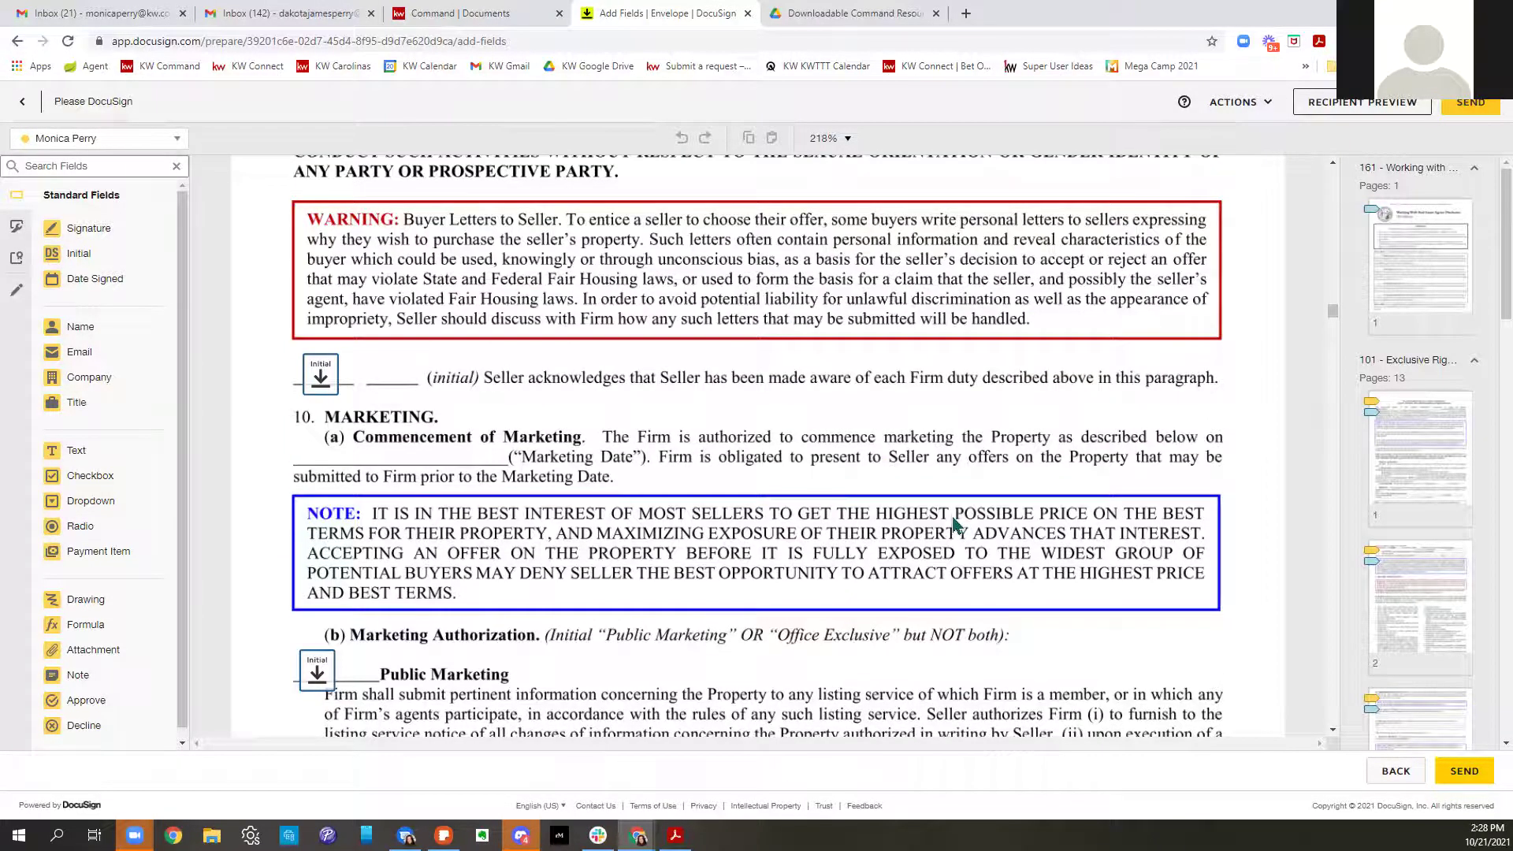
scroll(954, 526, "up", 4)
scroll(371, 524, "down", 5)
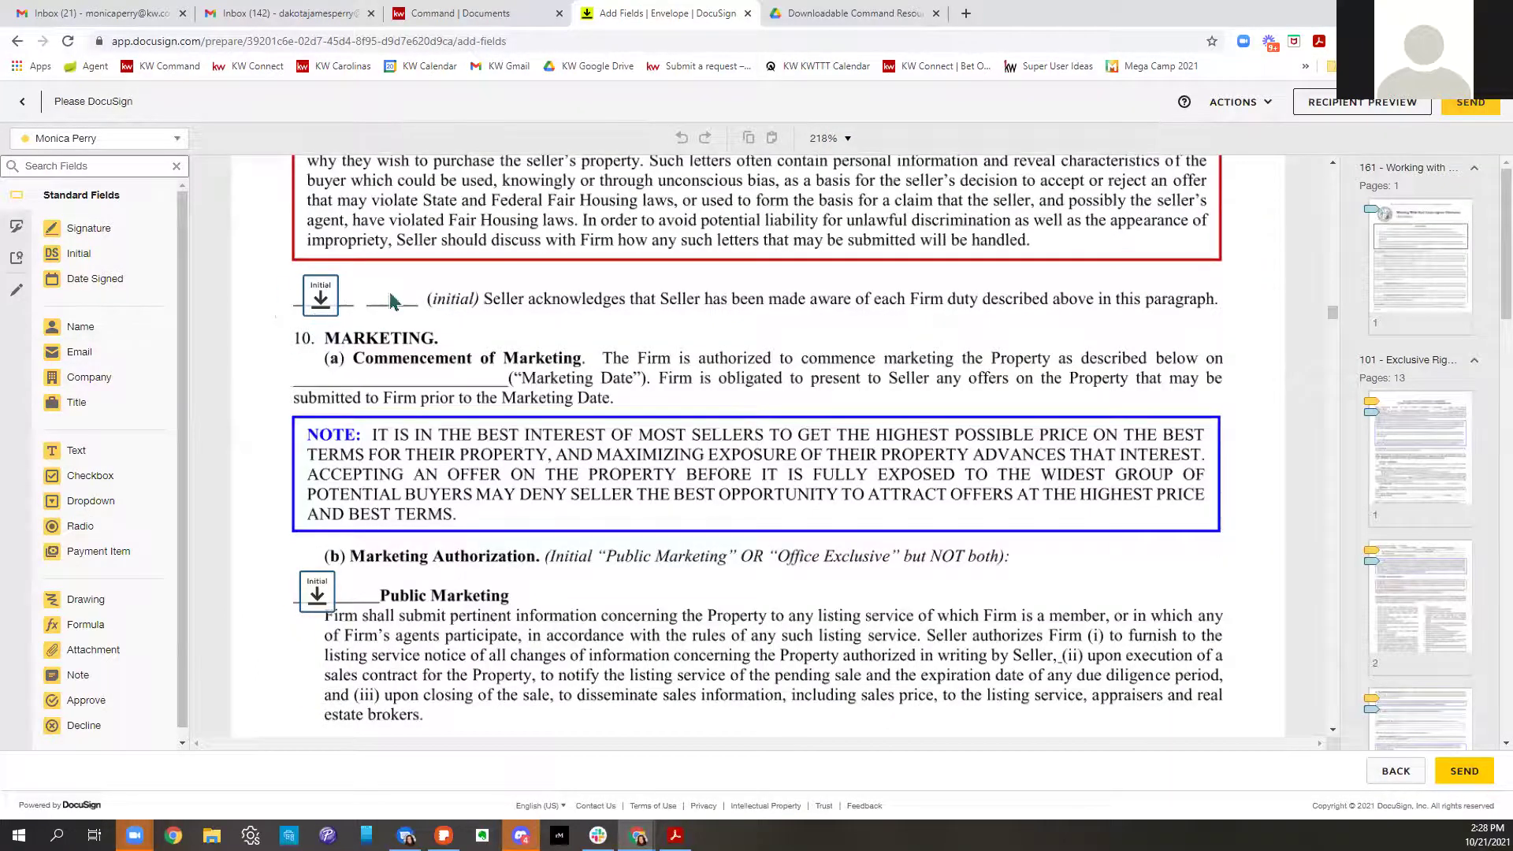
scroll(824, 416, "up", 4)
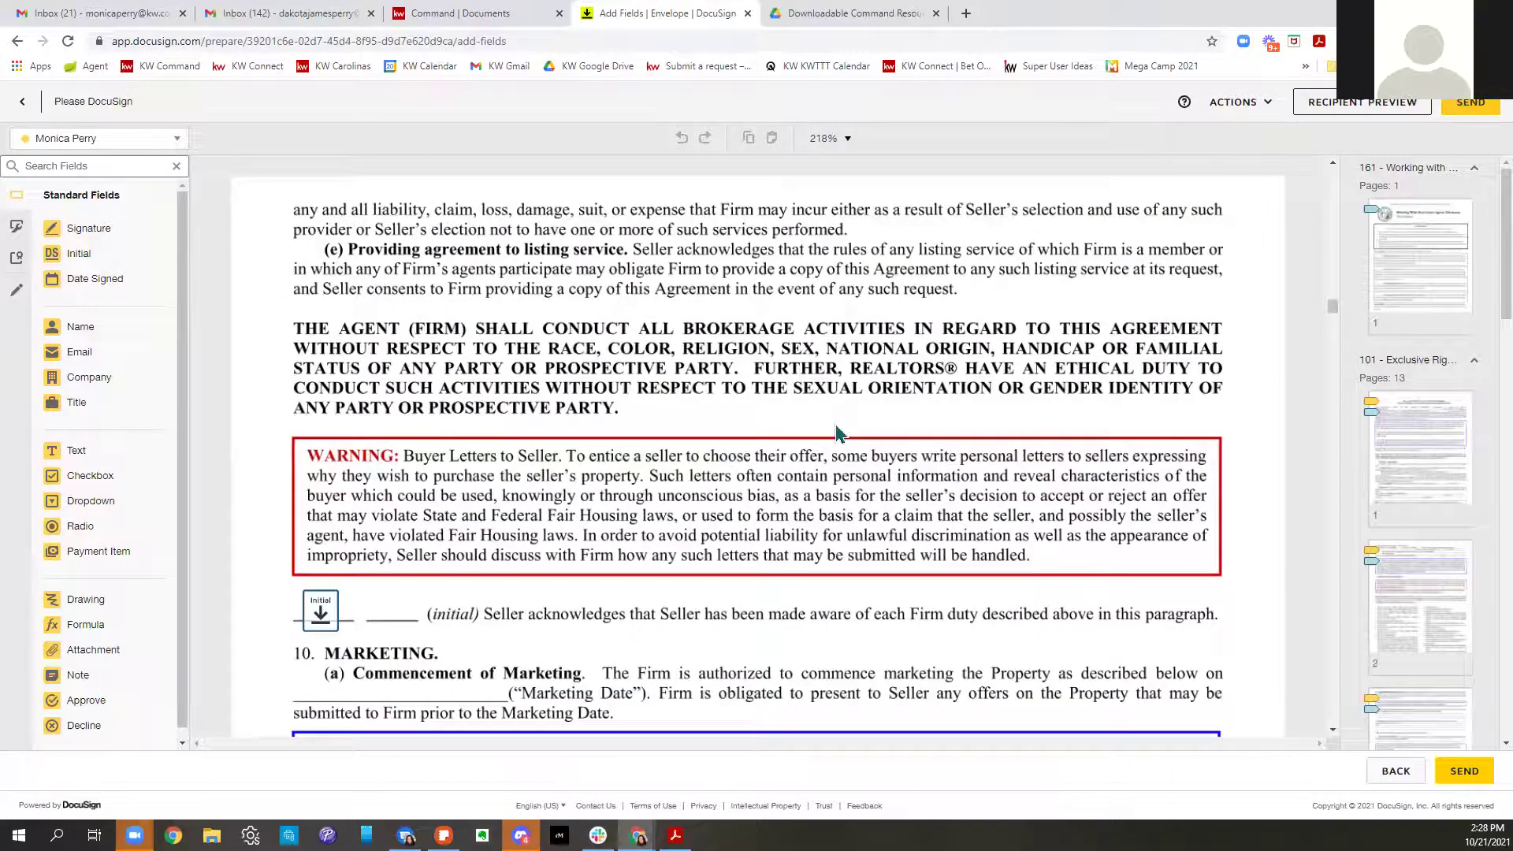
scroll(837, 431, "up", 3)
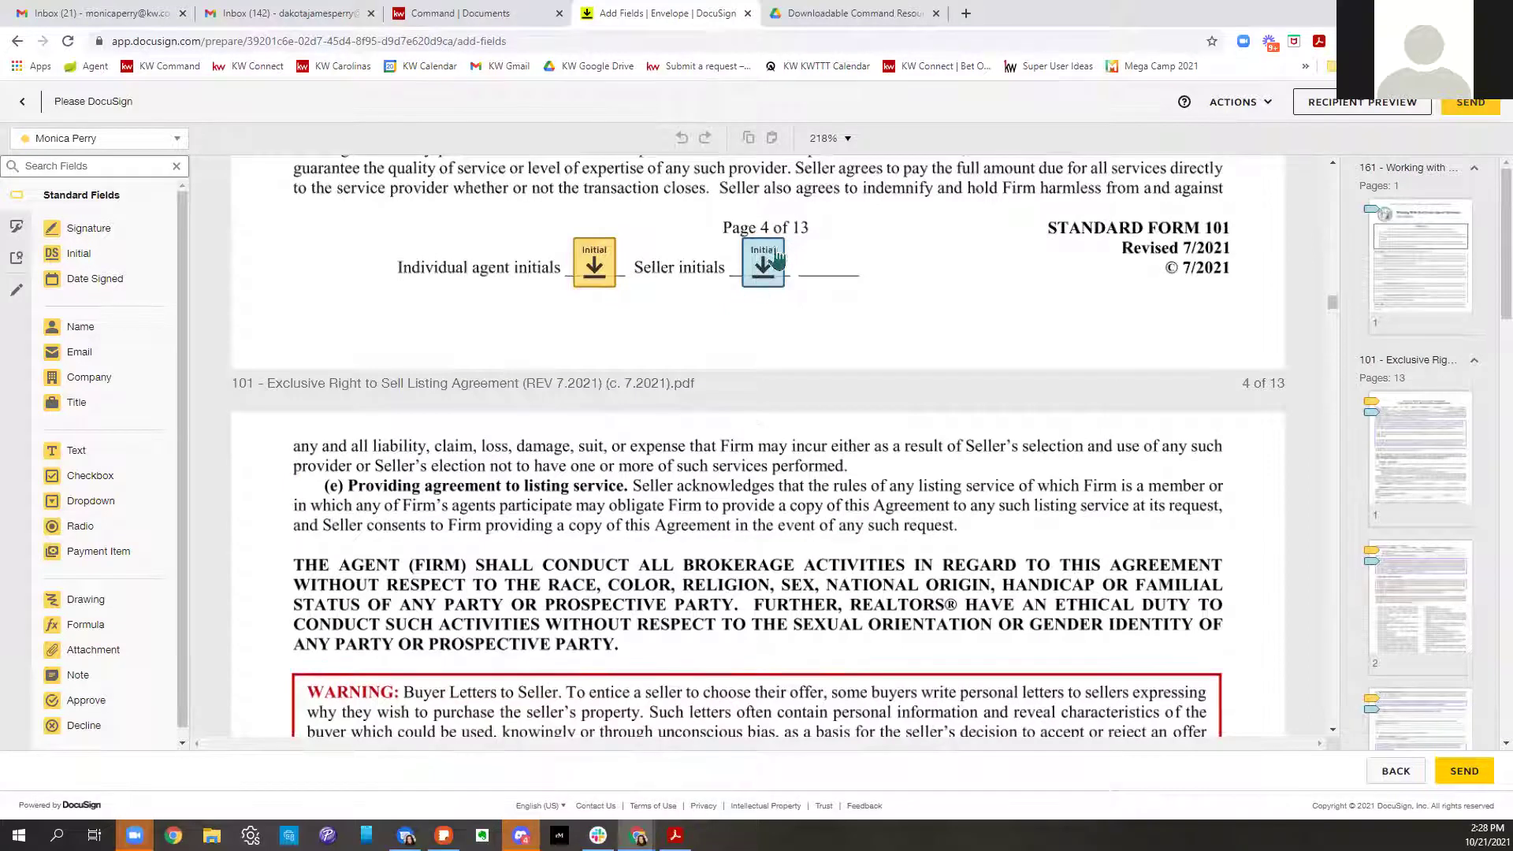
scroll(812, 487, "down", 1)
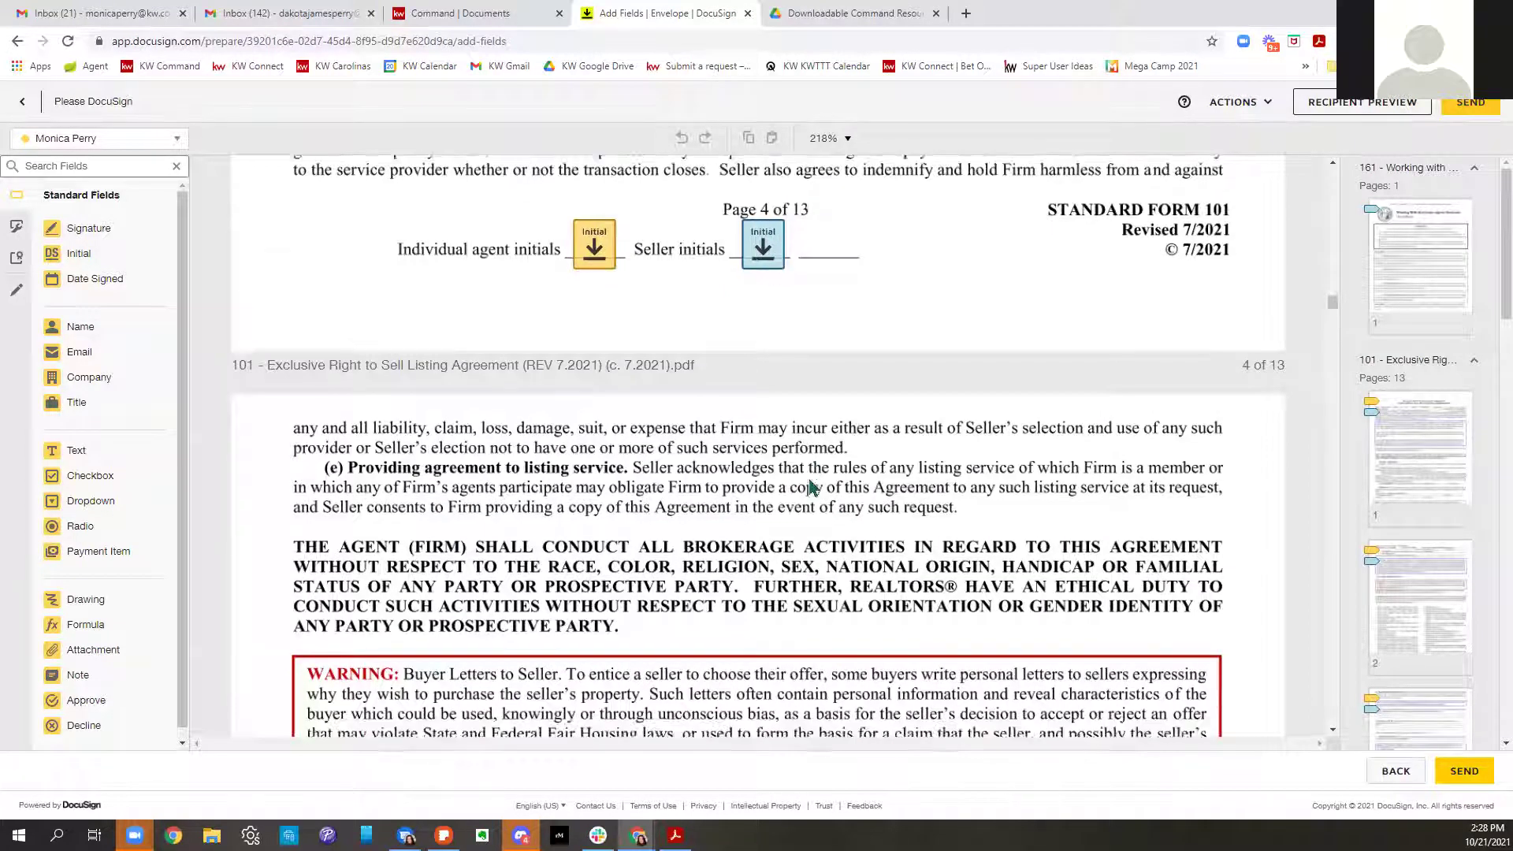
scroll(812, 487, "down", 5)
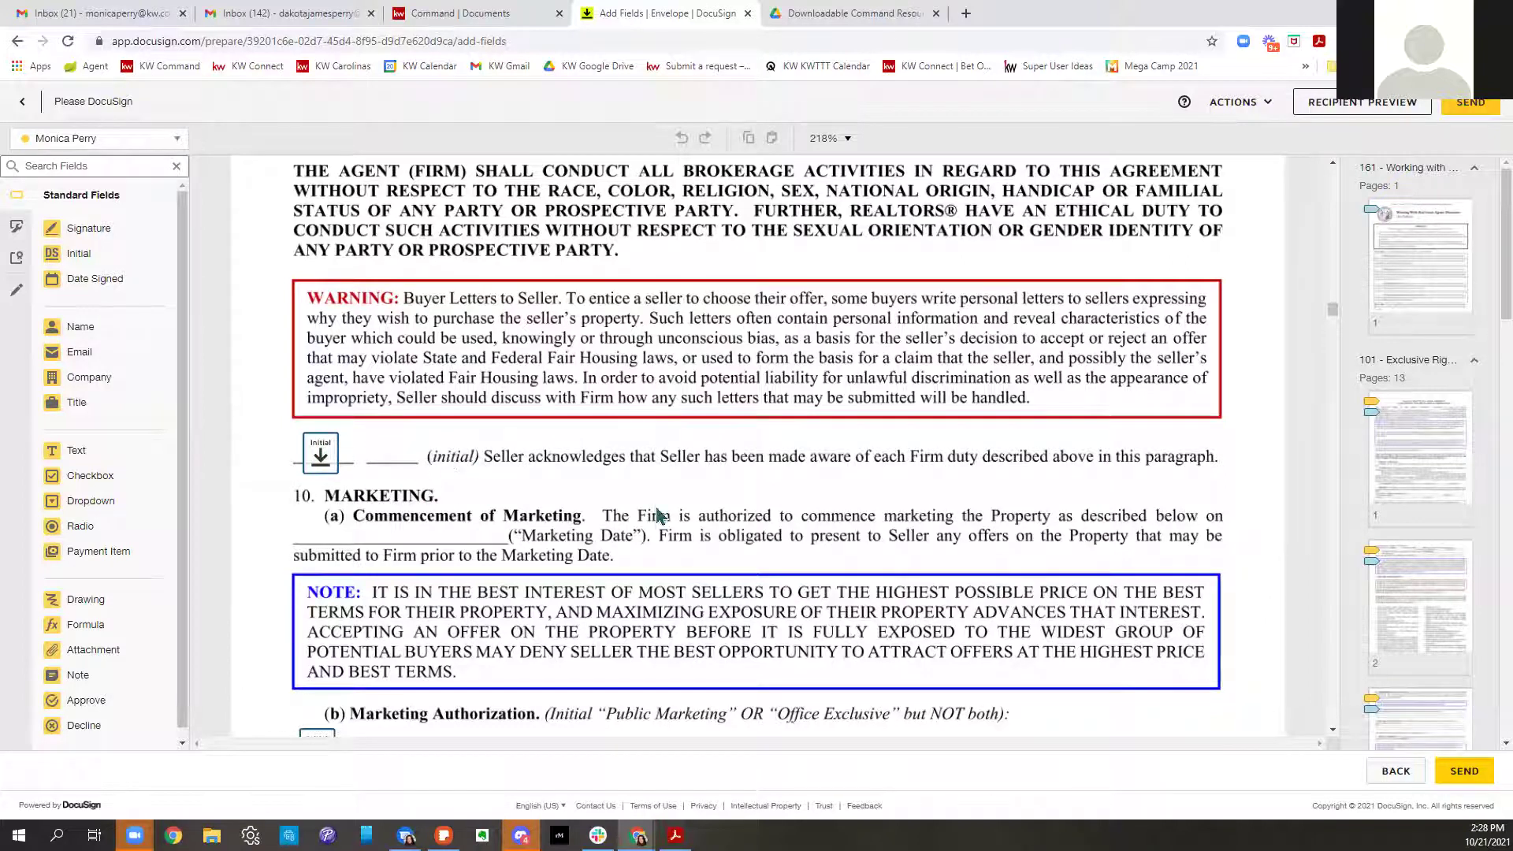
Make the duty-acknowledgement and Public Marketing initial fields required
left_click(320, 457)
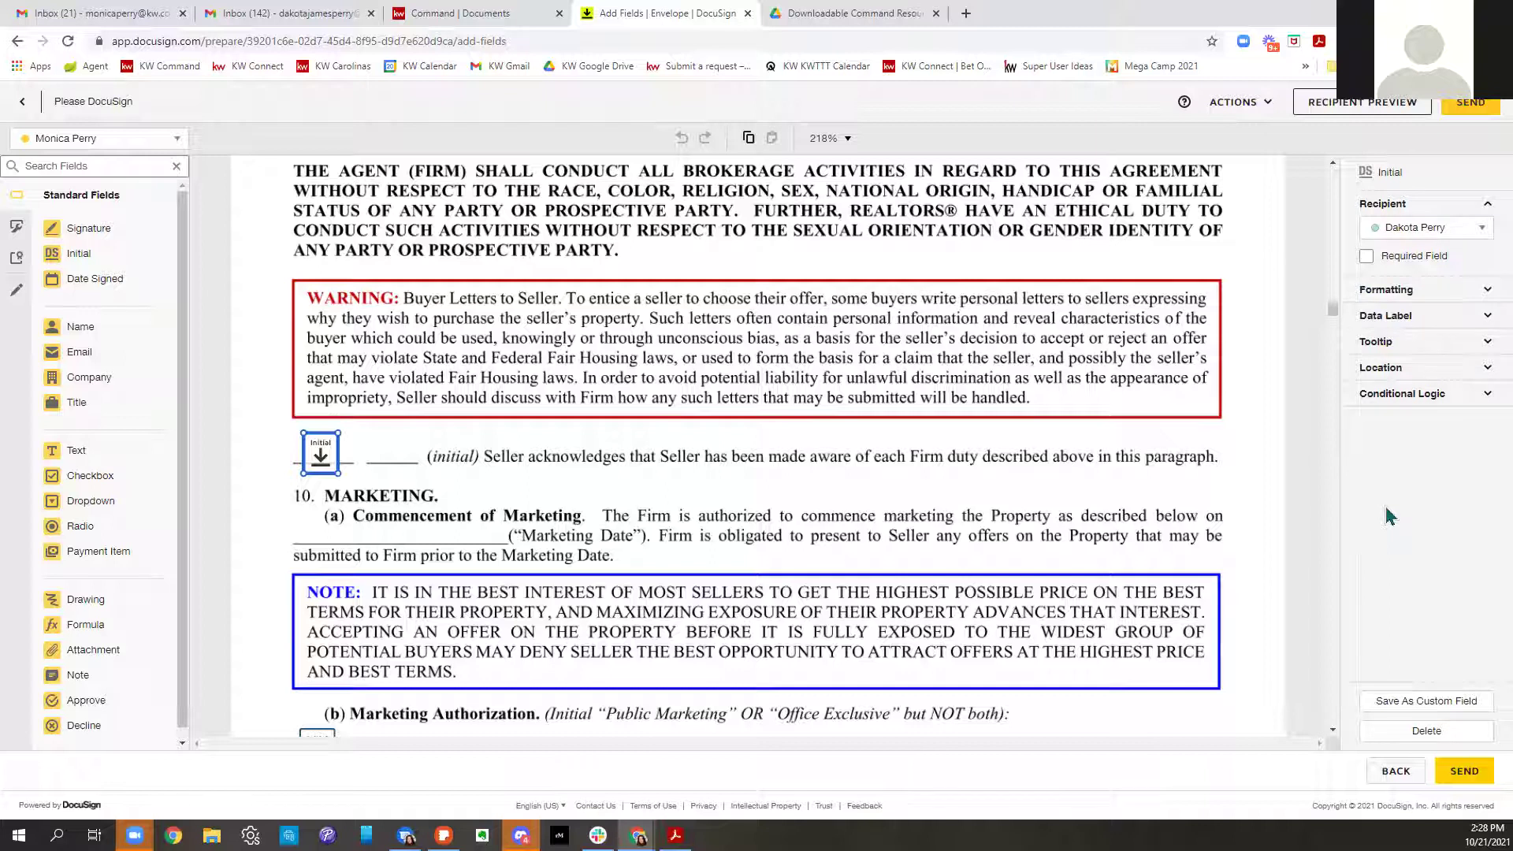
left_click(1366, 259)
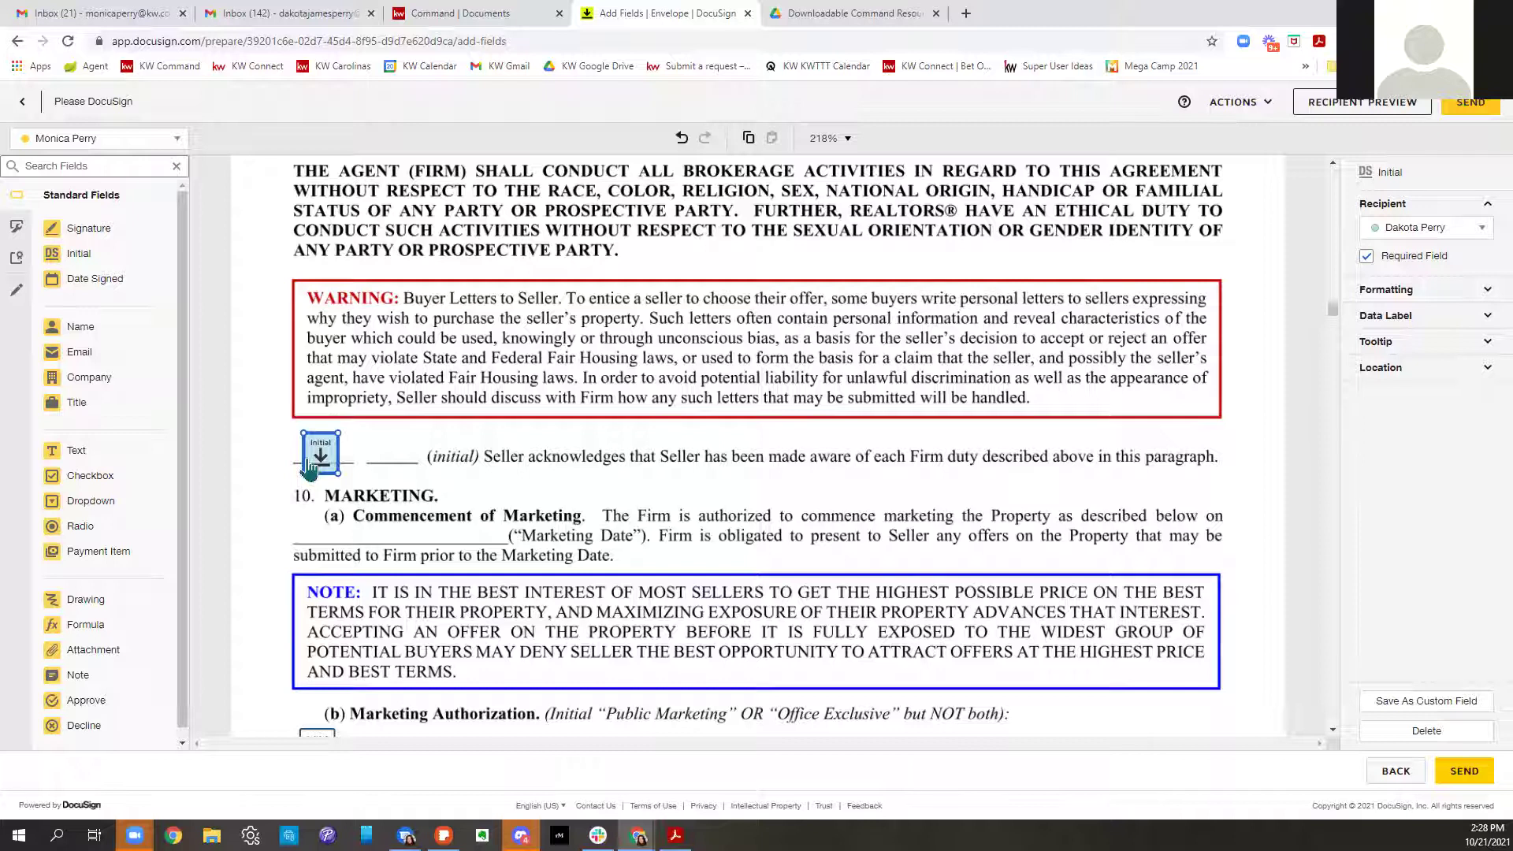
scroll(725, 572, "up", 1)
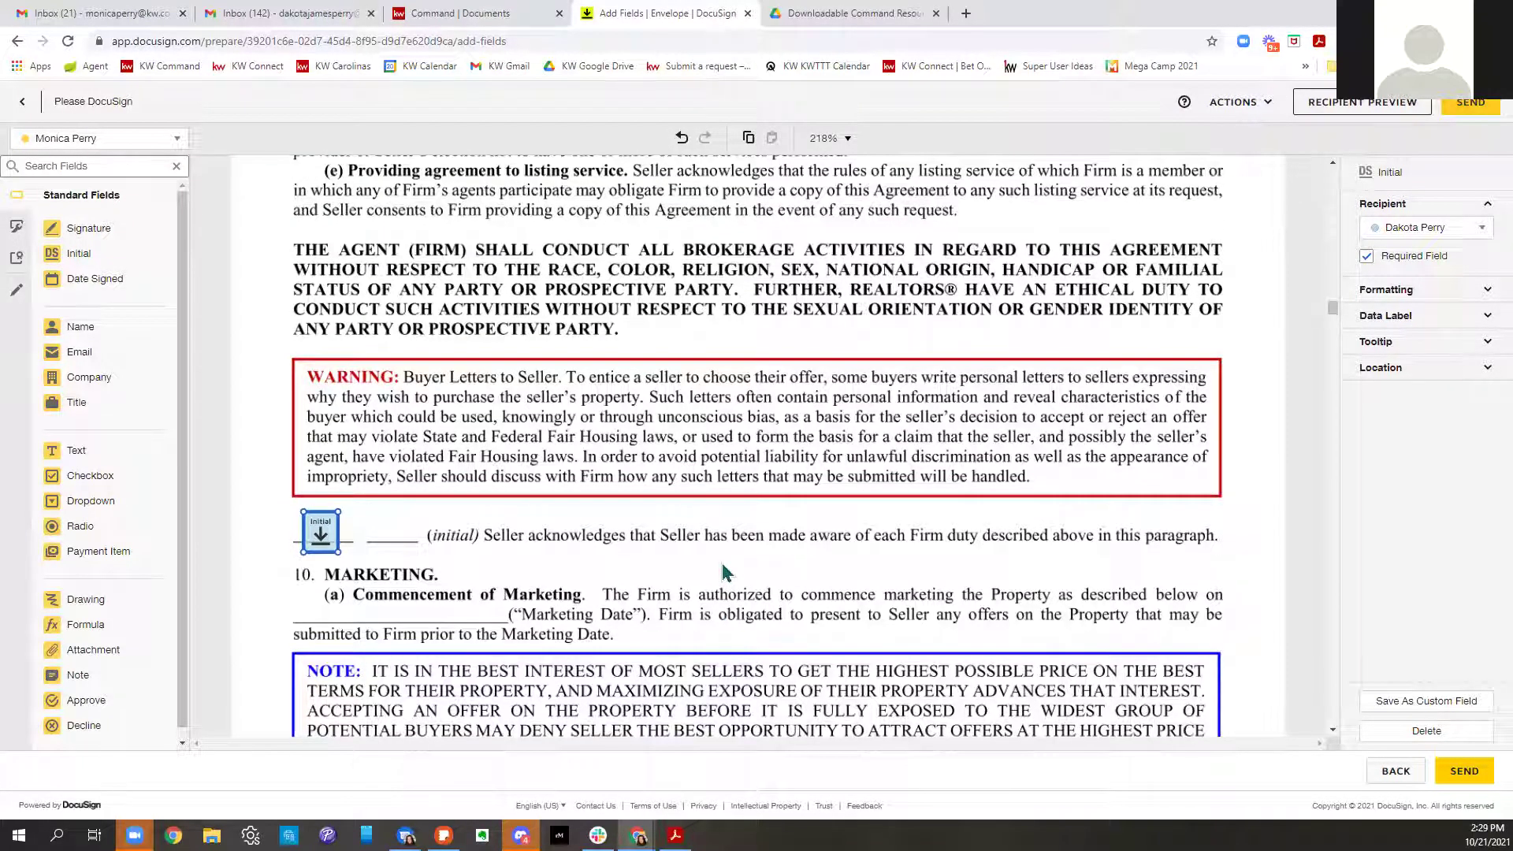
scroll(724, 573, "down", 5)
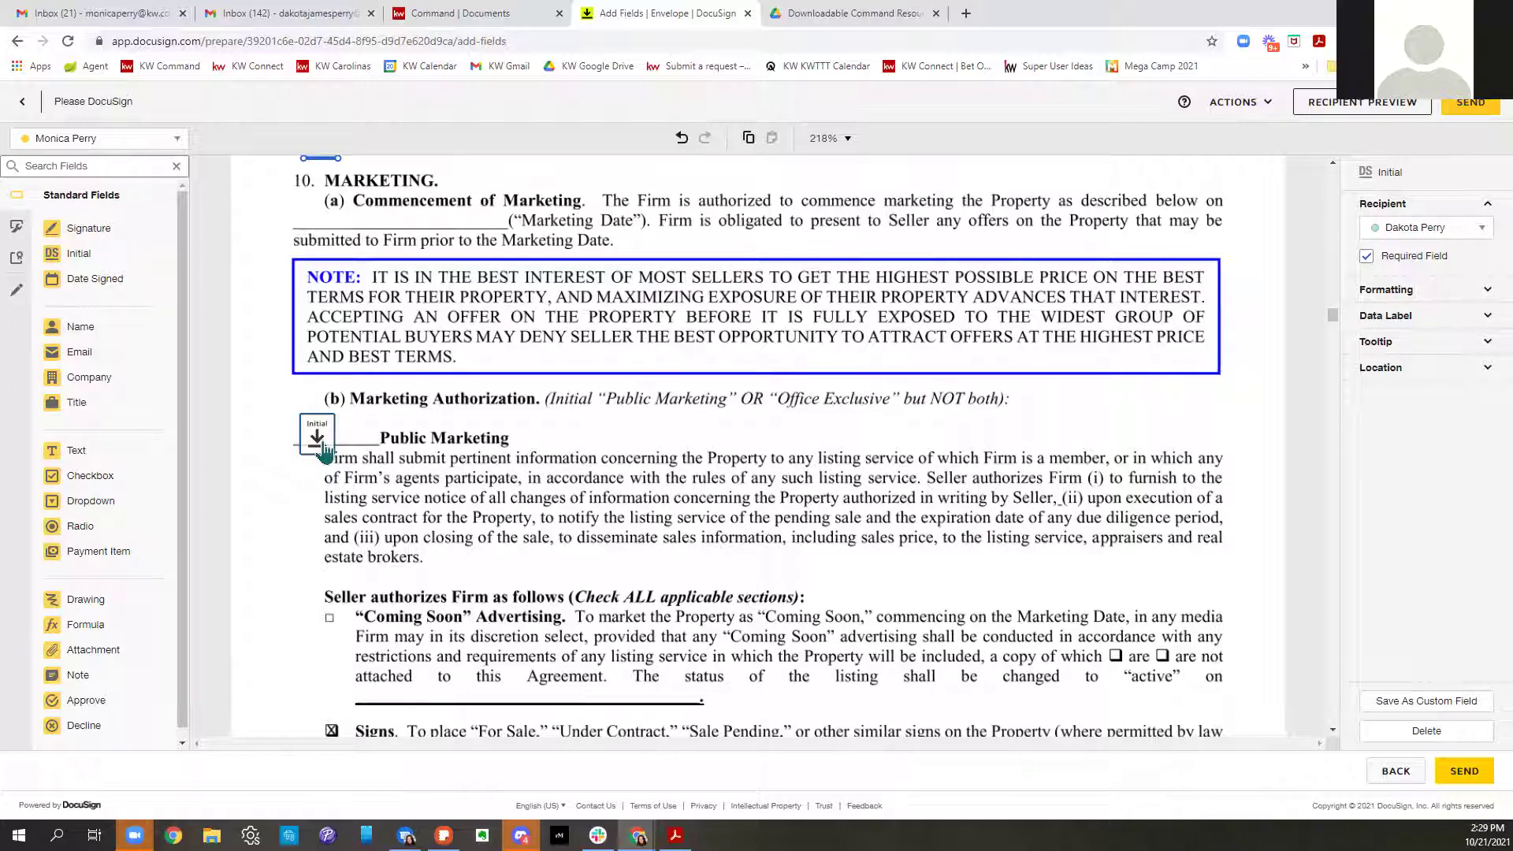
left_click(323, 450)
left_click(1366, 256)
left_click(1365, 260)
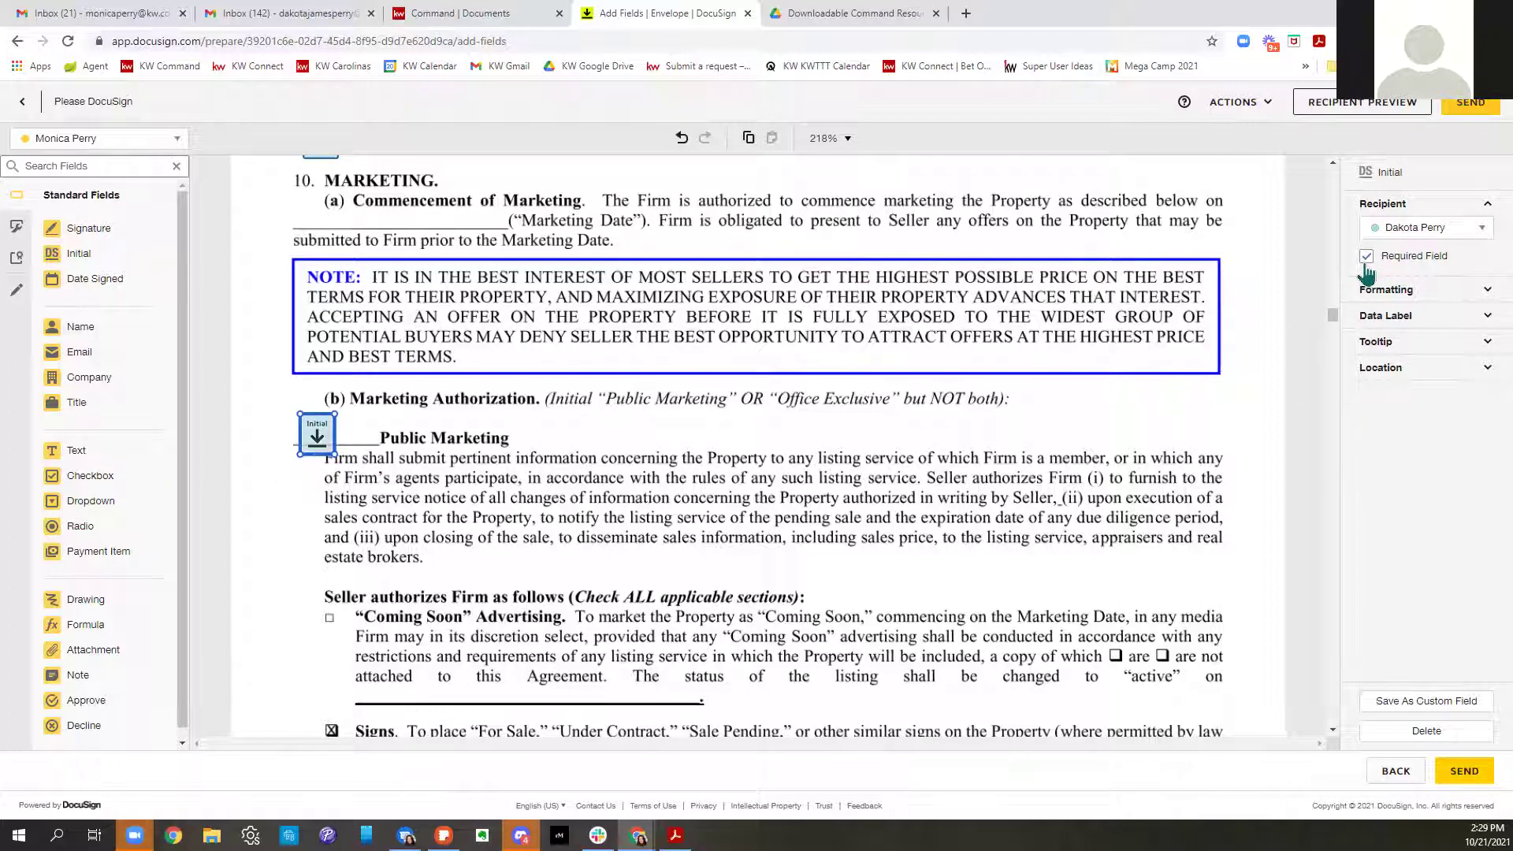
Delete the initial field beside the Office Exclusive clause
scroll(792, 541, "down", 4)
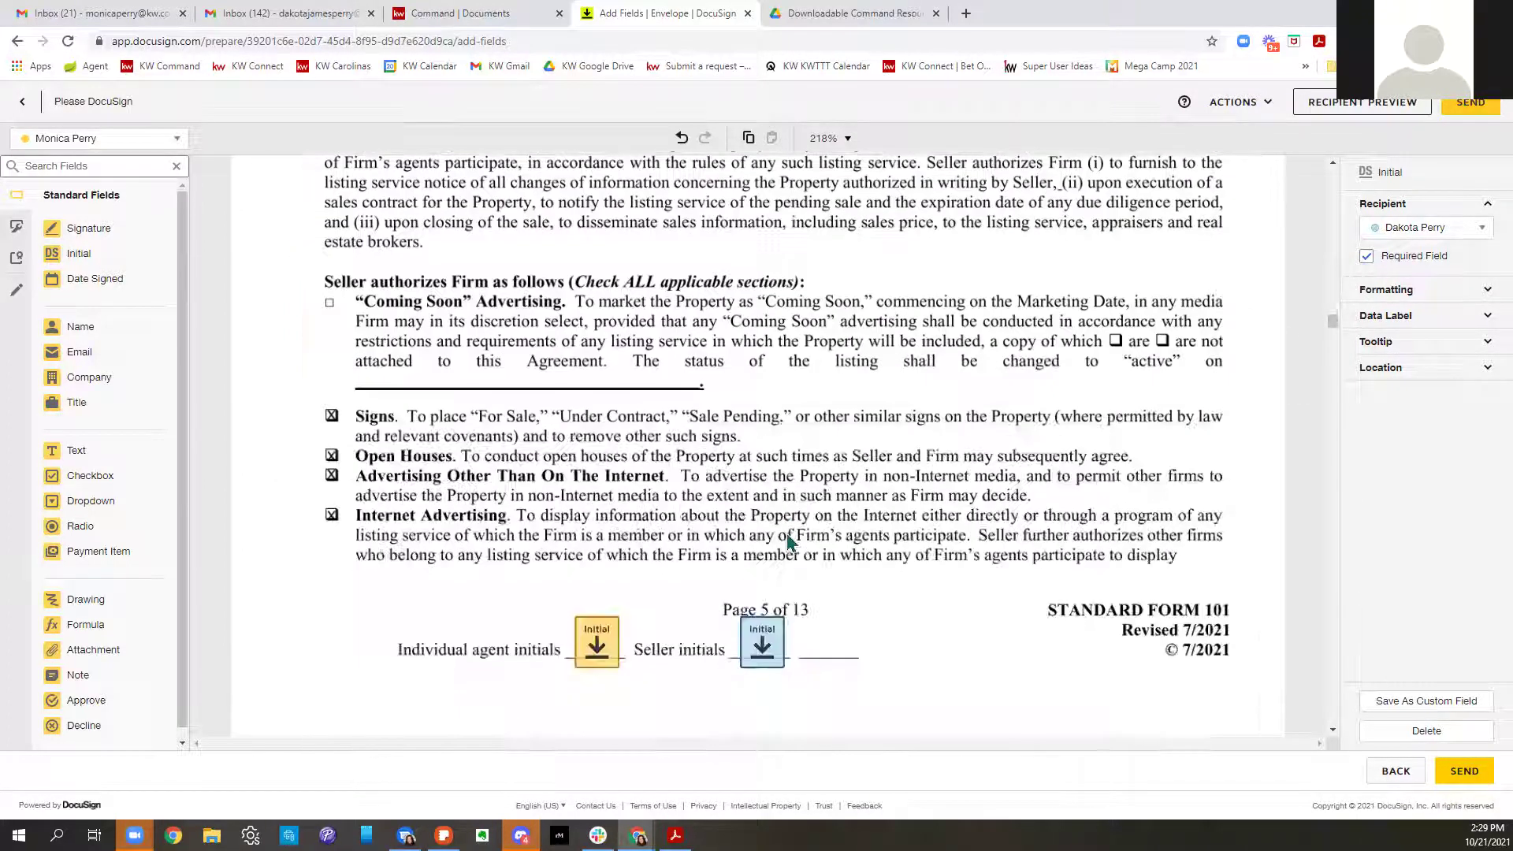
scroll(850, 513, "down", 7)
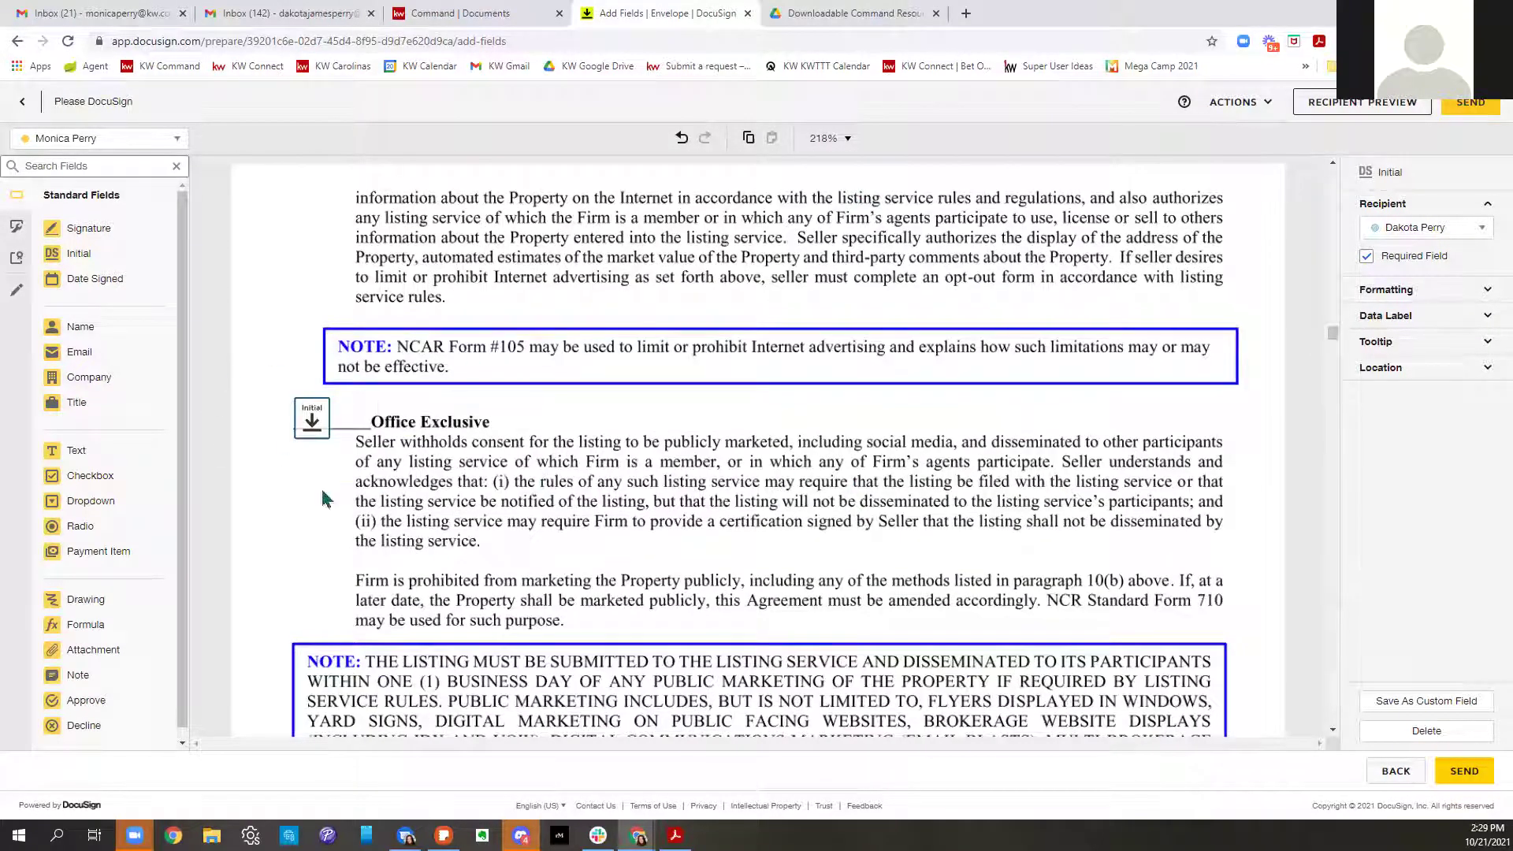
left_click(308, 417)
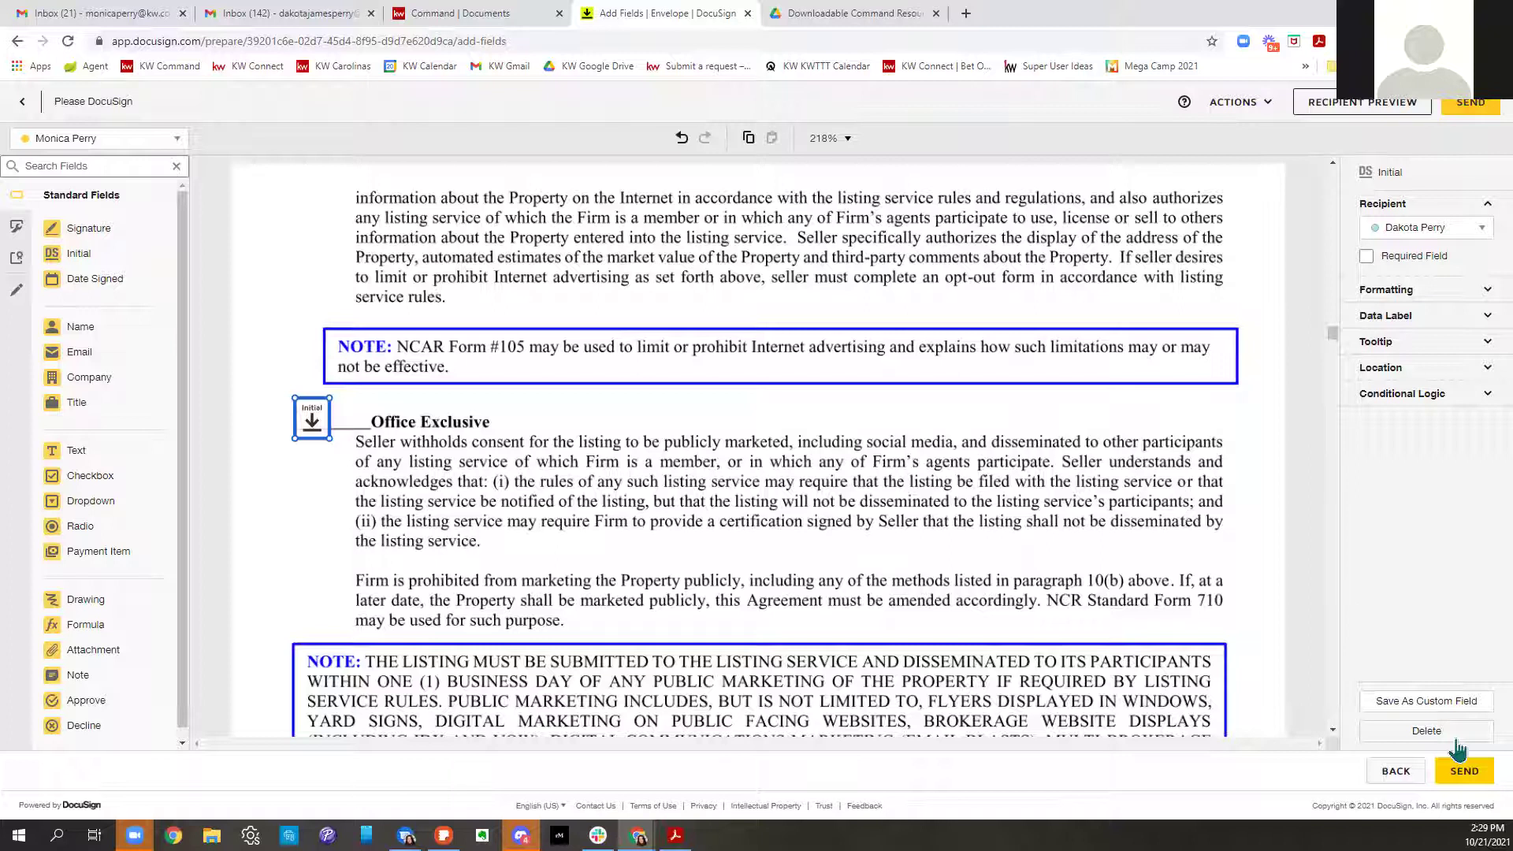
key("Delete")
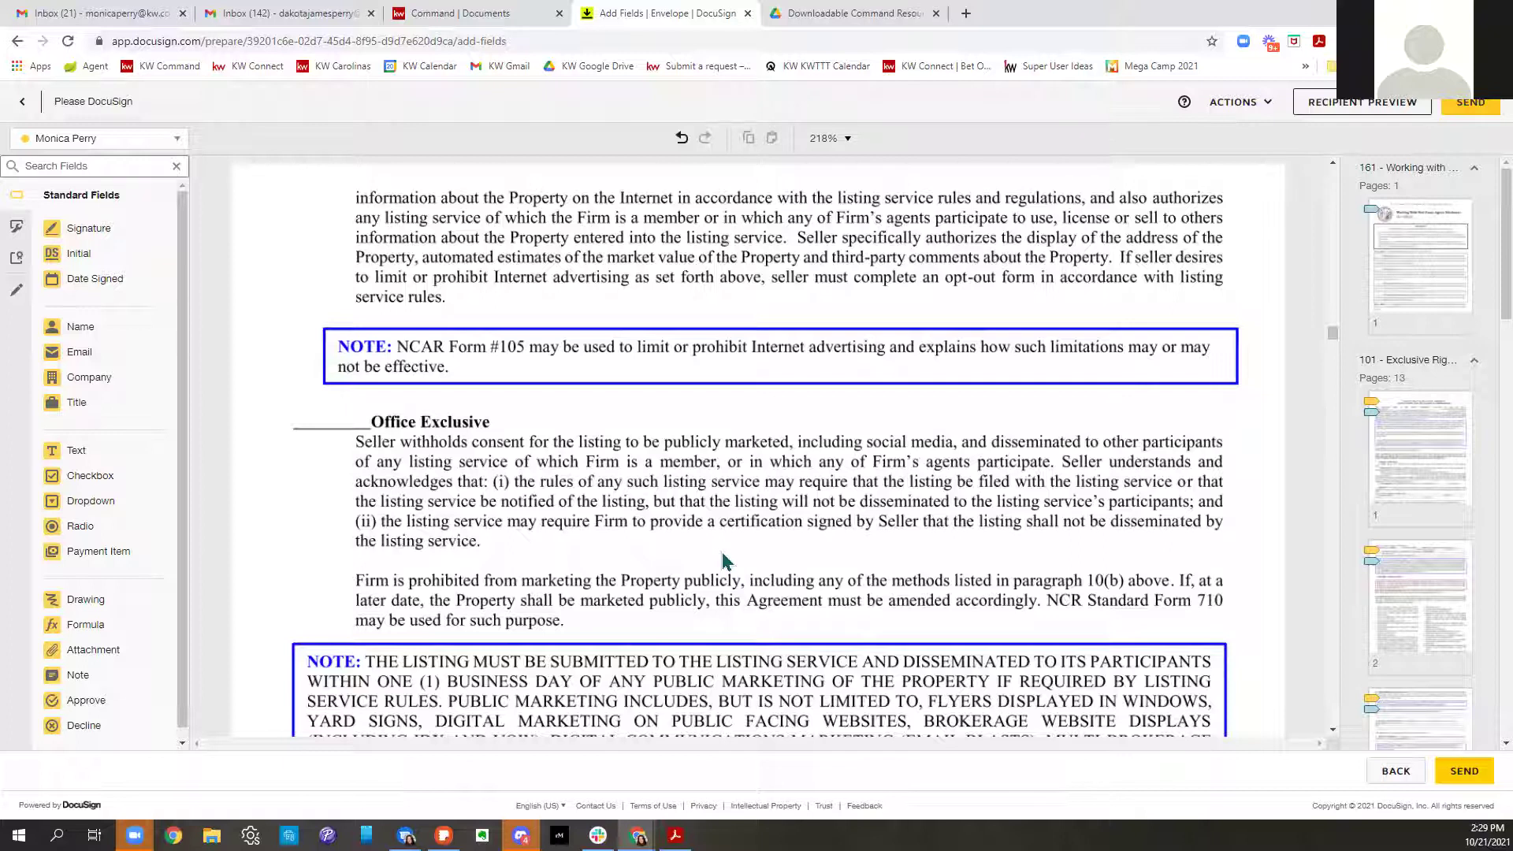
scroll(727, 561, "down", 5)
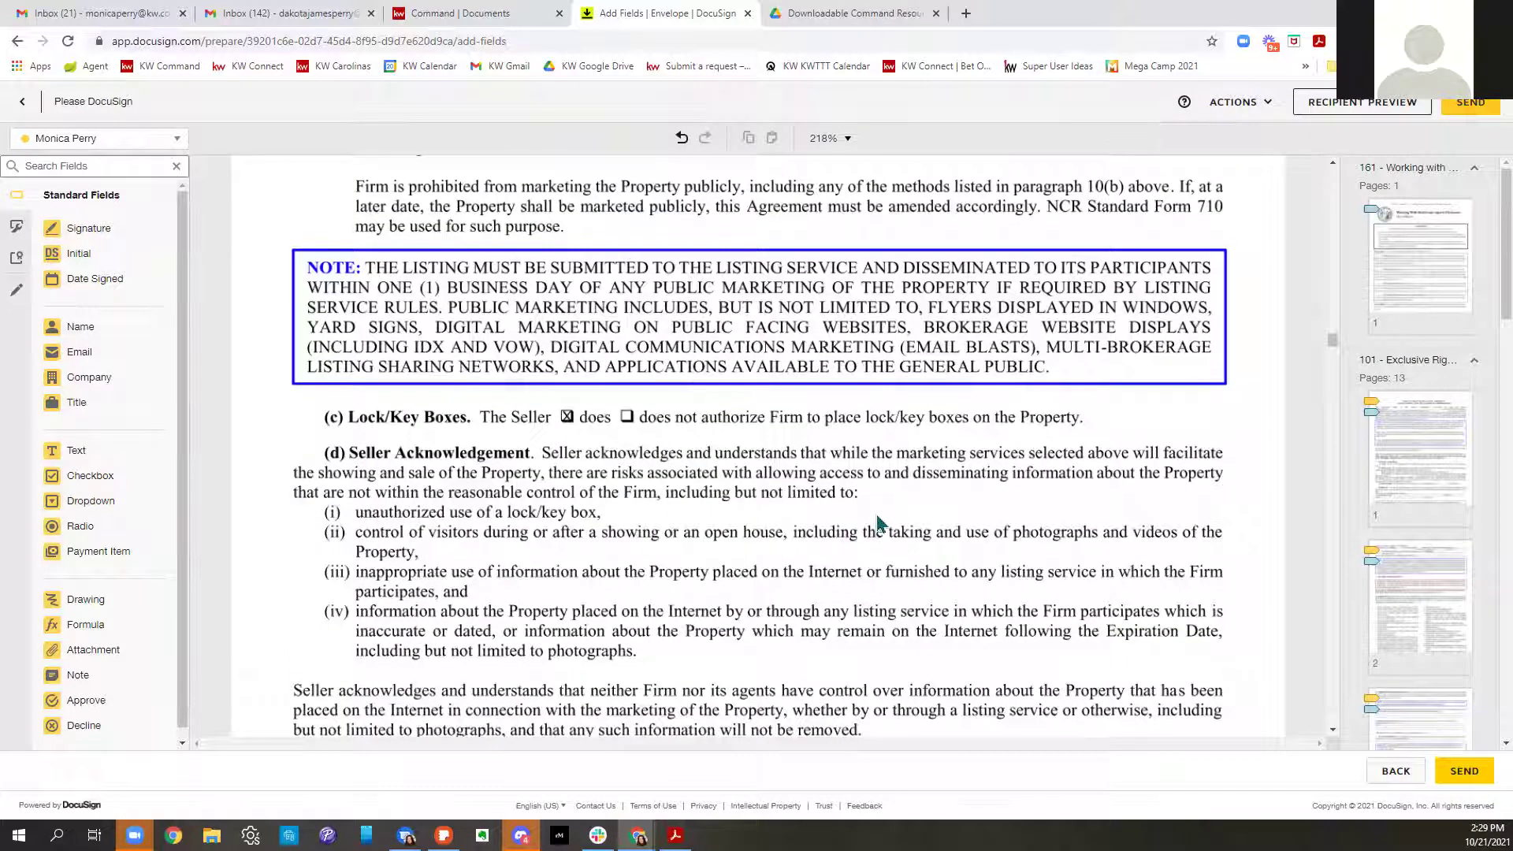
scroll(880, 523, "down", 7)
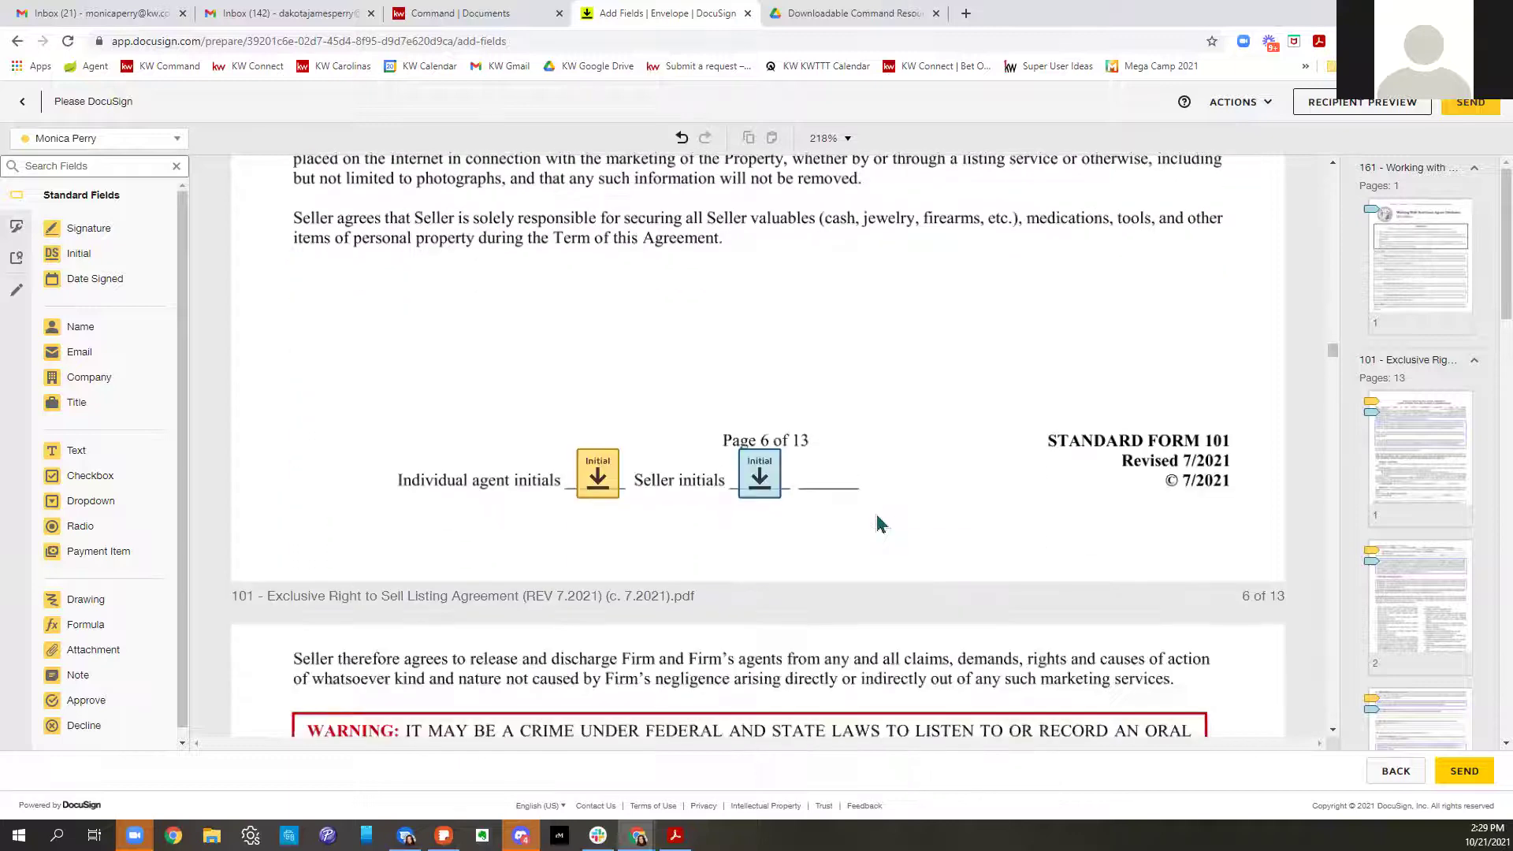
scroll(979, 526, "down", 13)
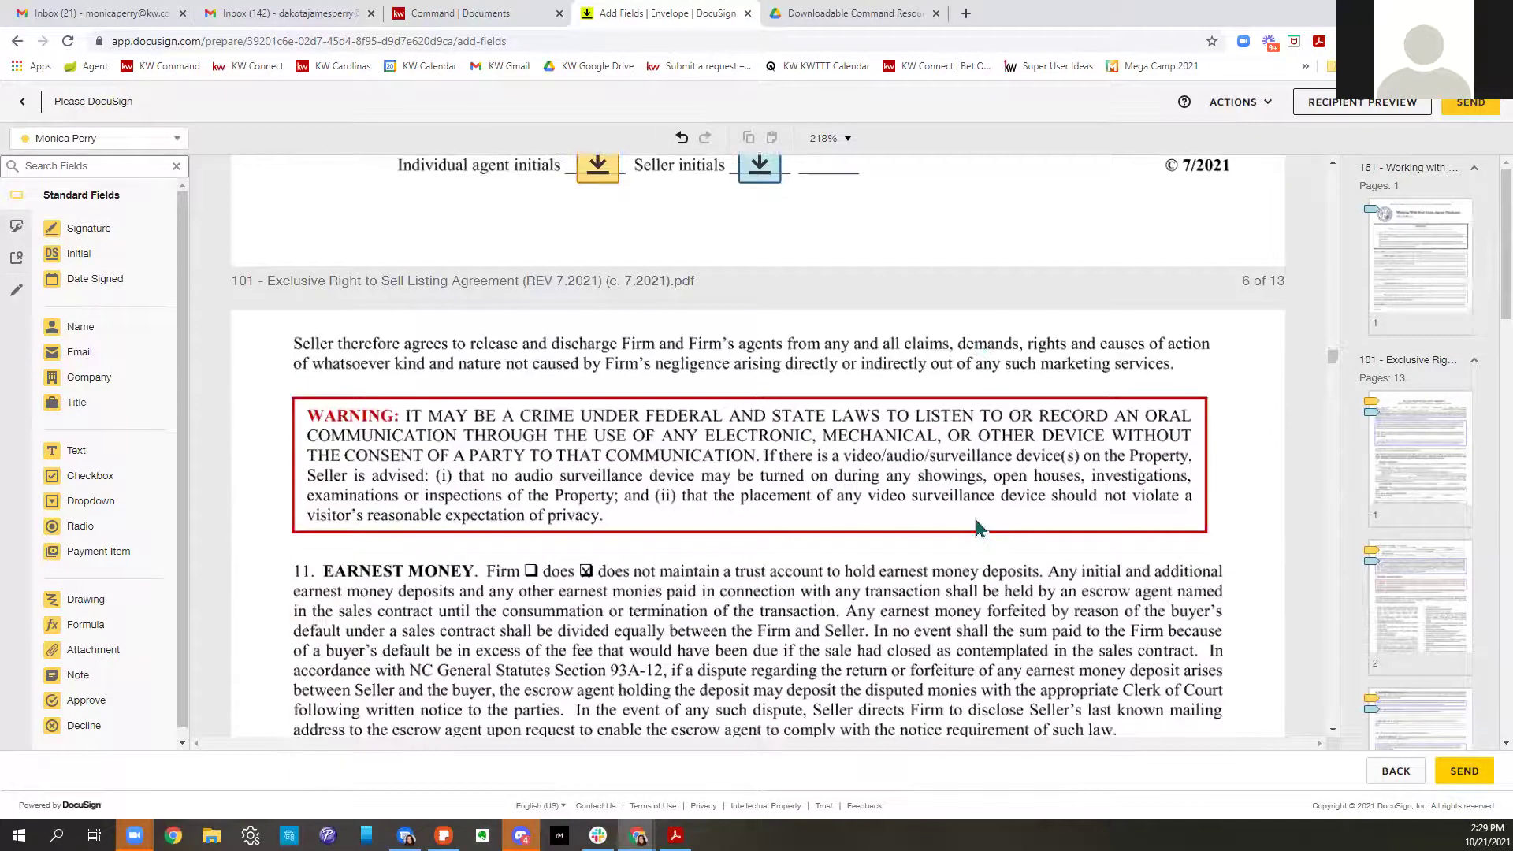
scroll(979, 526, "down", 7)
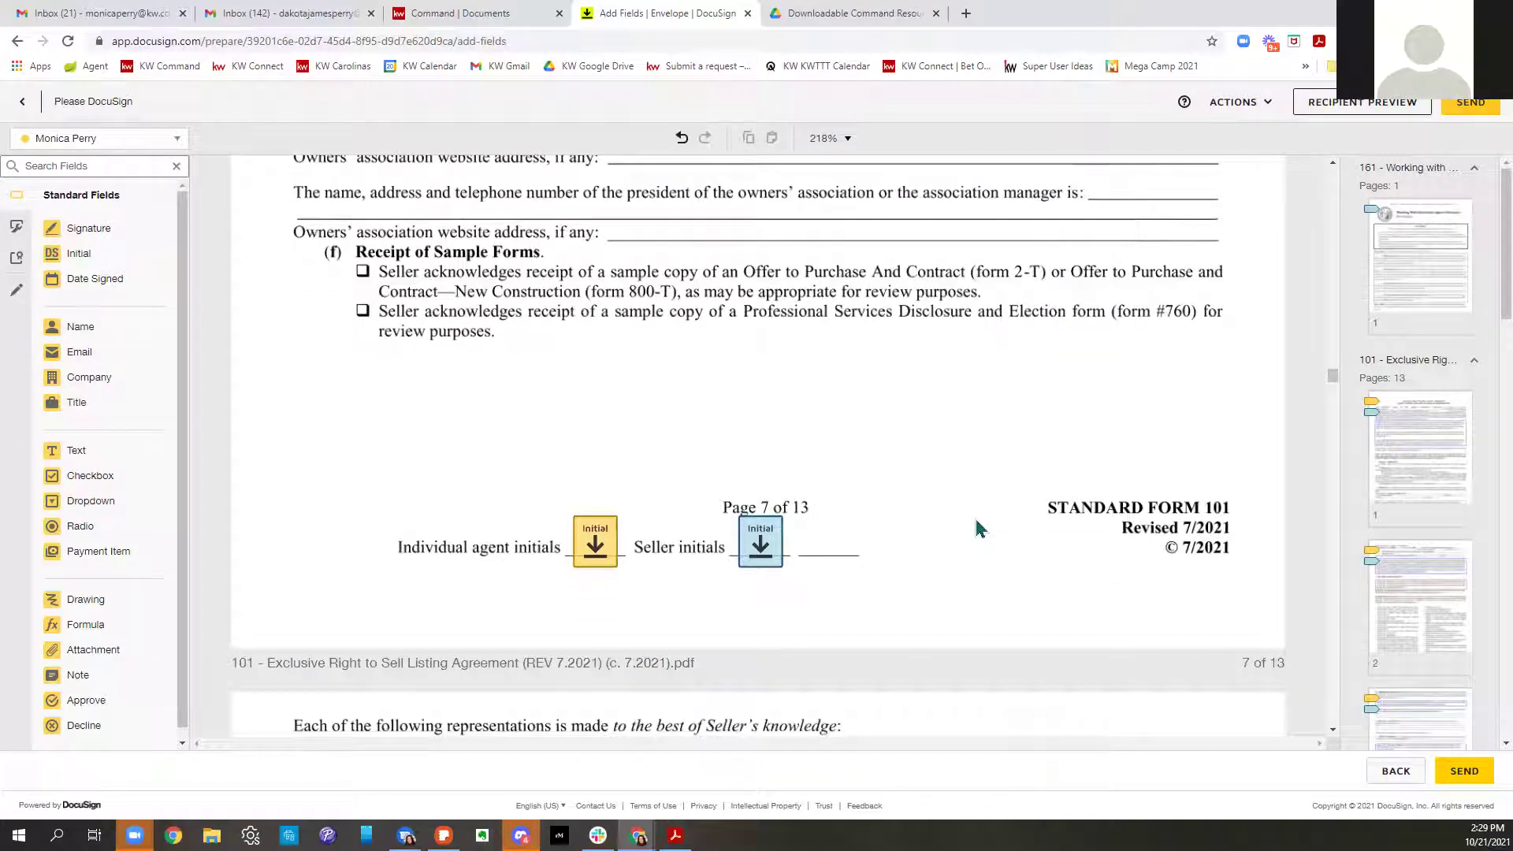
scroll(977, 527, "down", 6)
scroll(977, 526, "down", 7)
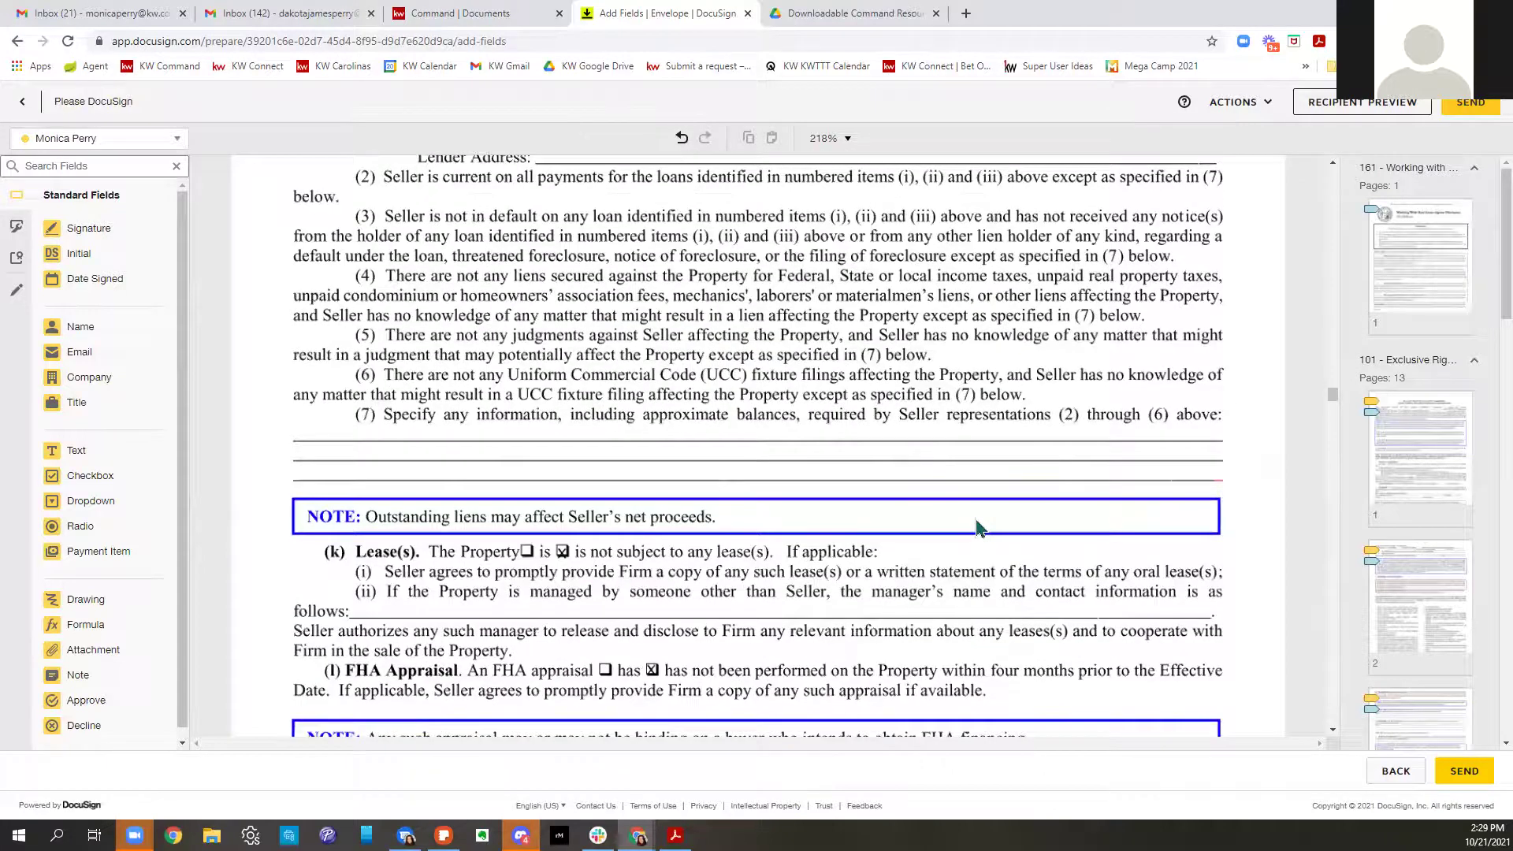
scroll(977, 527, "down", 17)
scroll(977, 527, "down", 13)
scroll(977, 526, "down", 18)
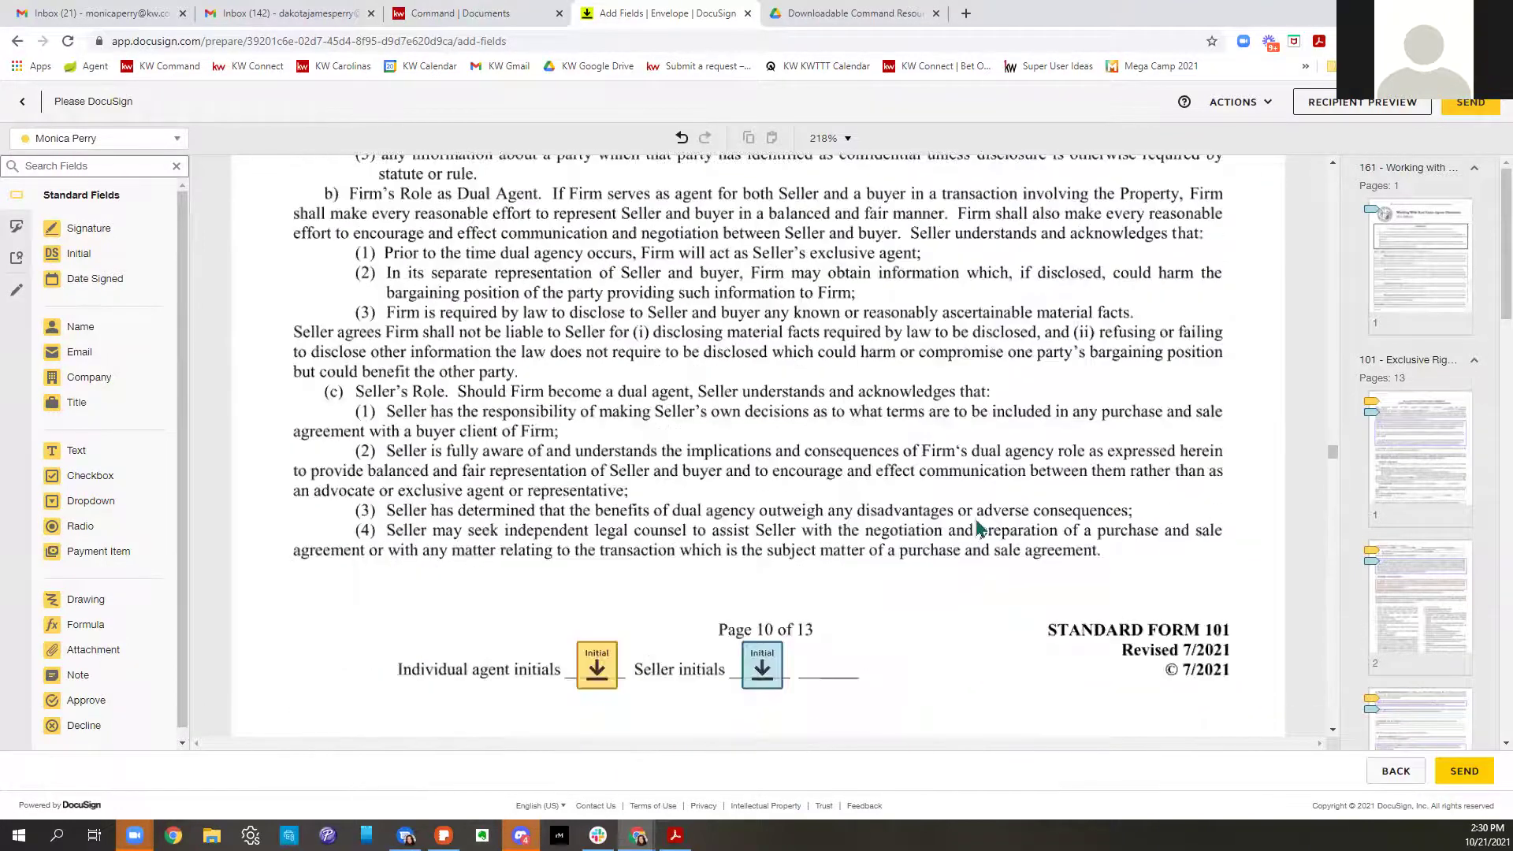
scroll(977, 527, "down", 8)
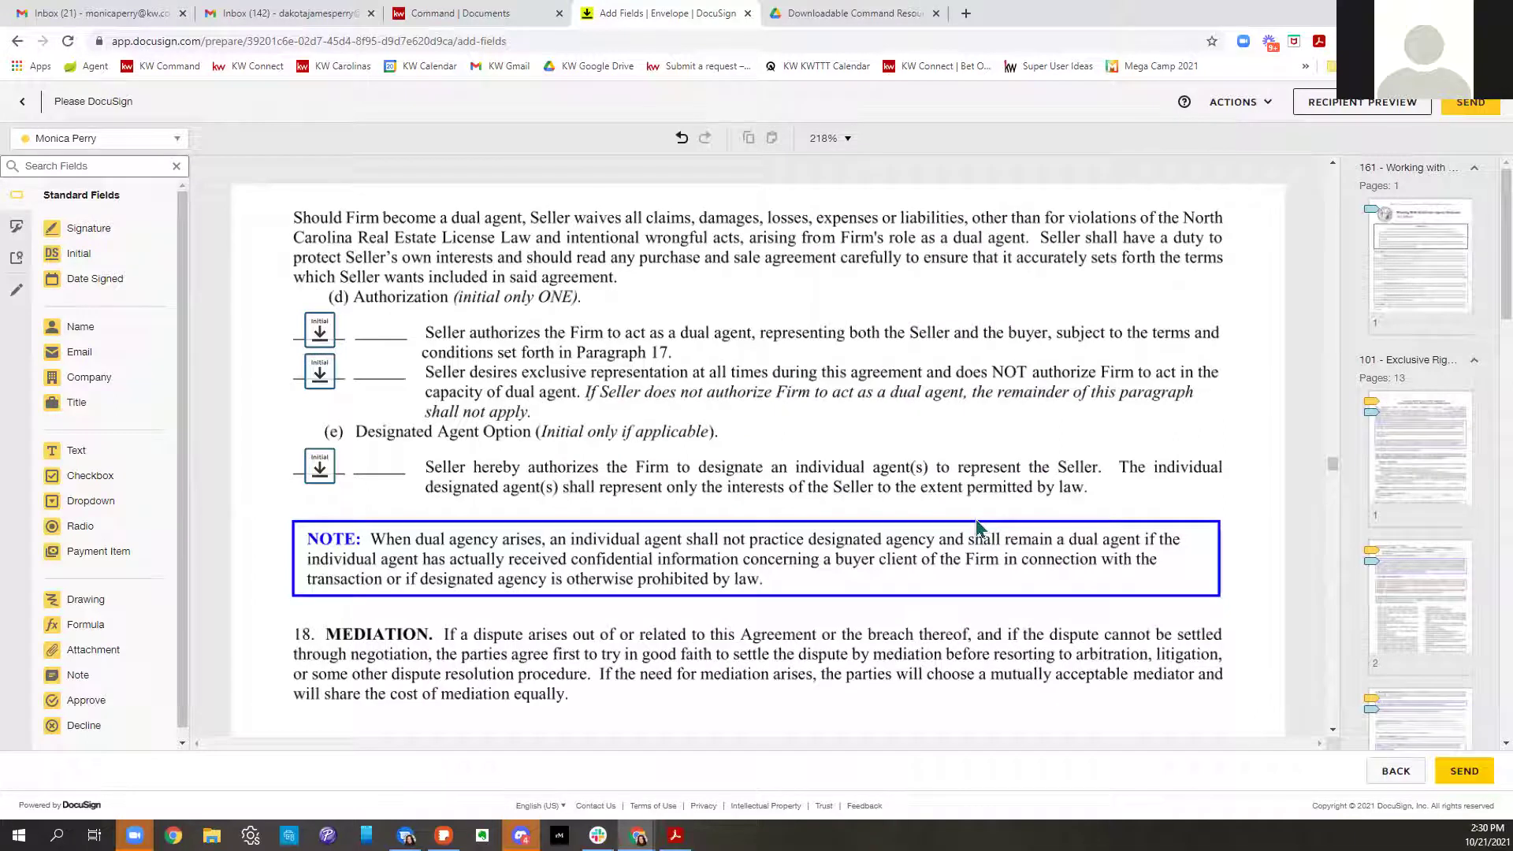
scroll(977, 527, "down", 9)
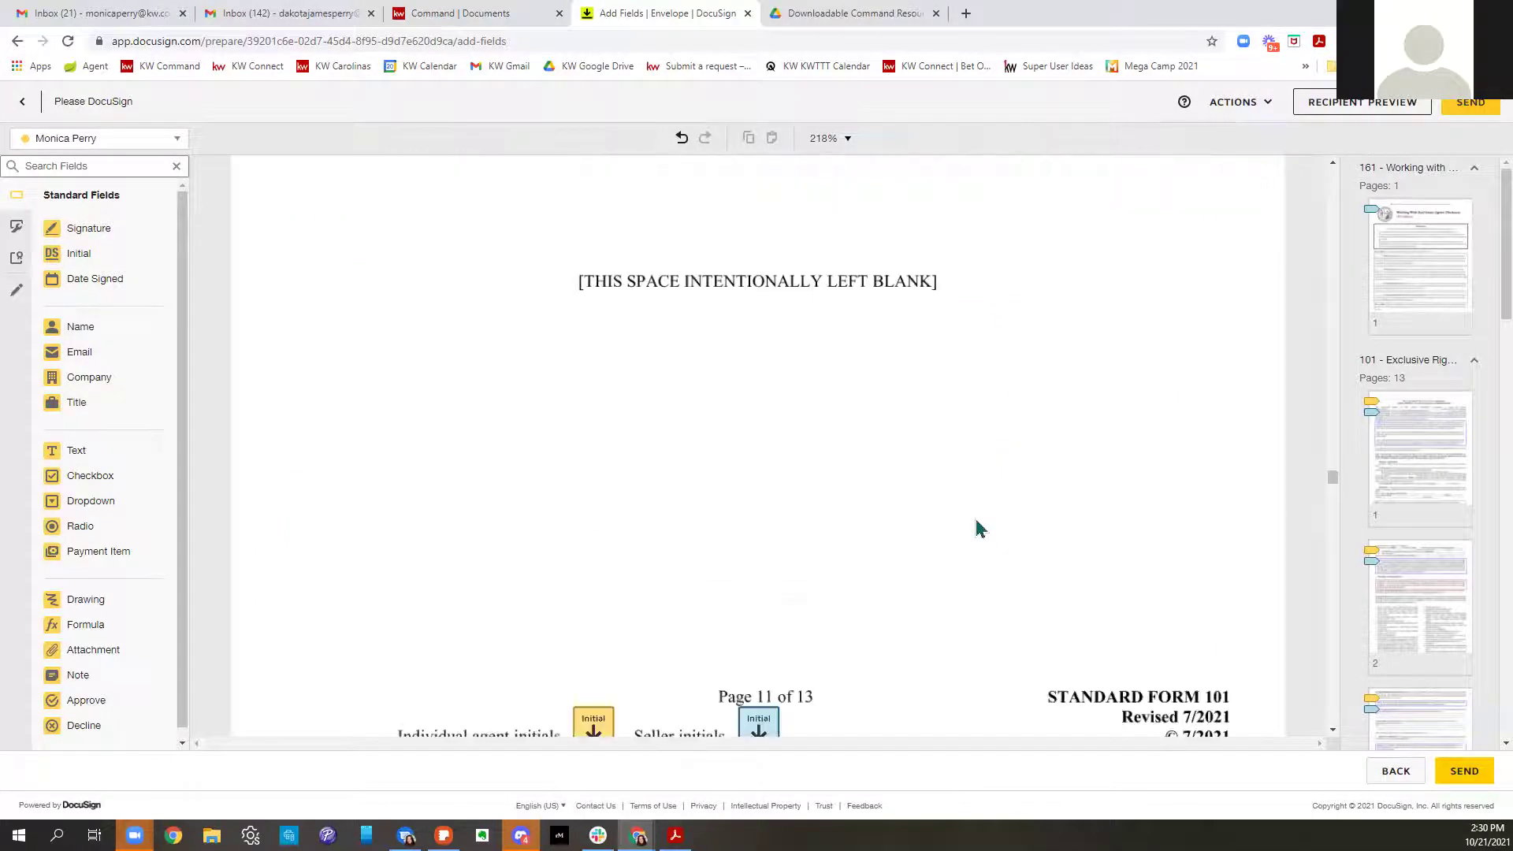
scroll(977, 527, "up", 10)
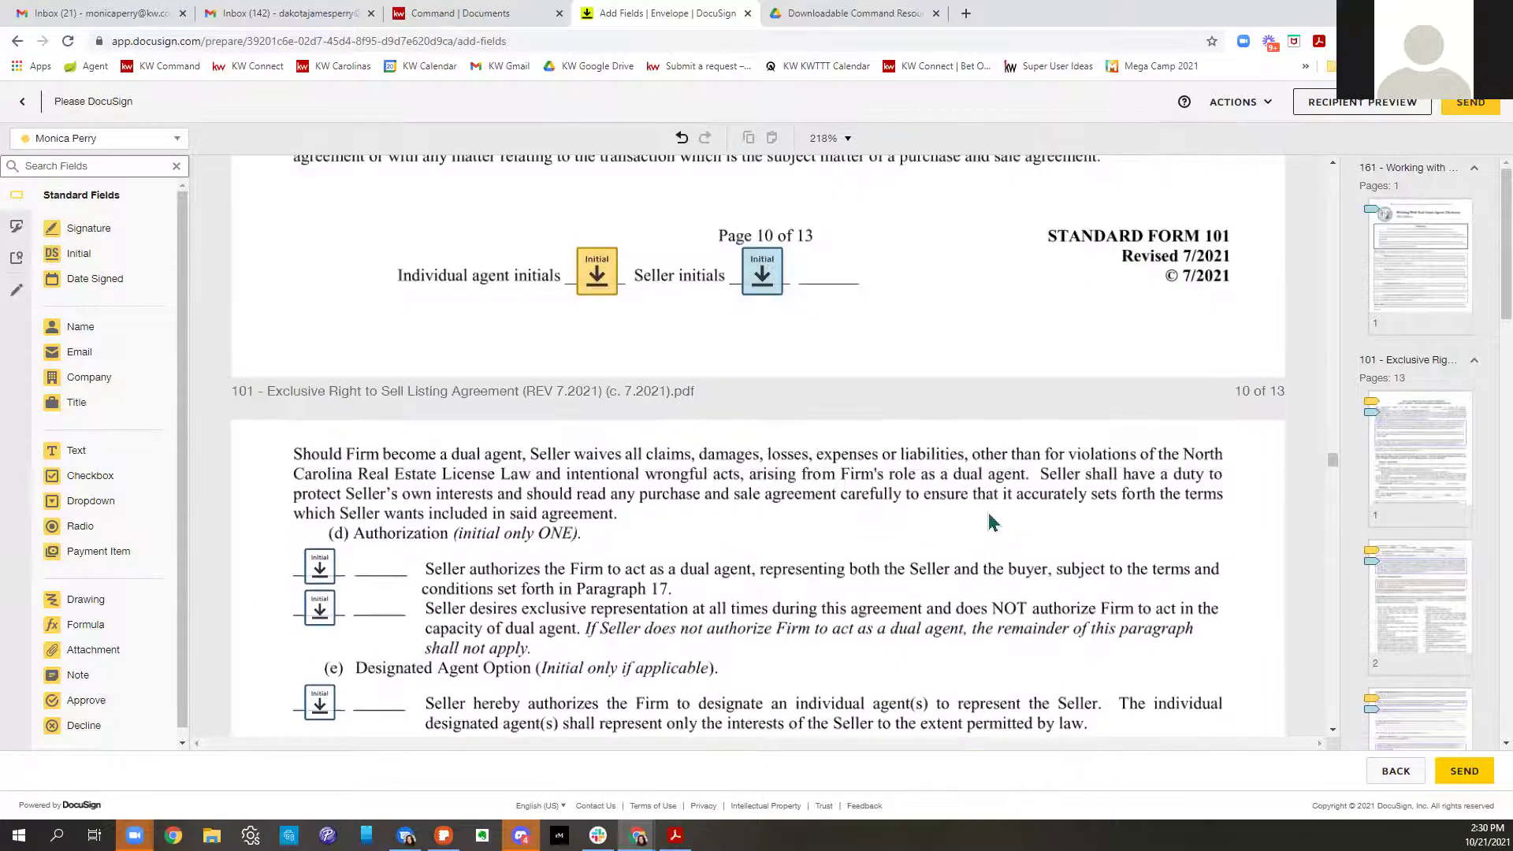
scroll(993, 521, "down", 3)
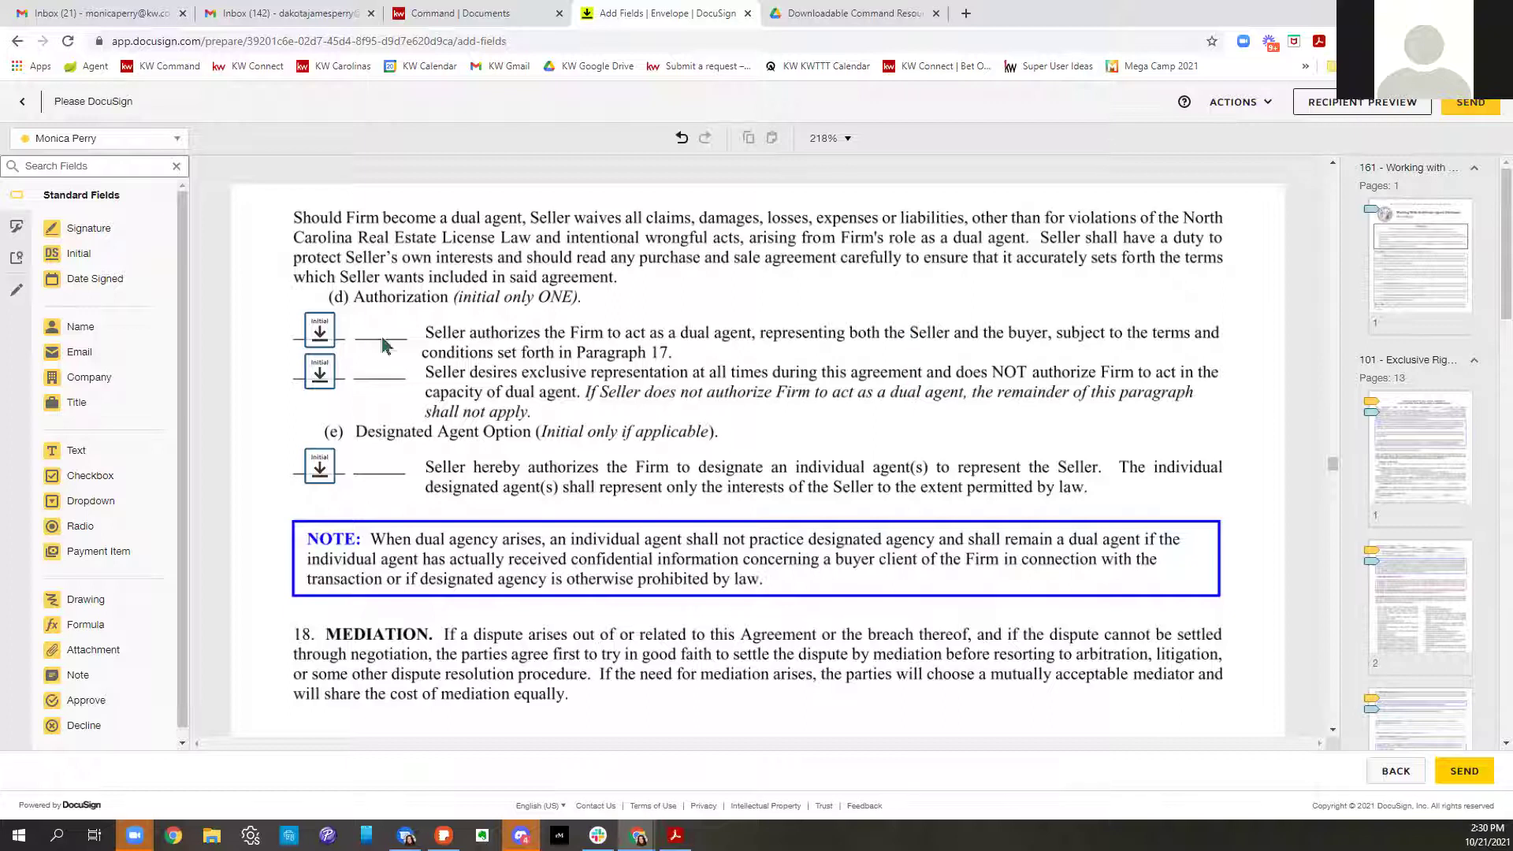
Toggle Required on the first dual-agency initial field, leaving it optional
left_click(323, 343)
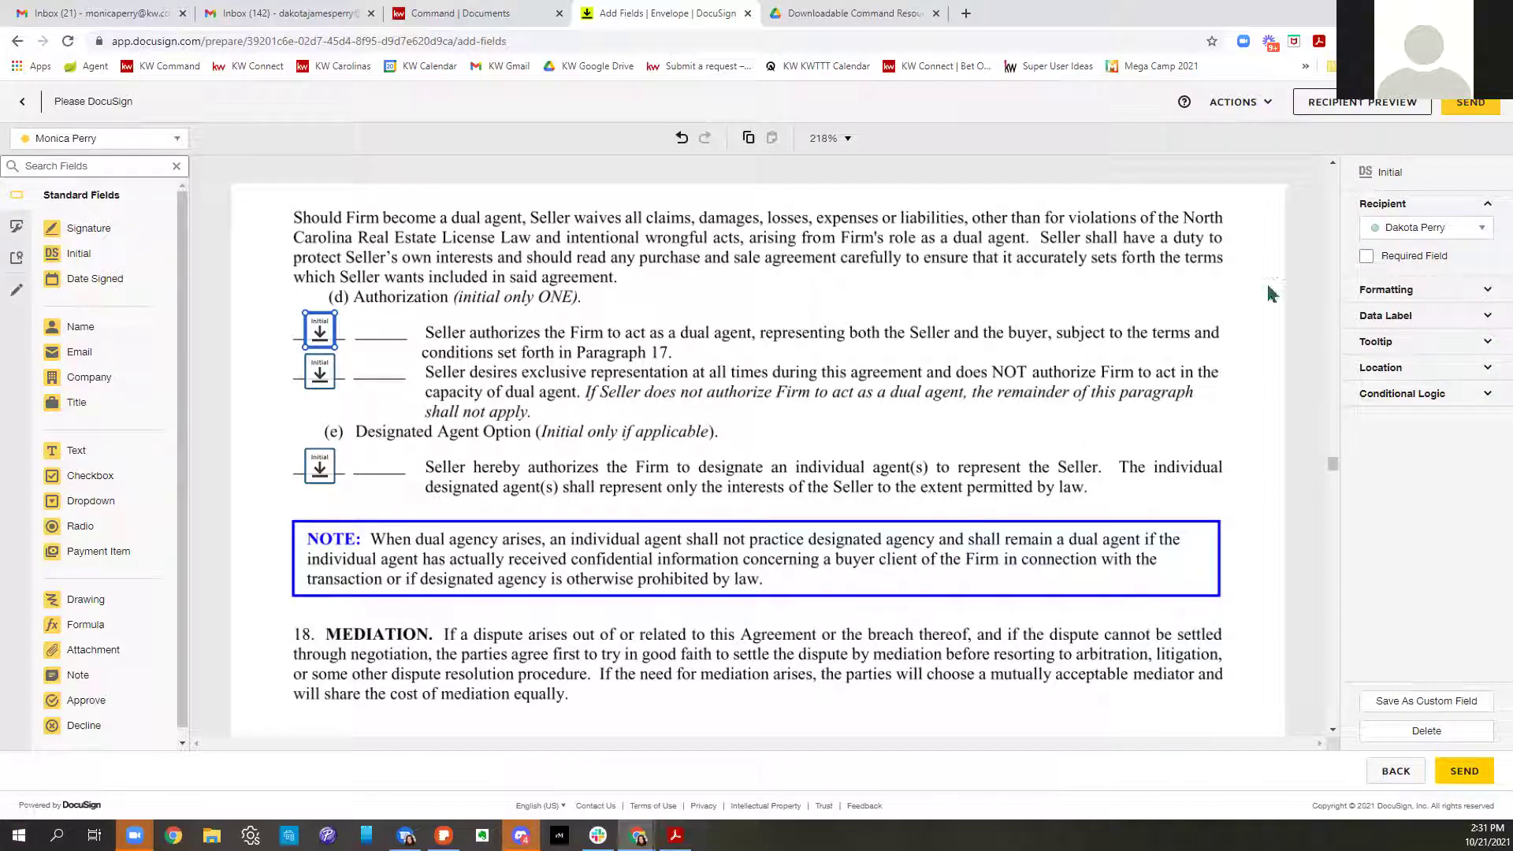
left_click(1367, 256)
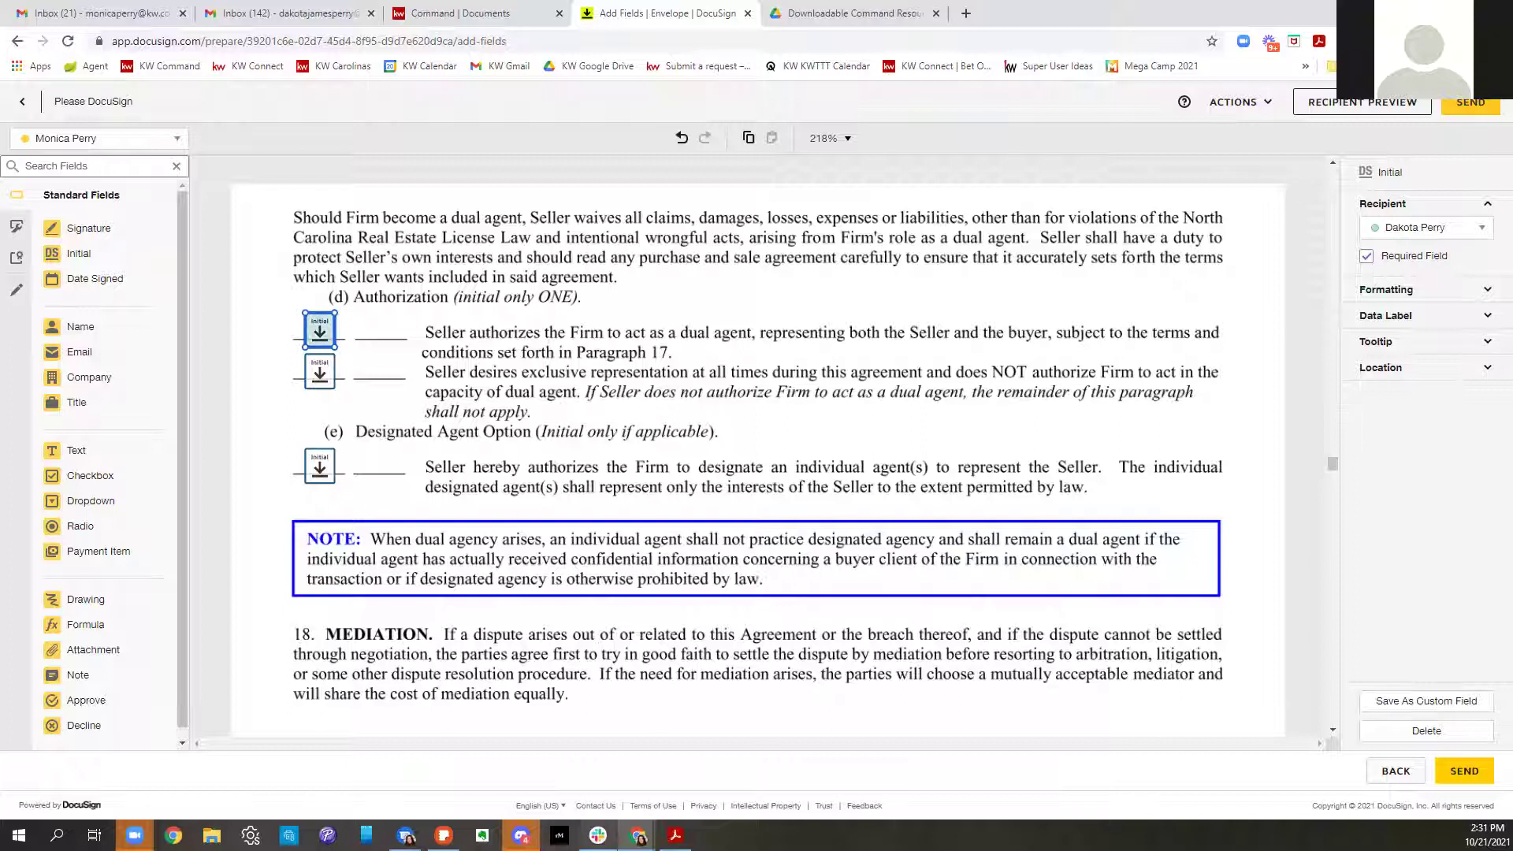
left_click(1365, 257)
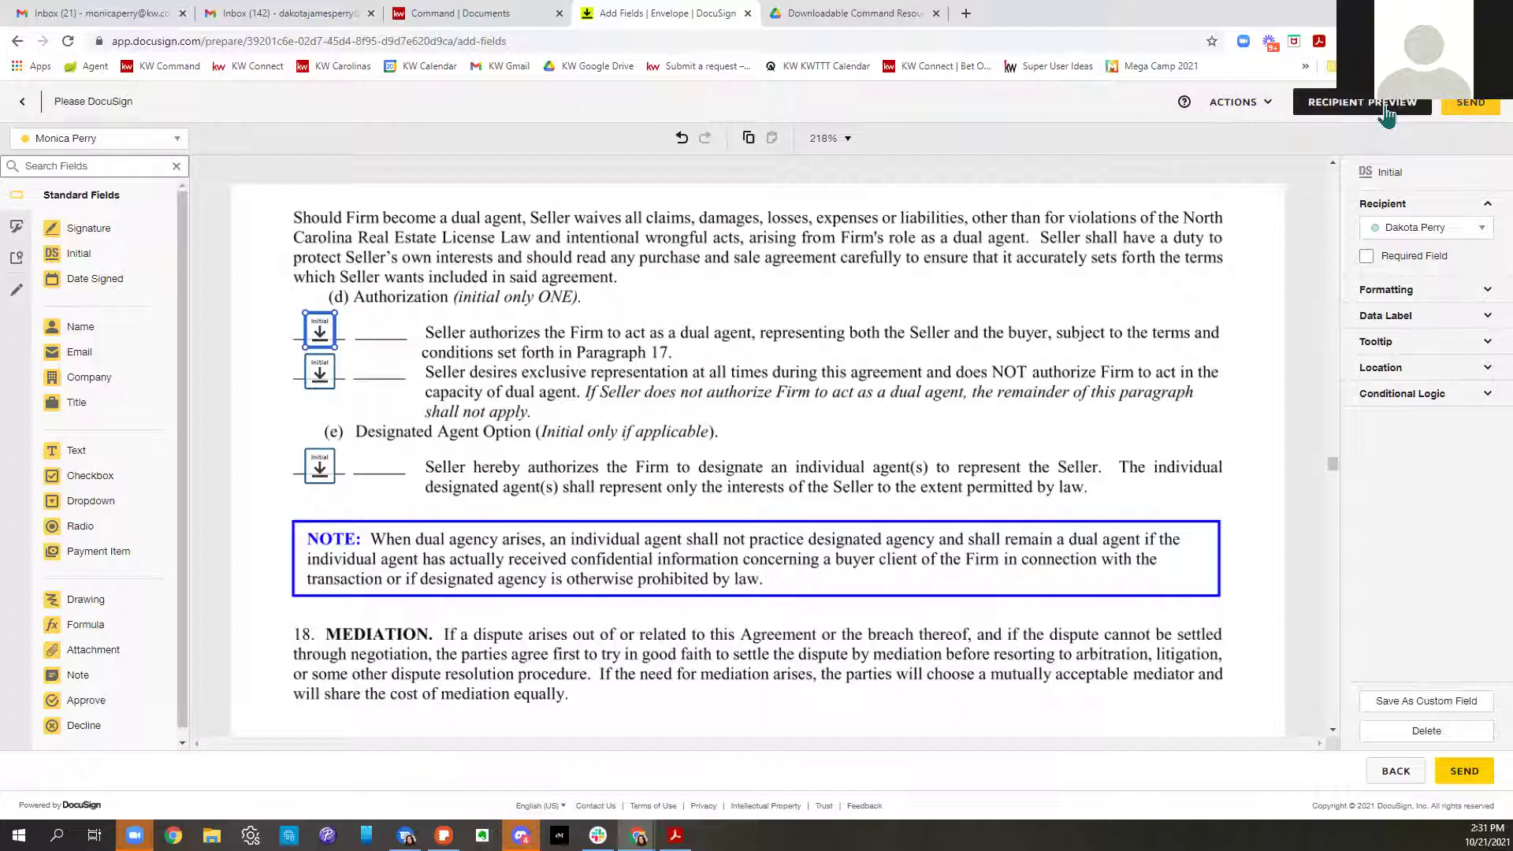
Open the recipient preview as the seller and start the guided signing
left_click(1387, 114)
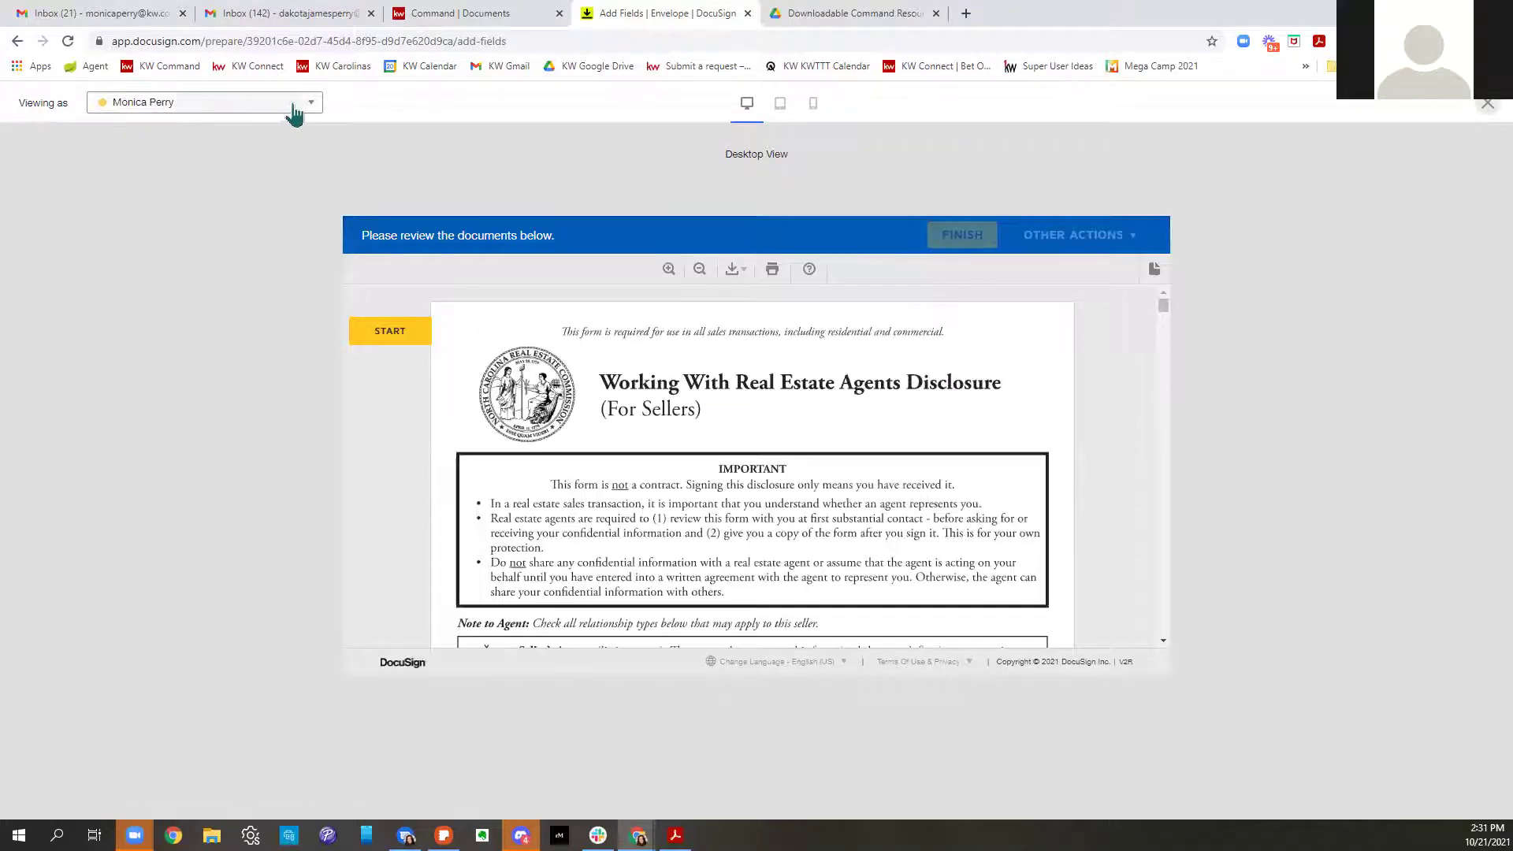
left_click(155, 112)
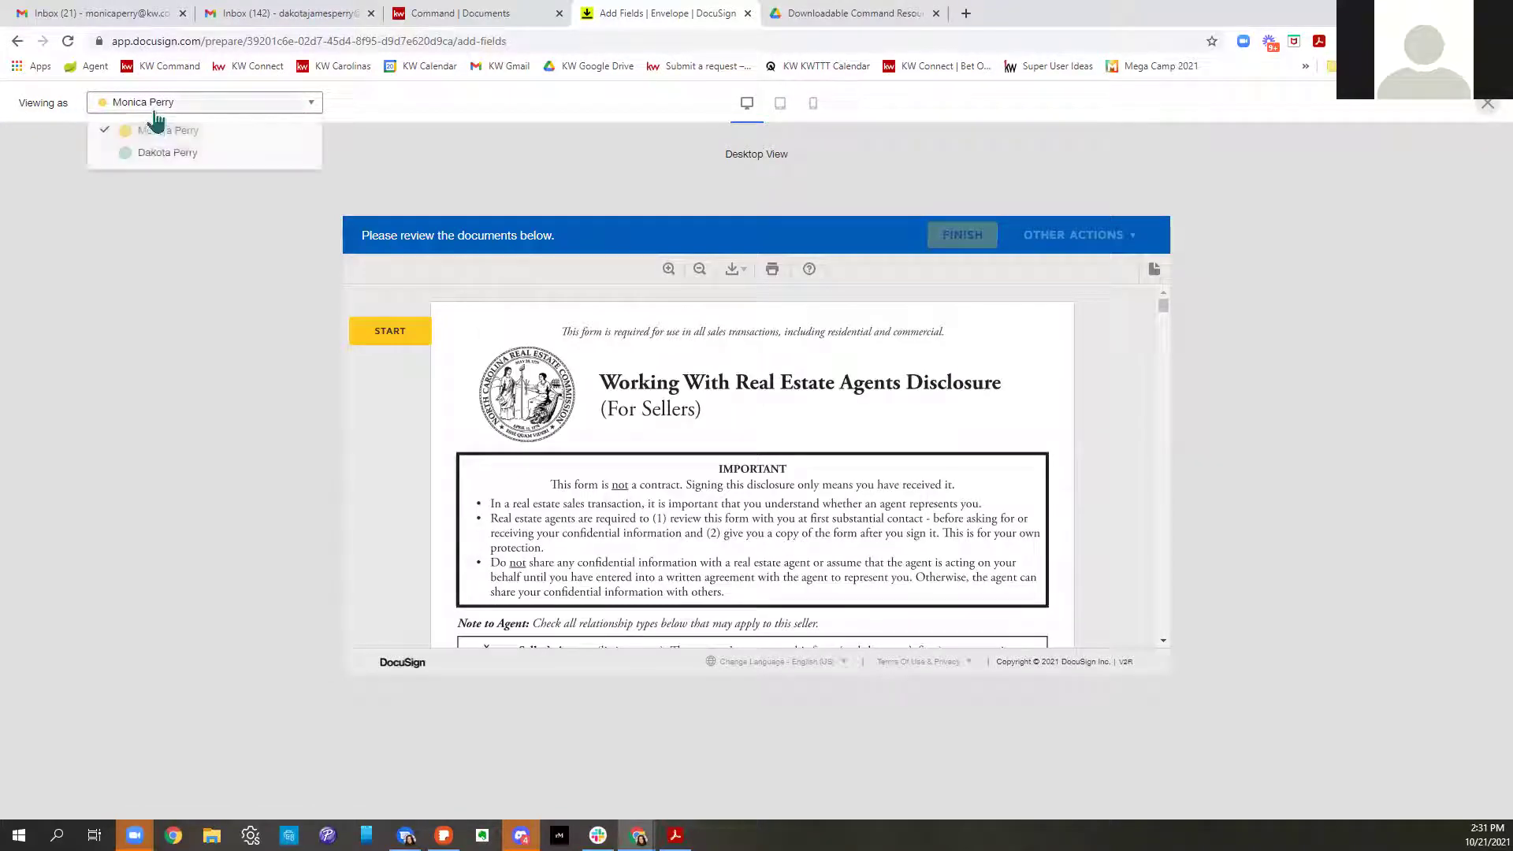
left_click(159, 153)
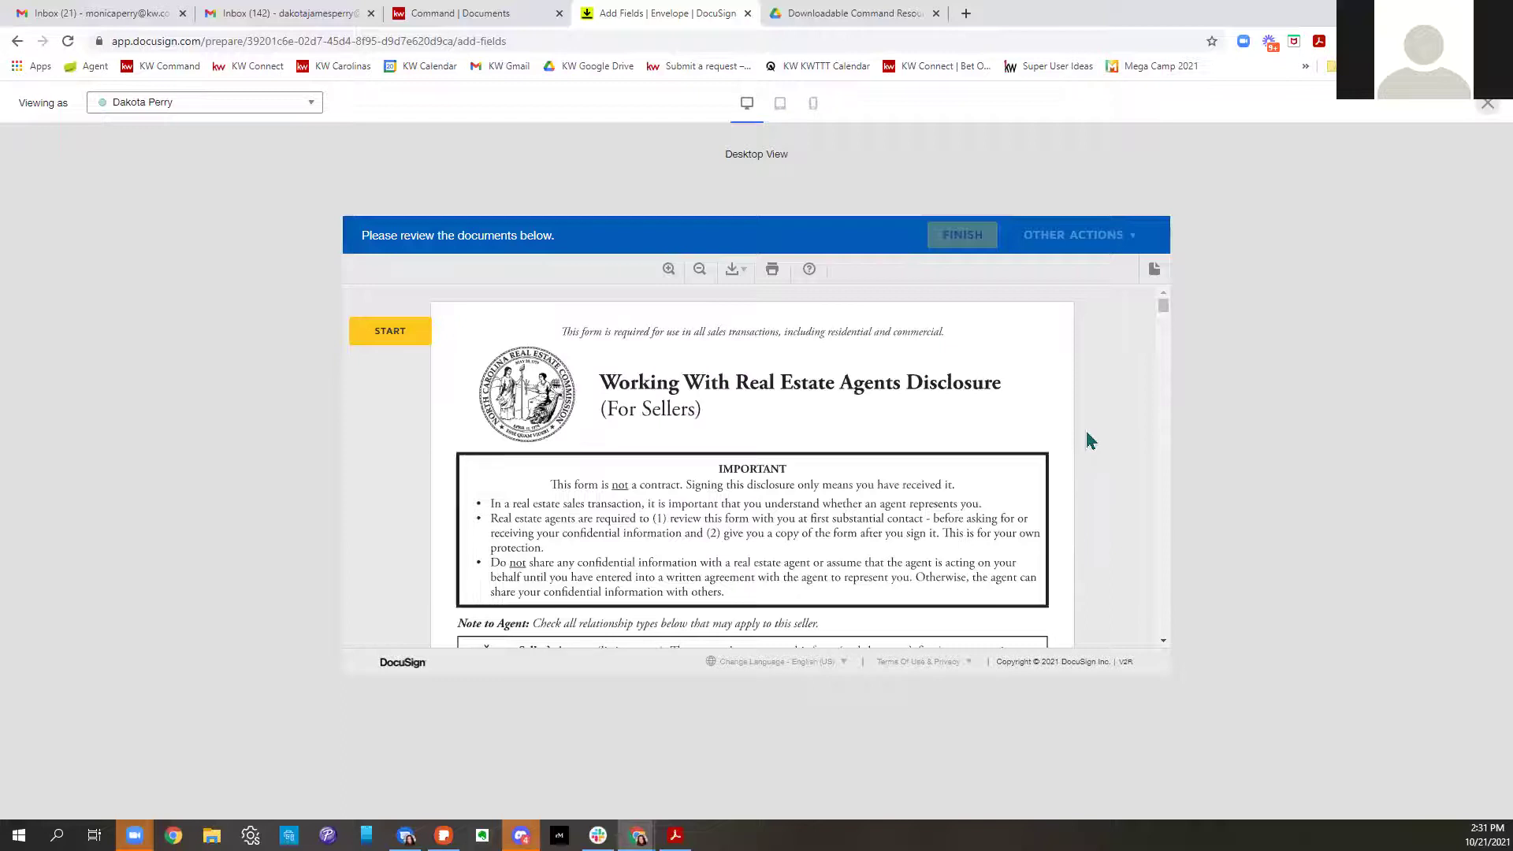
left_click(391, 331)
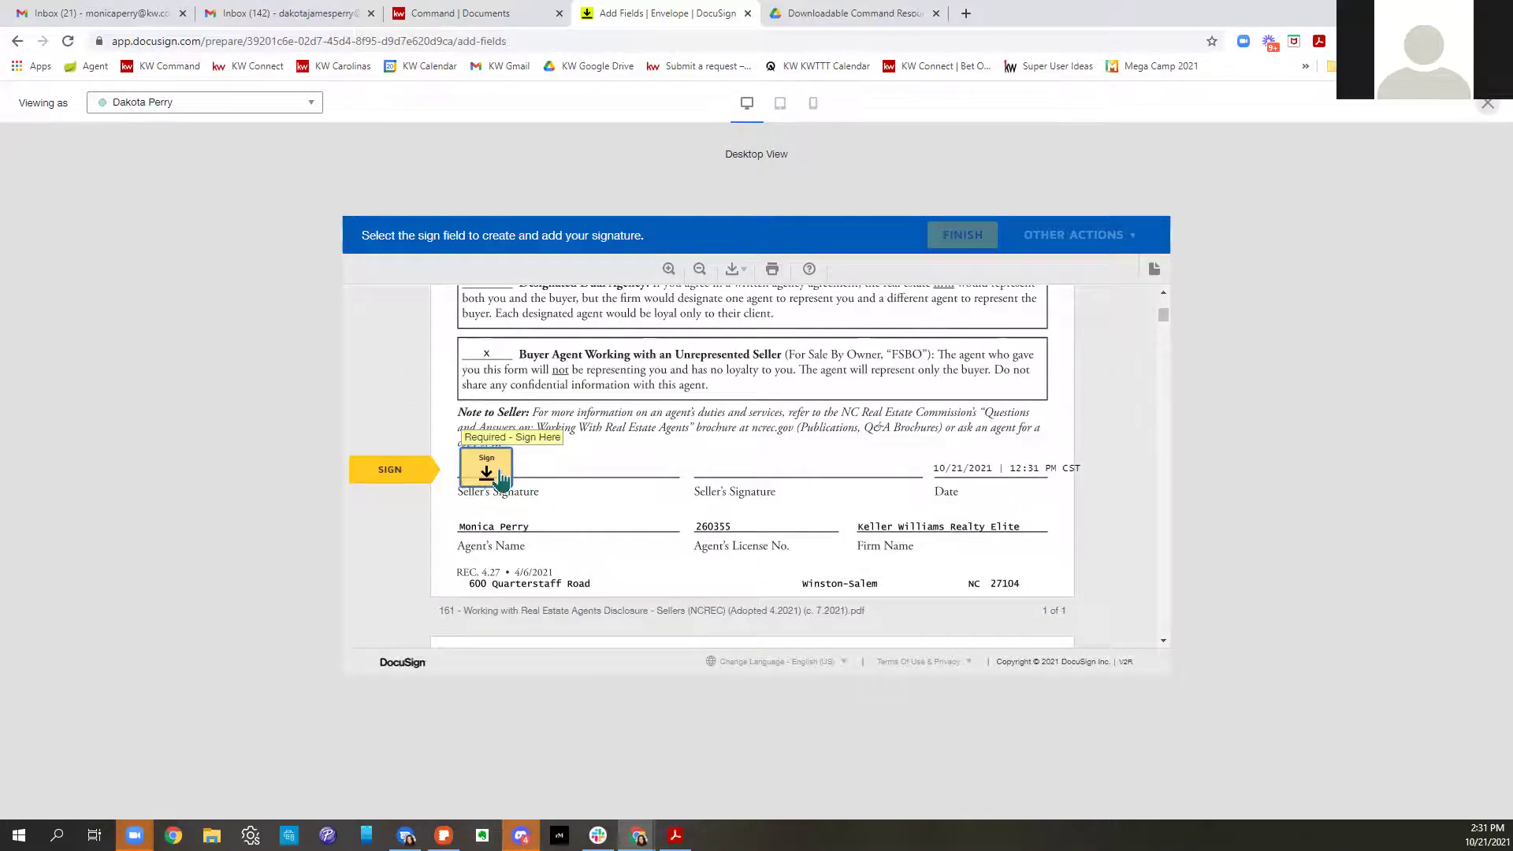
Place the seller's disclosure signature and initial listing agreement pages 1 through 4
left_click(489, 469)
left_click(765, 474)
left_click(754, 466)
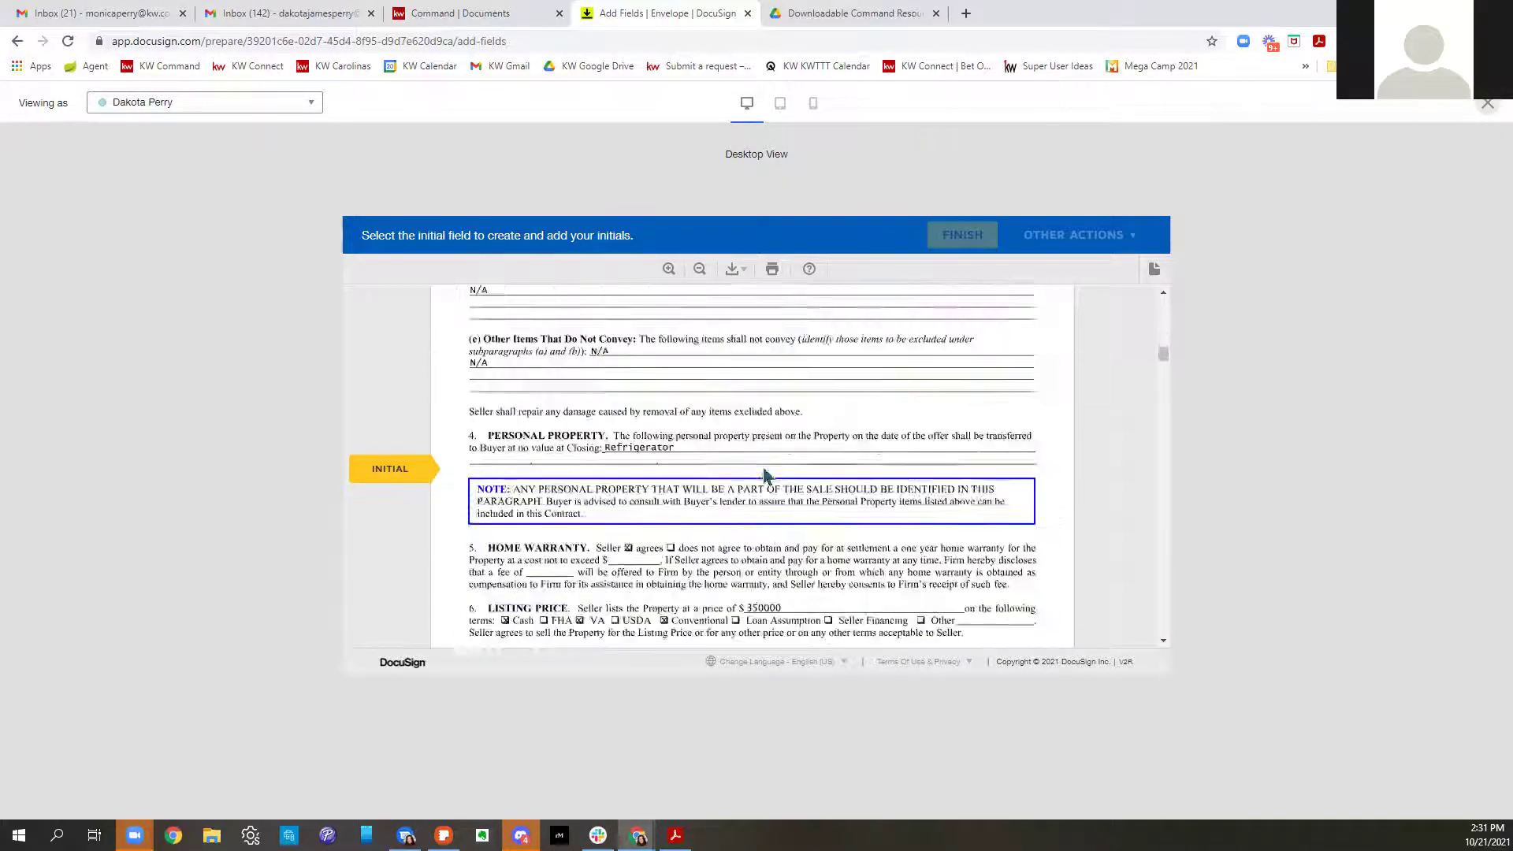
left_click(756, 464)
left_click(763, 469)
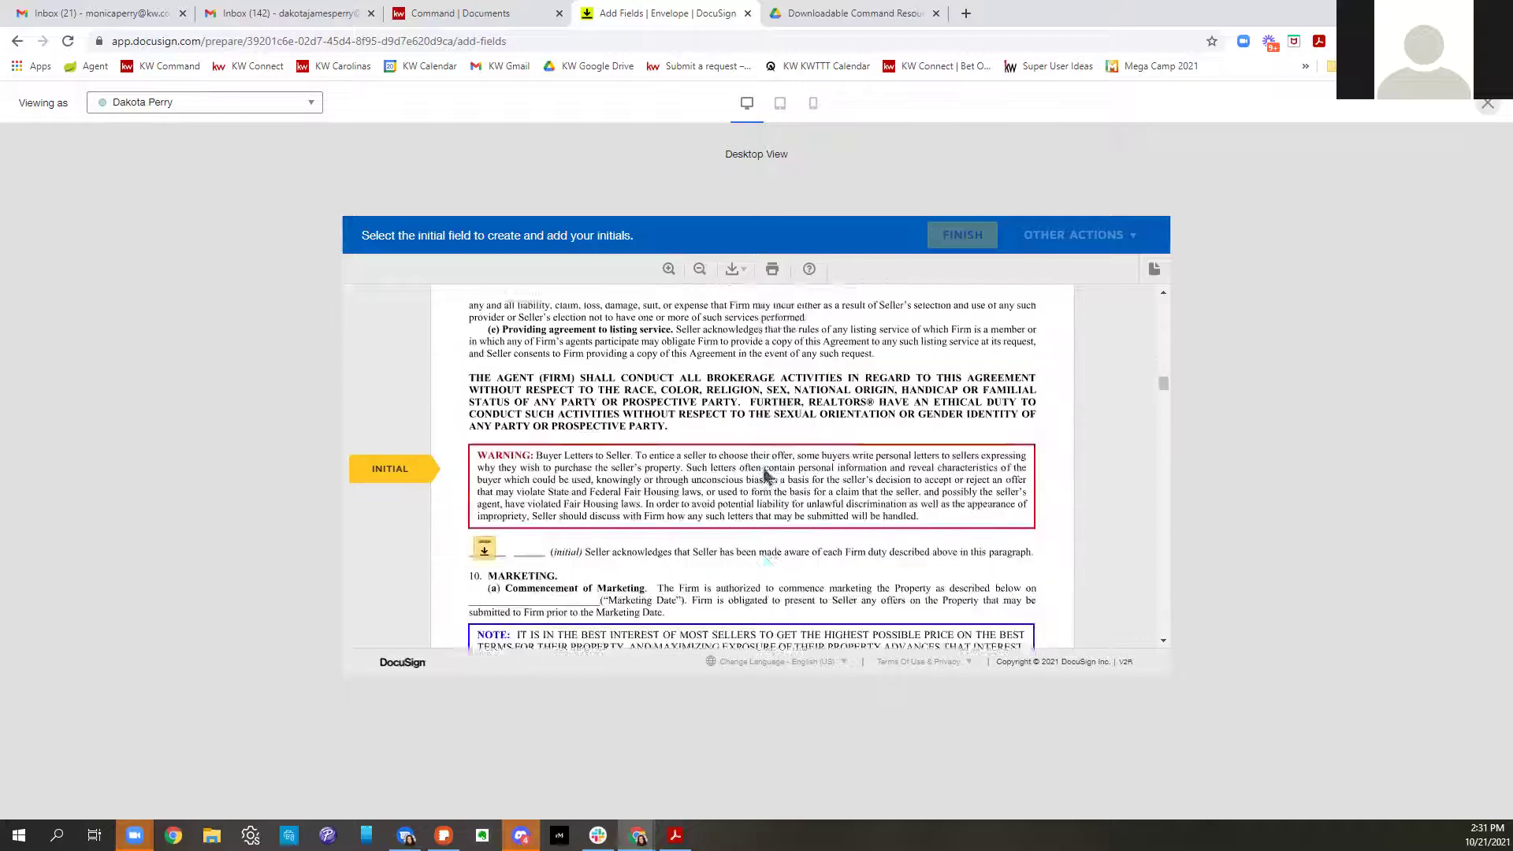
Initial paragraph 9, Public Marketing and pages 5–10, then close the preview
left_click(484, 464)
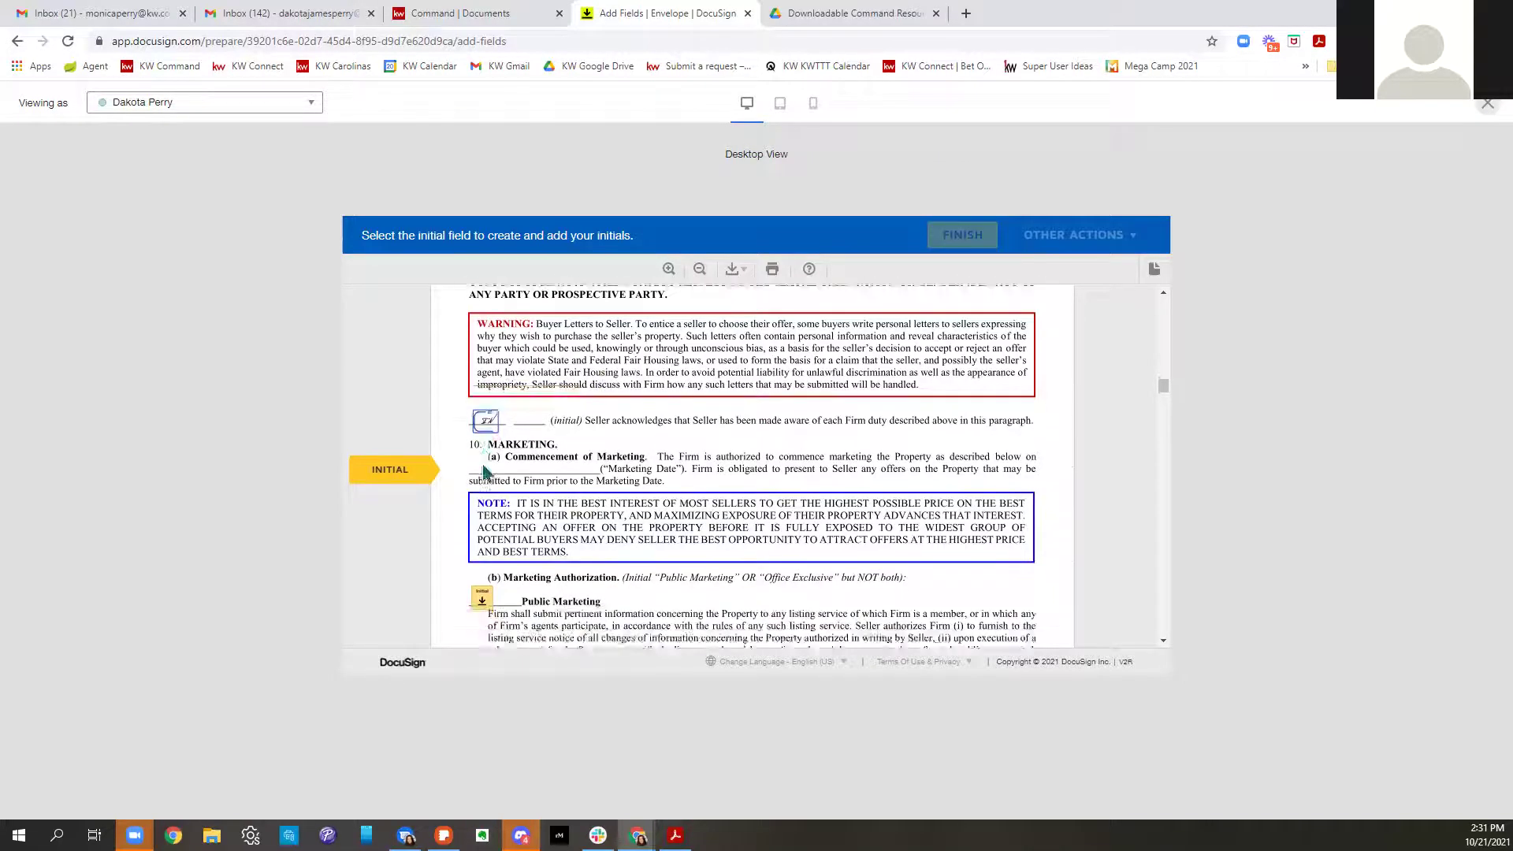
left_click(482, 463)
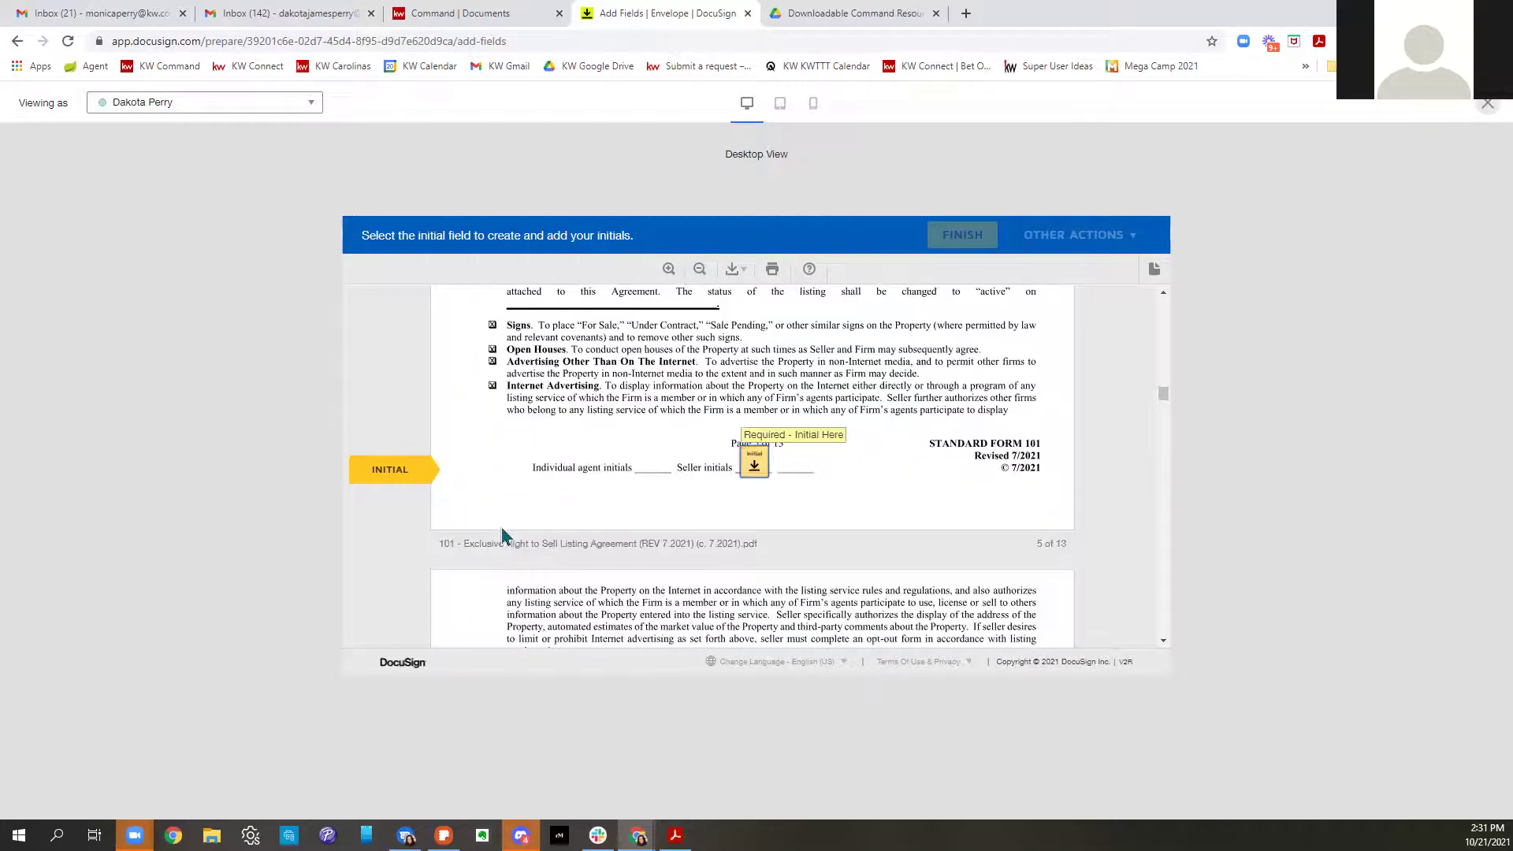
left_click(758, 465)
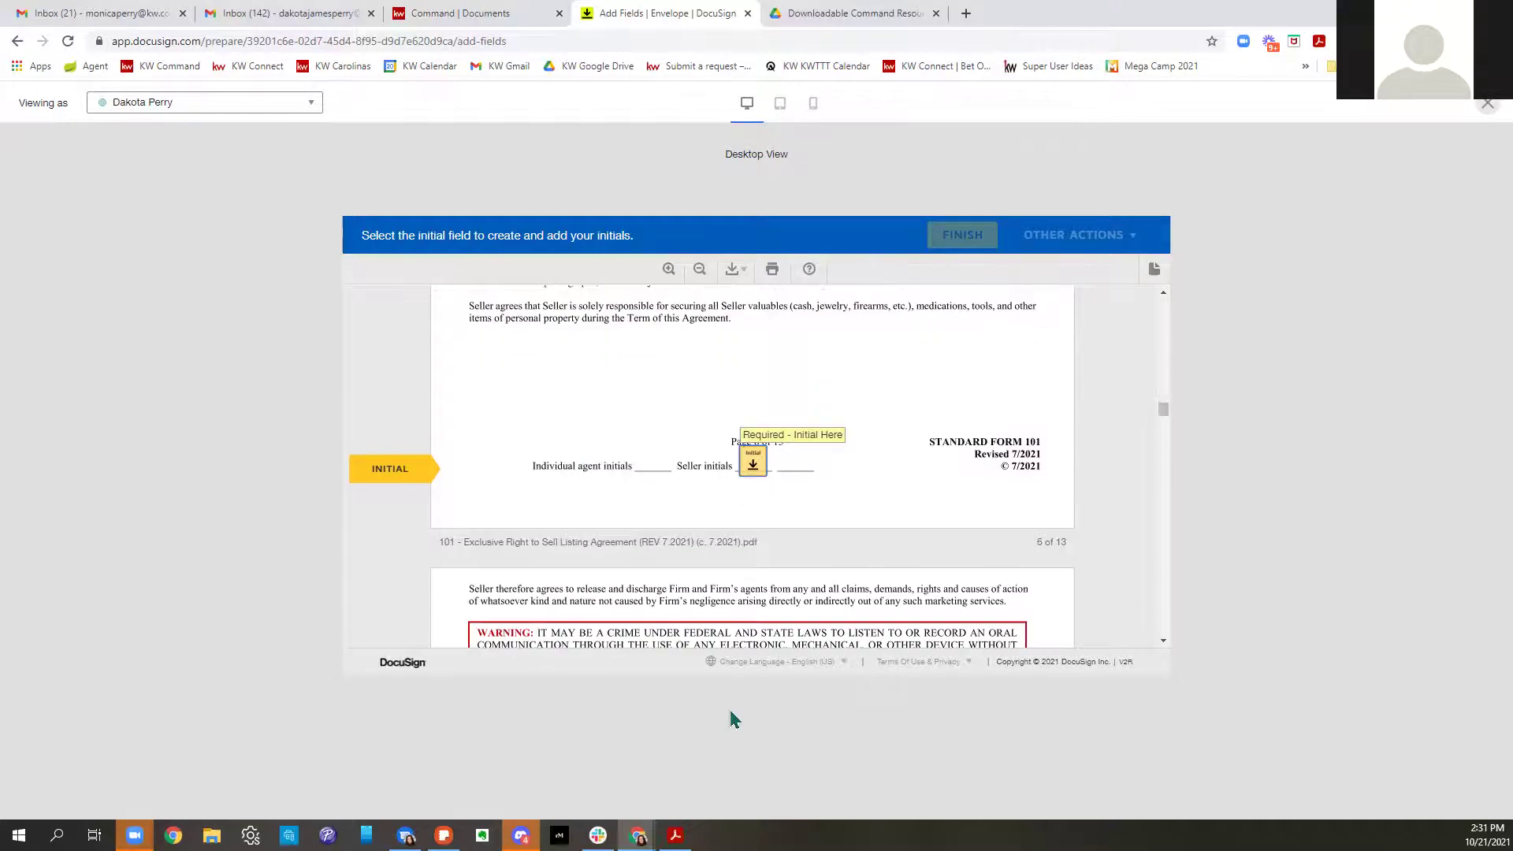
left_click(751, 465)
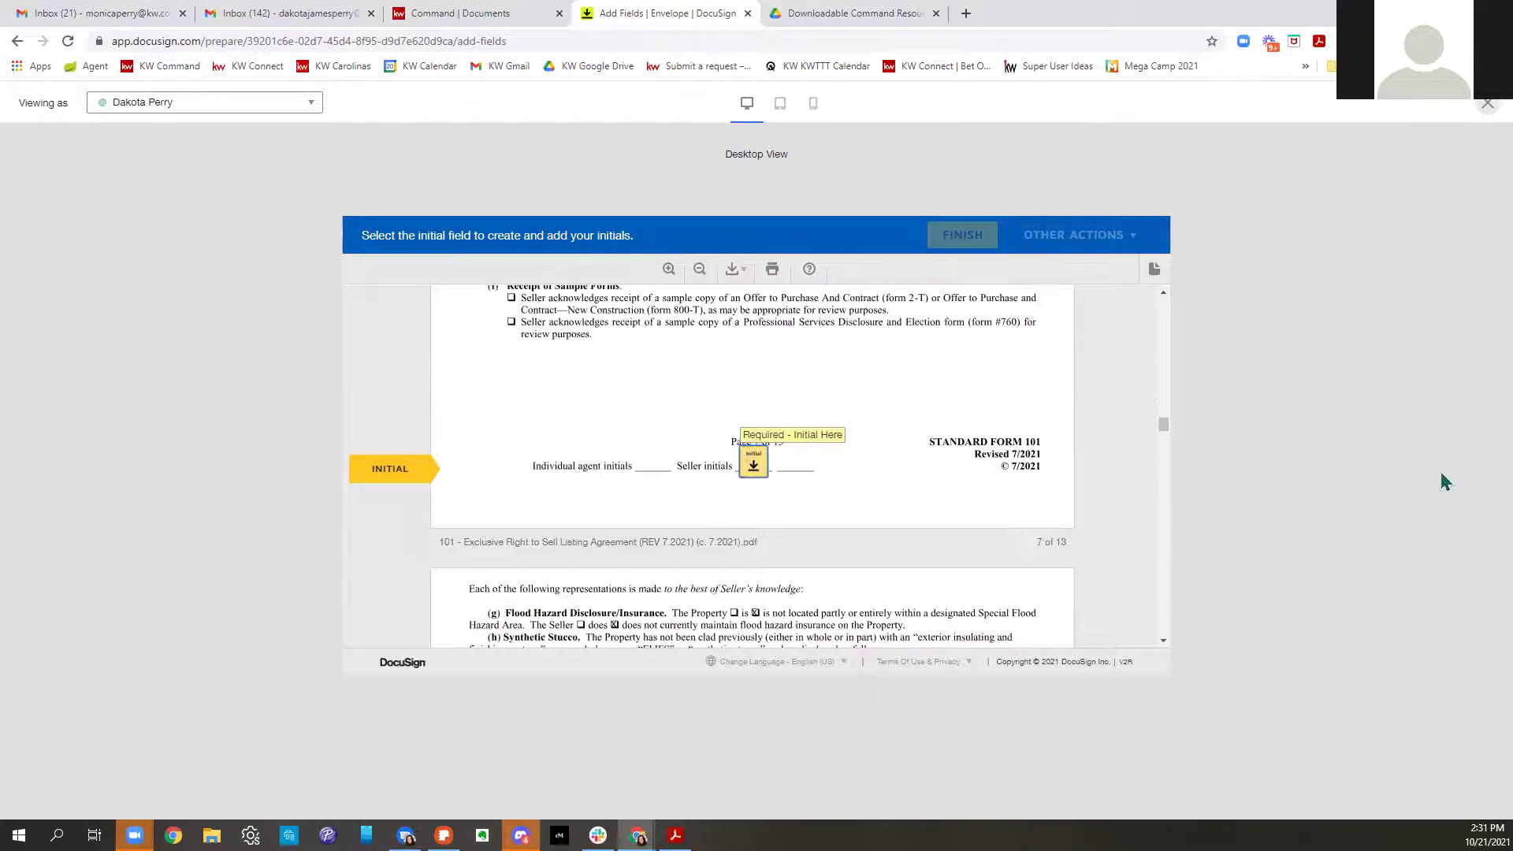
left_click(744, 466)
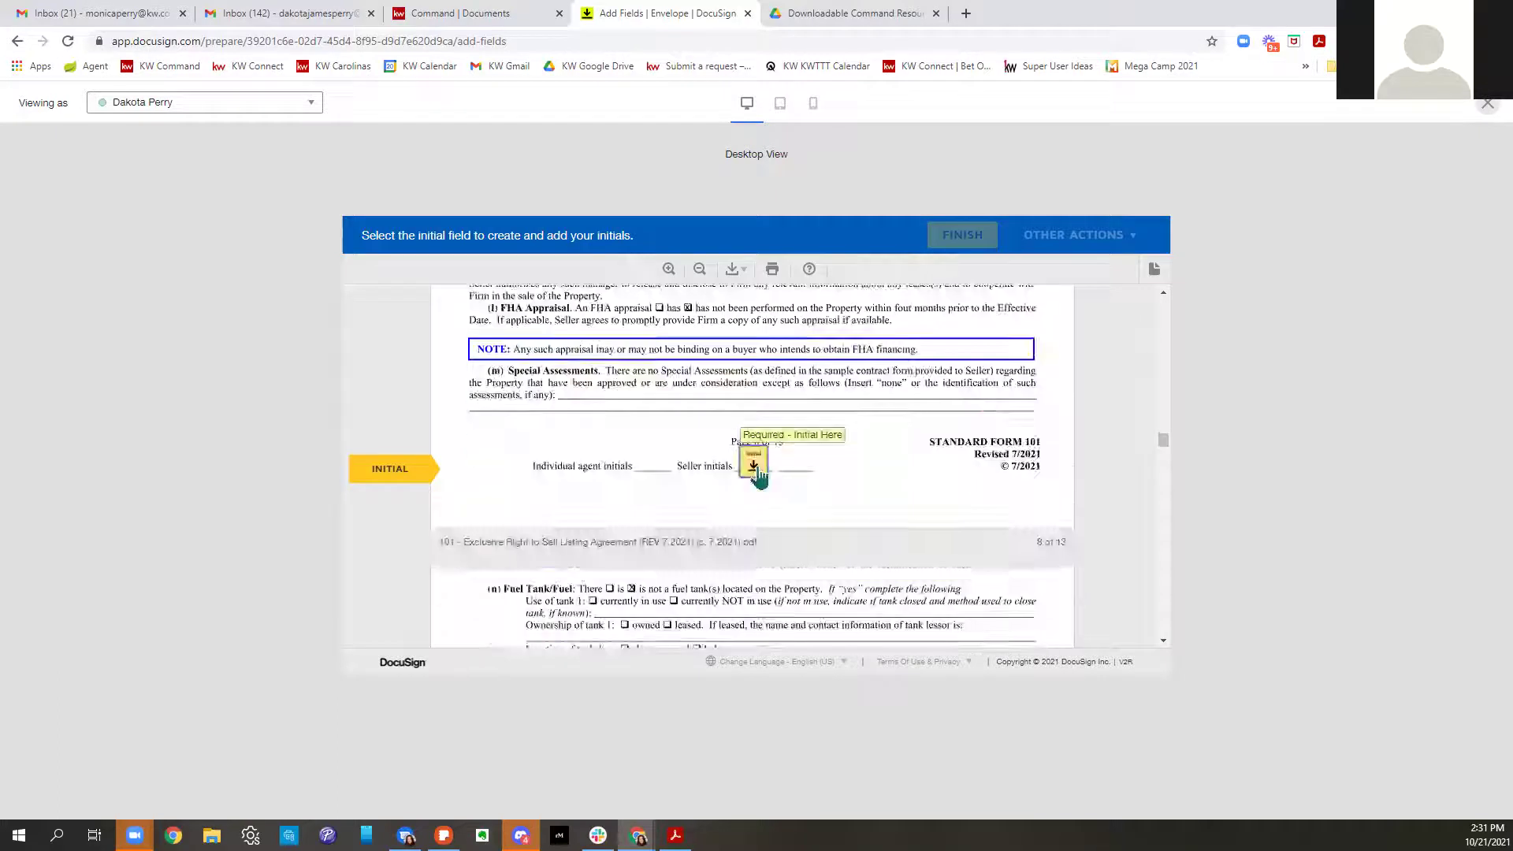
left_click(753, 463)
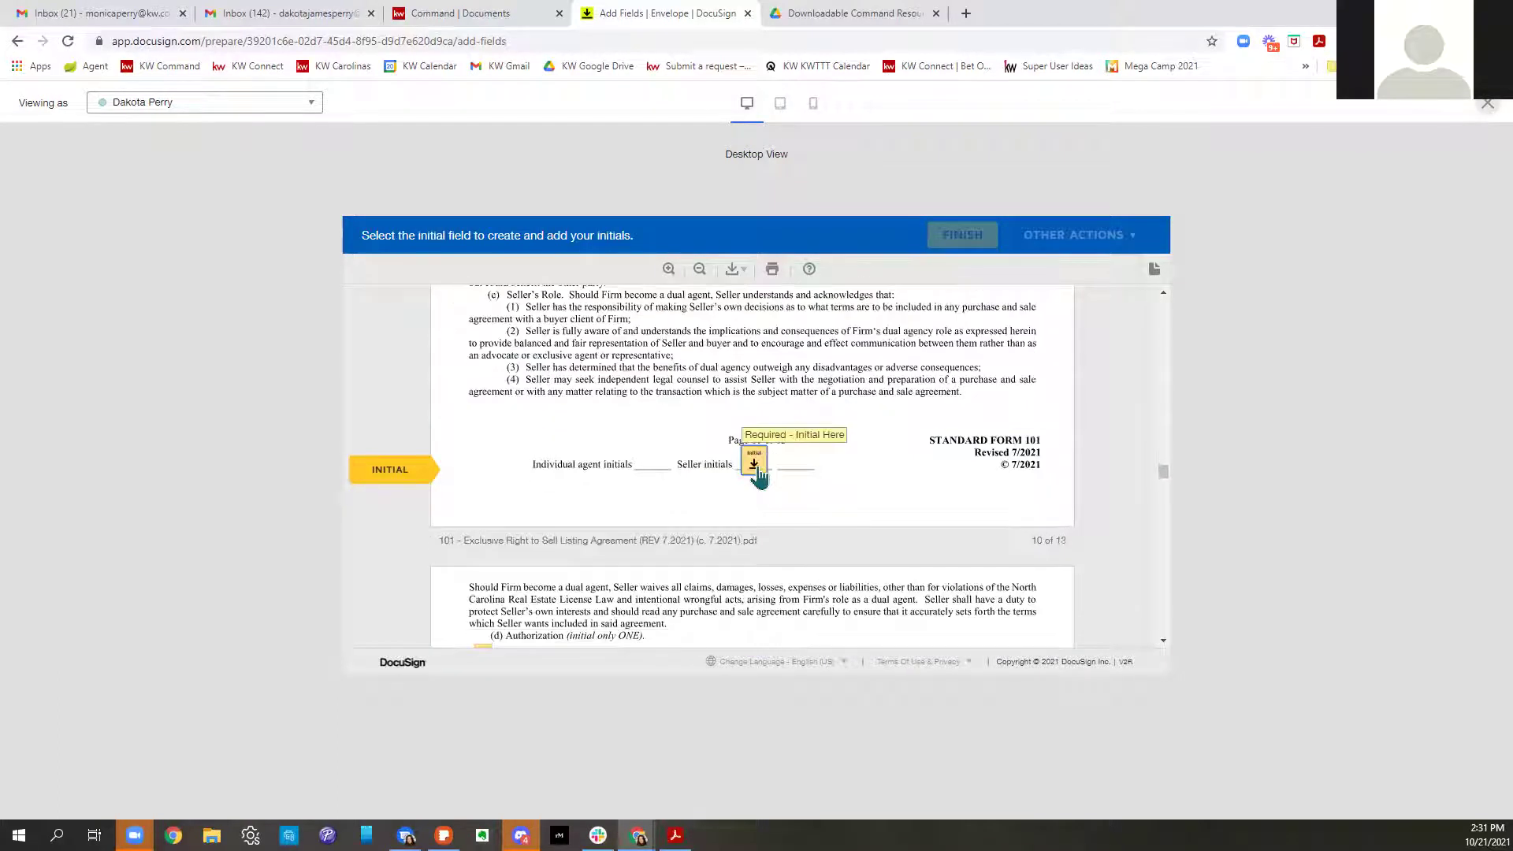
left_click(754, 468)
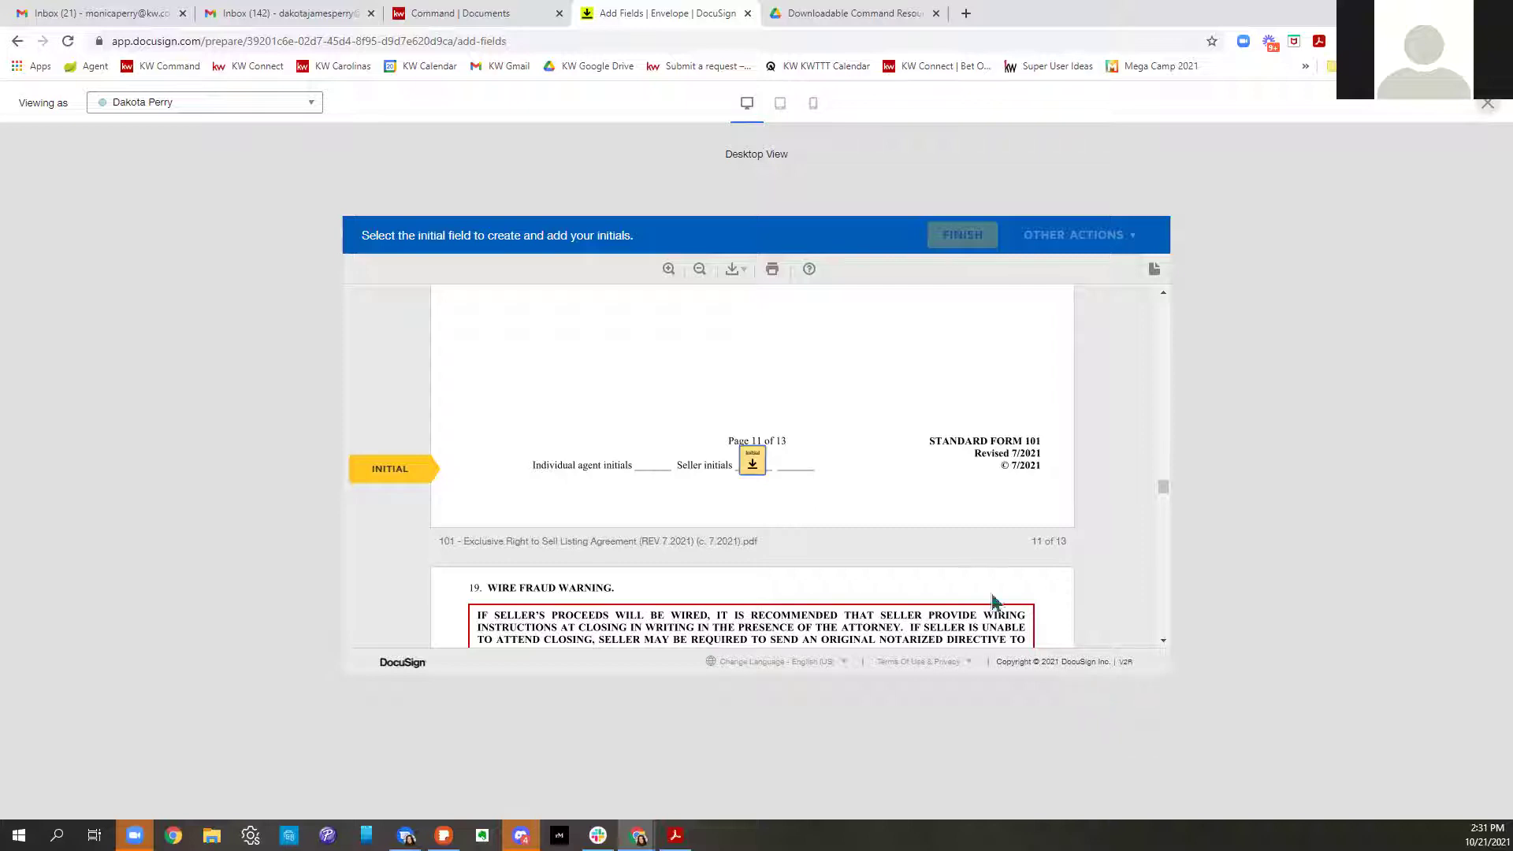
scroll(991, 598, "up", 3)
scroll(992, 593, "up", 4)
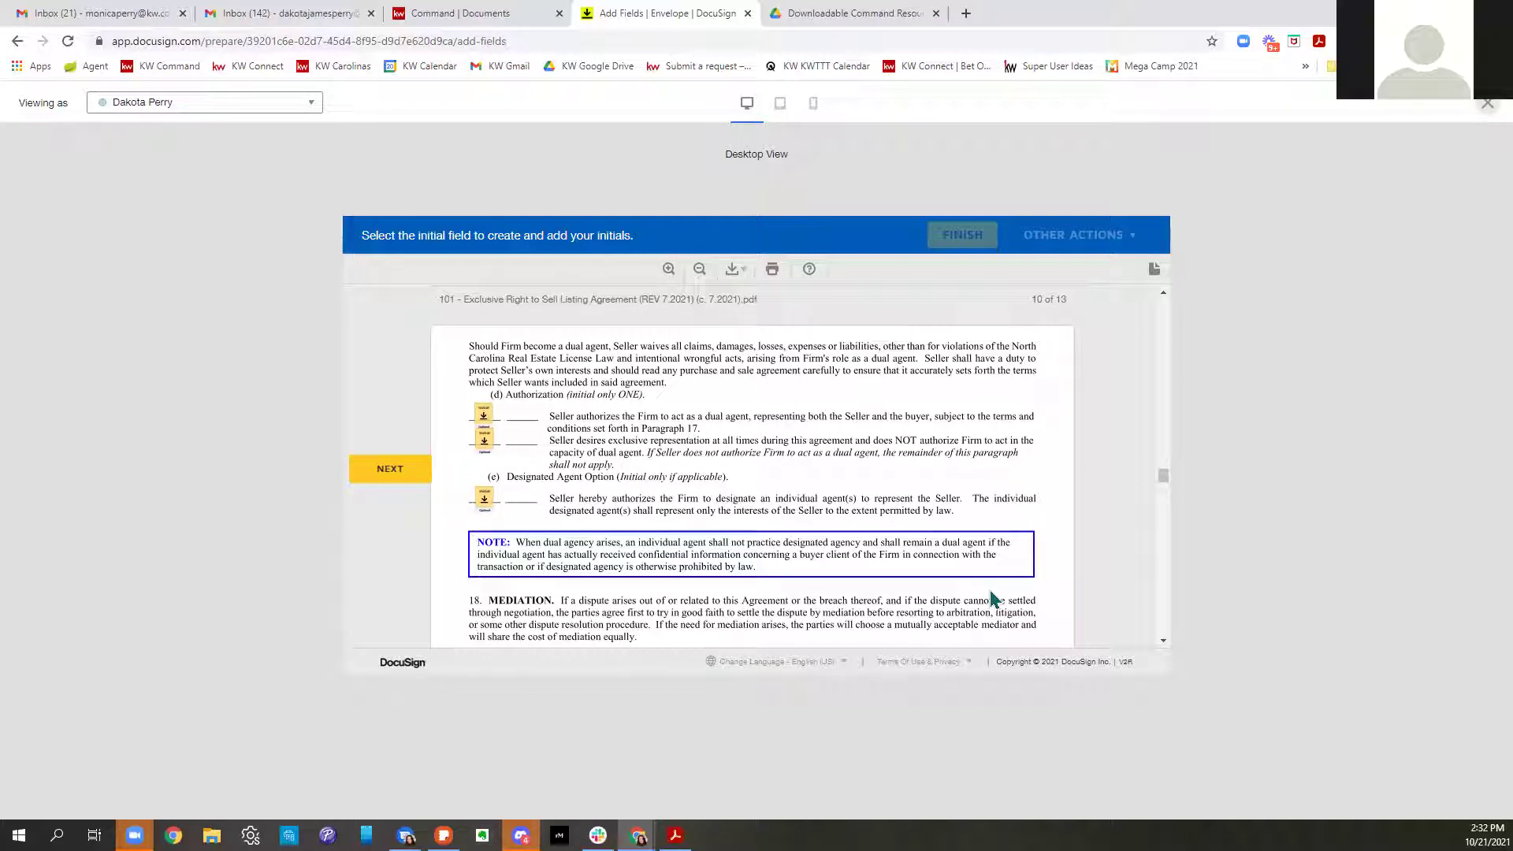
scroll(784, 476, "down", 5)
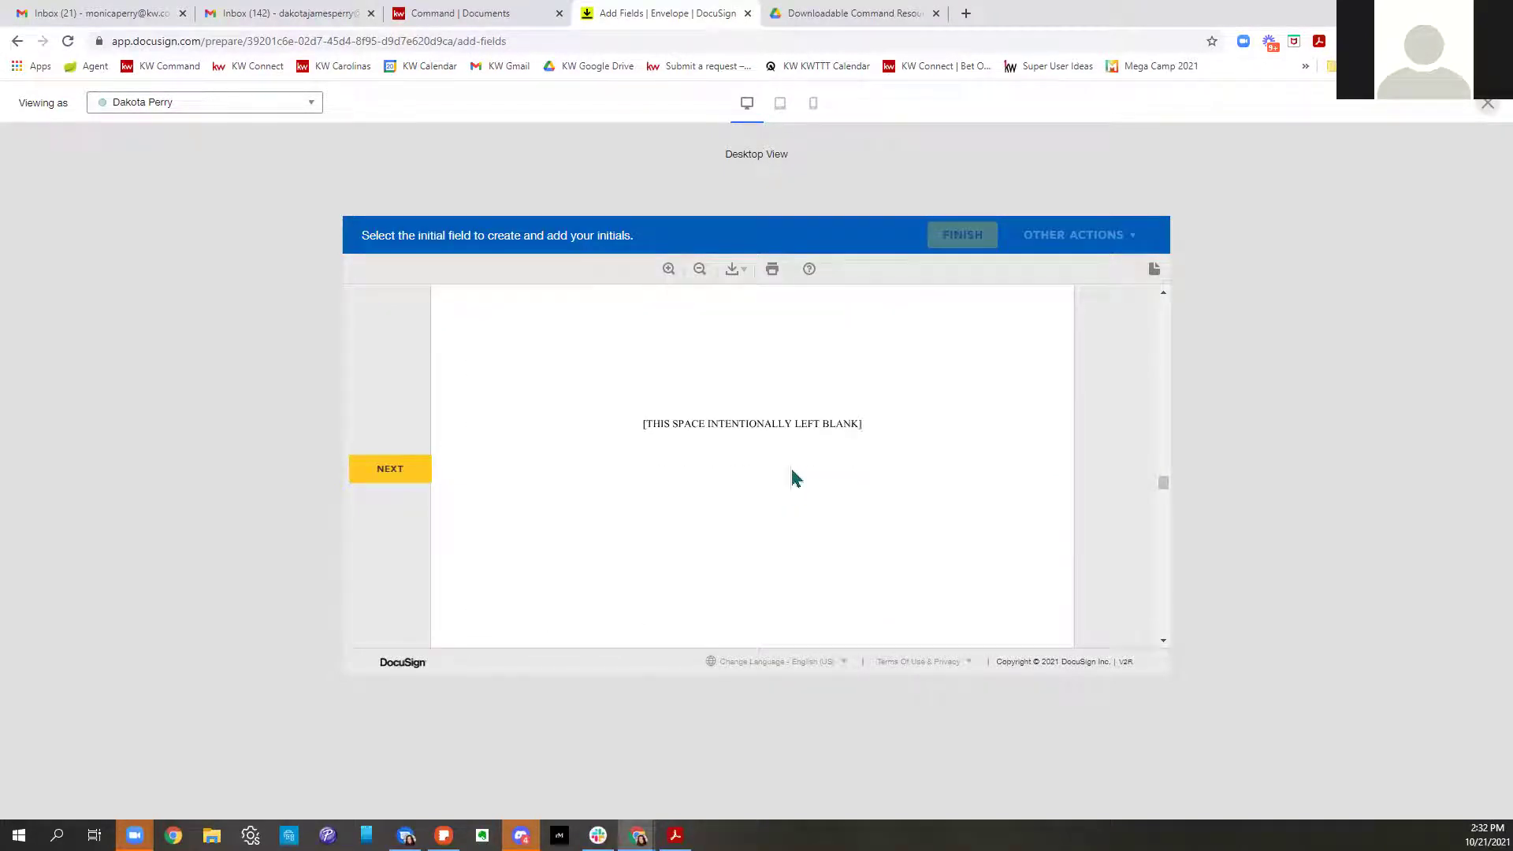
left_click(1484, 108)
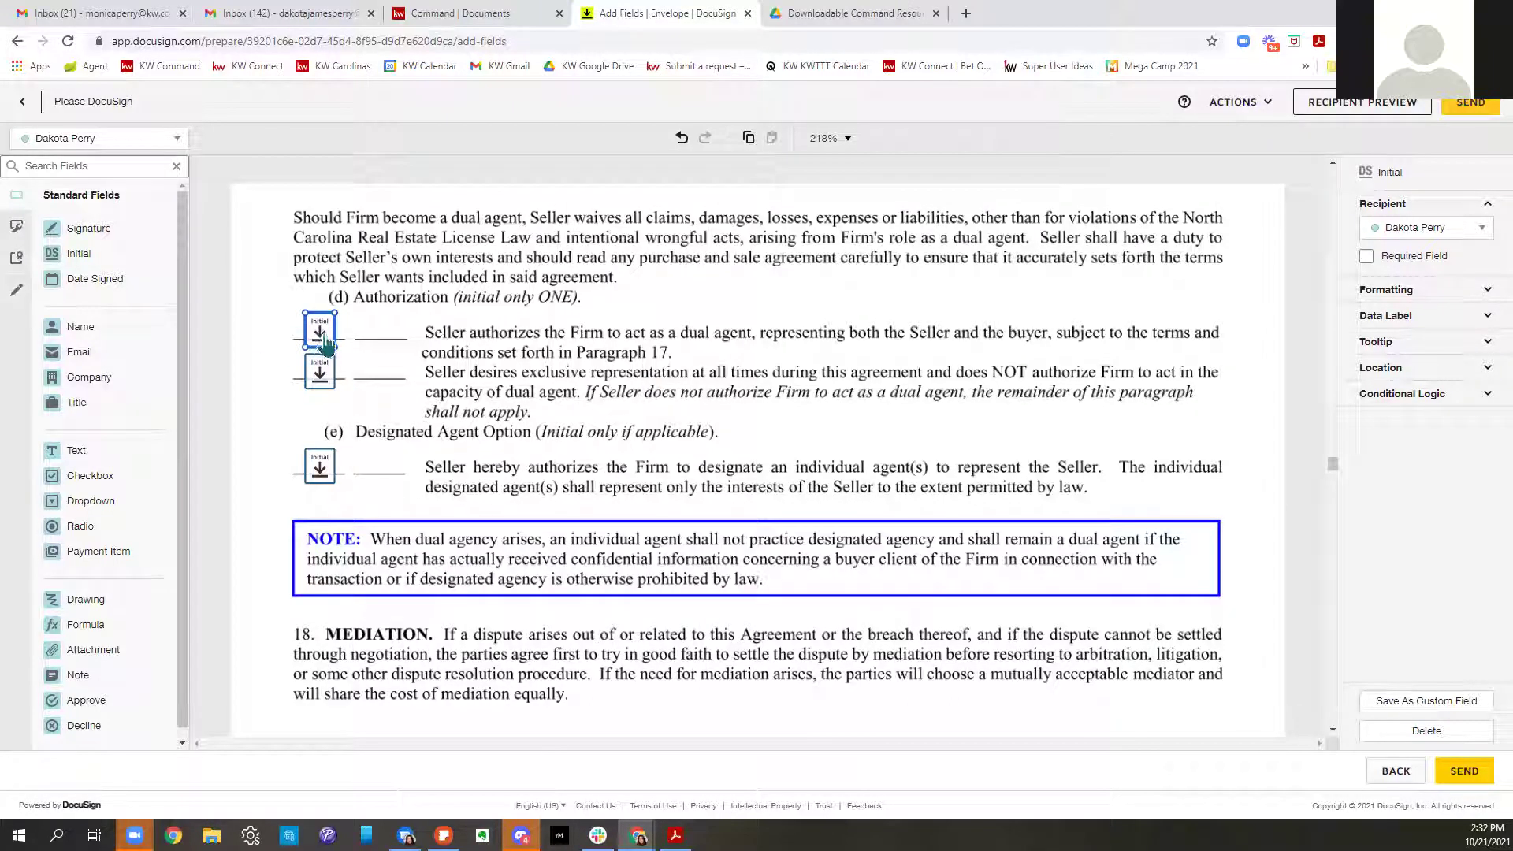
Require the first dual-agency initial, delete the second dual-agency and Designated Agent initials, and re-preview
left_click(1366, 257)
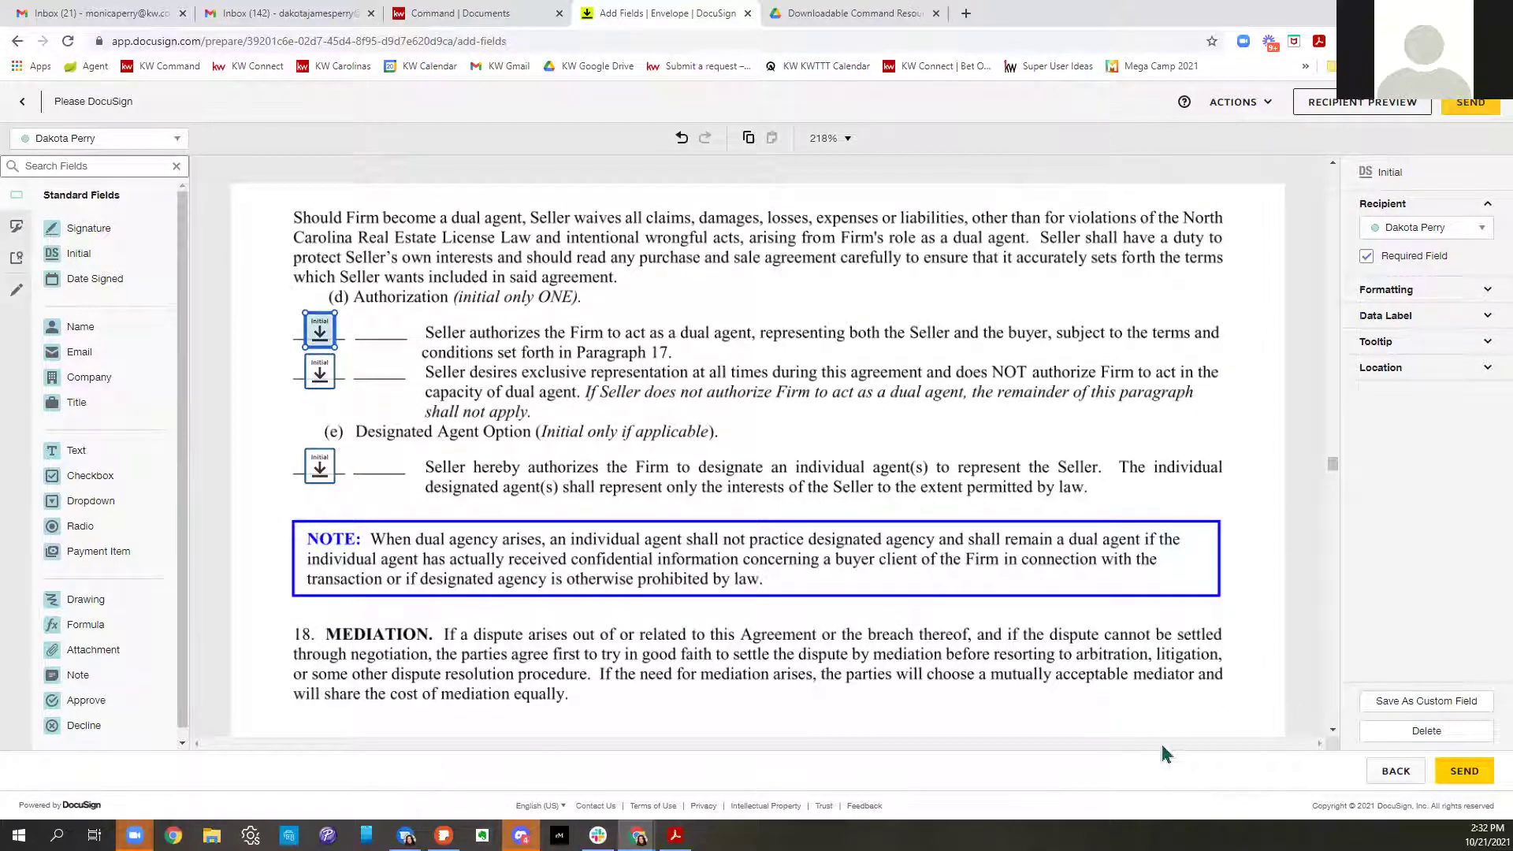
left_click(321, 382)
key("Delete")
left_click(319, 469)
key("Delete")
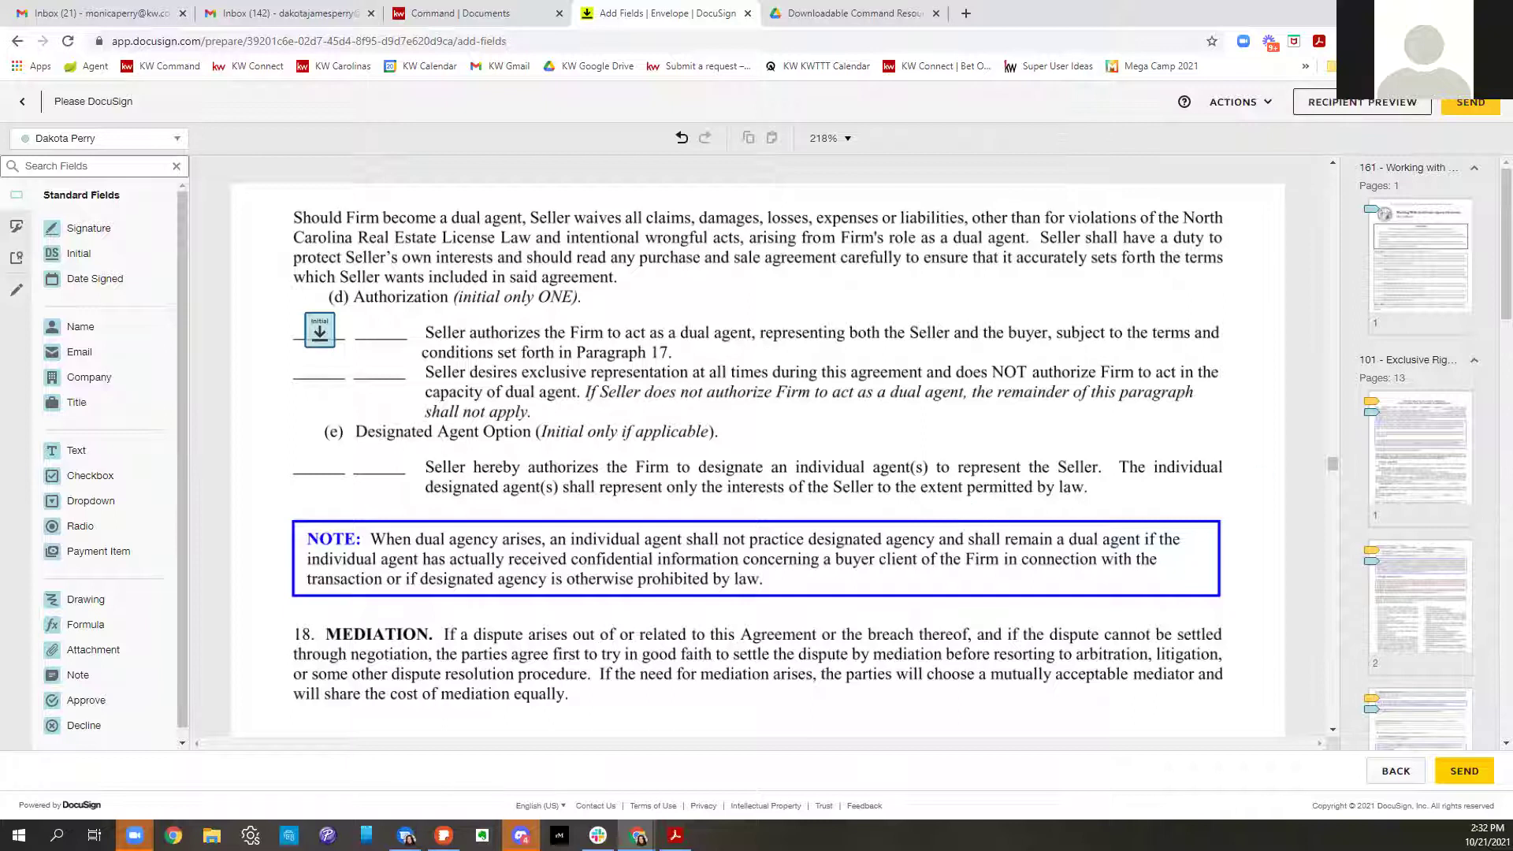
left_click(1362, 102)
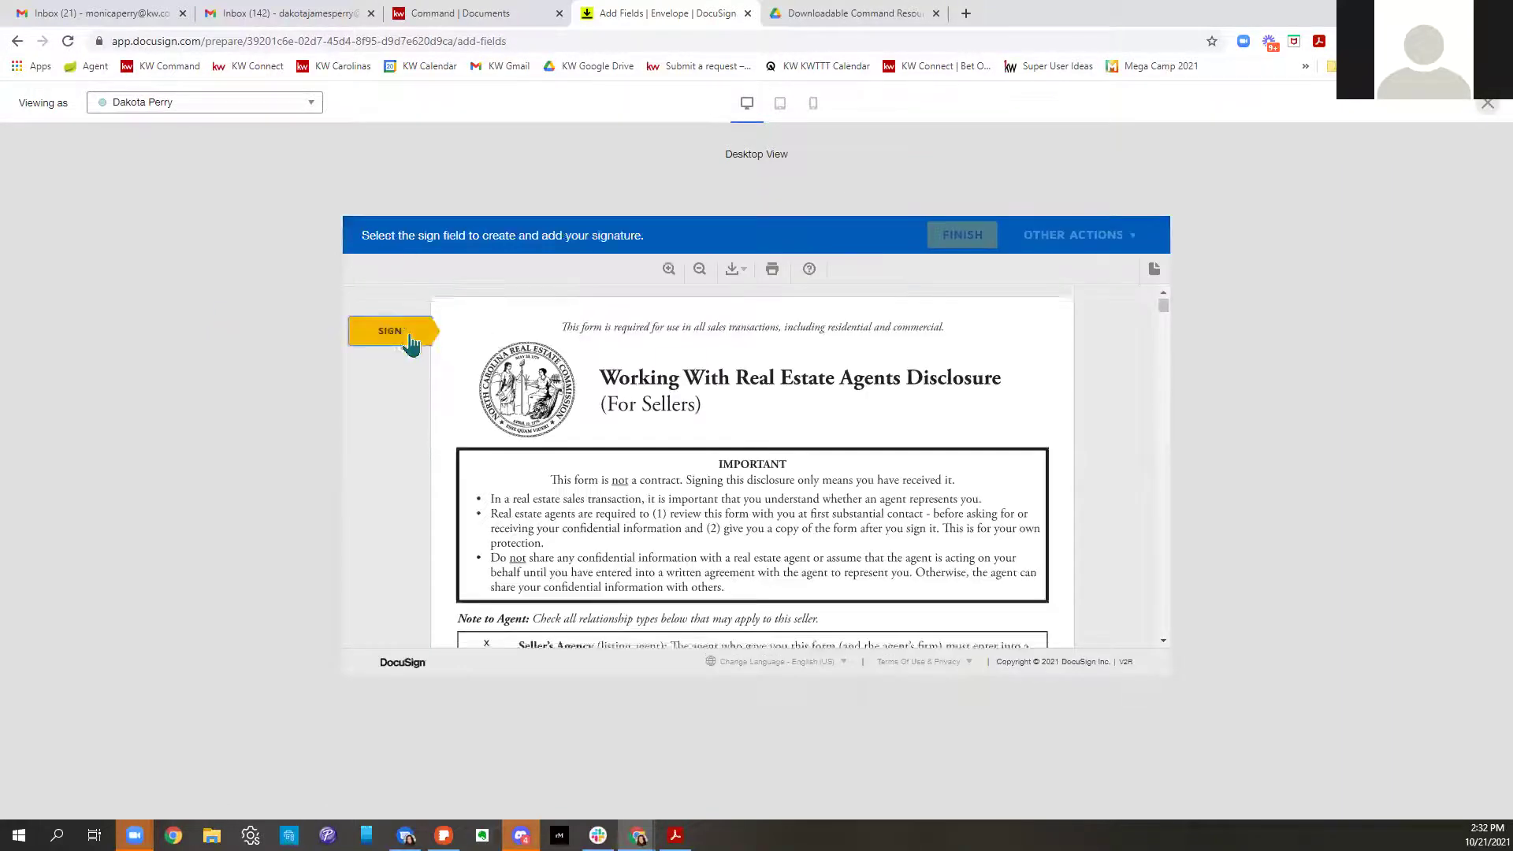
Sign as the seller and initial pages 1 and 4, paragraph 9 and Public Marketing
left_click(409, 340)
left_click(489, 463)
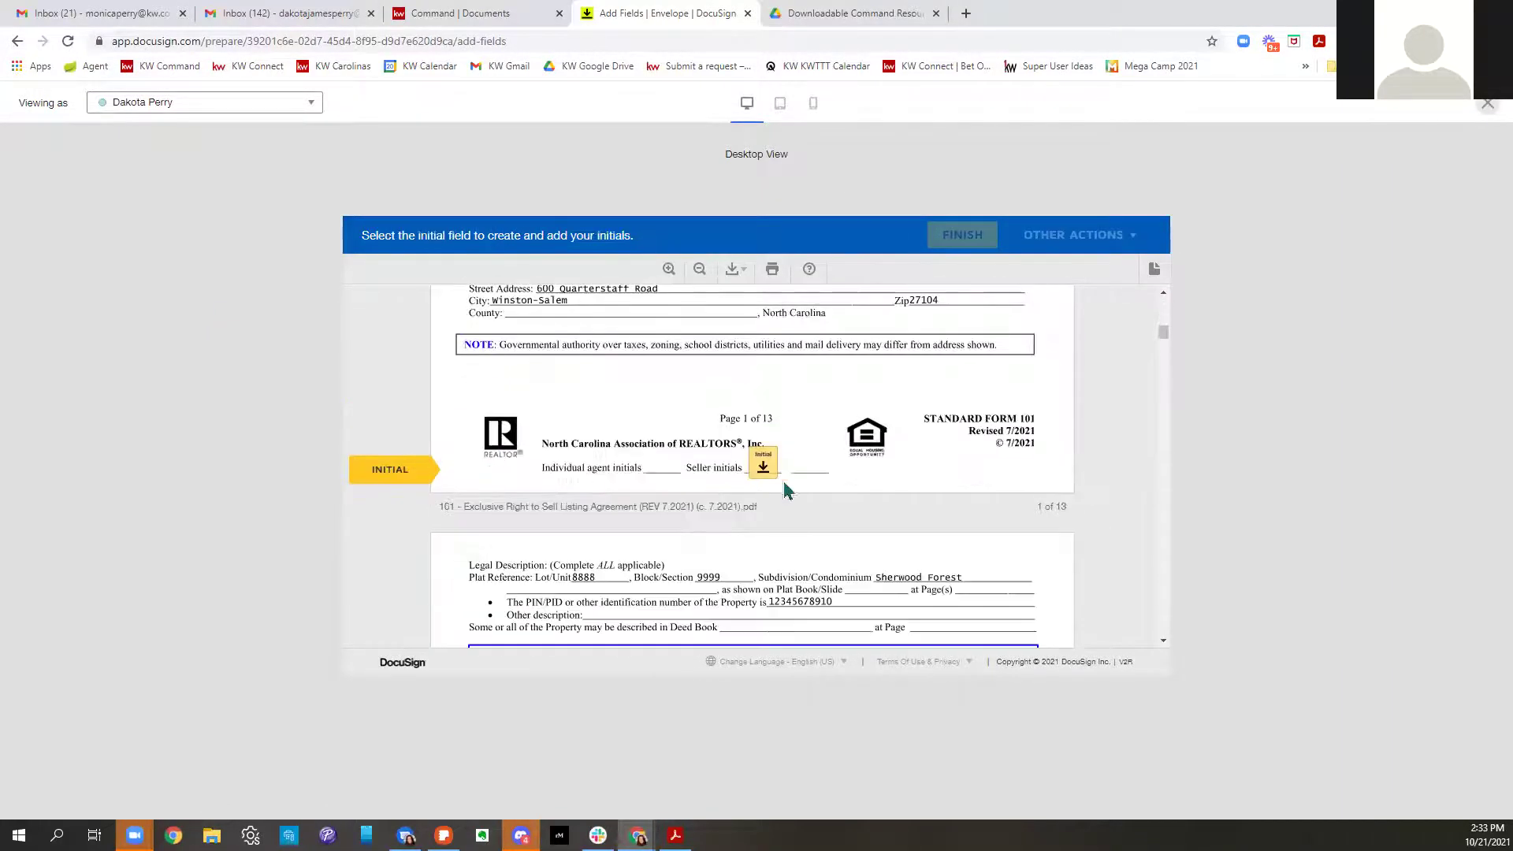
left_click(761, 467)
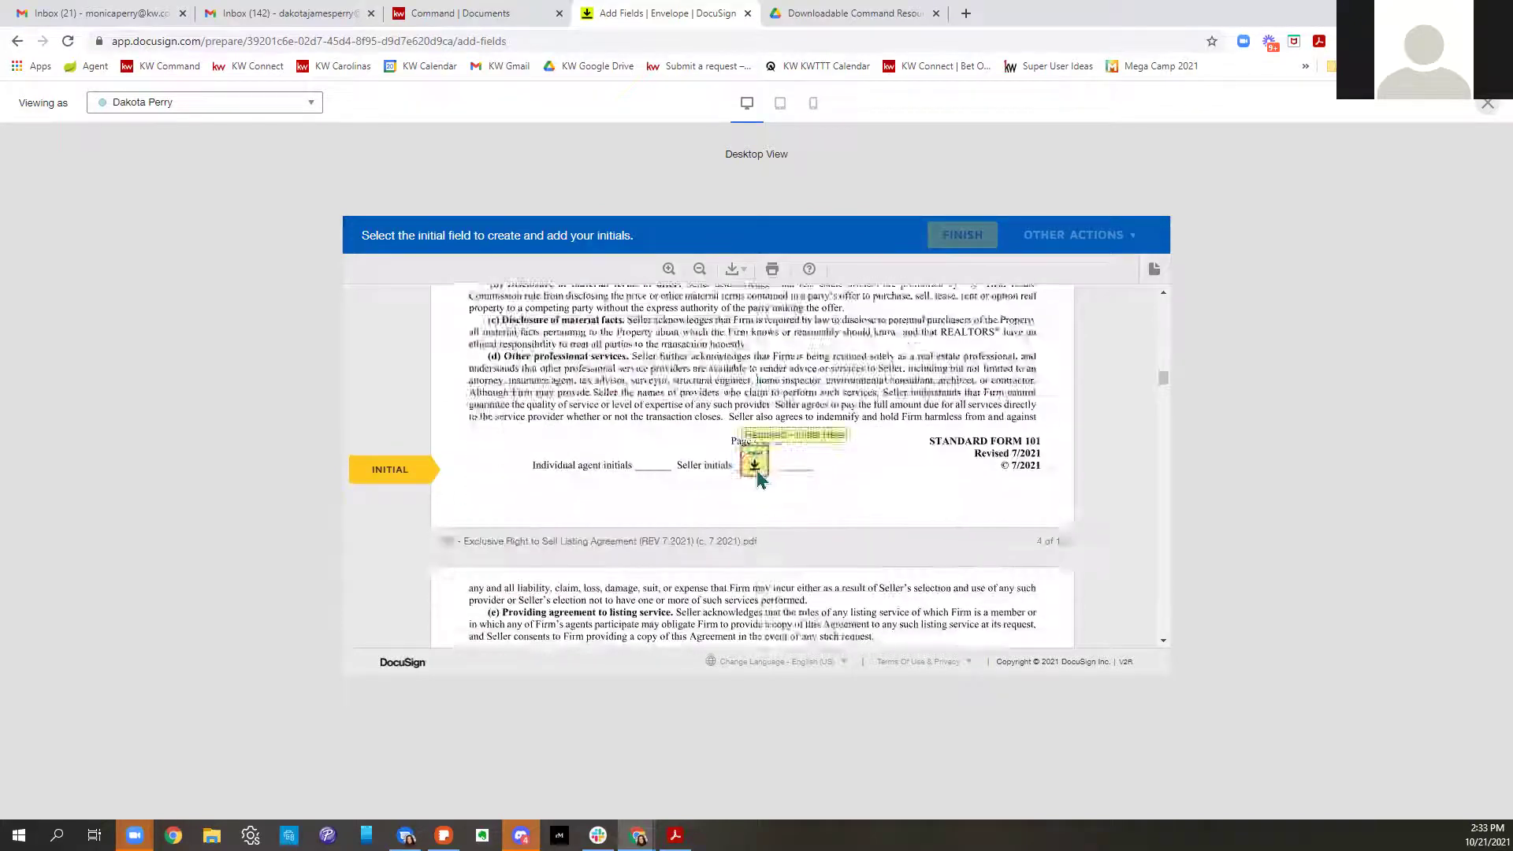
left_click(756, 469)
left_click(481, 467)
left_click(485, 471)
Initial pages 5–9 and the single dual-agency authorization, then close the preview
left_click(756, 473)
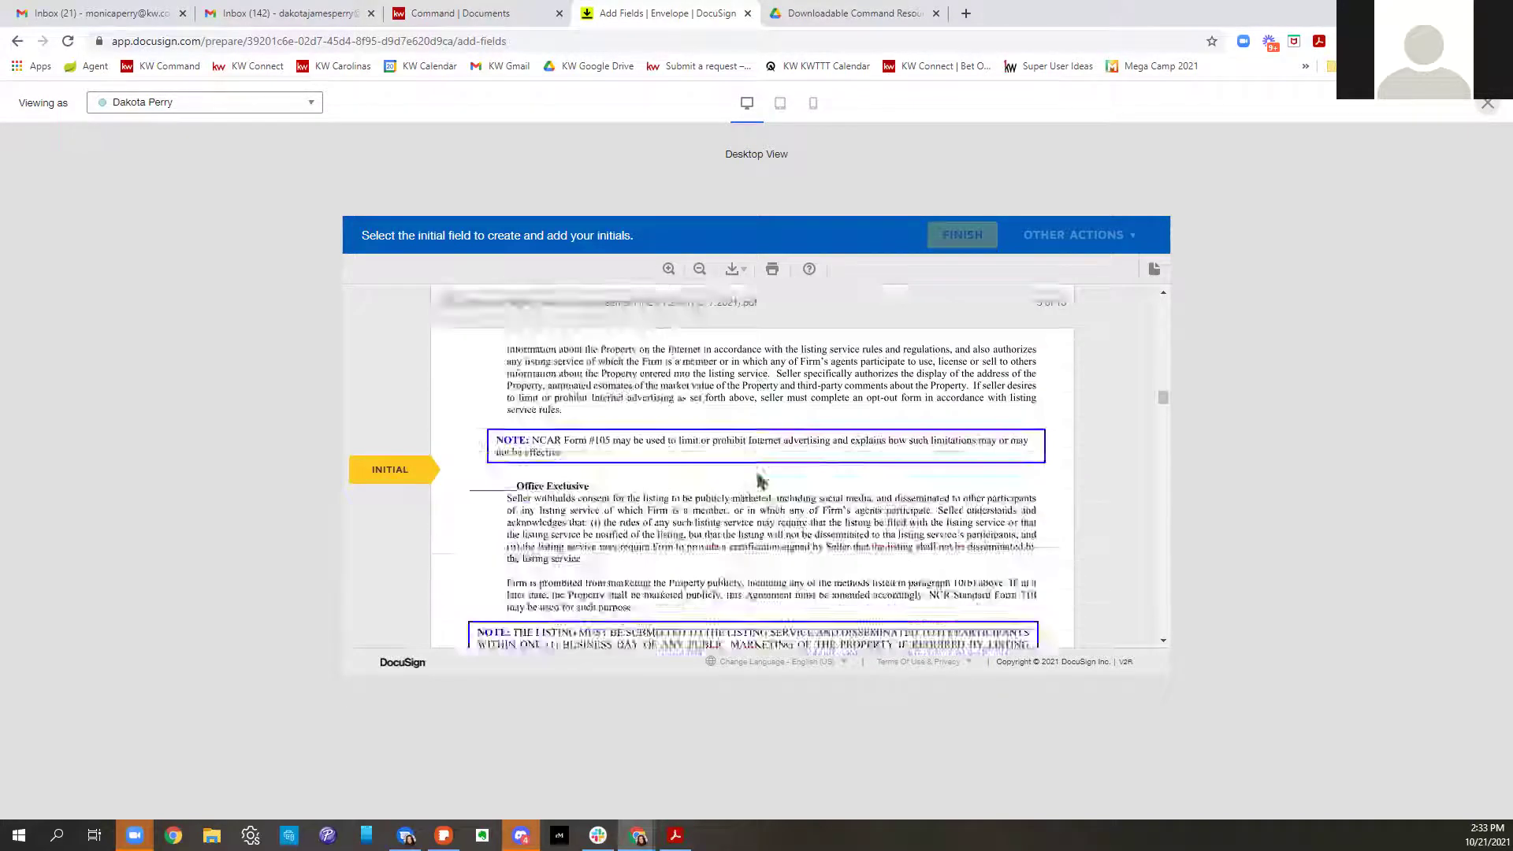
left_click(755, 474)
left_click(756, 475)
left_click(755, 474)
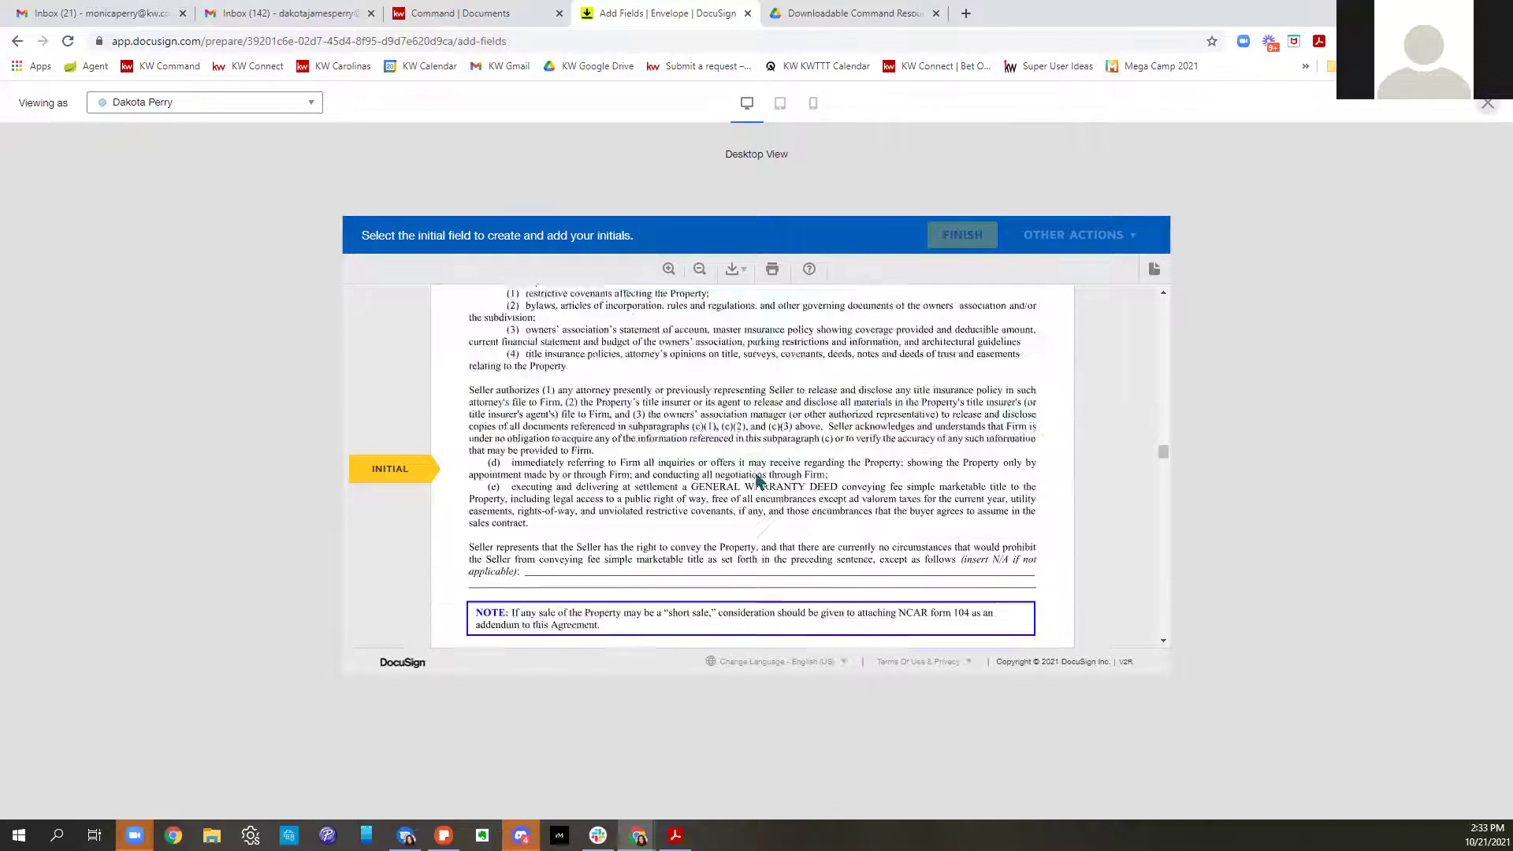
left_click(756, 471)
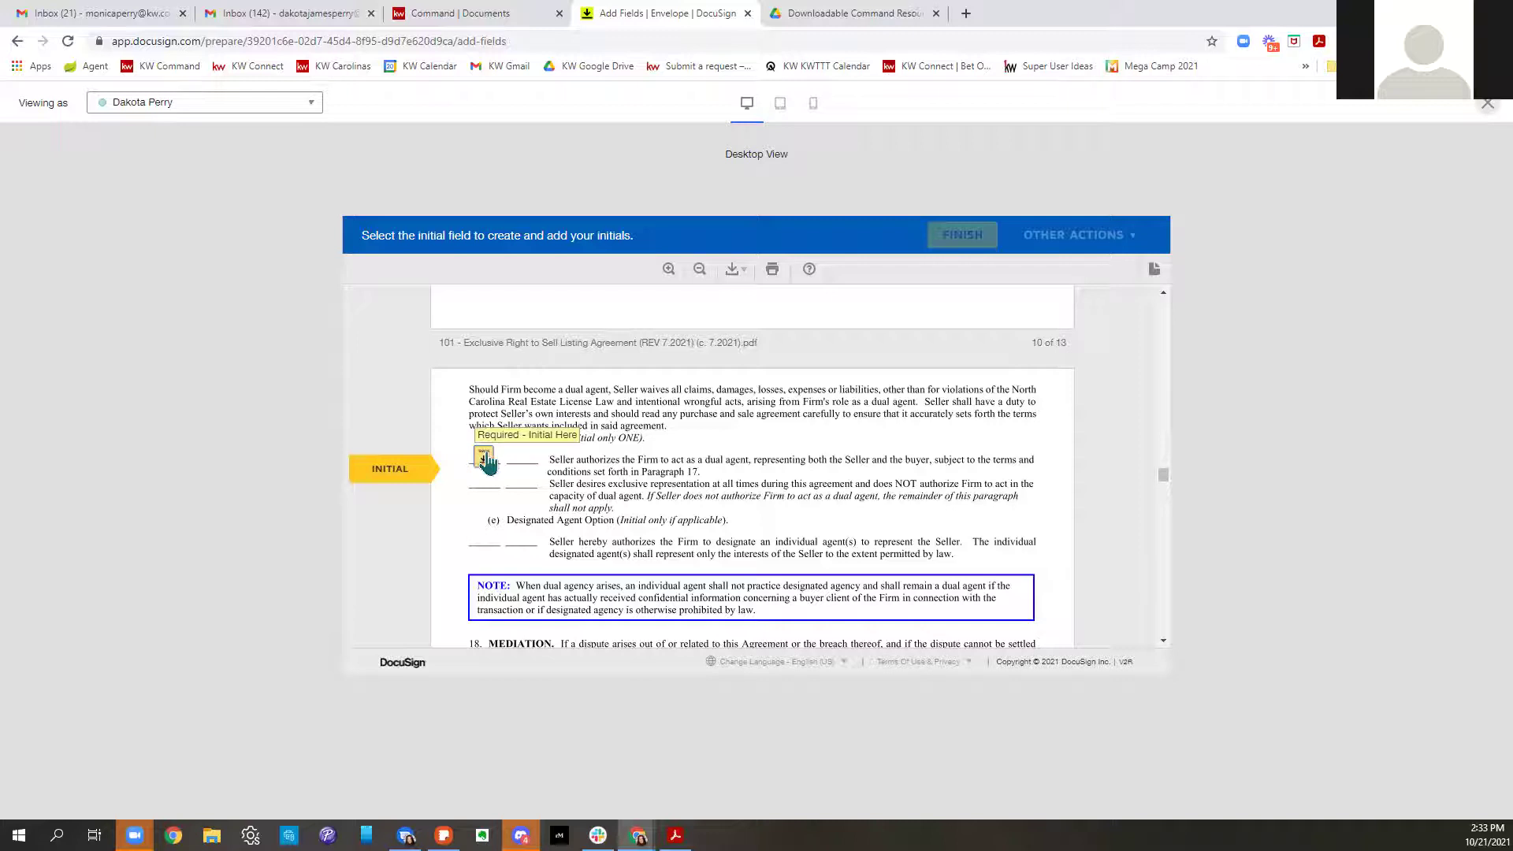
left_click(485, 460)
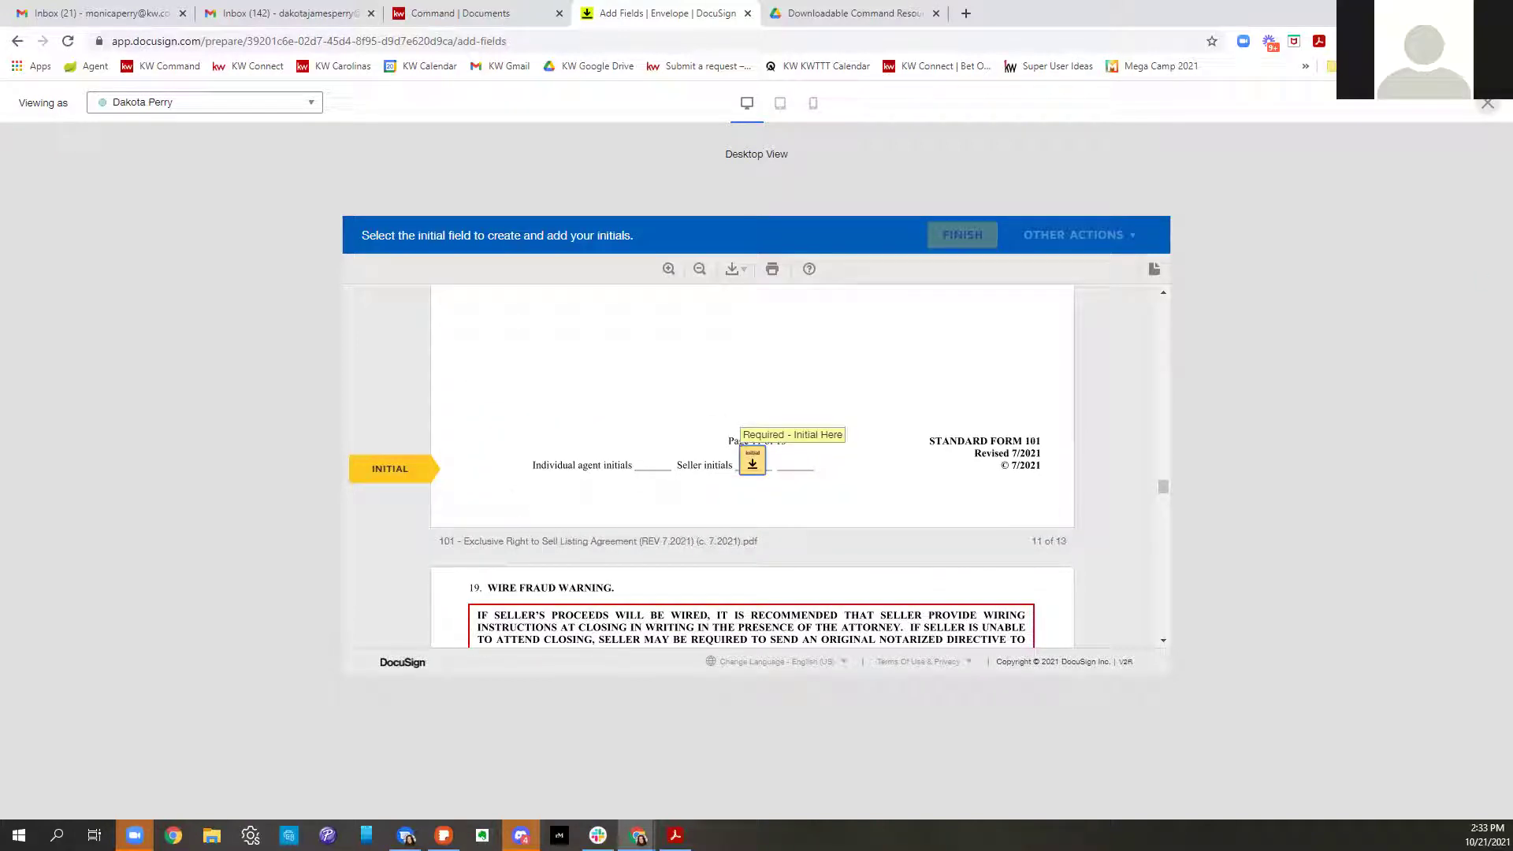
left_click(1486, 103)
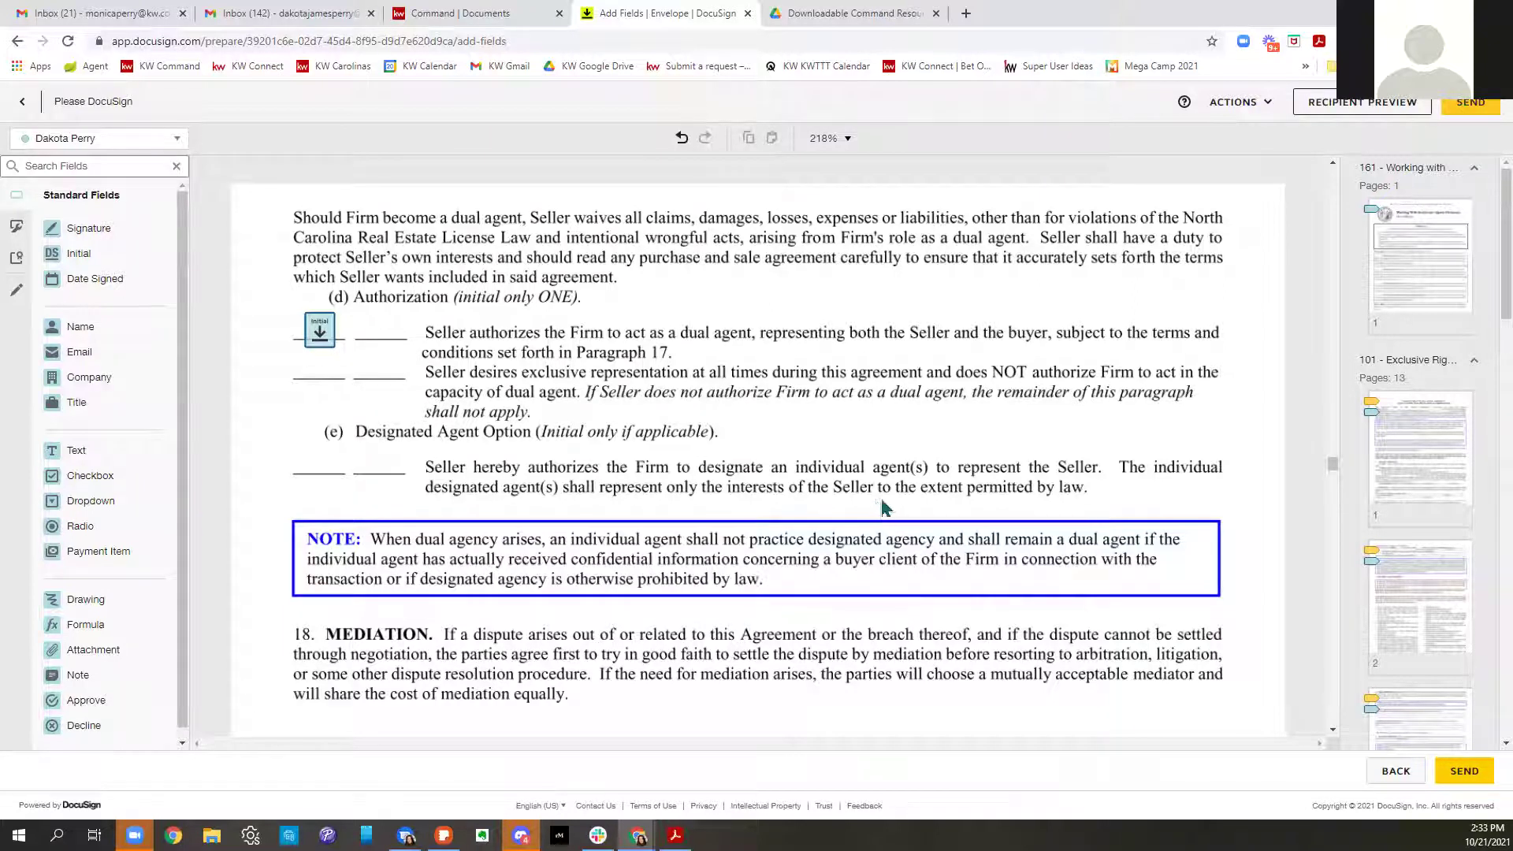
scroll(887, 506, "down", 1)
scroll(888, 506, "down", 10)
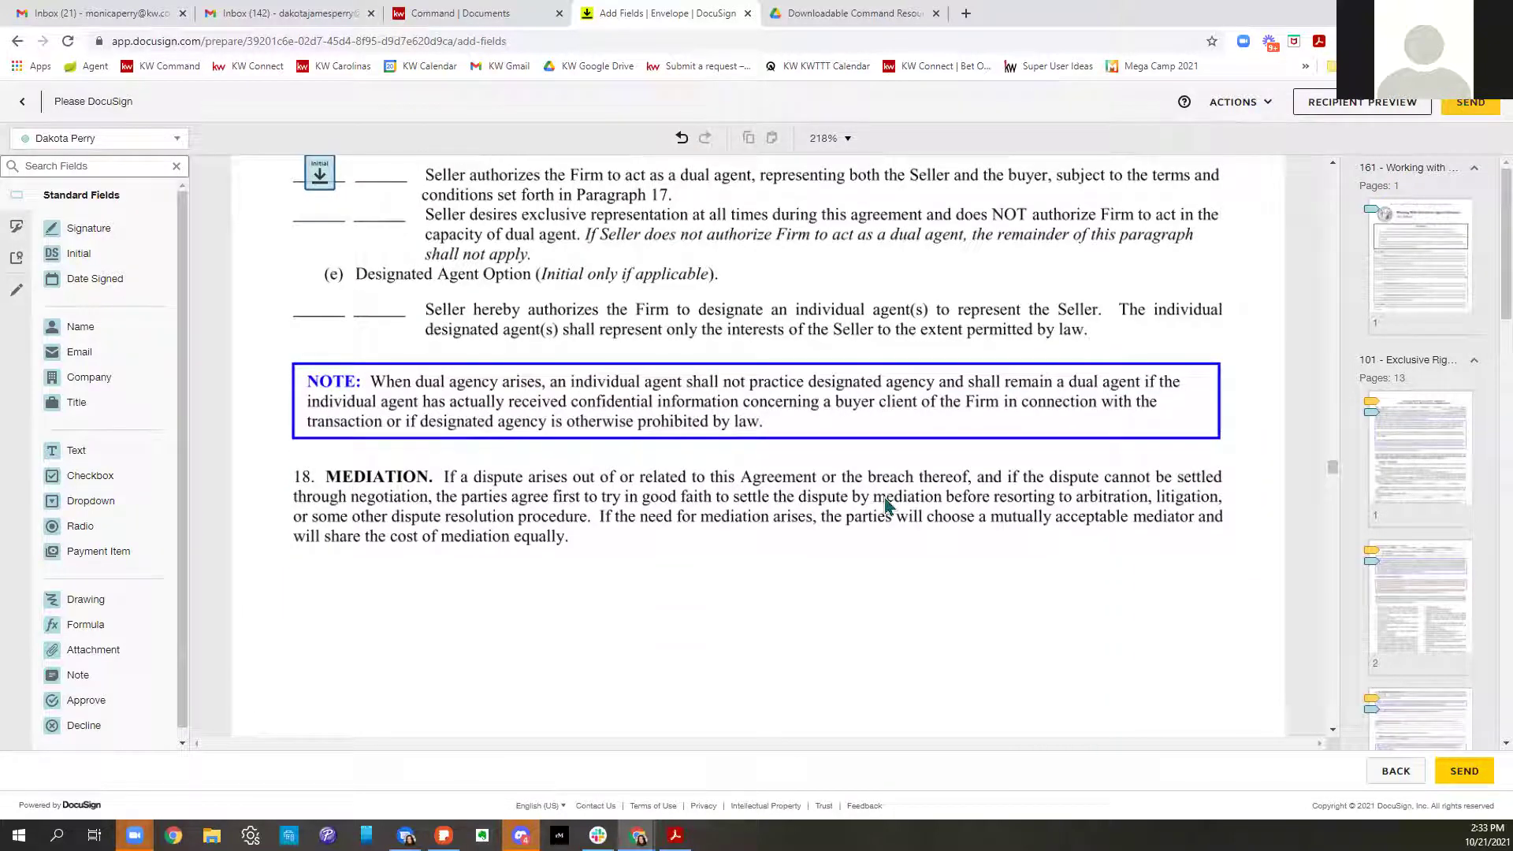
scroll(888, 506, "down", 10)
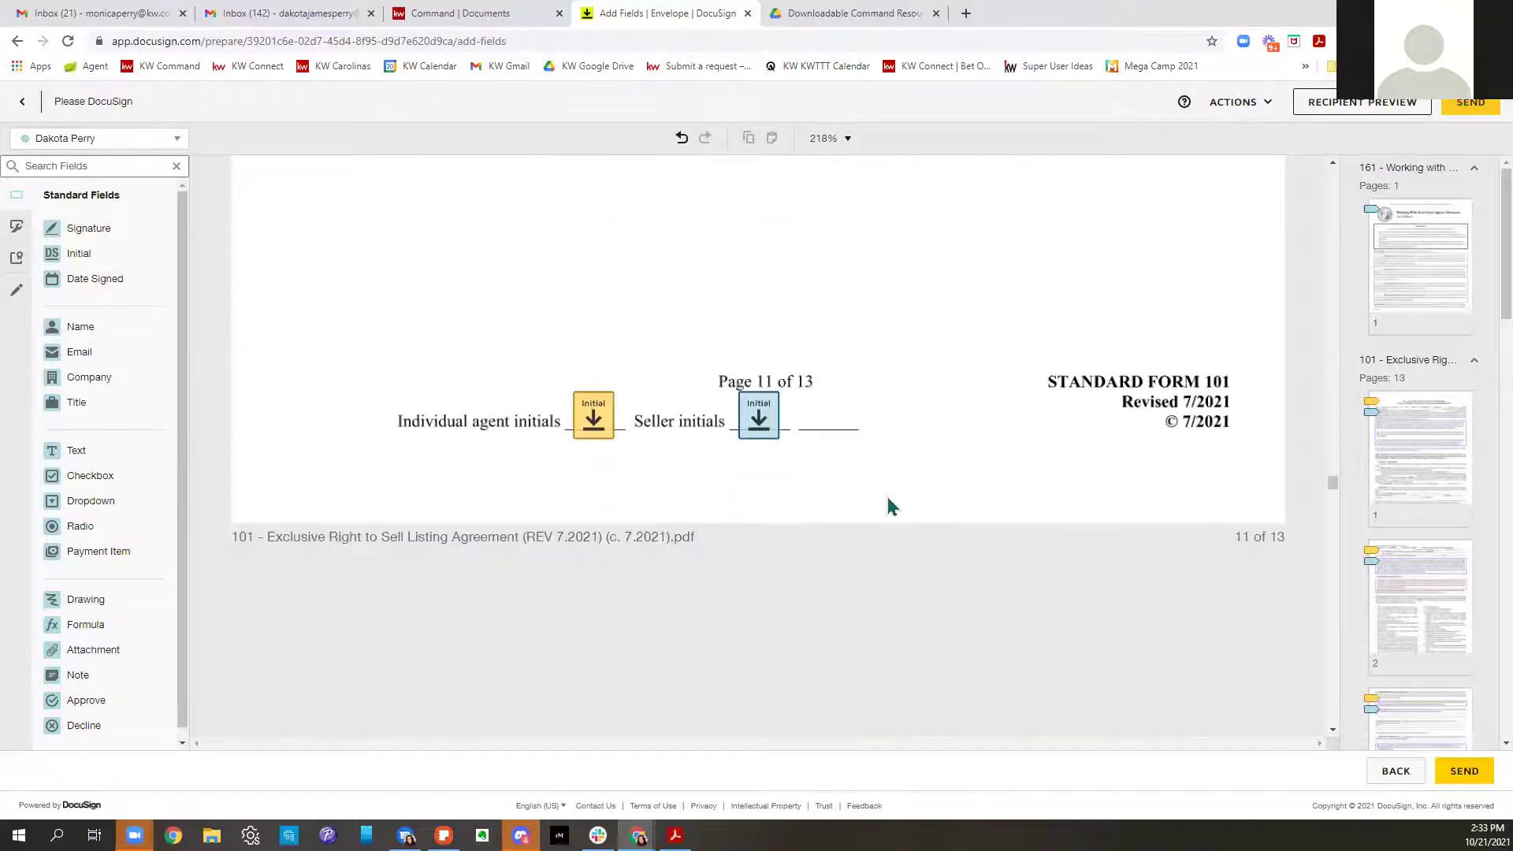
scroll(893, 506, "down", 10)
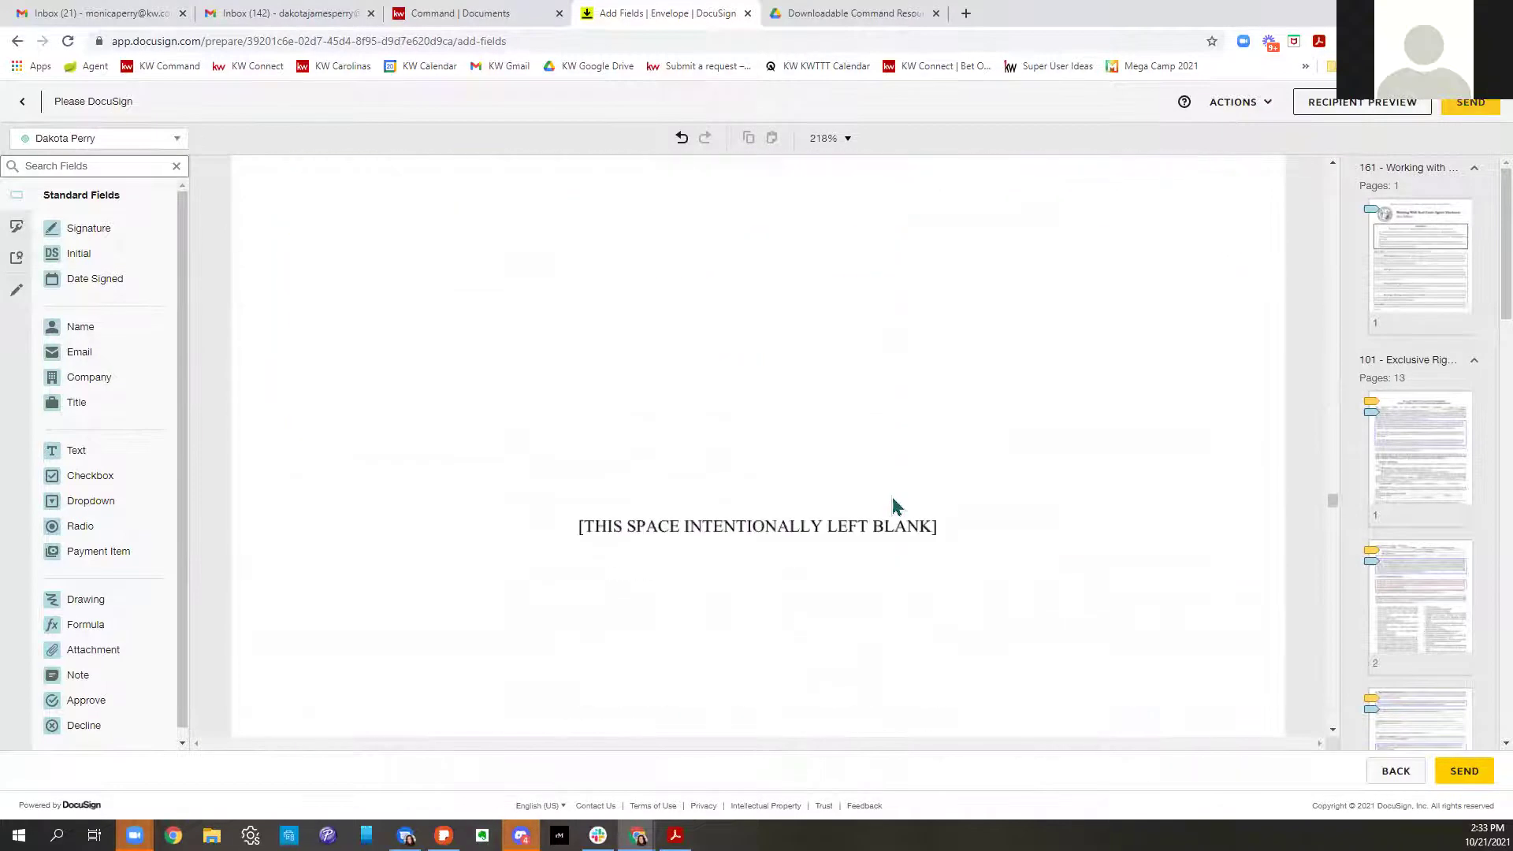
scroll(900, 506, "down", 3)
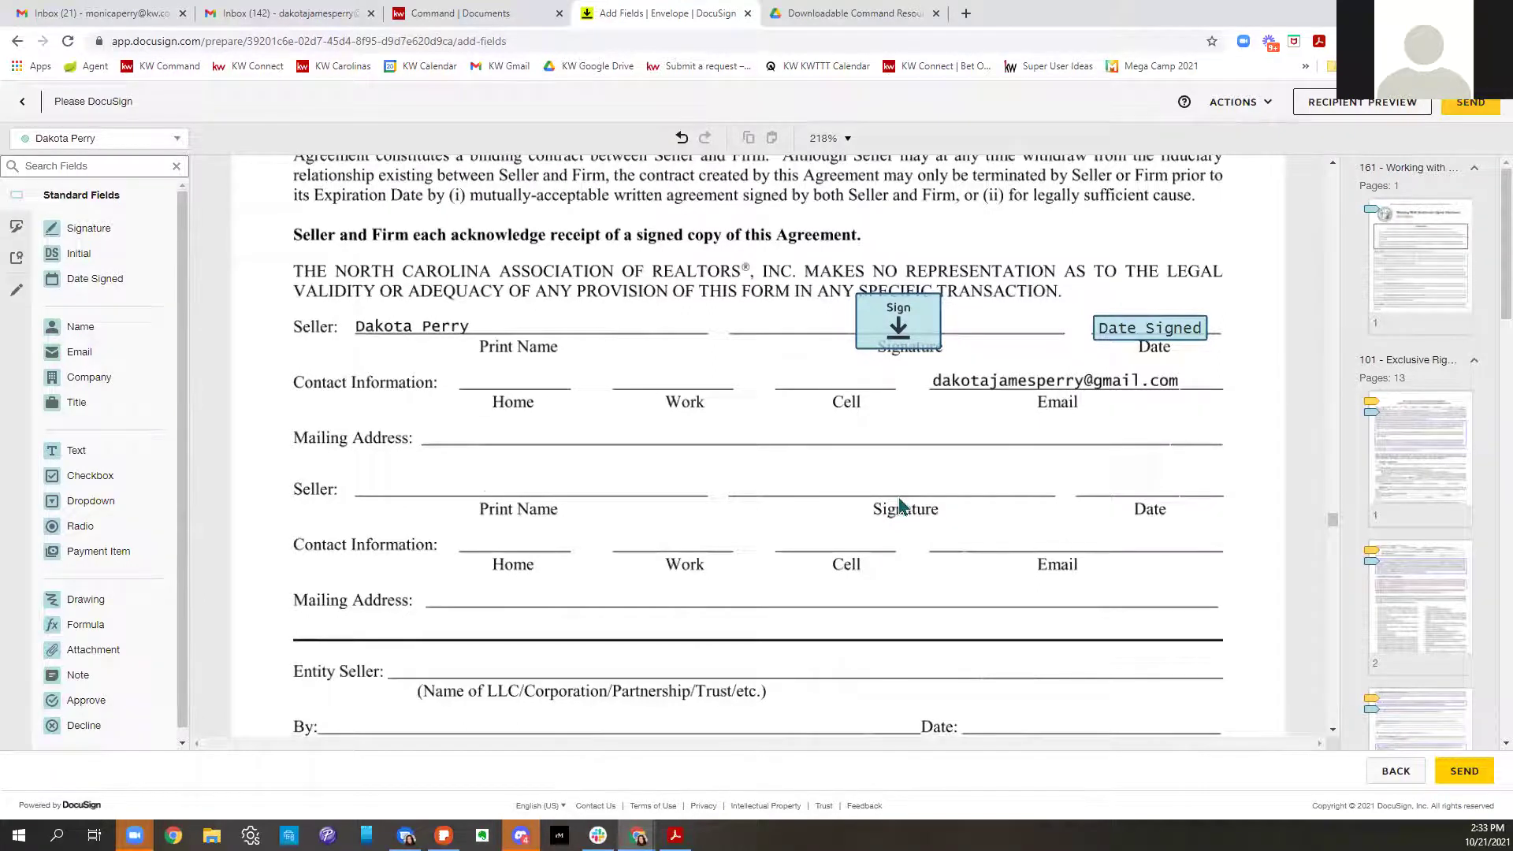
scroll(901, 506, "down", 10)
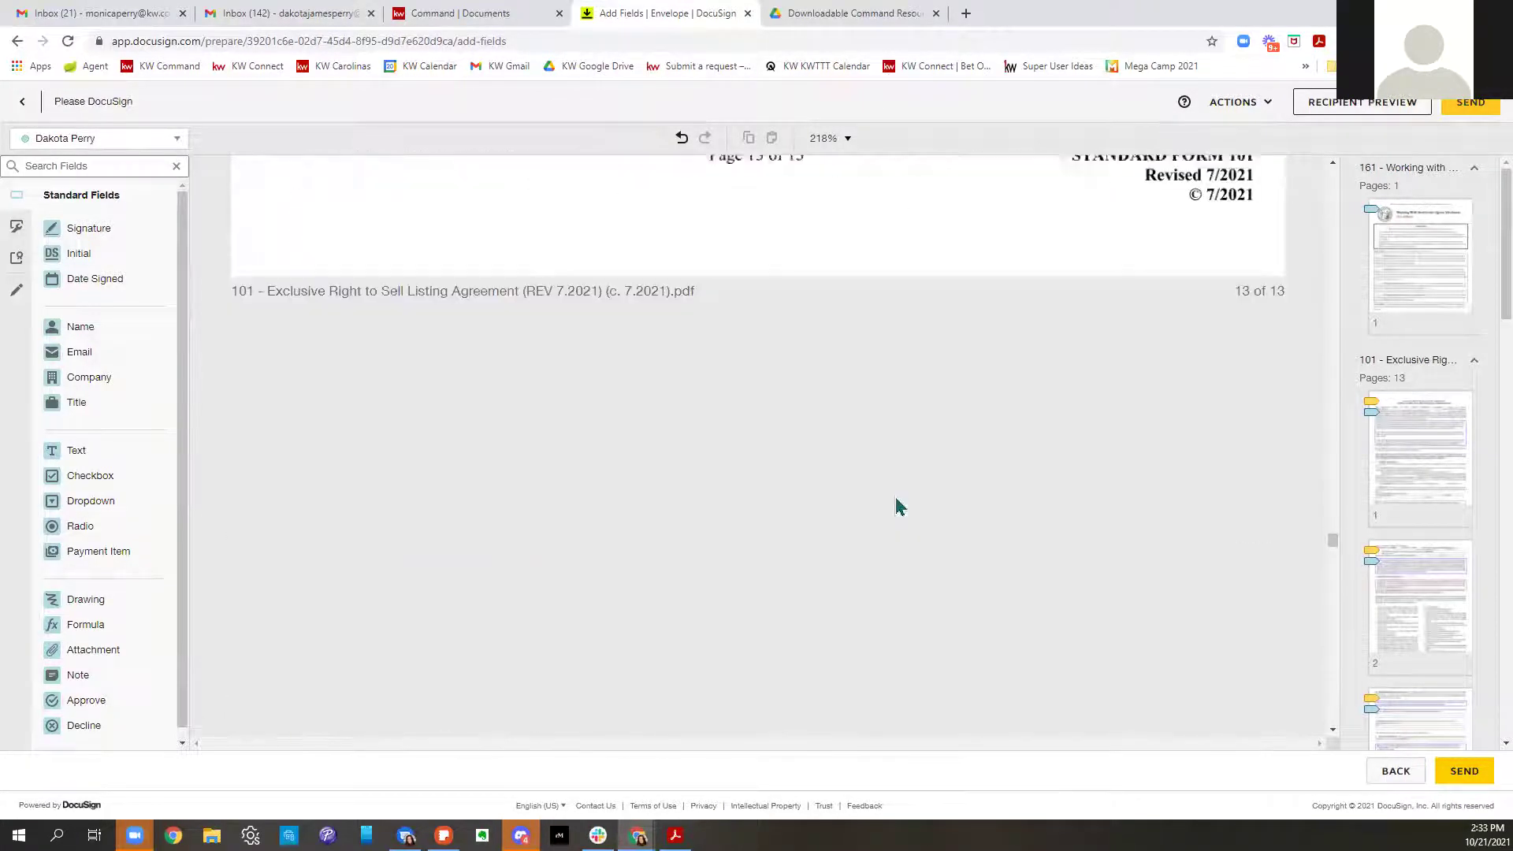
scroll(900, 506, "down", 15)
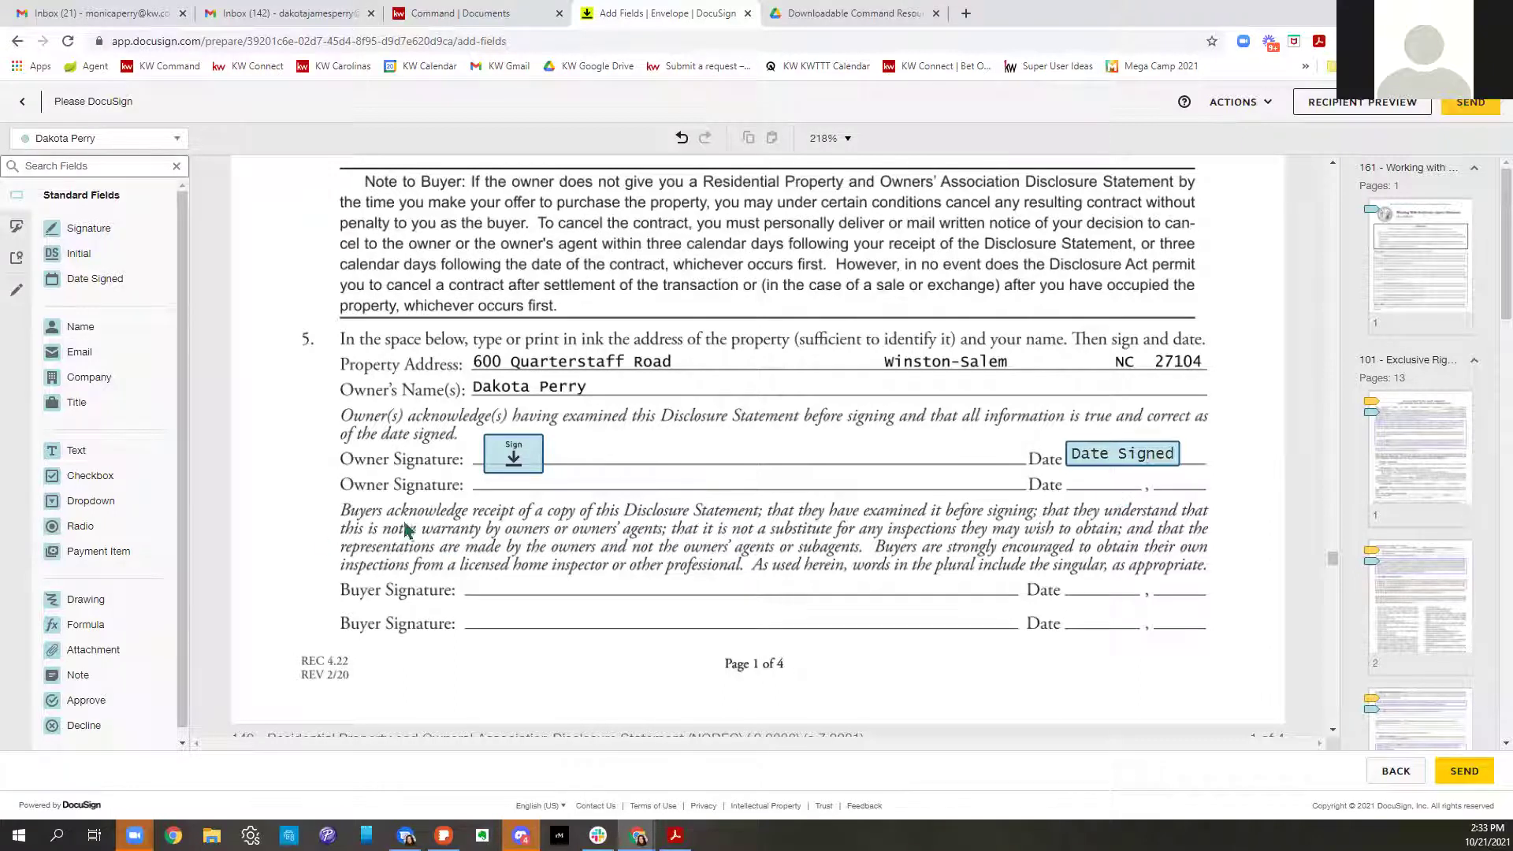
scroll(1147, 502, "down", 5)
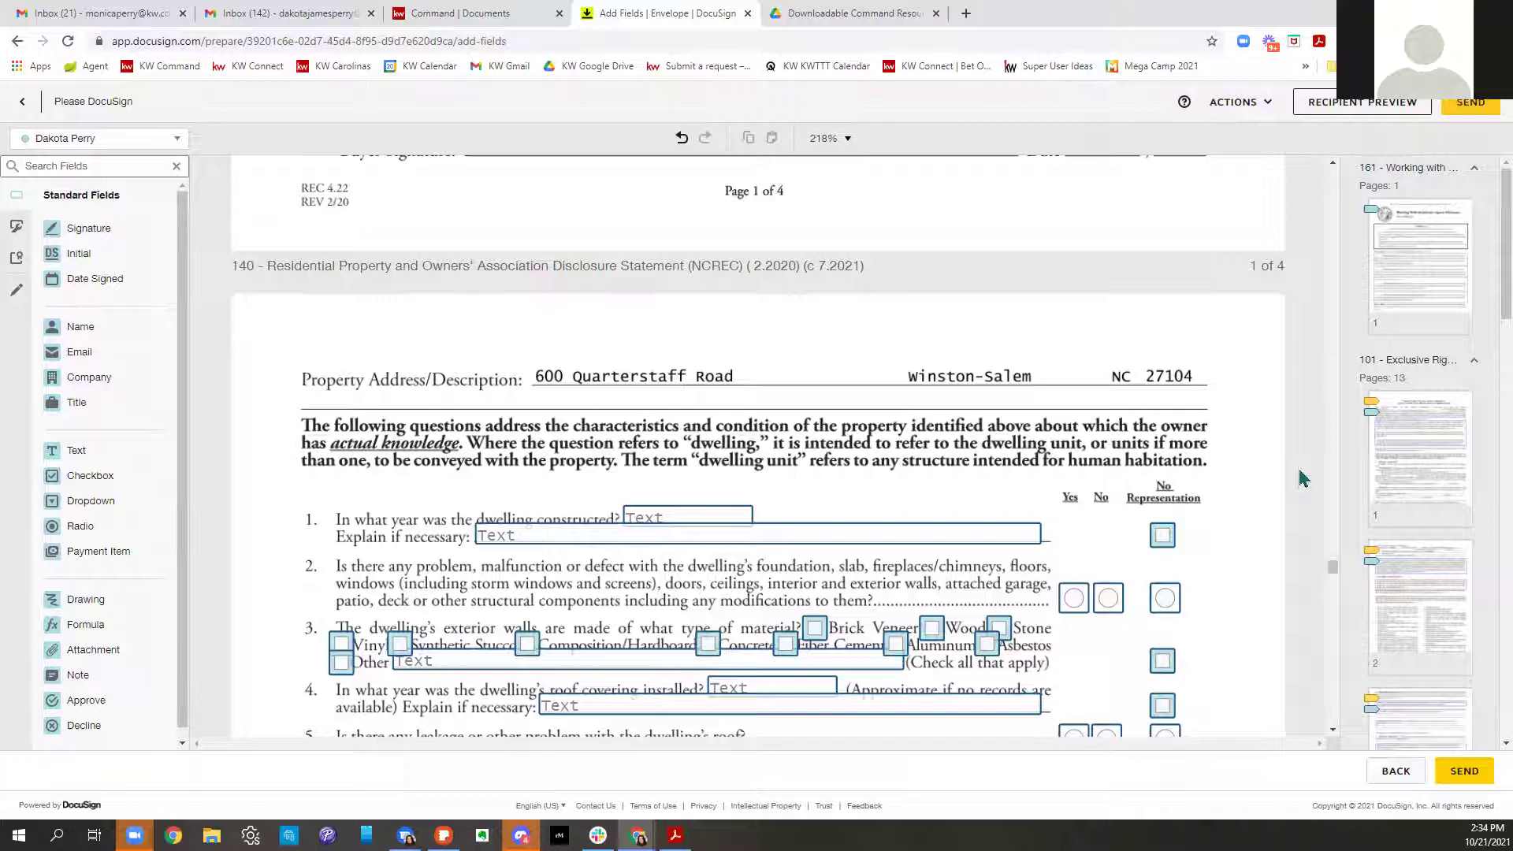
Open the seller's recipient preview and scroll down through the documents to the disclosure statement
left_click(1340, 106)
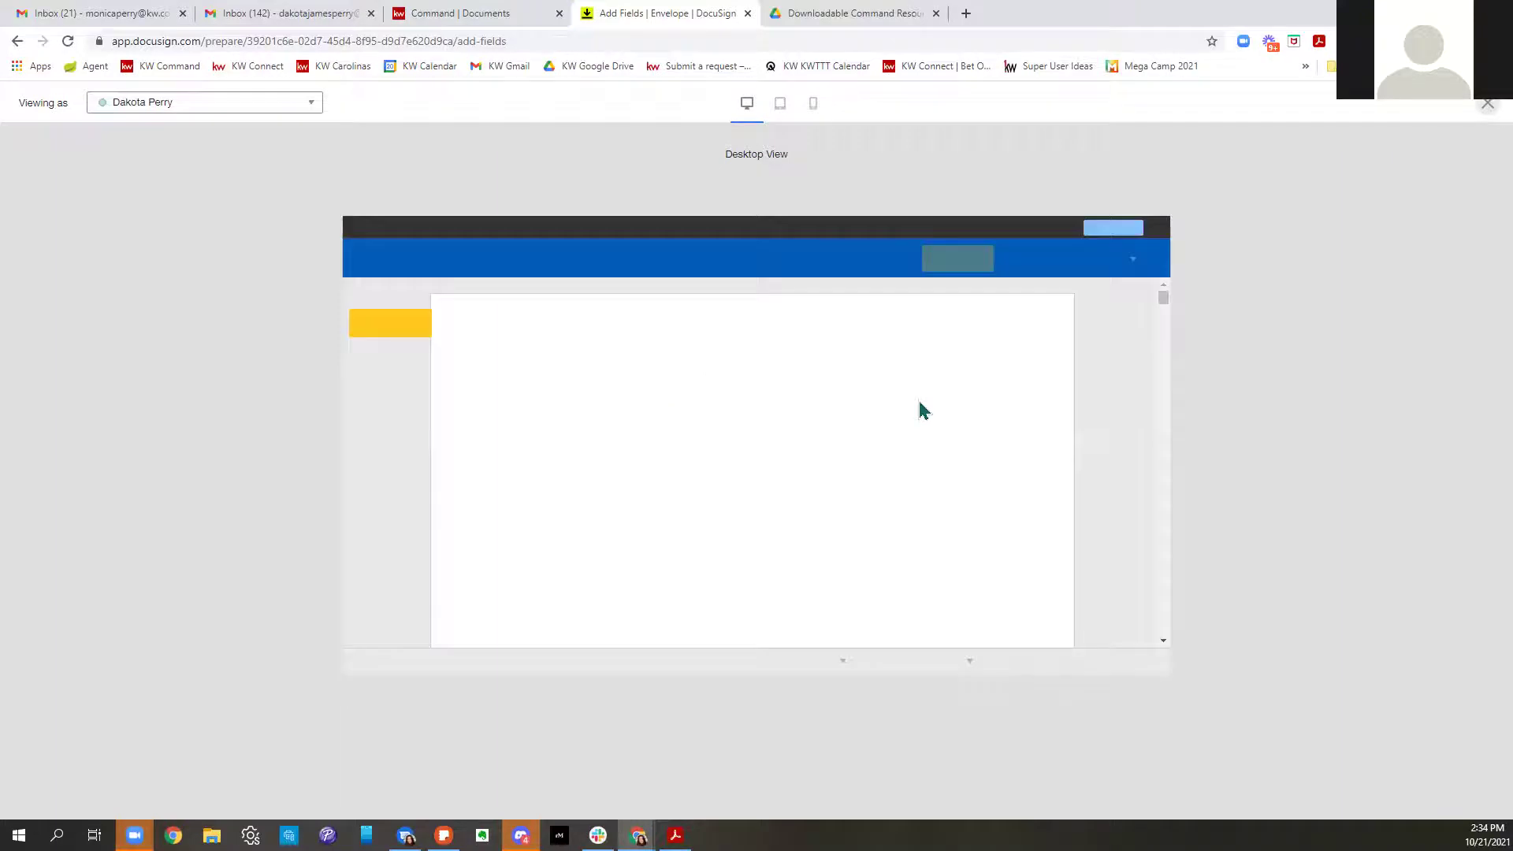
scroll(924, 411, "down", 20)
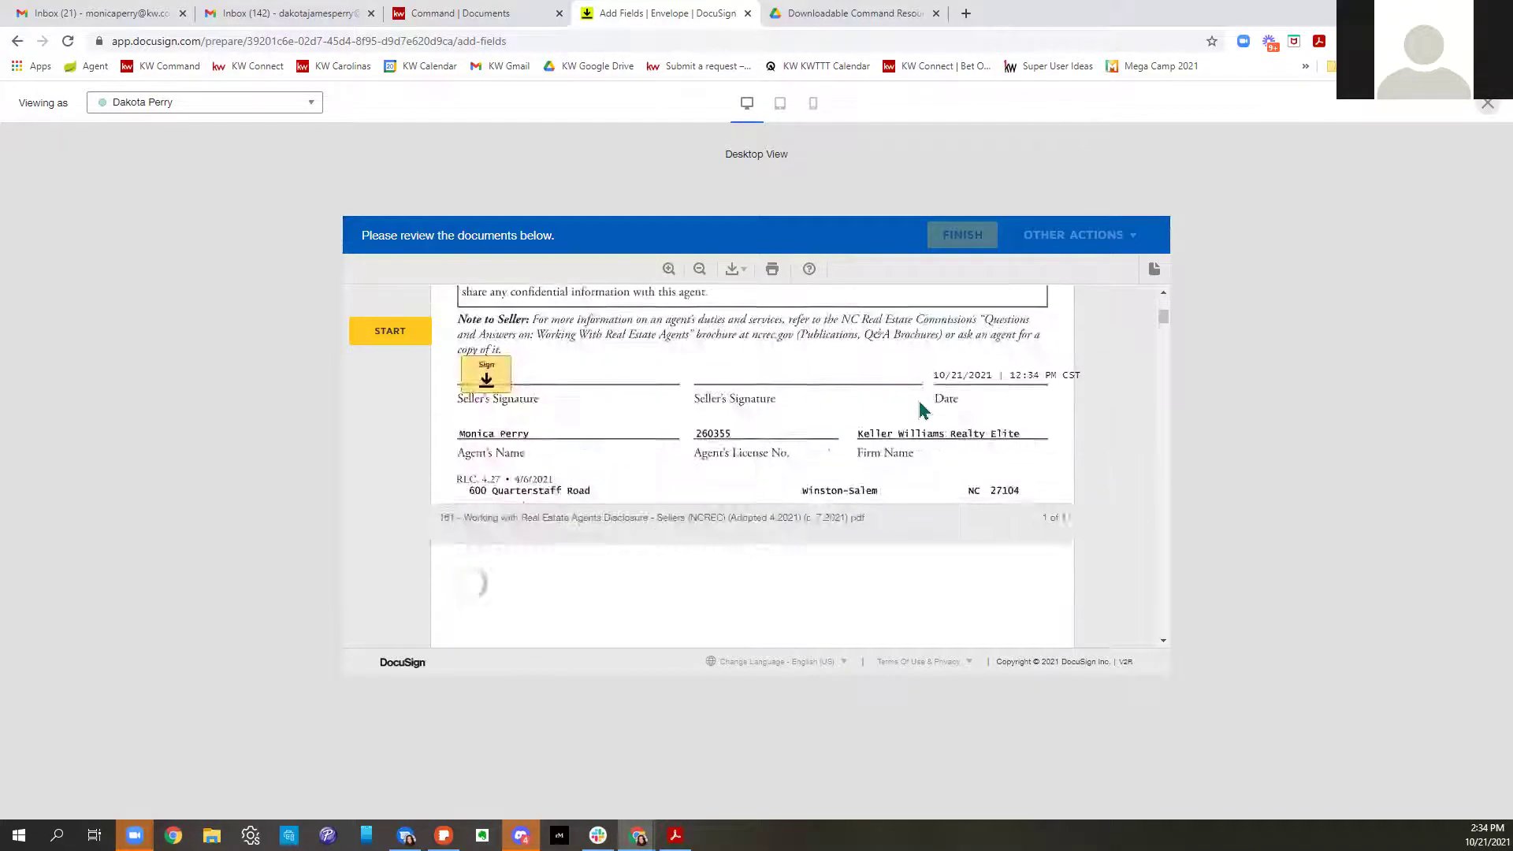
scroll(924, 412, "down", 15)
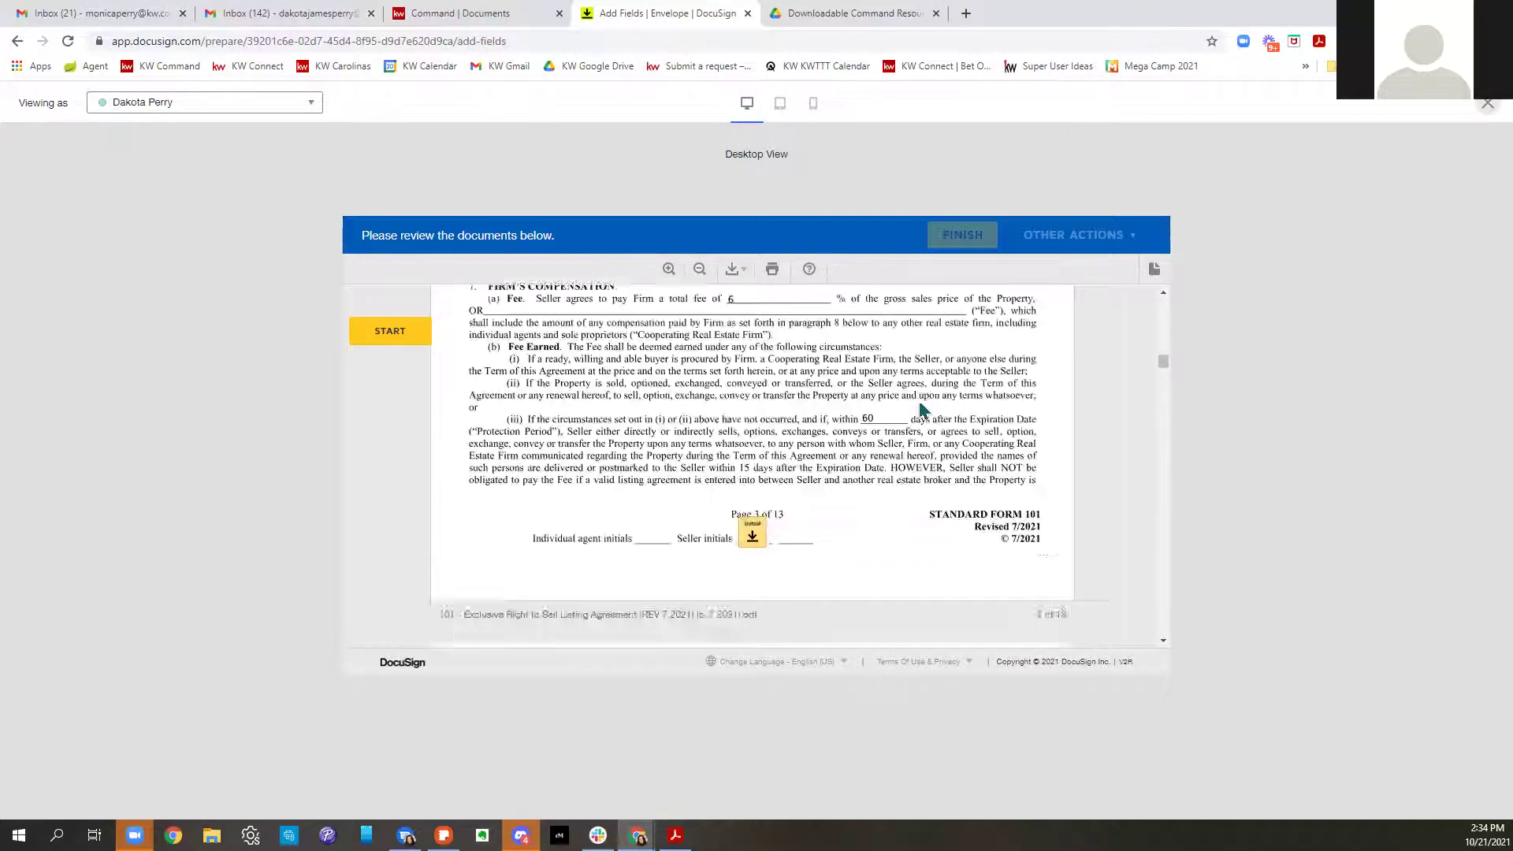
scroll(924, 411, "down", 9)
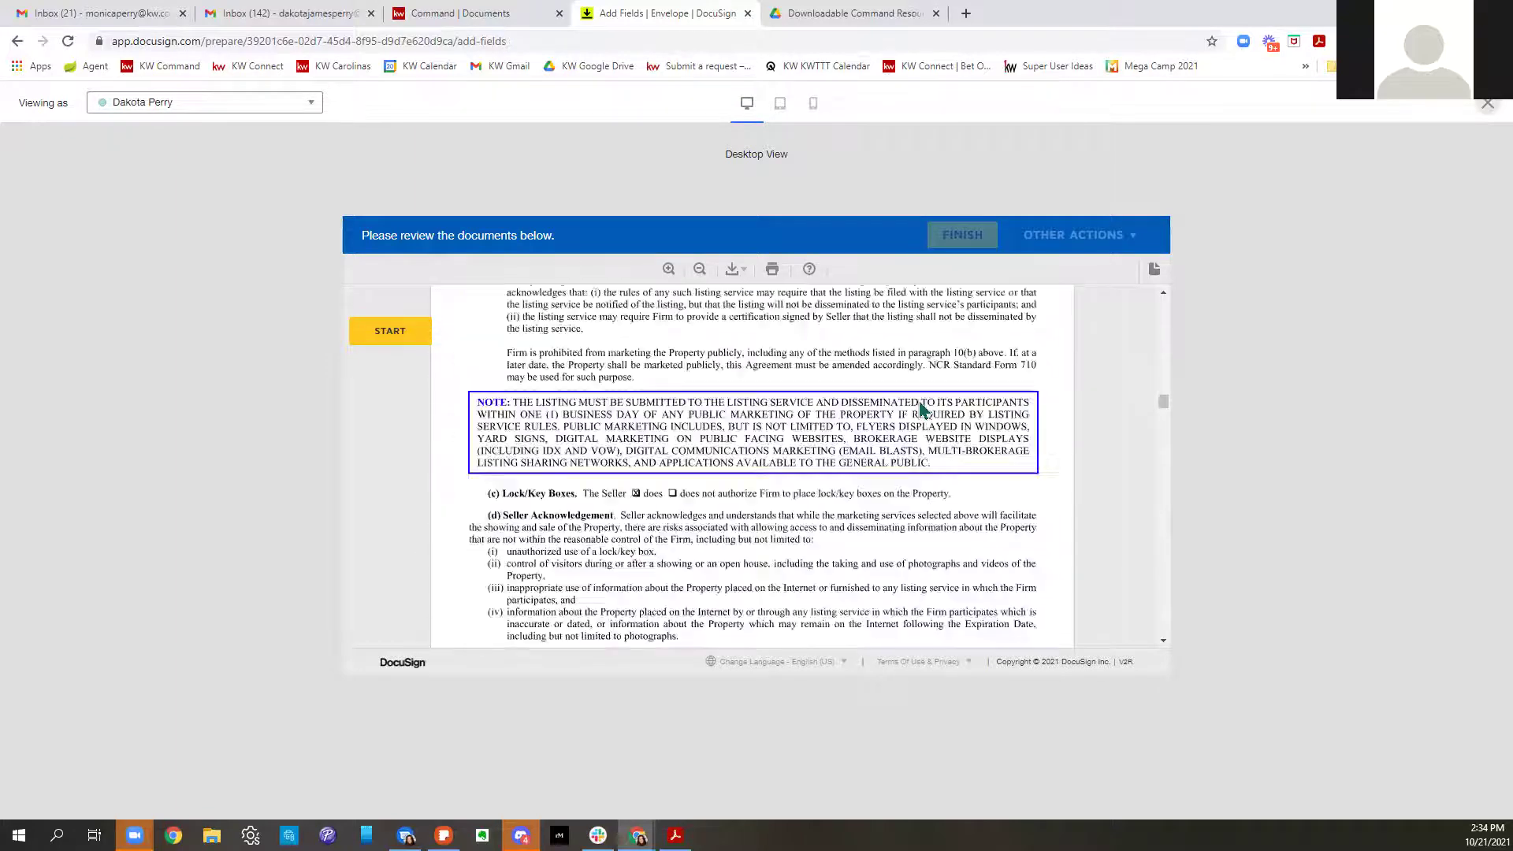
scroll(924, 412, "down", 12)
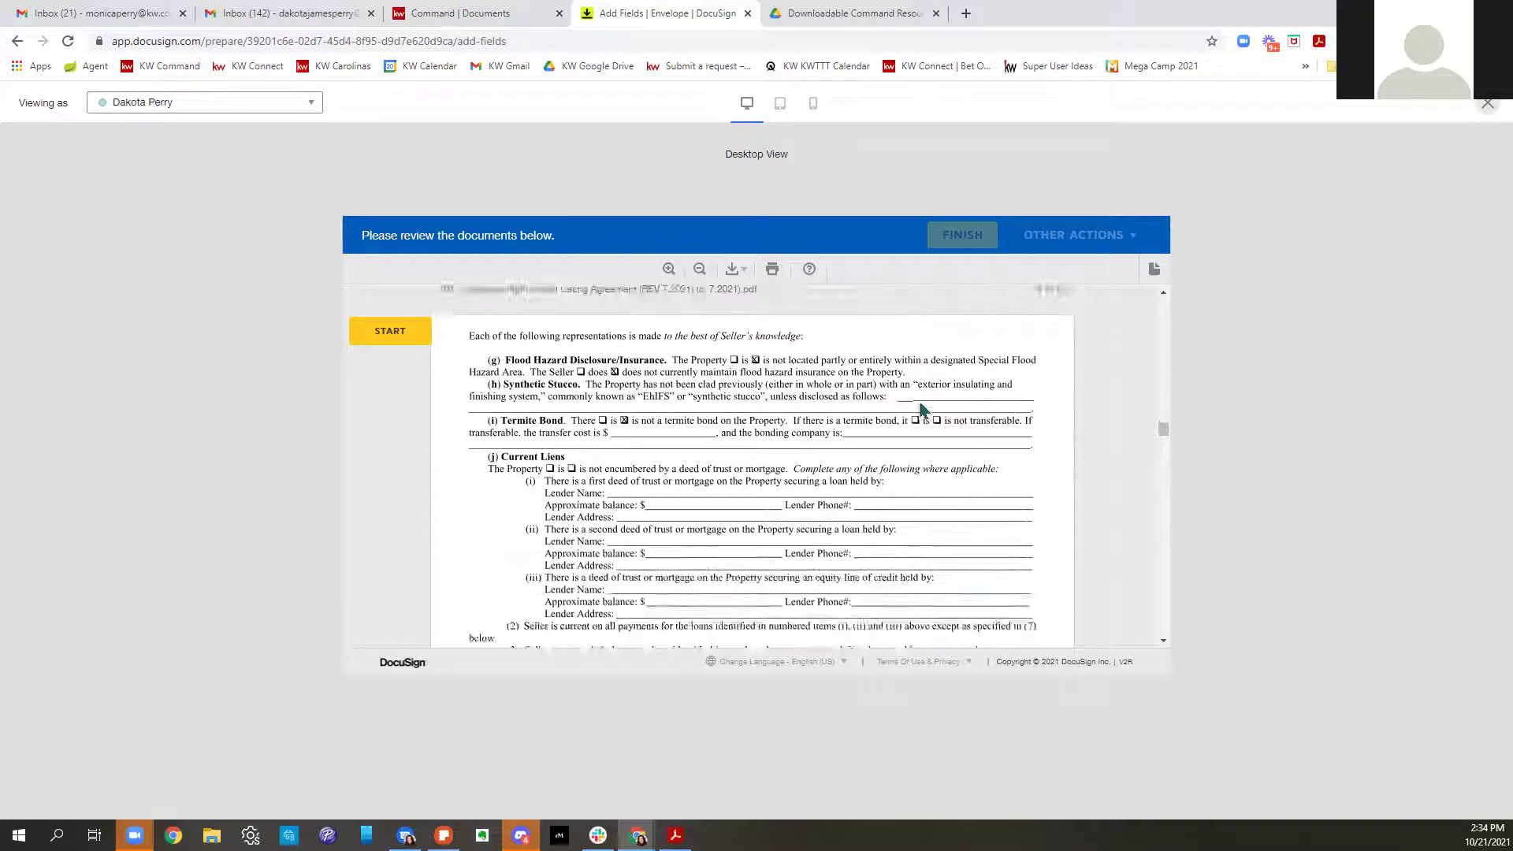
scroll(924, 411, "down", 15)
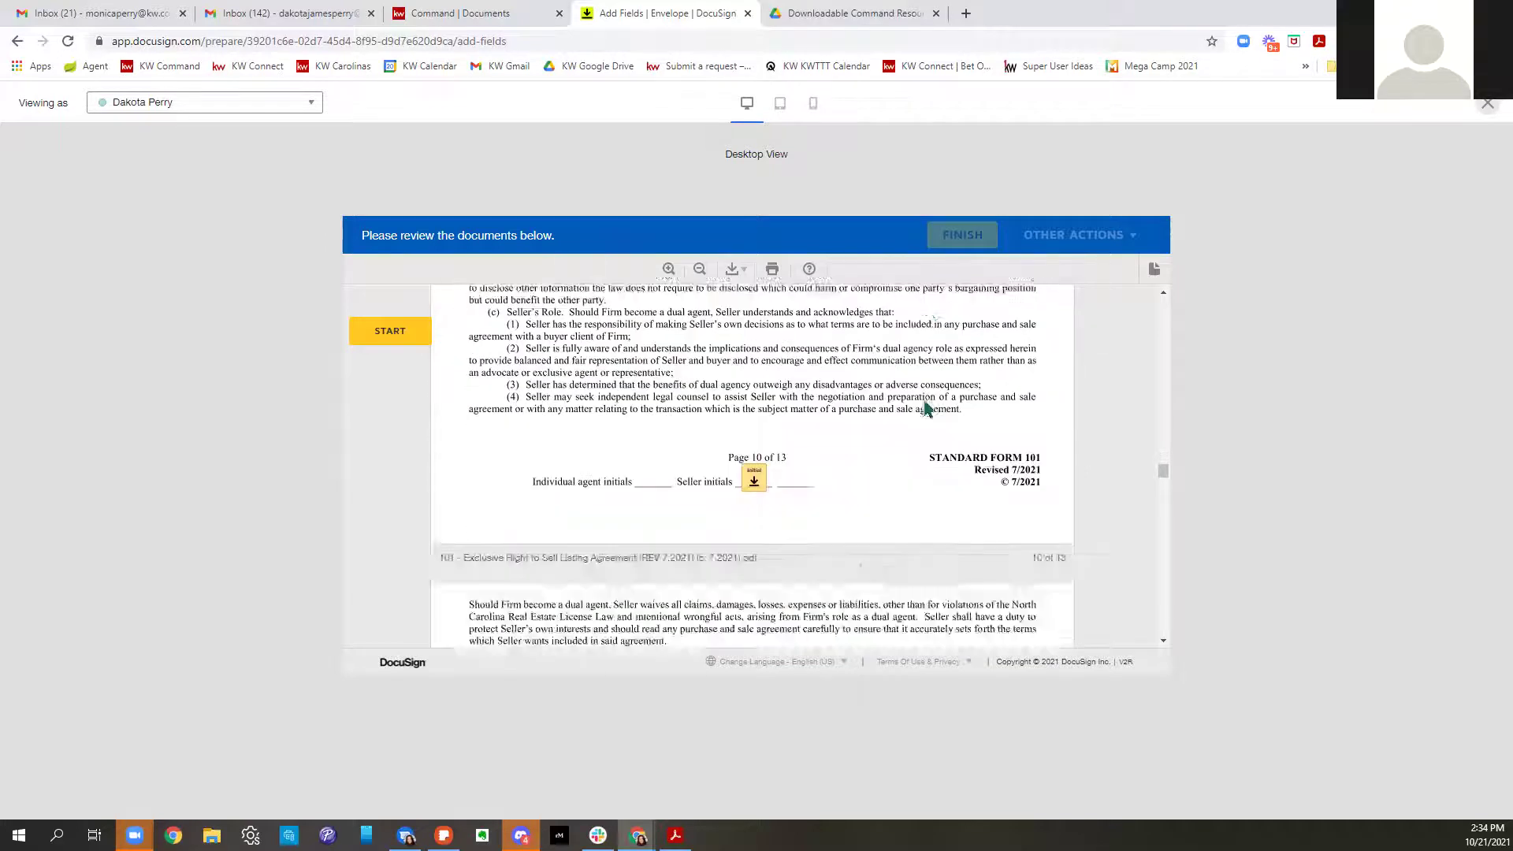
scroll(925, 409, "down", 12)
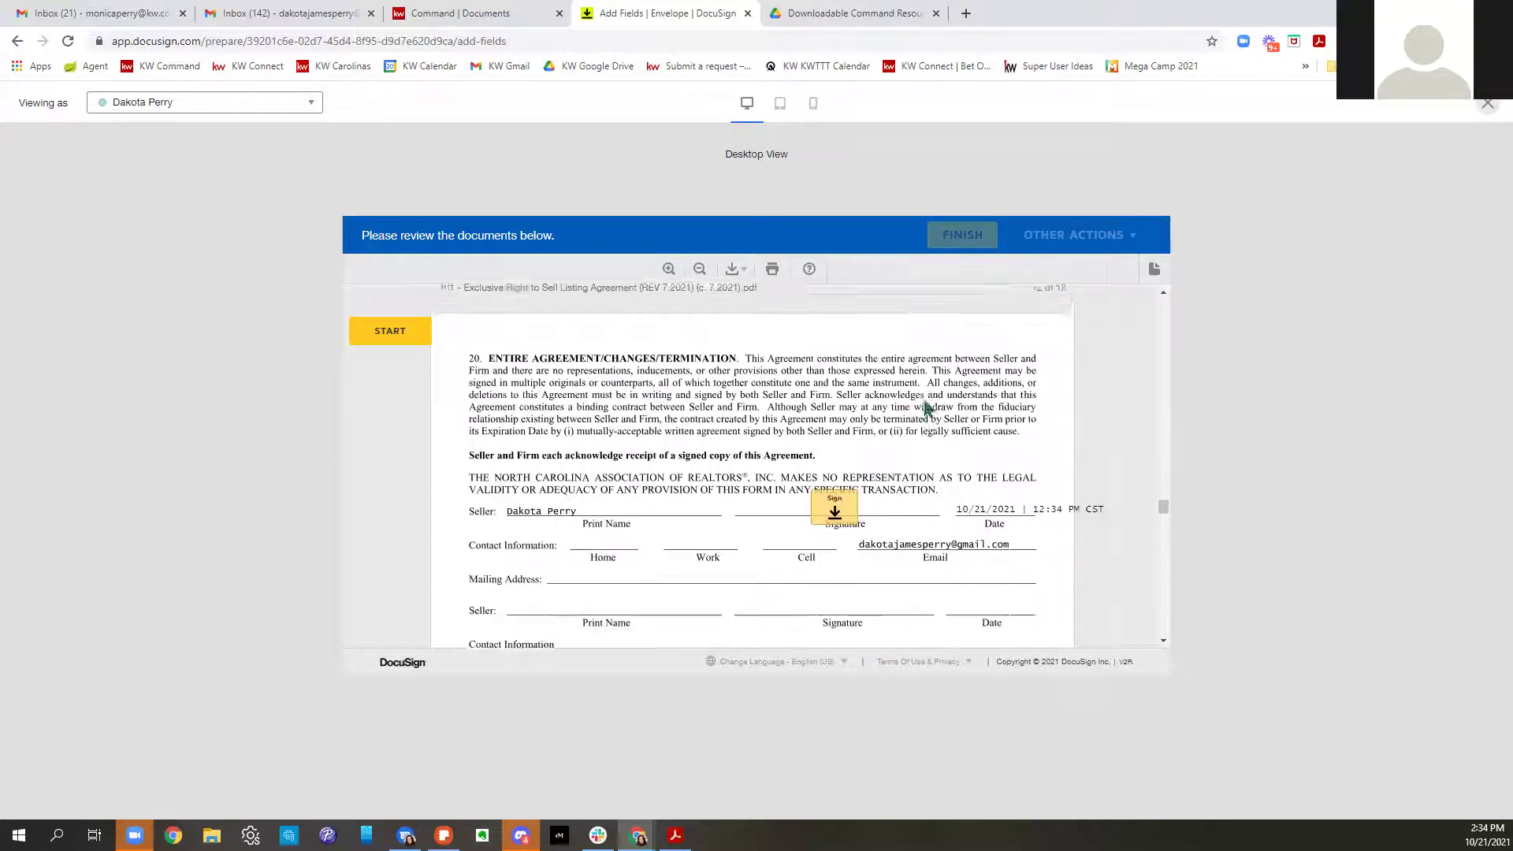
scroll(924, 408, "down", 12)
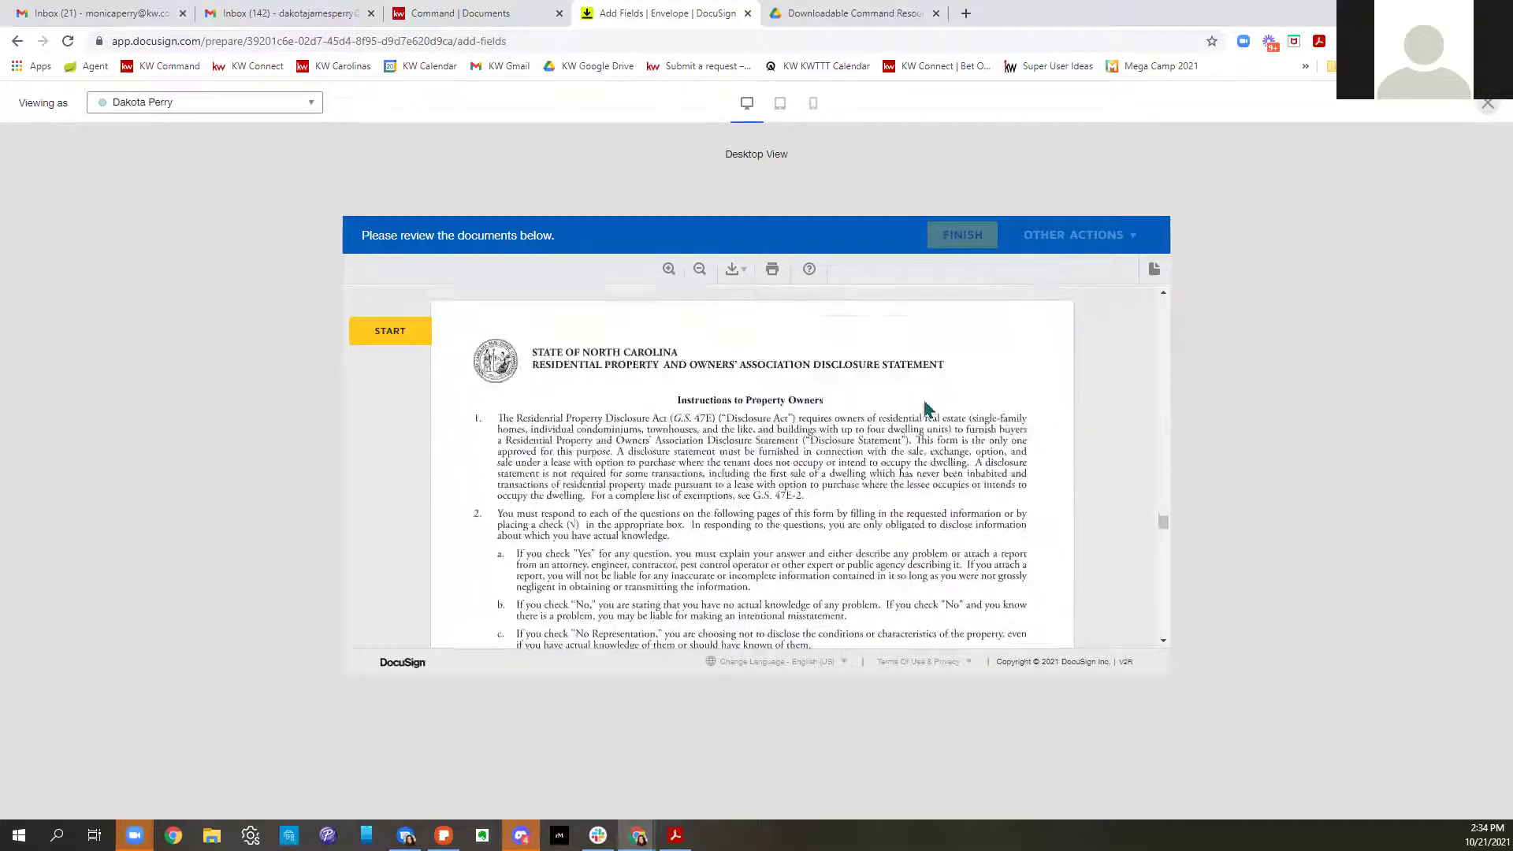
scroll(925, 408, "down", 10)
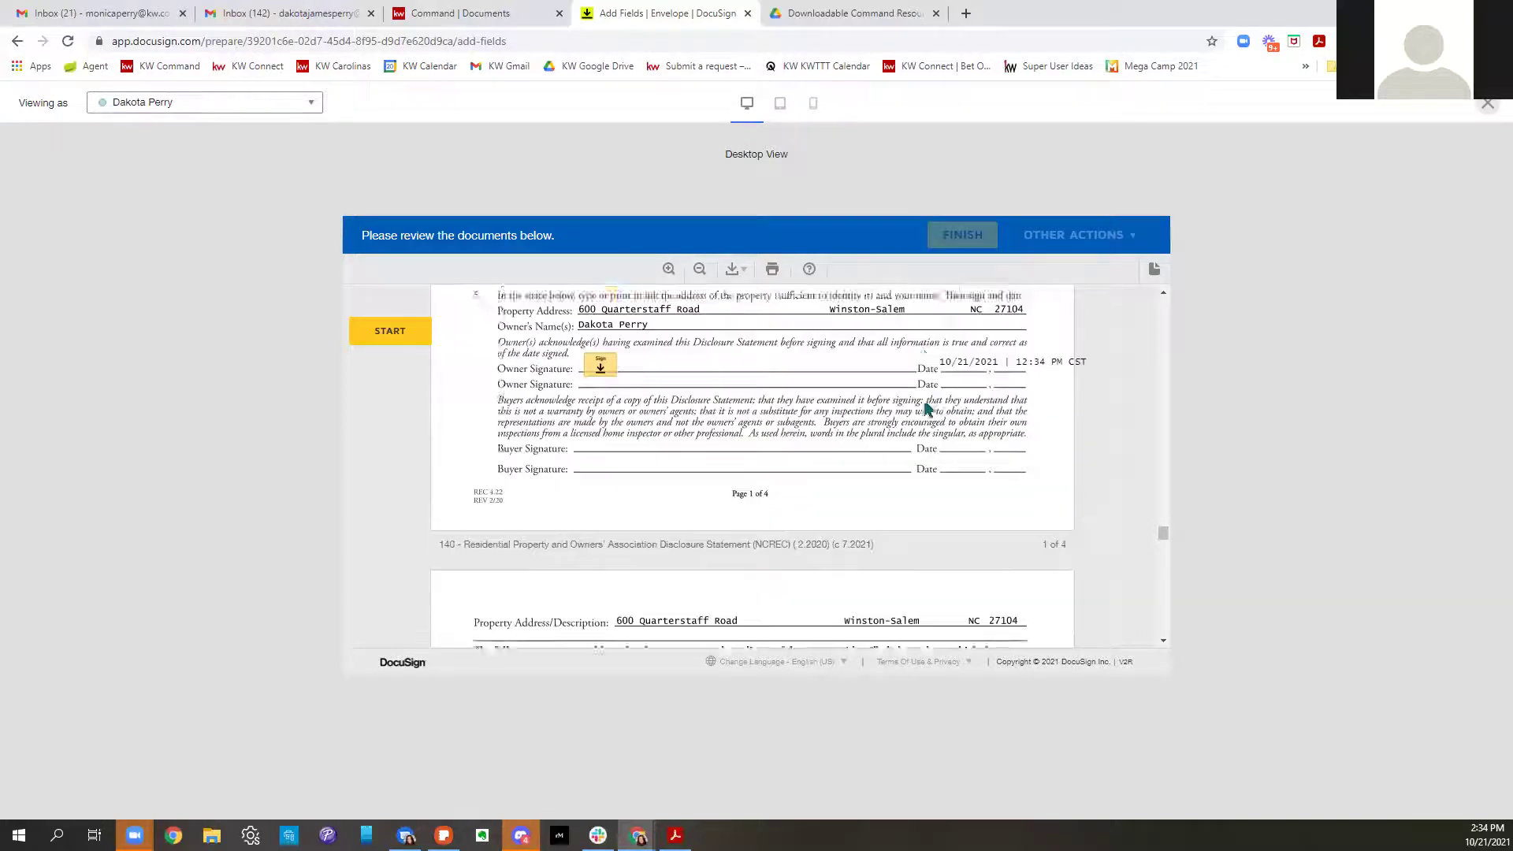
scroll(924, 409, "down", 5)
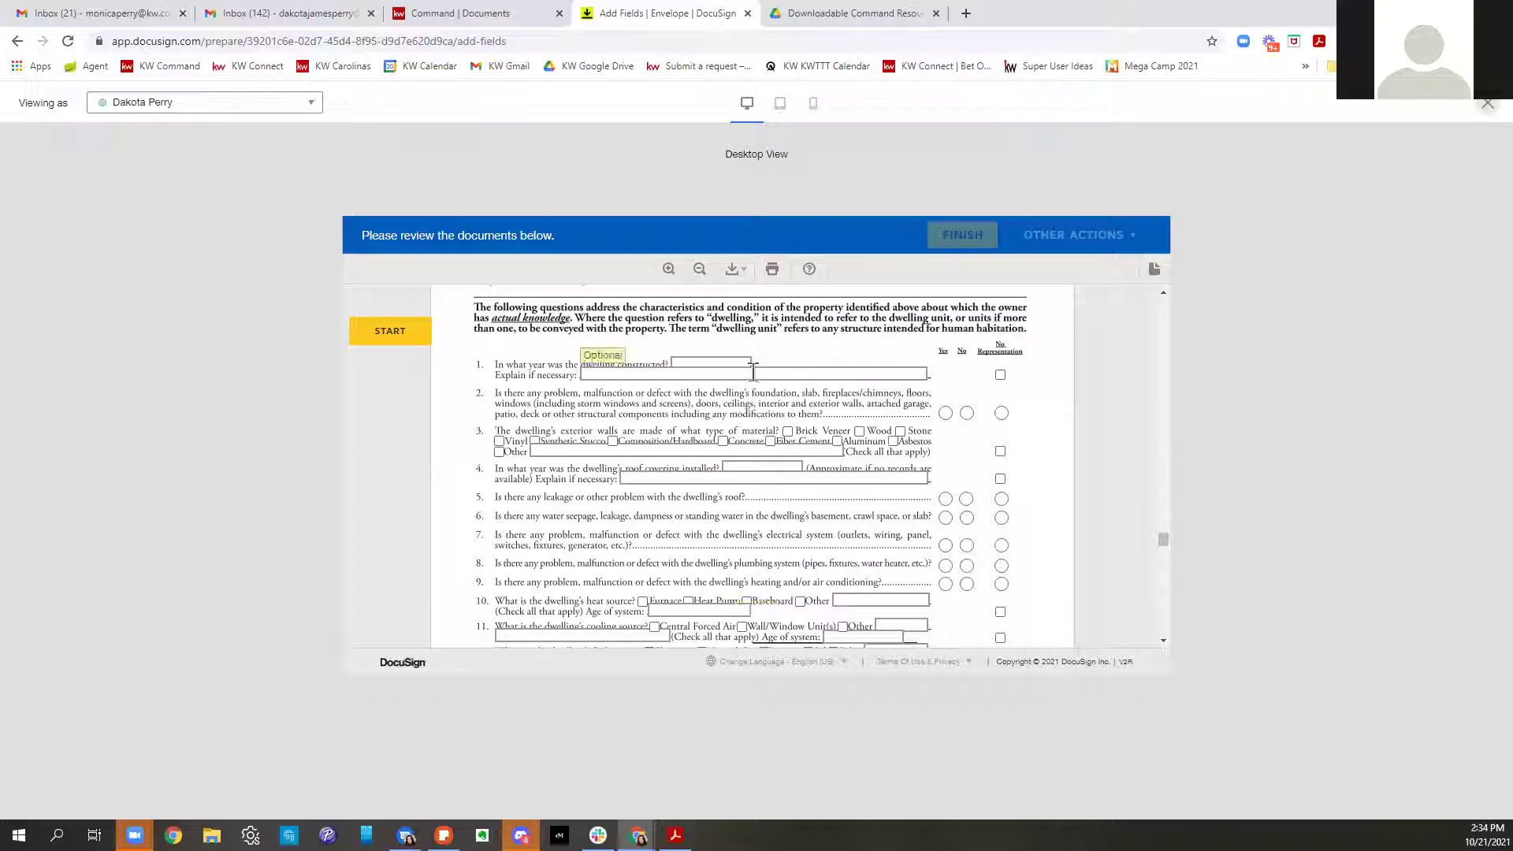
scroll(669, 394, "up", 8)
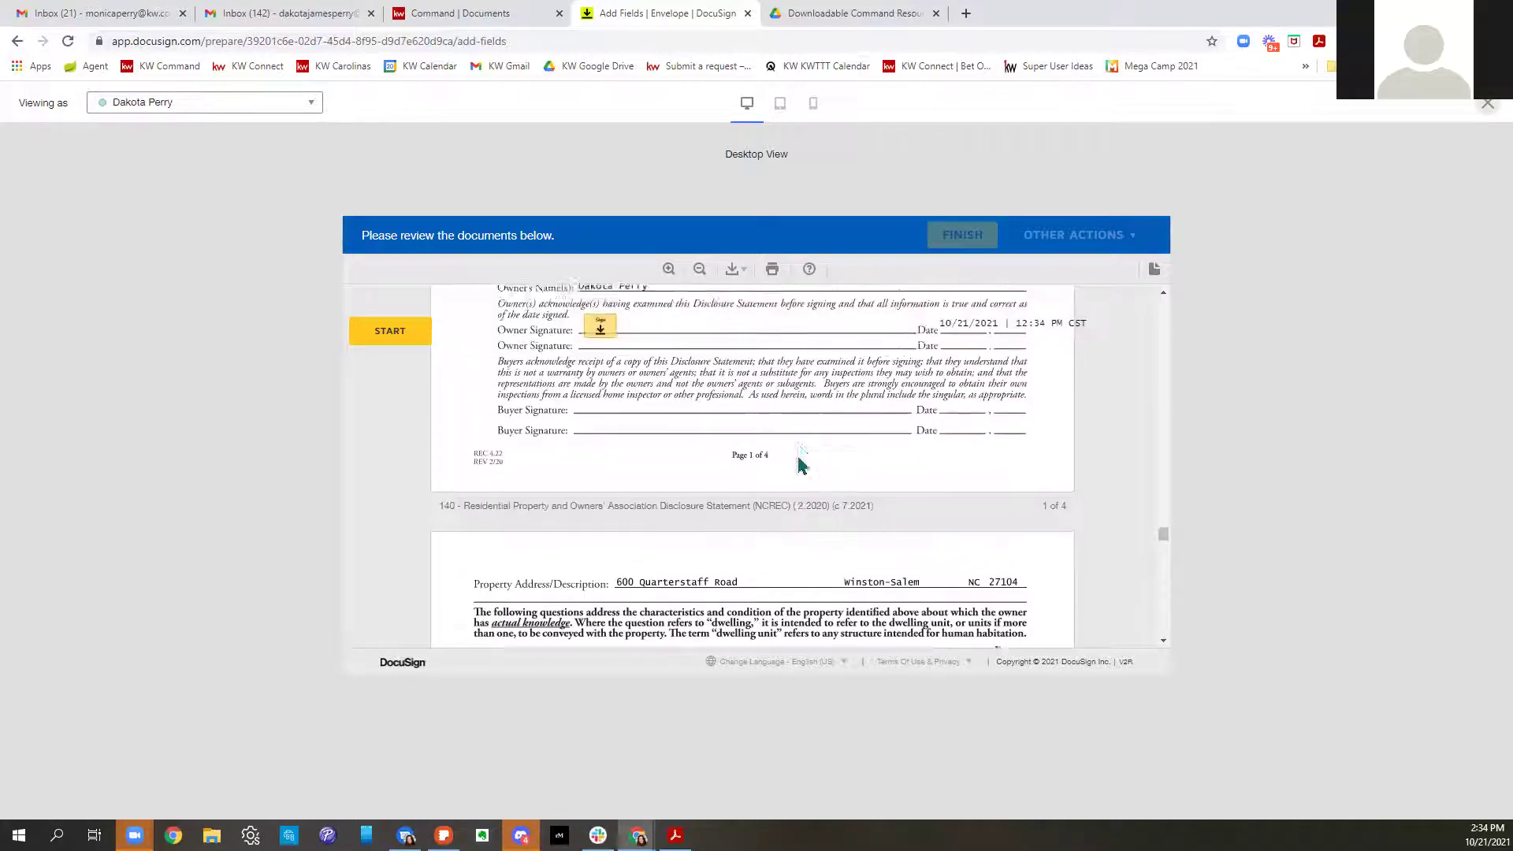
Enter 1963 as the build year, answer No to question 2, and tick Brick Veneer and Wood
left_click(614, 336)
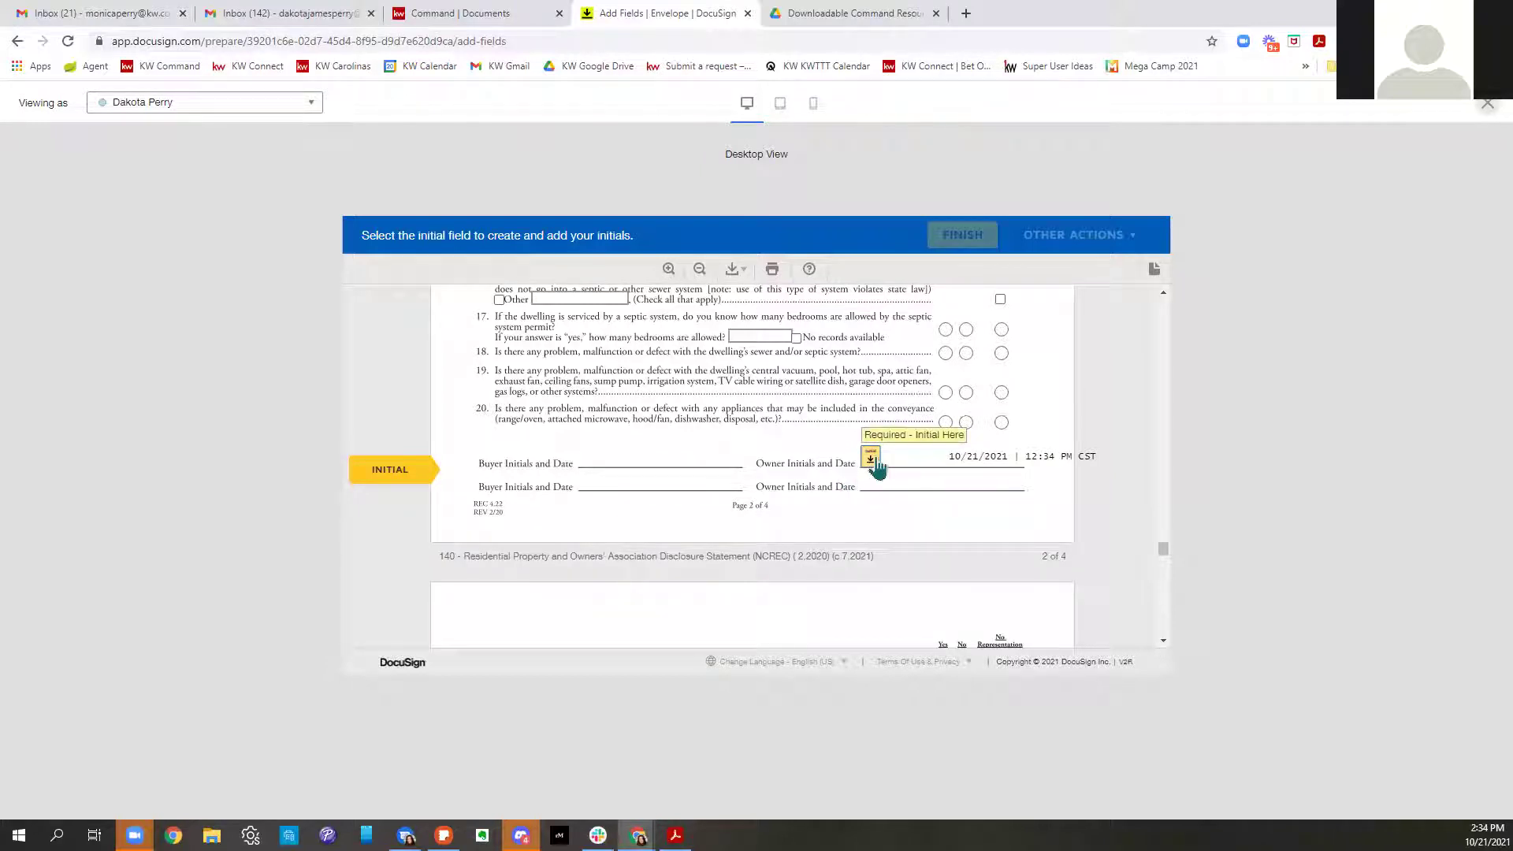
scroll(879, 504, "up", 9)
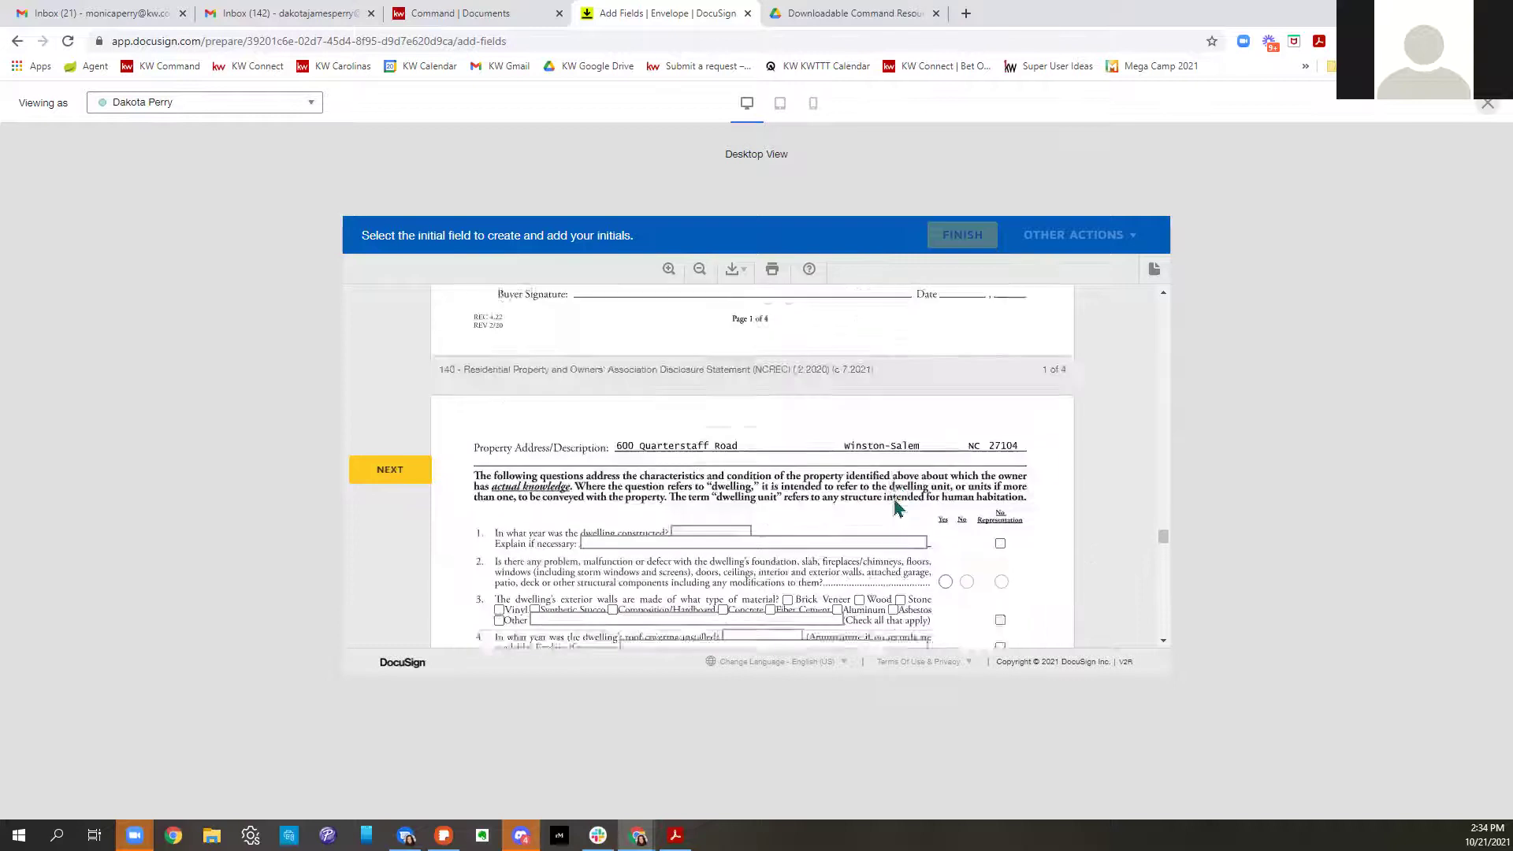
scroll(781, 482, "down", 3)
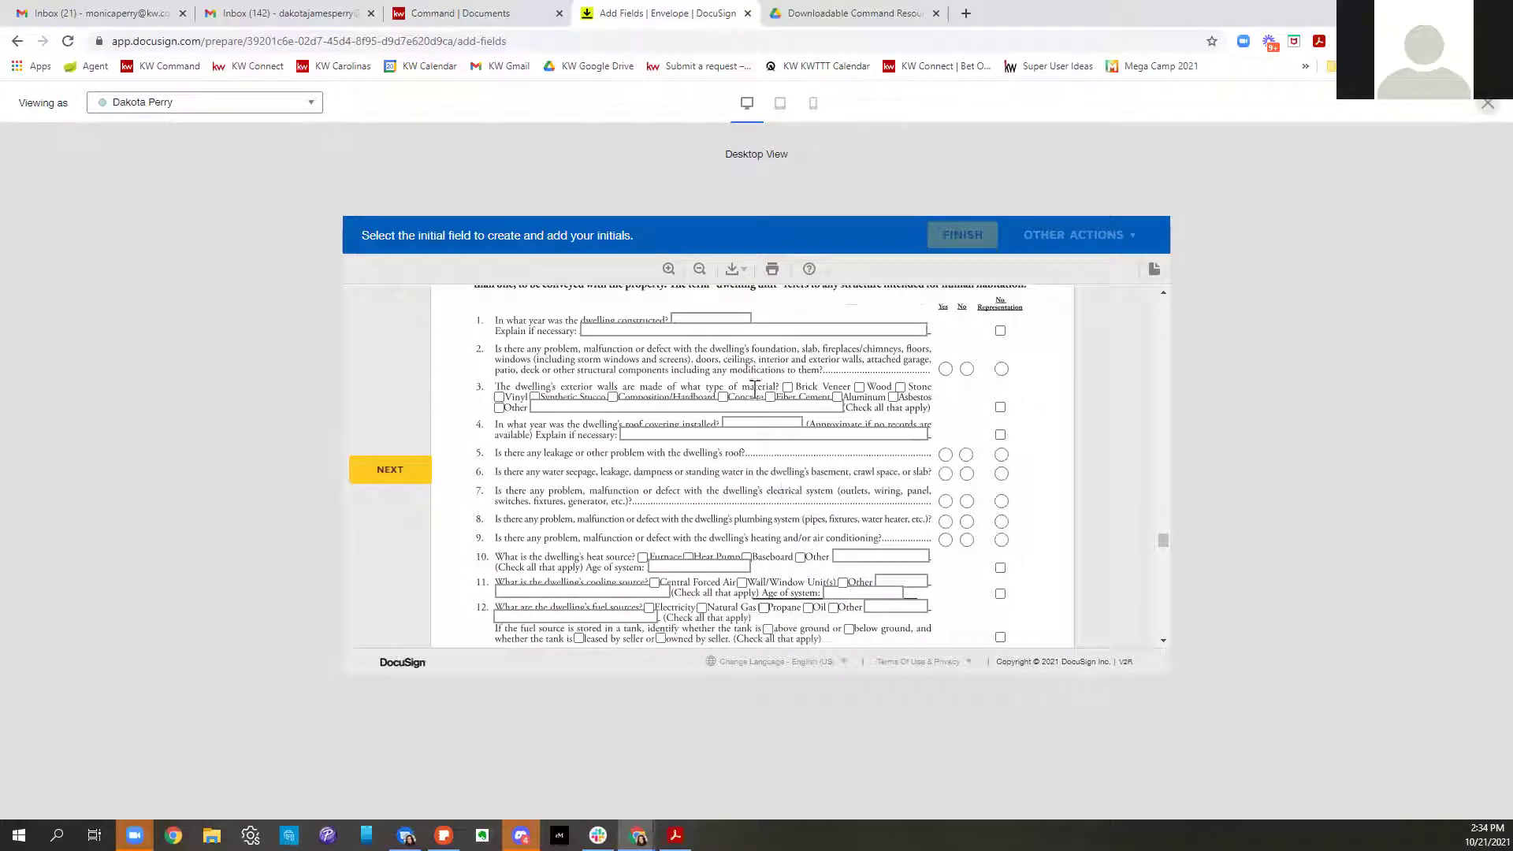
left_click(734, 318)
type("1963")
left_click(652, 339)
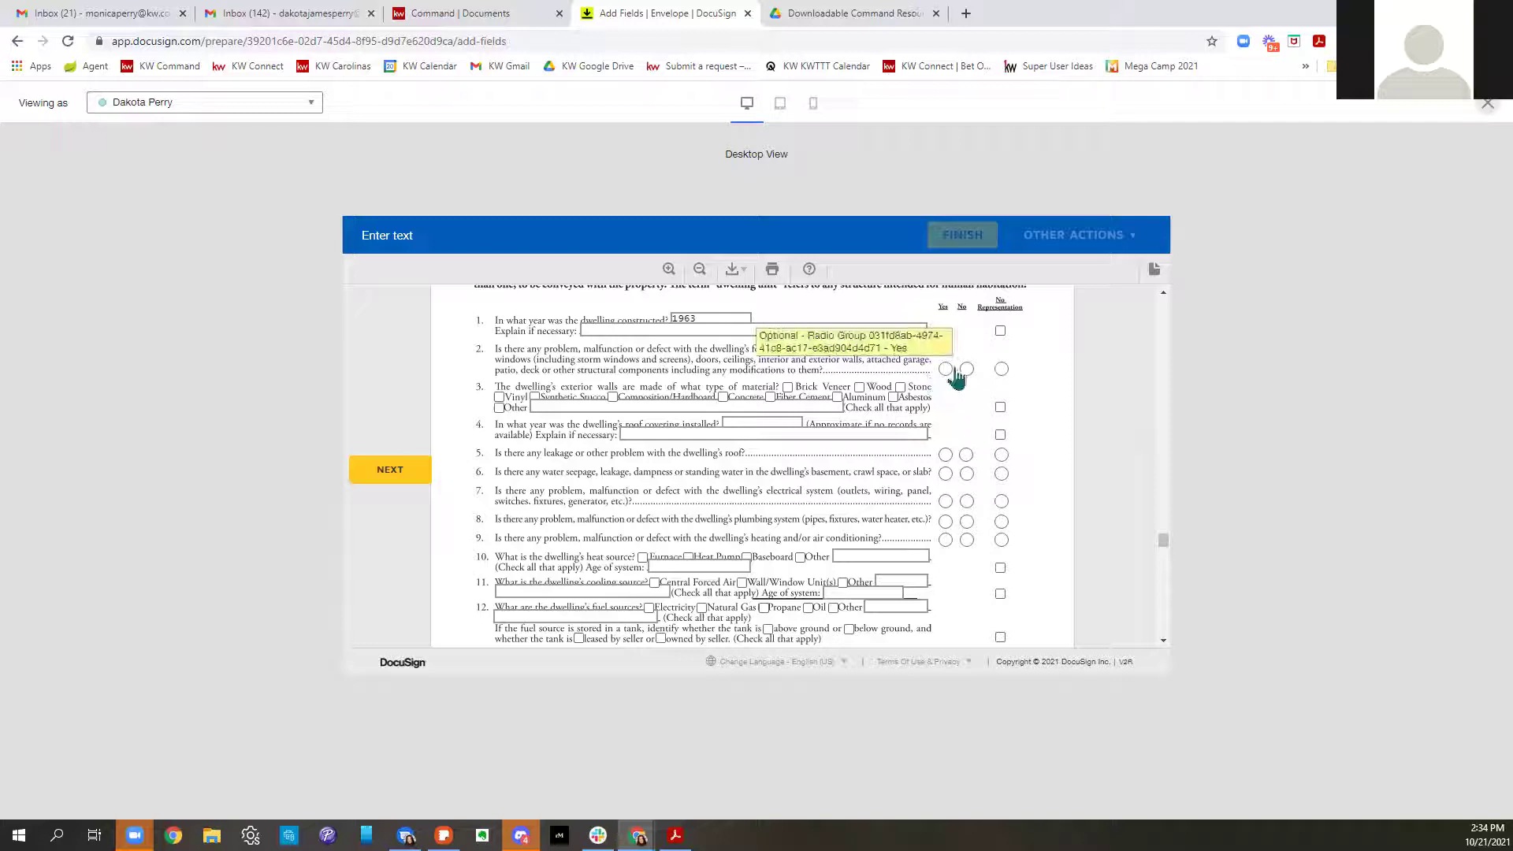
left_click(966, 369)
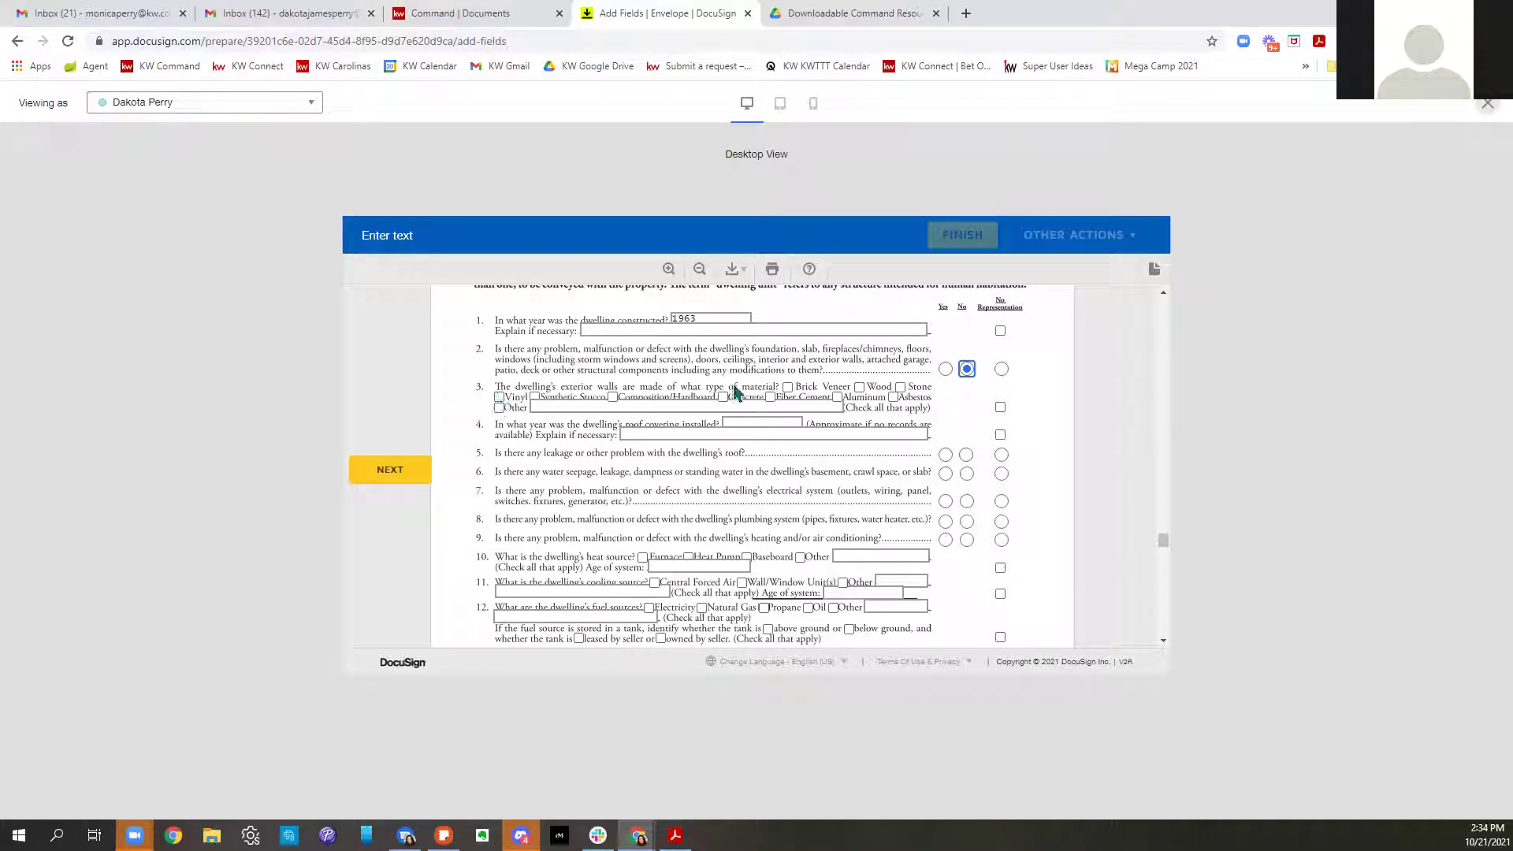
left_click(788, 387)
left_click(859, 386)
Answer the six mineral and oil-gas questions: No Representation for 1 and 4, No otherwise
scroll(933, 598, "down", 20)
scroll(934, 599, "down", 10)
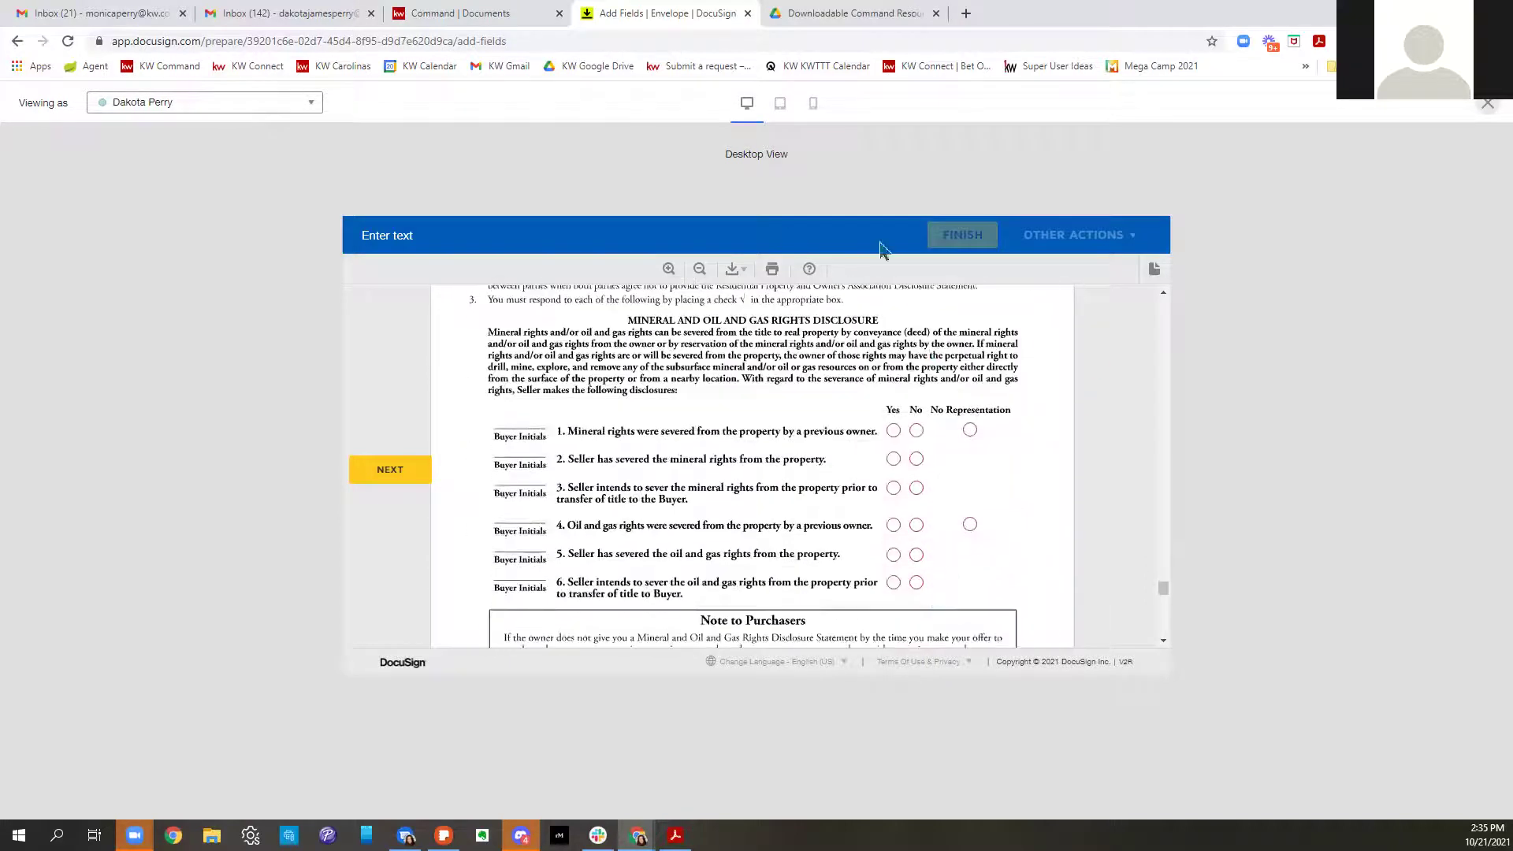
left_click(970, 431)
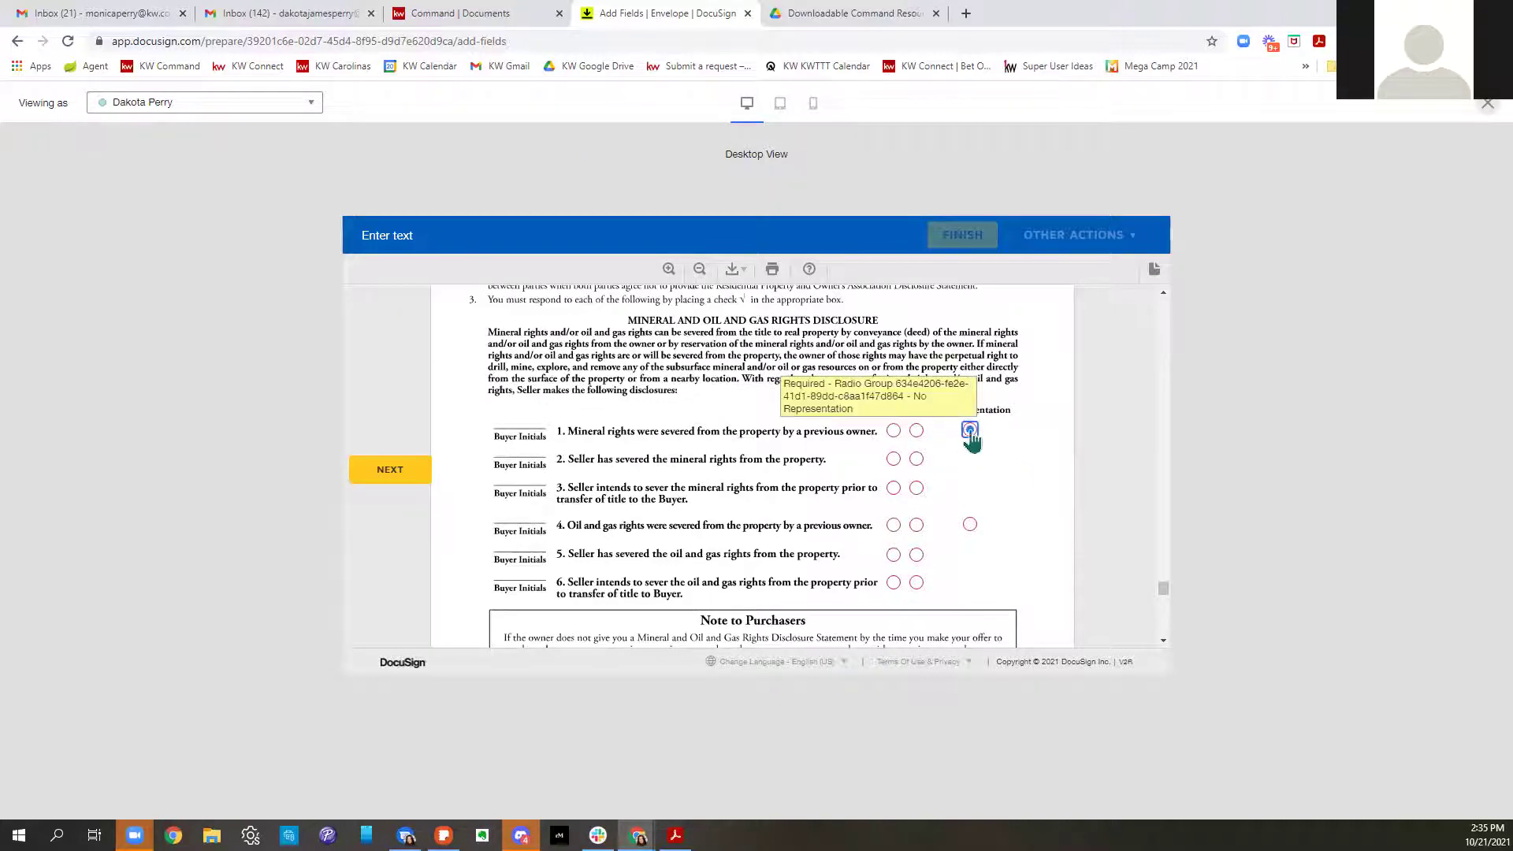
left_click(916, 459)
left_click(917, 488)
left_click(970, 525)
left_click(916, 555)
left_click(916, 582)
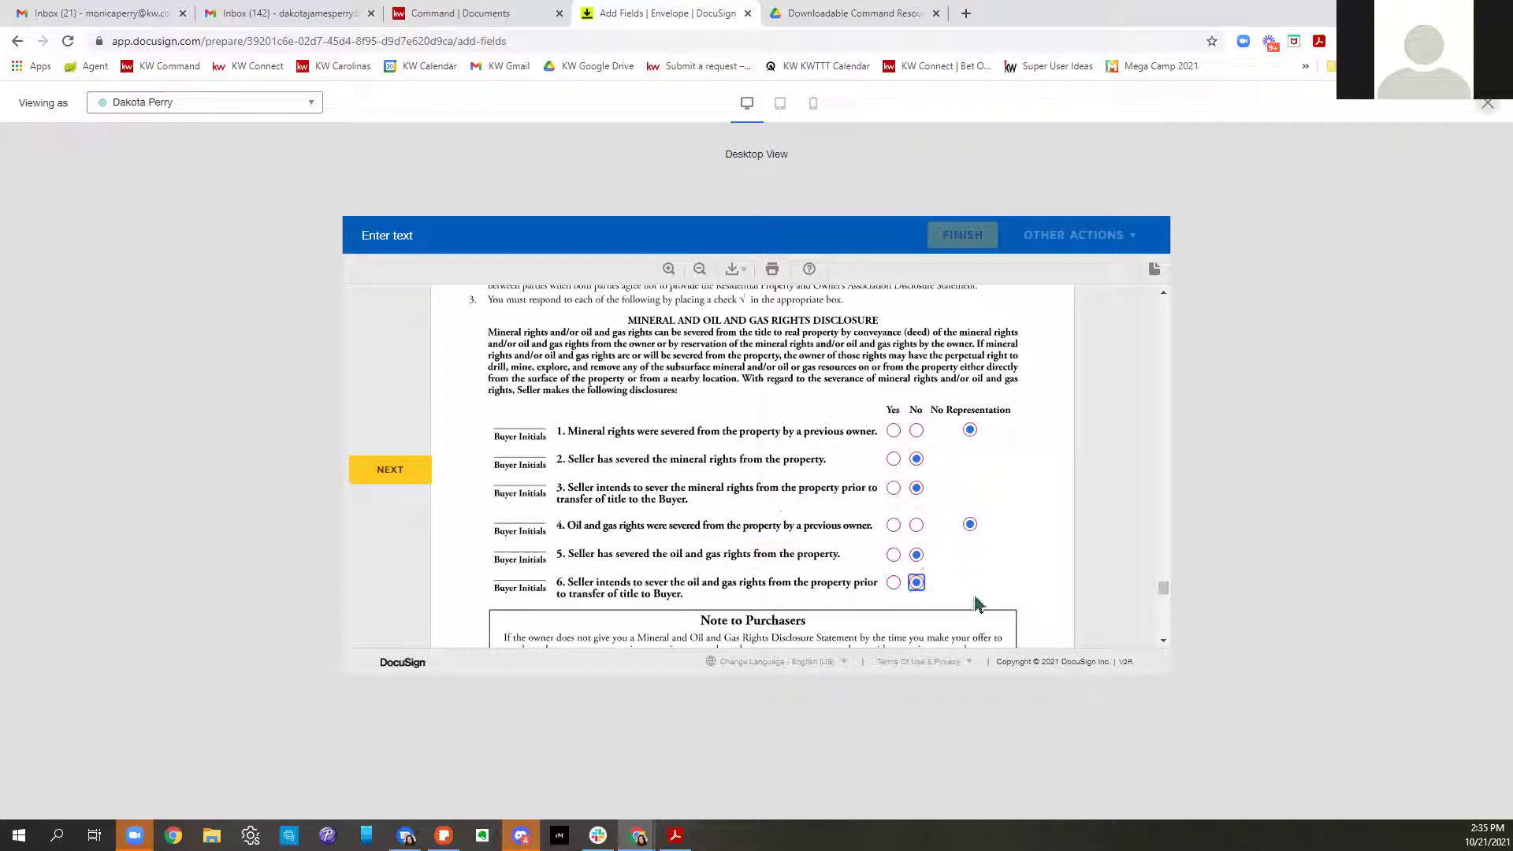
scroll(979, 604, "down", 2)
Initial lead-paint lines (a) and (b), choose 'Seller has no' knowledge and reports, sign, and close the preview
scroll(1033, 653, "down", 5)
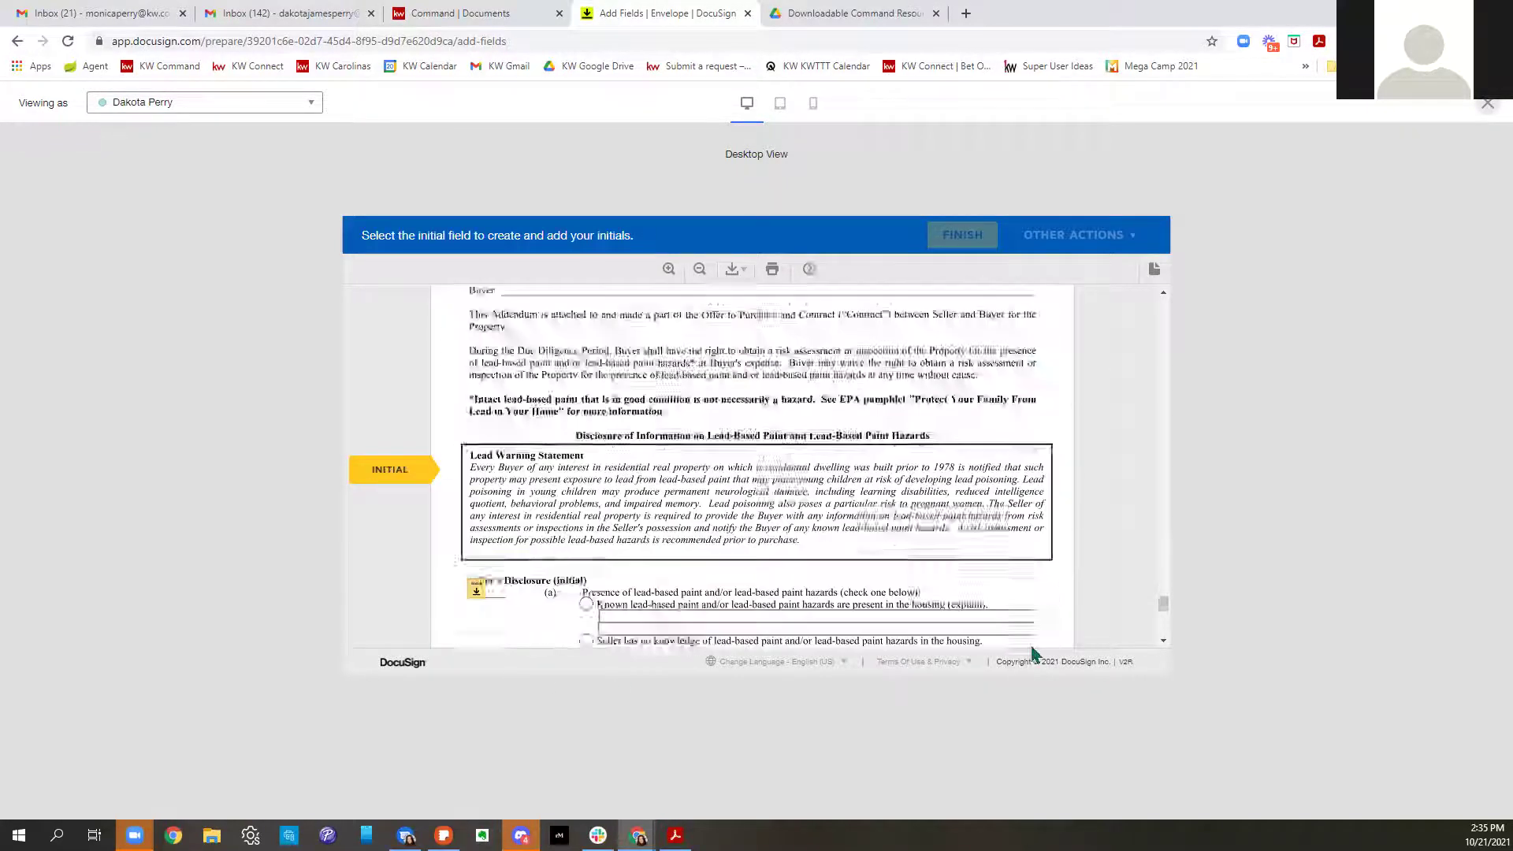
left_click(475, 460)
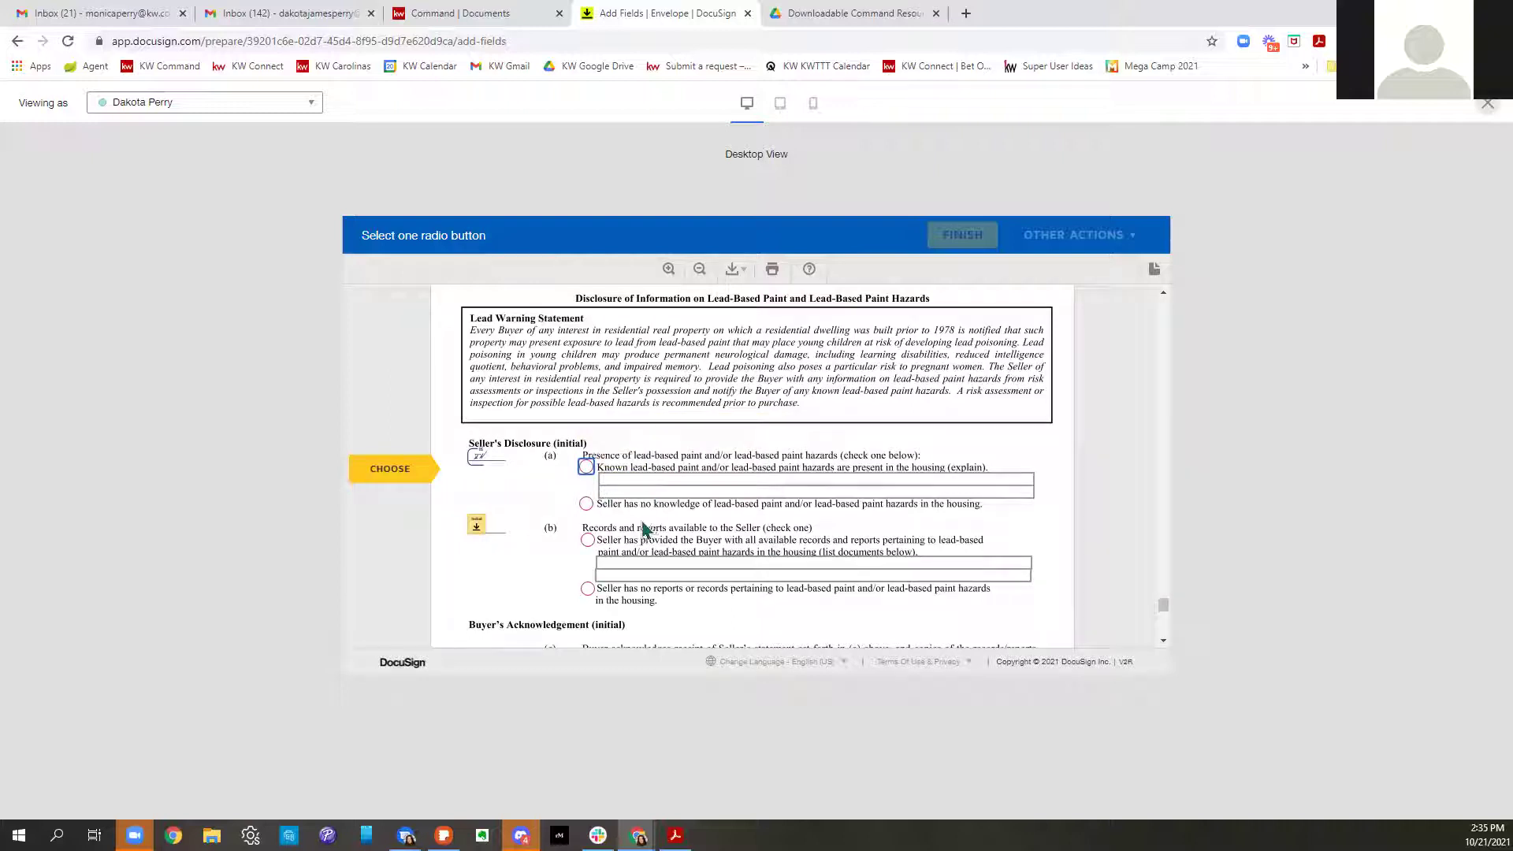
left_click(586, 503)
left_click(587, 589)
left_click(477, 525)
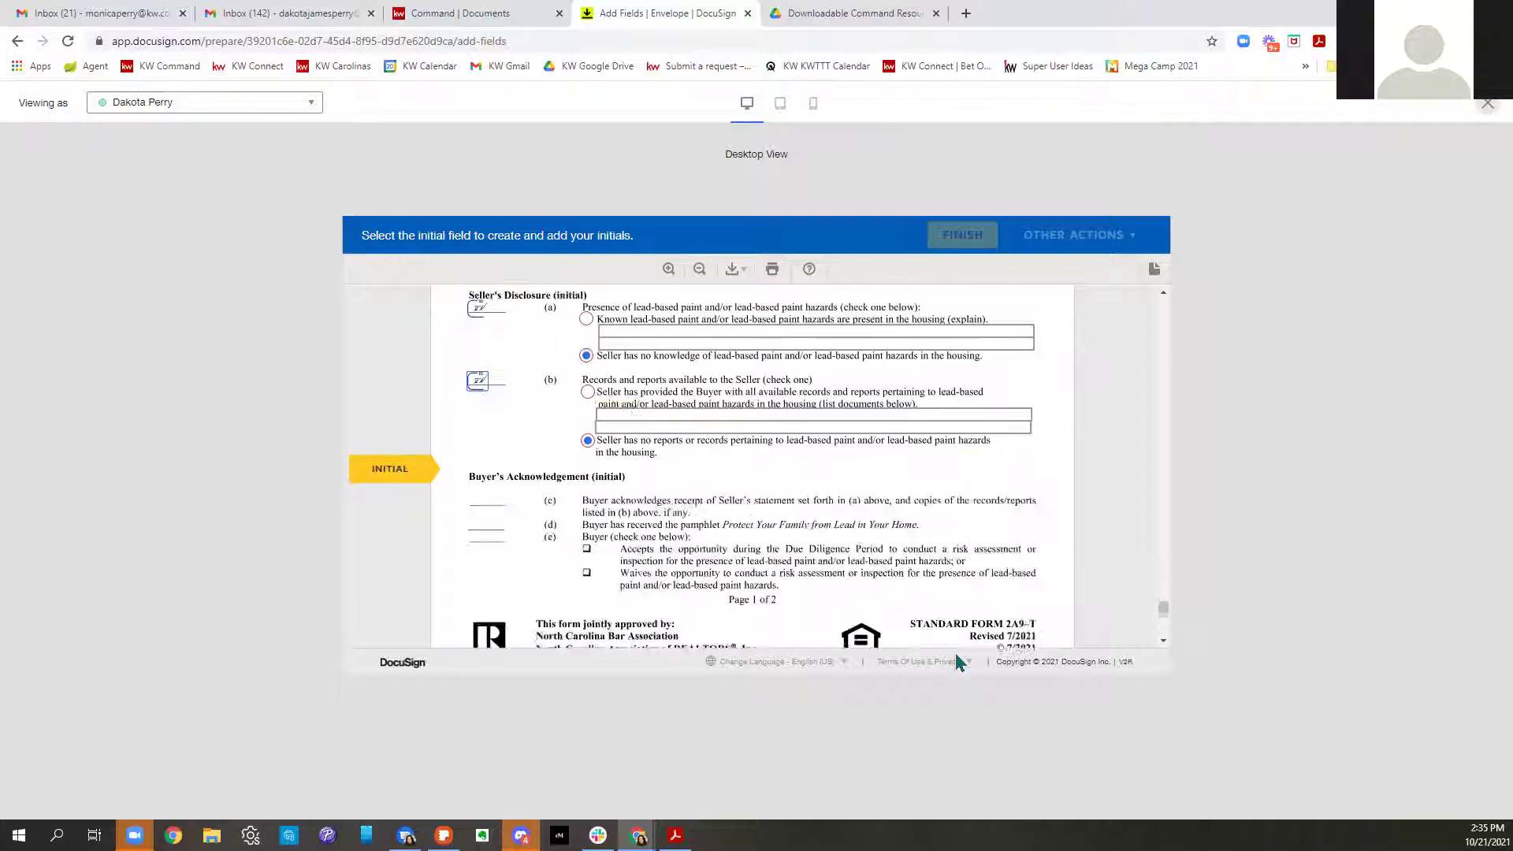
left_click(748, 465)
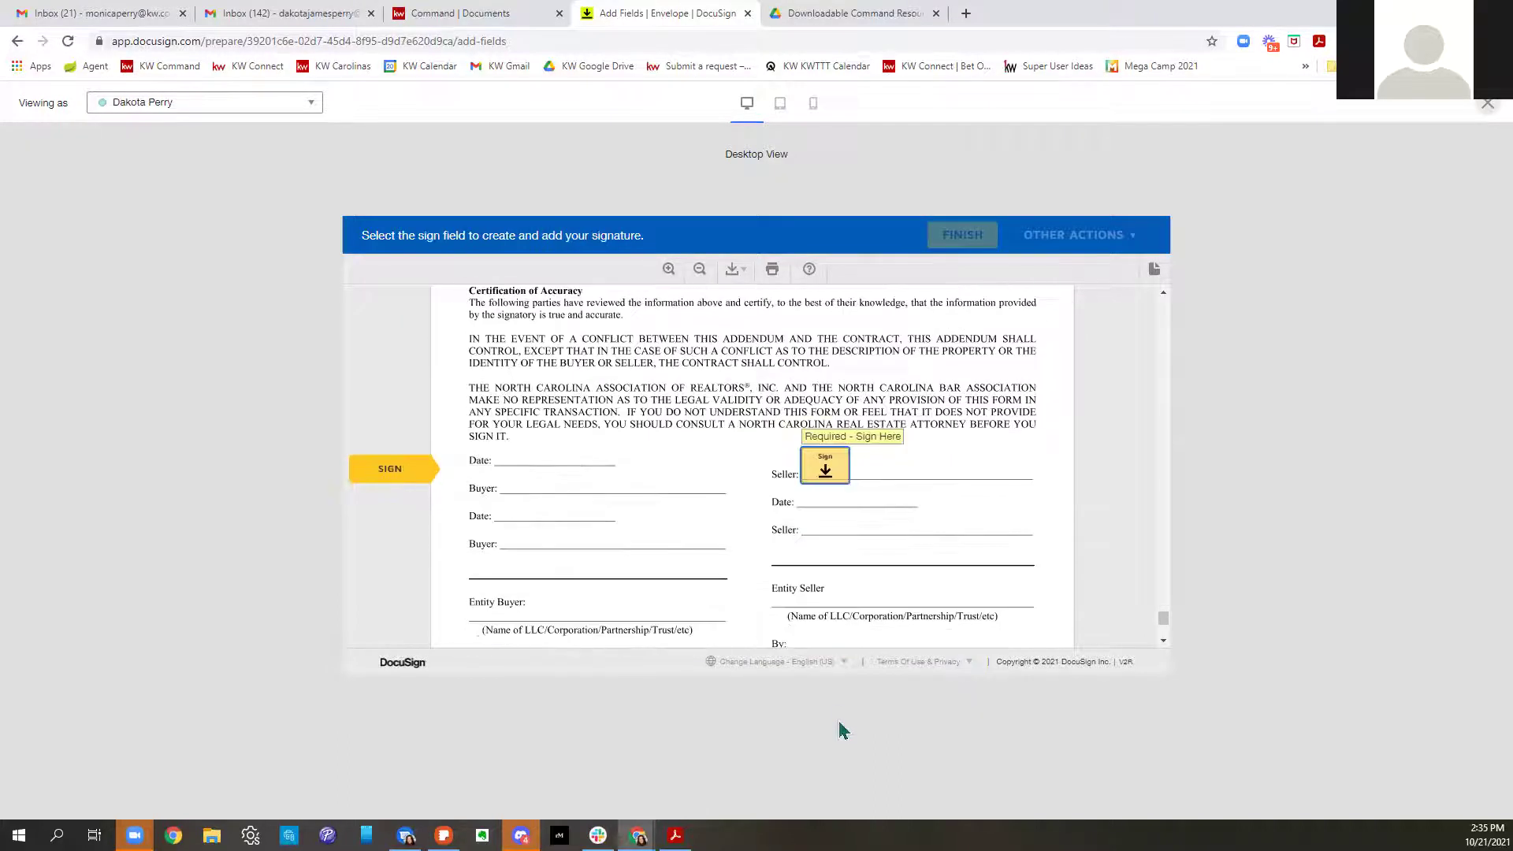
left_click(825, 471)
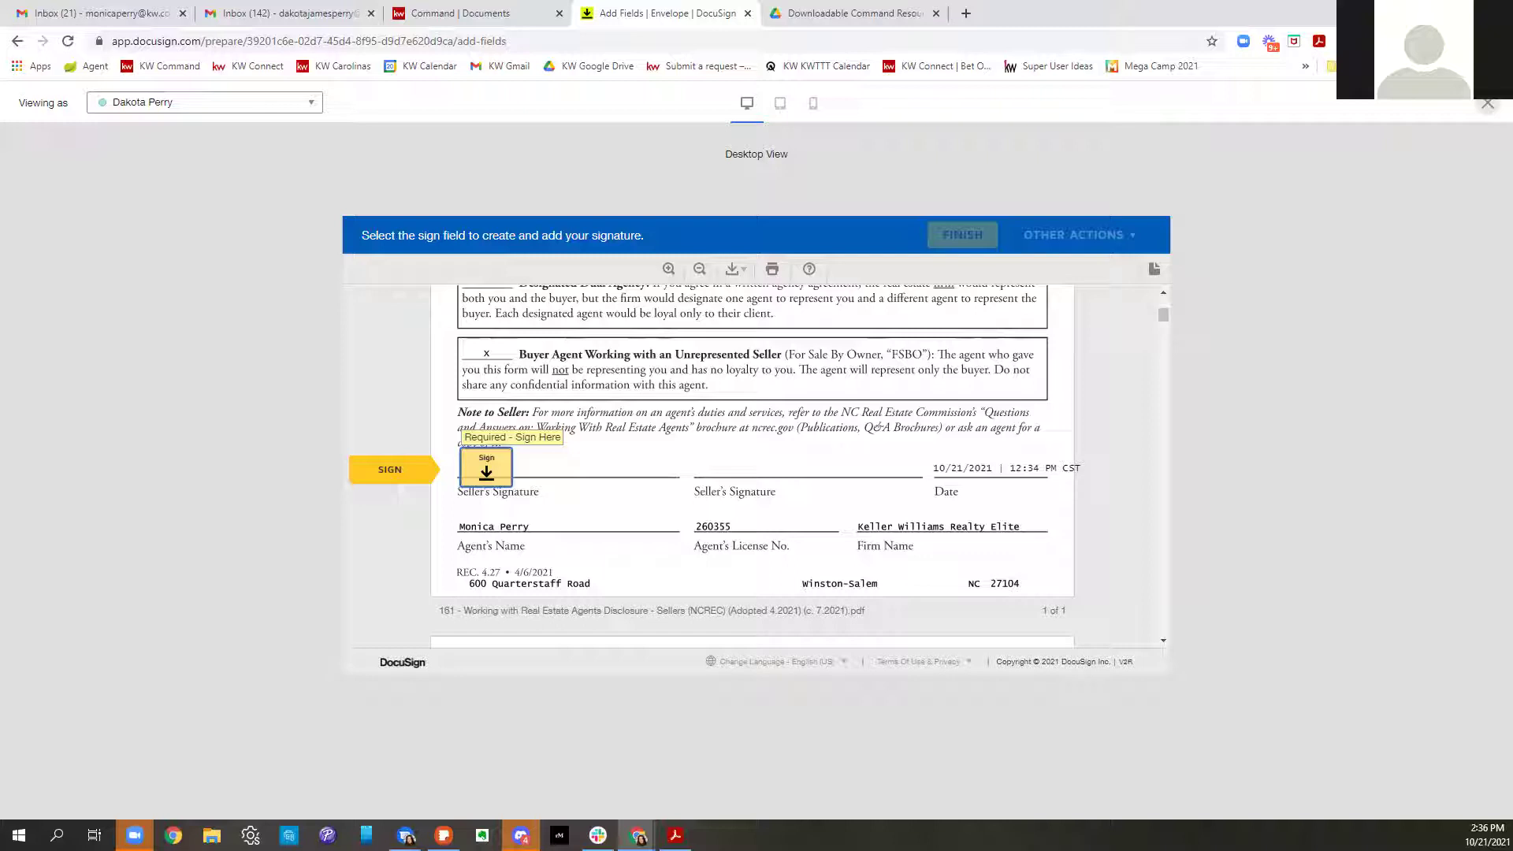
left_click(1486, 108)
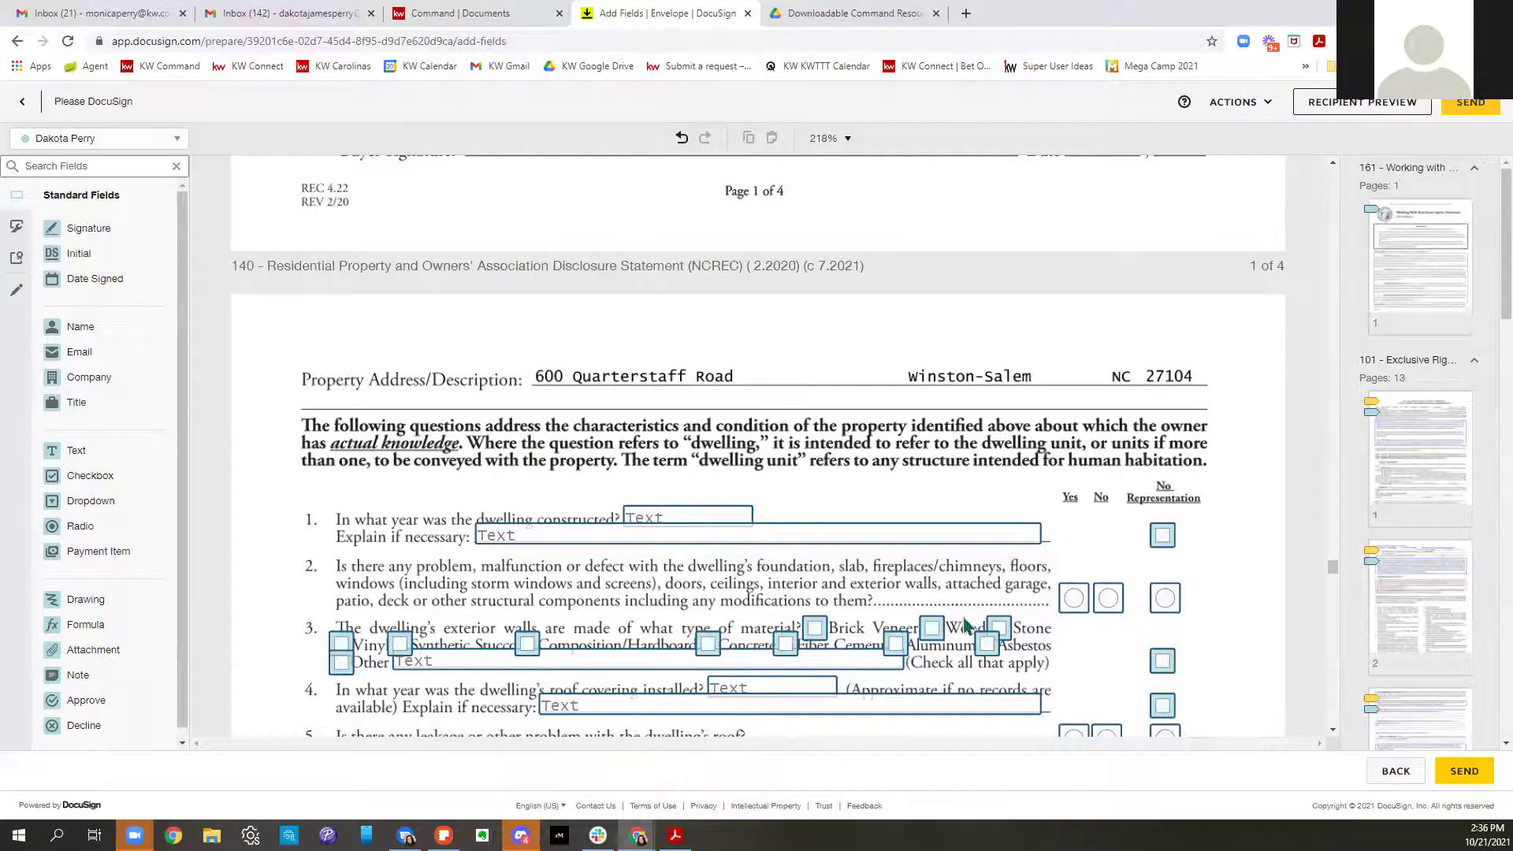
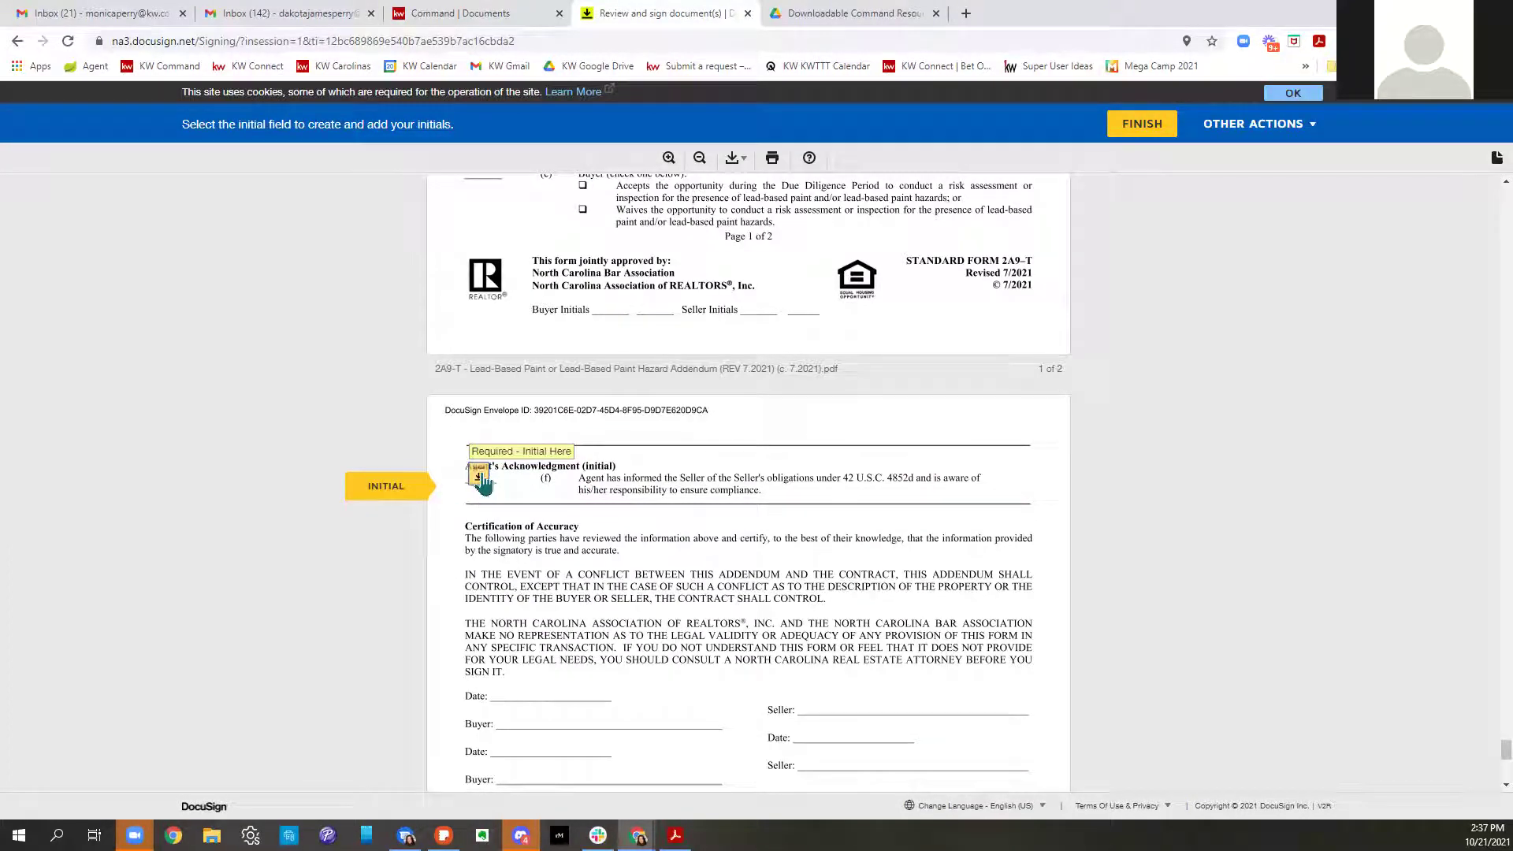
Initial the Agent's Acknowledgment, sign the Listing Agent line, and finish the agent's signing
left_click(478, 476)
left_click(868, 488)
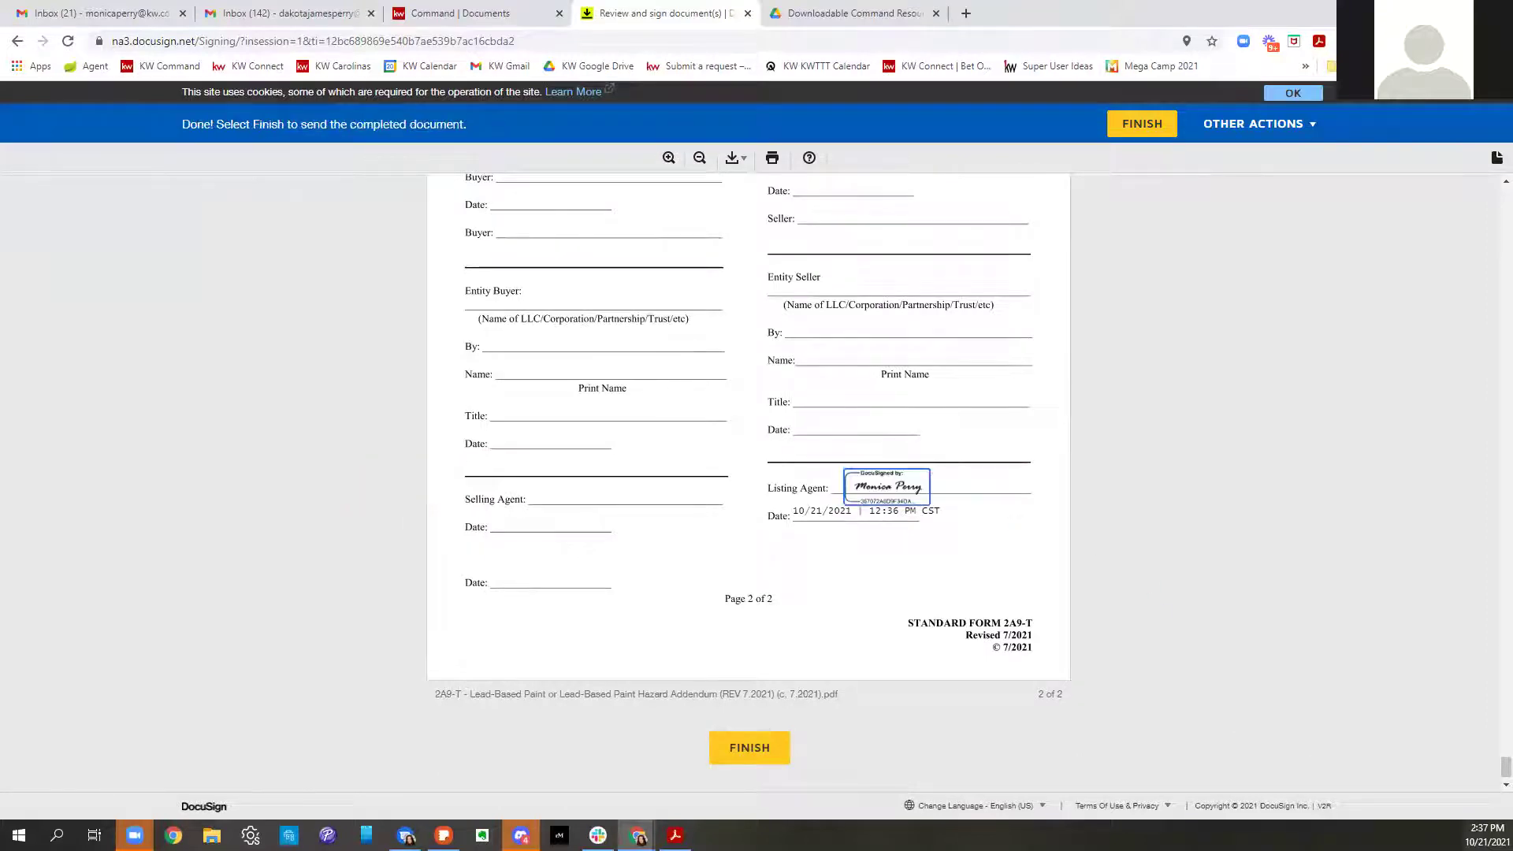
left_click(1136, 130)
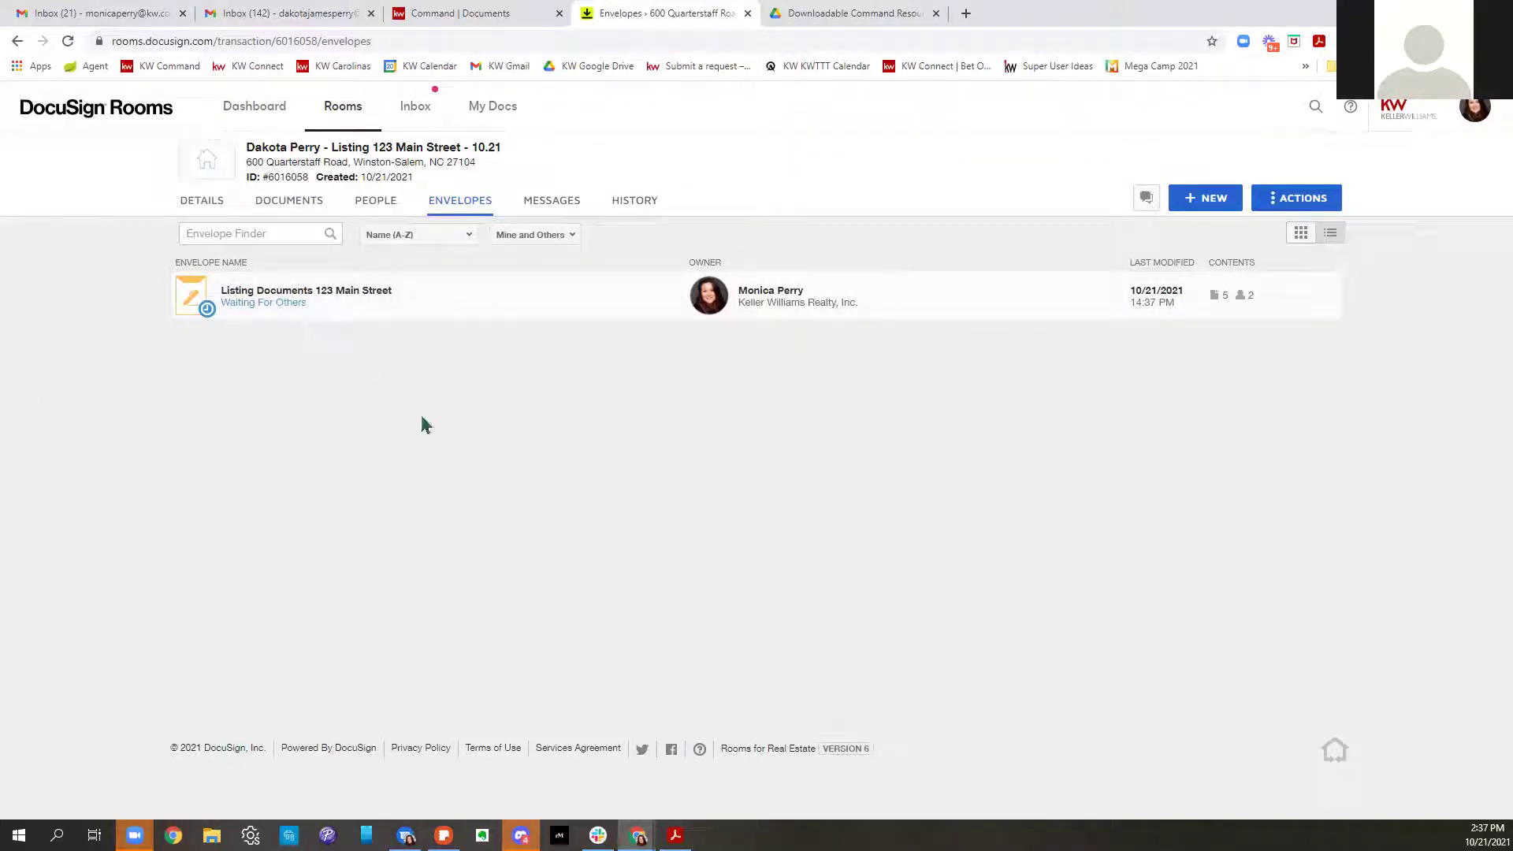
Switch over to the seller's Gmail inbox
left_click(320, 17)
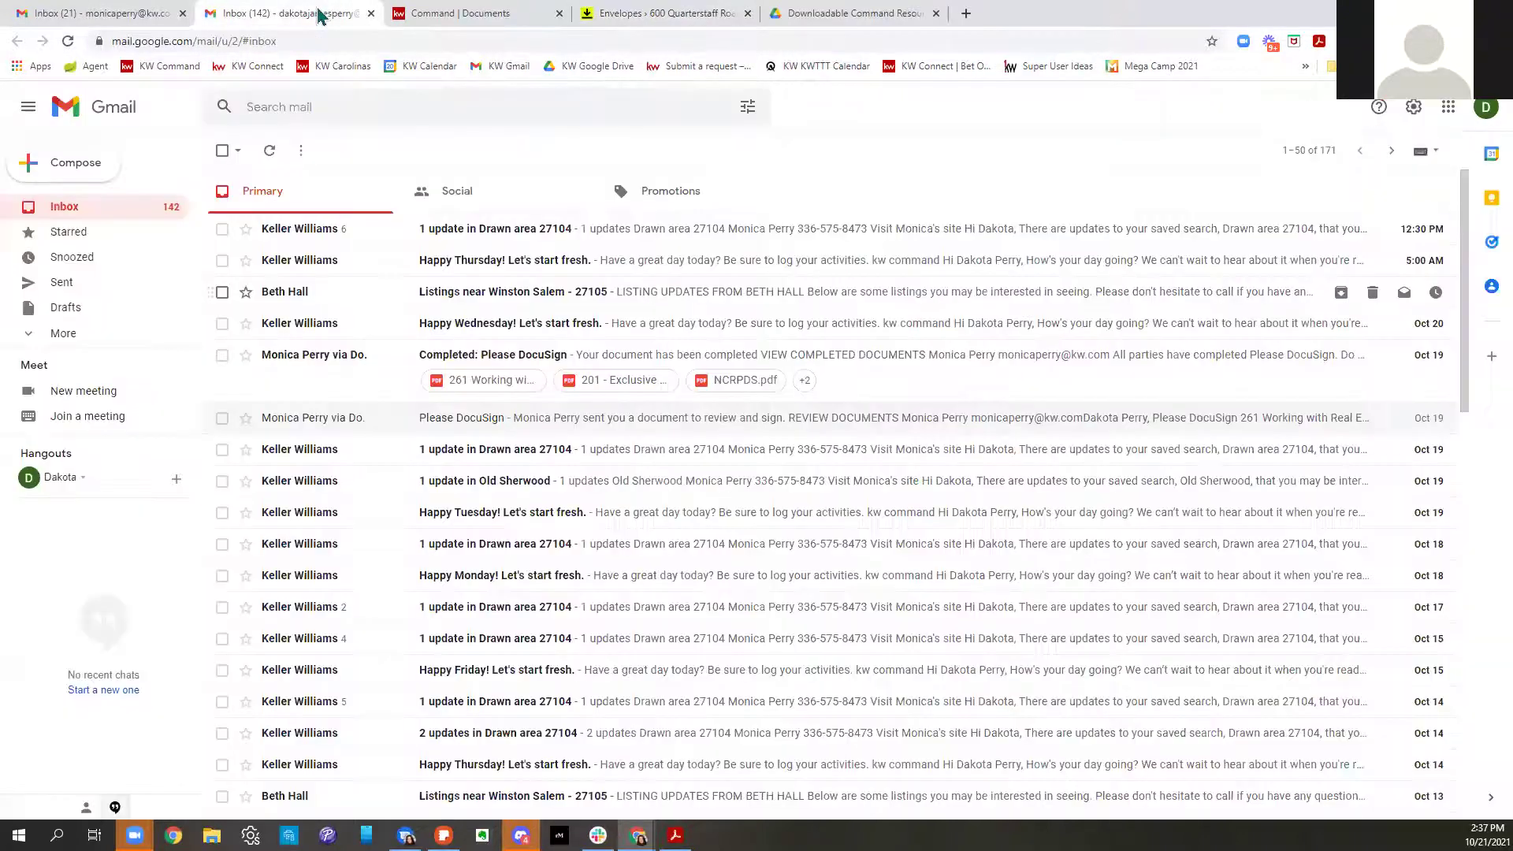
Refresh the seller's inbox, read the 'Please DocuSign' email, and launch Review Documents
left_click(67, 40)
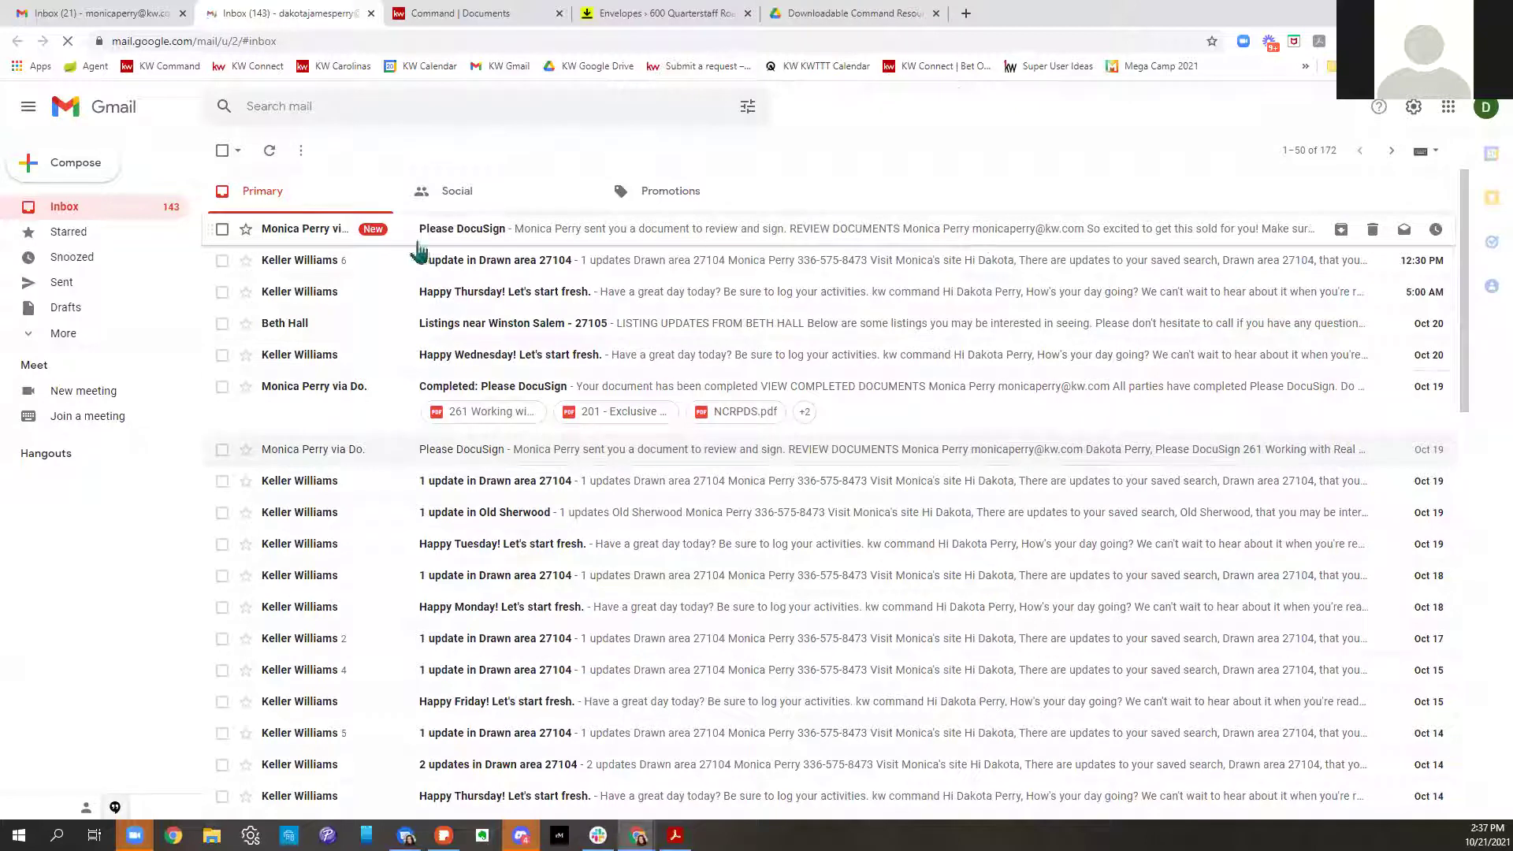
left_click(1150, 240)
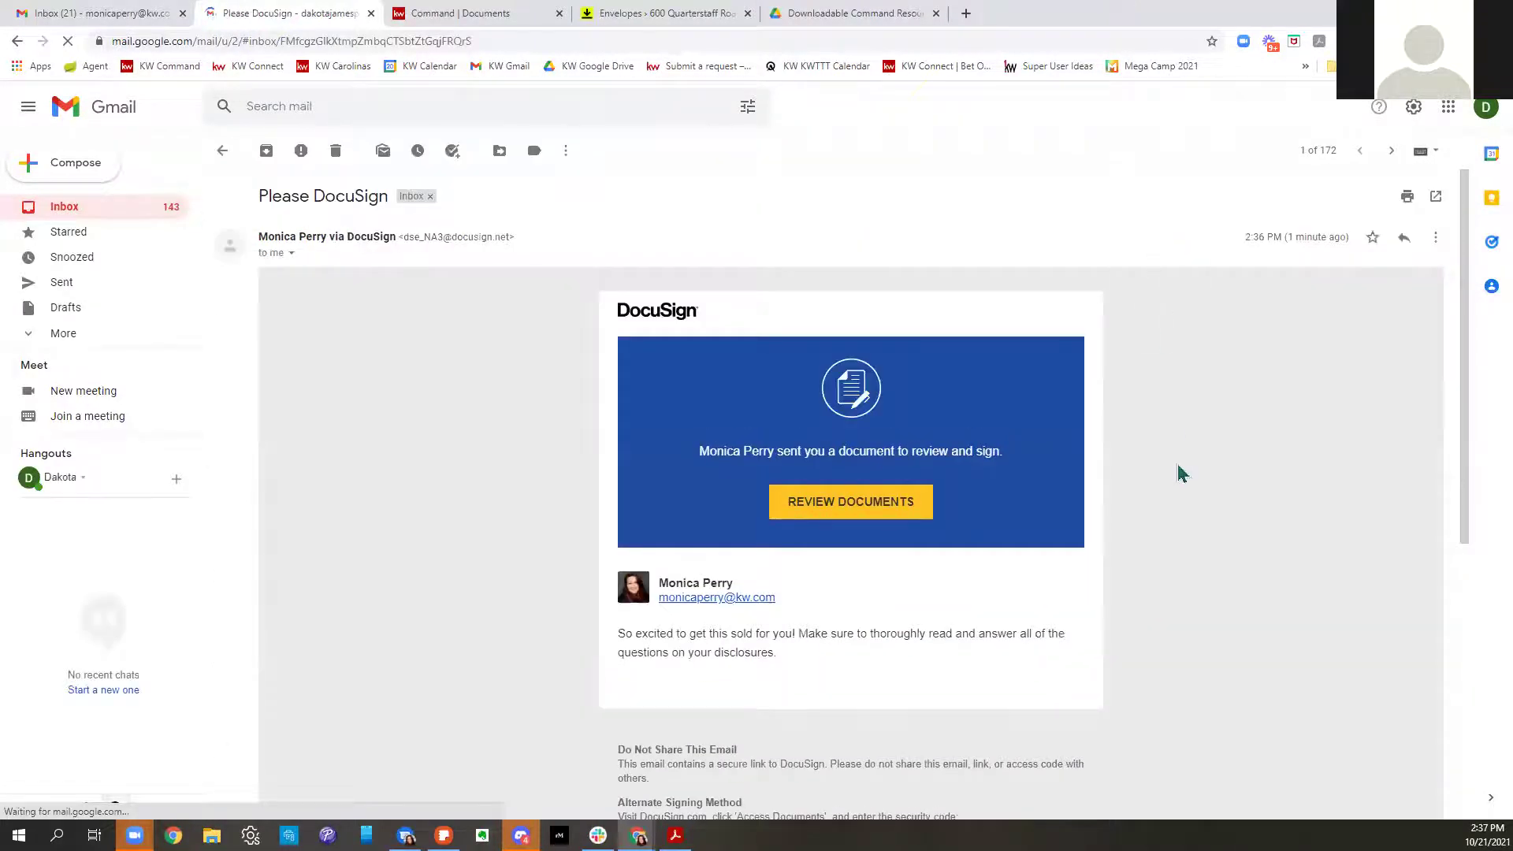
scroll(1180, 472, "down", 3)
left_click_drag(620, 396, 1047, 493)
left_click(1296, 556)
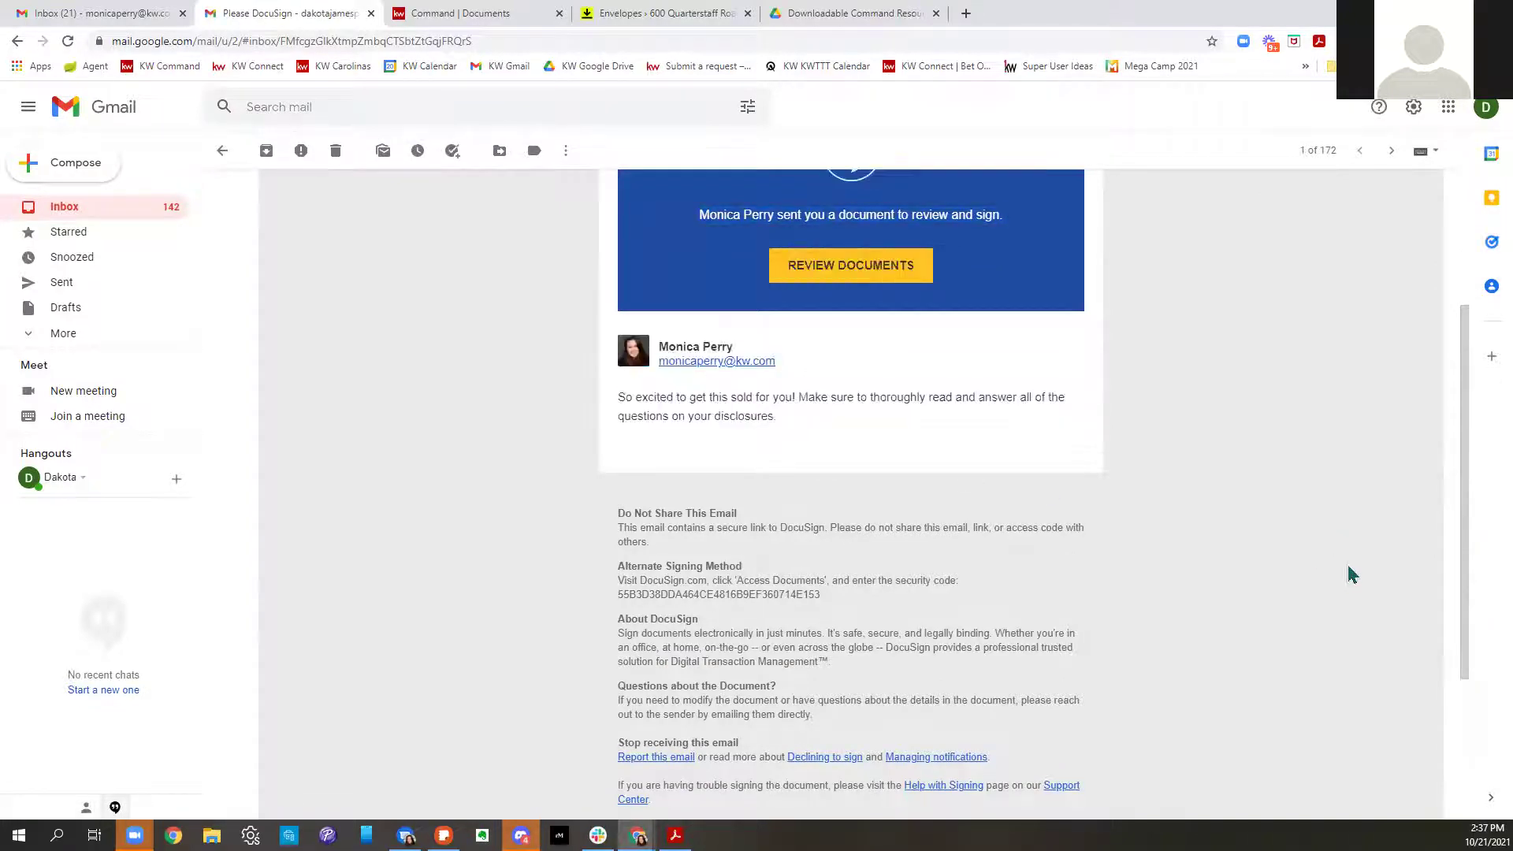
scroll(1339, 573, "up", 3)
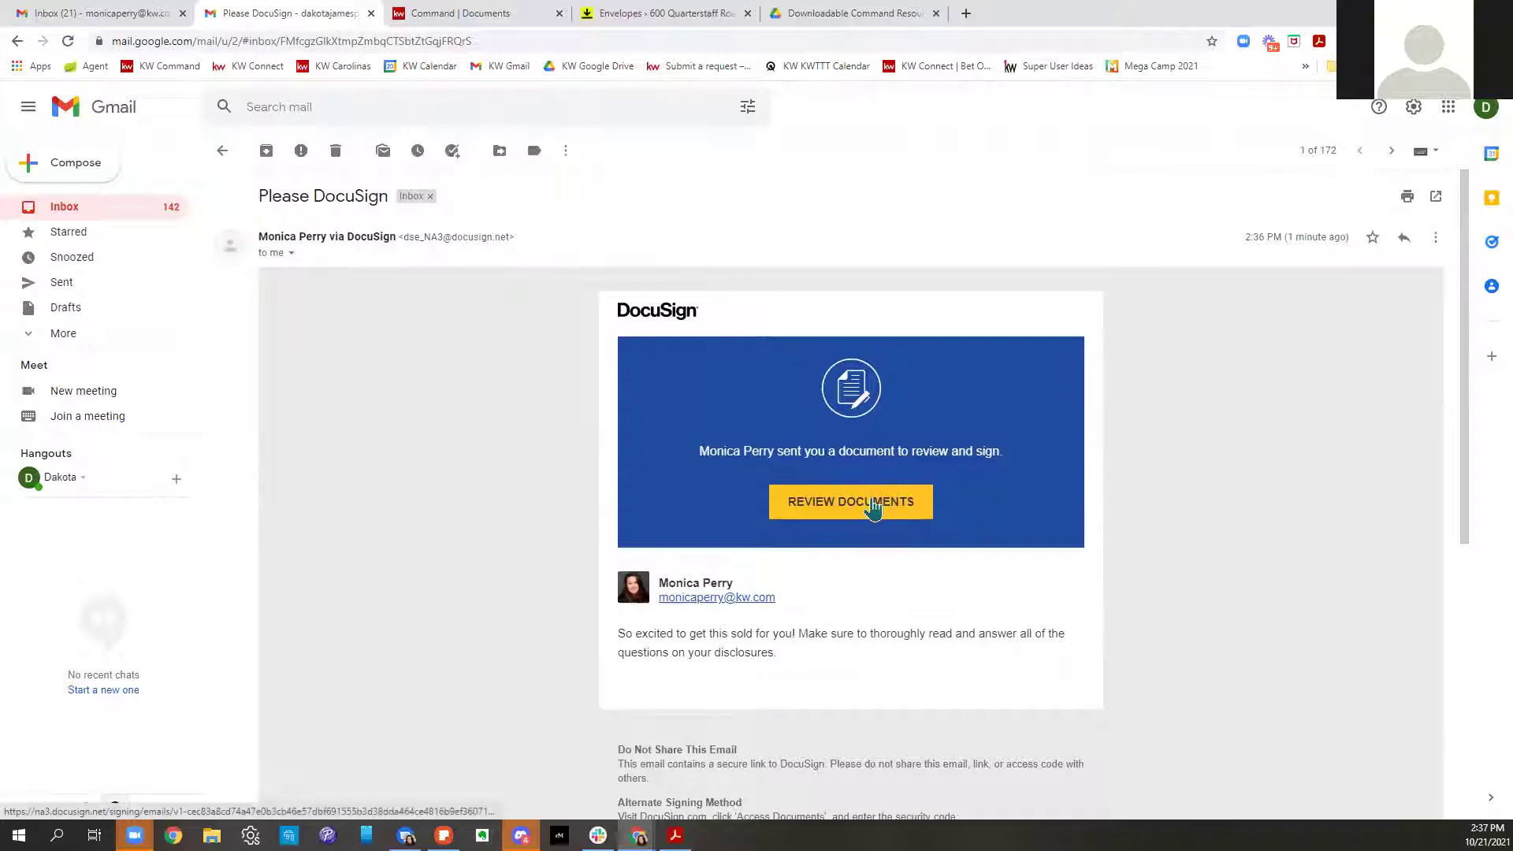
left_click(874, 504)
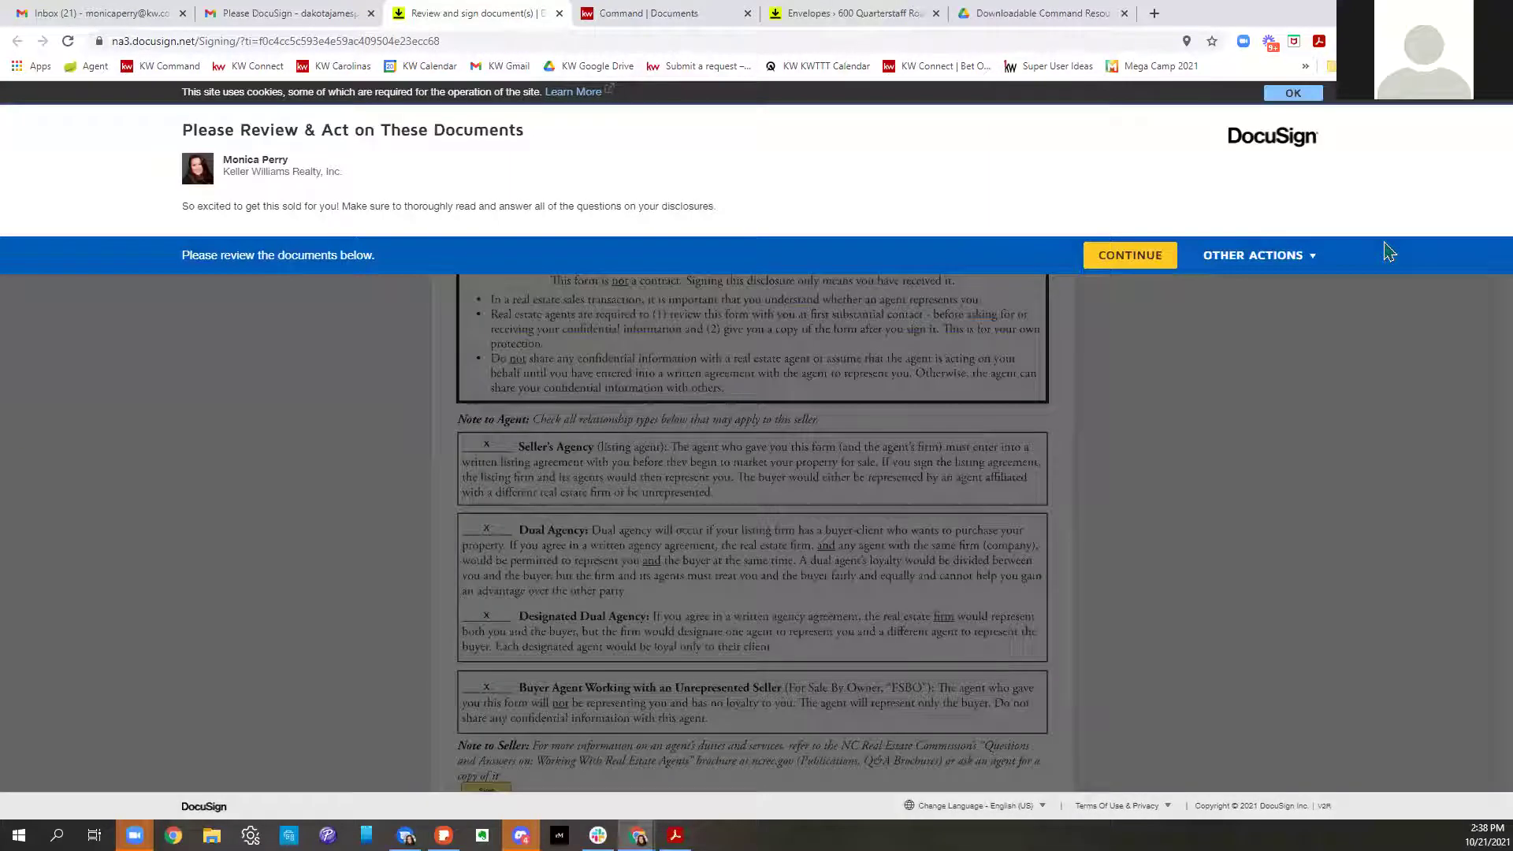
Start the seller's guided signing, sign the first form, and initial pages 1–4
left_click(1140, 267)
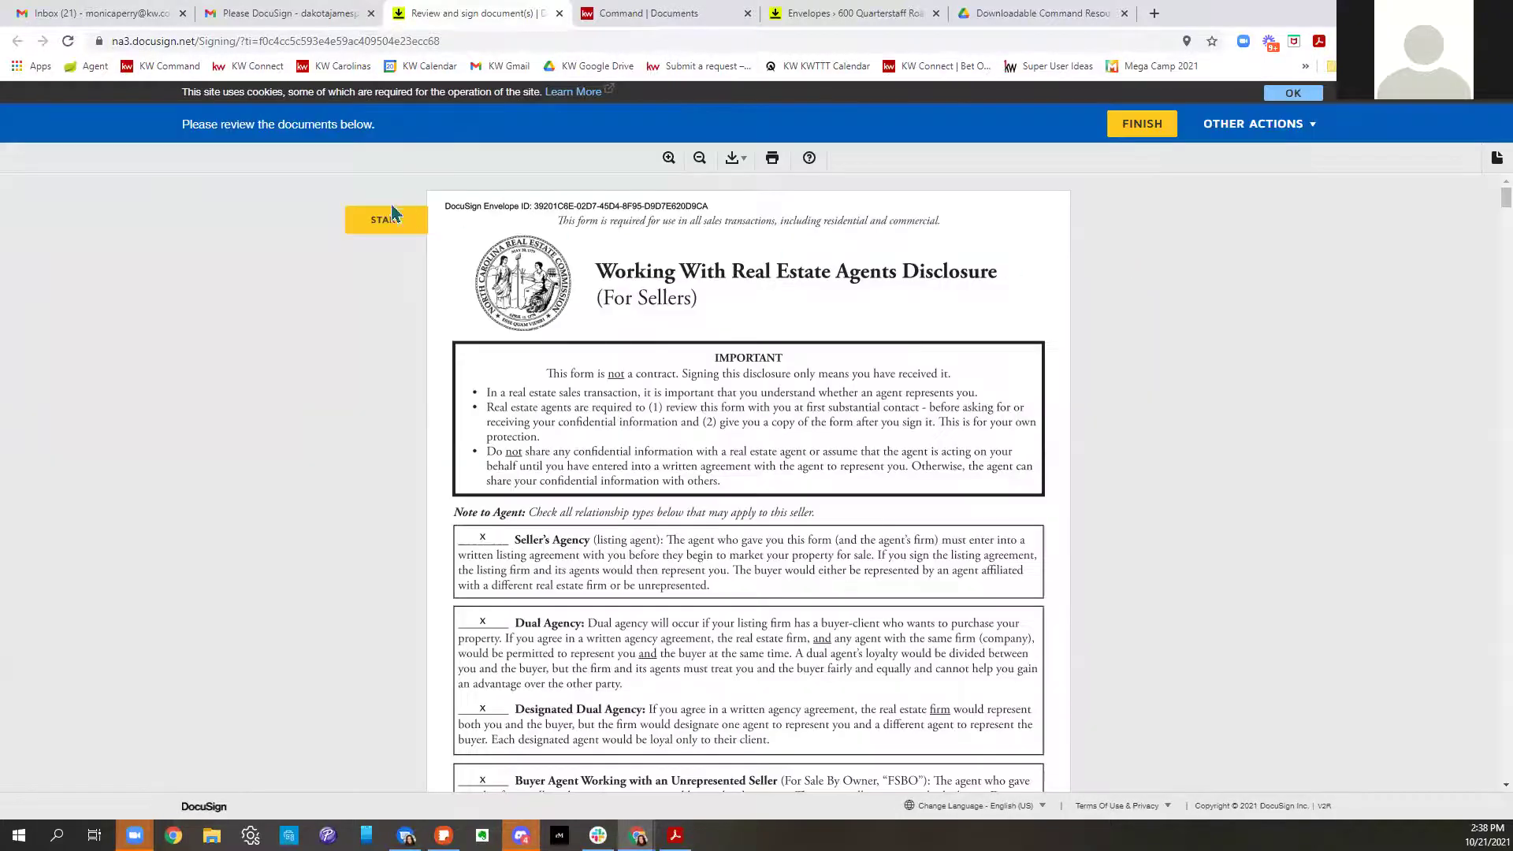
left_click(389, 220)
left_click(483, 497)
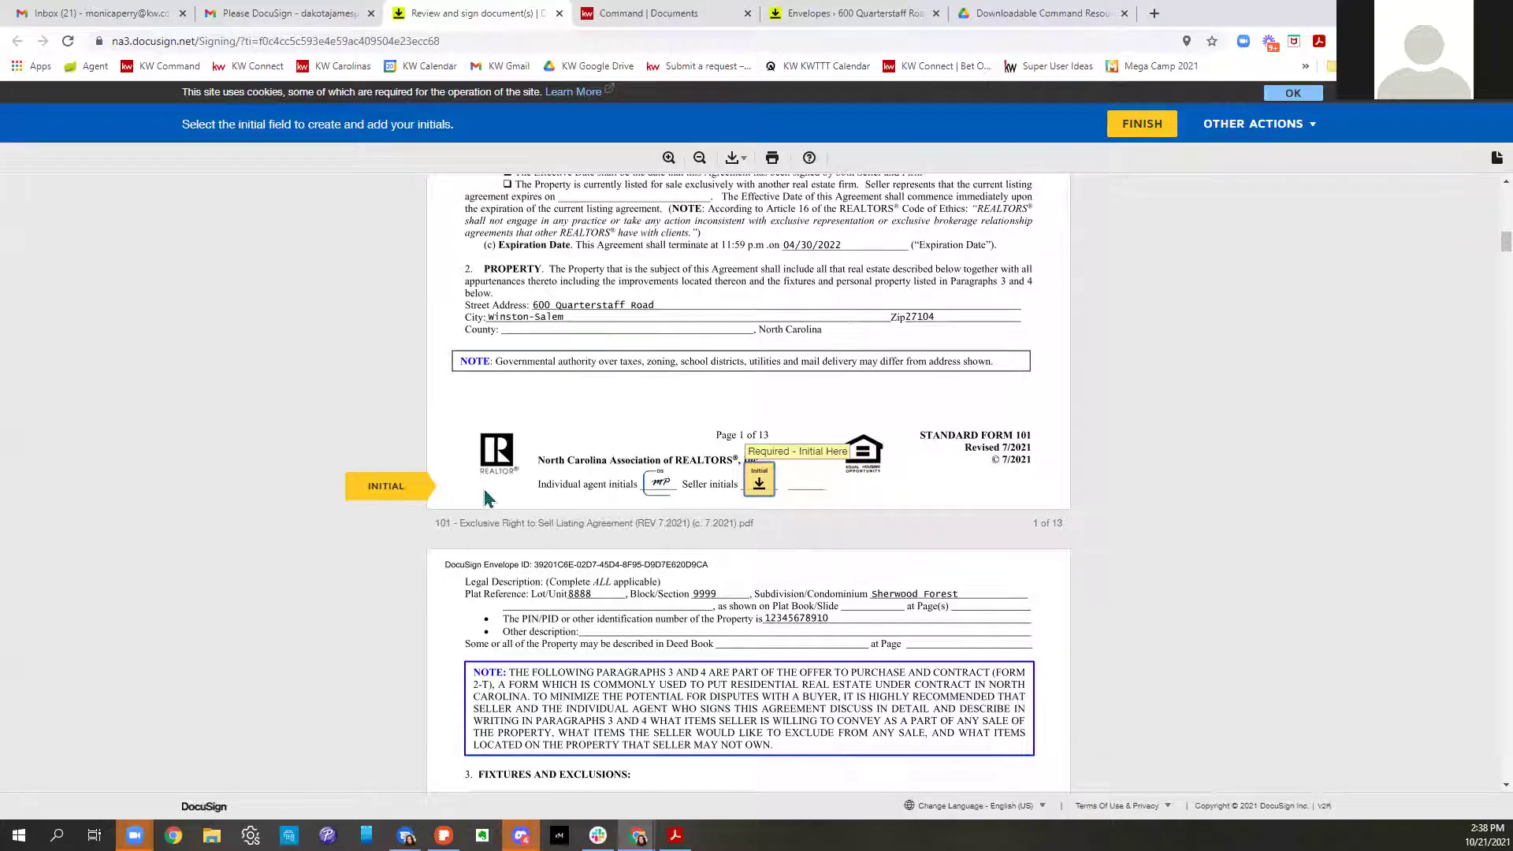
left_click(758, 484)
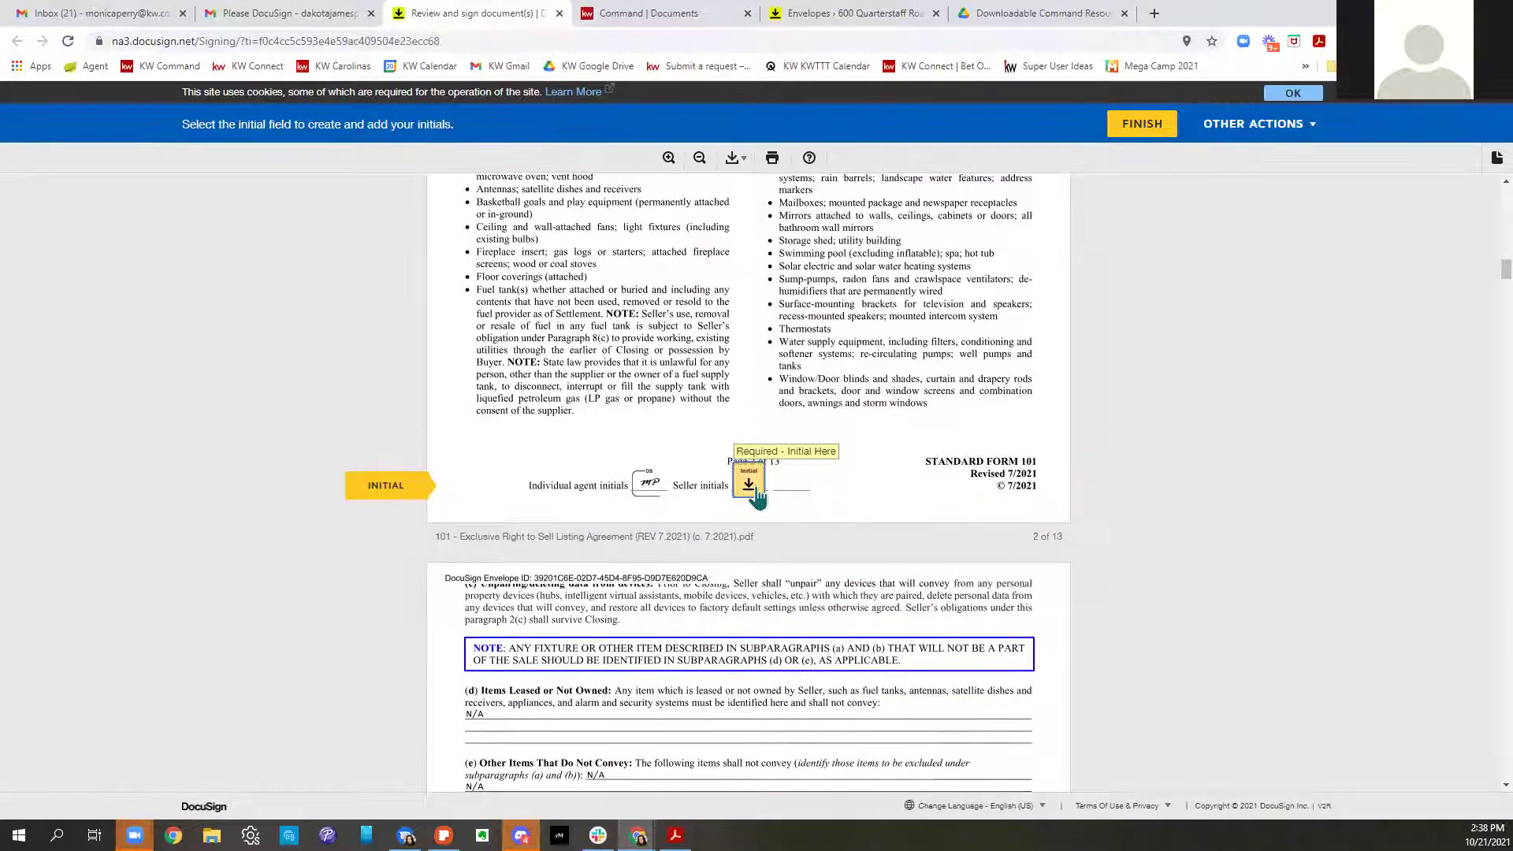
left_click(749, 484)
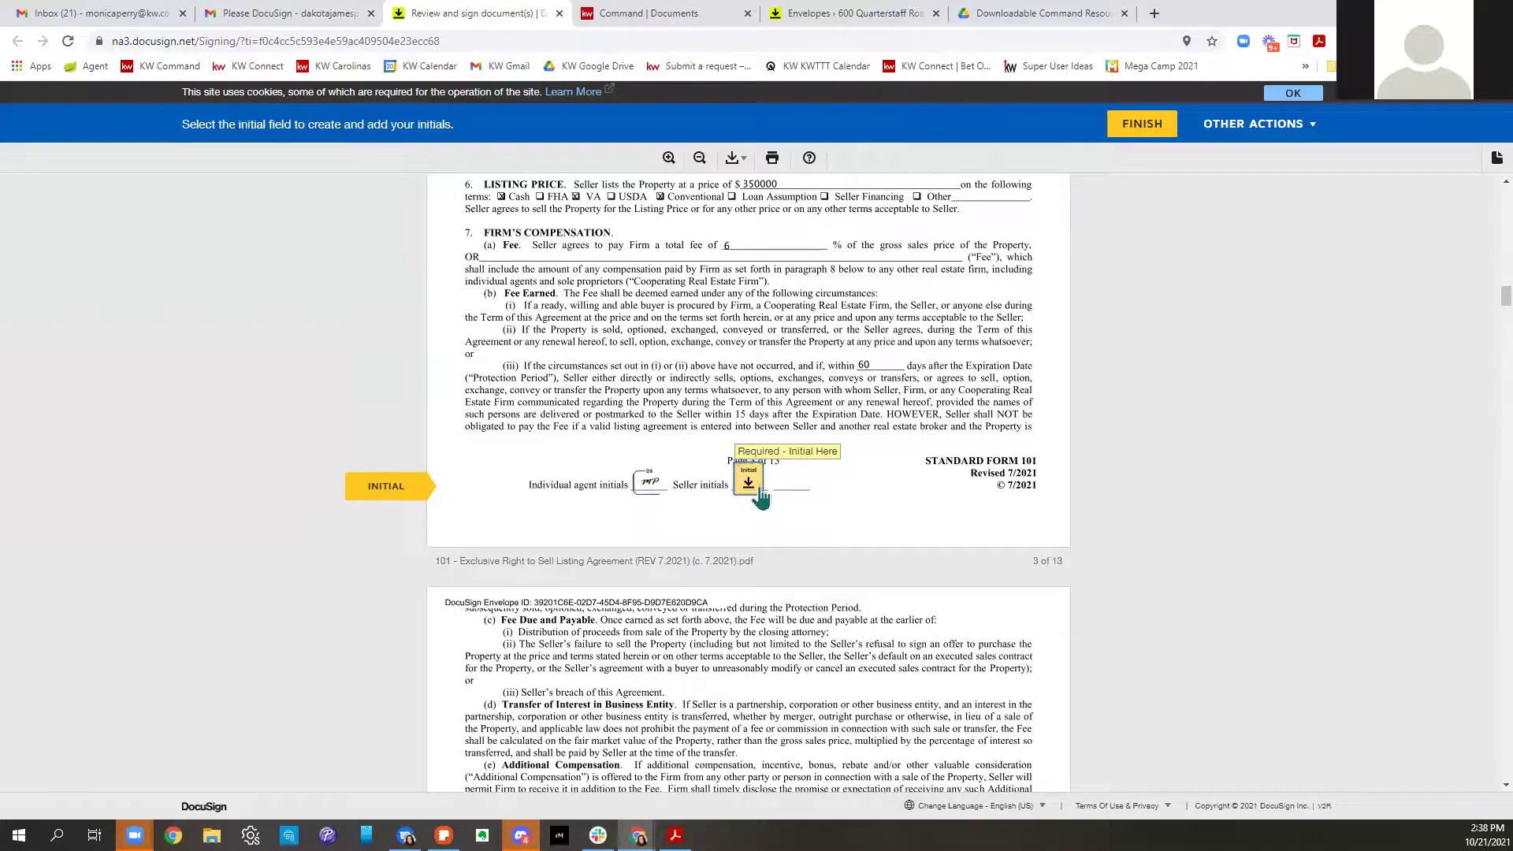
left_click(760, 492)
left_click(759, 490)
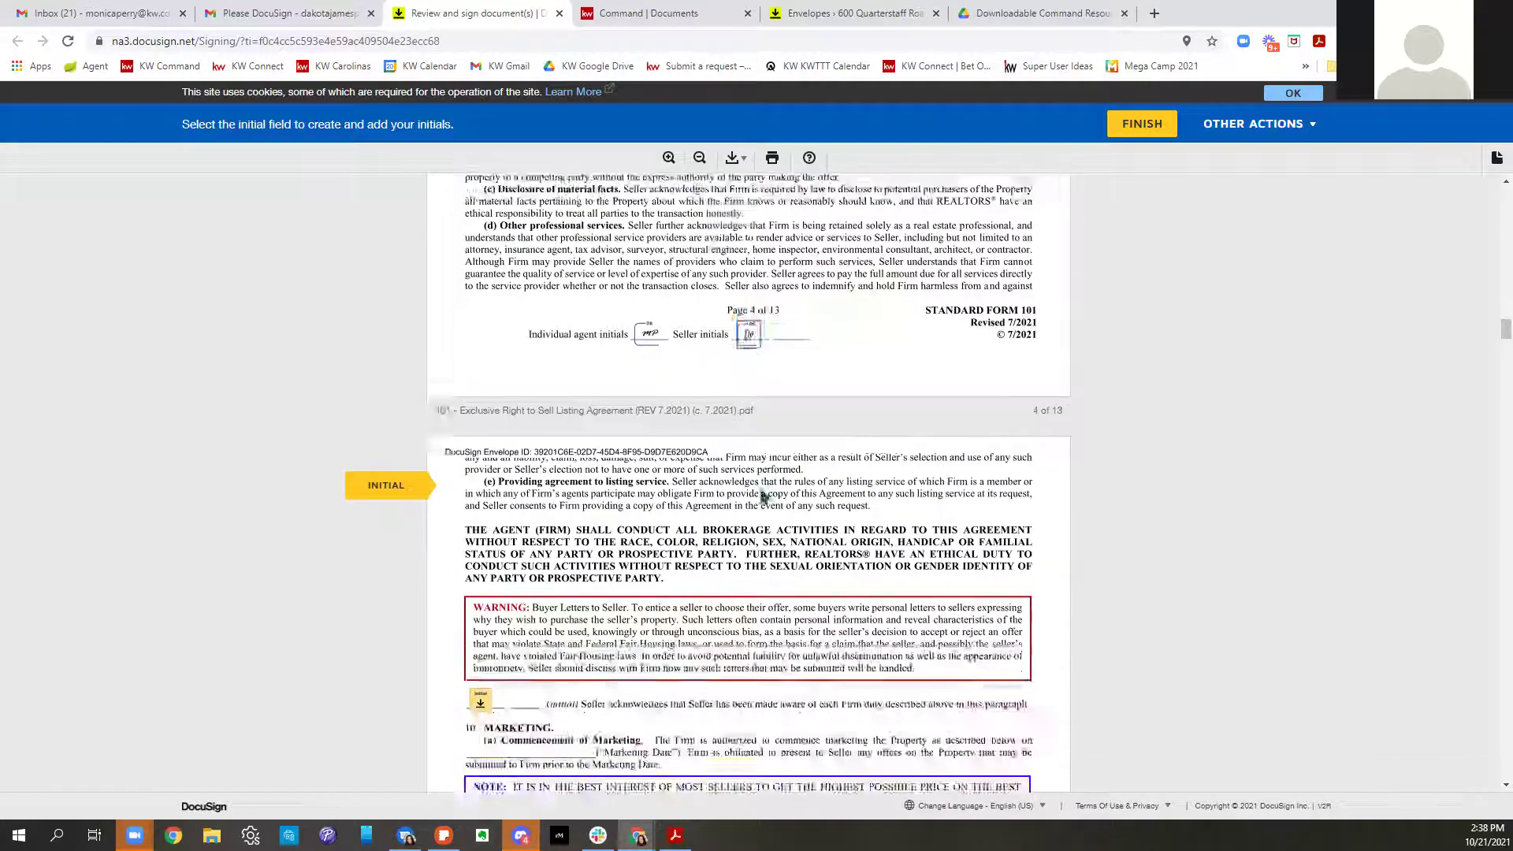
Initial buyer letters, Public Marketing, pages 6–11 and dual agency, then sign page 12
left_click(483, 484)
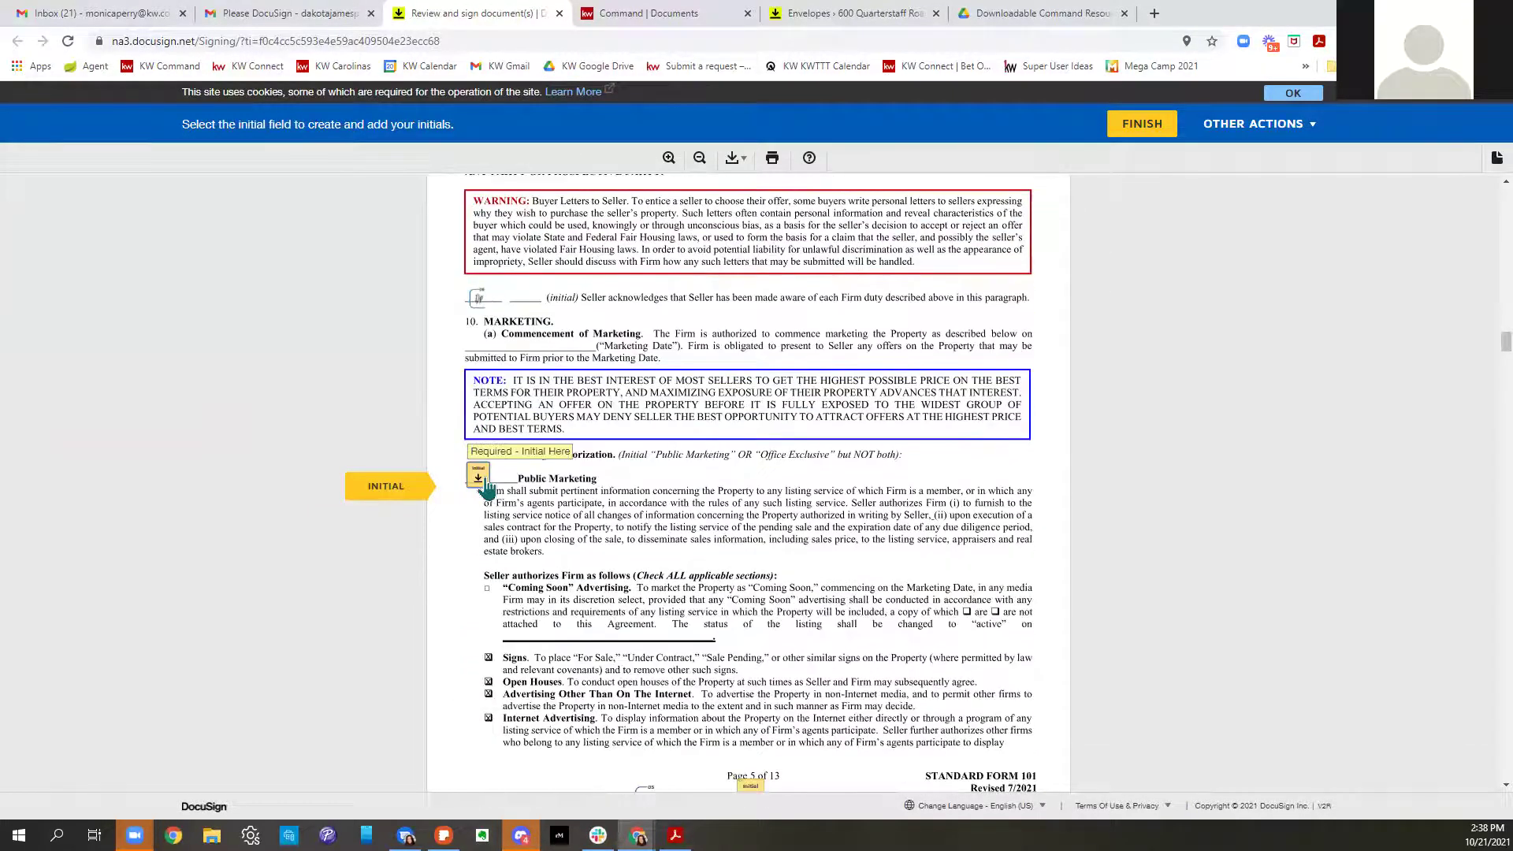
left_click(752, 490)
left_click(754, 491)
left_click(752, 490)
left_click(751, 493)
left_click(750, 492)
left_click(749, 491)
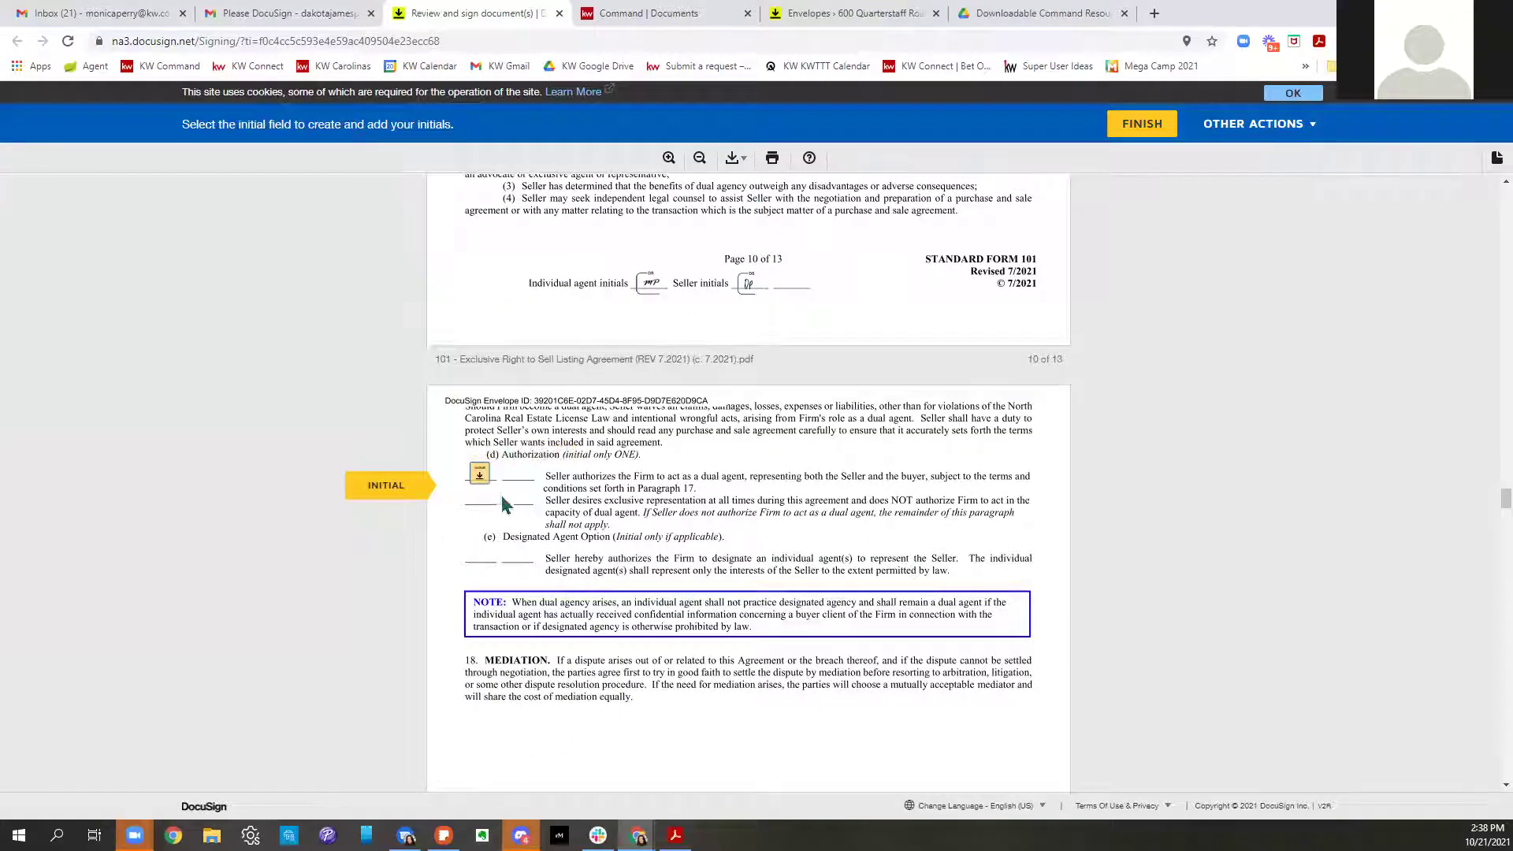
left_click(480, 476)
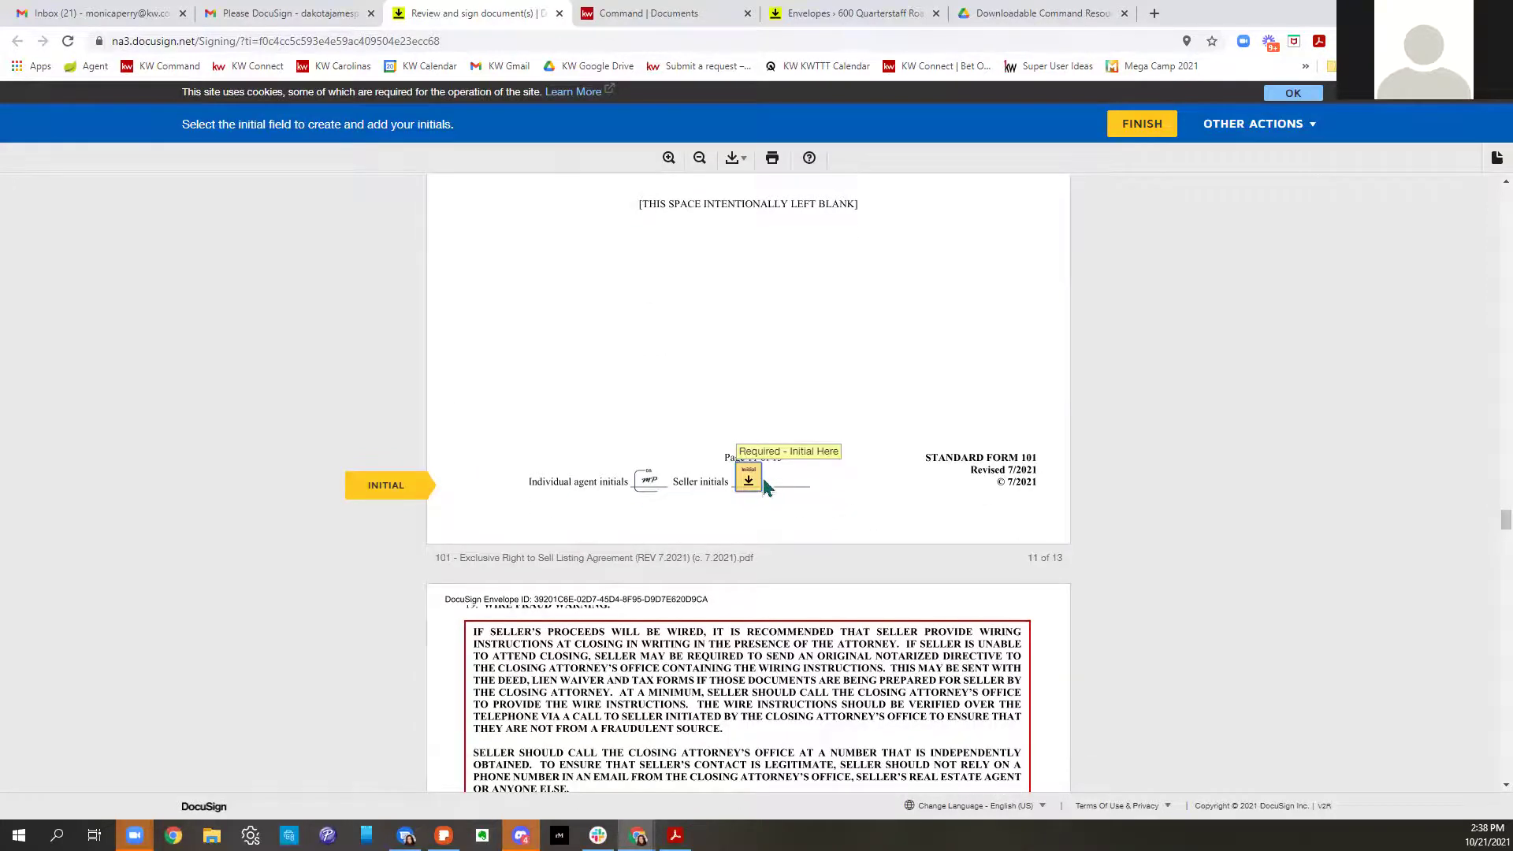
left_click(761, 480)
left_click(805, 485)
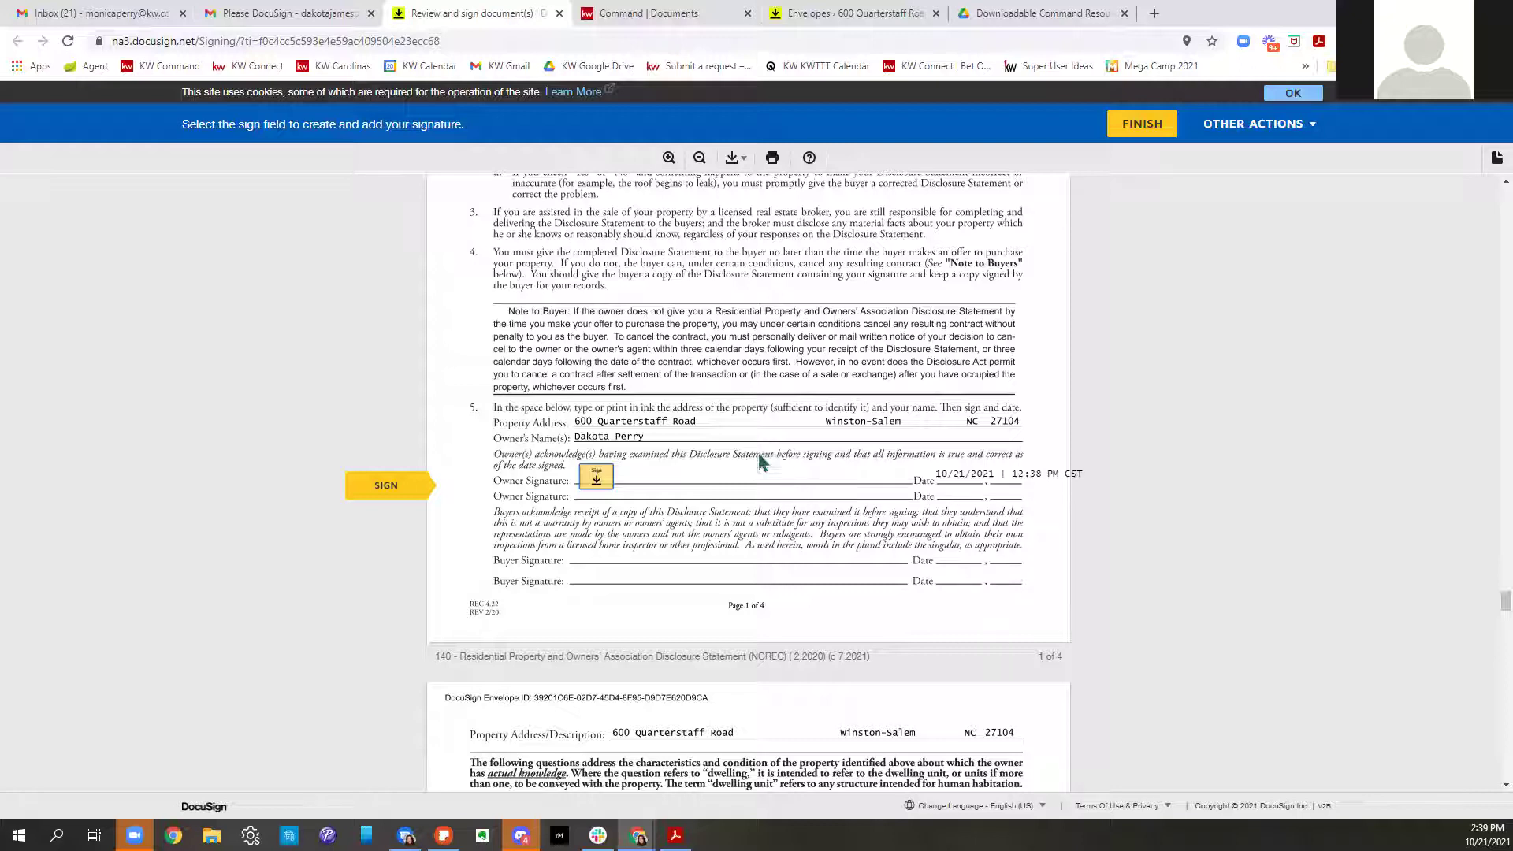
Sign as owner, answer No on structural problems, and mark Brick Veneer and Wood walls
left_click(597, 477)
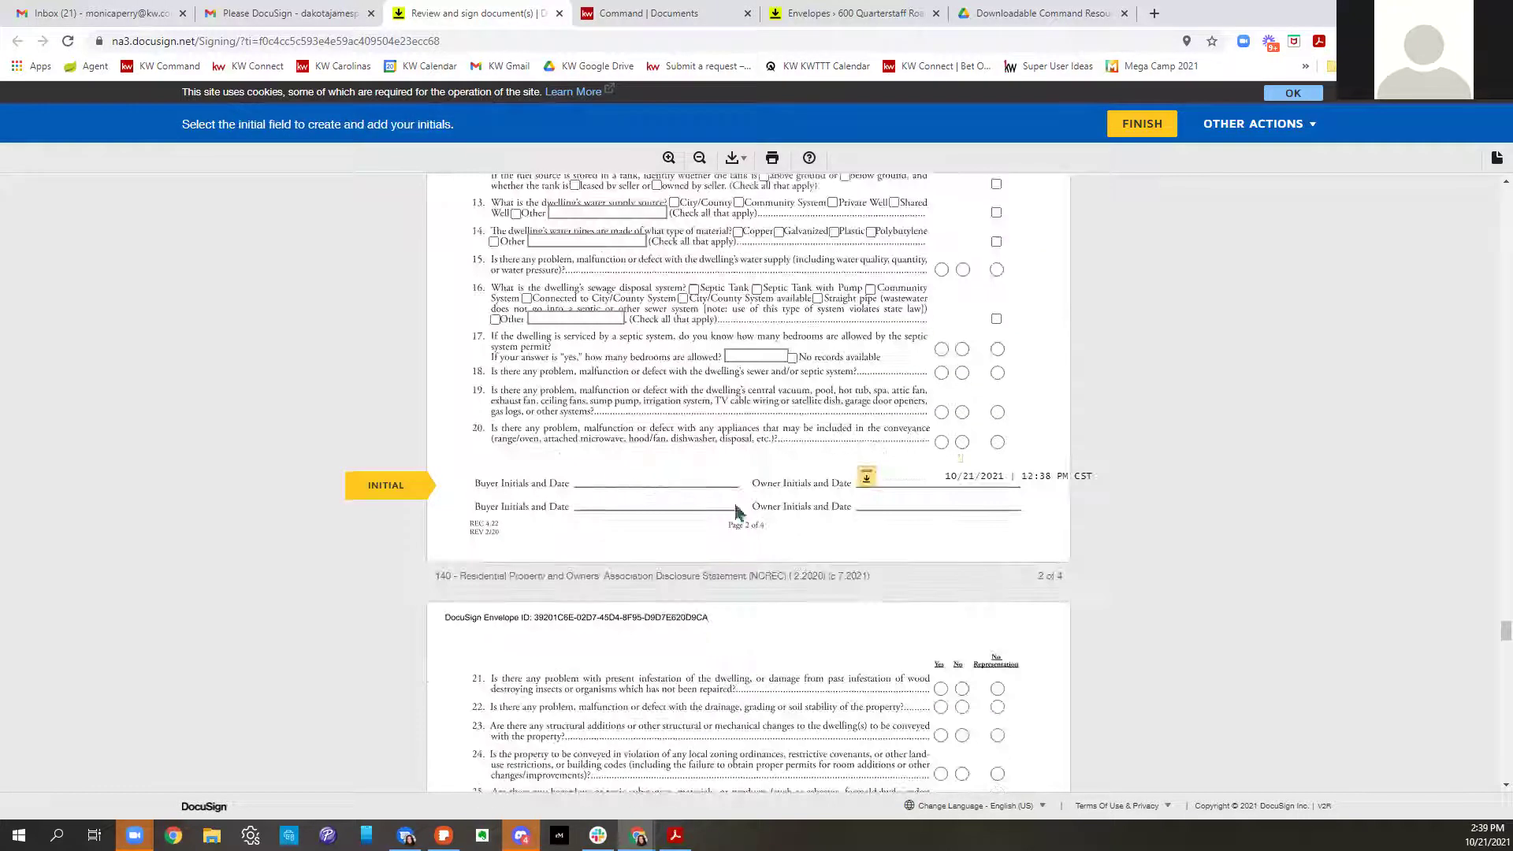
scroll(830, 541, "up", 7)
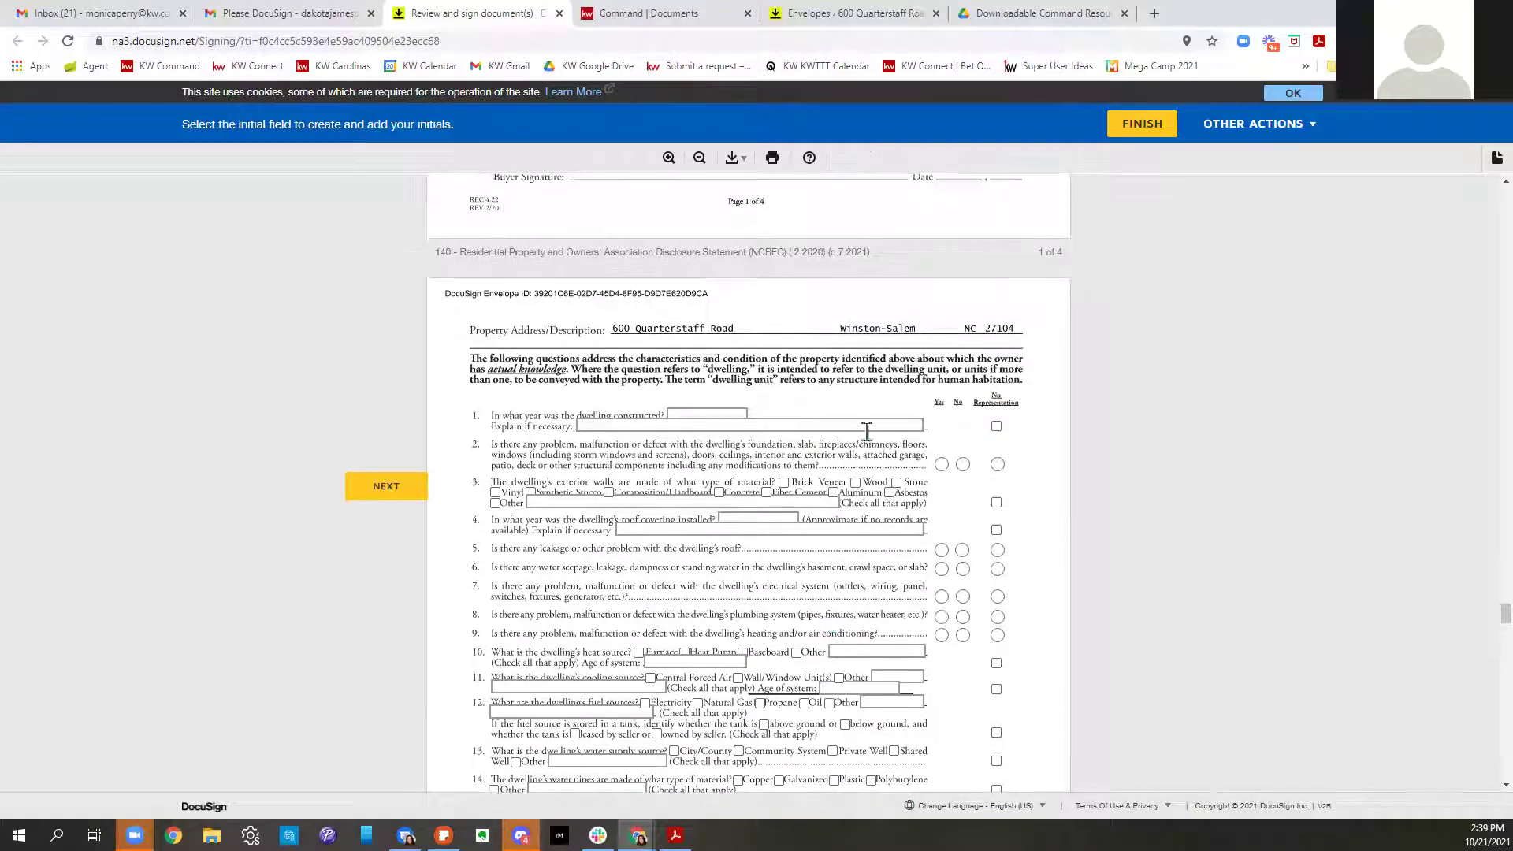
left_click(694, 413)
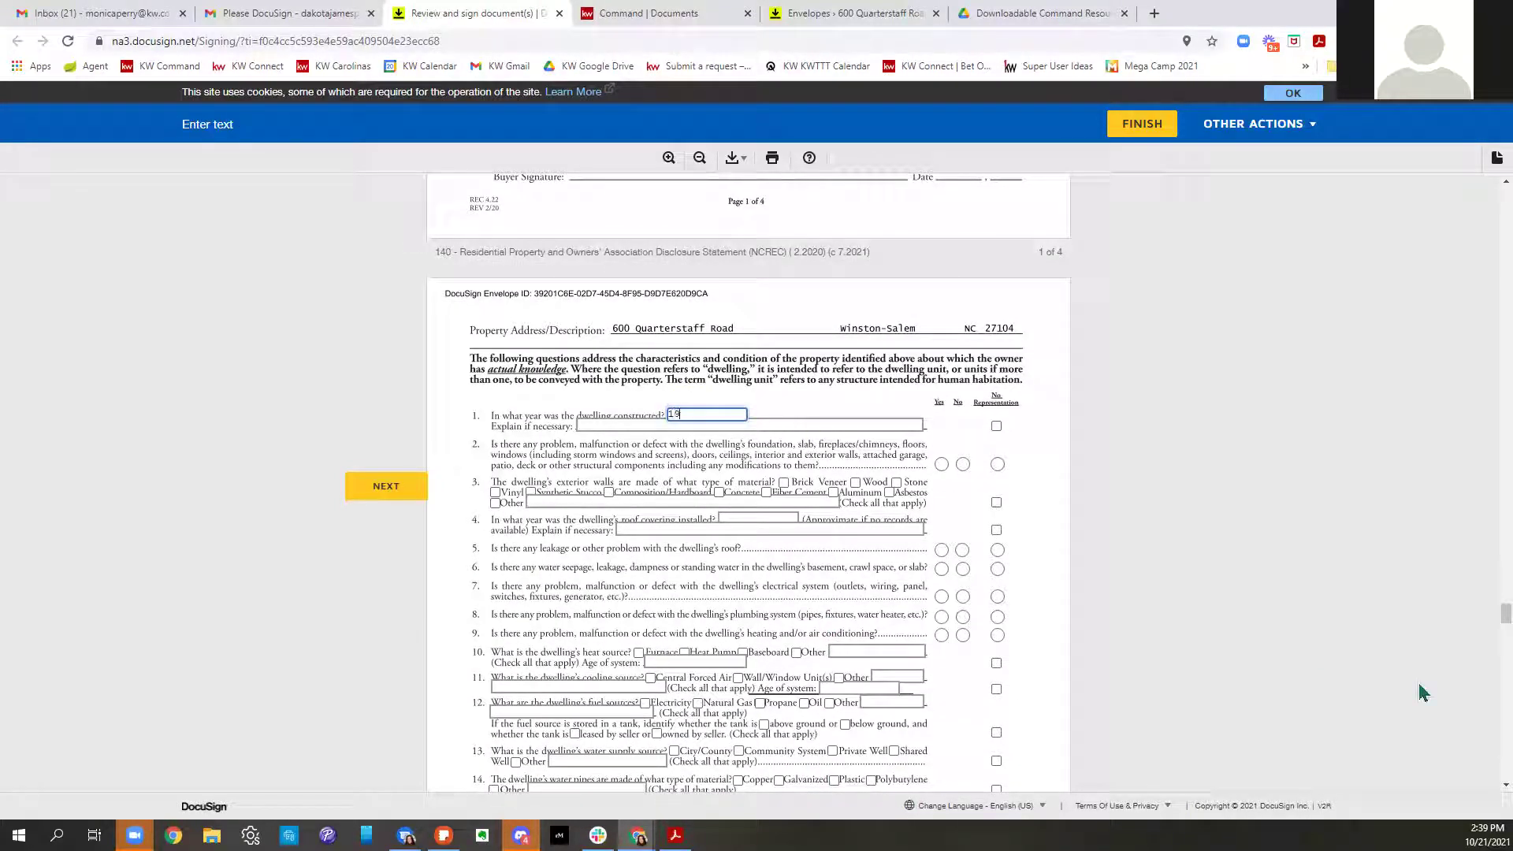
left_click(963, 464)
left_click(783, 483)
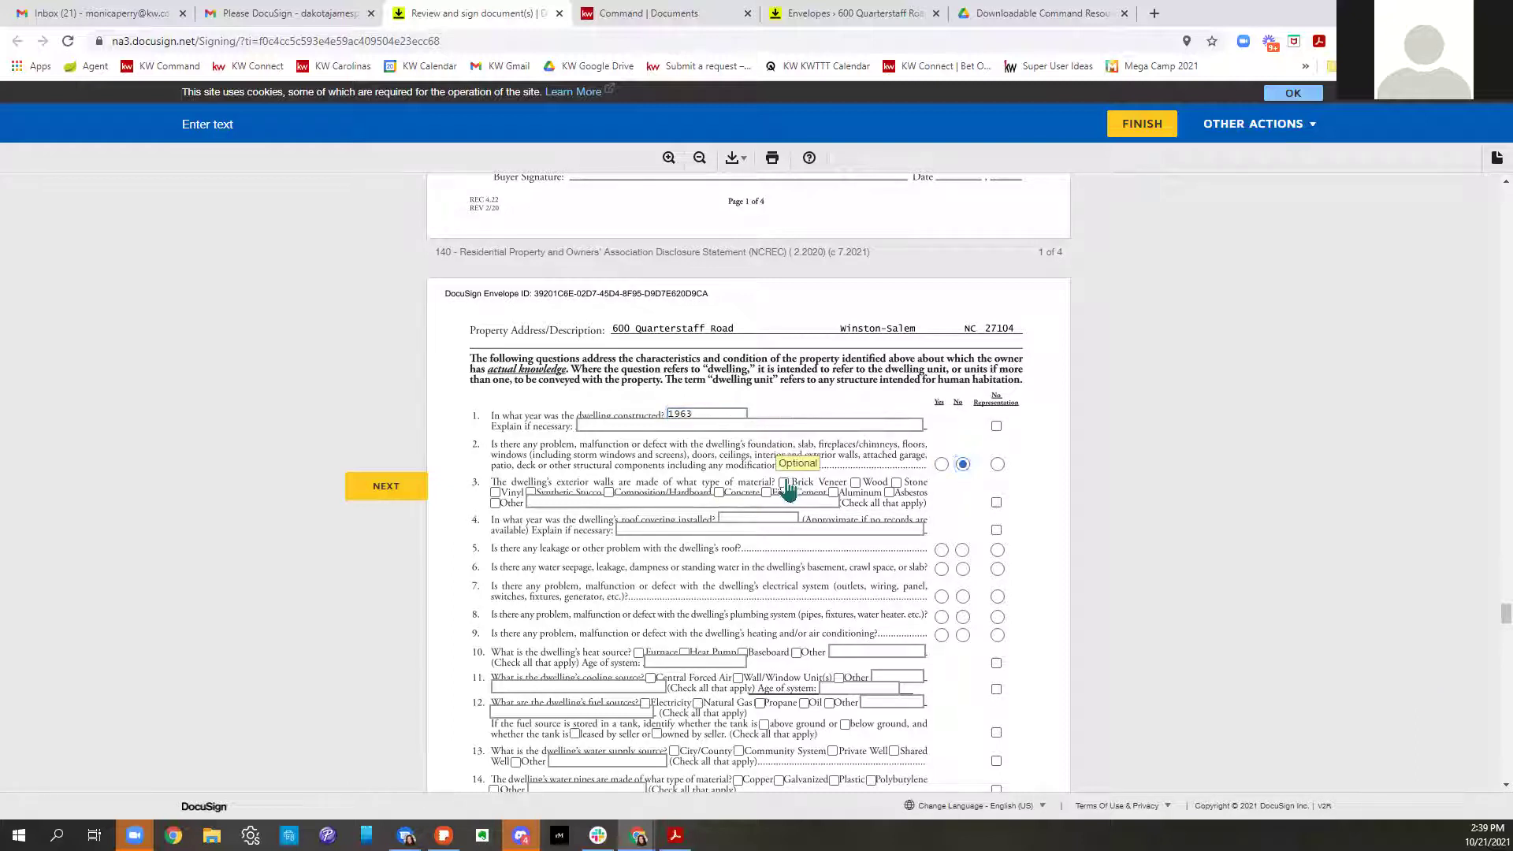
left_click(856, 483)
Enter roof year 20202 and answer No to roof, water, electrical, plumbing and heating questions
left_click(743, 520)
type("20202")
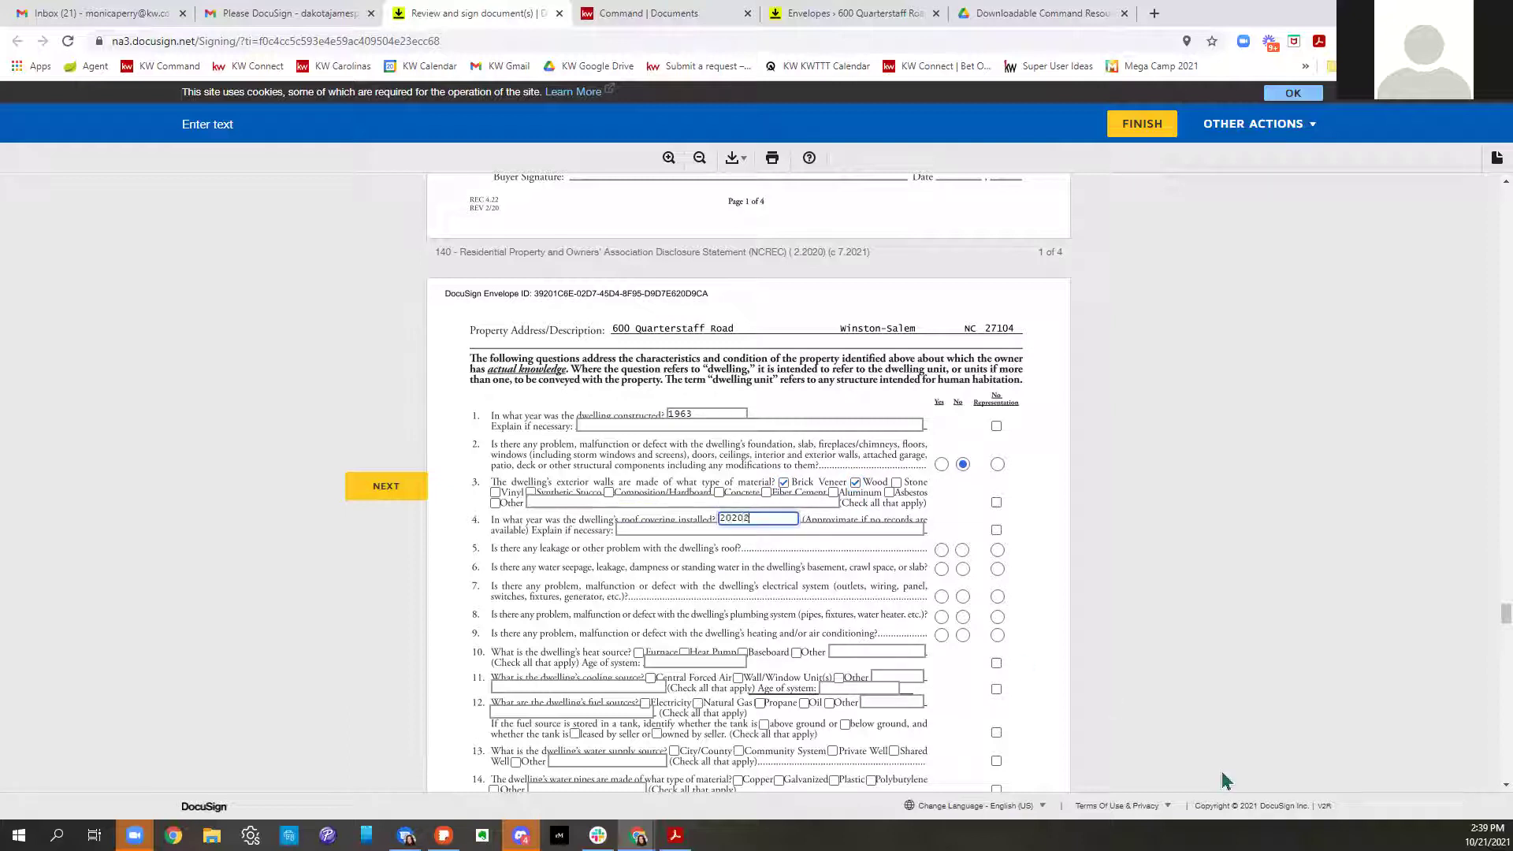
left_click(676, 529)
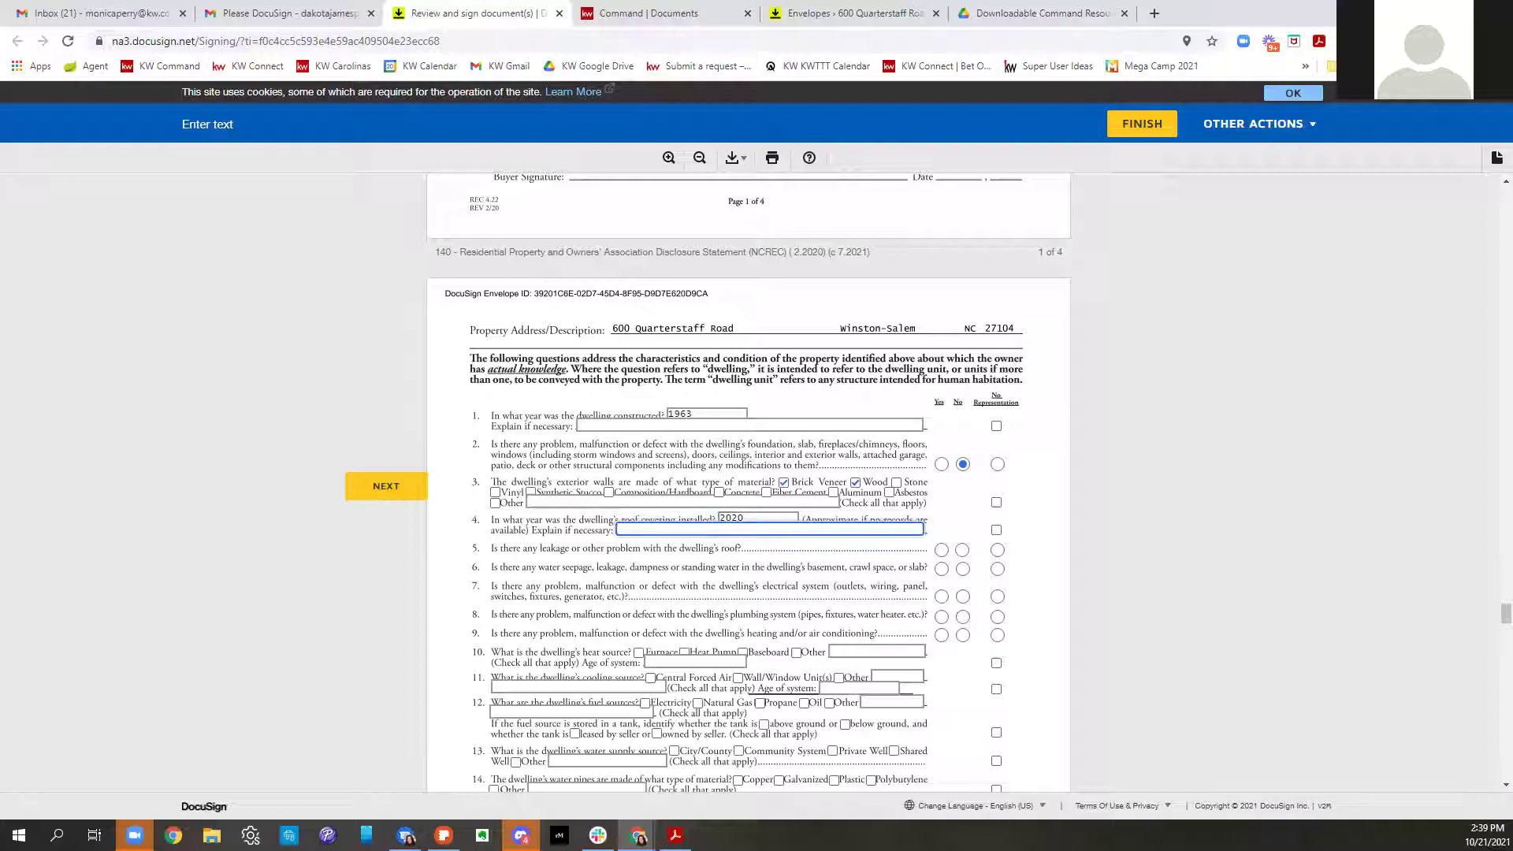
left_click(962, 550)
left_click(962, 568)
left_click(962, 596)
left_click(962, 617)
left_click(962, 635)
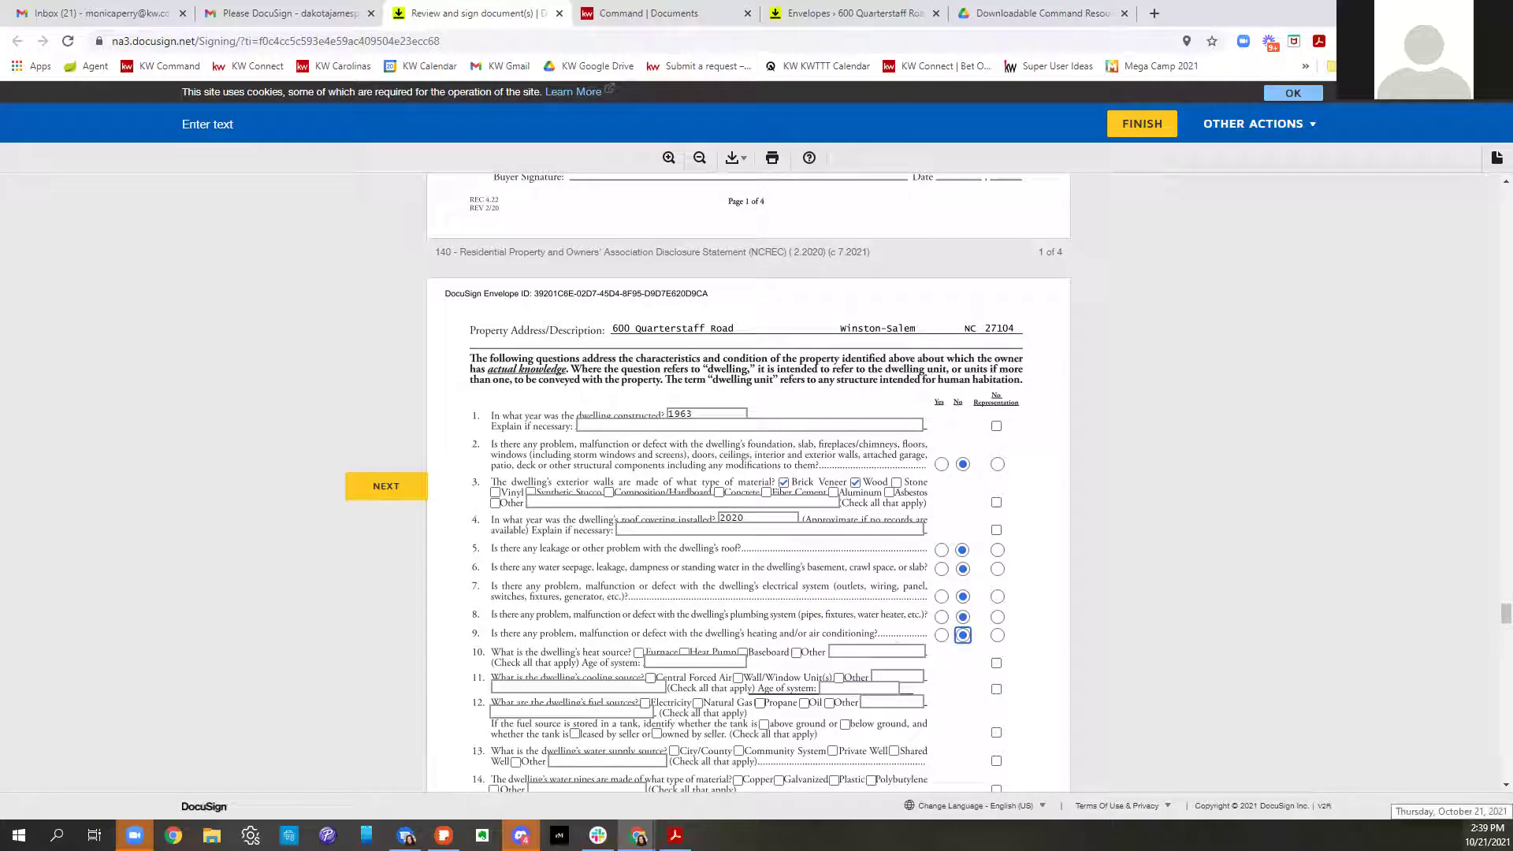
Mark Heat Pump and Furnace as heat sources and enter heating system age 2020
left_click(684, 654)
left_click(638, 653)
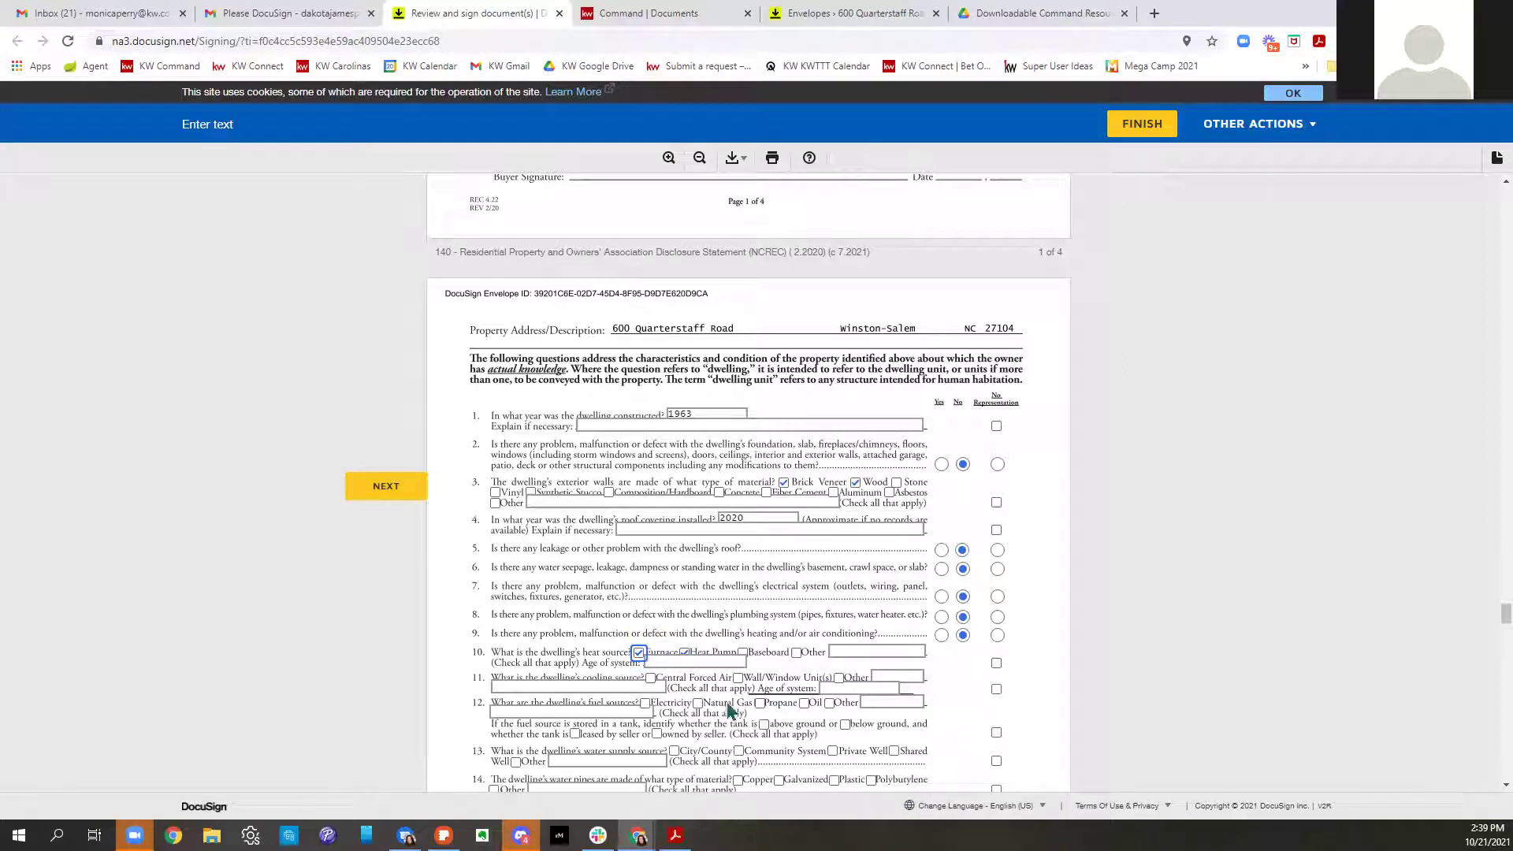
left_click(693, 662)
type("2020")
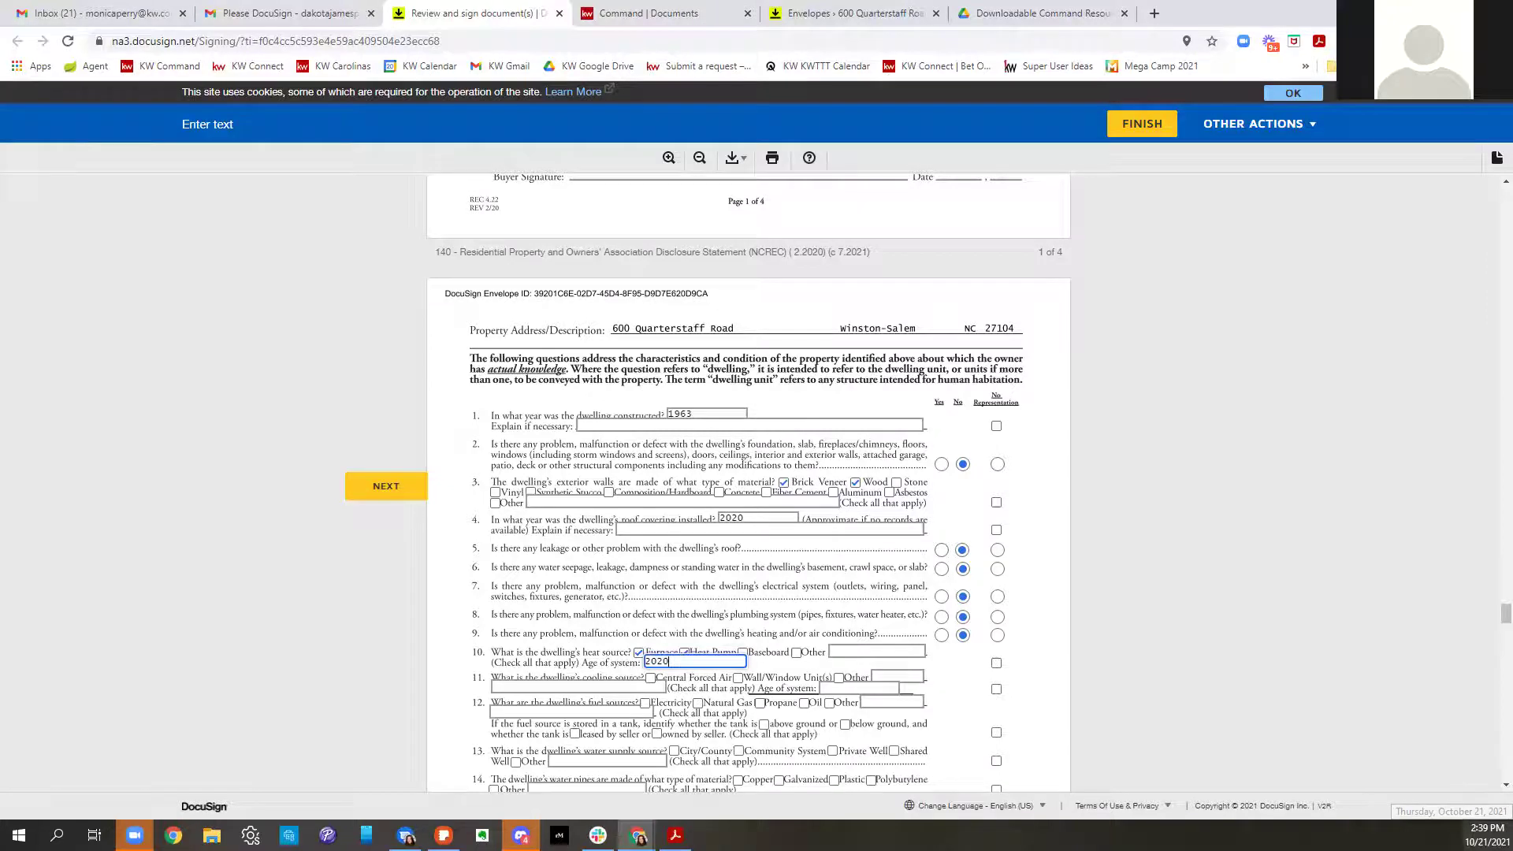
scroll(977, 664, "down", 3)
left_click(931, 537)
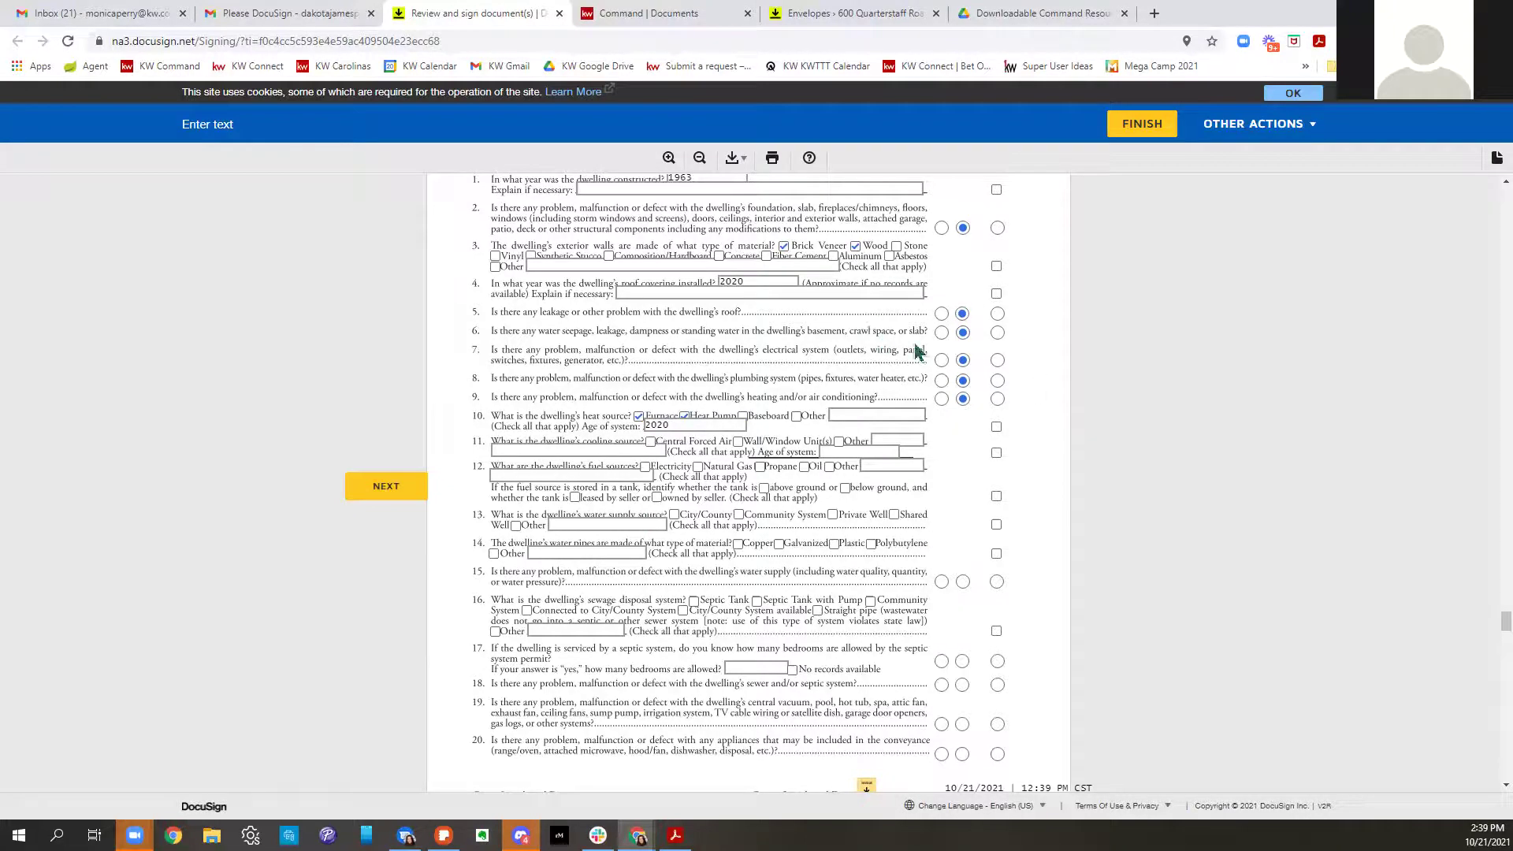
Add owner initials at the bottom of disclosure pages 3 and 4
scroll(914, 351, "down", 5)
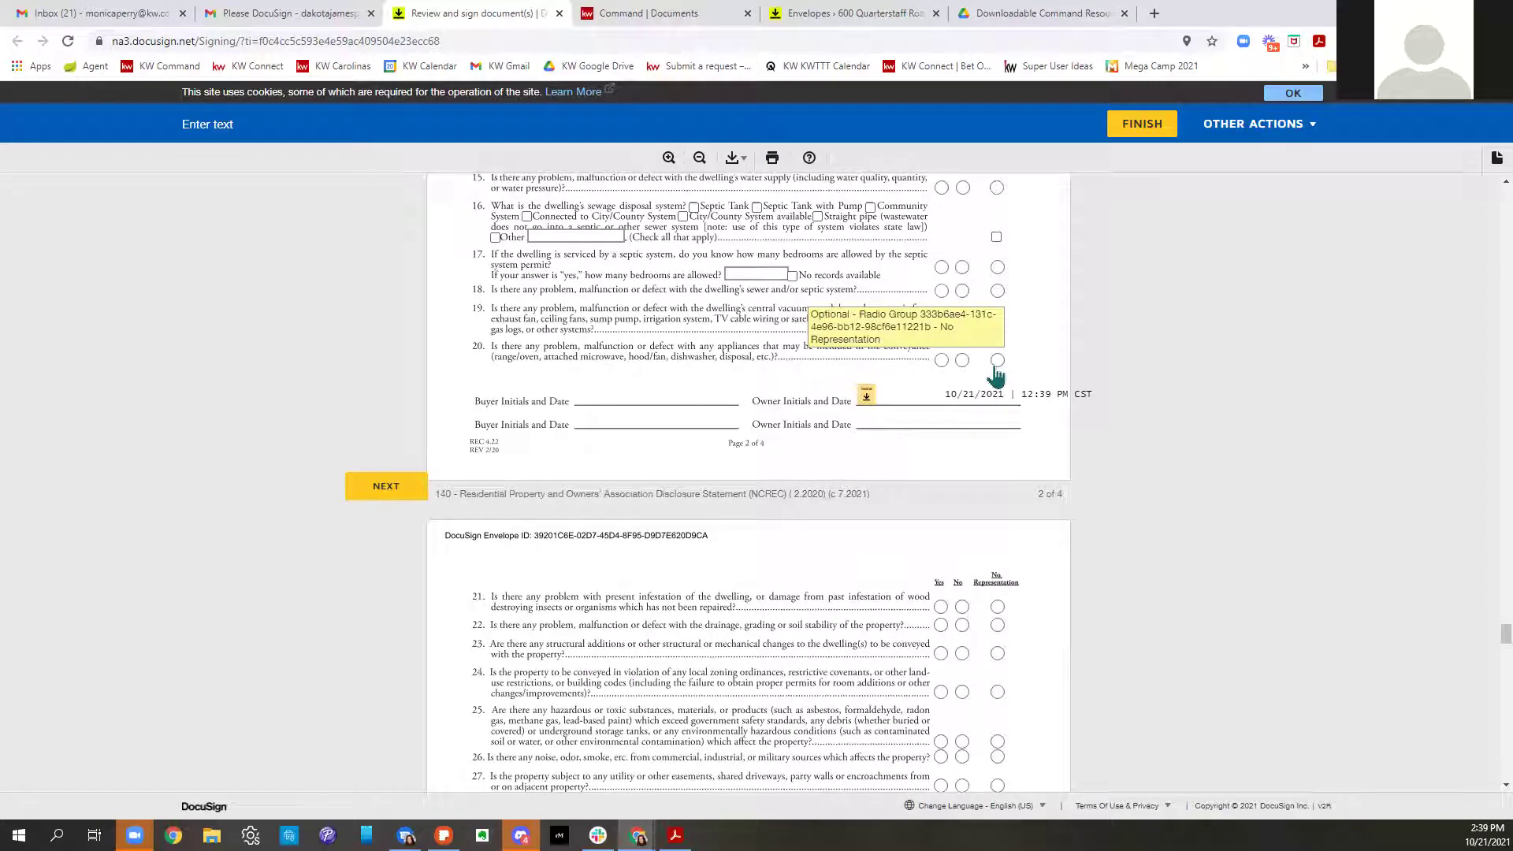
scroll(993, 379, "down", 13)
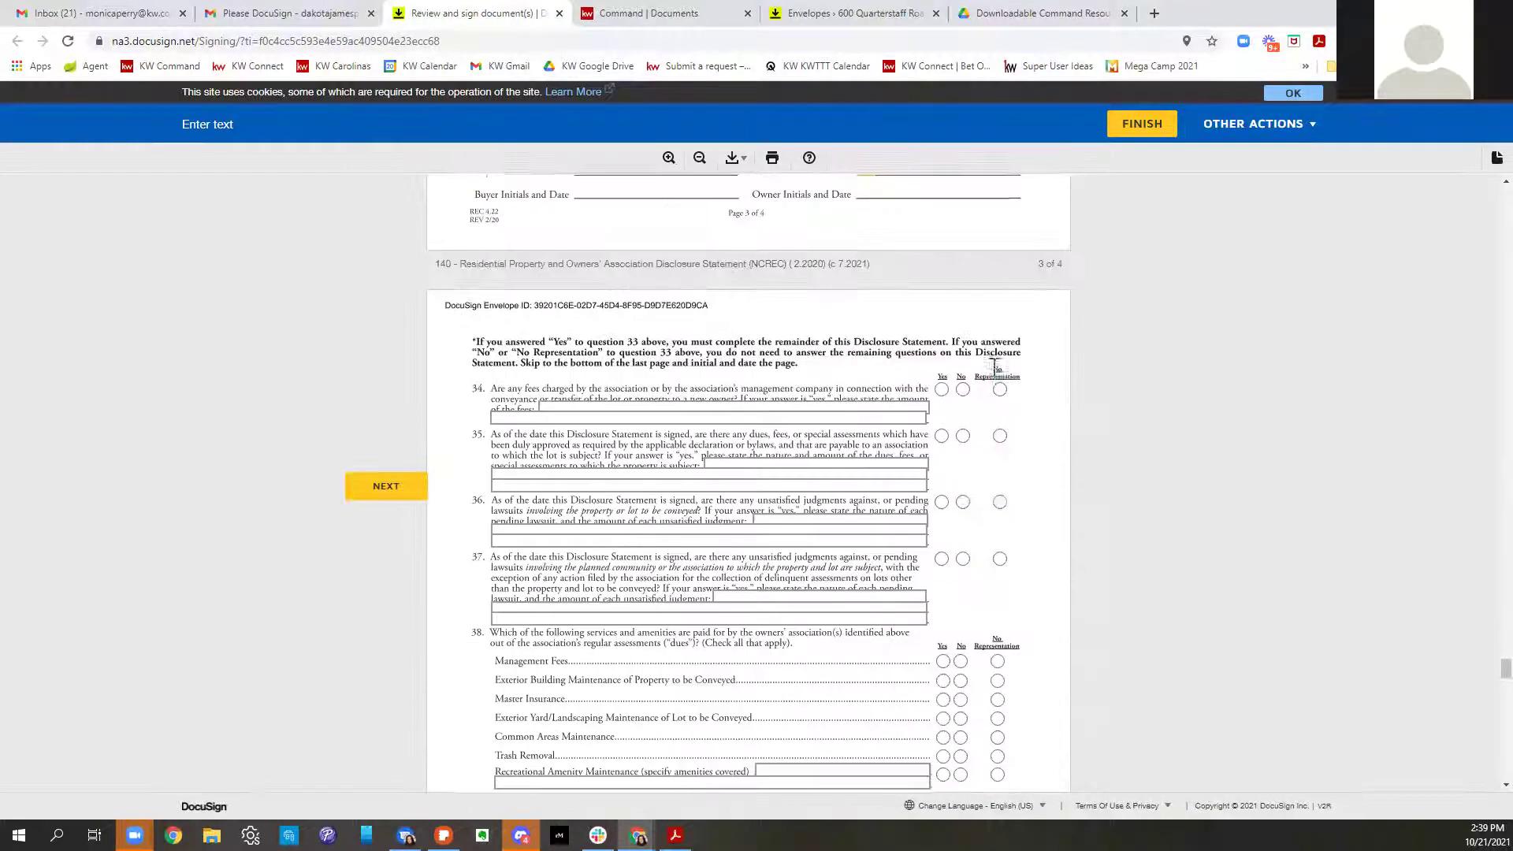
scroll(983, 410, "up", 3)
left_click(864, 406)
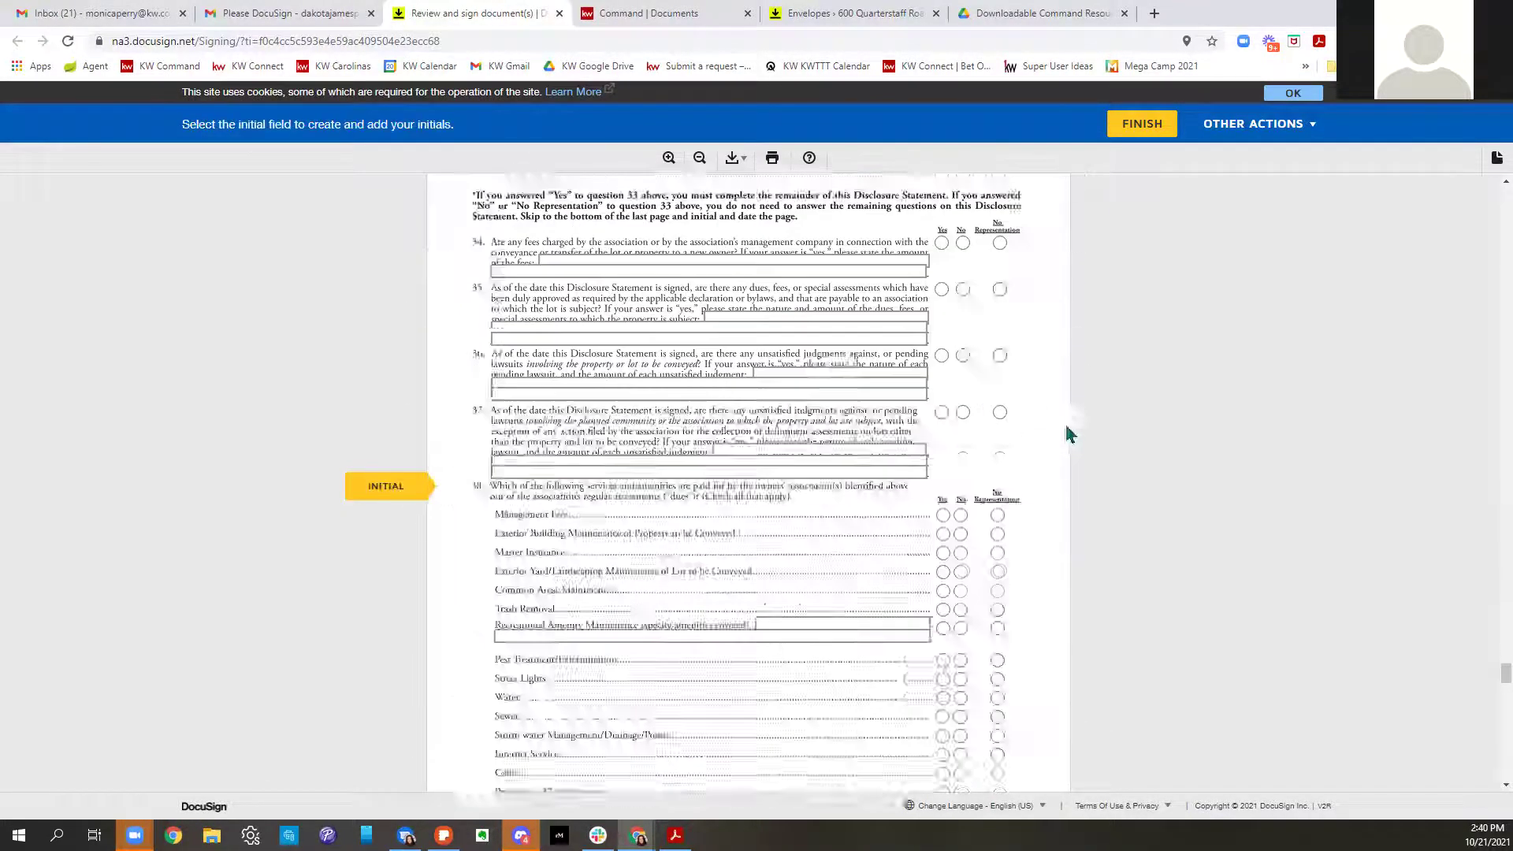
left_click(868, 475)
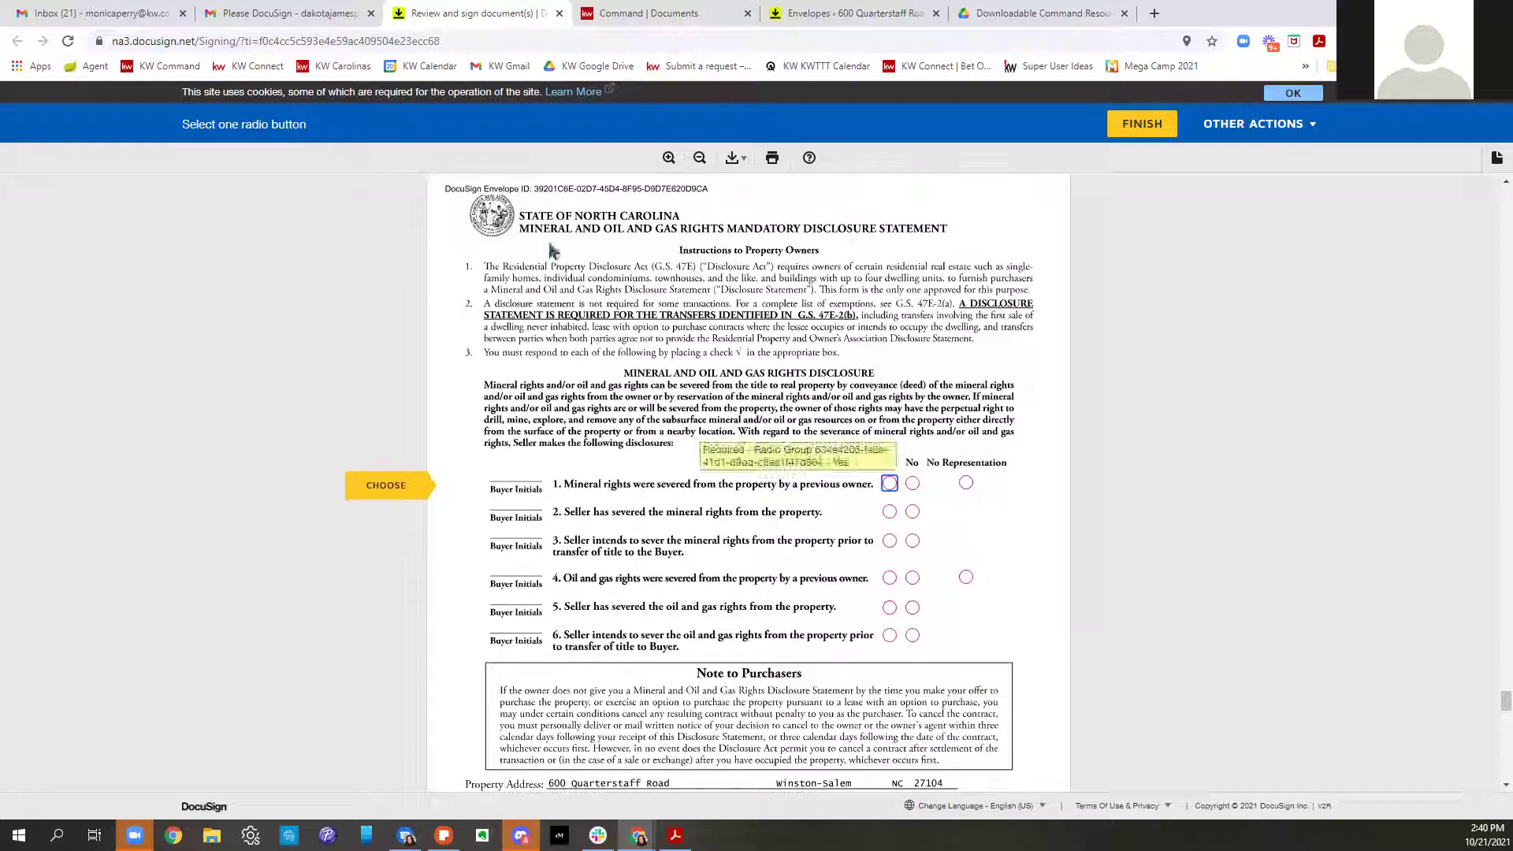
Answer No Representation for questions 1 and 4, No for 2, 3, 5, 6, and sign
left_click(965, 483)
left_click(913, 511)
left_click(912, 540)
left_click(965, 577)
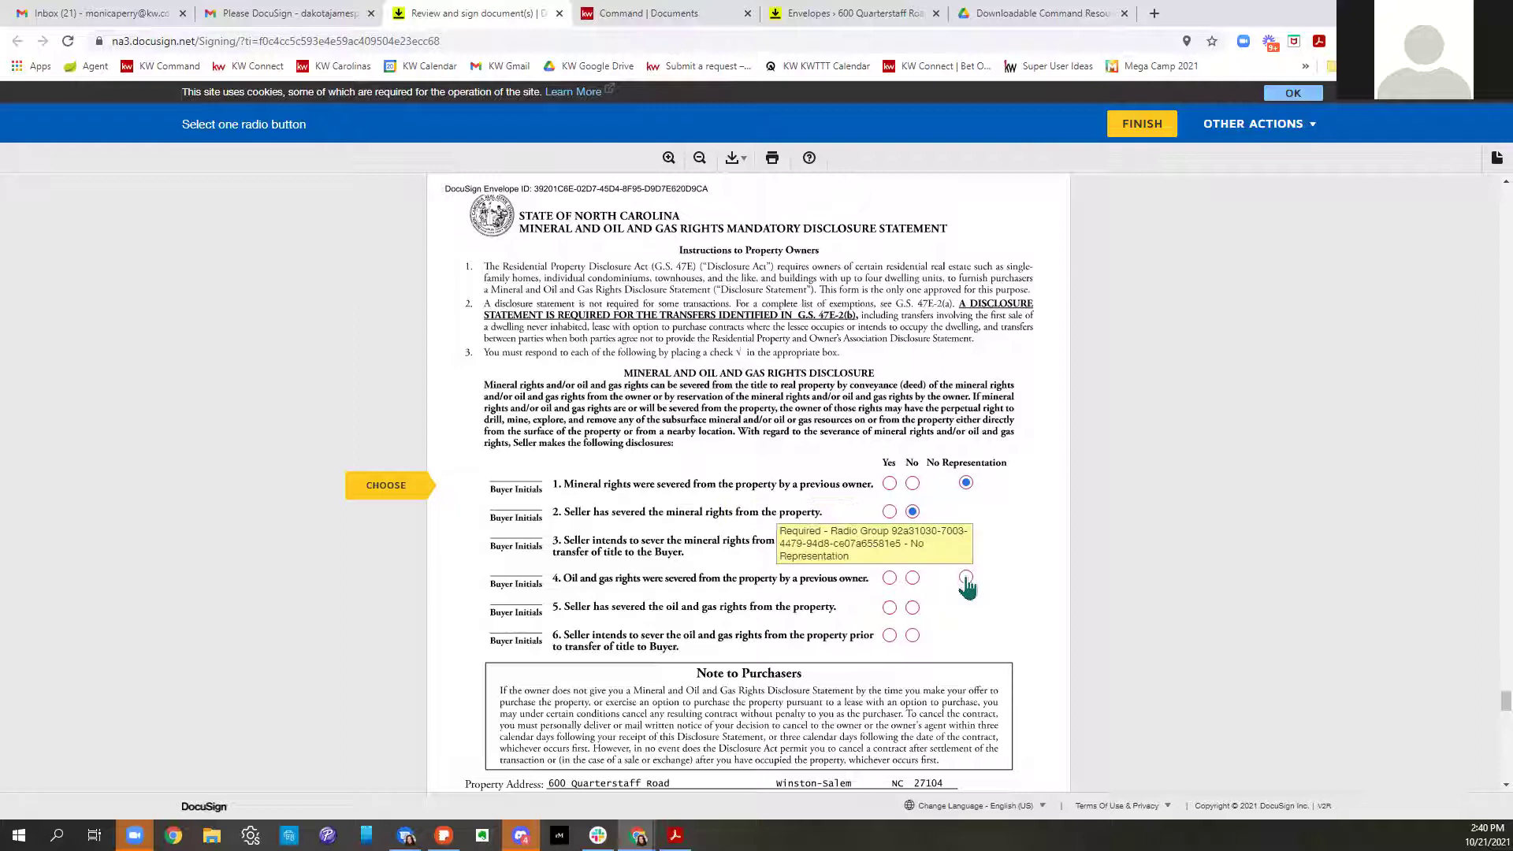
left_click(912, 608)
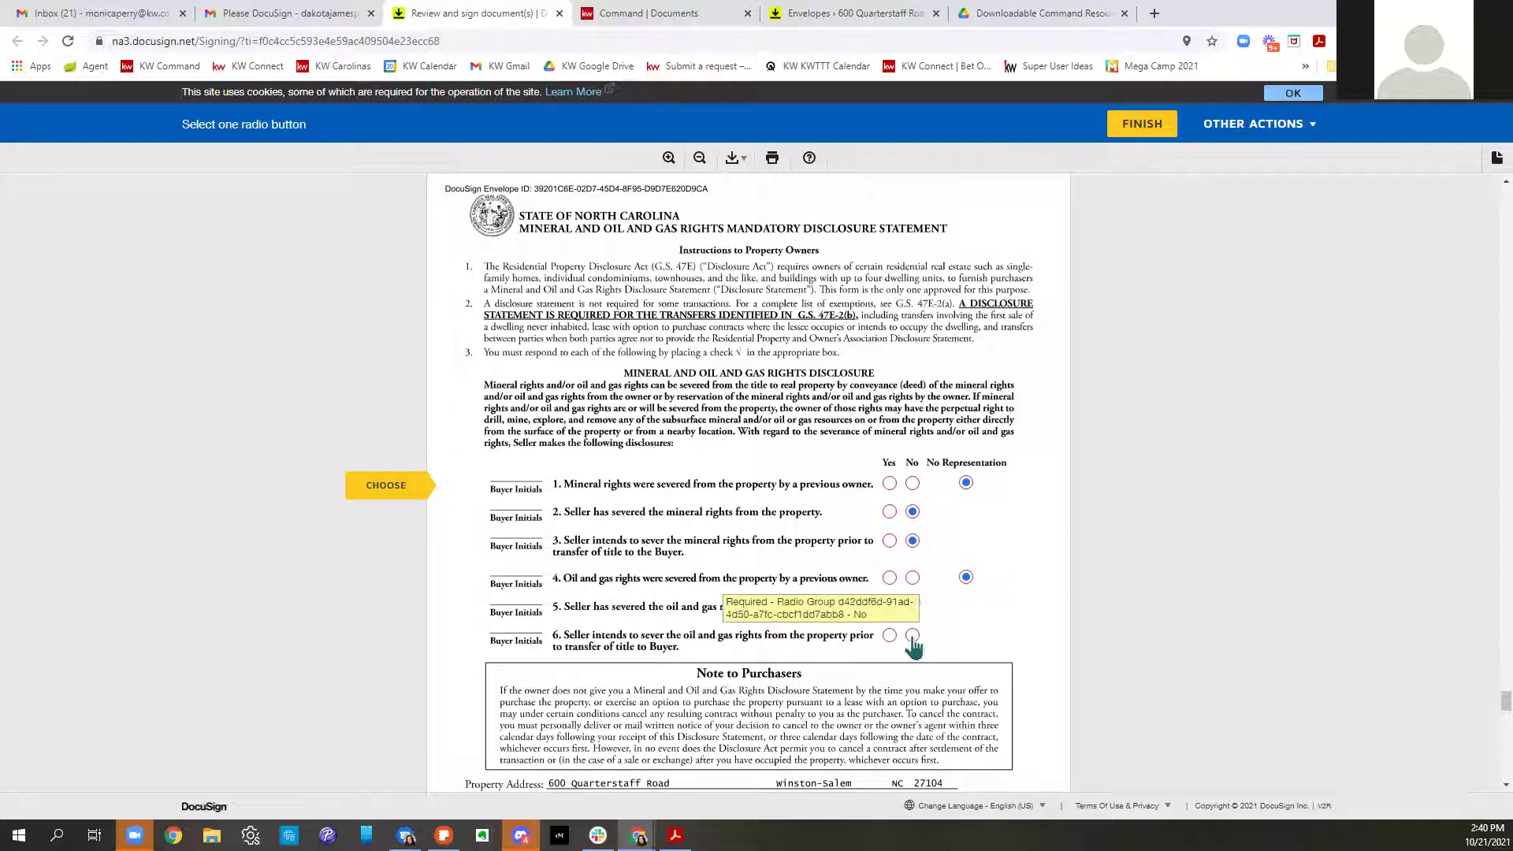
left_click(912, 635)
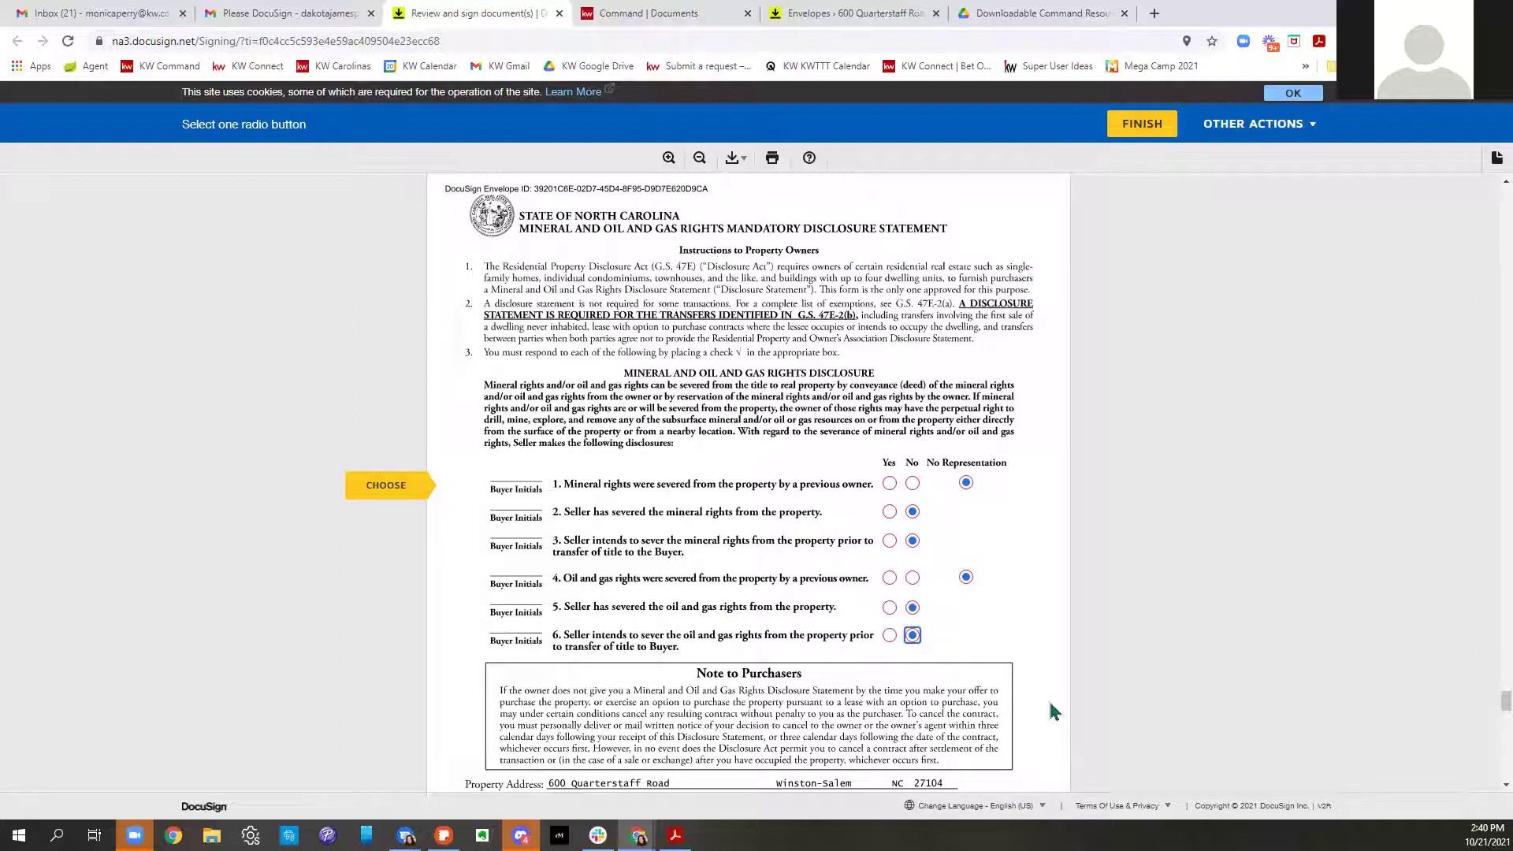
scroll(987, 660, "down", 1)
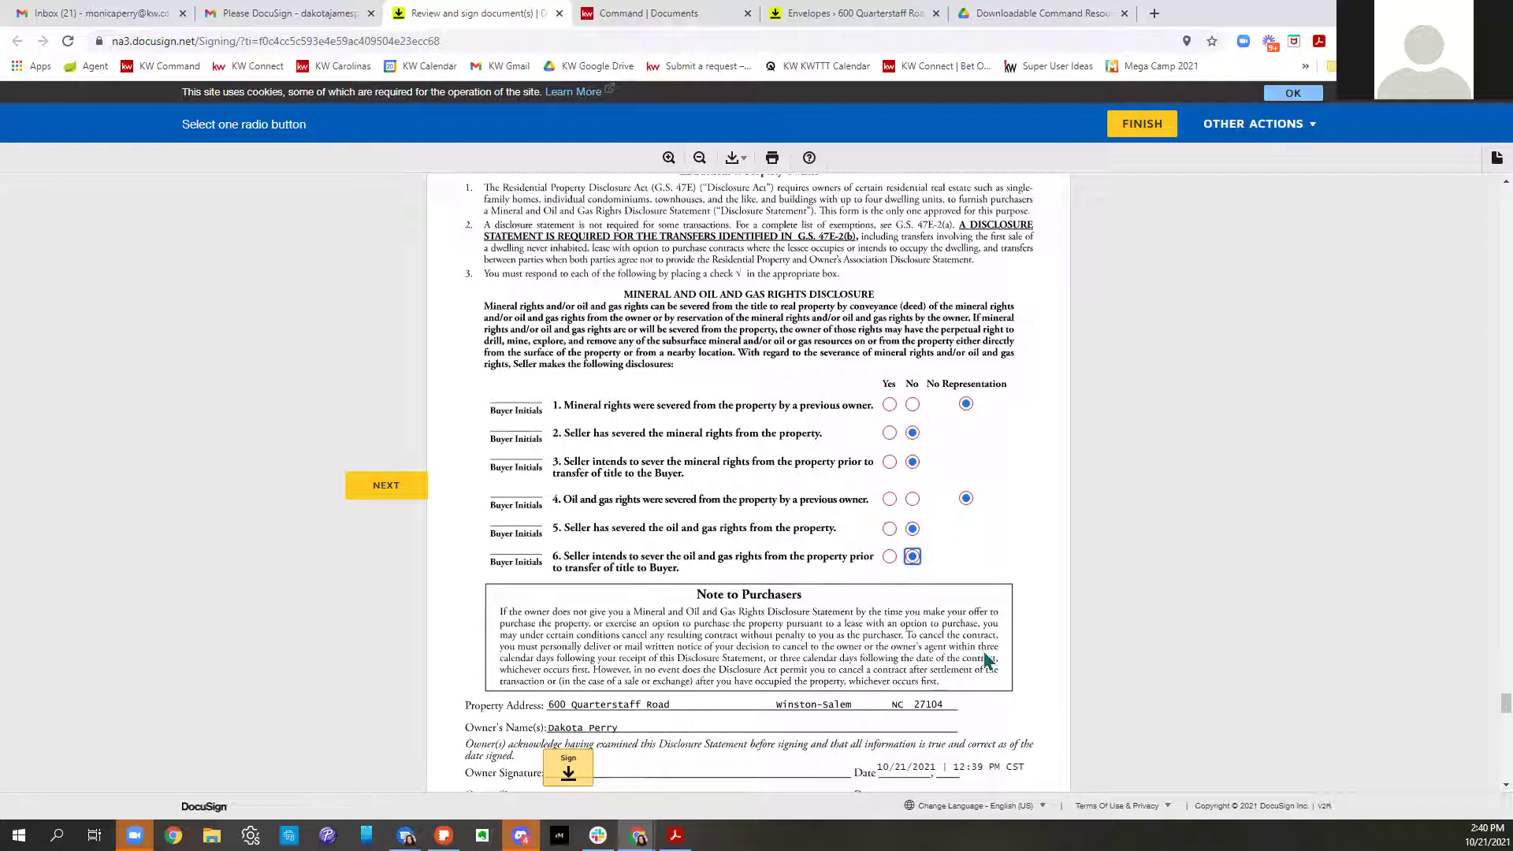
scroll(974, 624, "down", 2)
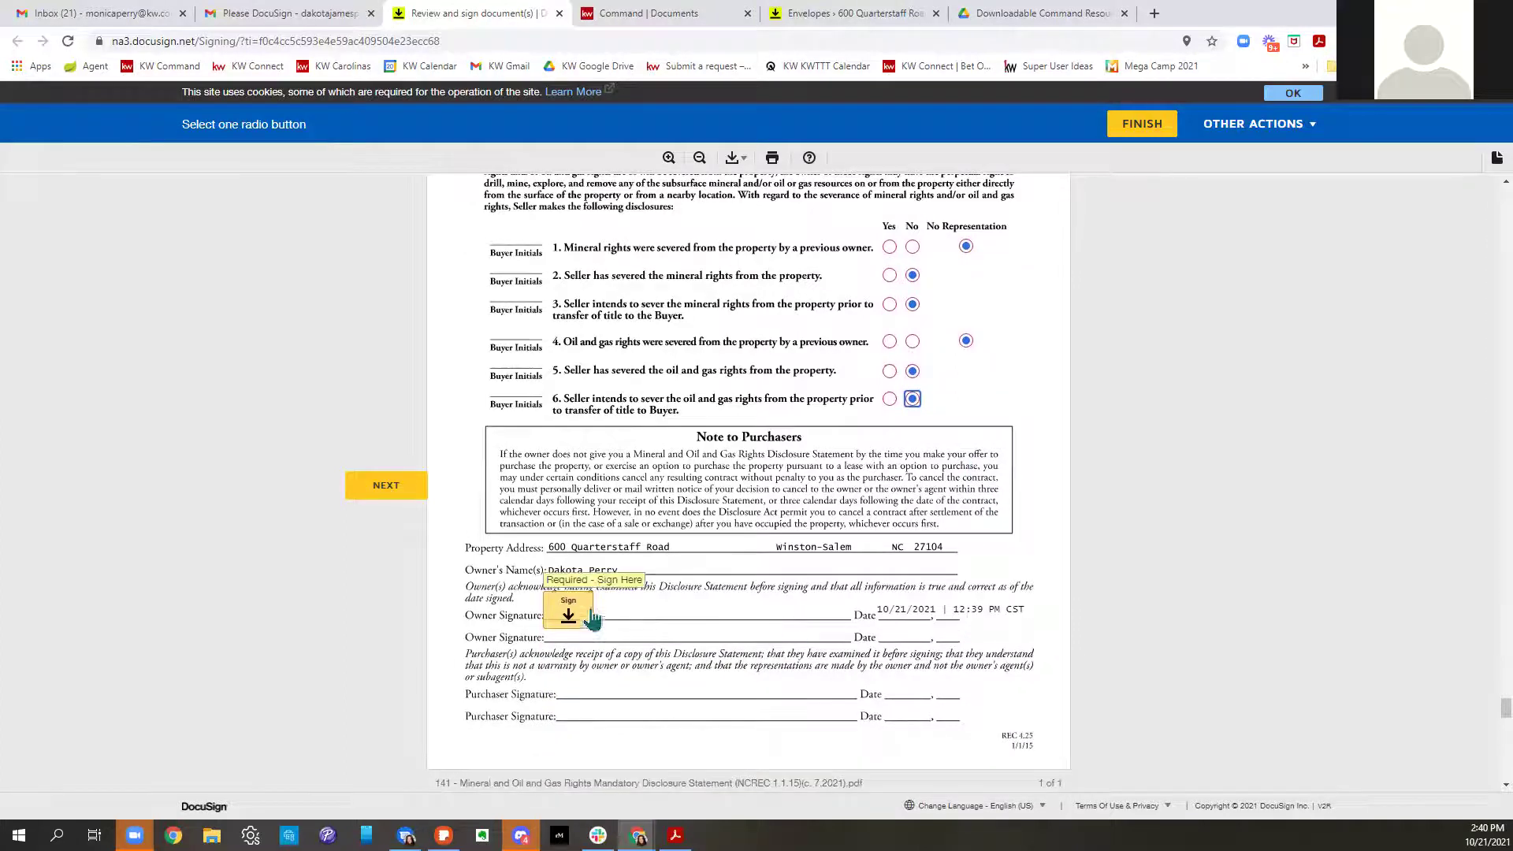
left_click(593, 620)
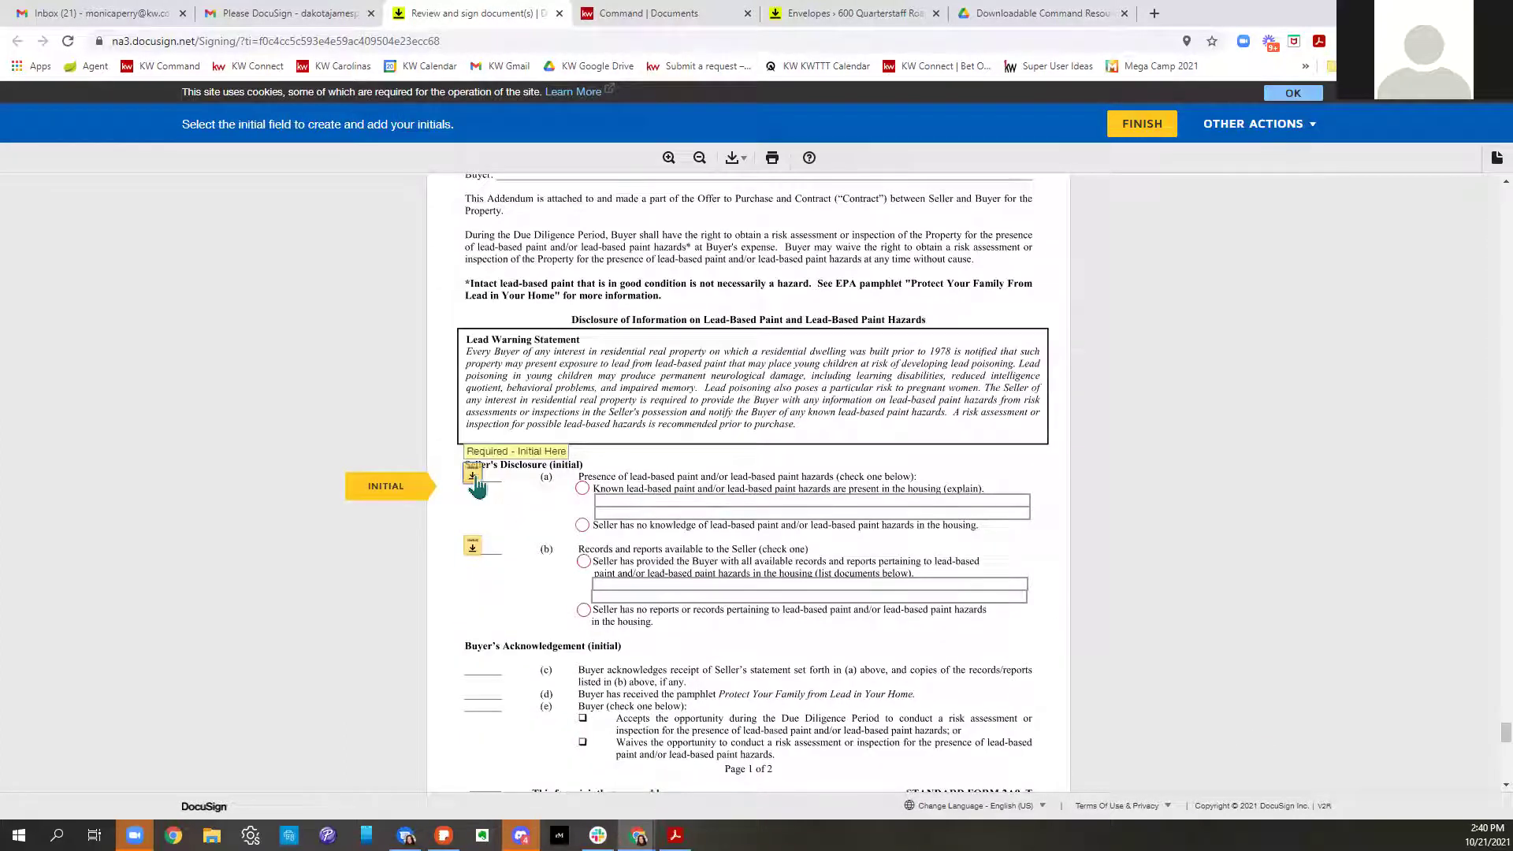
Choose no lead-paint knowledge and no reports, initial items (a) and (b), page foot and page 2
left_click(582, 526)
left_click(584, 610)
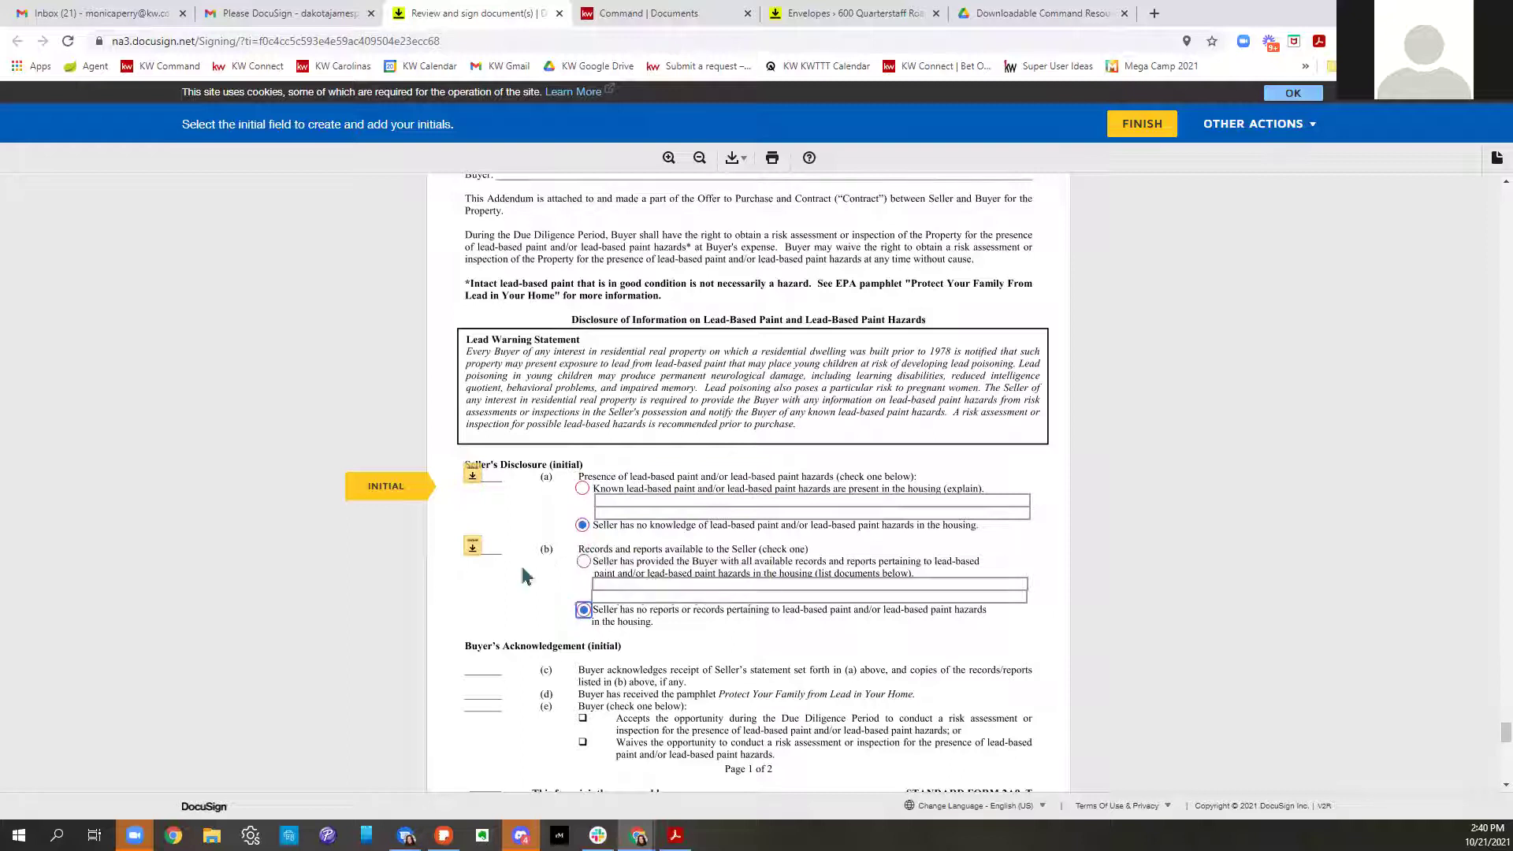
left_click(473, 474)
left_click(475, 474)
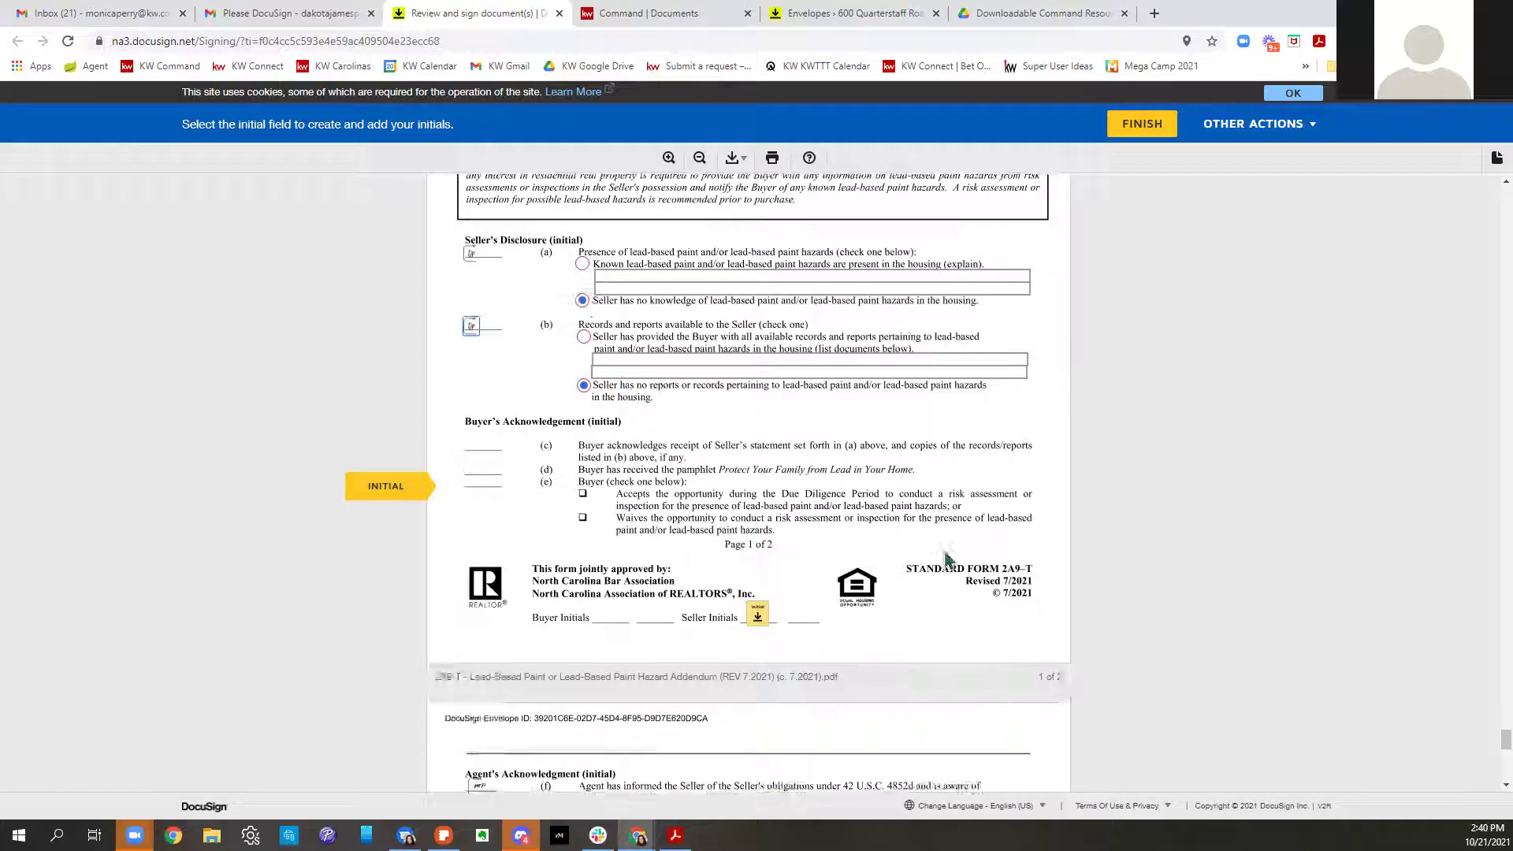
left_click(818, 487)
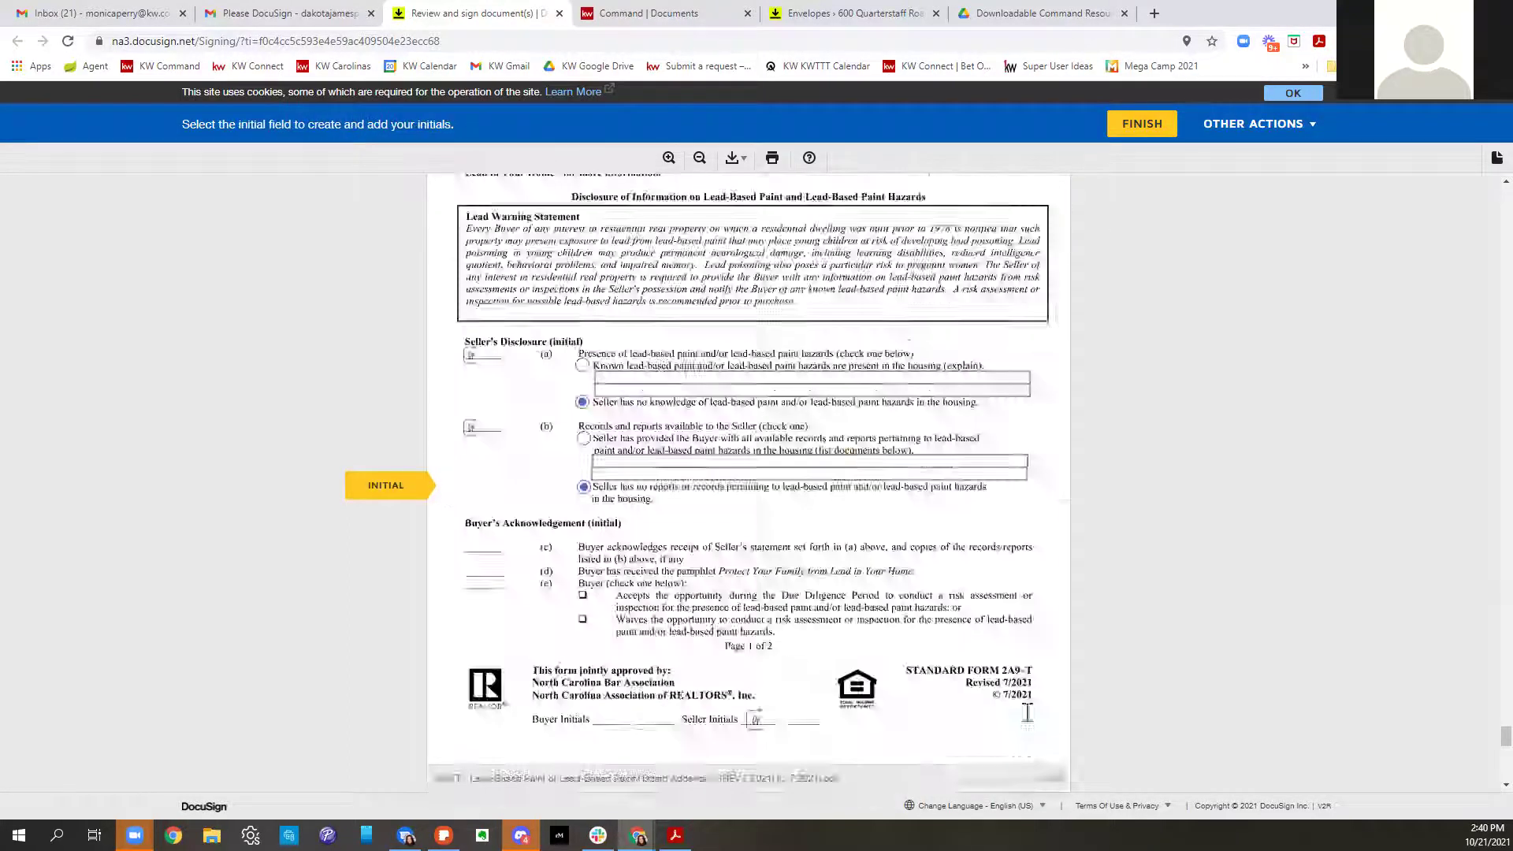
left_click(876, 478)
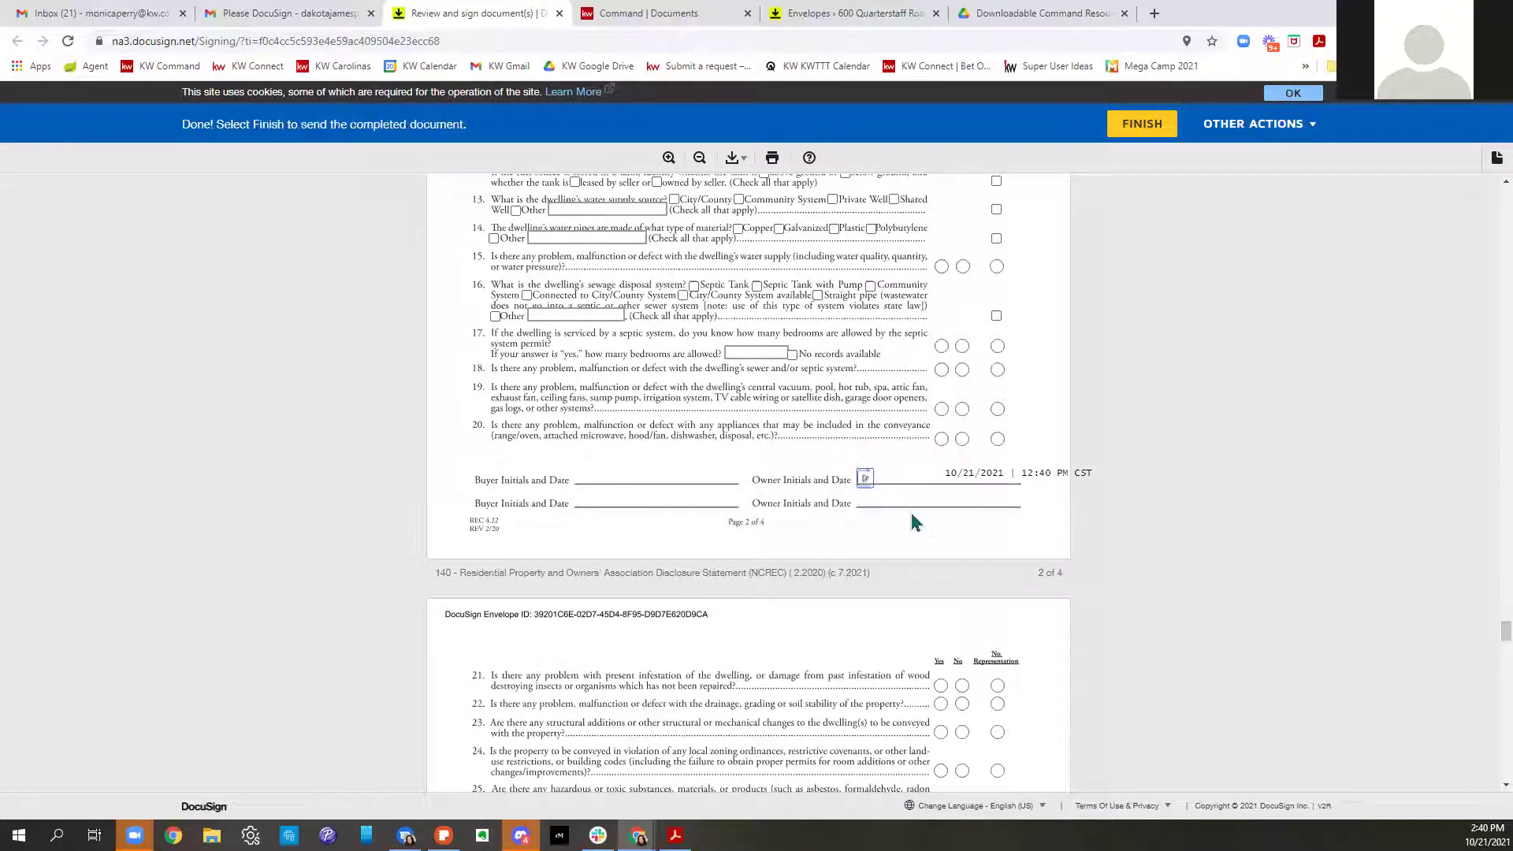
Finish the seller's signing, decline the login offer, and close the completion page
left_click(1145, 141)
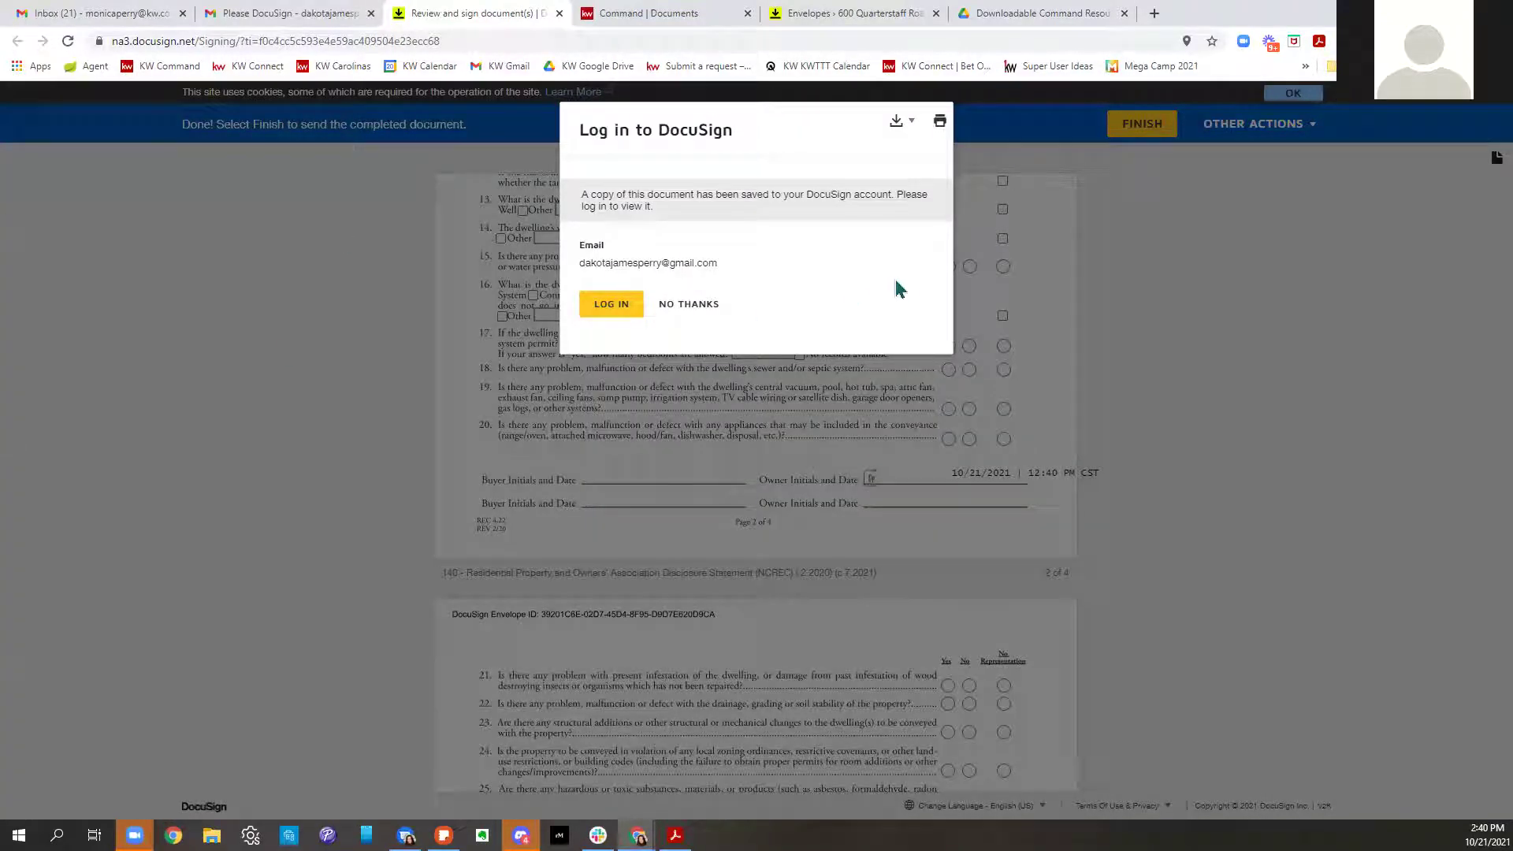
left_click_drag(581, 149, 796, 142)
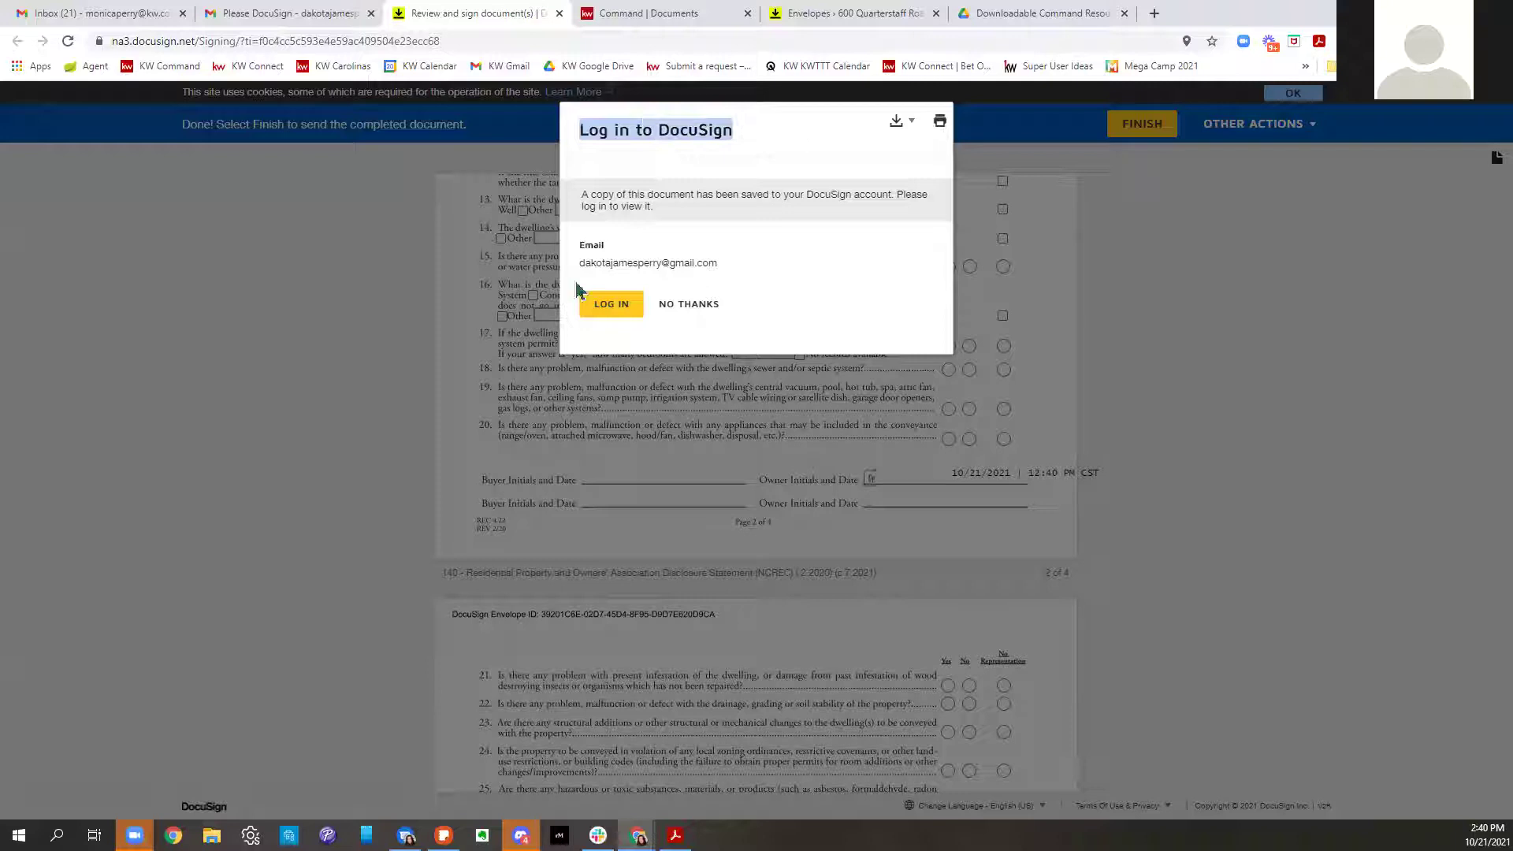
left_click(688, 305)
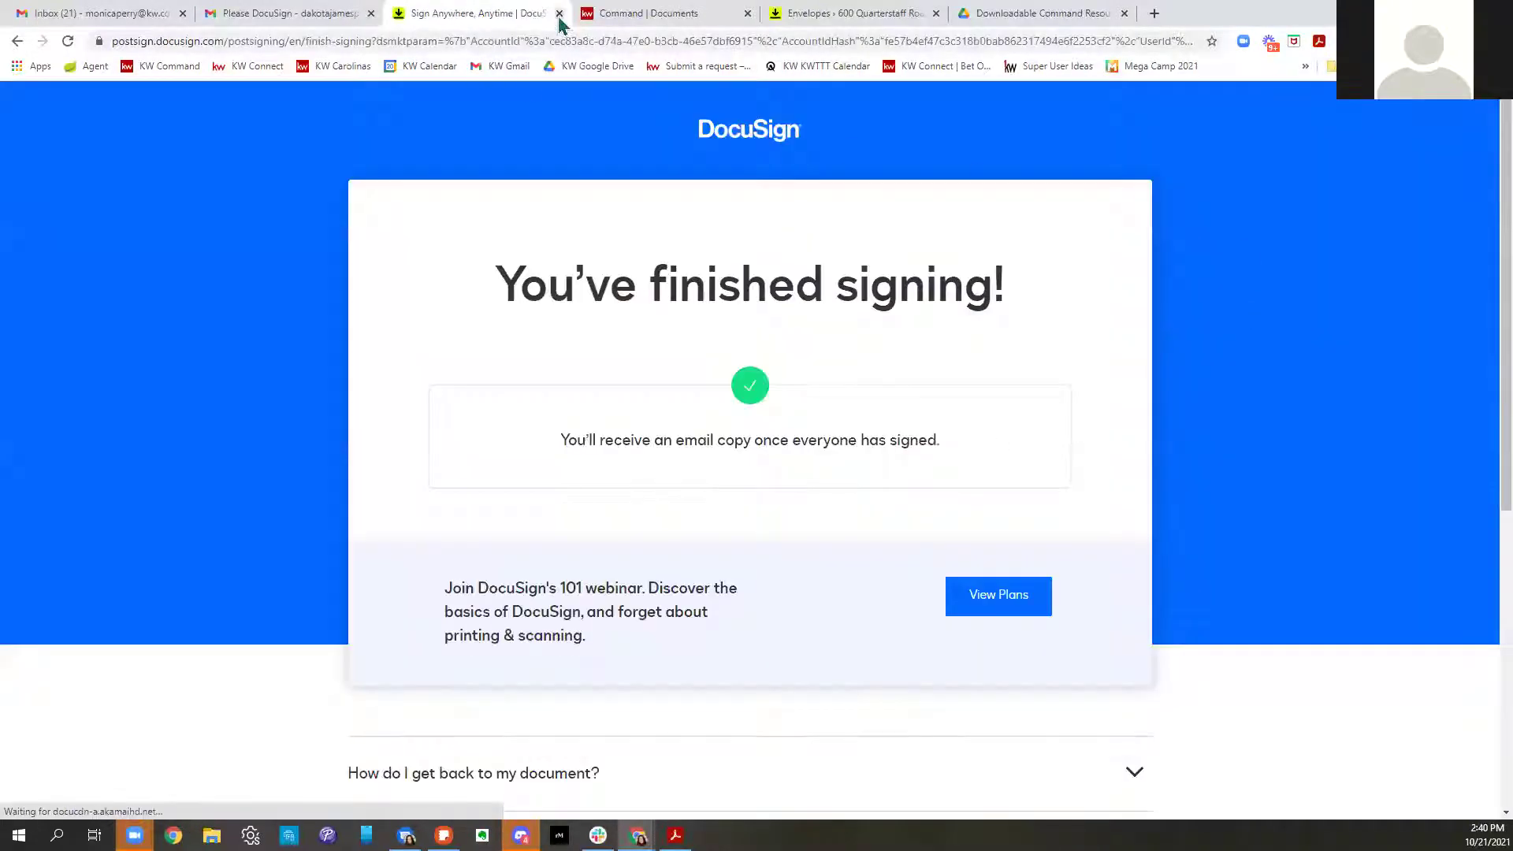
key("ctrl+w")
Reload the listing room's documents until signed copies appear, then review the signed 101 listing agreement
left_click(654, 17)
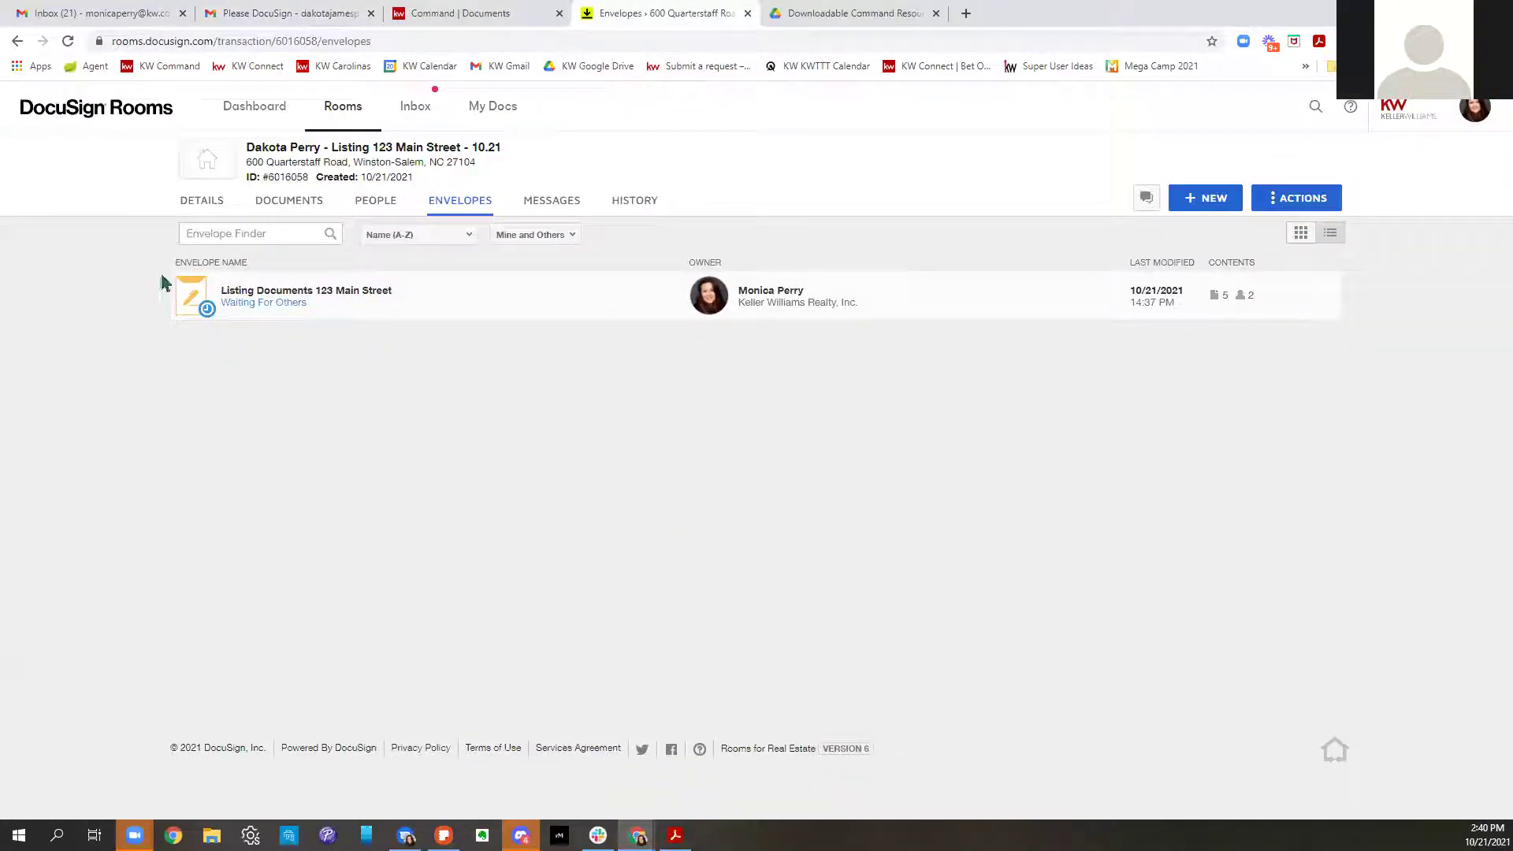
left_click(296, 203)
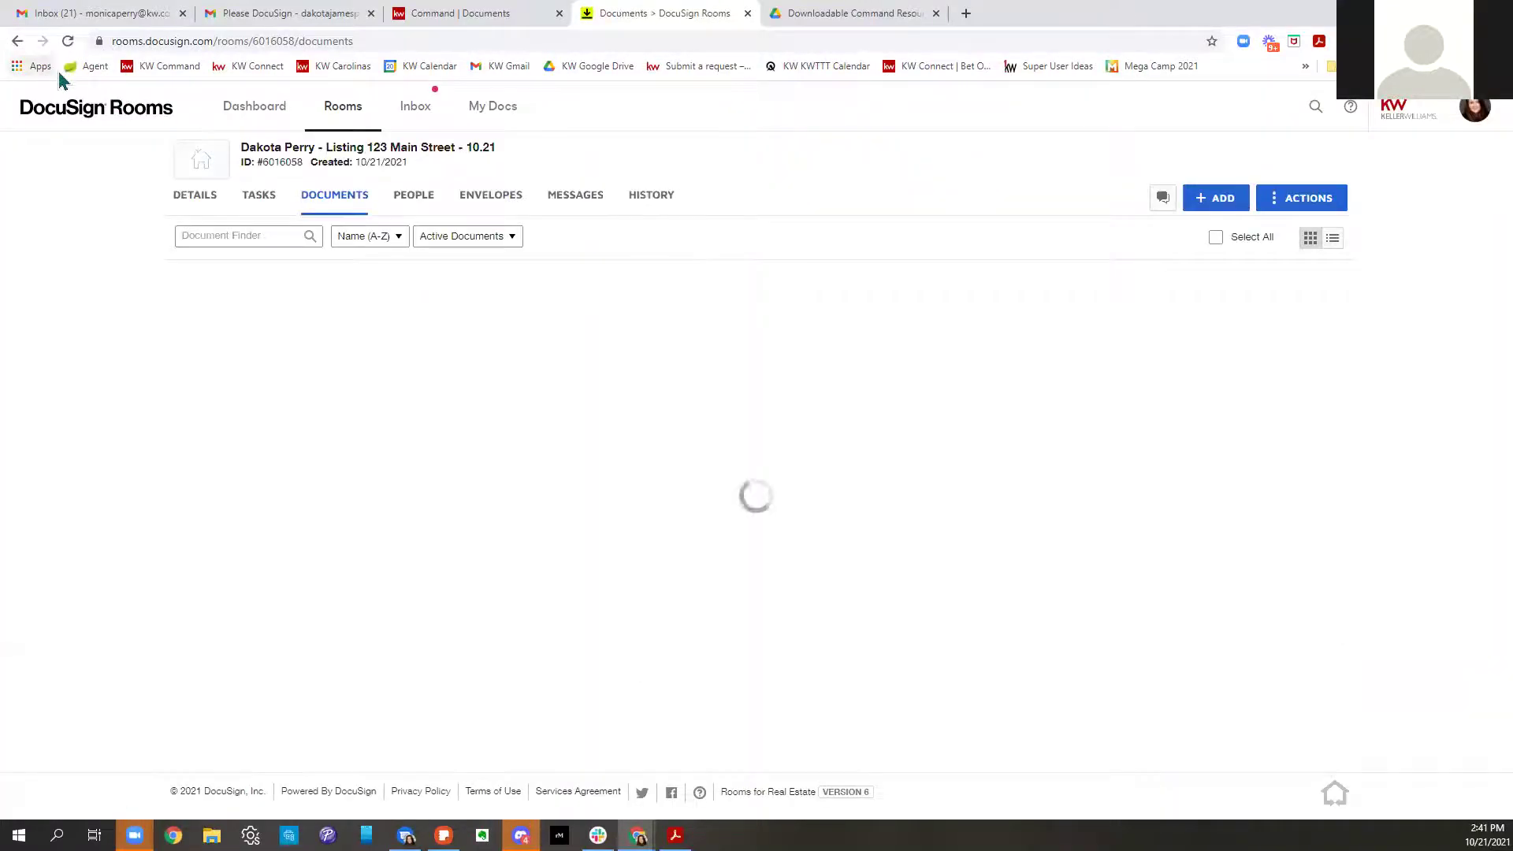
left_click(68, 41)
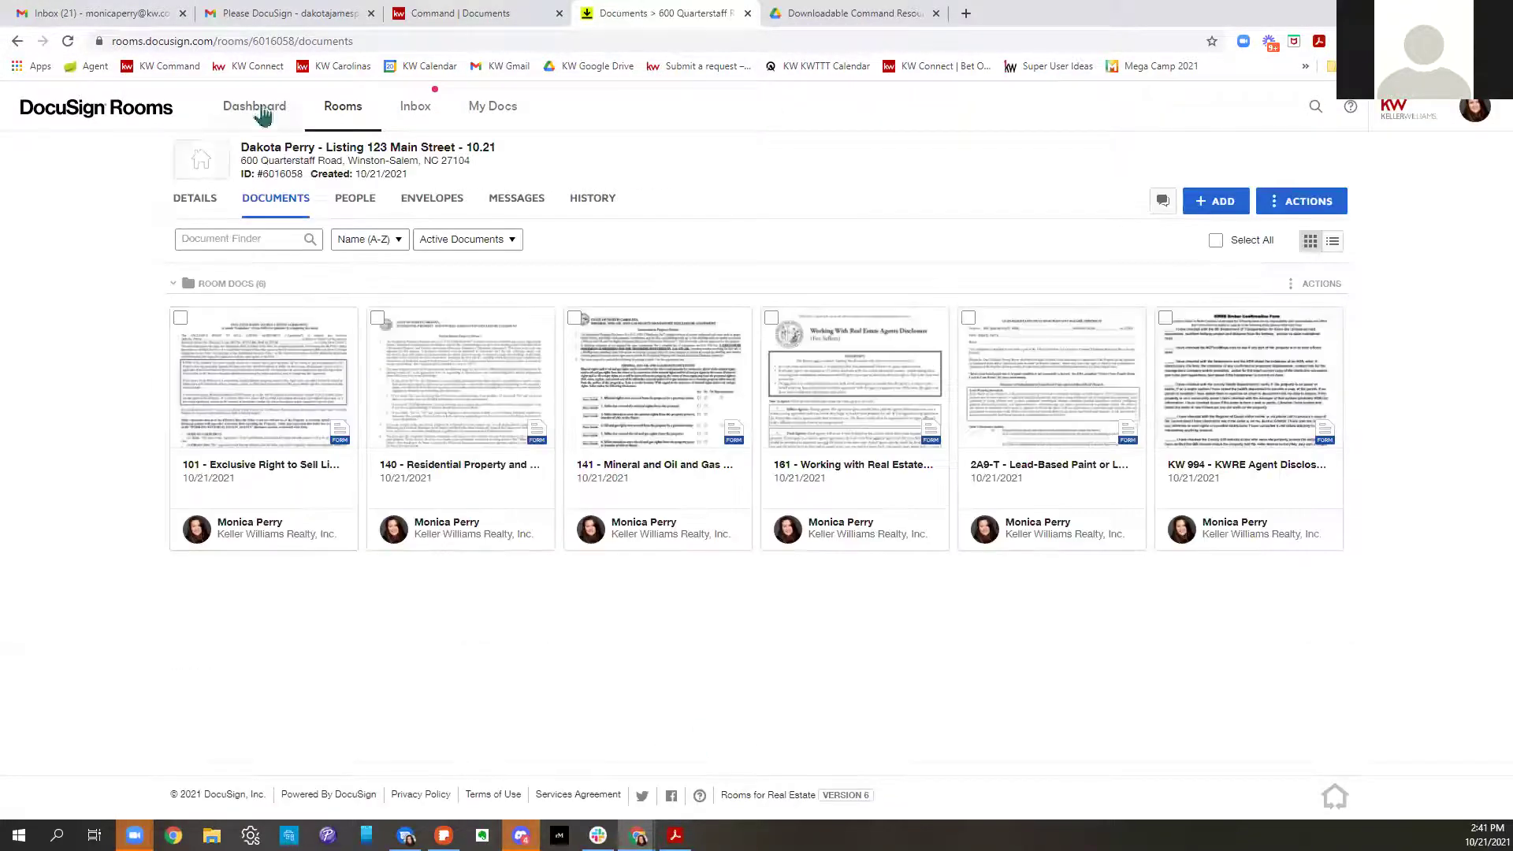
left_click(68, 43)
left_click(67, 43)
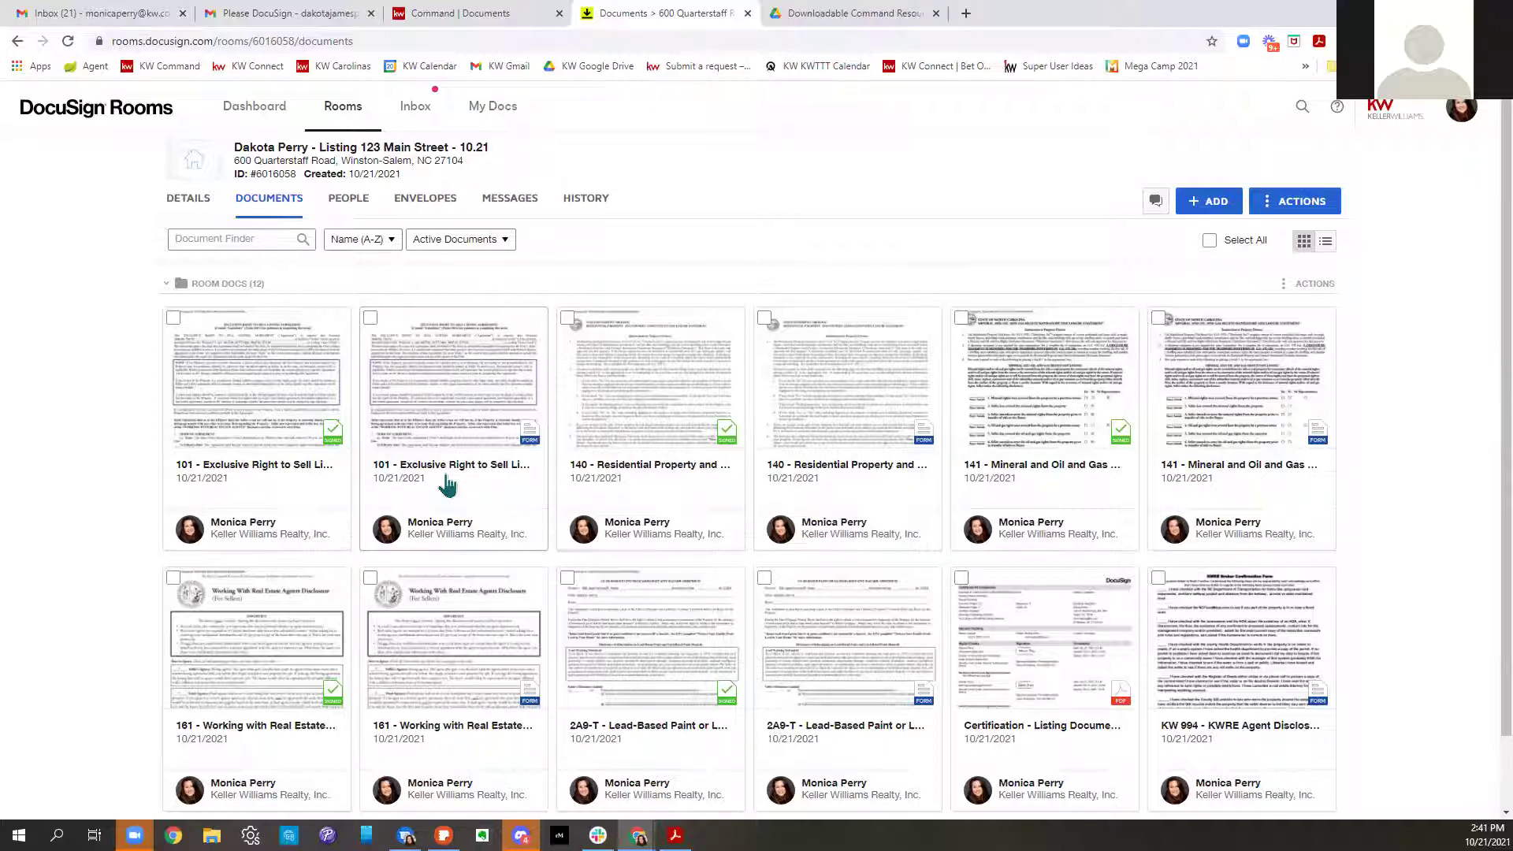
left_click(446, 484)
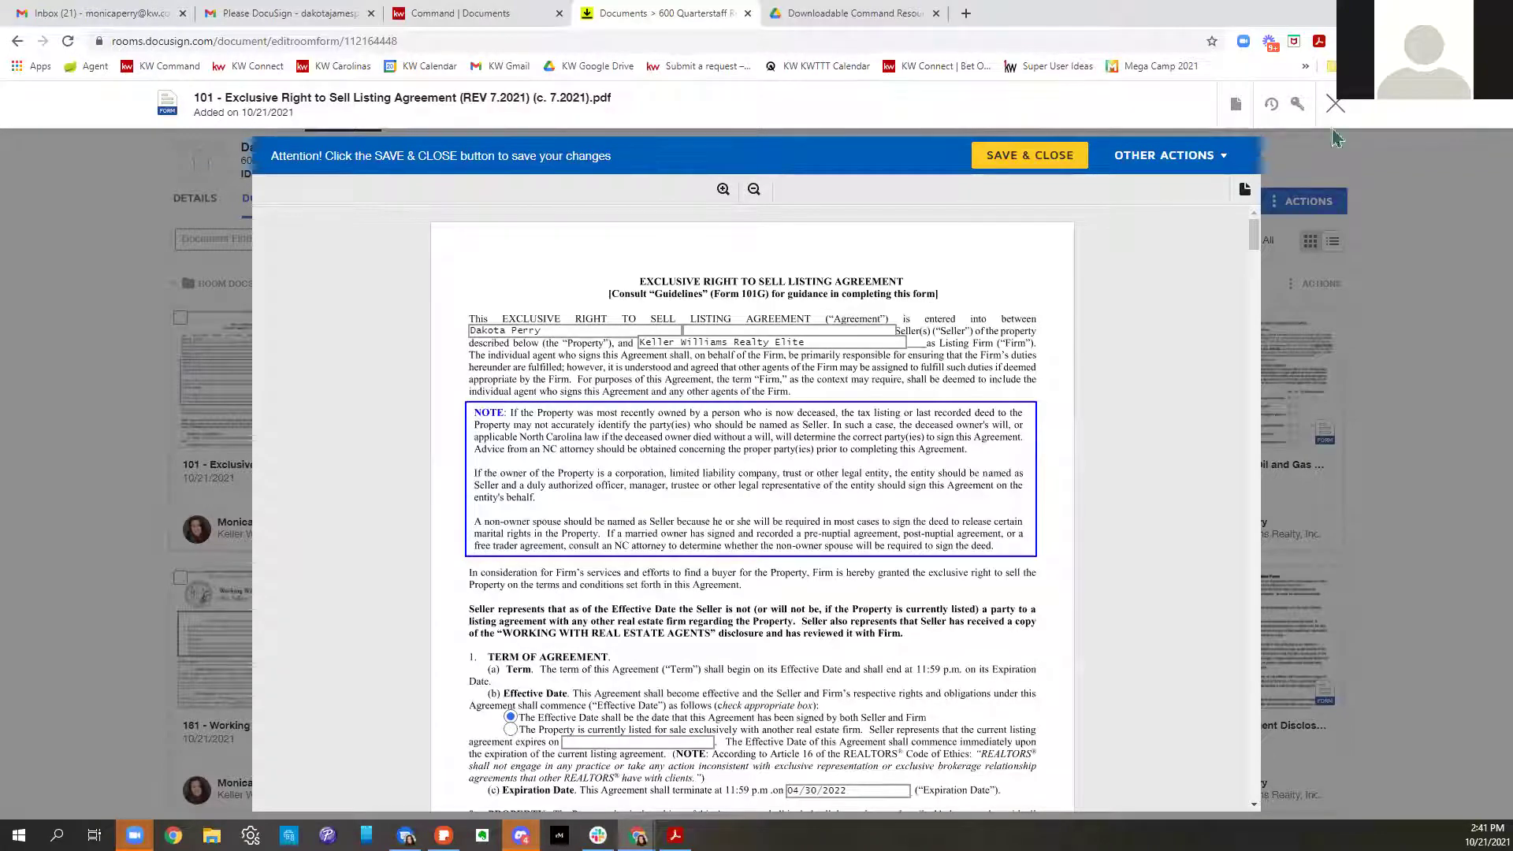
left_click(1388, 129)
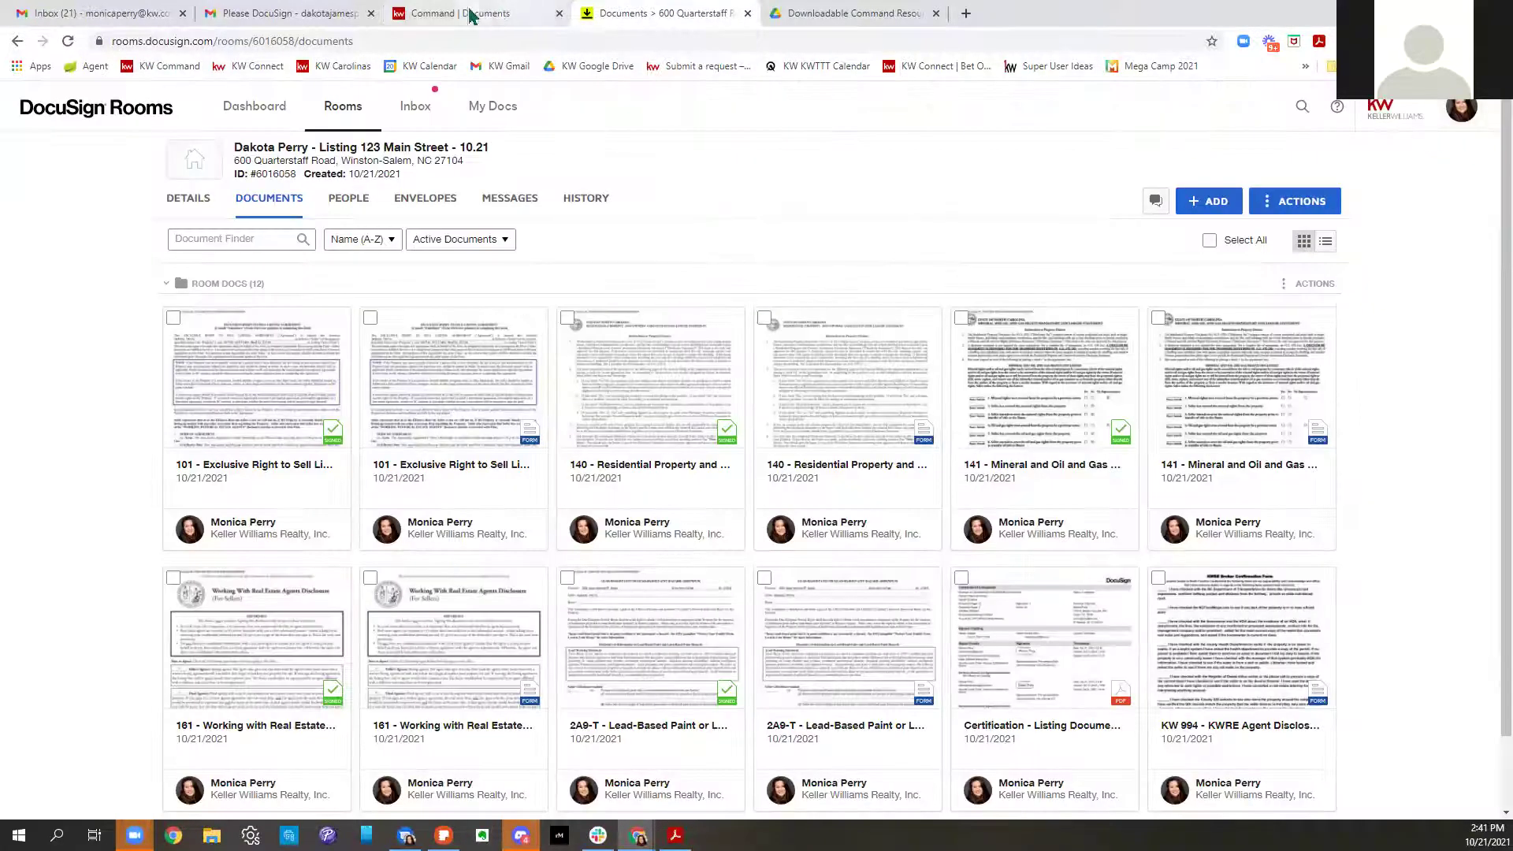
left_click(465, 13)
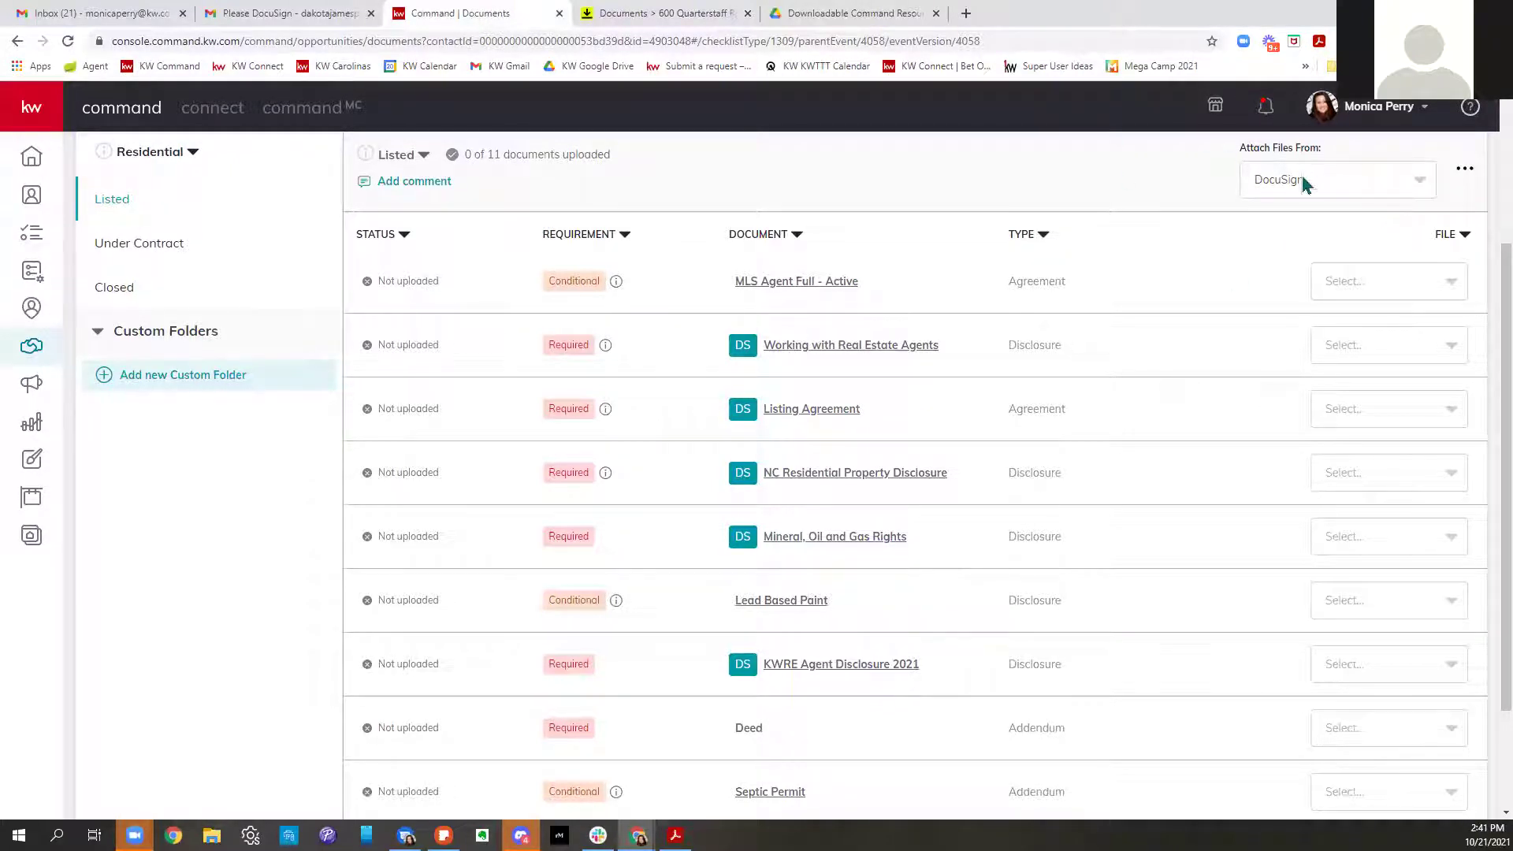
left_click(1347, 352)
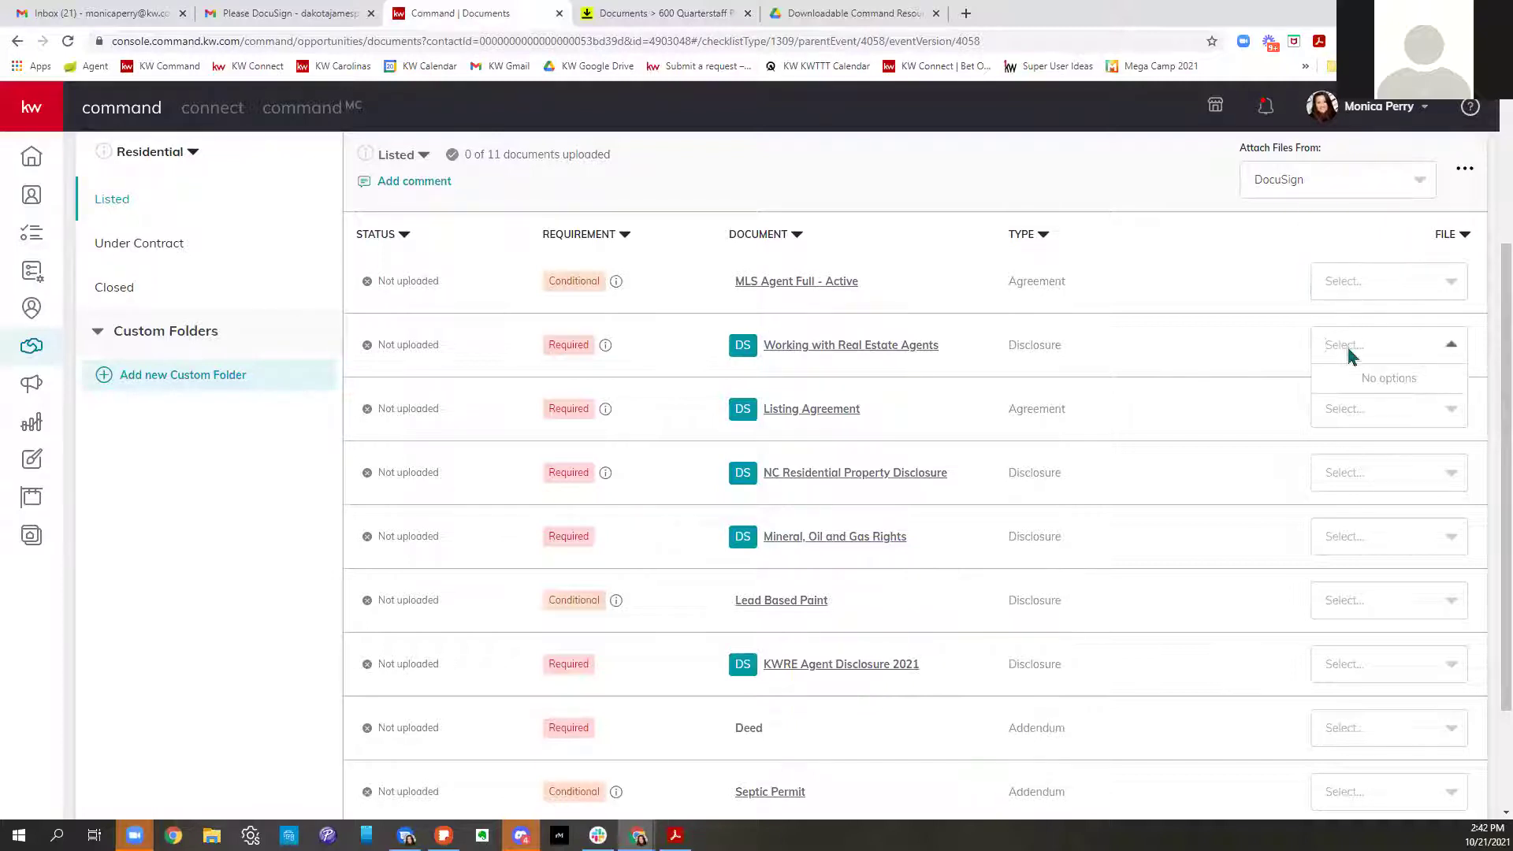
left_click(1253, 359)
scroll(1233, 380, "up", 3)
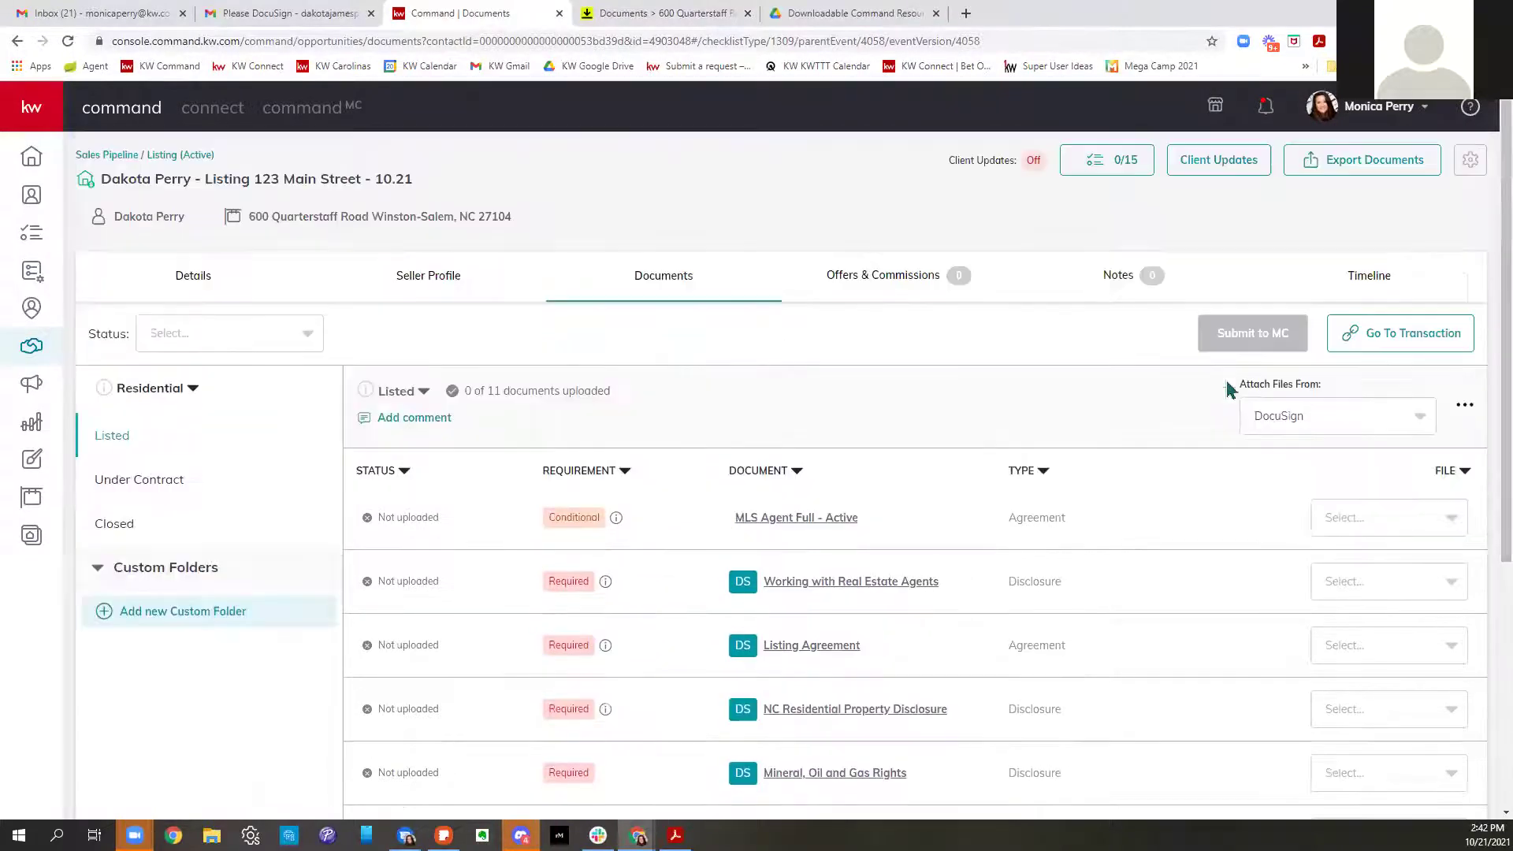
scroll(1445, 338, "down", 3)
left_click(1349, 181)
left_click(1217, 295)
left_click(1348, 348)
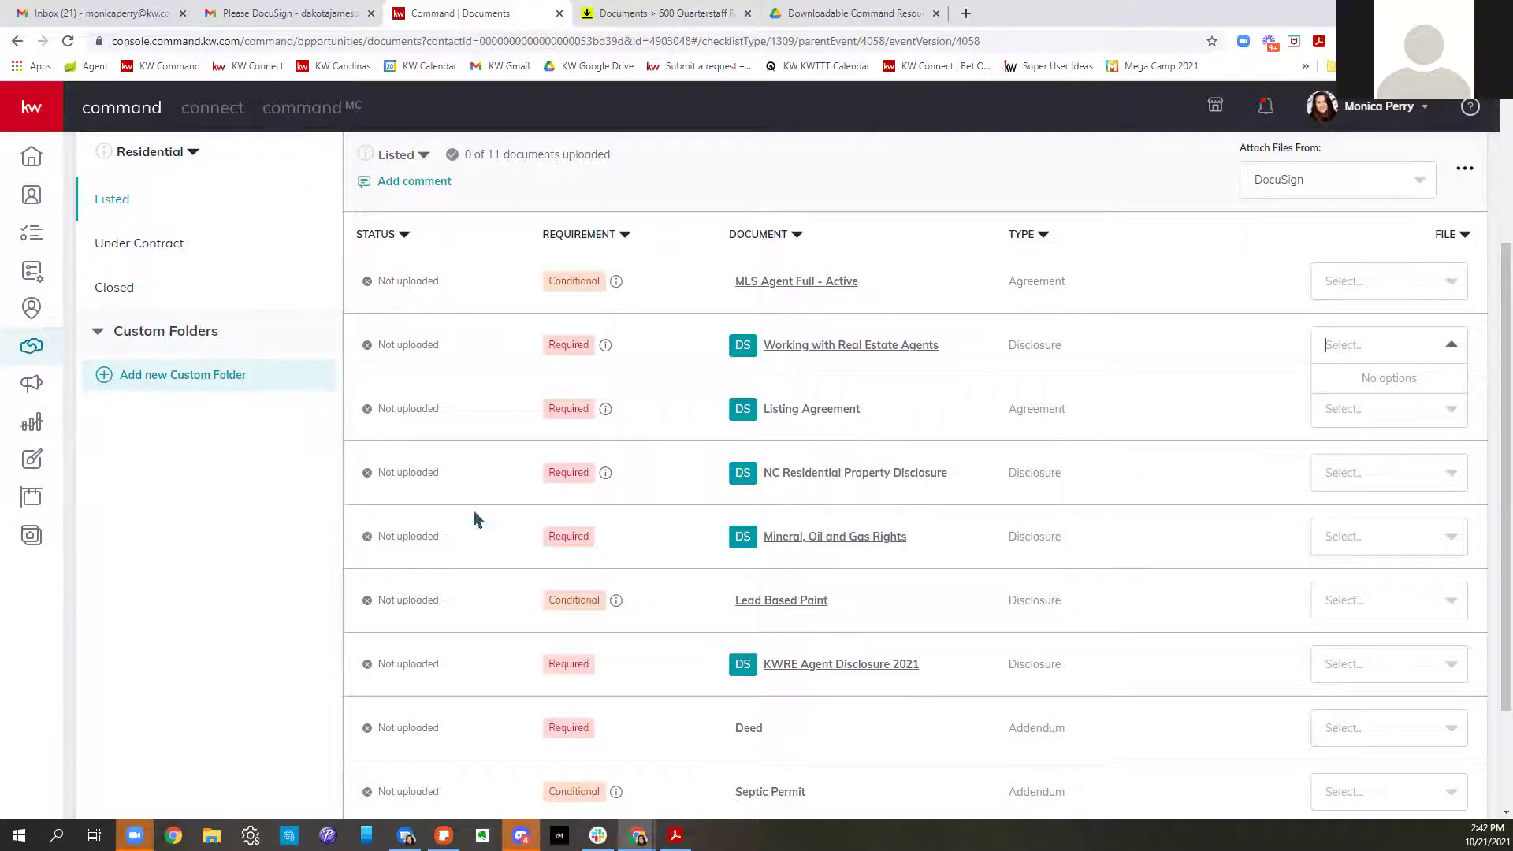
scroll(1269, 442, "down", 2)
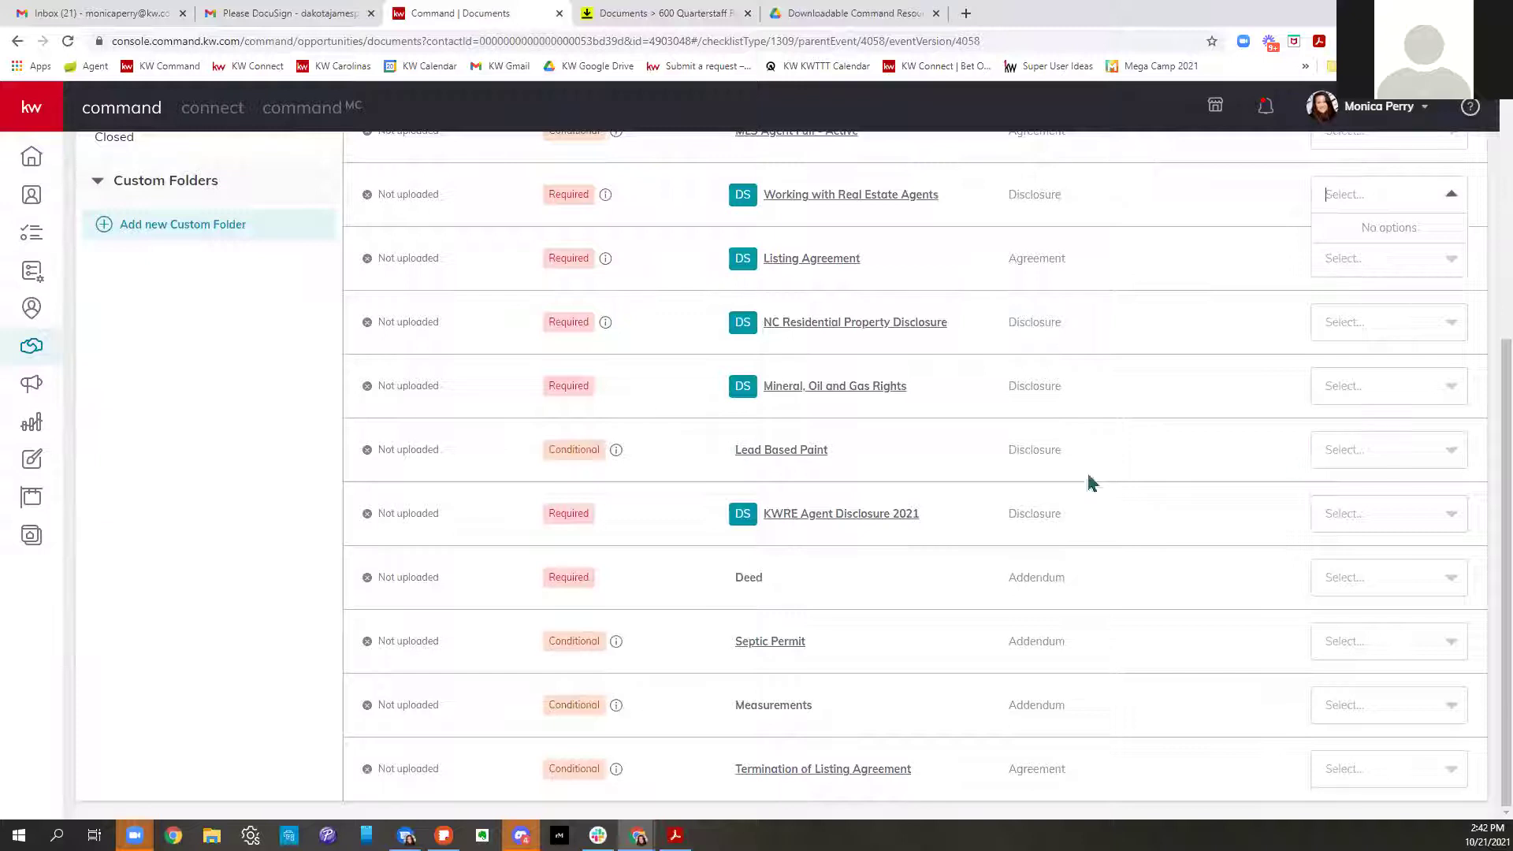
scroll(768, 524, "up", 5)
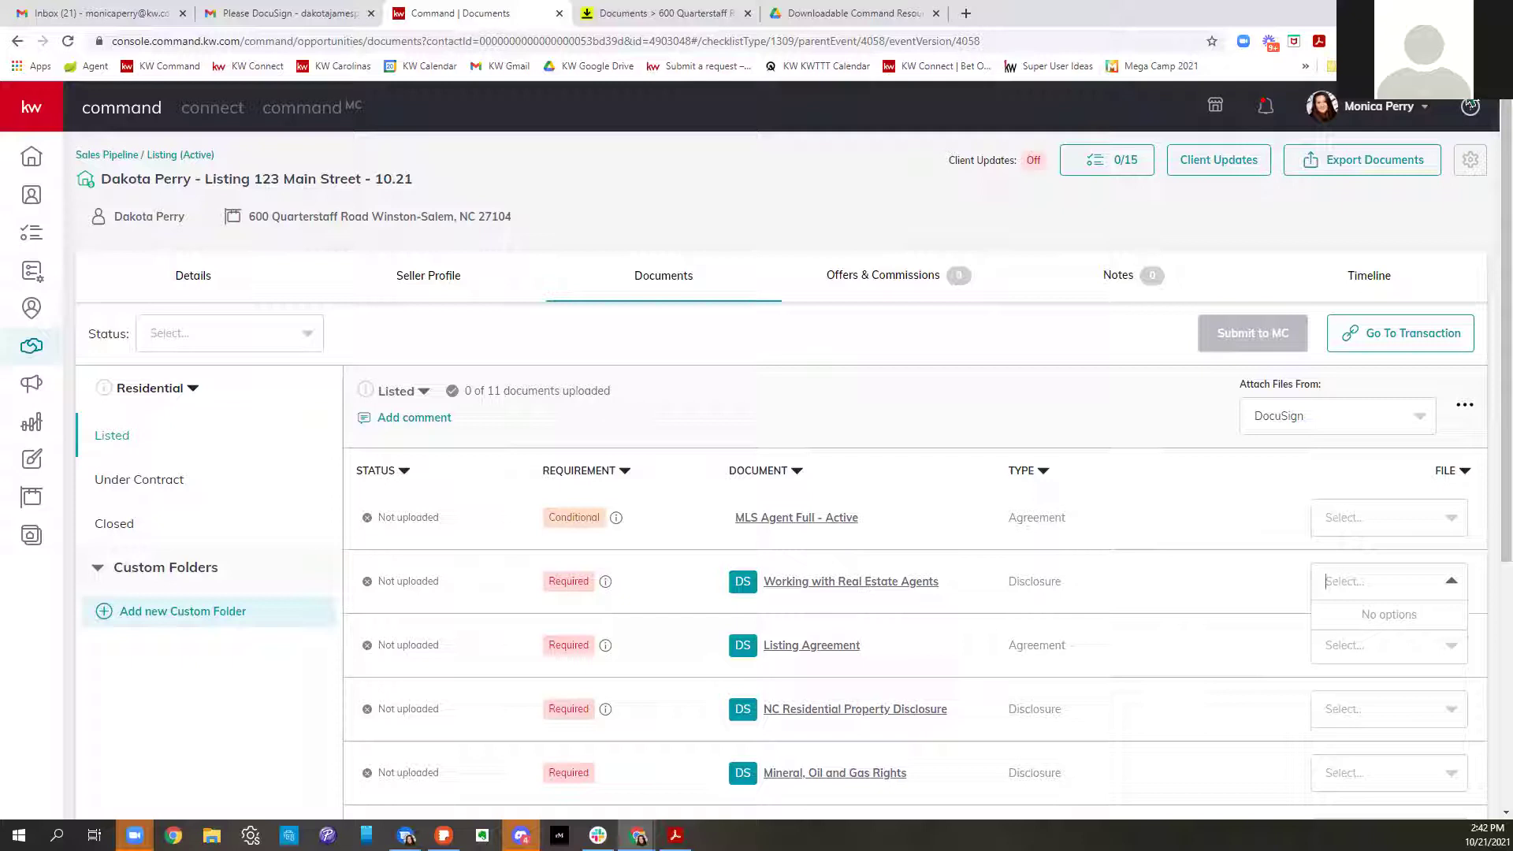
left_click(599, 18)
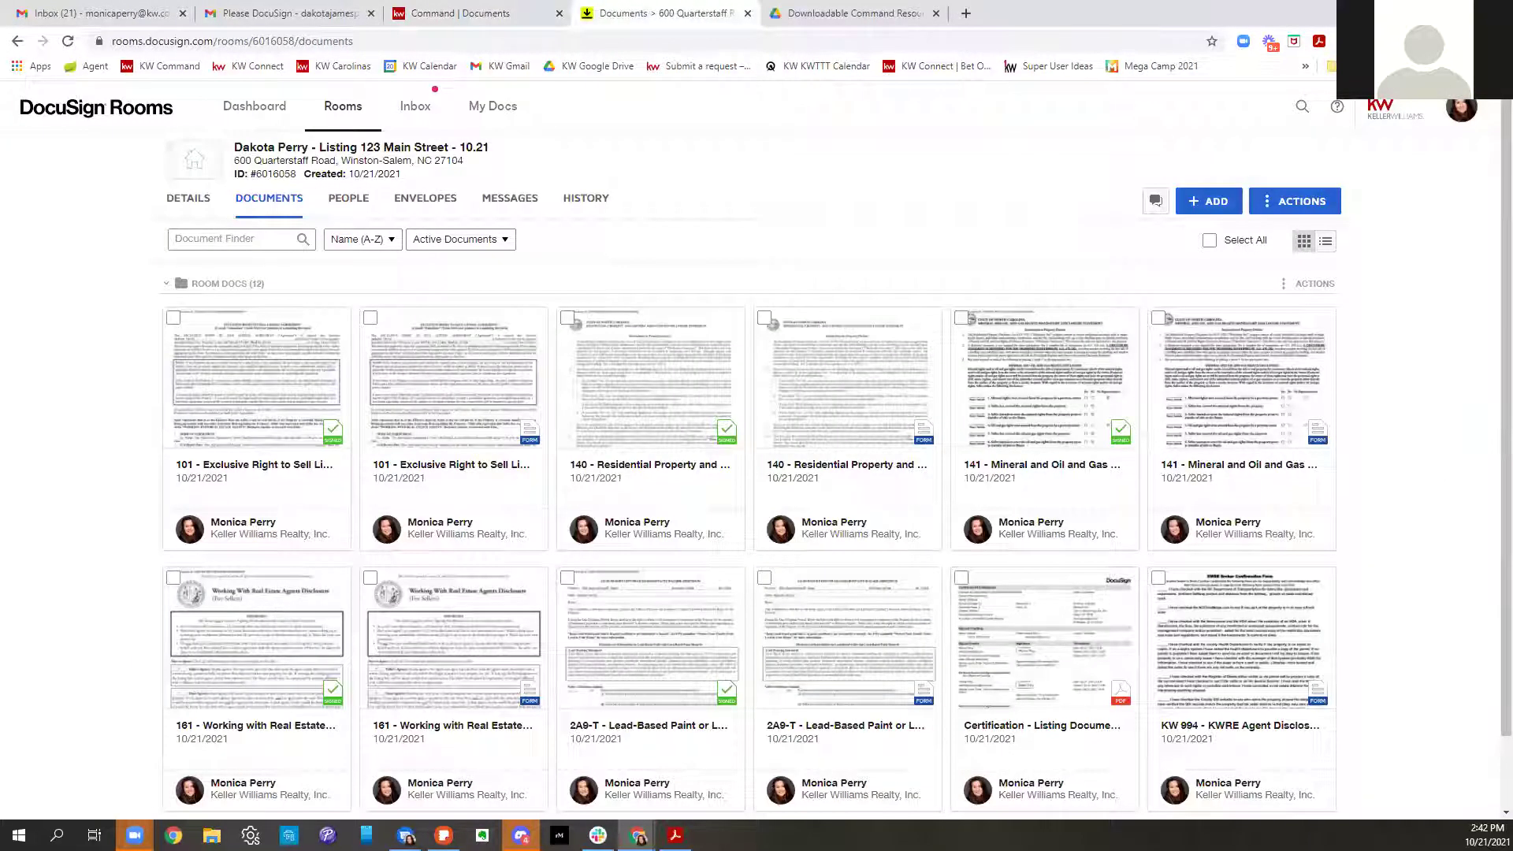